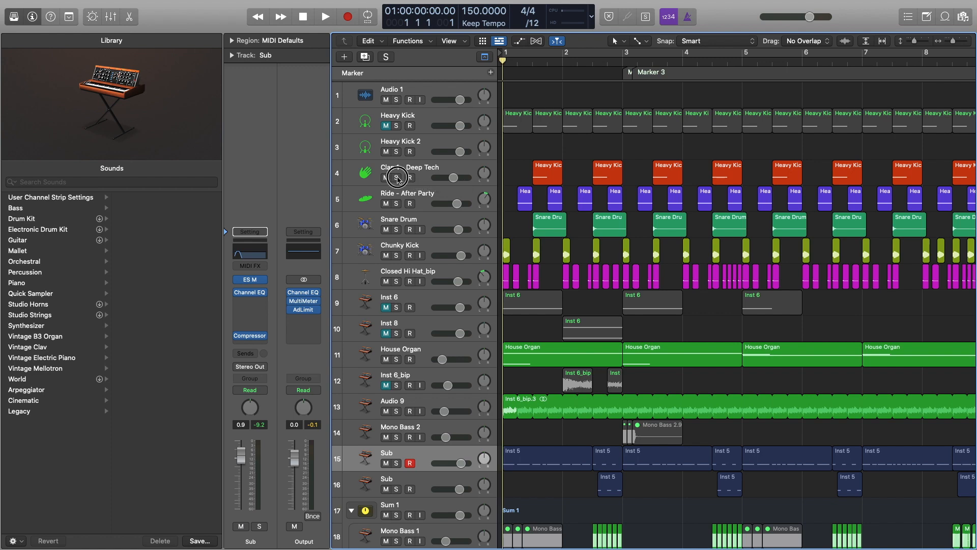
Solo the five percussion tracks from Clap 1 - Deep Tech through Closed Hi Hat_bip, listen to them together and stop playback.
left_click_drag(396, 177, 396, 281)
key("space")
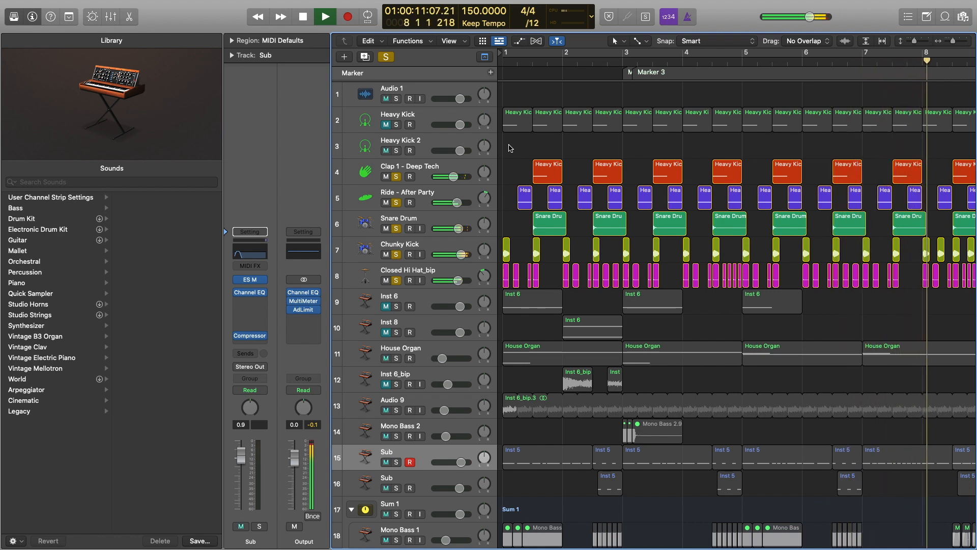
key("space")
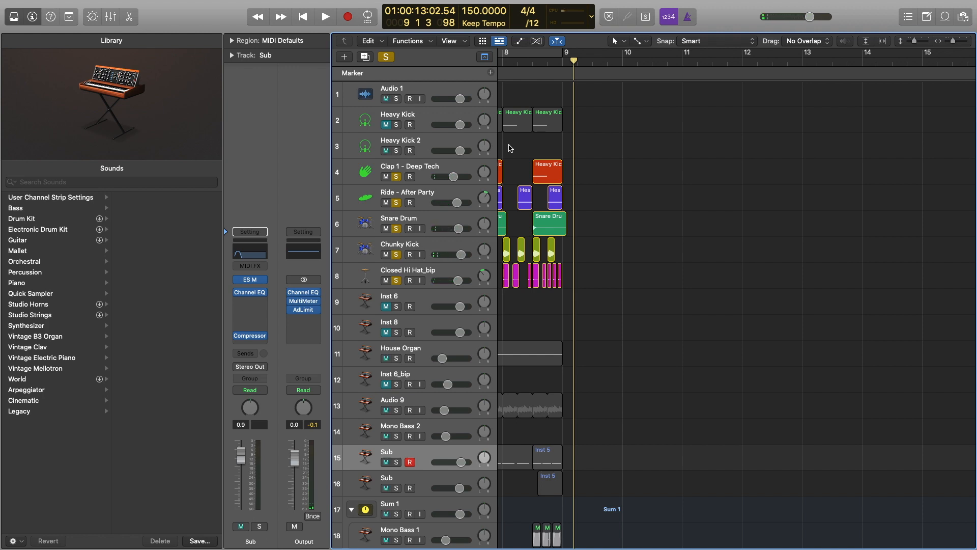
scroll(570, 150, "left", 10)
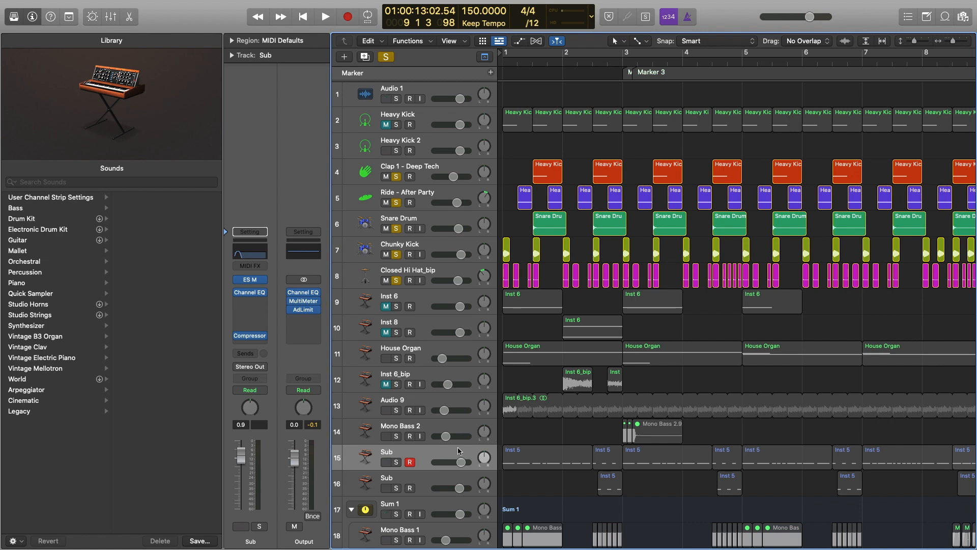
Solo only the Sub track on track 15, bypass its Compressor and play the project from bar 1.
left_click(397, 464, "alt")
left_click(238, 336)
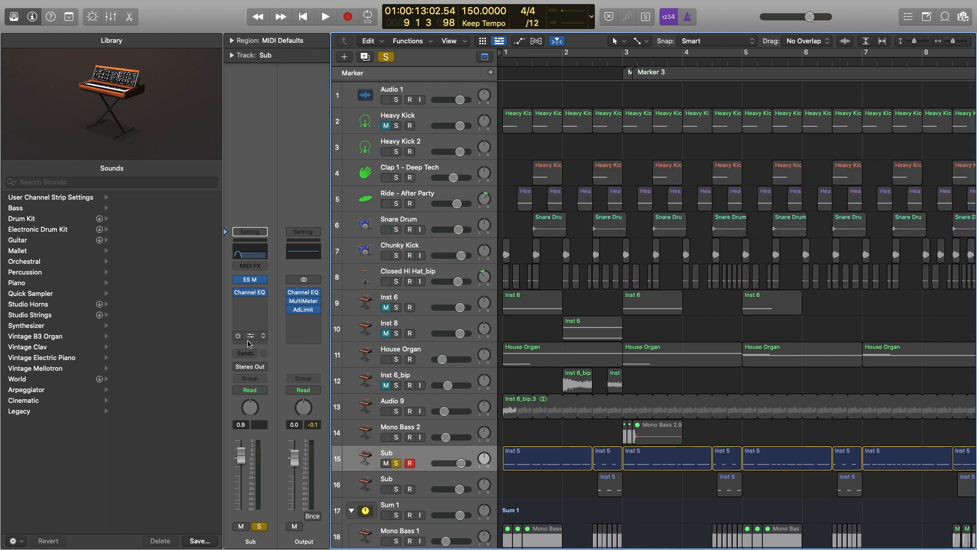
key("Return")
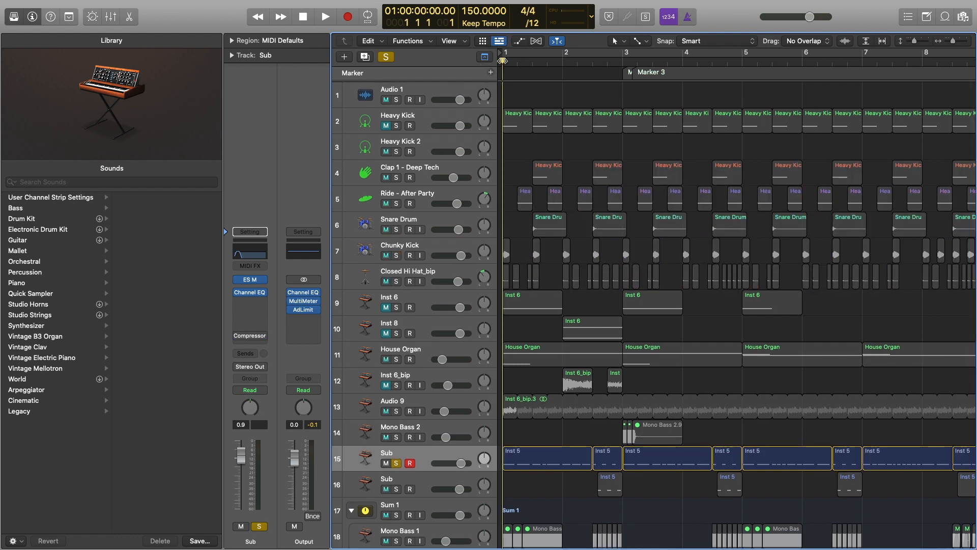
key("space")
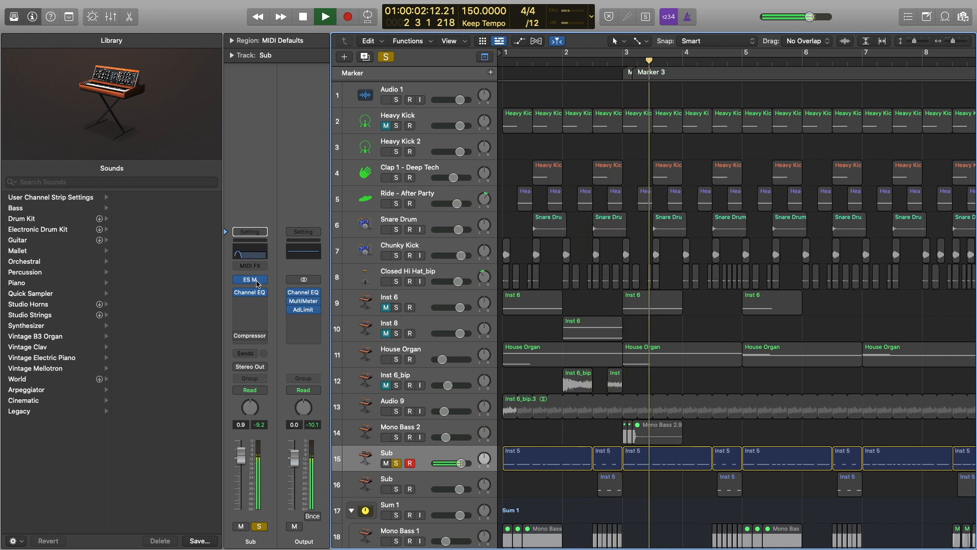
Stop playback and open the Sub track's Channel EQ and ES M synth, moving the synth window clear of the EQ.
left_click(261, 248)
key("space")
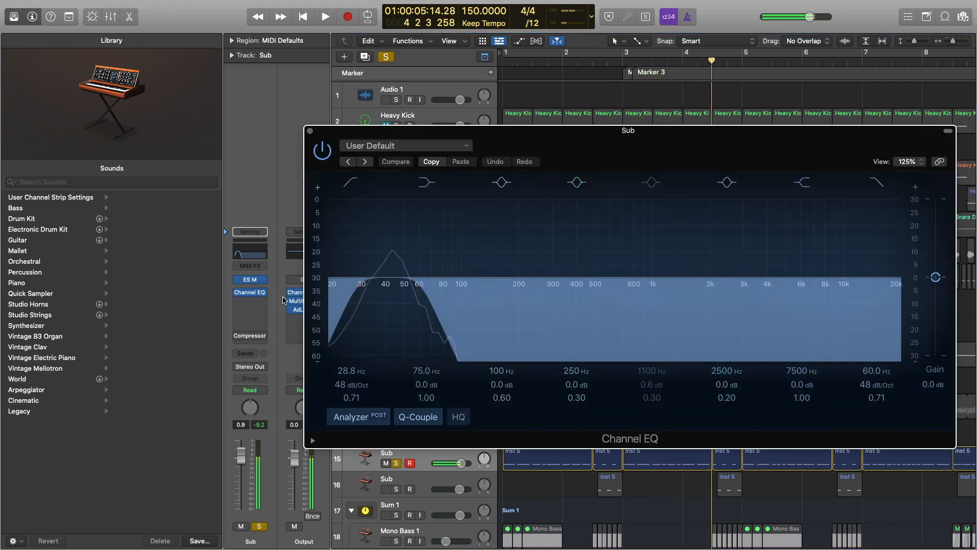
left_click(250, 280)
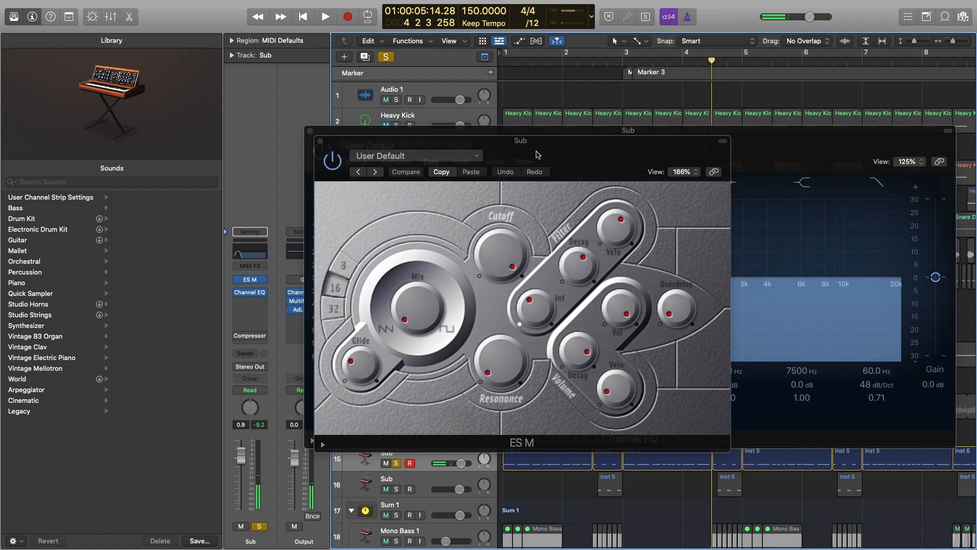
left_click_drag(545, 157, 464, 32)
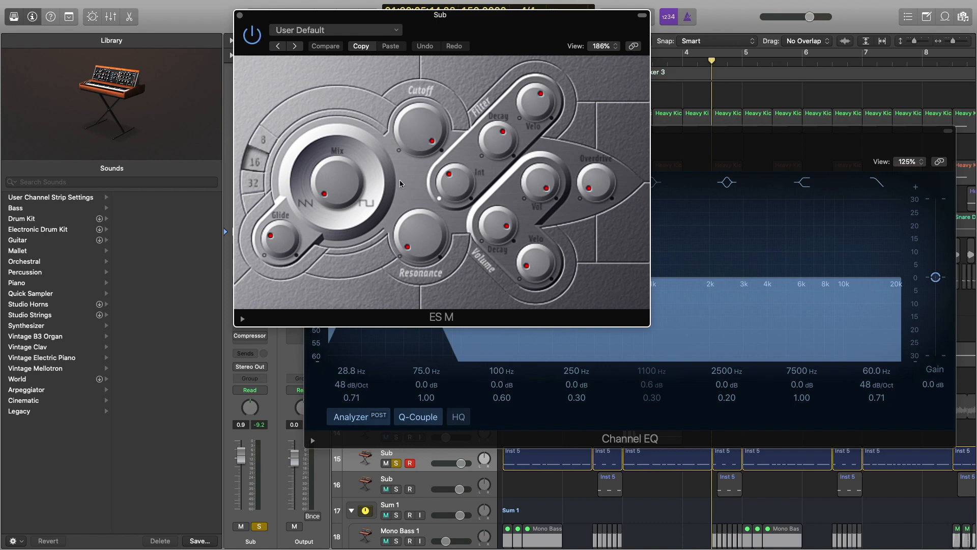
Open Musical Typing, lower its octave to C1 and audition notes on the Sub track, keeping the synth window uncovered.
key("super+k")
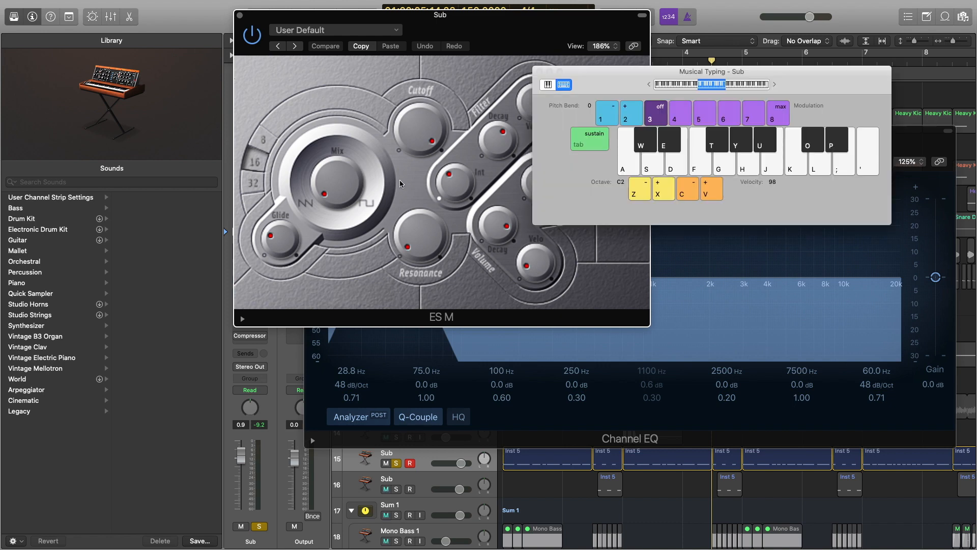
key("e")
key("s")
key("a")
key("z")
key("f")
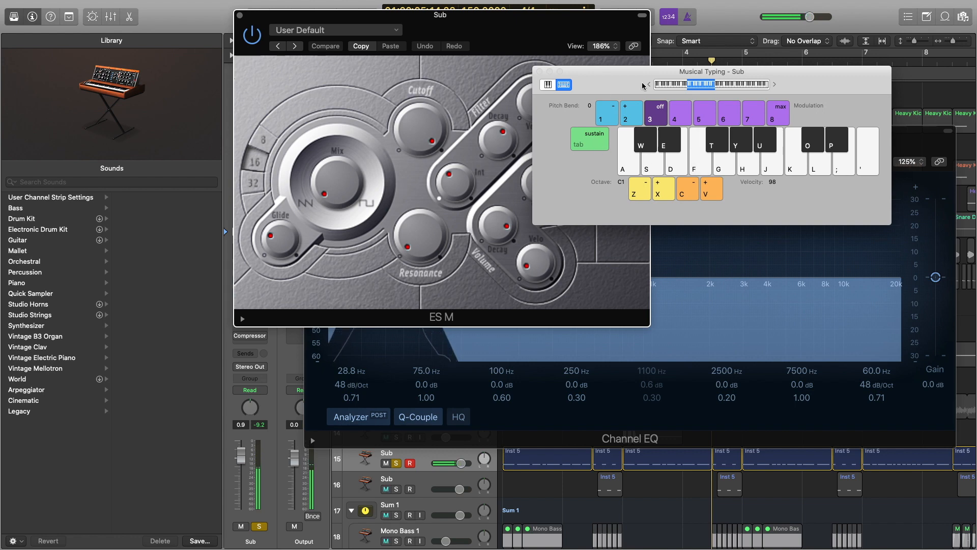
left_click_drag(620, 80, 665, 283)
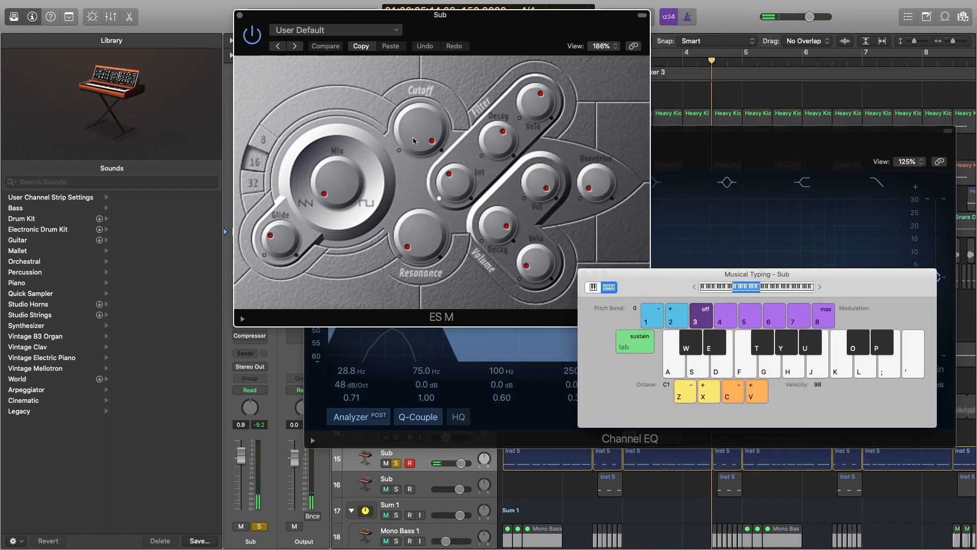
Audition the Sub with the Channel EQ's 60 Hz high-cut band switched off, and switch the band back on.
left_click(735, 144)
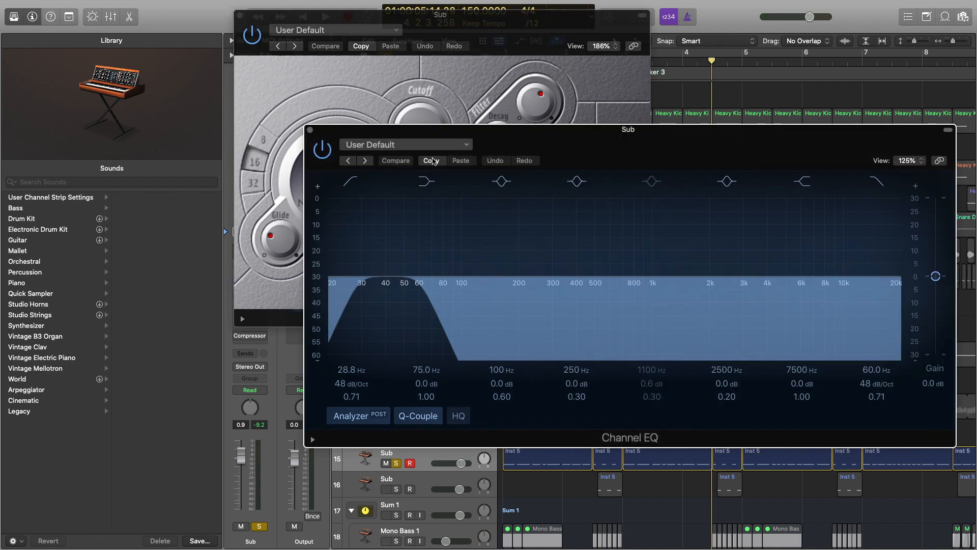
left_click(875, 182)
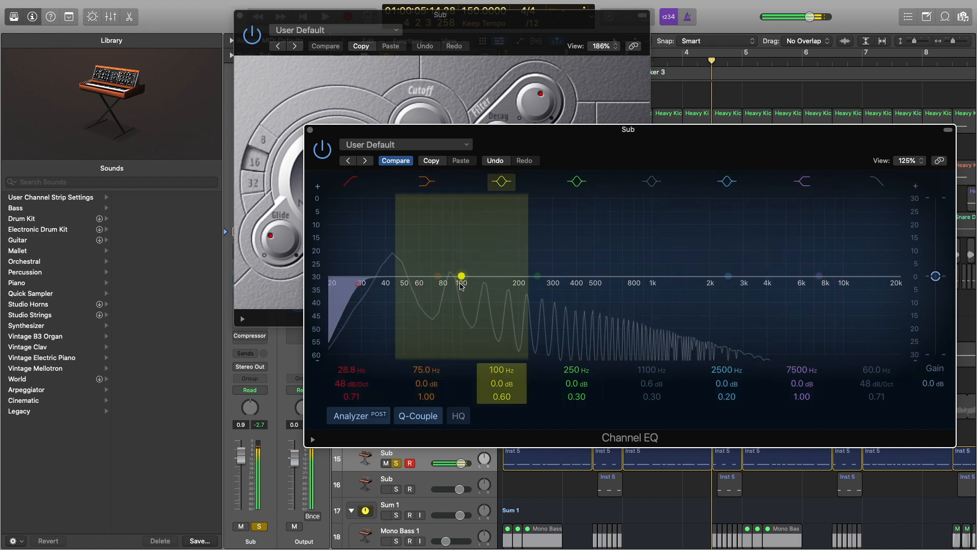
left_click(878, 180)
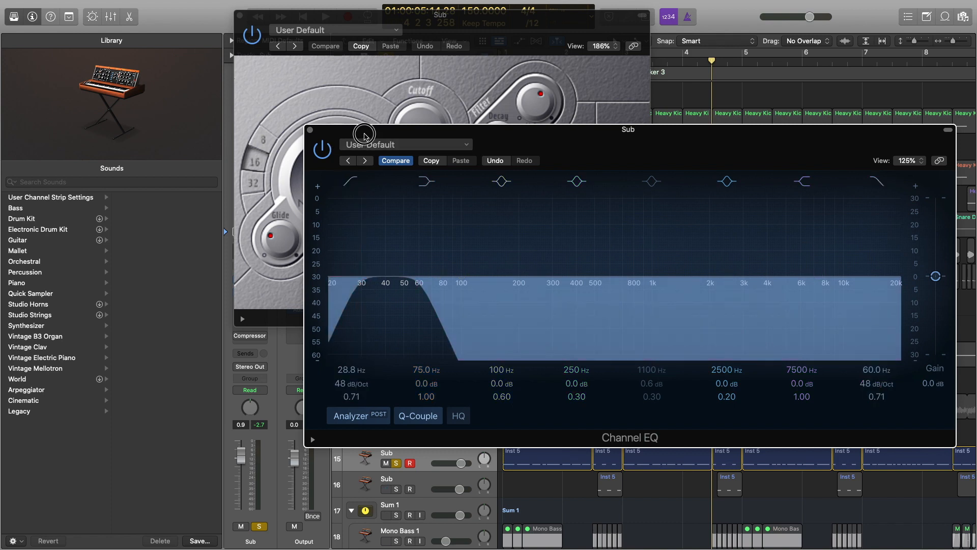
Compare the Sub's synth and Channel EQ windows, and close both plug-ins and Musical Typing.
left_click_drag(365, 136, 398, 259)
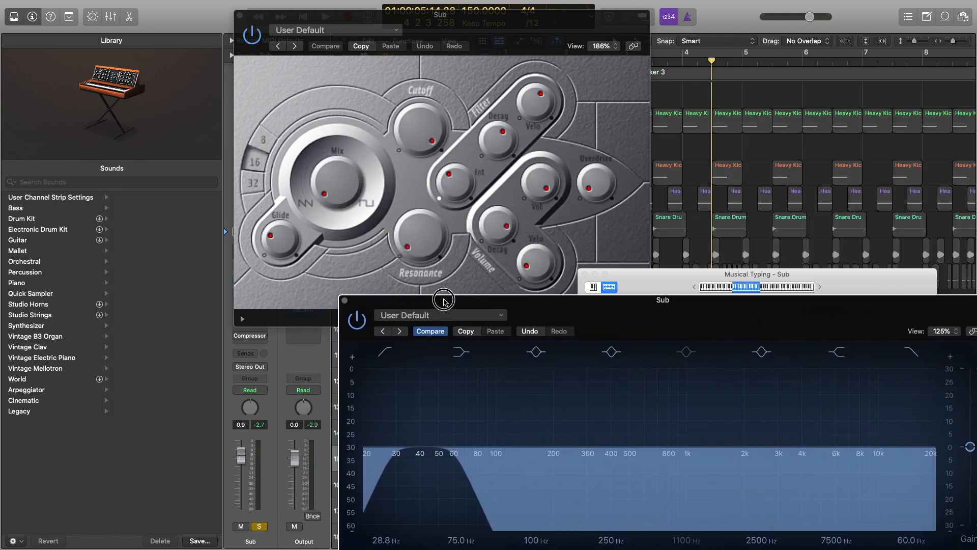
key("super+k")
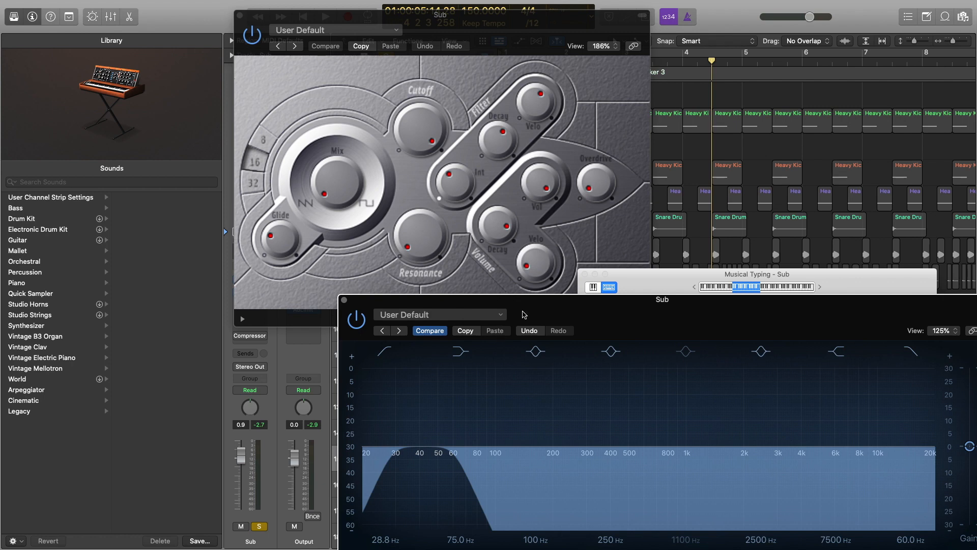
left_click_drag(524, 314, 458, 138)
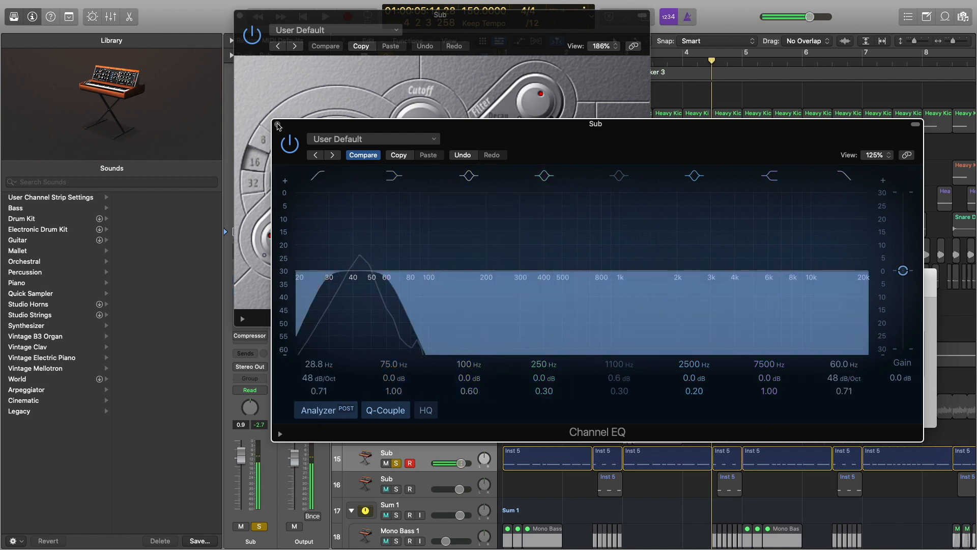
left_click(277, 124)
left_click(240, 16)
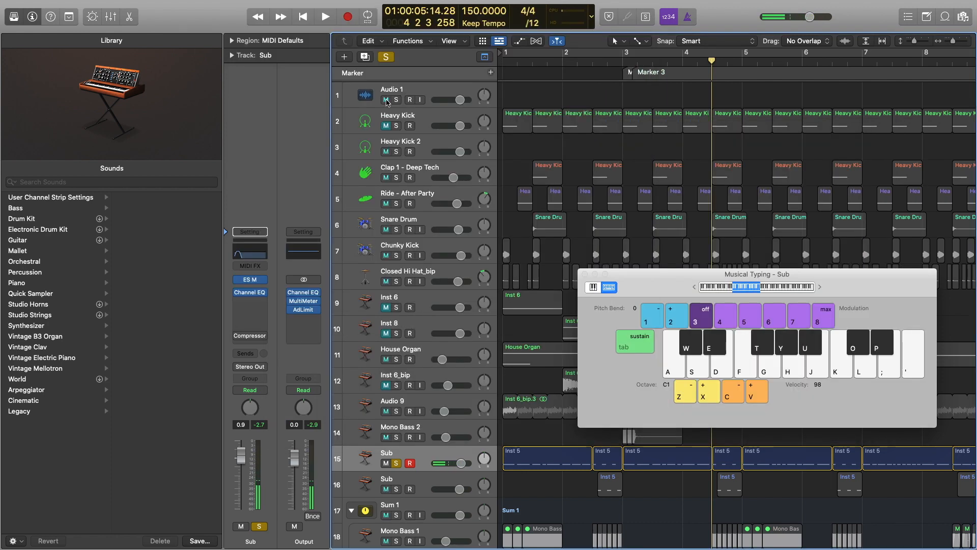
left_click(583, 273)
Unsolo the Sub track, and select and solo the Inst 6 track on track 9.
scroll(571, 260, "down", 2)
scroll(571, 261, "down", 5)
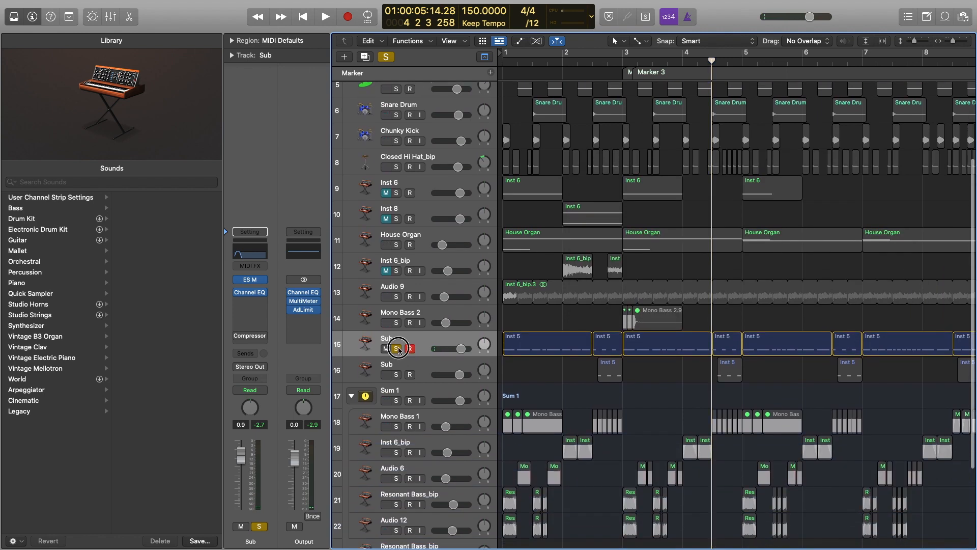
left_click(398, 349)
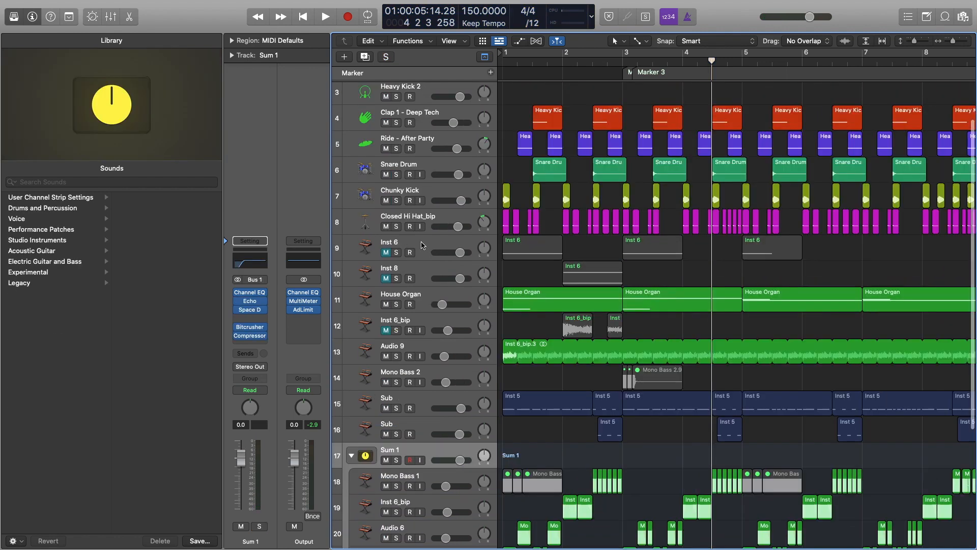
left_click(421, 244)
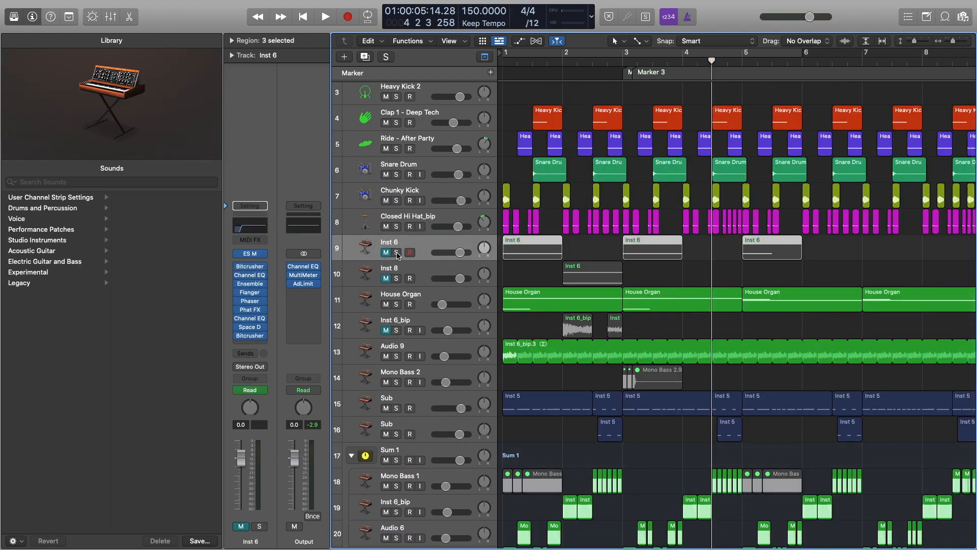
left_click(397, 252)
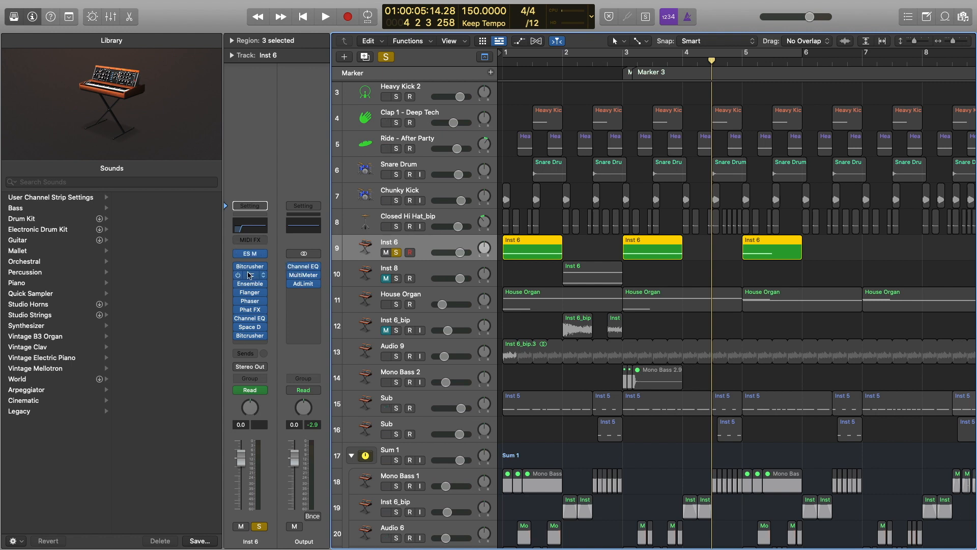
Bypass all nine audio effects on Inst 6, from Bitcrusher down to the last Bitcrusher, and open its ES M synth.
left_click_drag(238, 267, 239, 335)
left_click(250, 253)
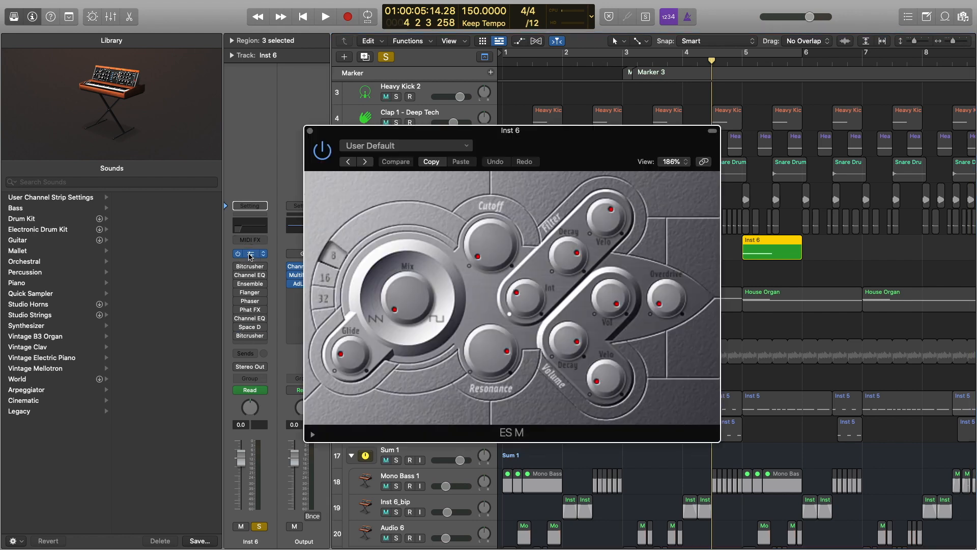
left_click_drag(435, 133, 412, 107)
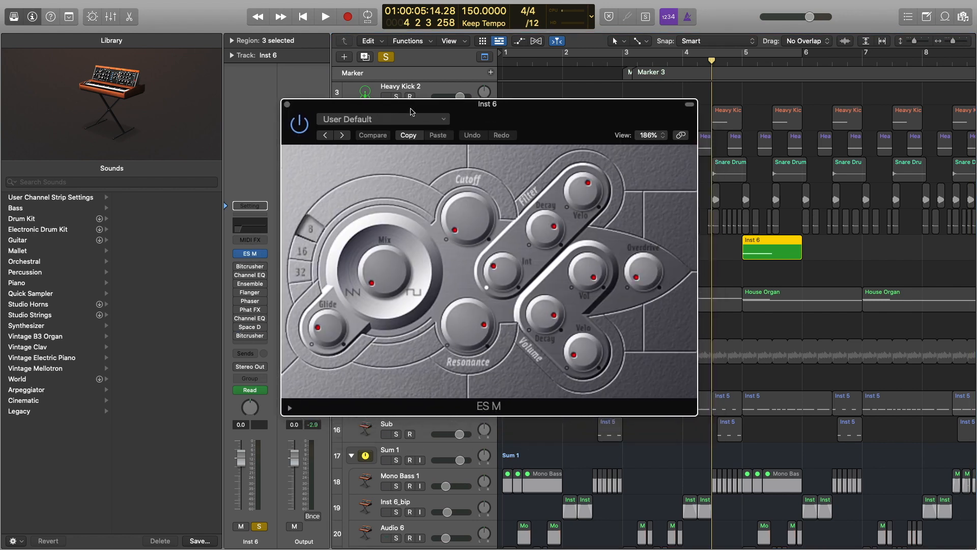
Open Musical Typing beside the ES M window and audition the unprocessed Inst 6 sound at octave C1.
key("super+k")
left_click_drag(507, 117, 419, 88)
key("d")
key("f")
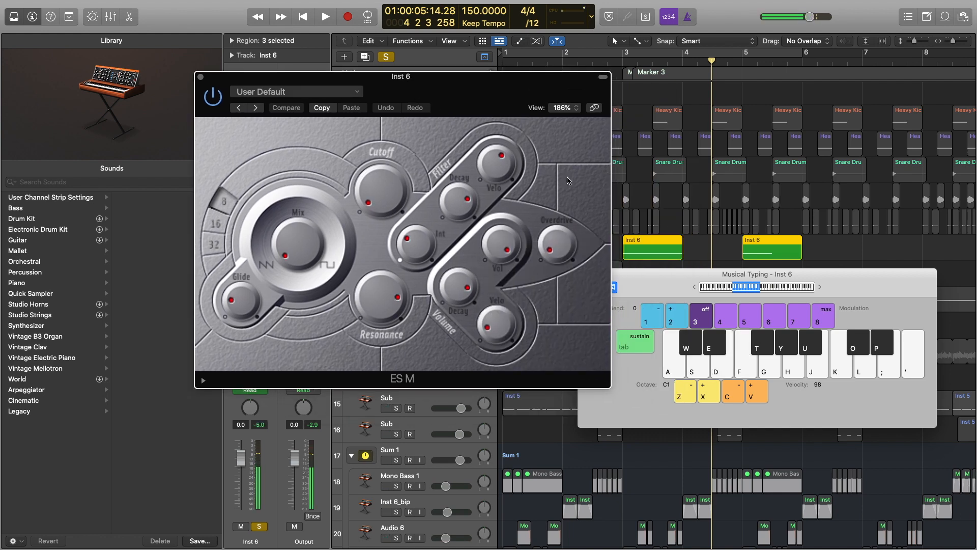
key("f")
key("f")
key("f")
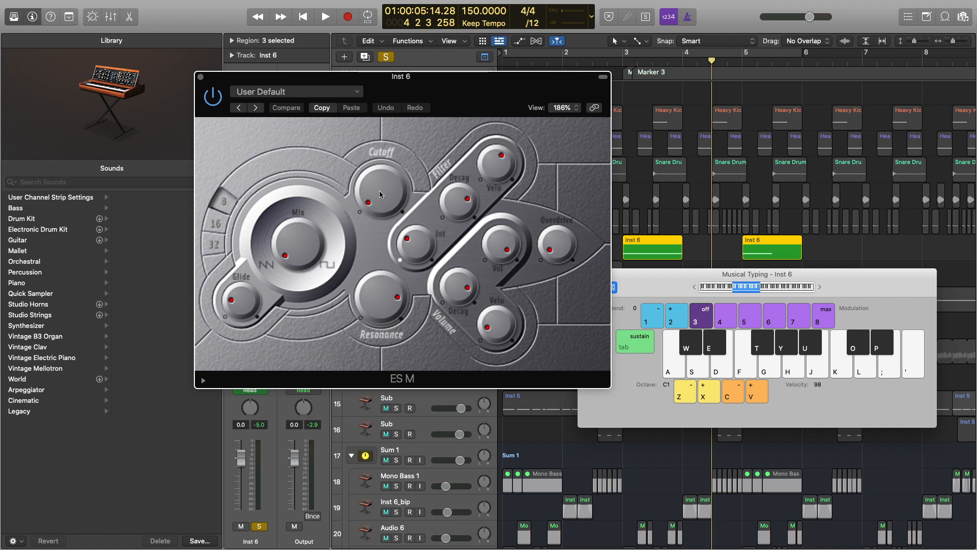
Audition Inst 6 while raising the ES M Cutoff to about halfway and dropping and restoring its Resonance.
key("f")
mouse_move(373, 204)
left_mouse_down()
mouse_move(361, 155)
mouse_move(368, 170)
mouse_move(370, 79)
mouse_move(378, 175)
mouse_move(387, 111)
mouse_move(378, 102)
mouse_move(364, 190)
left_mouse_up()
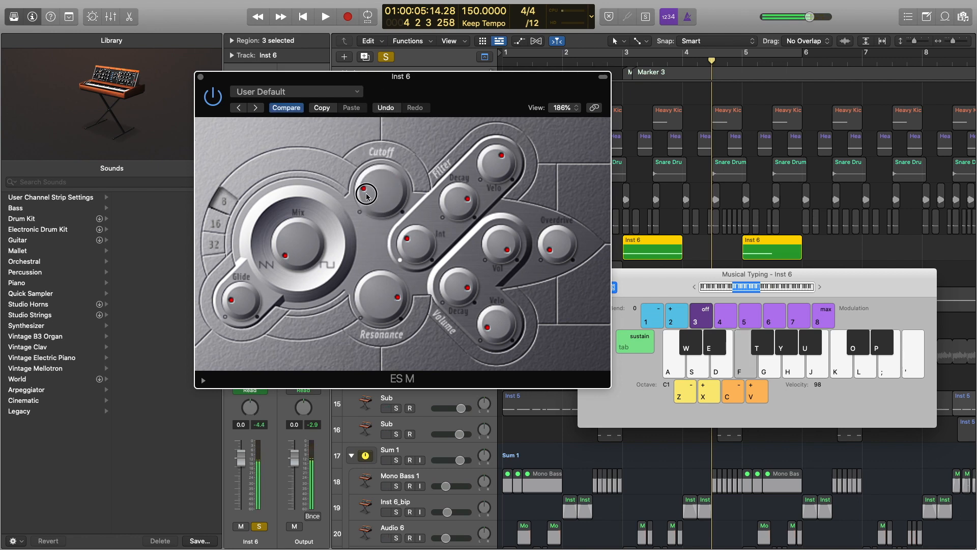
key("f")
left_click_drag(396, 291, 398, 357)
key("f")
left_click_drag(370, 186, 371, 125)
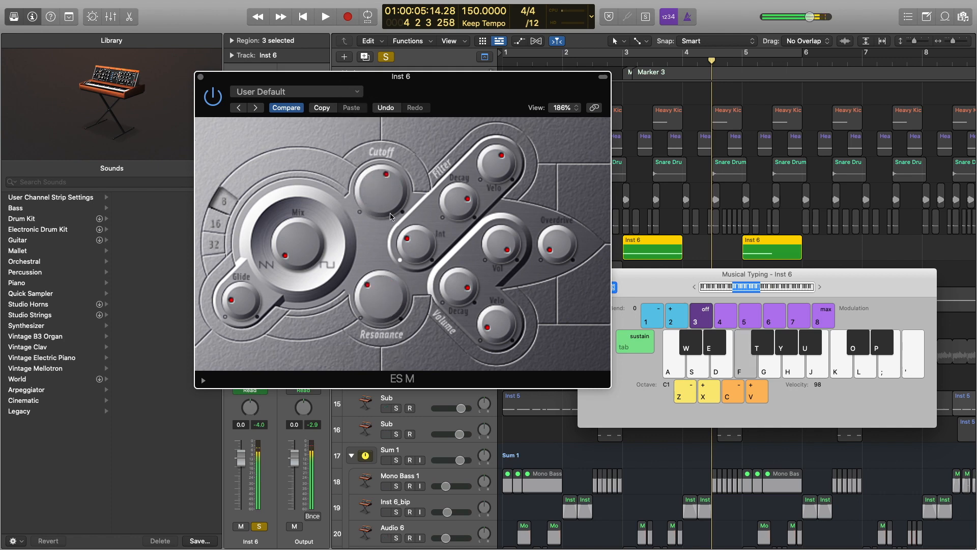
left_click_drag(384, 302, 385, 241)
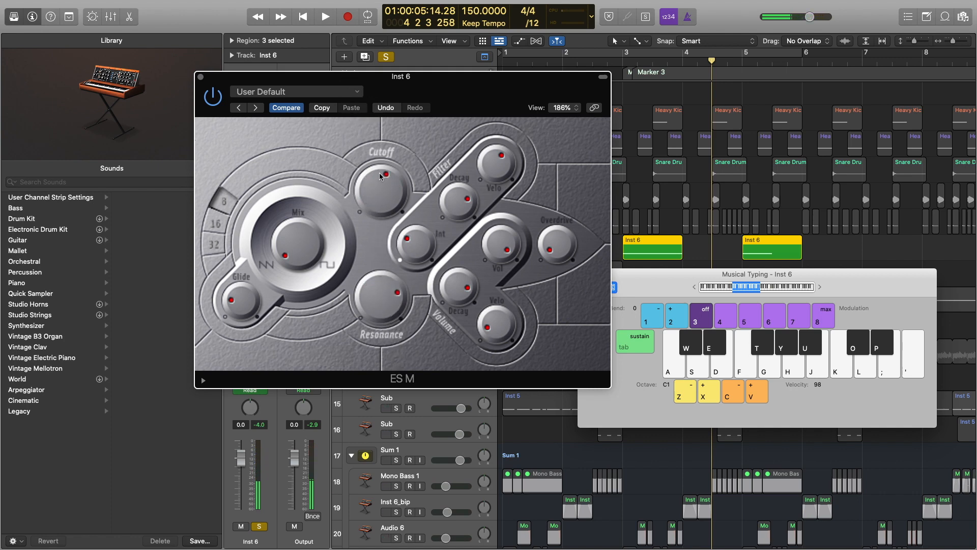
Play a note on Inst 6 while lowering the ES M Cutoff and making small adjustments to Resonance and Cutoff.
key("f")
left_click_drag(378, 176, 377, 213)
left_click_drag(390, 314, 390, 302)
mouse_move(363, 192)
left_mouse_down()
mouse_move(368, 167)
mouse_move(368, 224)
mouse_move(367, 194)
left_mouse_up()
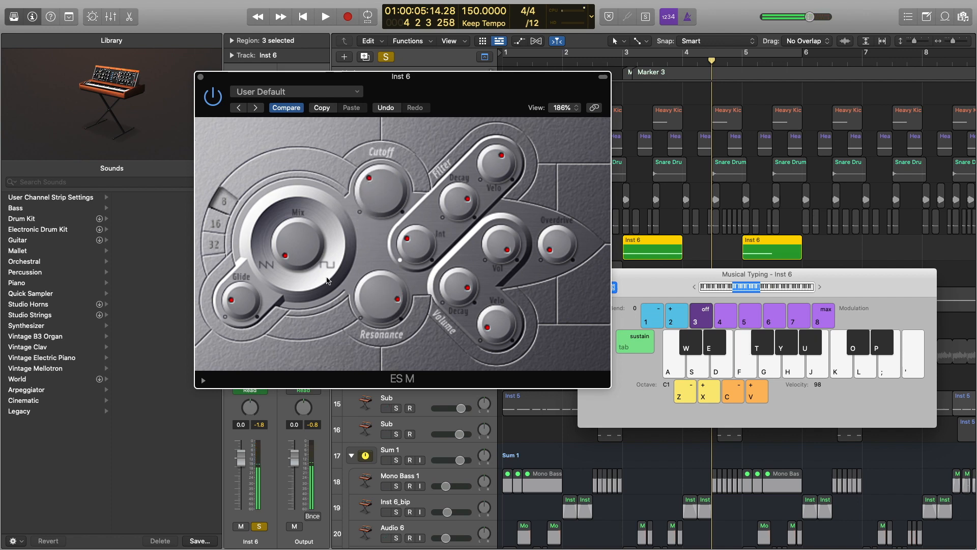
Audition Inst 6 at octave C2 while varying the ES M Mix and Cutoff, and return the knobs to their starting positions.
key("f")
left_click_drag(285, 243, 292, 214)
key("x")
key("f")
left_click_drag(365, 190, 370, 133)
key("f")
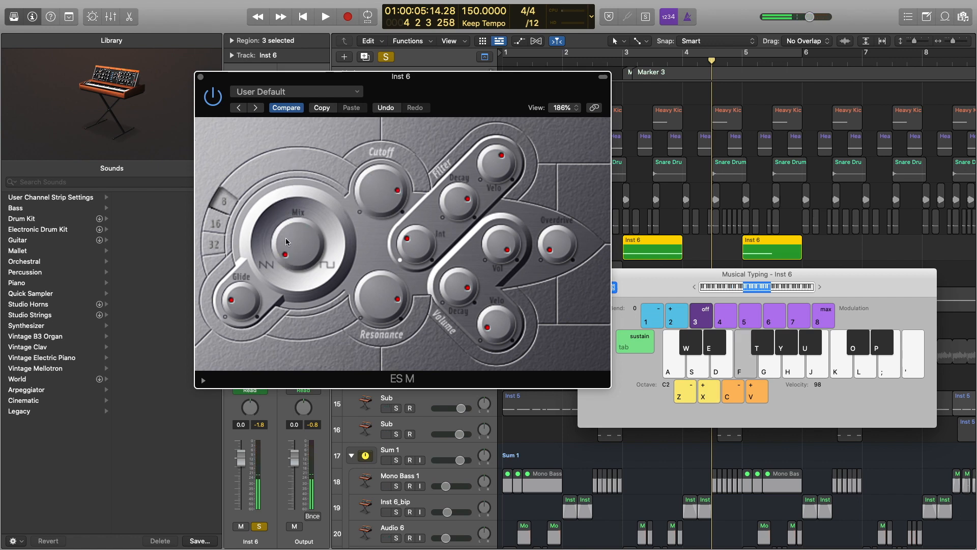
left_click_drag(301, 141, 278, 250)
left_click_drag(382, 196, 378, 238)
left_click_drag(389, 304, 388, 296)
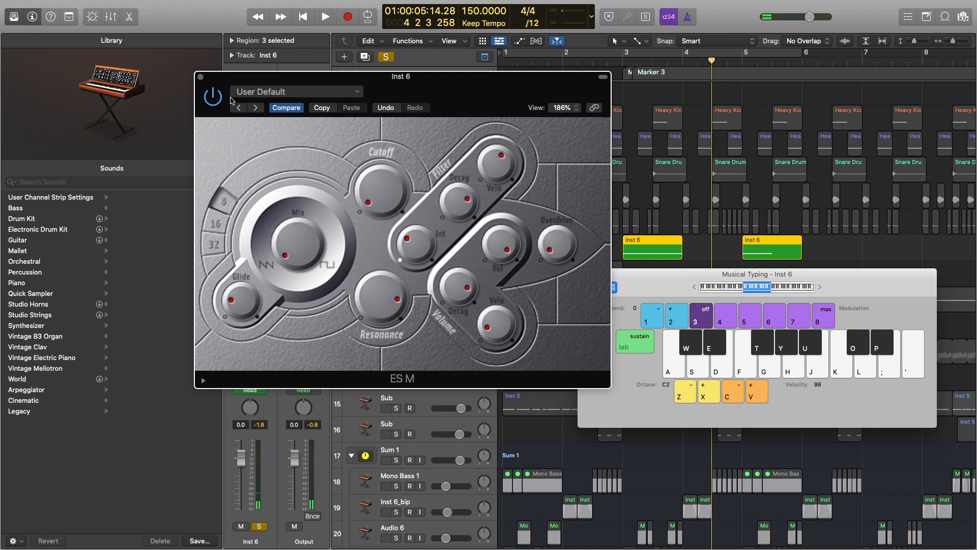
Close the ES M and Musical Typing windows, and open the first Bitcrusher on Inst 6.
left_click(201, 76)
left_click(585, 274)
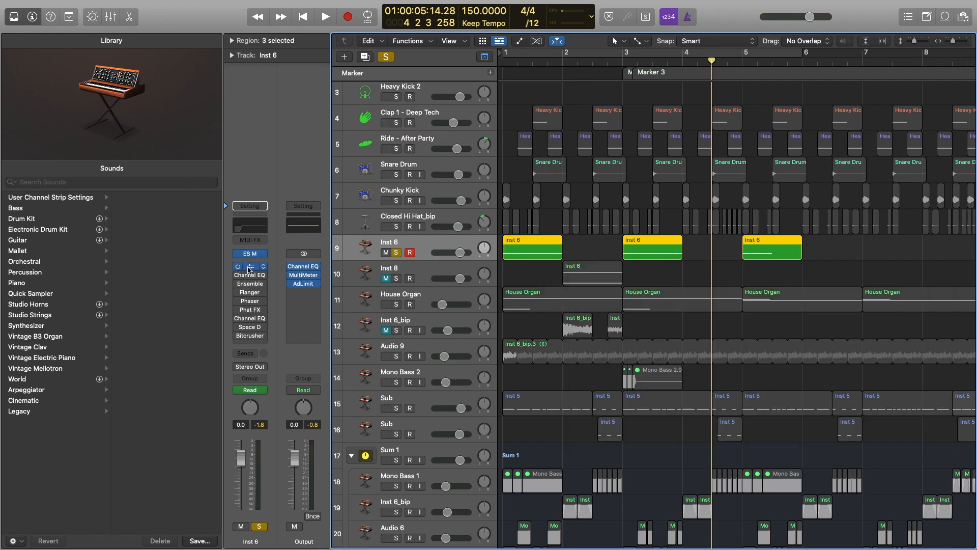
left_click(250, 270)
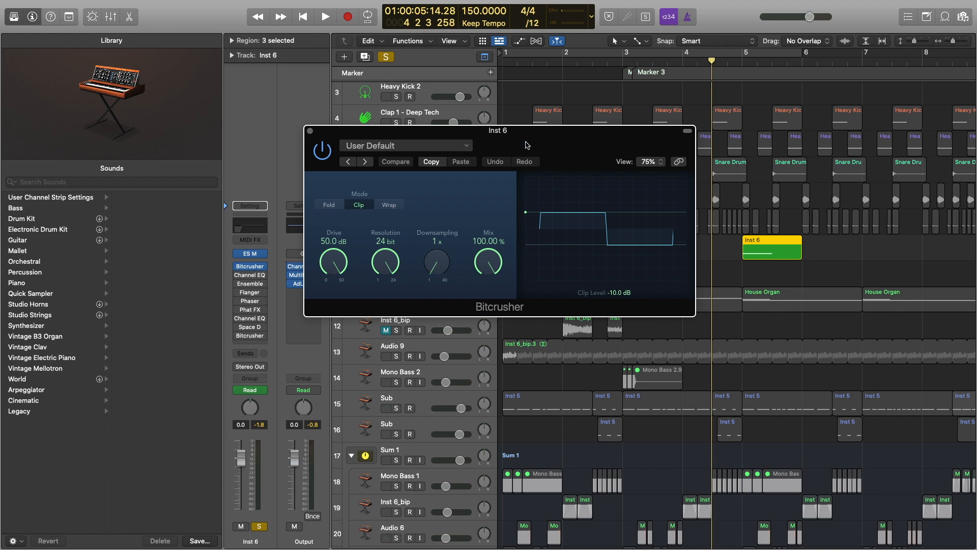
Move the Bitcrusher window aside, show Musical Typing, and play notes on Inst 6 through the Bitcrusher, going down to octave C1.
left_click_drag(526, 145, 755, 358)
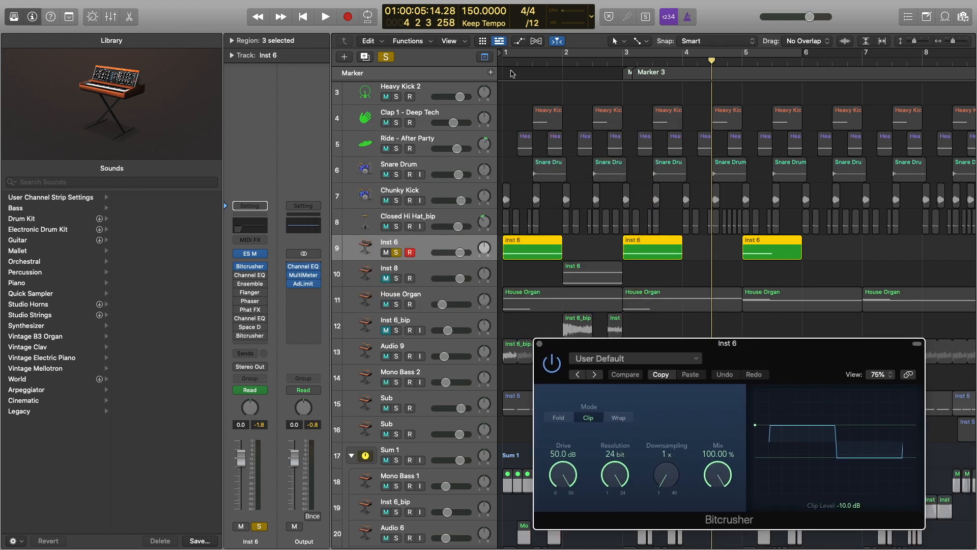
key("super+k")
key("f")
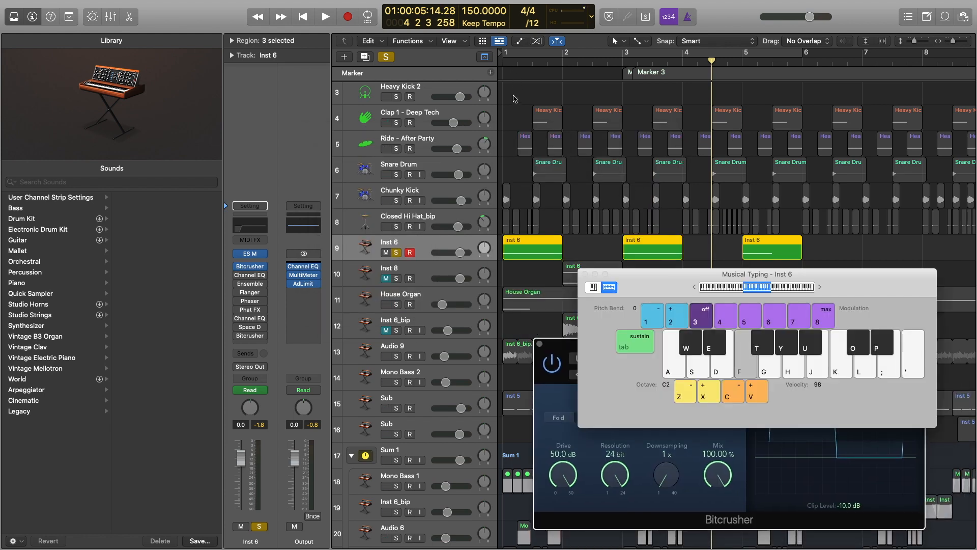
key("f")
key("f")
key("f")
key("f")
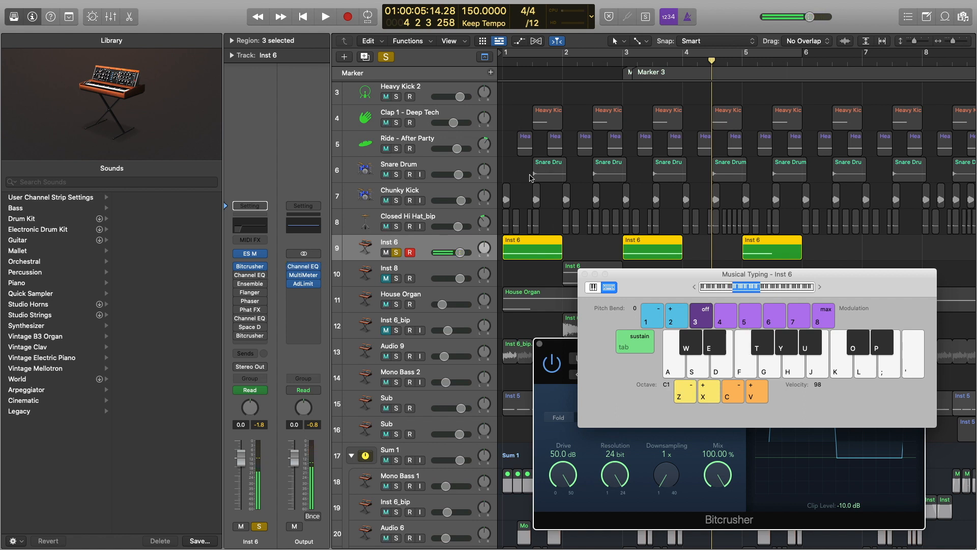
Open the ES M on Inst 6, vary its Cutoff while playing a note, and close the synth window.
left_click(250, 253)
key("f")
left_click_drag(382, 205, 377, 164)
key("f")
left_click(201, 76)
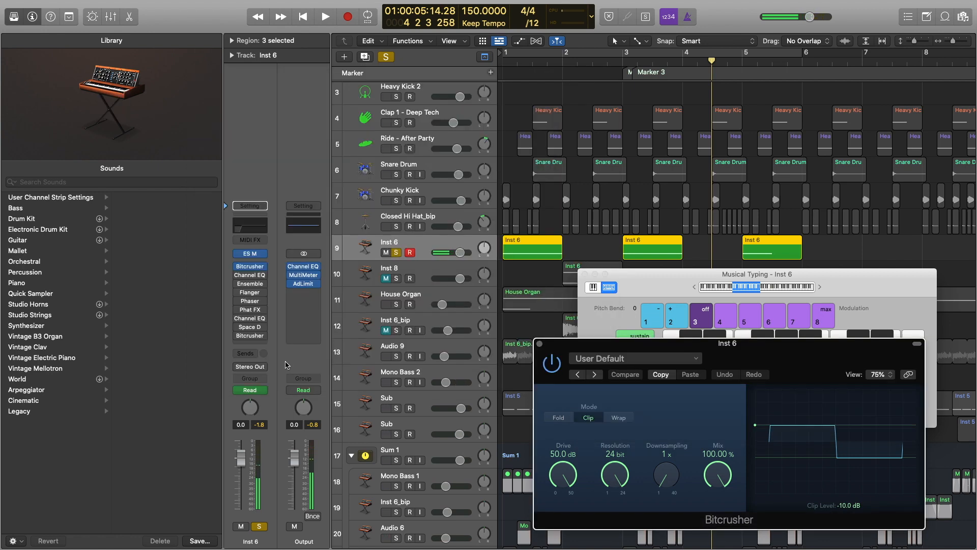
Enable the Channel EQ and Ensemble after the Bitcrusher on Inst 6, and open the Ensemble for viewing.
mouse_move(248, 279)
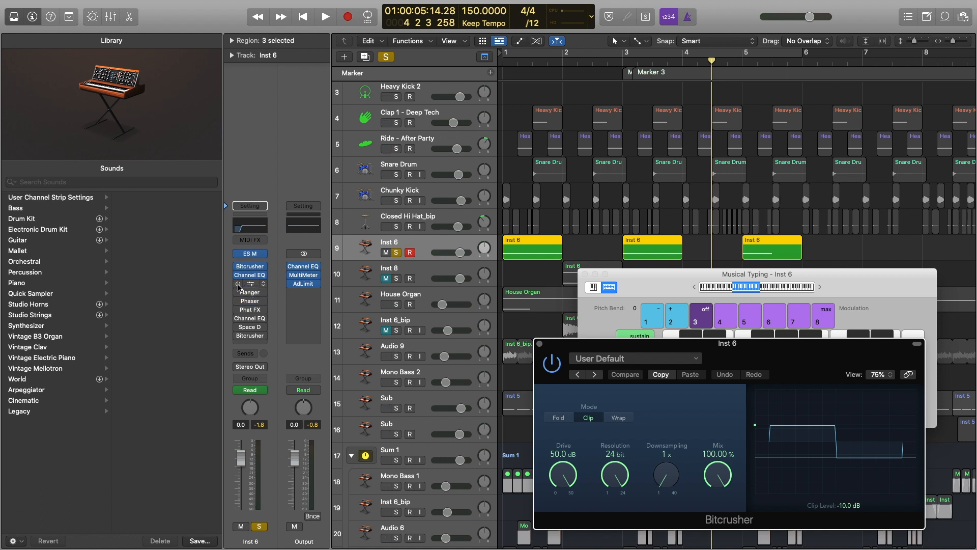
left_click(239, 285)
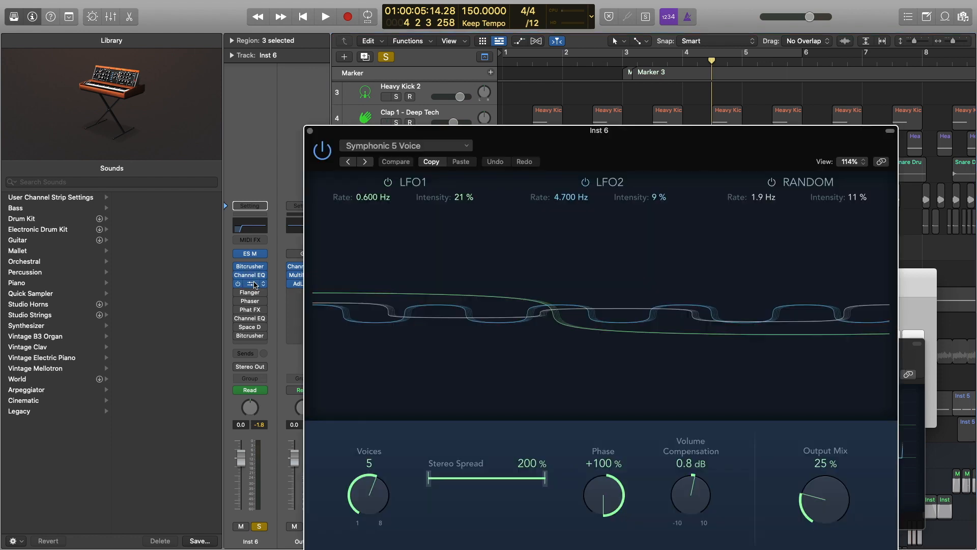
left_click(252, 284)
left_click_drag(572, 157, 430, 33)
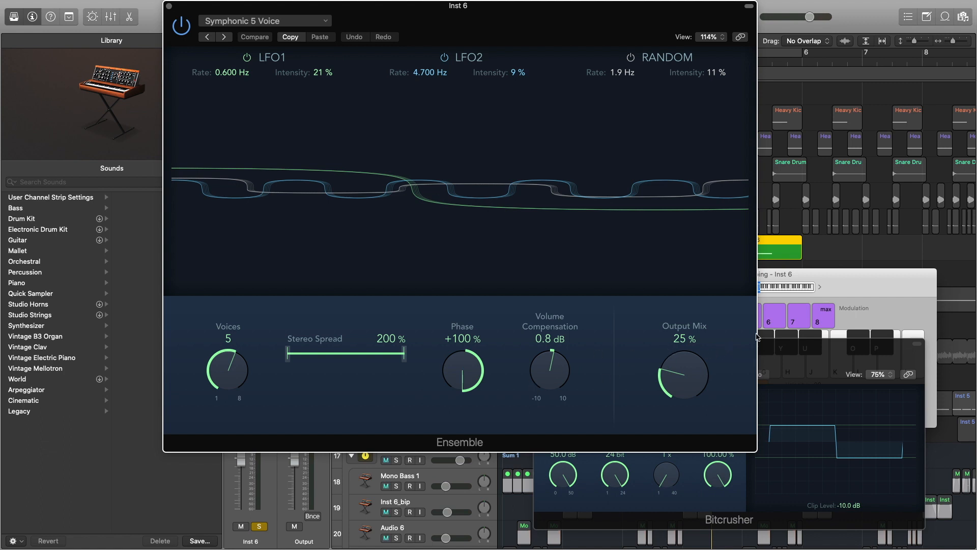
Play a note on Inst 6 while bypassing and re-enabling the Ensemble to compare the sound, and close its window.
key("a")
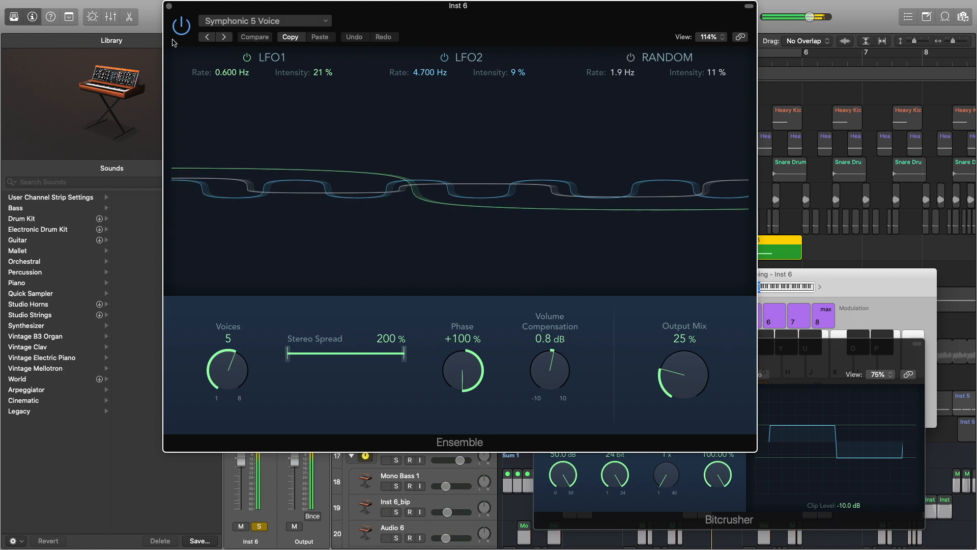
left_click(177, 31)
left_click(180, 31)
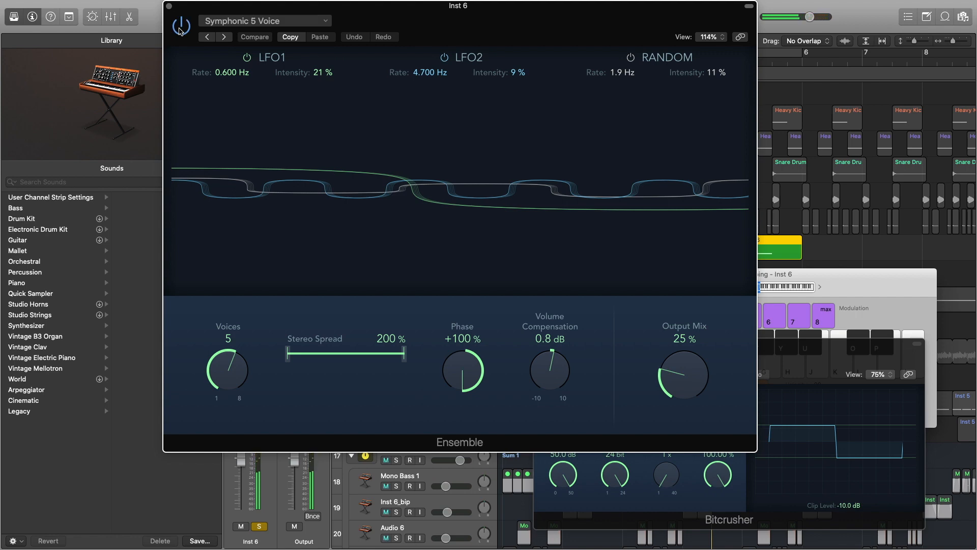
left_click(170, 7)
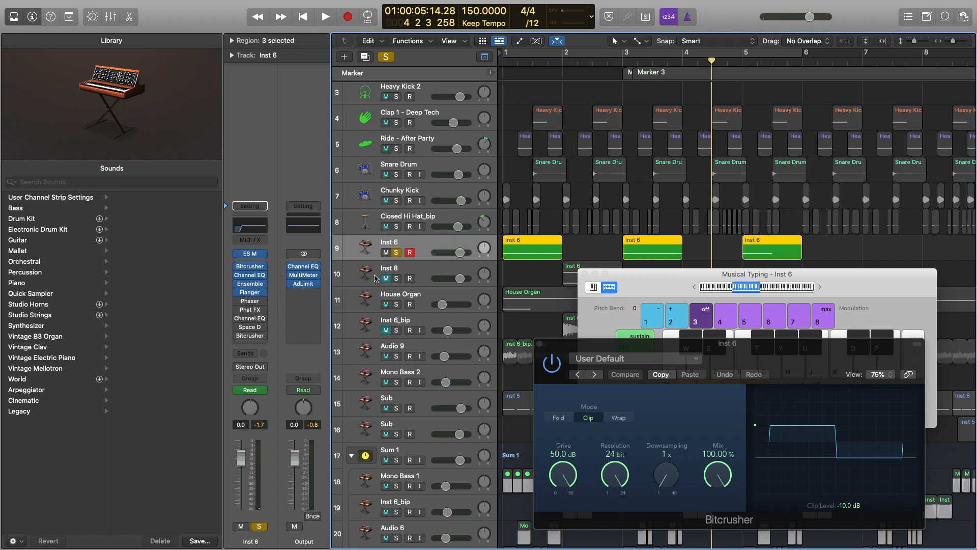
Audition Inst 6 with the Flanger active, then view the Notch Flanger settings and close them.
key("f")
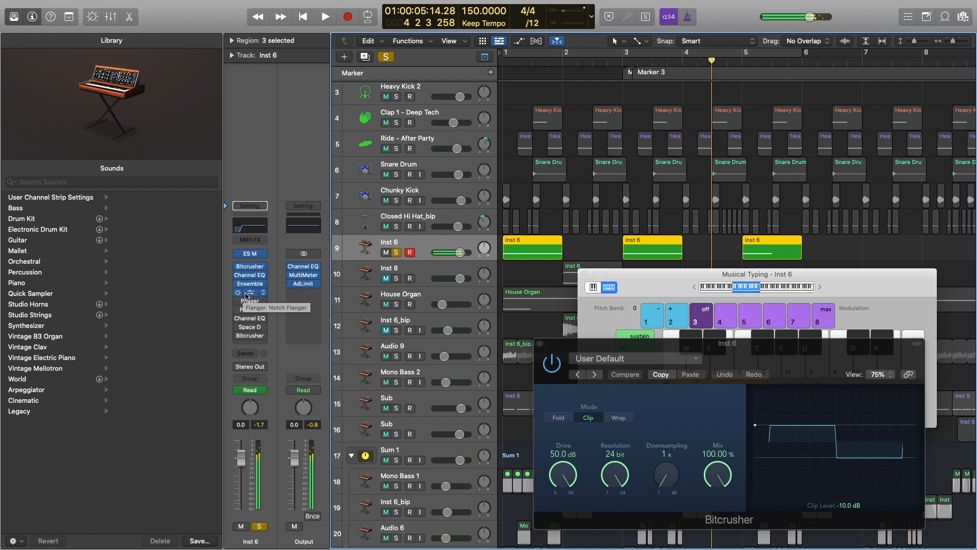
left_click(248, 292)
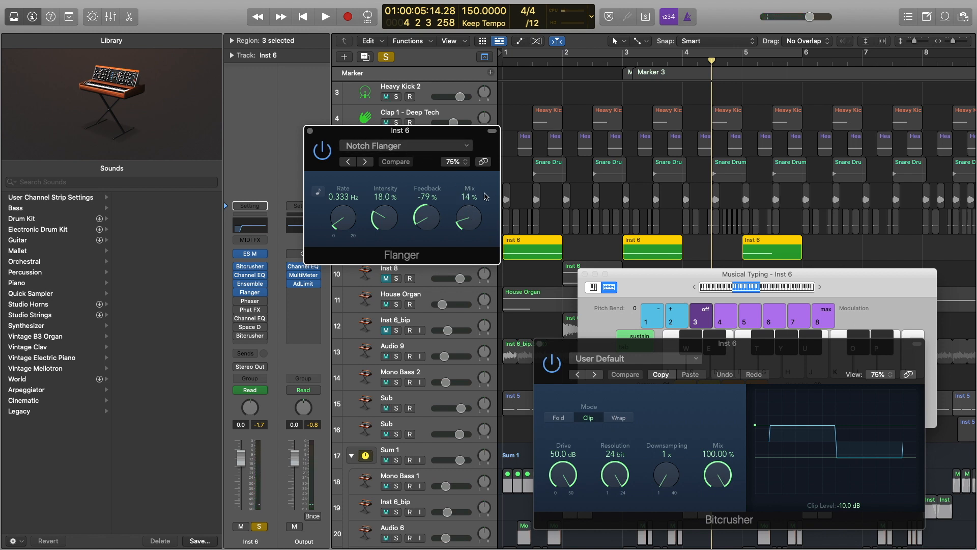
left_click(310, 131)
Enable the Phaser on Inst 6 and show the Phaser and Flanger windows side by side.
left_click(251, 304)
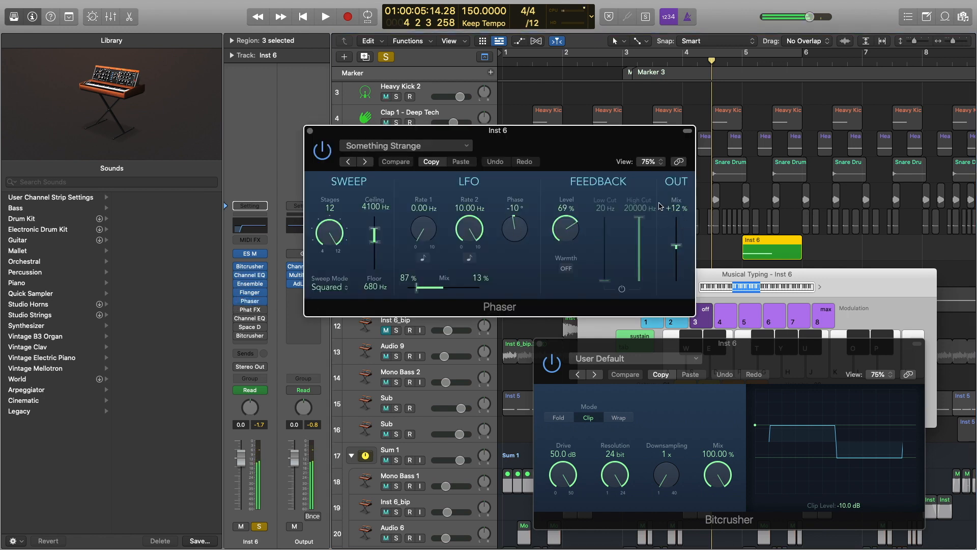
left_click_drag(568, 137, 700, 105)
left_click(250, 292)
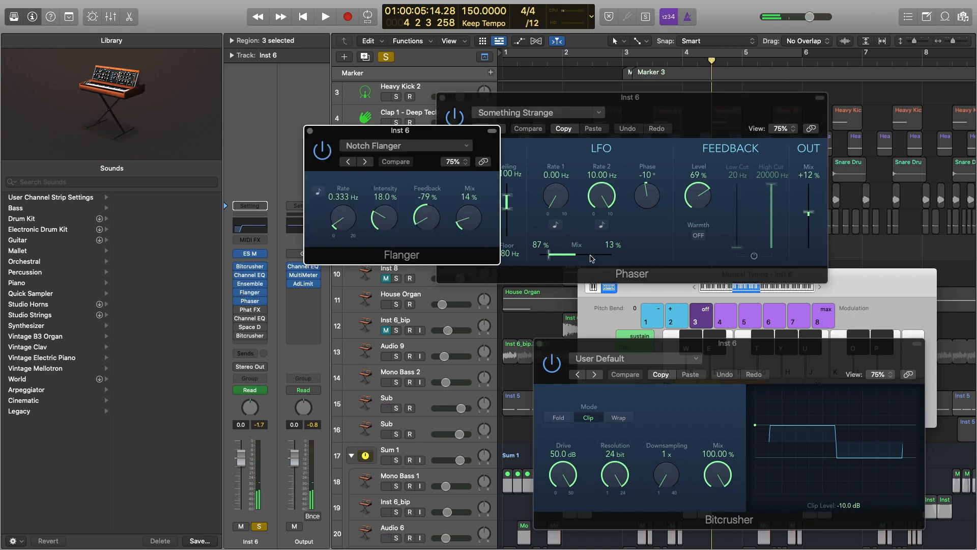
left_click_drag(423, 133, 313, 74)
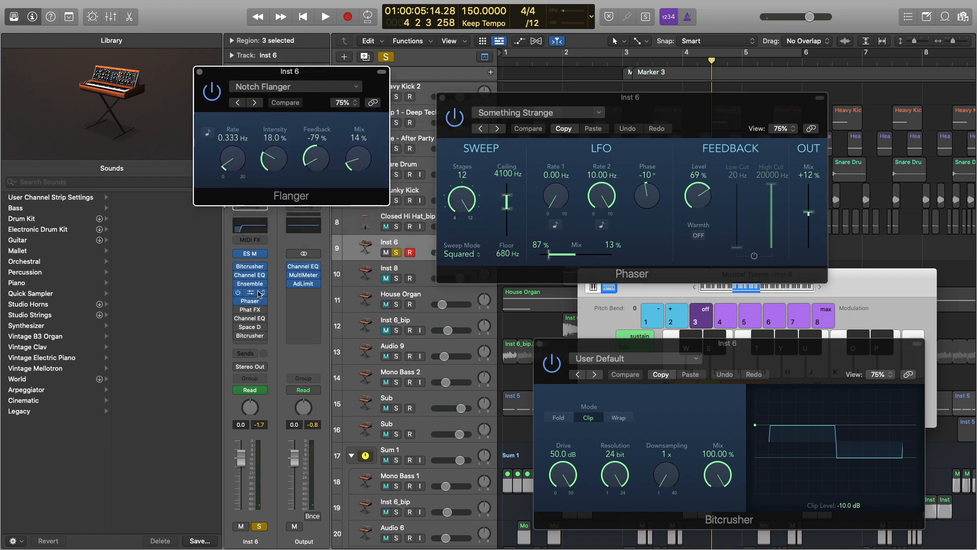
Review the Ensemble settings alongside the Flanger and Phaser, and close all three effect windows.
left_click(251, 284)
left_click_drag(597, 22, 570, 143)
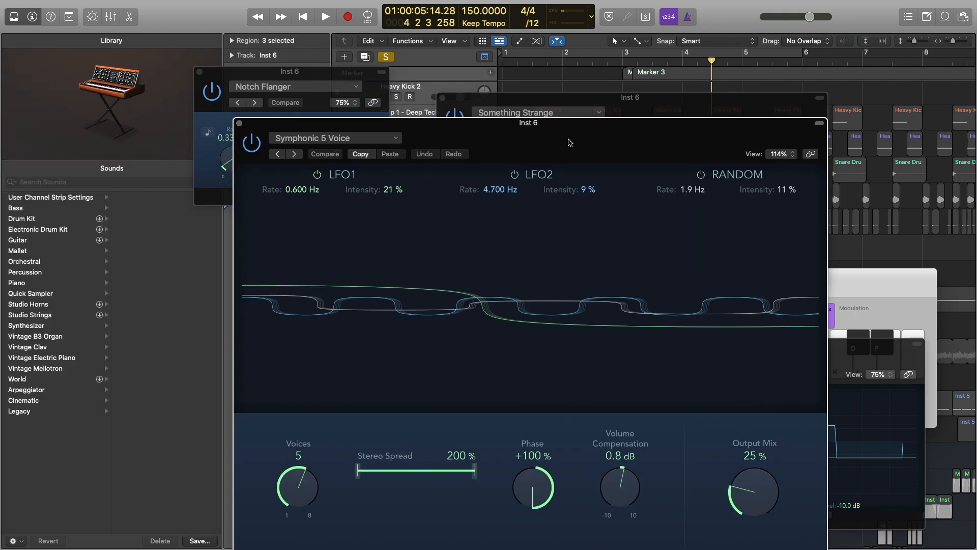
left_click(240, 124)
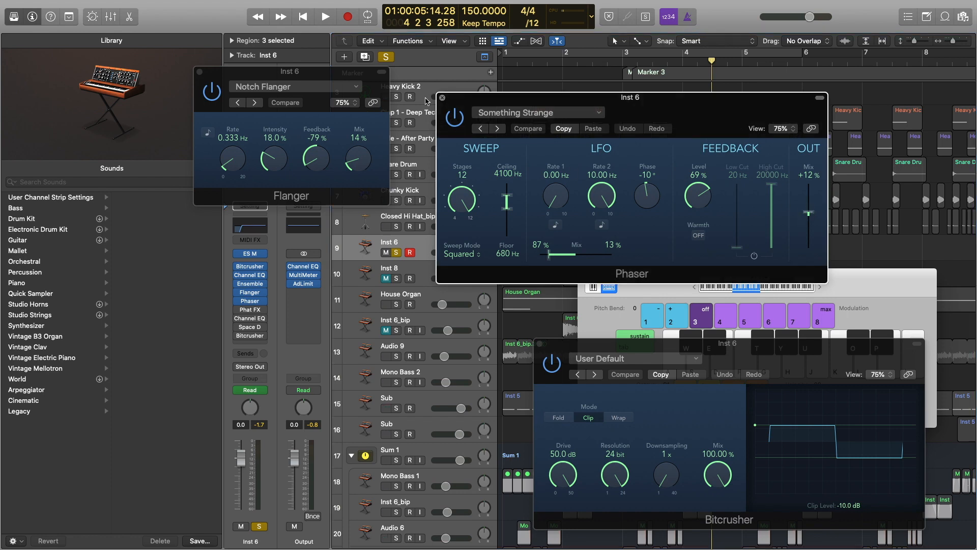
left_click(442, 98)
left_click(200, 72)
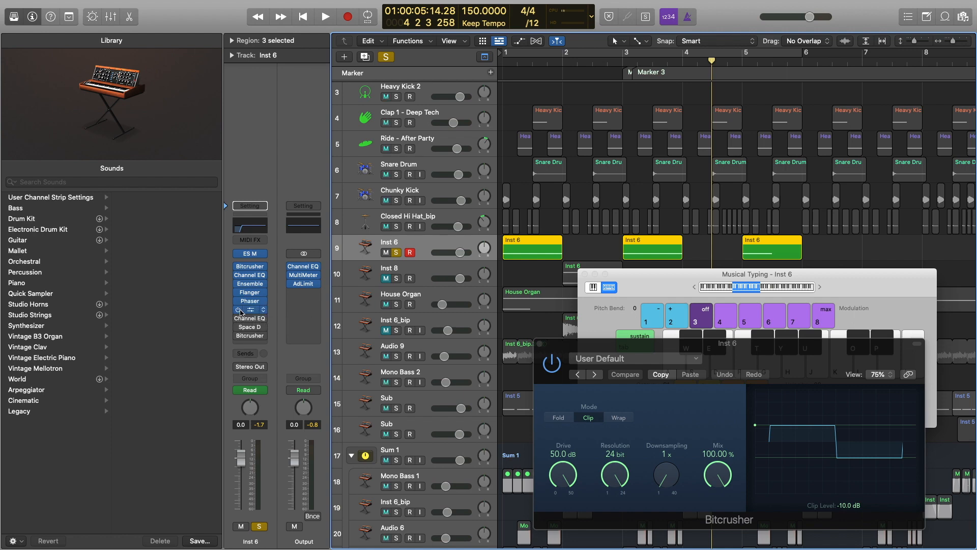
Open Phat FX on Inst 6 and view its Bass presets, keeping Massive Wobbly selected.
left_click(251, 310)
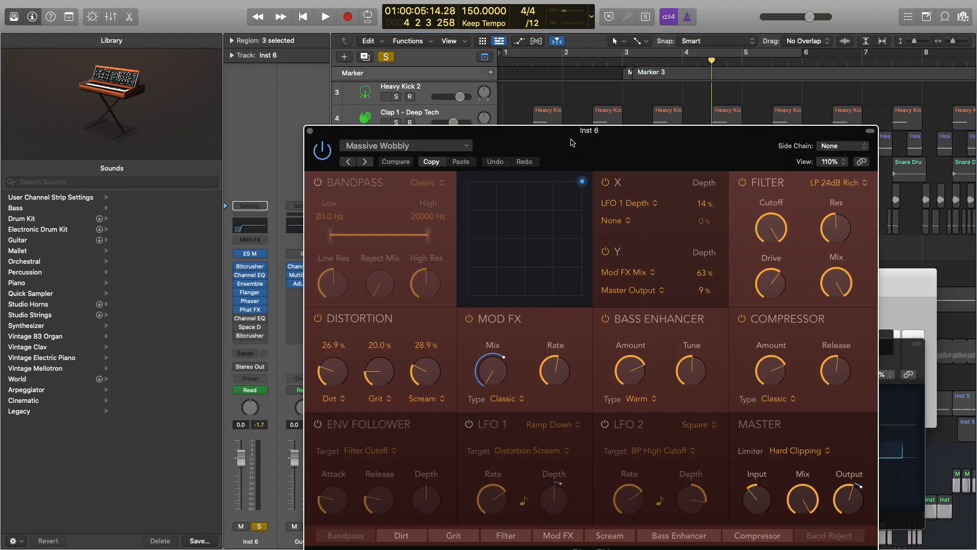
left_click_drag(587, 143, 537, 84)
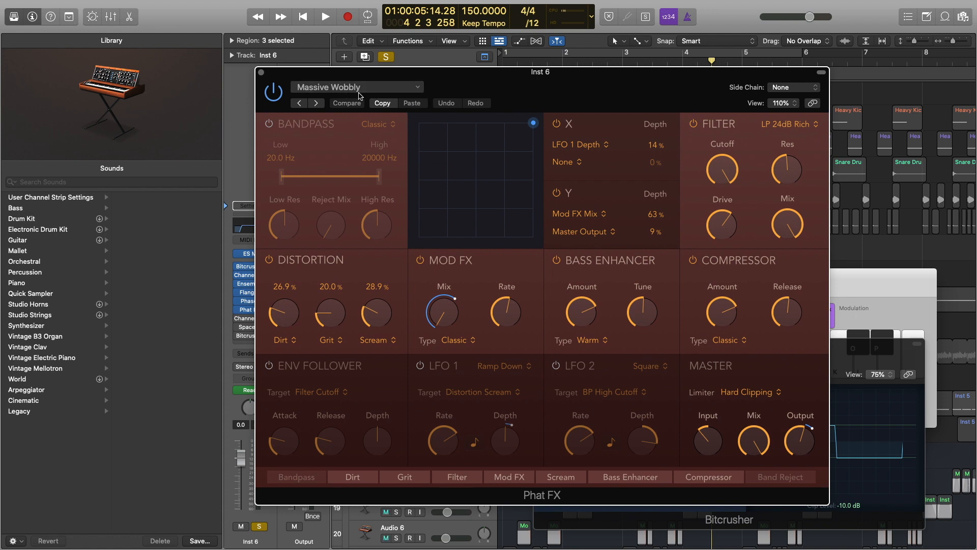
left_click(417, 90)
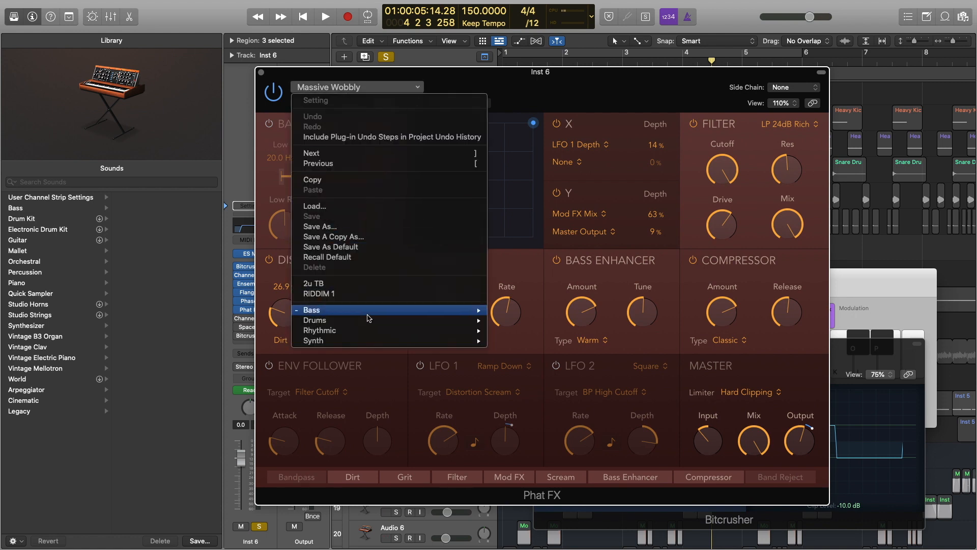
mouse_move(366, 311)
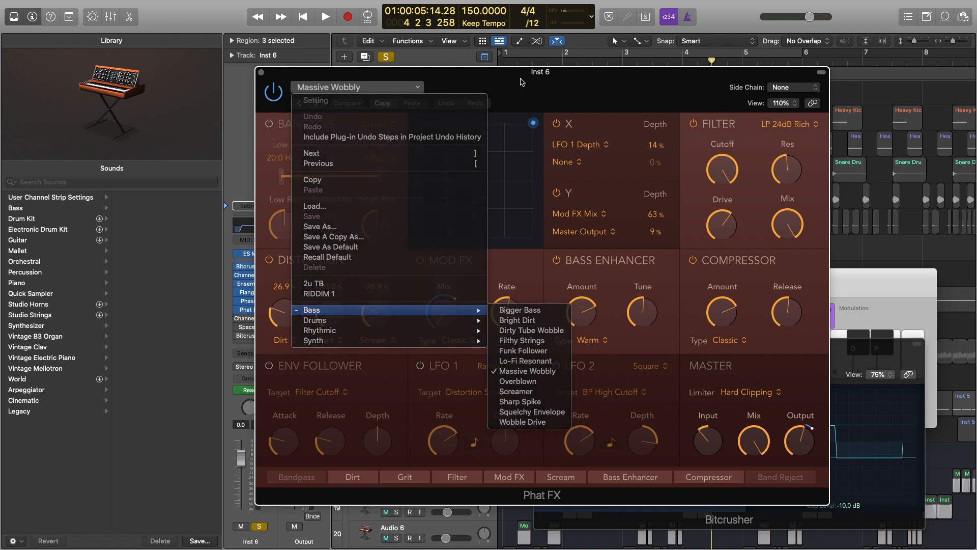
left_click(523, 83)
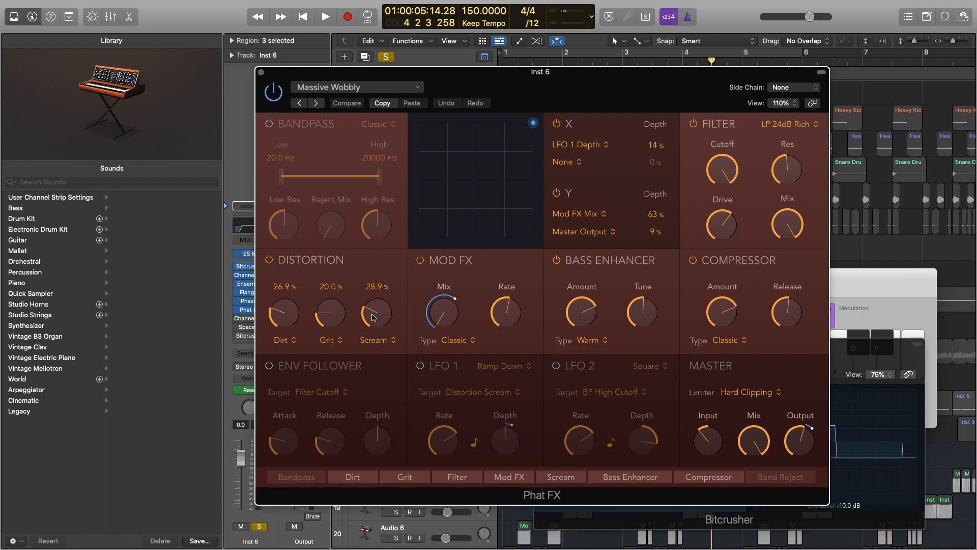
Audition Inst 6 through Phat FX while sweeping the ES M Cutoff down to its low position, and close both plug-in windows.
key("super+k")
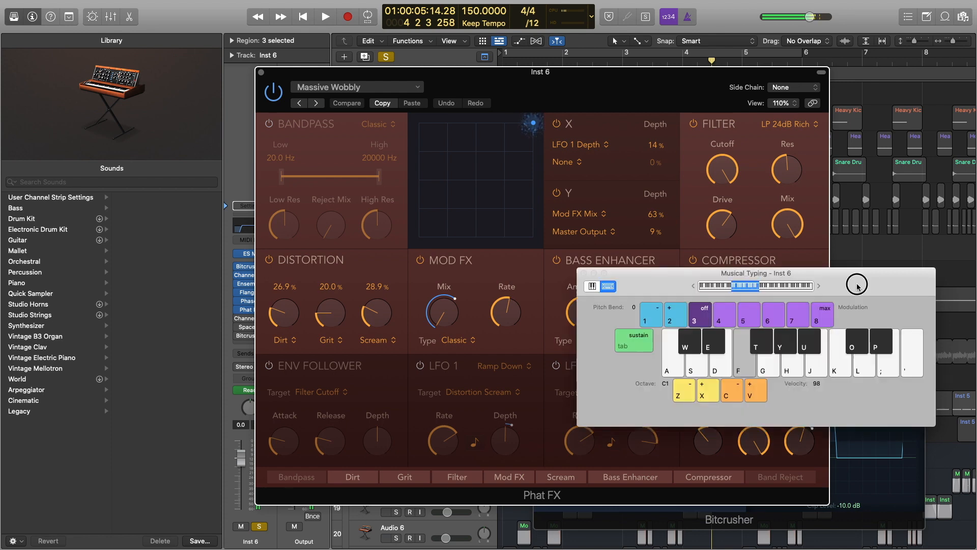
left_click_drag(855, 284, 792, 120)
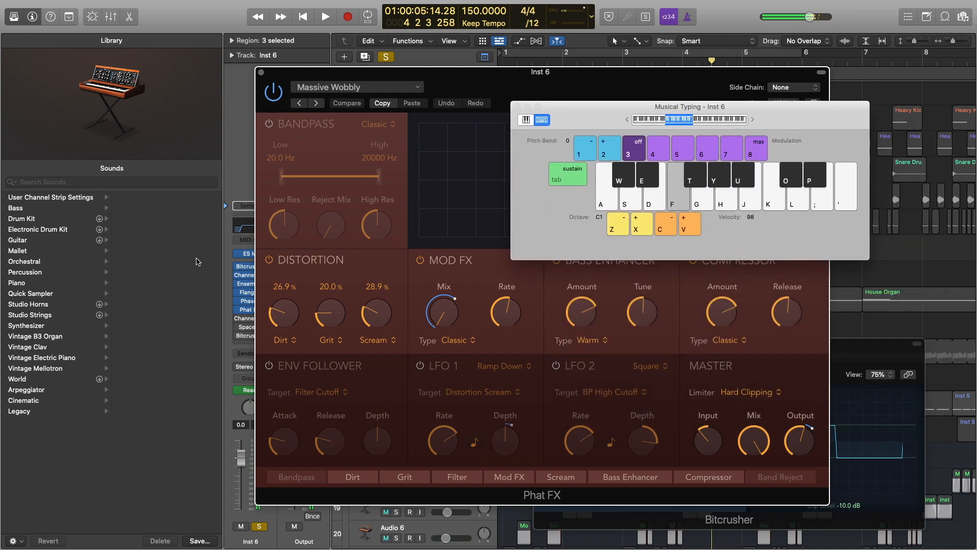
left_click(246, 253)
left_click(386, 127)
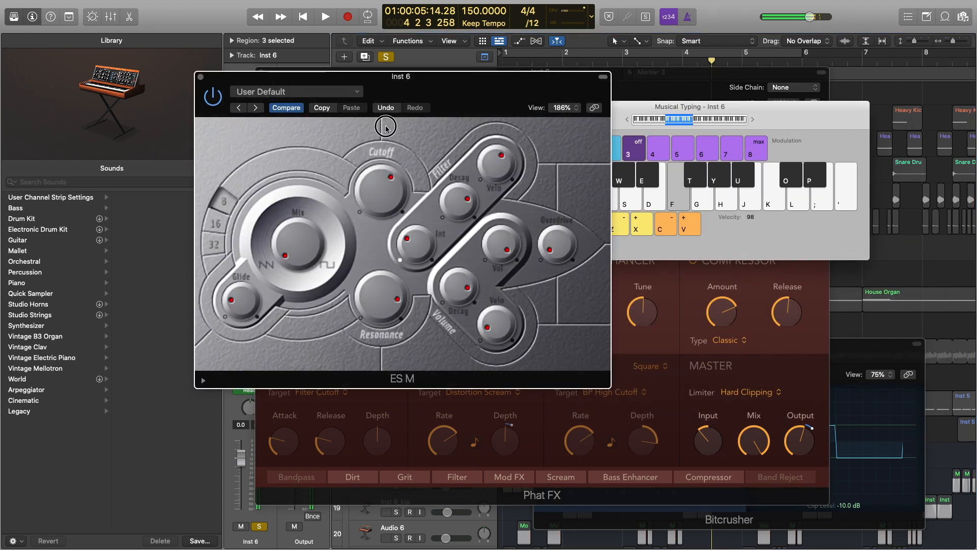
left_click_drag(385, 127, 361, 224)
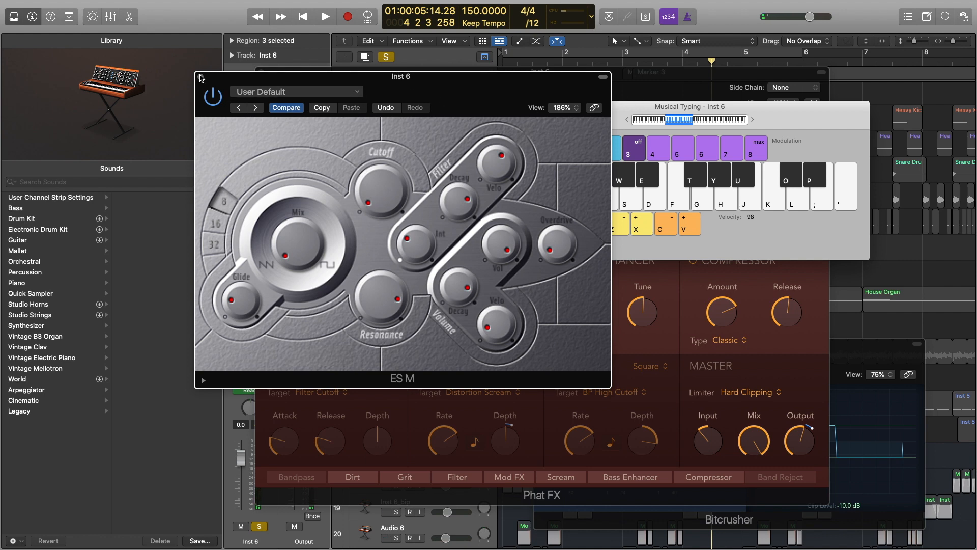
left_click(201, 77)
left_click(286, 81)
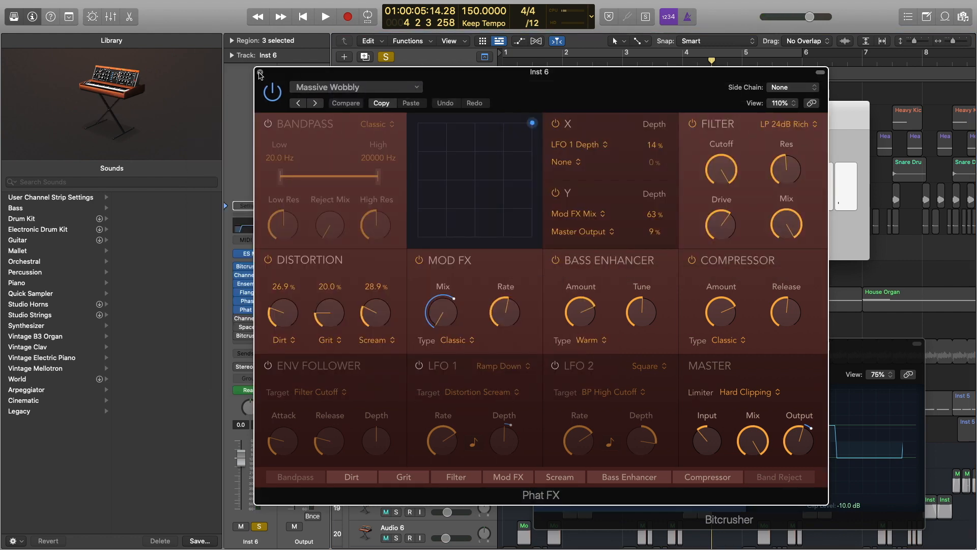
left_click(260, 74)
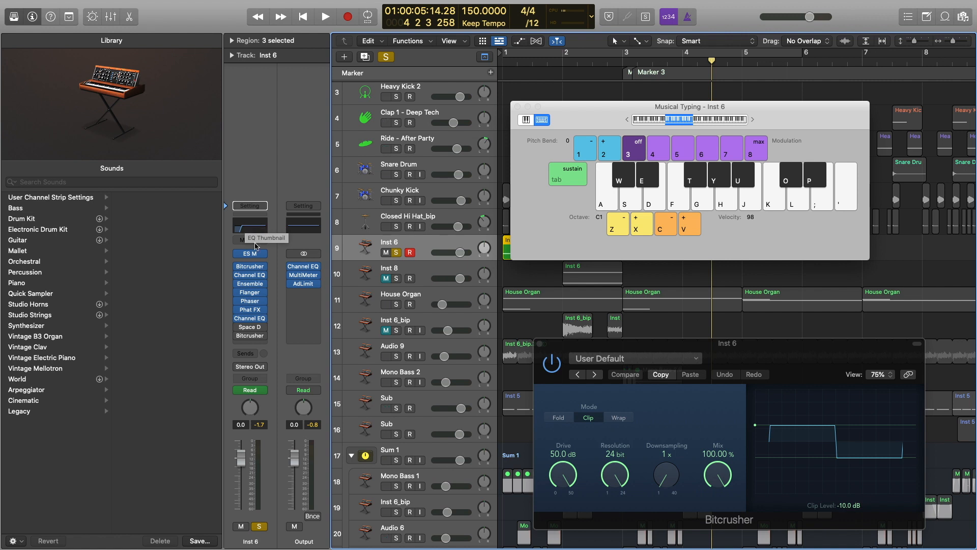
Enable Space Designer and the last Bitcrusher on Inst 6, reviewing each plug-in's settings and closing its window.
left_click(250, 326)
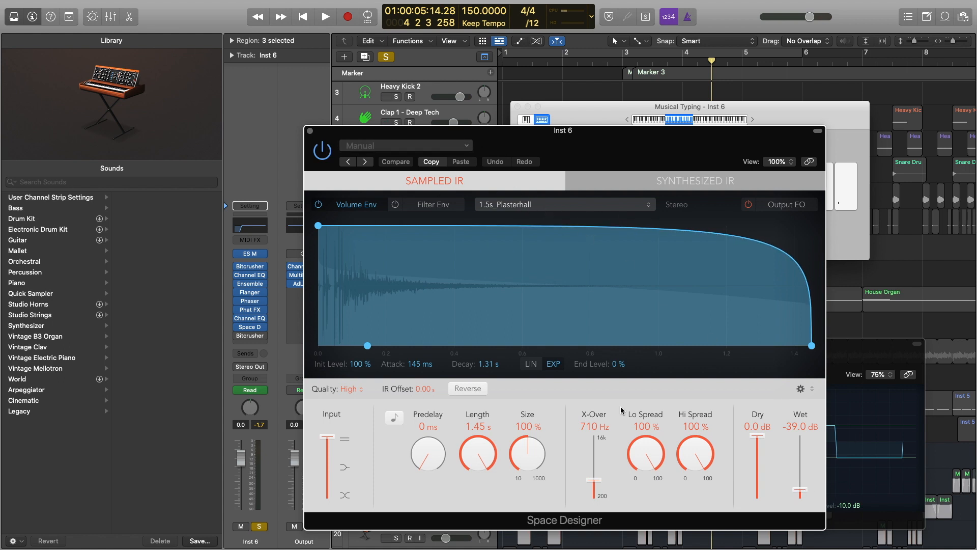
left_click(310, 131)
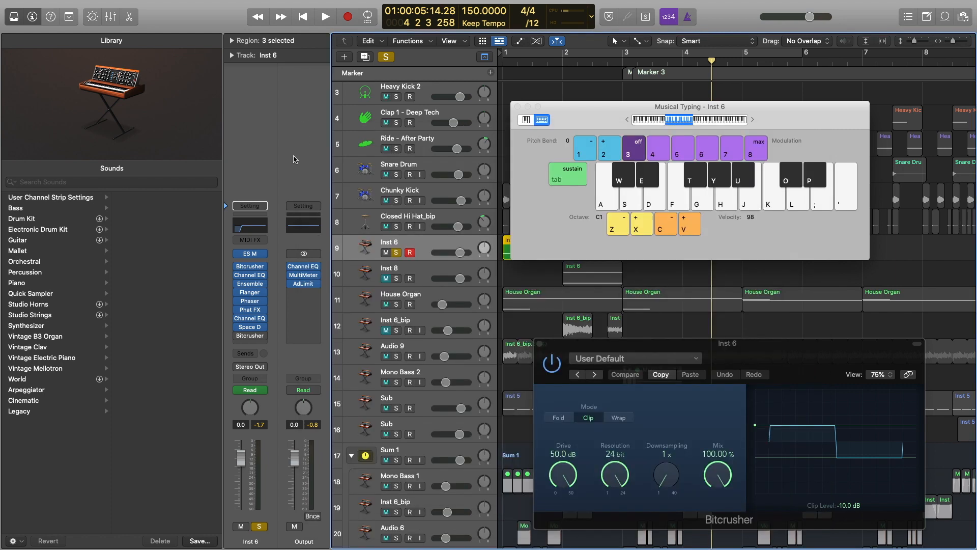
left_click(249, 337)
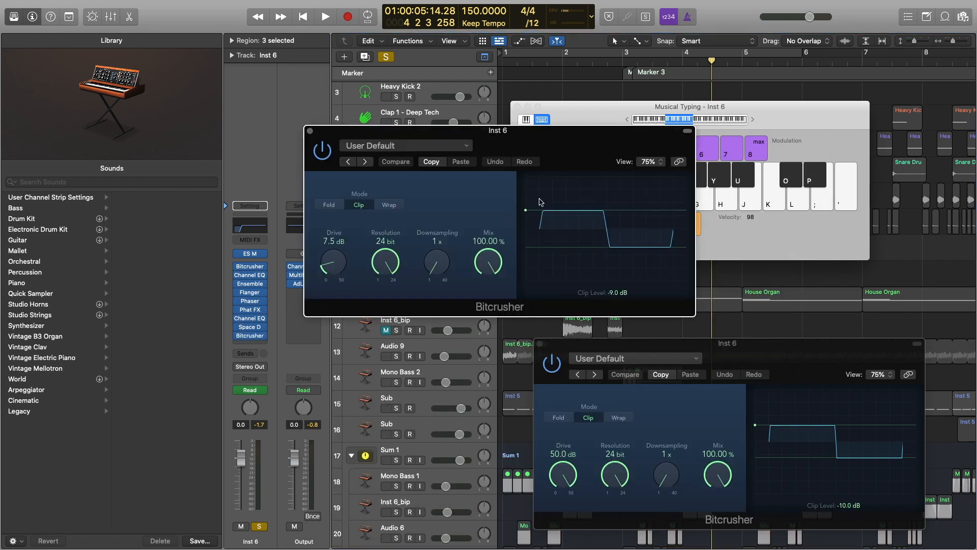
left_click(309, 131)
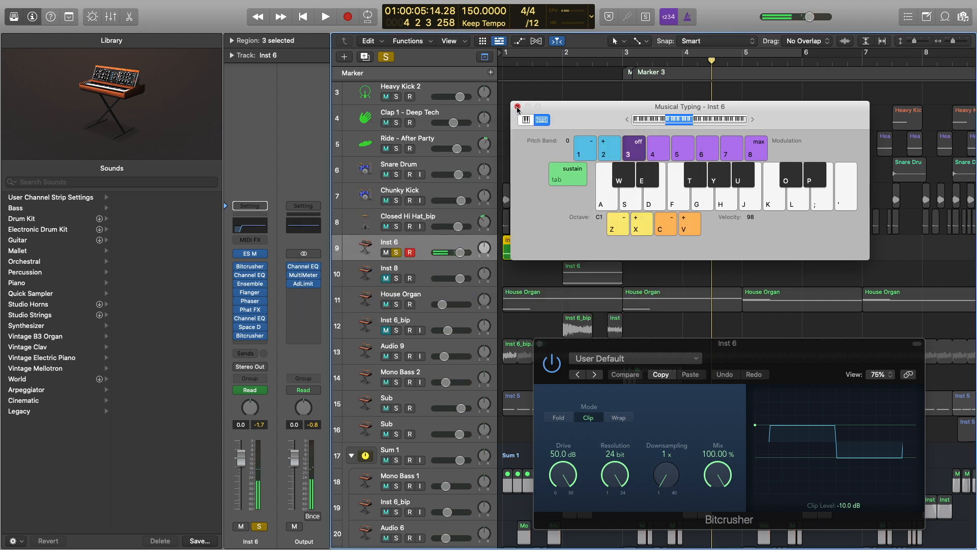
Close Musical Typing and play the soloed Inst 6 track from the start of the project.
left_click(518, 107)
key("Return")
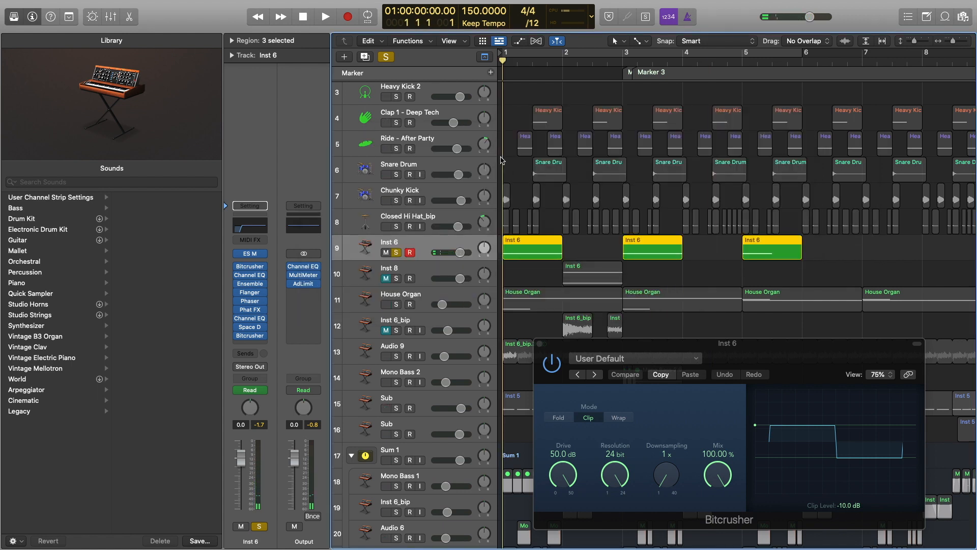
key("space")
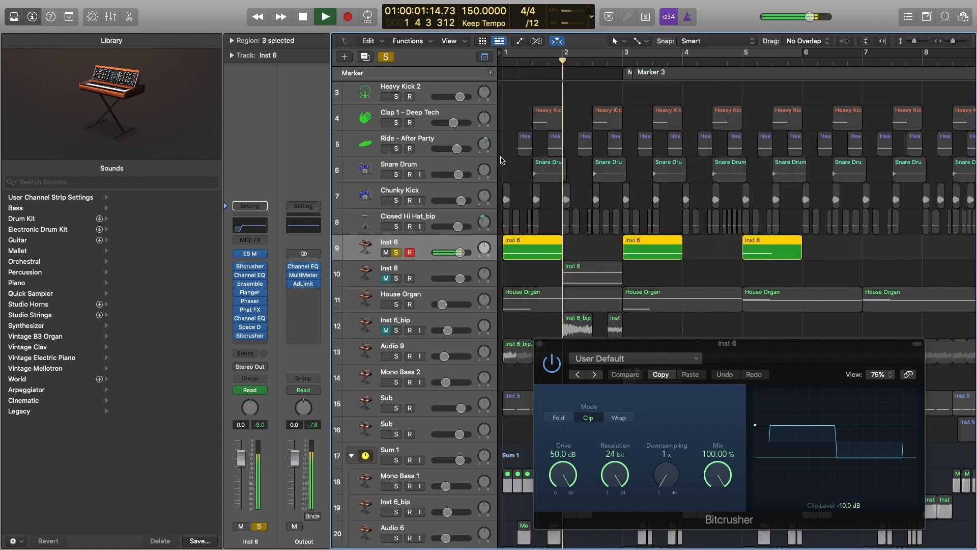
Close the Bitcrusher window and display the ES M: Mix automation on the Inst 6 track.
key("space")
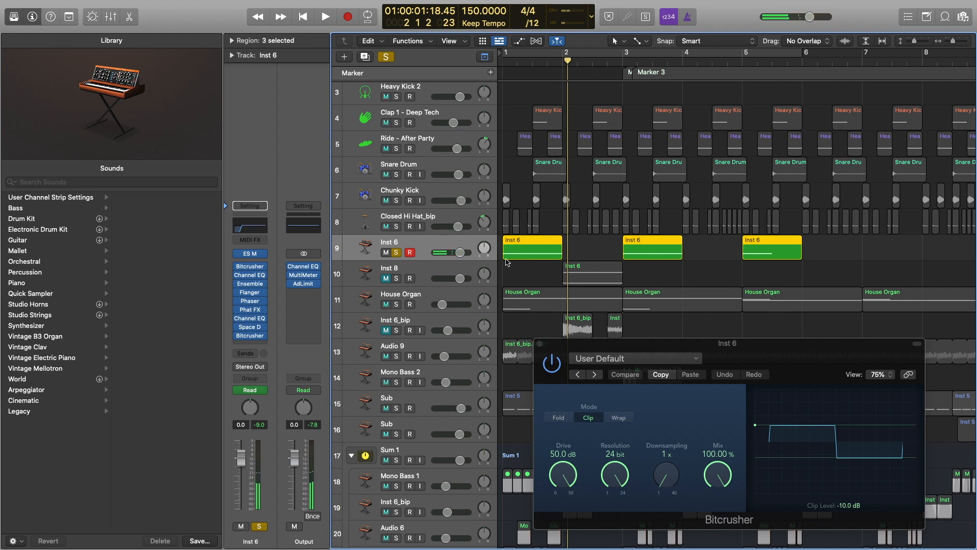
key("a")
key("a")
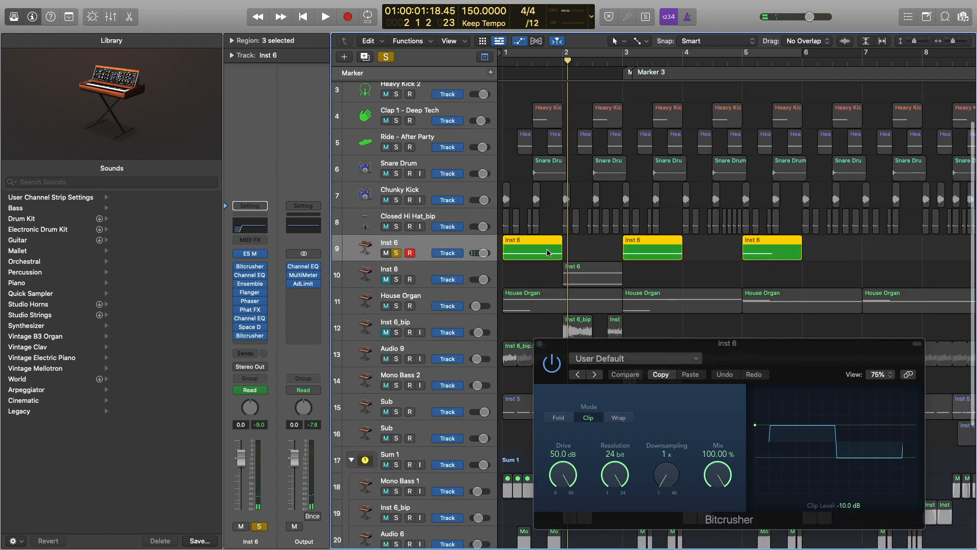
key("a")
left_click(538, 345)
key("z")
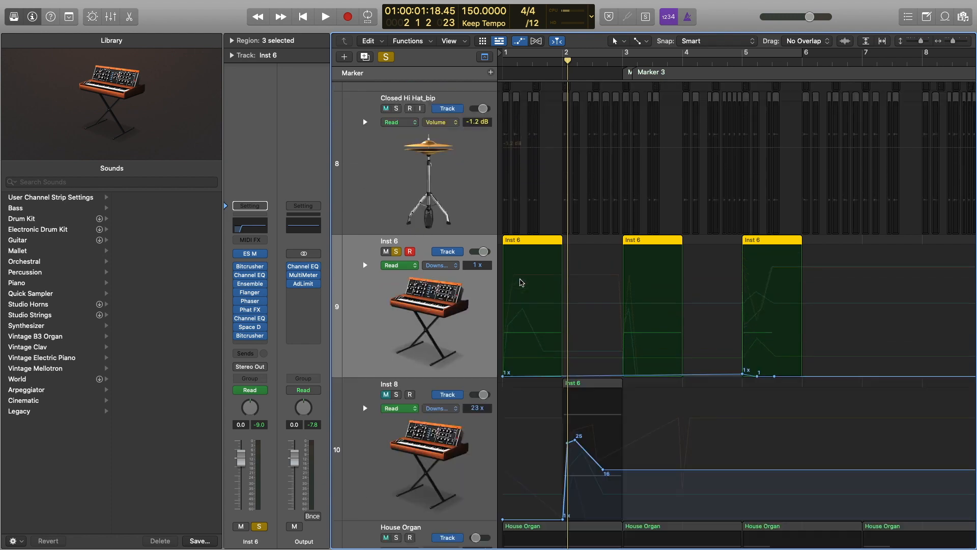
left_click(453, 168)
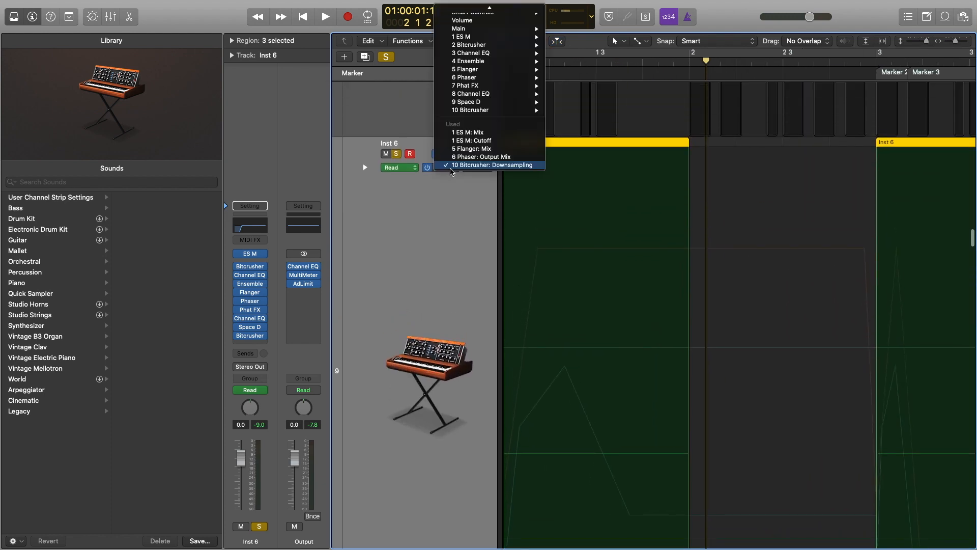
left_click(466, 136)
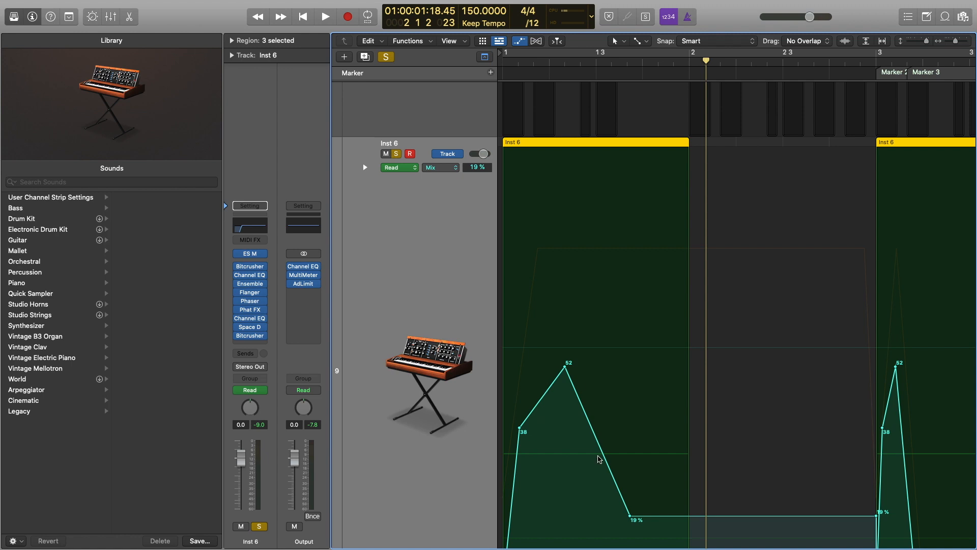
Open the ES M synth next to its Mix automation curve and audition the Inst 6 track.
left_click(457, 167)
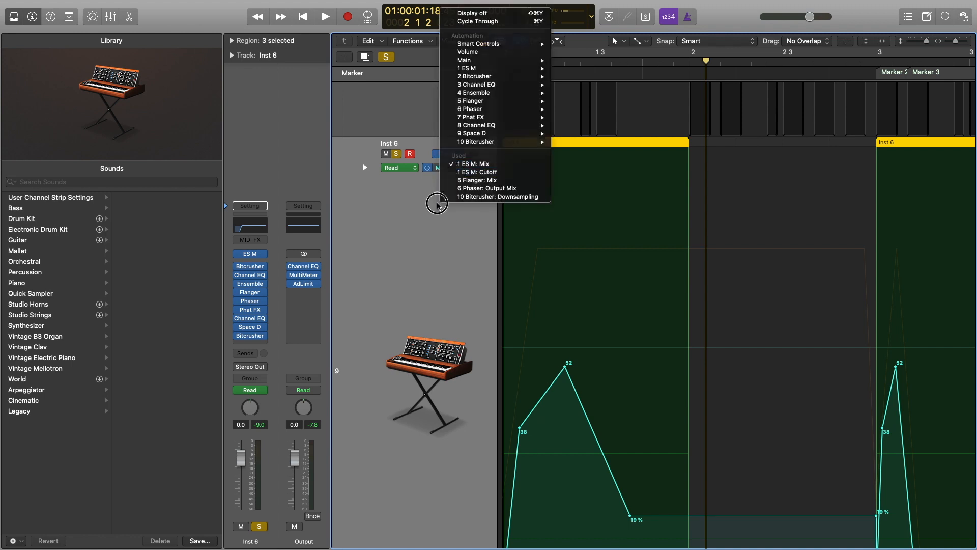
left_click(421, 196)
left_click(250, 254)
left_click_drag(413, 79, 255, 16)
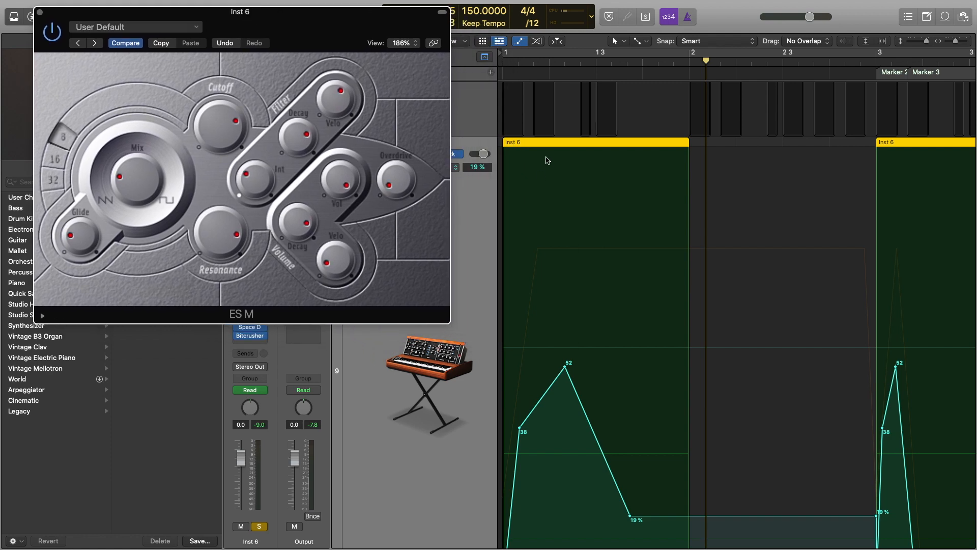
key("space")
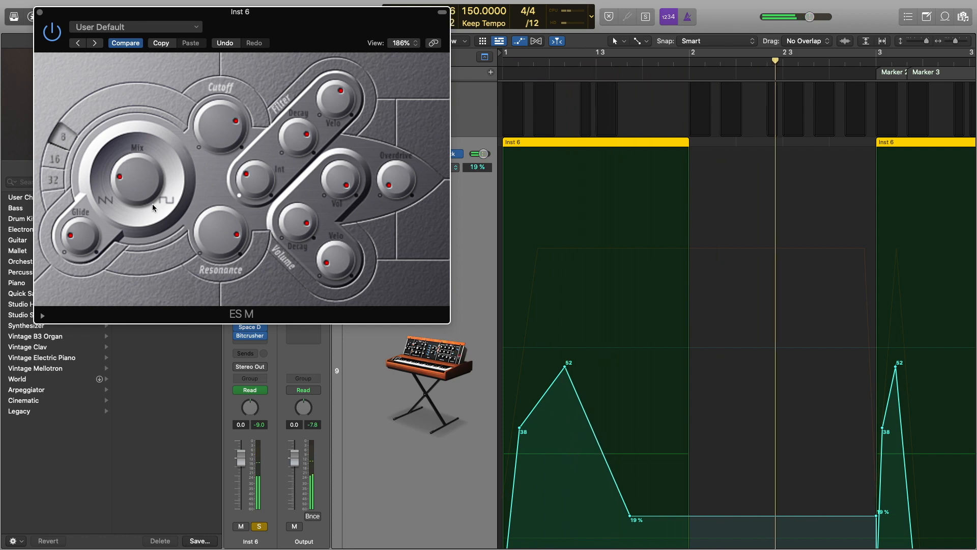
left_click_drag(355, 34, 434, 276)
left_click_drag(188, 259, 190, 273)
Display the ES M: Cutoff automation on Inst 6, play it from the project start, and close the synth window.
left_click(448, 168)
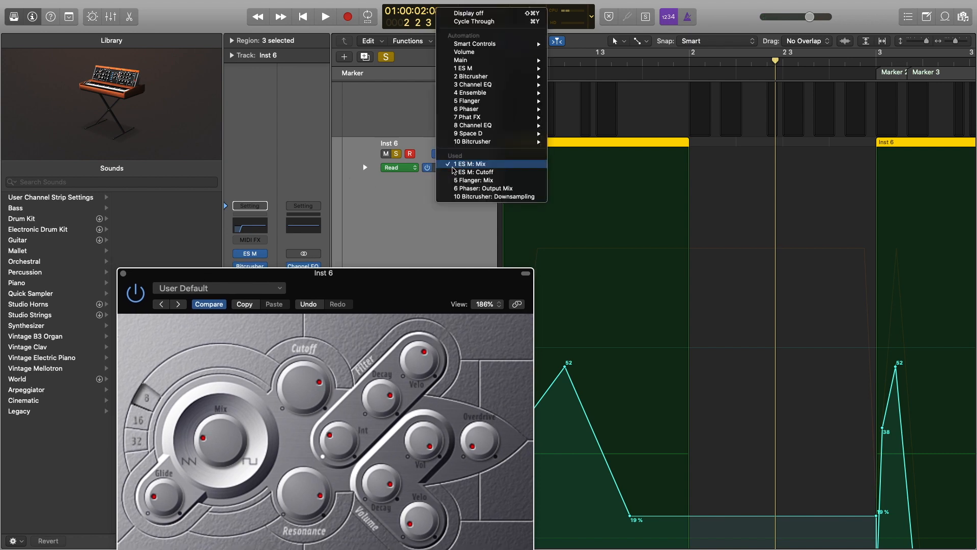
left_click(469, 173)
left_click_drag(444, 272, 364, 162)
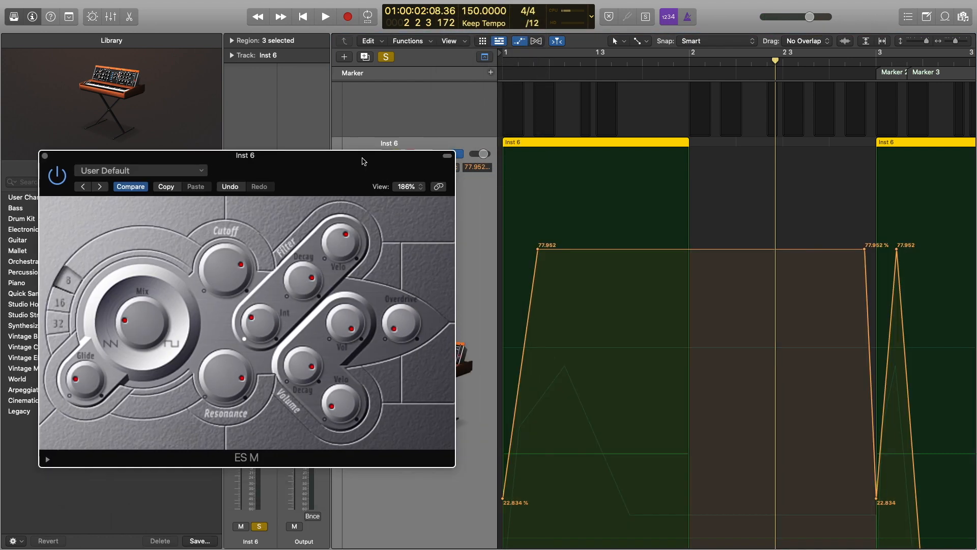
key("Return")
key("space")
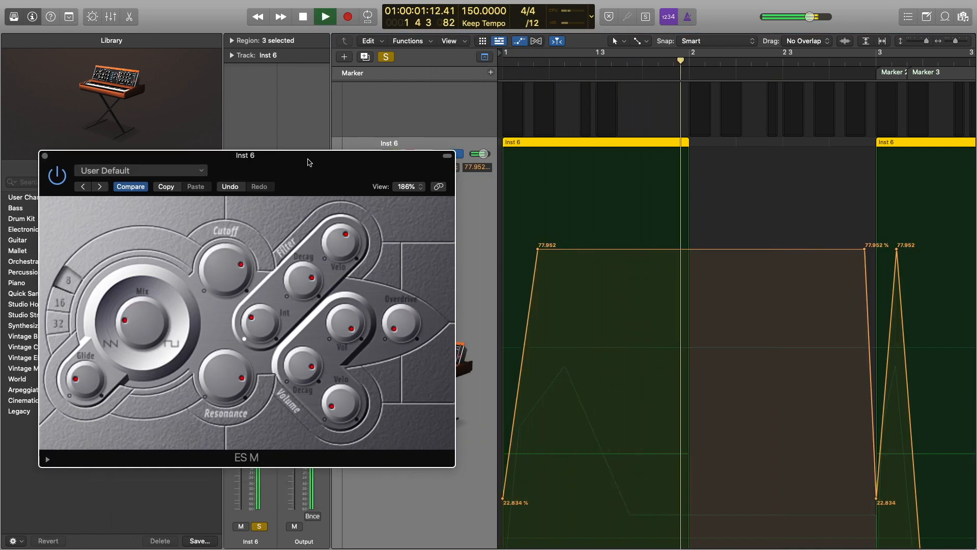
key("space")
left_click(44, 155)
Display the Flanger: Mix automation on the Inst 6 track and inspect its curve.
left_click(438, 167)
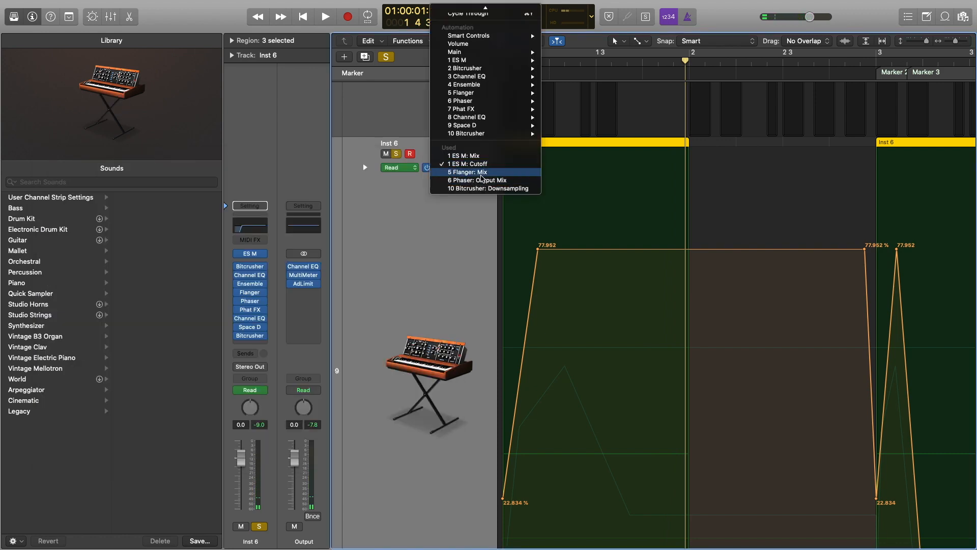
left_click(482, 172)
scroll(533, 540, "down", 4)
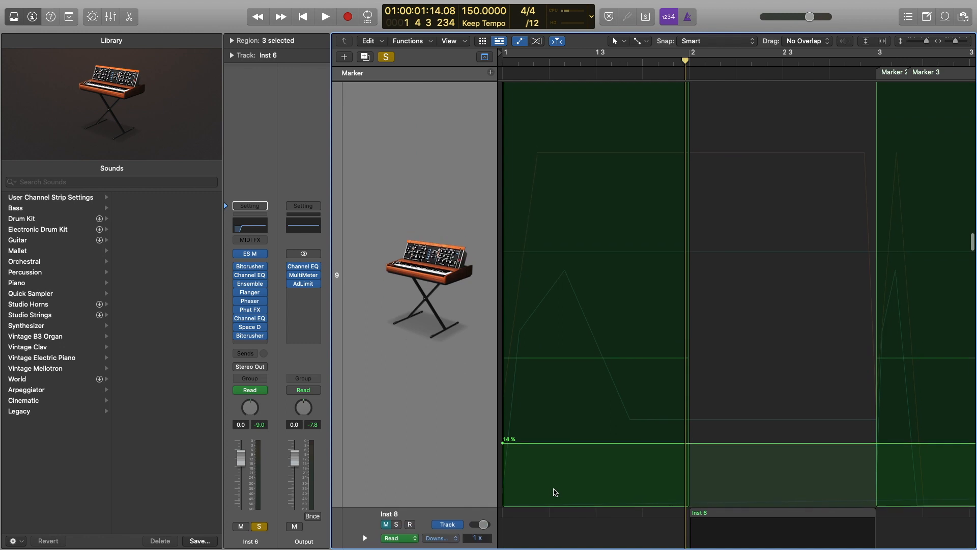
scroll(588, 391, "up", 1)
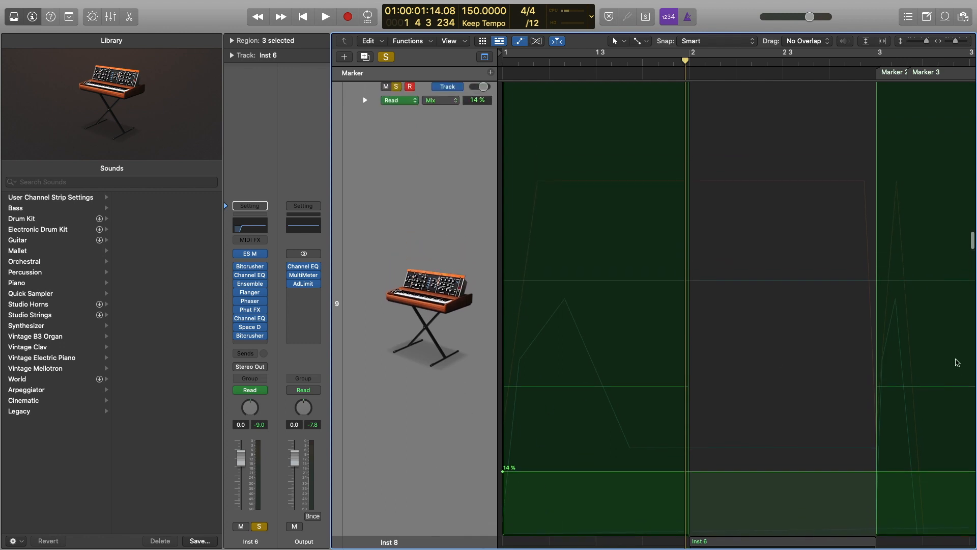
scroll(435, 108, "up", 1)
Display the Phaser: Output Mix automation on Inst 6, followed by the last Bitcrusher's Downsampling automation.
left_click(439, 112)
left_click(459, 115)
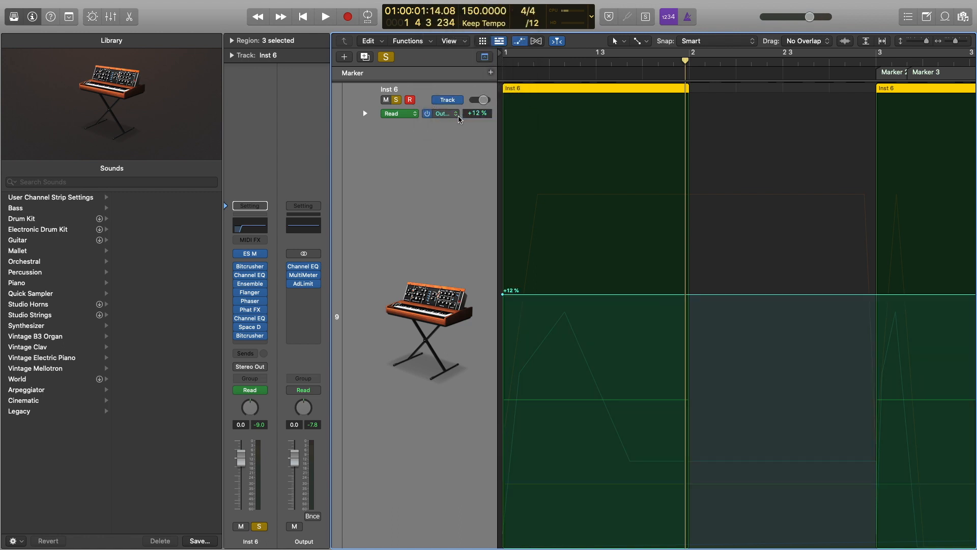
left_click(458, 115)
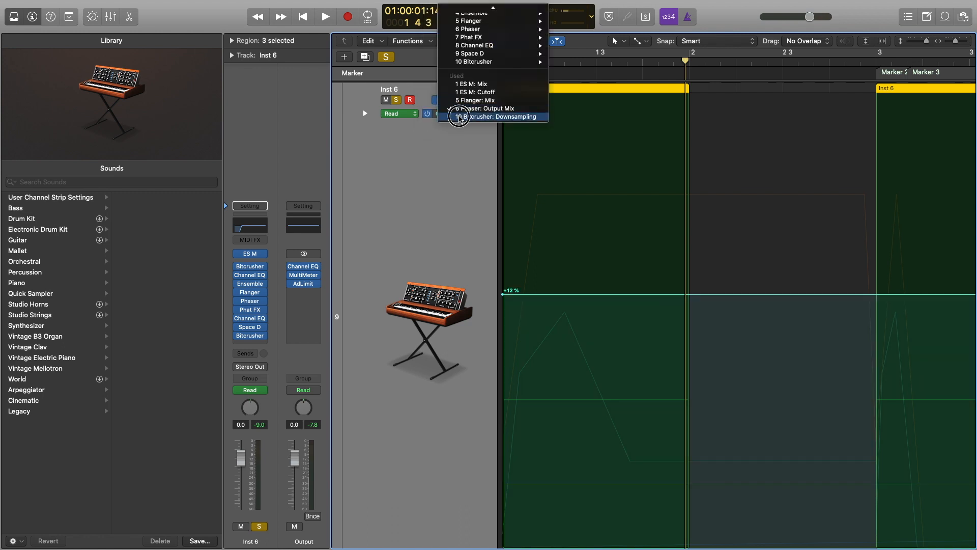
left_click(459, 116)
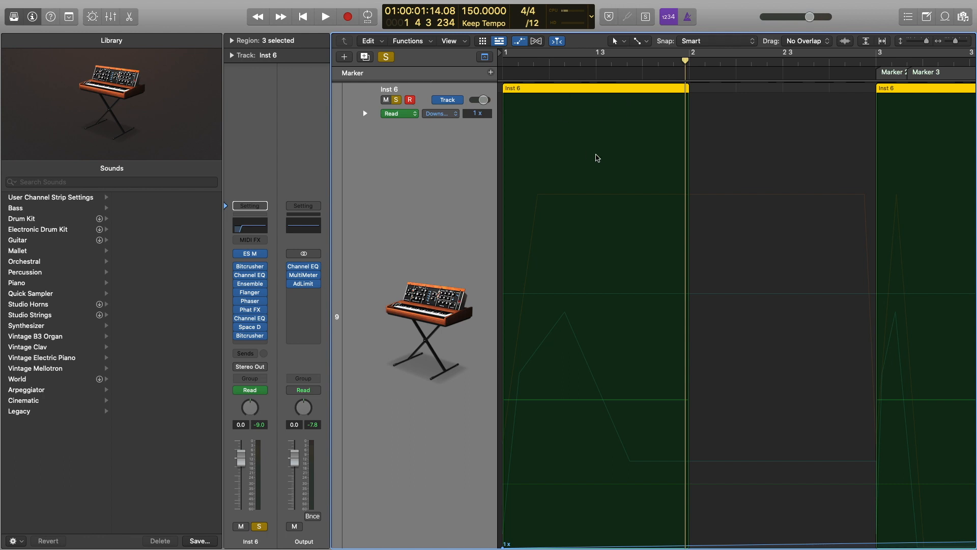
Reduce the track heights so neighbouring tracks fit in view, and hide the track automation.
key("super+Up")
key("super+Up")
key("super+Up")
key("super+Up")
key("super+Up")
key("super+Up")
key("super+Up")
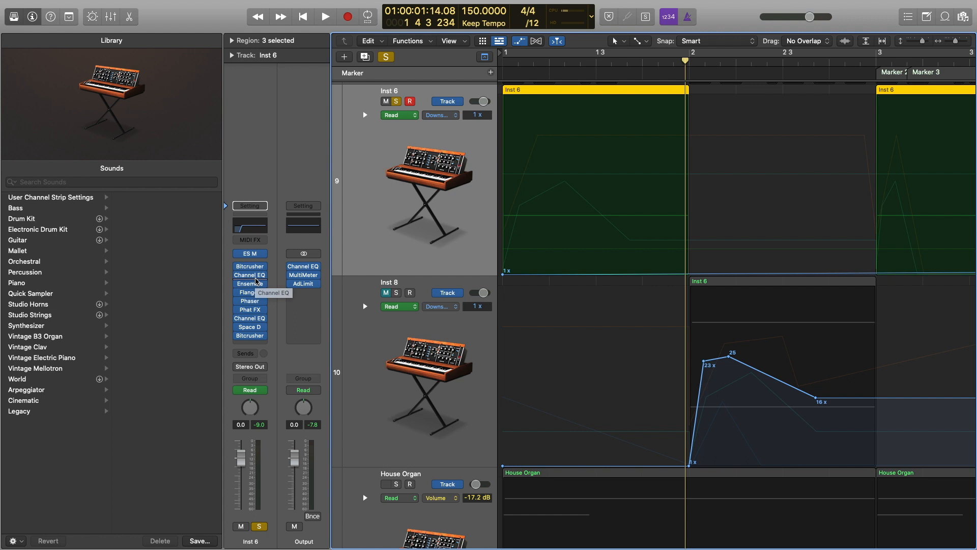
key("a")
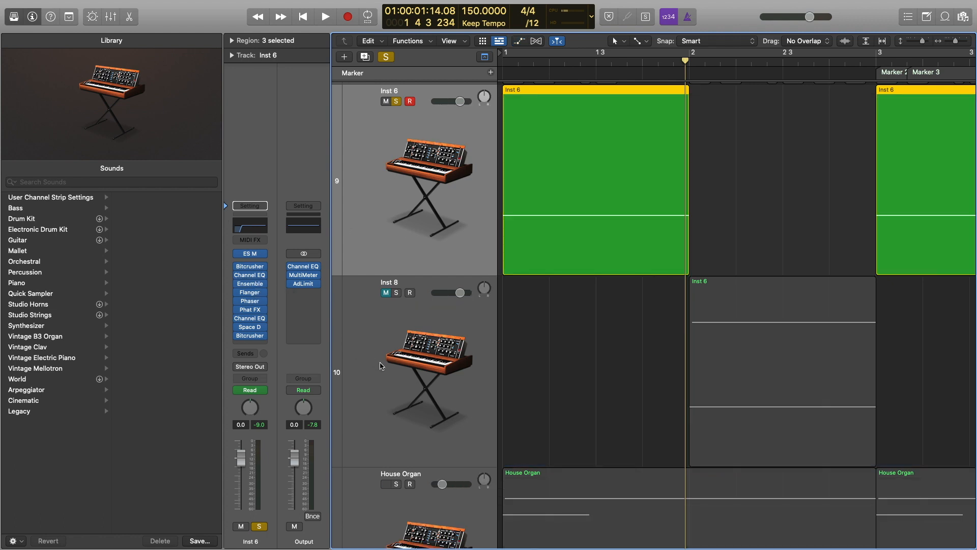
Bounce only the first Inst 6 region in place to a new track, leaving the source and keeping Normalize on.
scroll(571, 306, "down", 5)
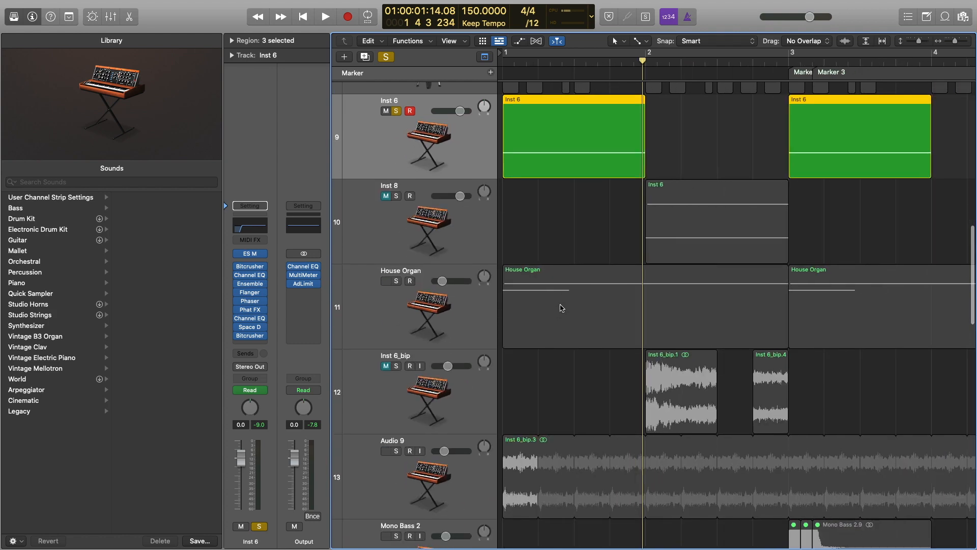
scroll(561, 308, "up", 5)
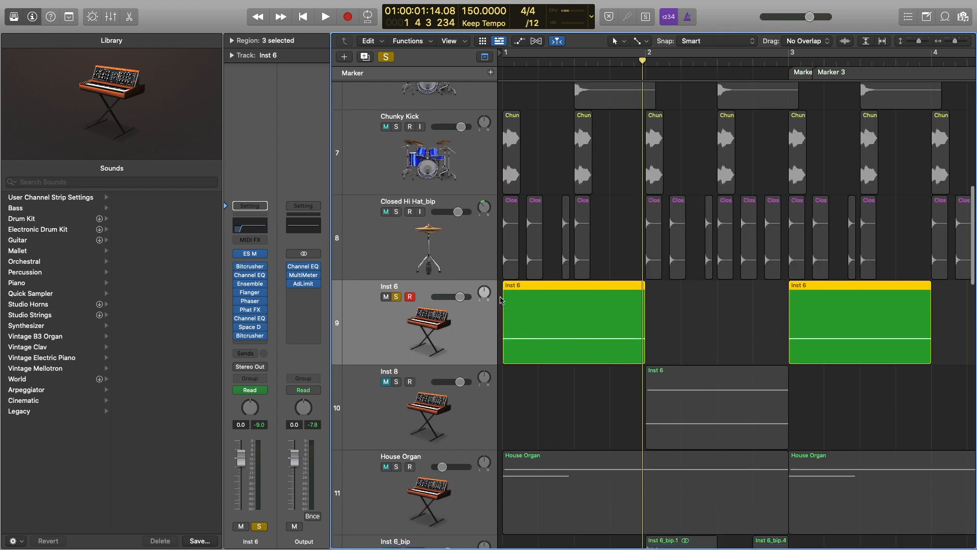
scroll(567, 313, "down", 6)
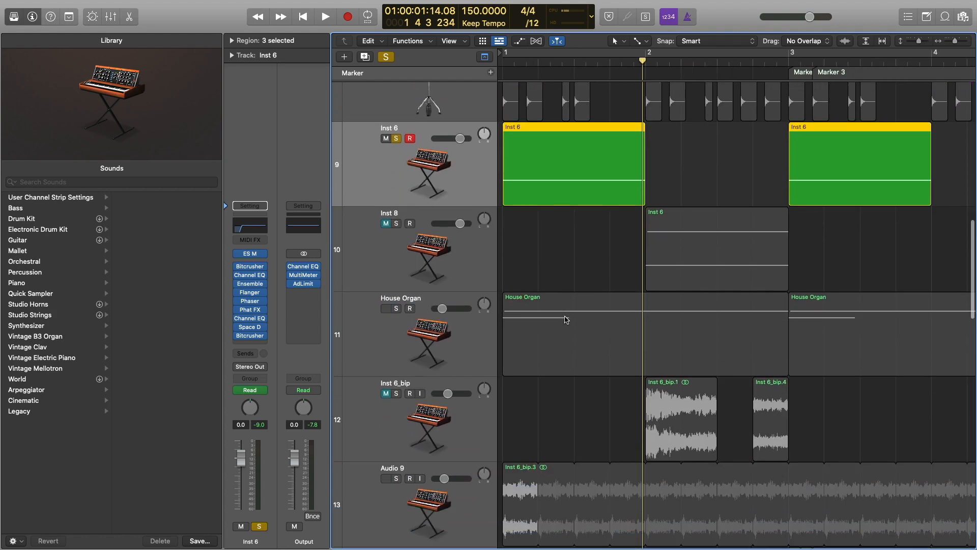
scroll(566, 319, "up", 5)
scroll(560, 311, "up", 1)
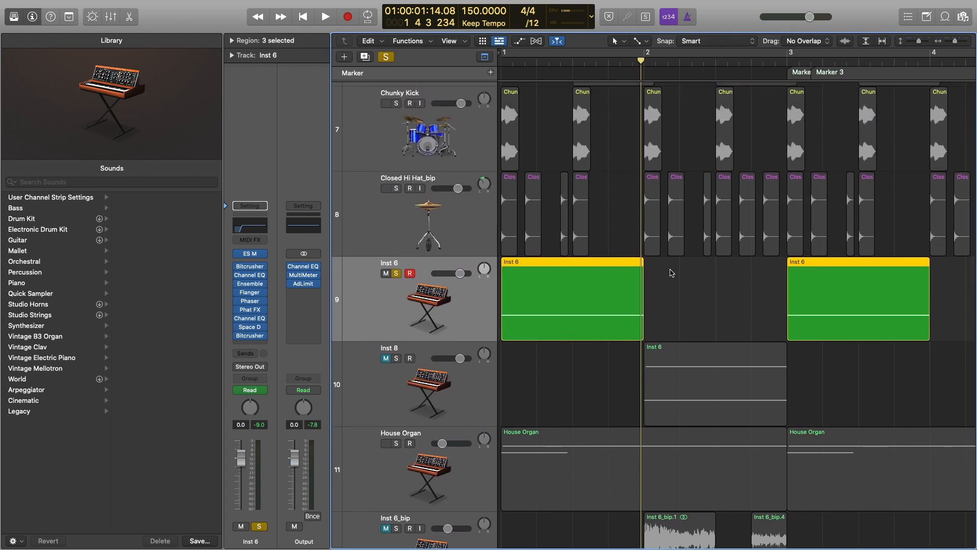
left_click(672, 272)
right_click(541, 262)
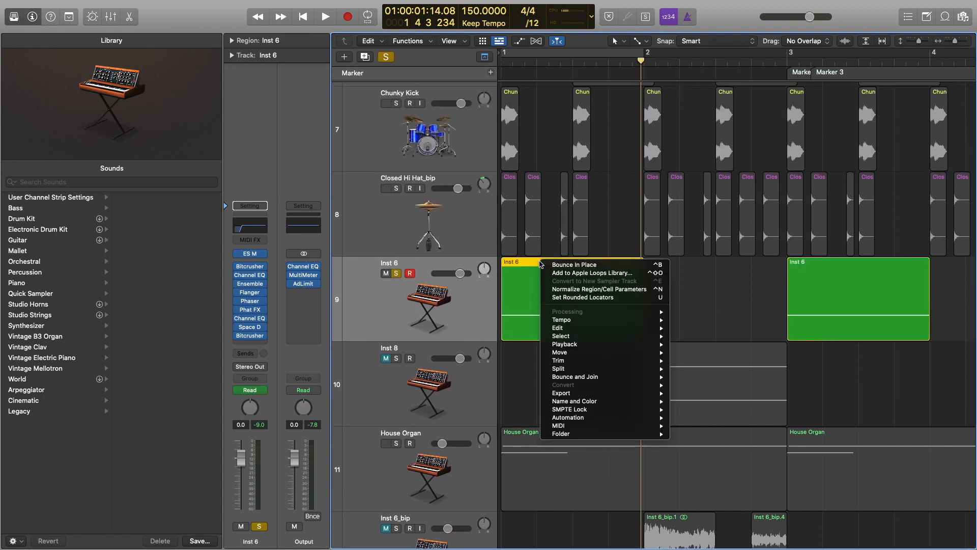
left_click(568, 265)
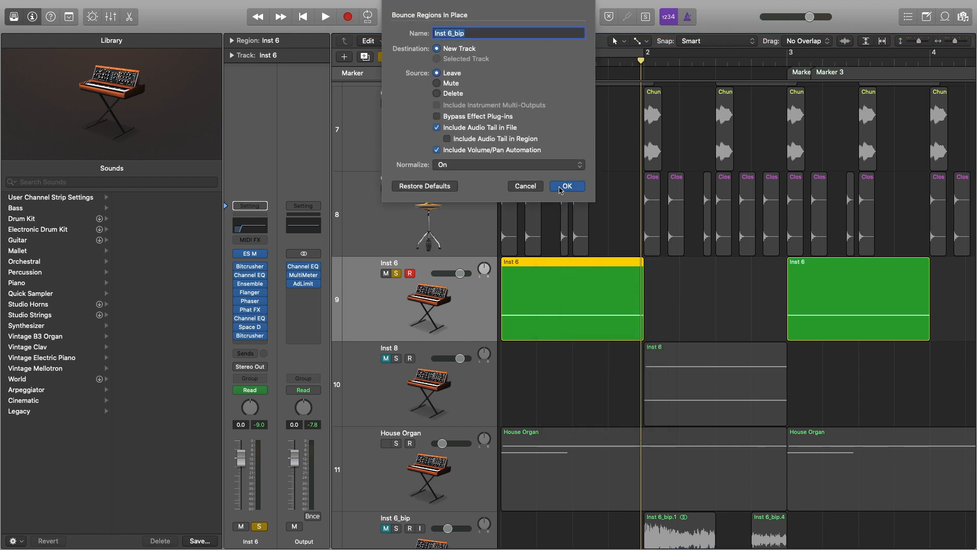
left_click(566, 186)
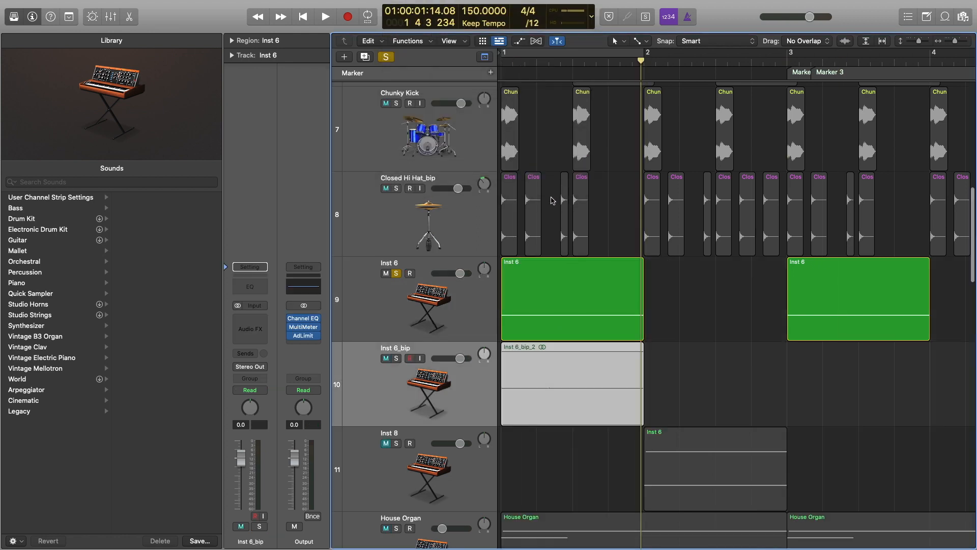
Solo the new Inst 6_bip track instead of Inst 6 and lower its volume to -14.4 dB.
left_click(397, 274)
left_click(396, 358)
left_click_drag(460, 359, 402, 367)
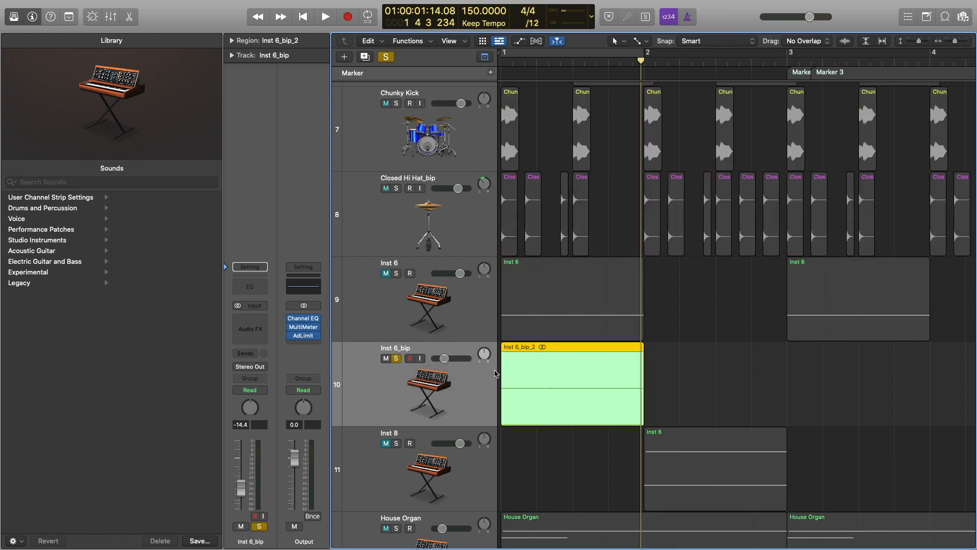
Play the bounced Inst 6_bip region from the start of the project through bar 1.
key("Return")
key("space")
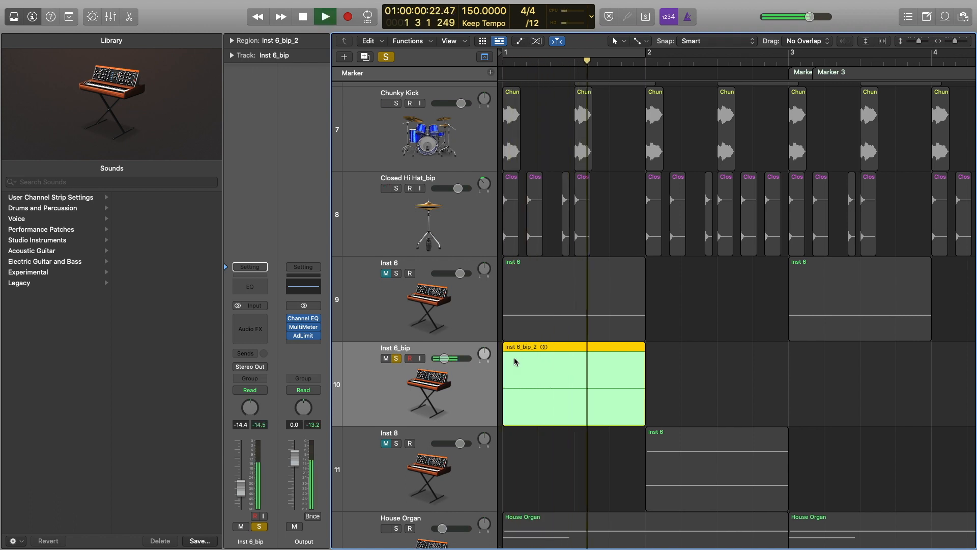
key("space")
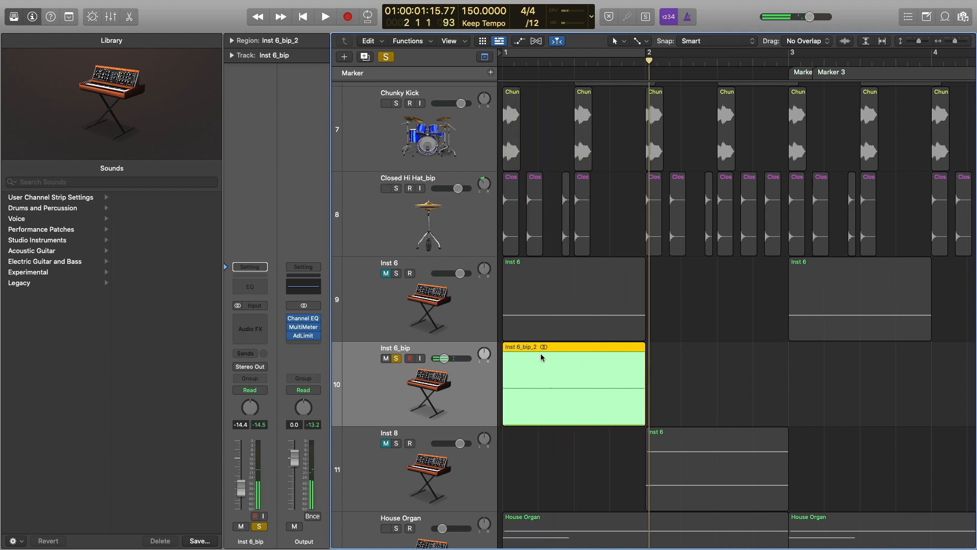
View the bounced region within the whole eight-bar arrangement and turn off solo on its track.
key("super+Left")
scroll(542, 363, "right", 3)
scroll(542, 363, "up", 1)
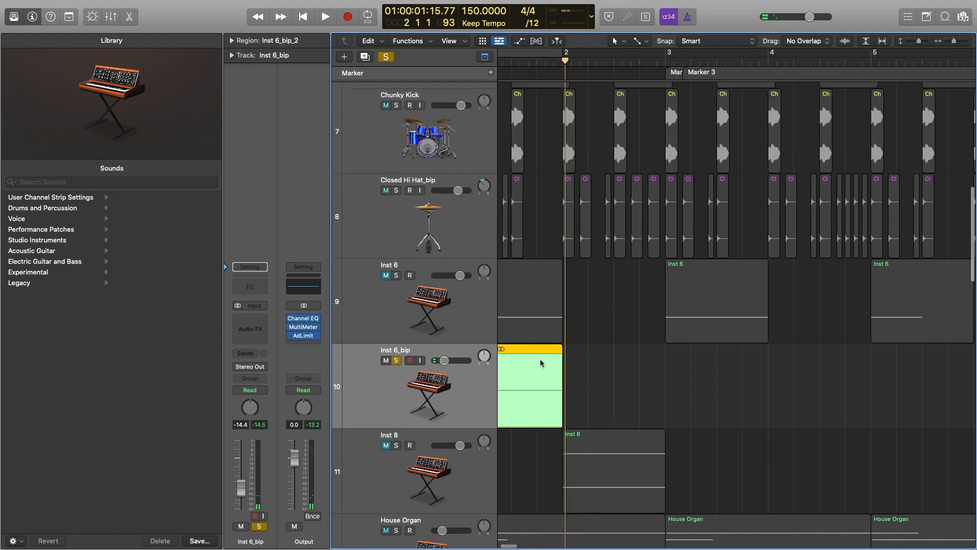
scroll(540, 361, "left", 3)
scroll(539, 359, "right", 1)
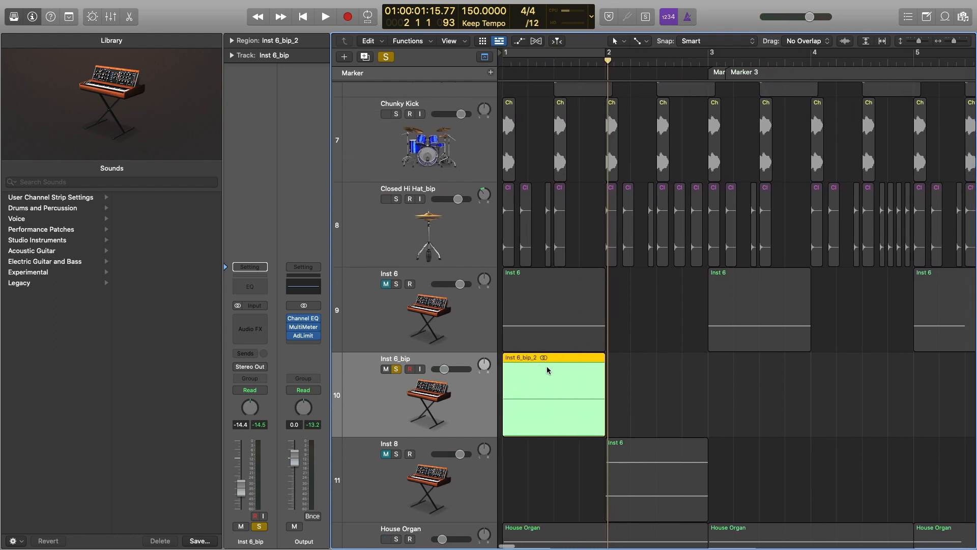
scroll(532, 362, "down", 5)
key("super+Up")
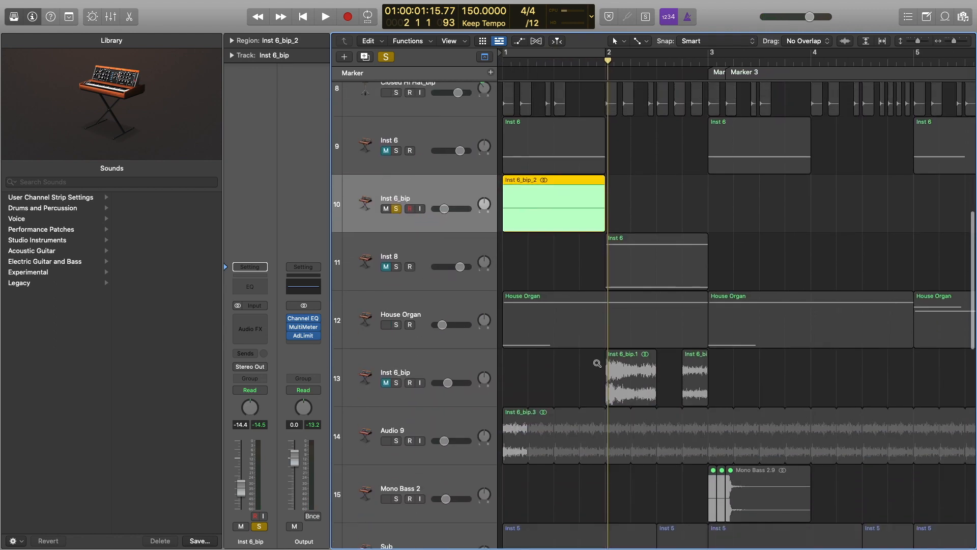
key("super+Left")
key("super+Left")
key("super+Left")
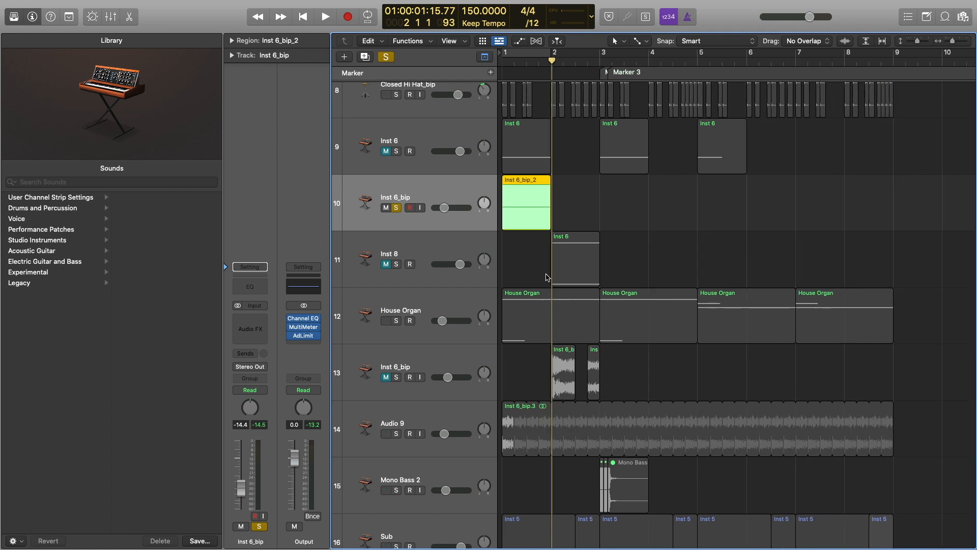
scroll(546, 277, "left", 1)
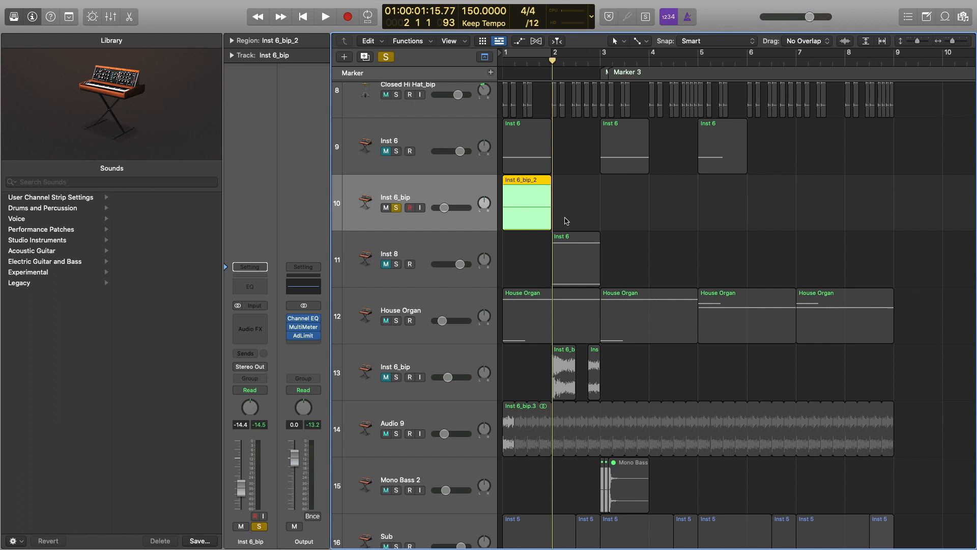
left_click(396, 208)
scroll(578, 244, "down", 5)
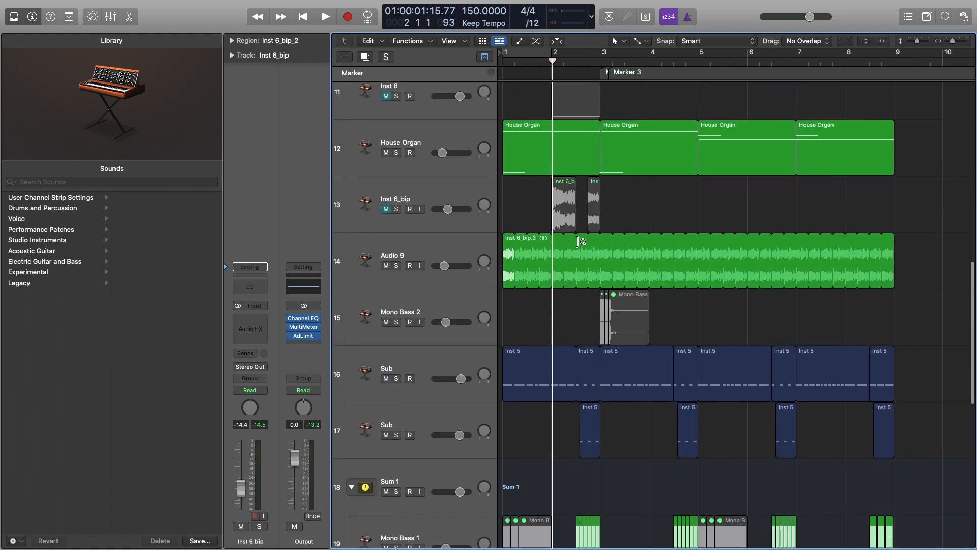
Mute the Audio 12, Resonant Bass_bip and Inst 6_bip tracks within the Sum 1 stack.
scroll(578, 243, "down", 3)
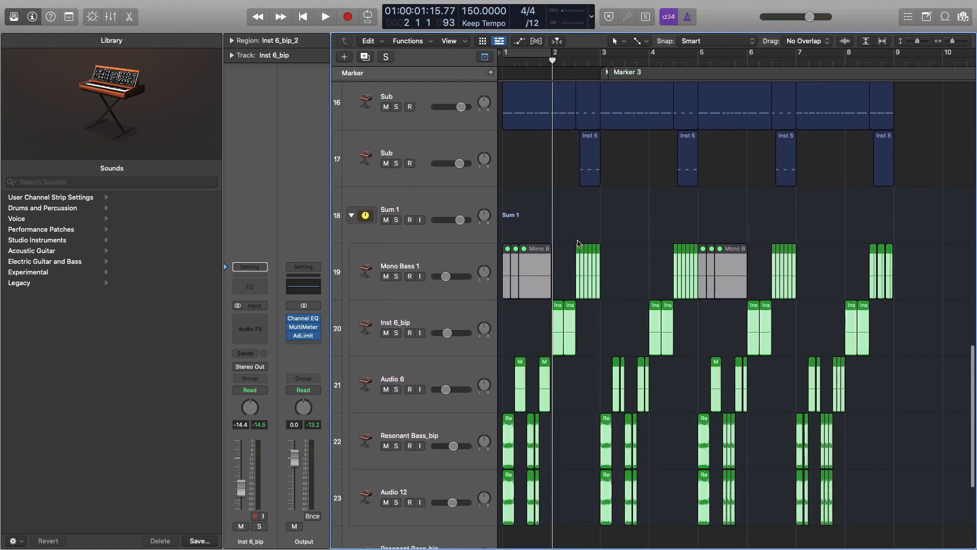
scroll(502, 479, "down", 1)
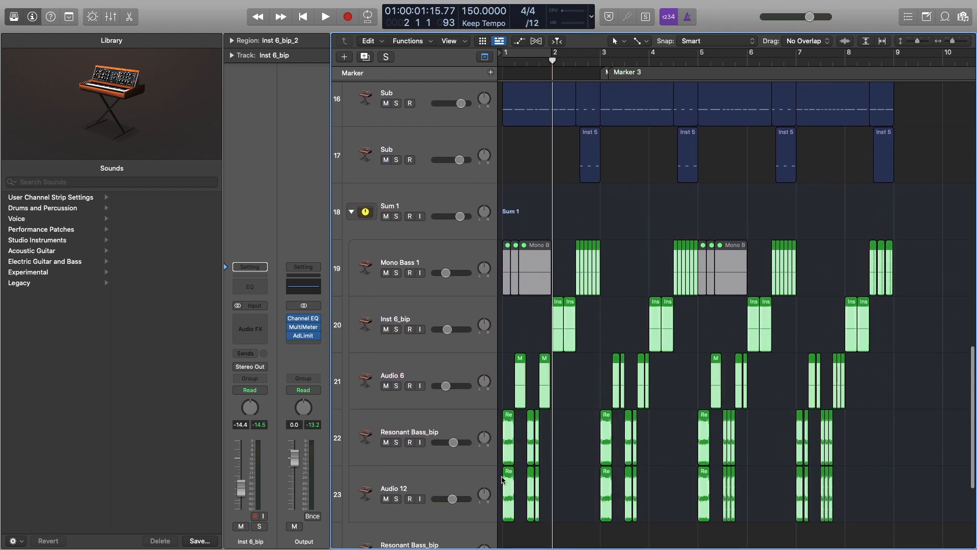
left_click(386, 499)
left_click(407, 204)
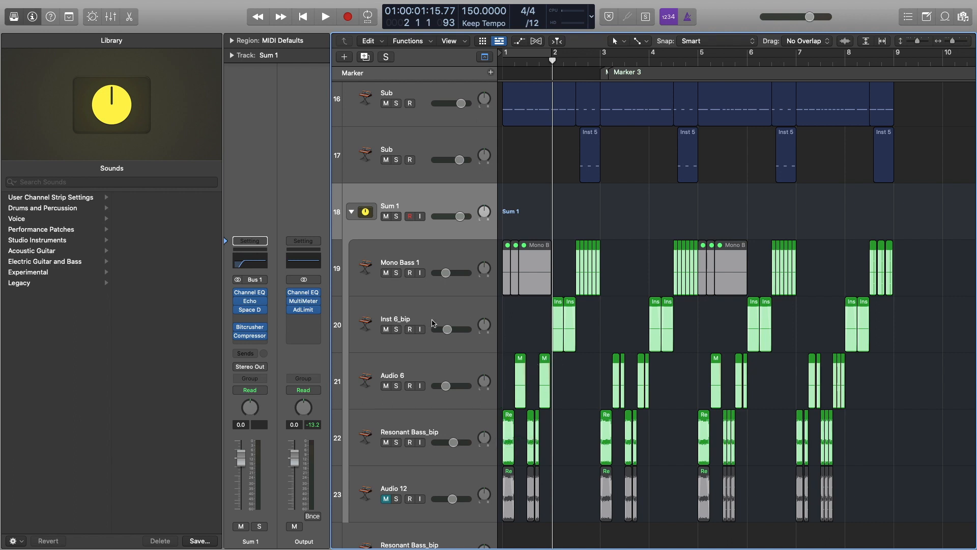
left_click(386, 442)
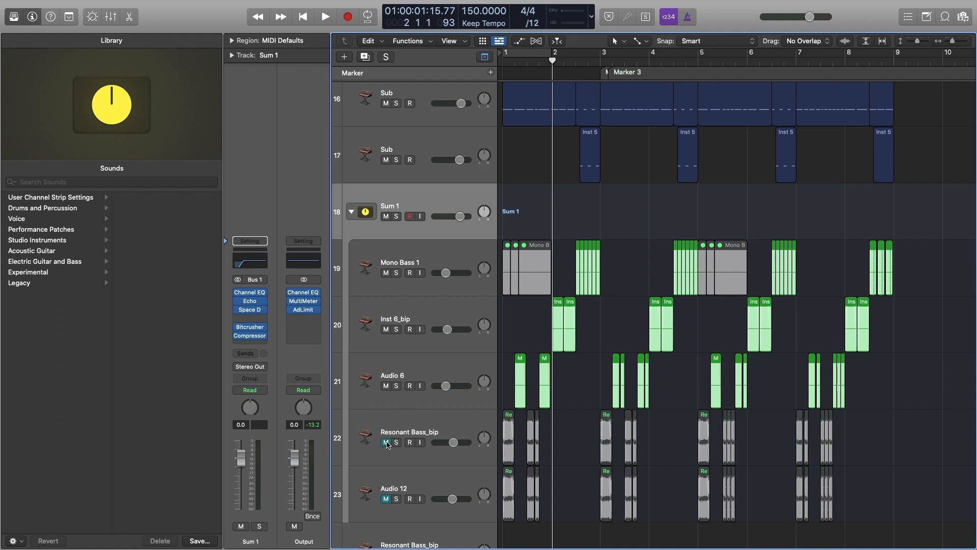
left_click(386, 330)
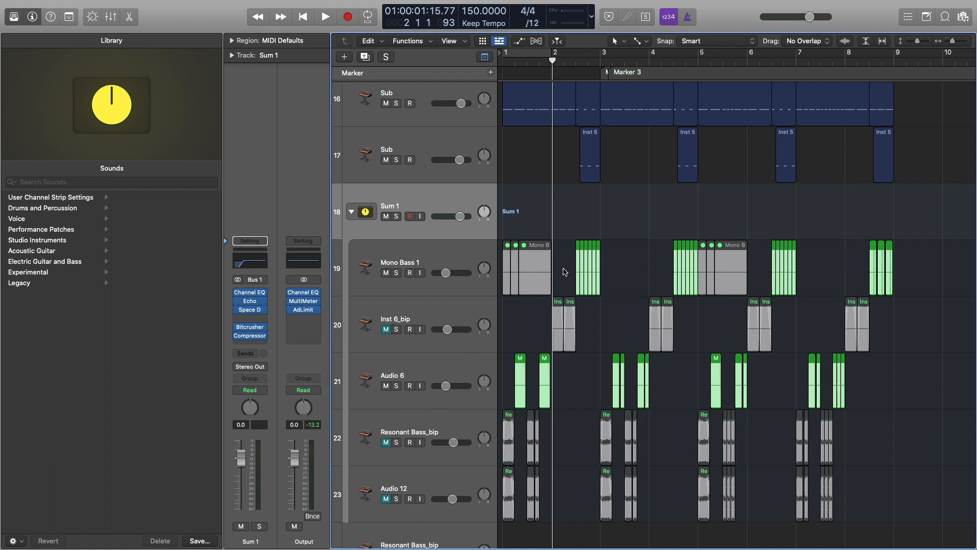
Play the first beat of the project, solo the Sum 1 stack and return the playhead to the start.
left_click(502, 64)
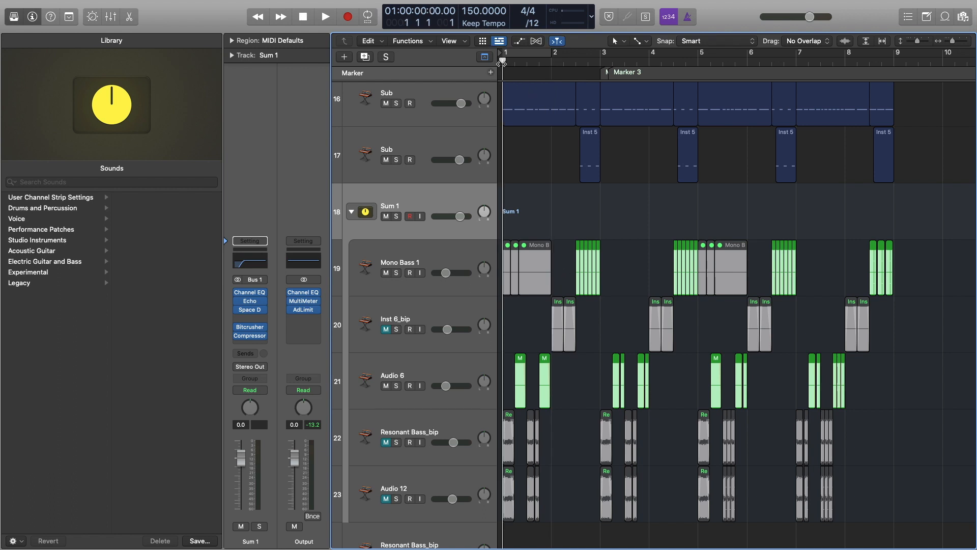
key("space")
key("space")
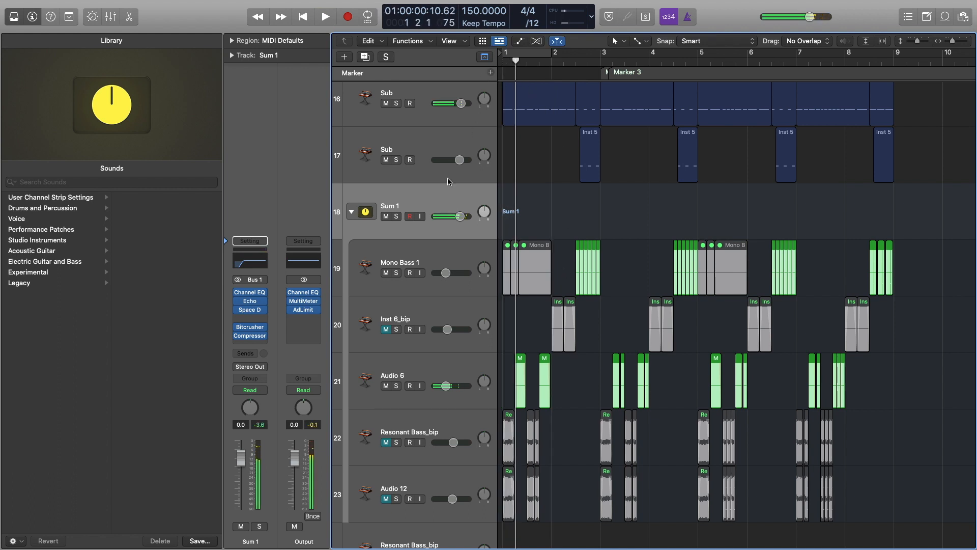
left_click(396, 216)
key("Return")
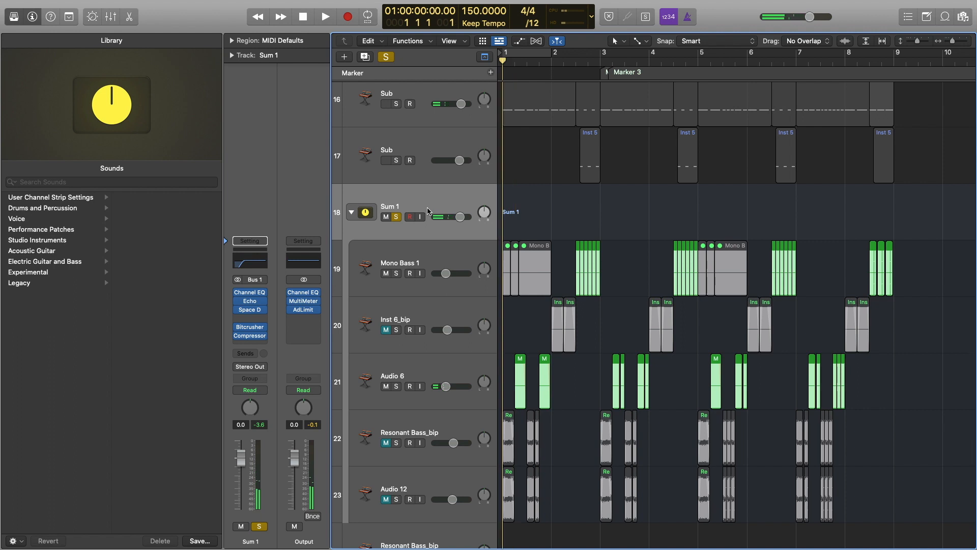
Bypass Echo, Space D, Bitcrusher and Compressor on Sum 1 and play all eight bars.
left_click(238, 300)
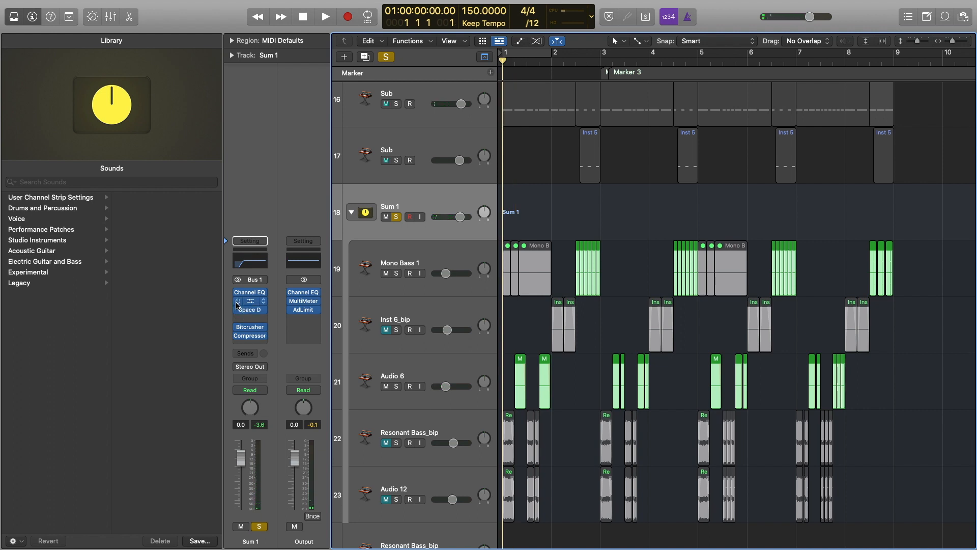
left_click(237, 310)
left_click(238, 326)
left_click(238, 336)
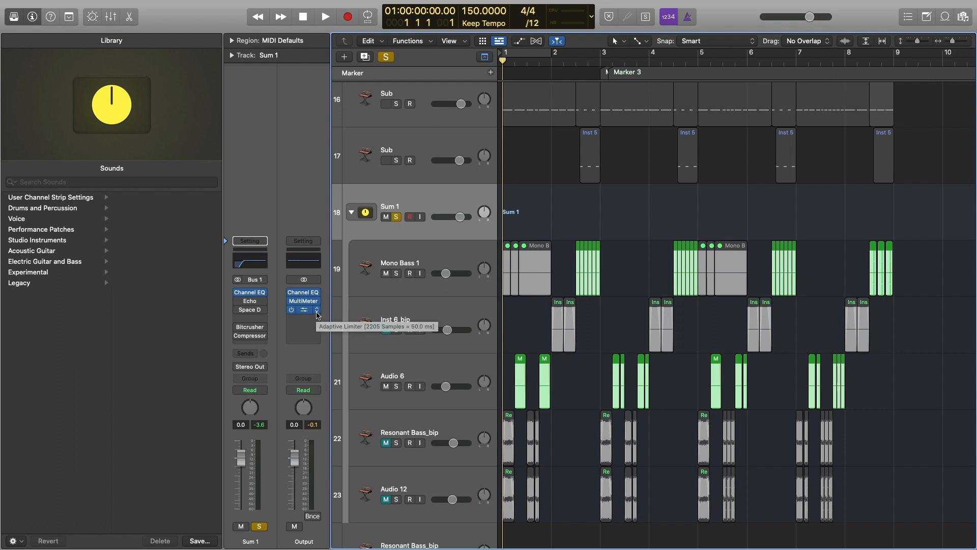
key("space")
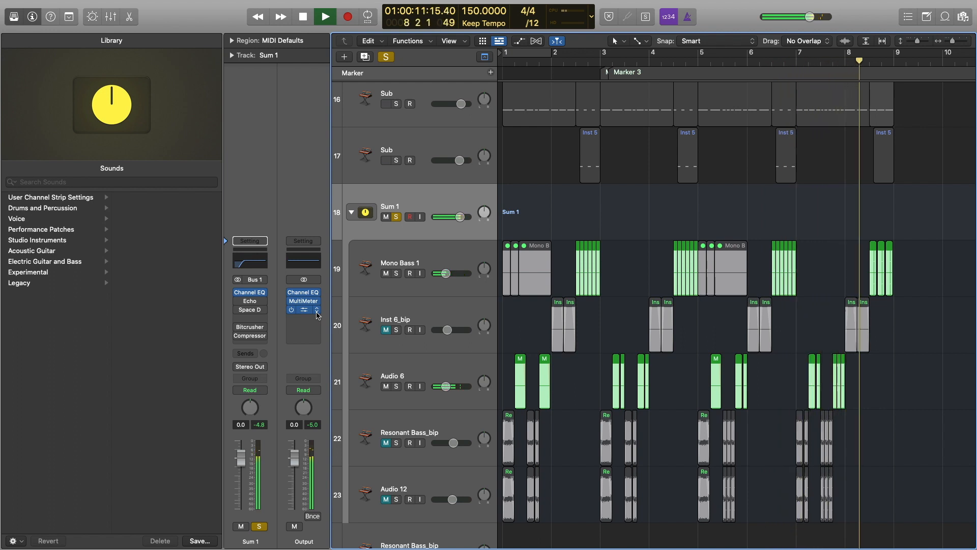
key("space")
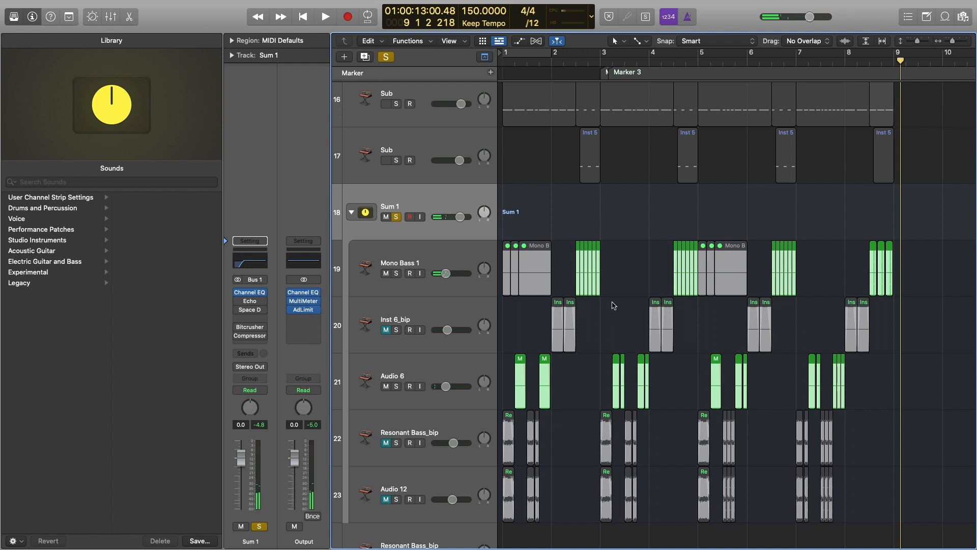
Solo Mono Bass 1 instead of Sum 1 and zoom in on its first three regions.
scroll(542, 297, "right", 1)
key("super+Right")
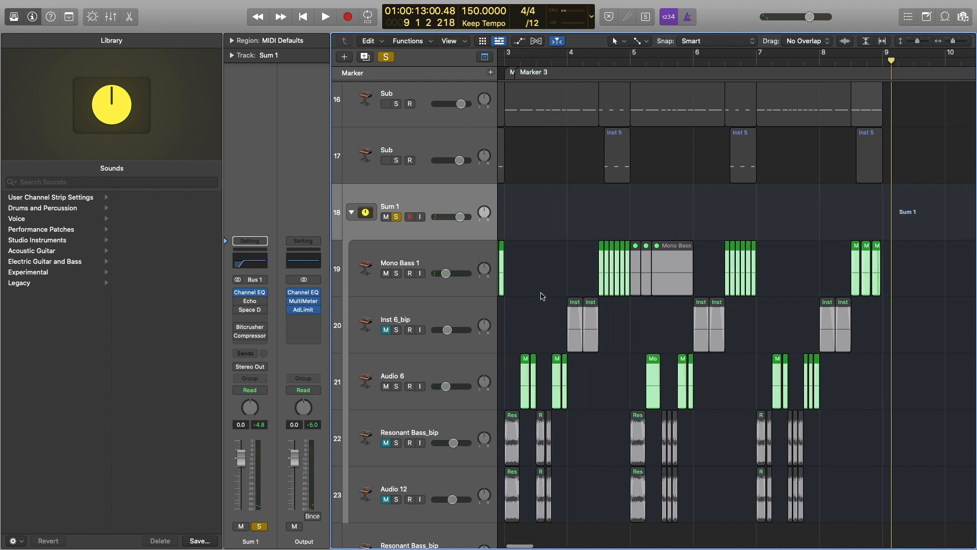
scroll(542, 296, "left", 5)
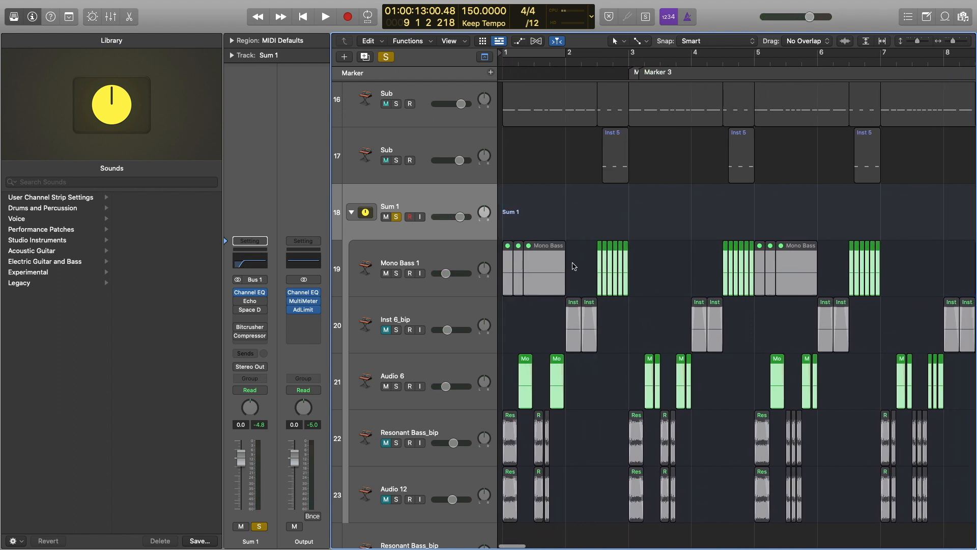
left_click(396, 217)
left_click(399, 275)
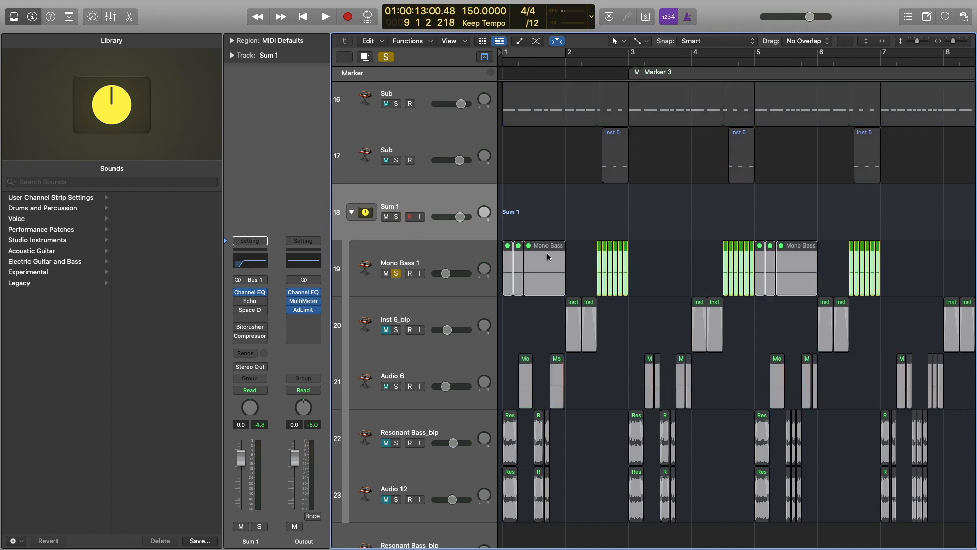
left_click_drag(576, 258, 492, 267)
key("z")
key("z")
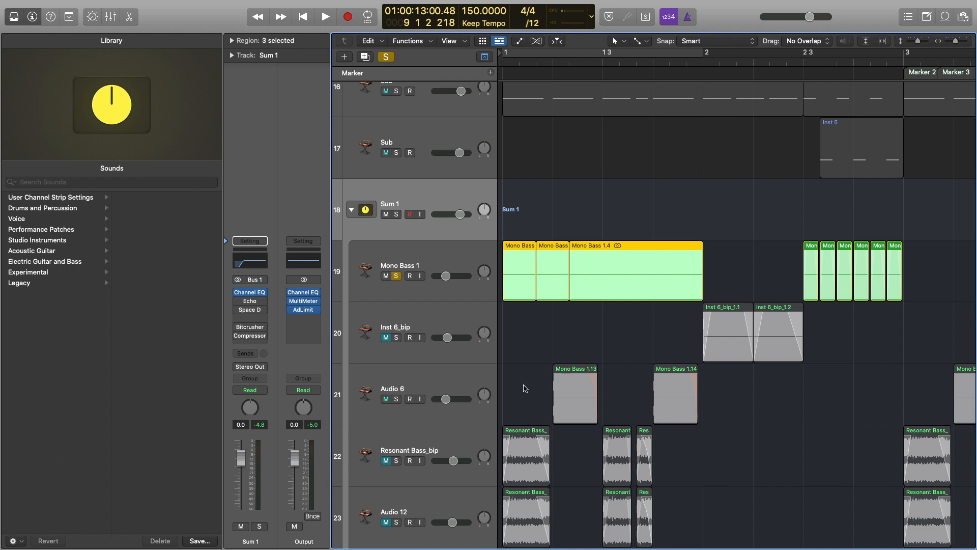
Also solo Audio 6 and inspect the fade type options on its first region's end, keeping Slow Down.
left_click(396, 399)
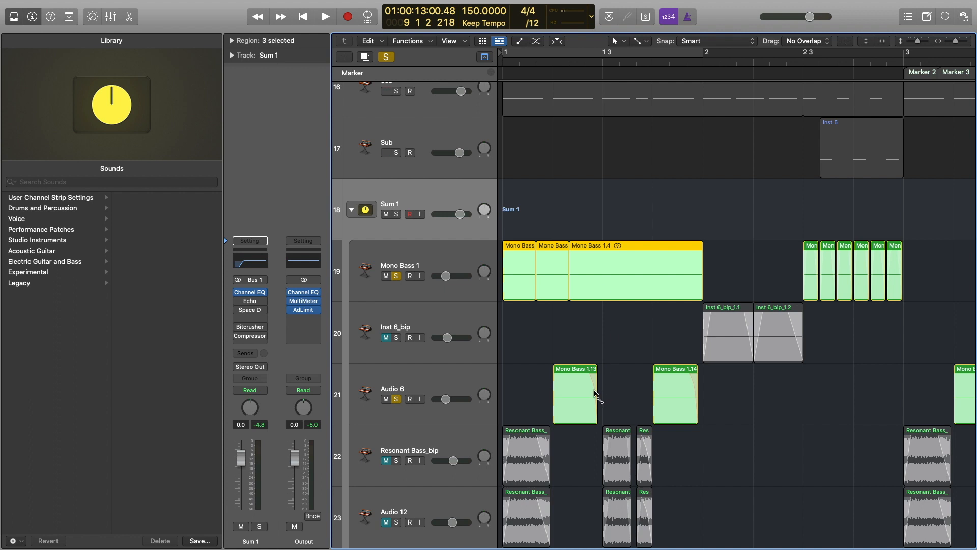
left_click(637, 41)
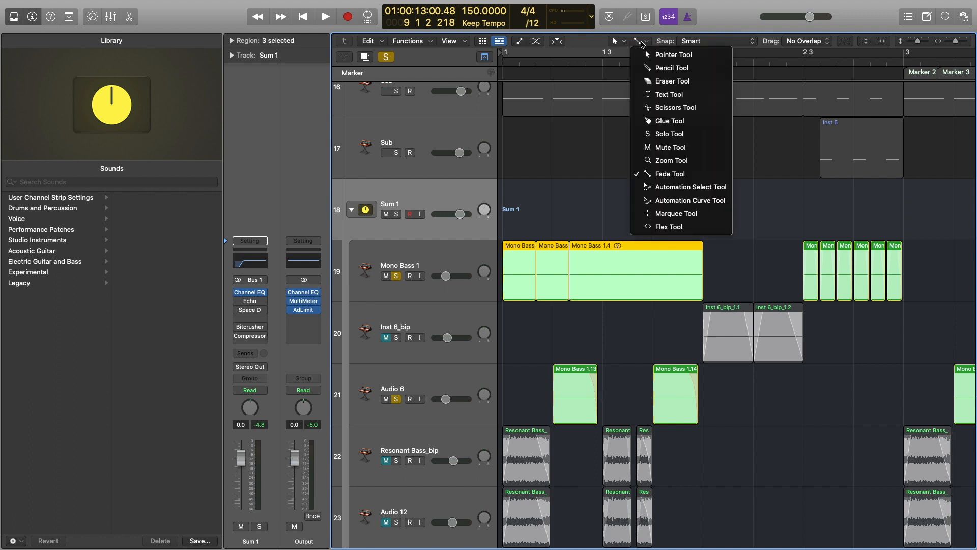
left_click(672, 200)
right_click(593, 382)
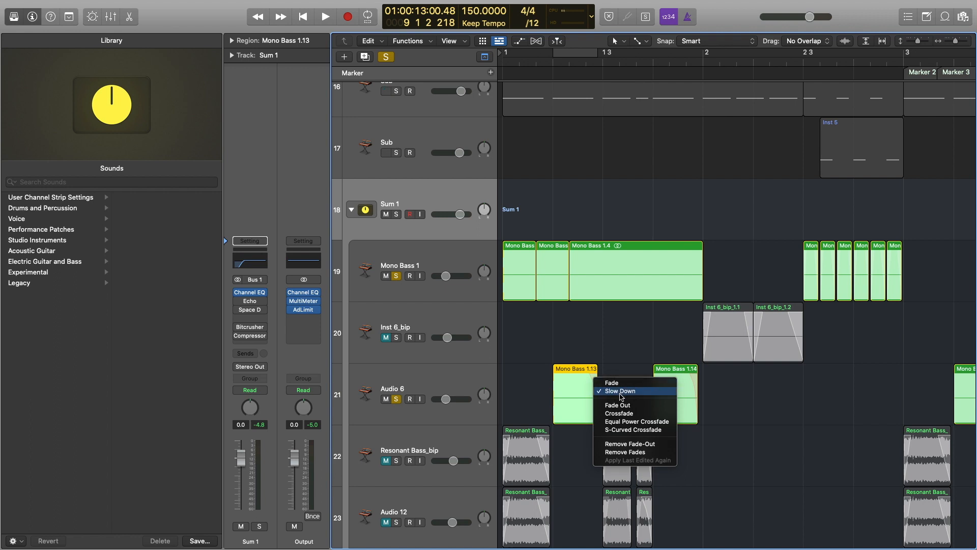
left_click(615, 370)
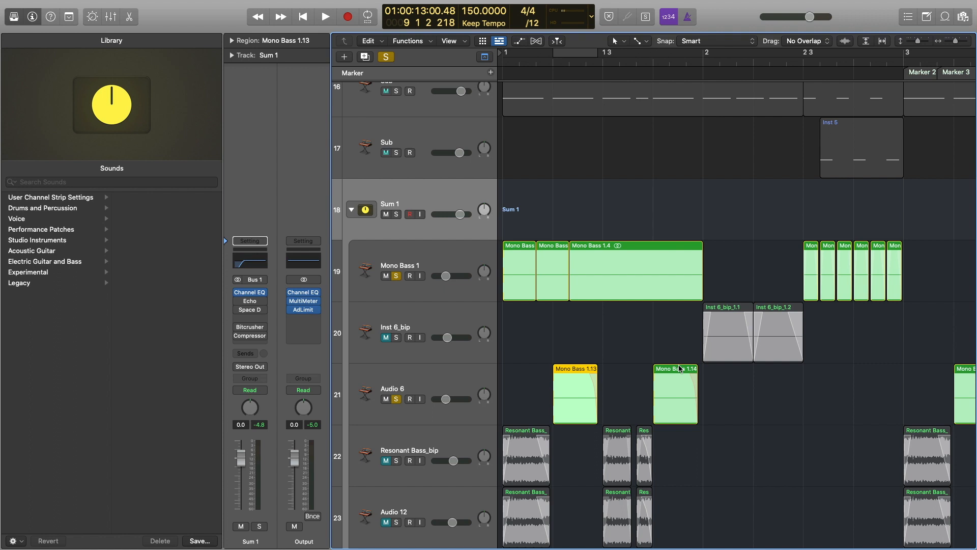
Turn off solo on Mono Bass 1 and play the first Audio 6 region from the second beat of bar 1.
left_click(396, 275)
left_click(553, 62)
key("space")
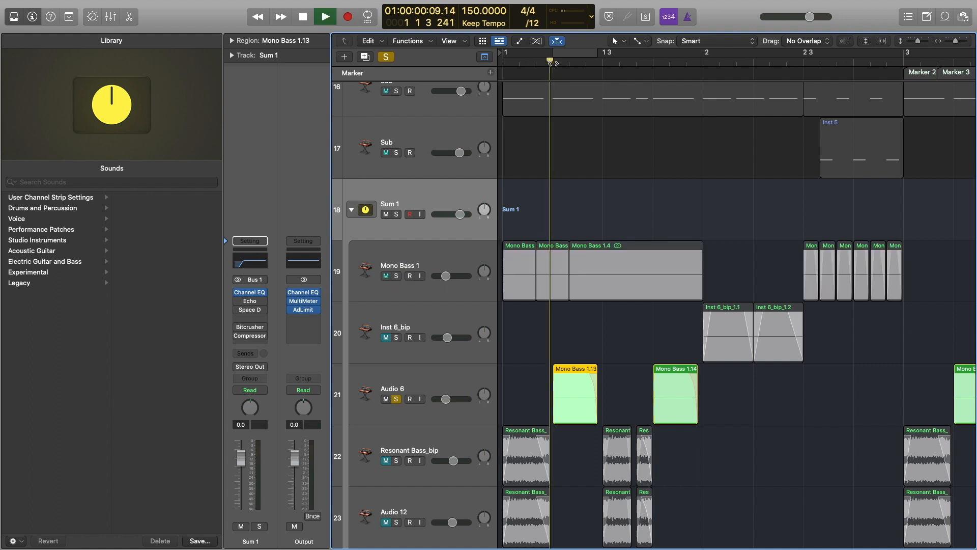
key("space")
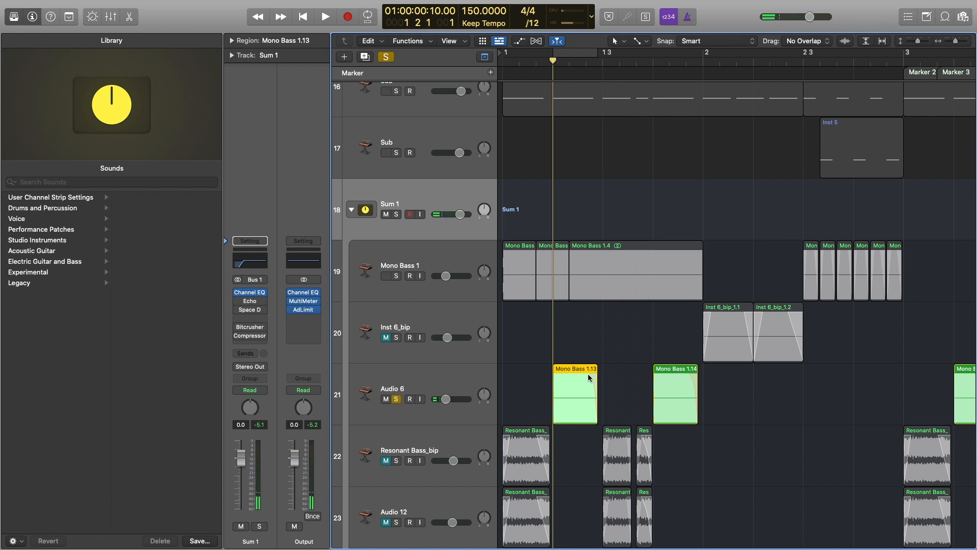
Try a much longer slow-down fade on the first Audio 6 region and play it.
left_click_drag(587, 375, 562, 377)
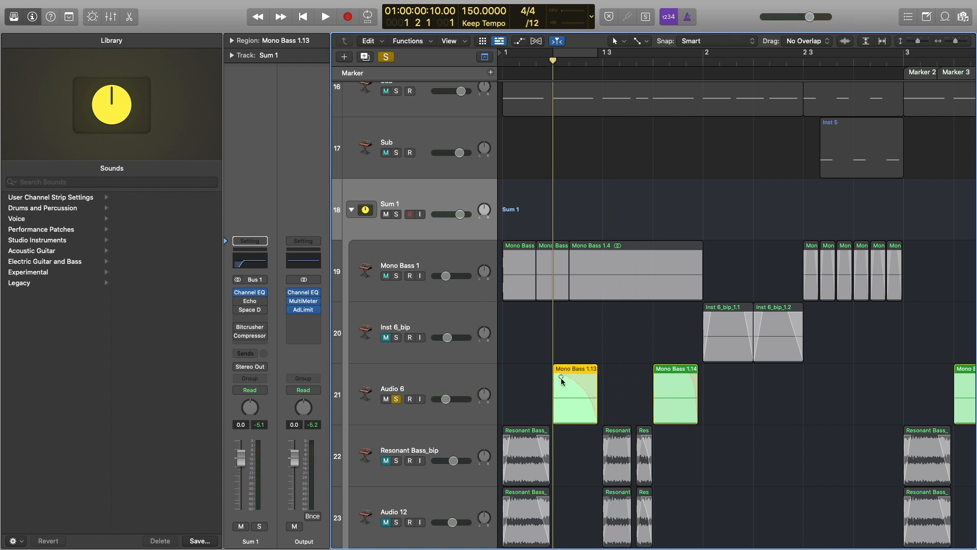
key("space")
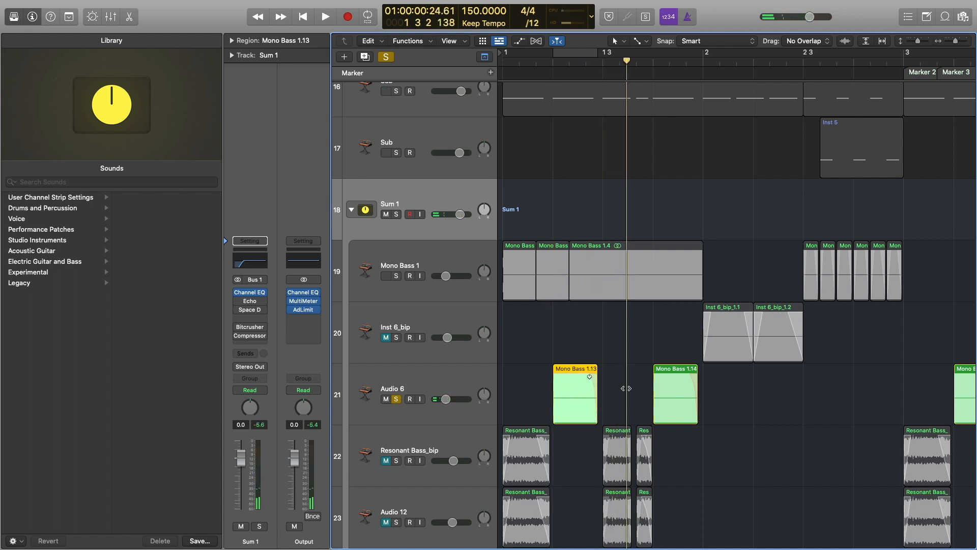
left_click(606, 335)
Solo Mono Bass 1 again and play its six short regions from the third beat of bar 2 to bar 3.
scroll(615, 317, "right", 1)
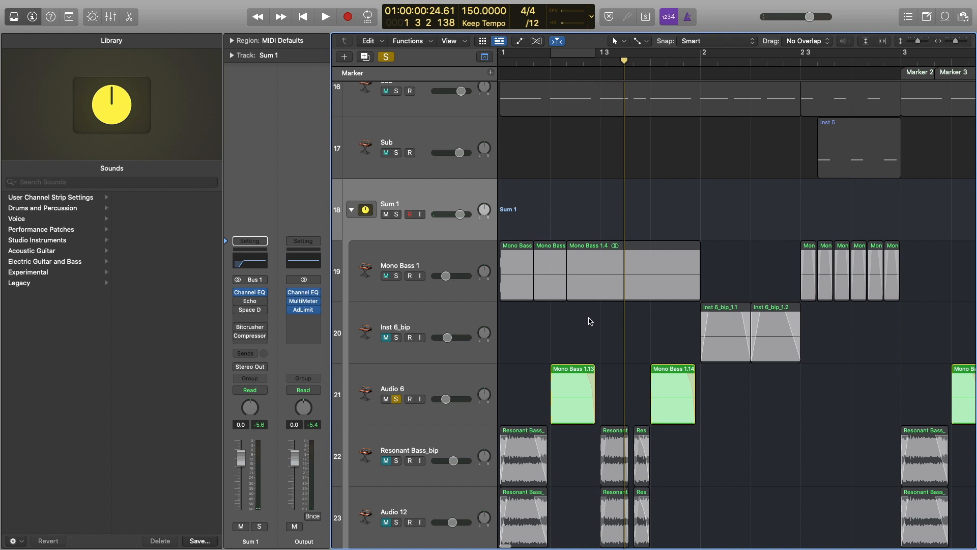
scroll(593, 322, "right", 5)
left_click(397, 275)
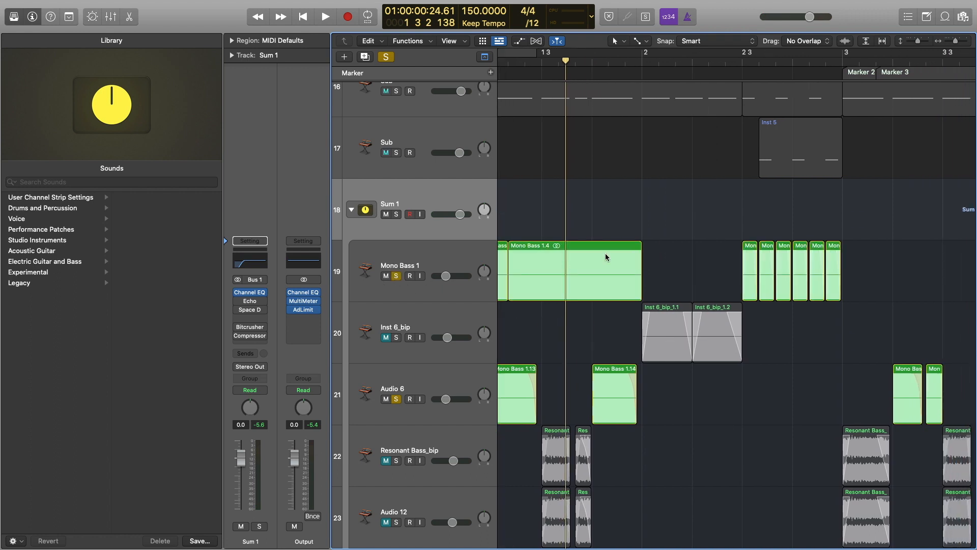
scroll(605, 257, "right", 12)
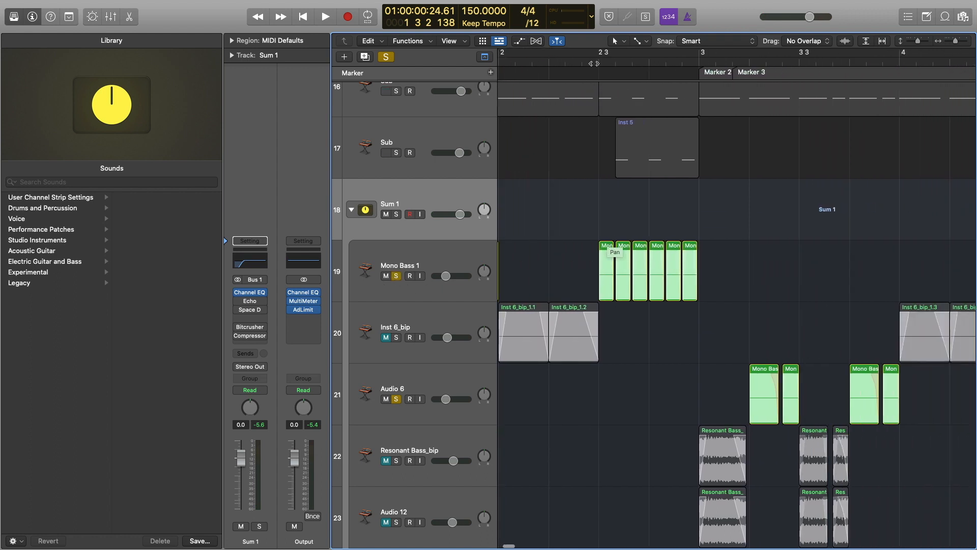
left_click(598, 62)
key("space")
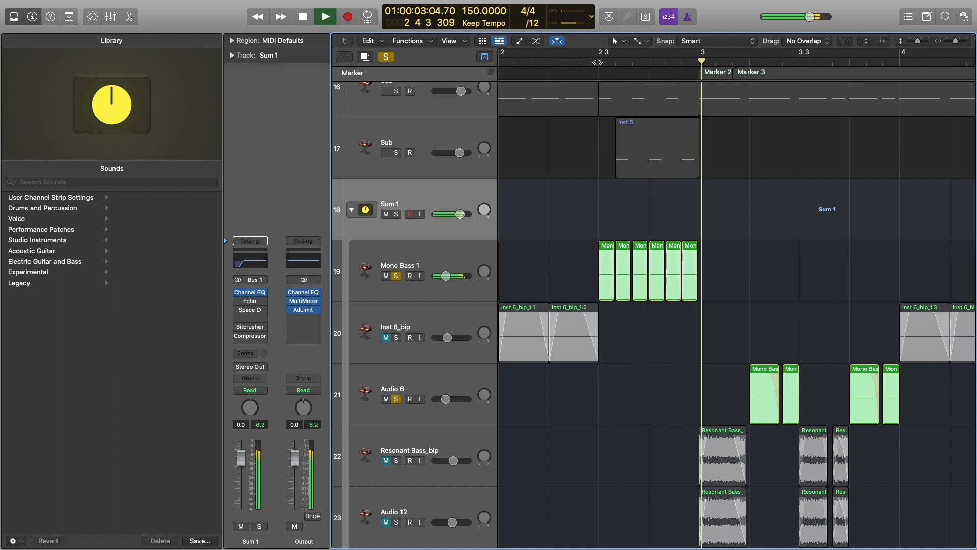
key("space")
Show the region parameters of the first of the six short Mono Bass 1 regions and replay the run.
left_click(607, 261)
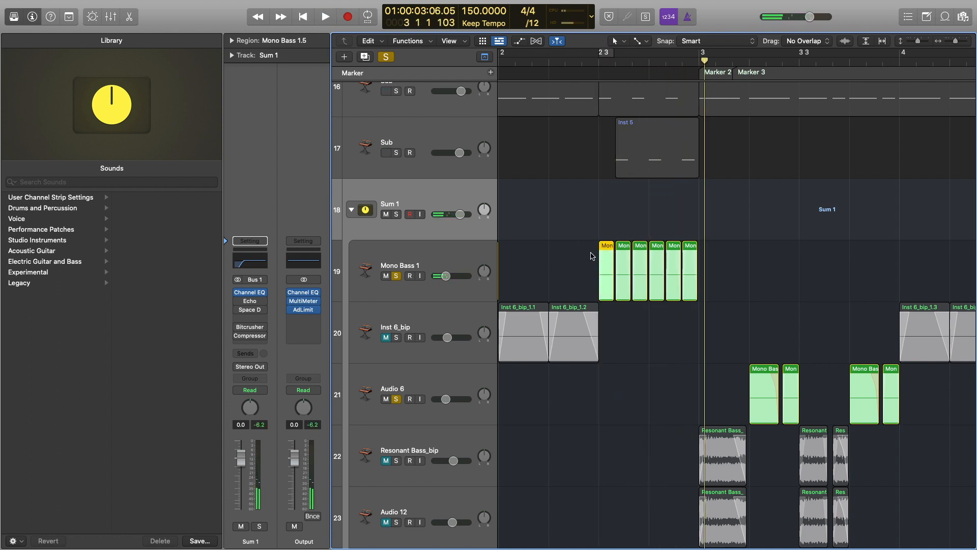
left_click(232, 41)
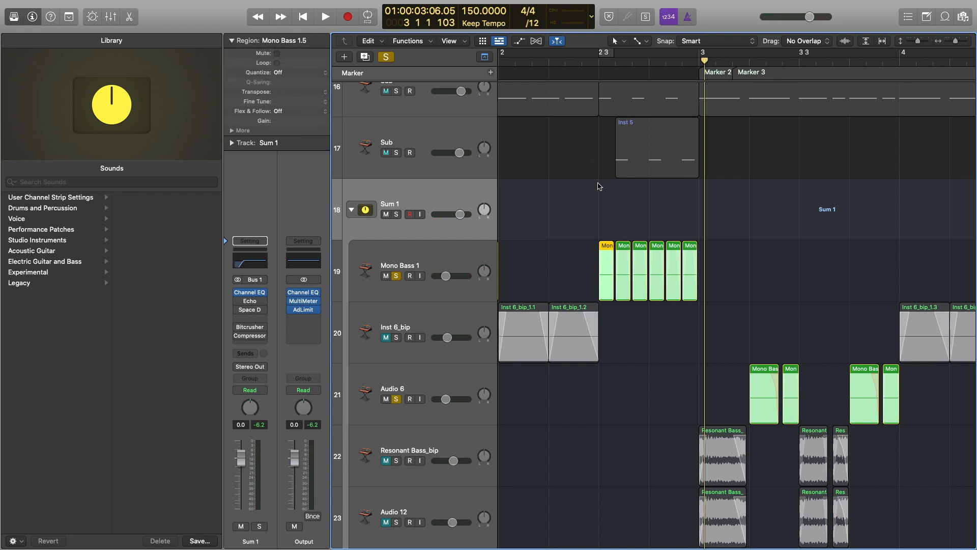
double_click(599, 61)
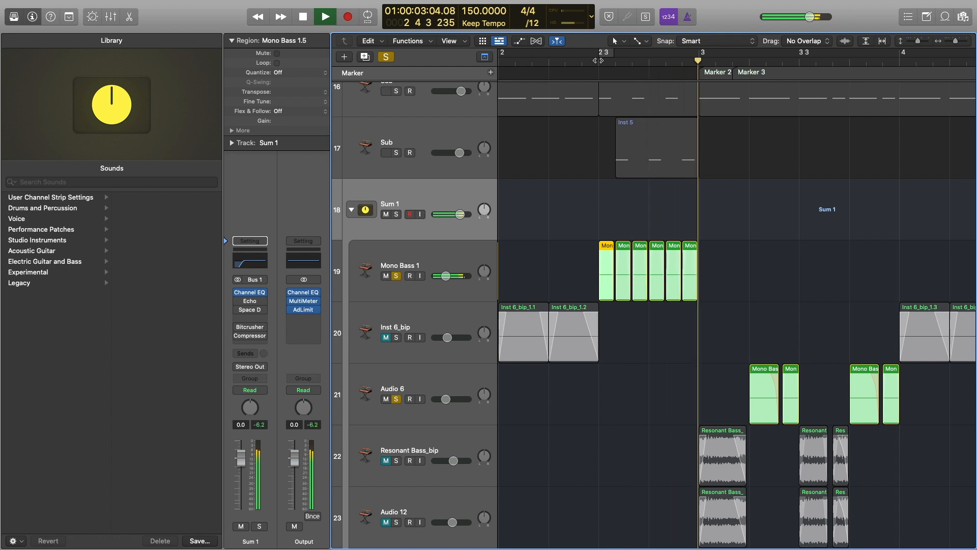
key("space")
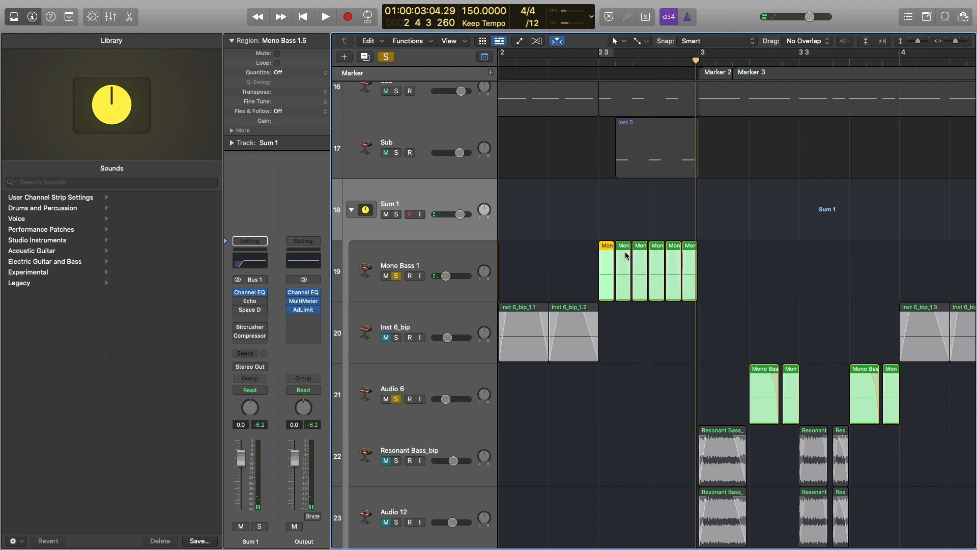
Check the Transpose and Fine Tune settings of the second to sixth short Mono Bass 1 regions, one region at a time.
left_click(627, 254)
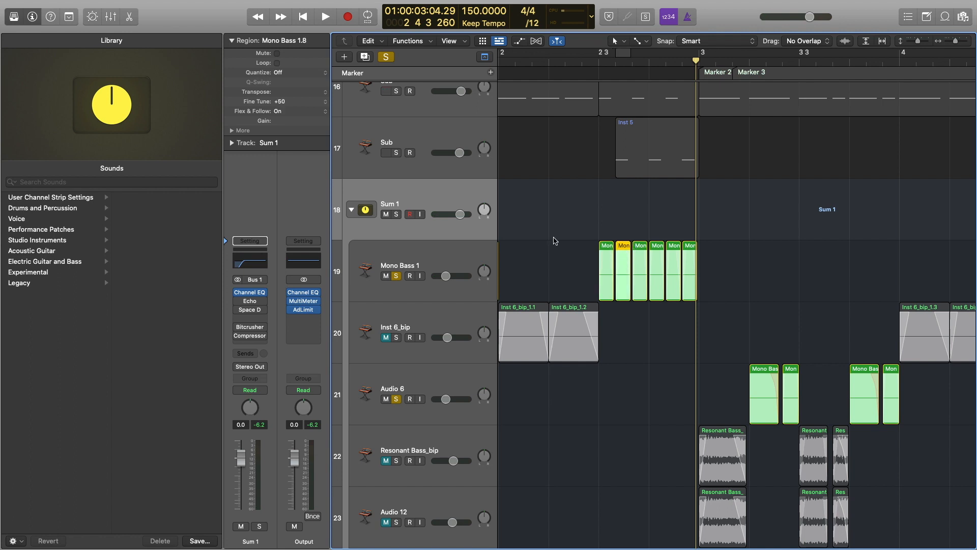
left_click(638, 267)
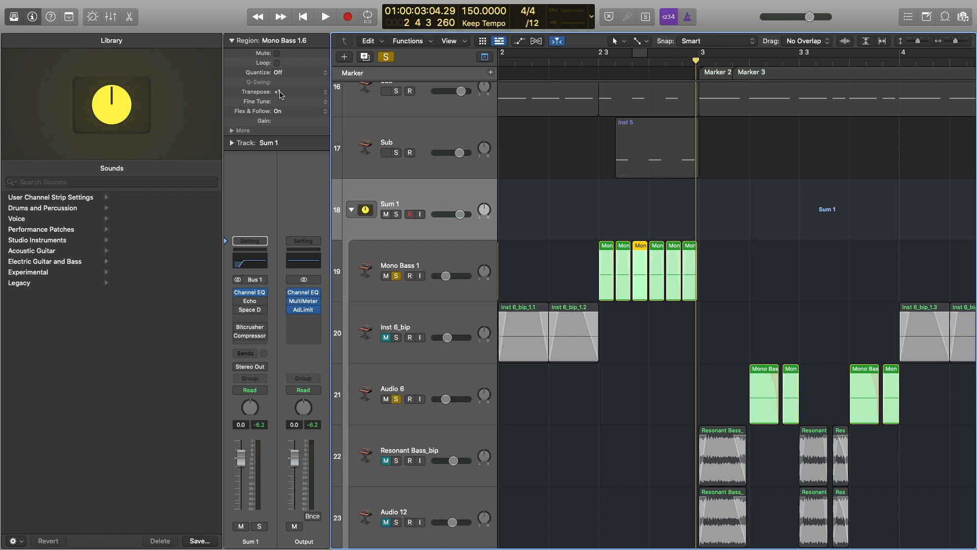
left_click(662, 254)
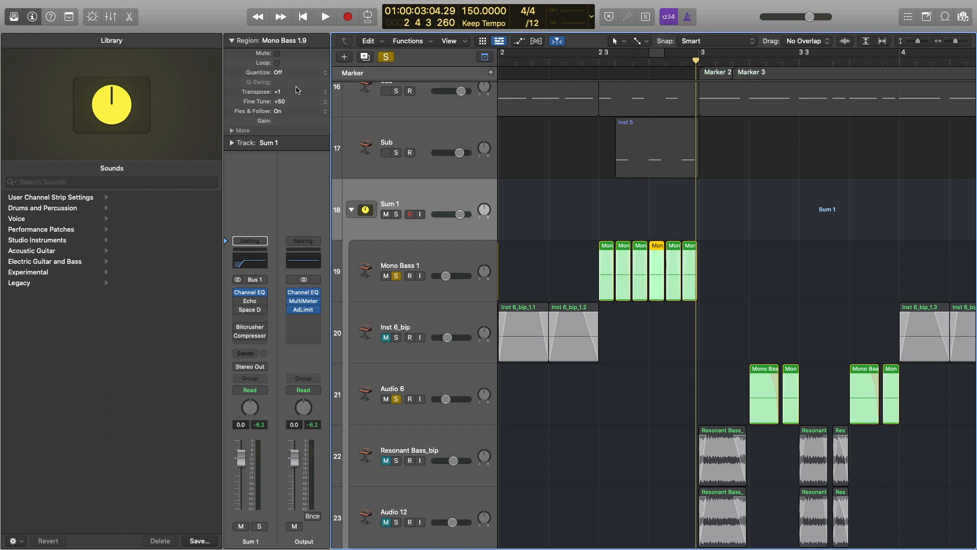
left_click(676, 270)
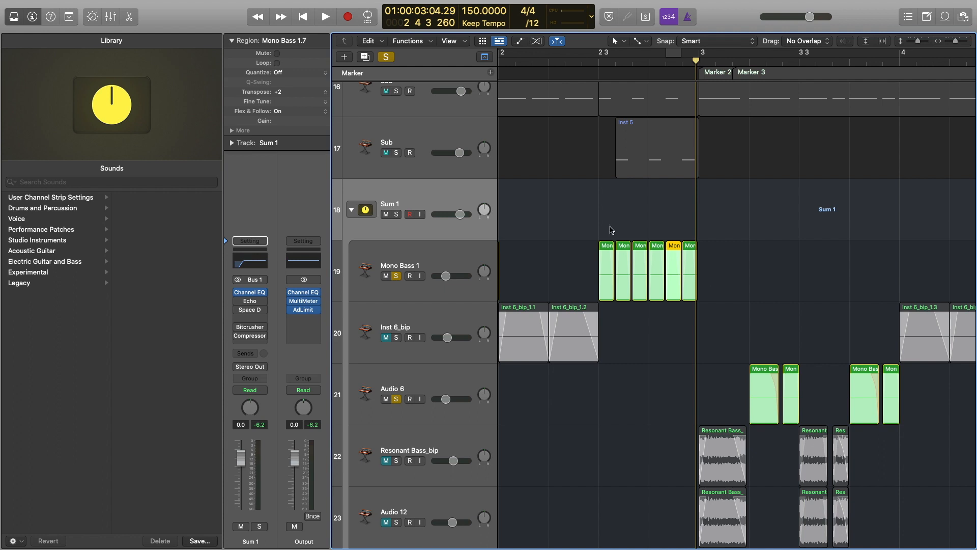
left_click(690, 255)
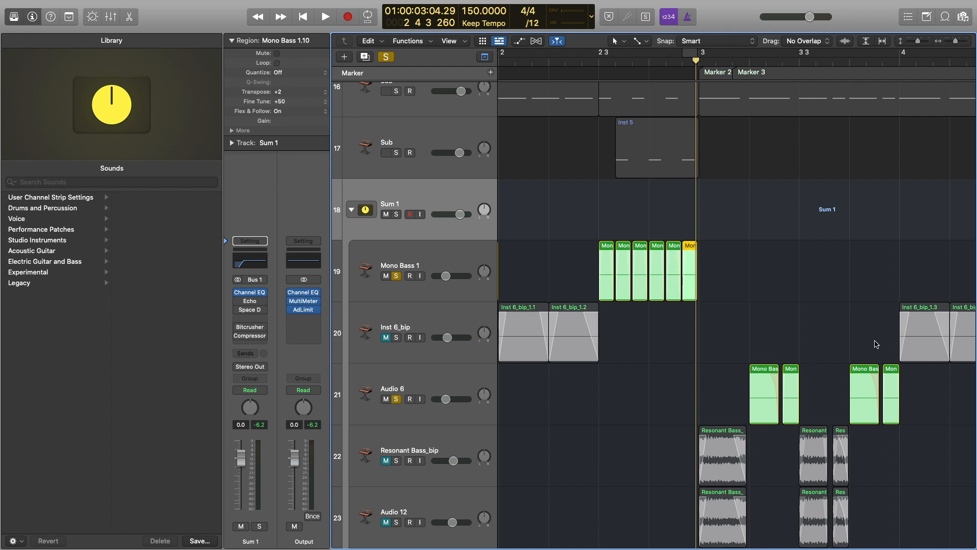
Select the Audio 6 regions in bar 3, then the two in bar 1, and play bar 3.
scroll(739, 309, "left", 4)
scroll(738, 308, "down", 5)
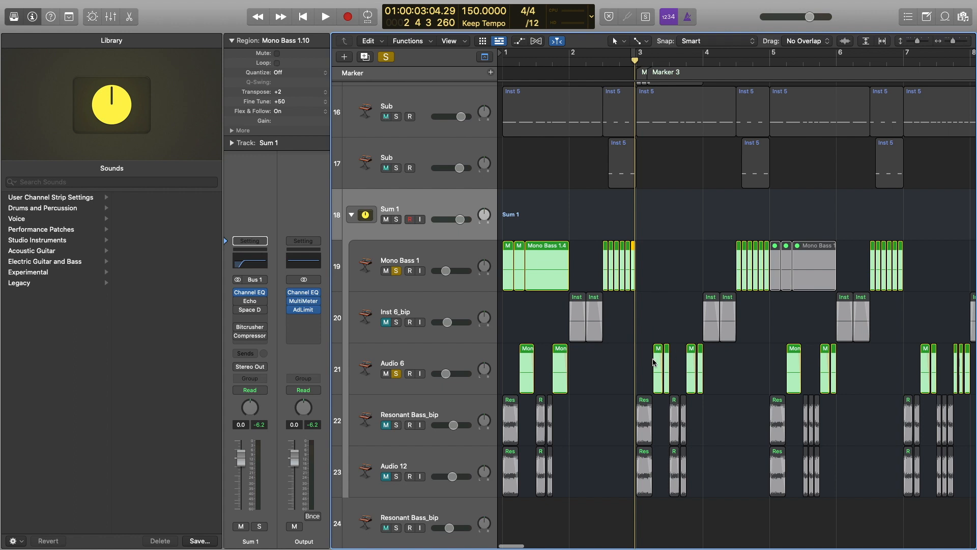
left_click_drag(649, 356, 733, 380)
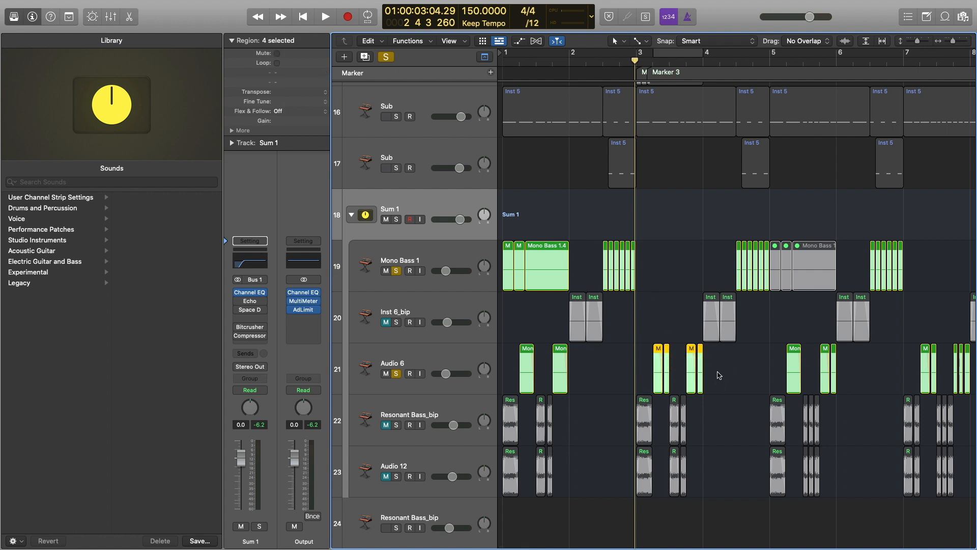
left_click_drag(589, 372, 514, 351)
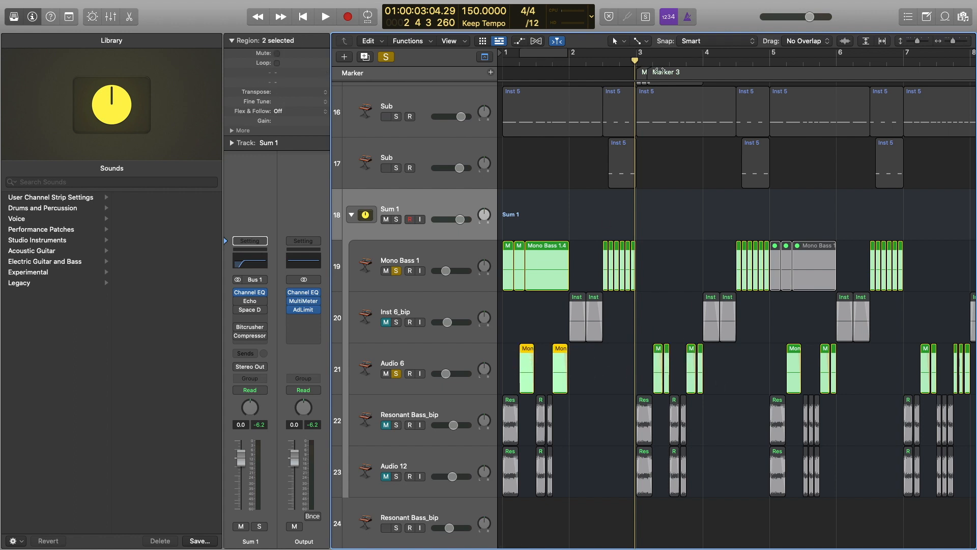
key("space")
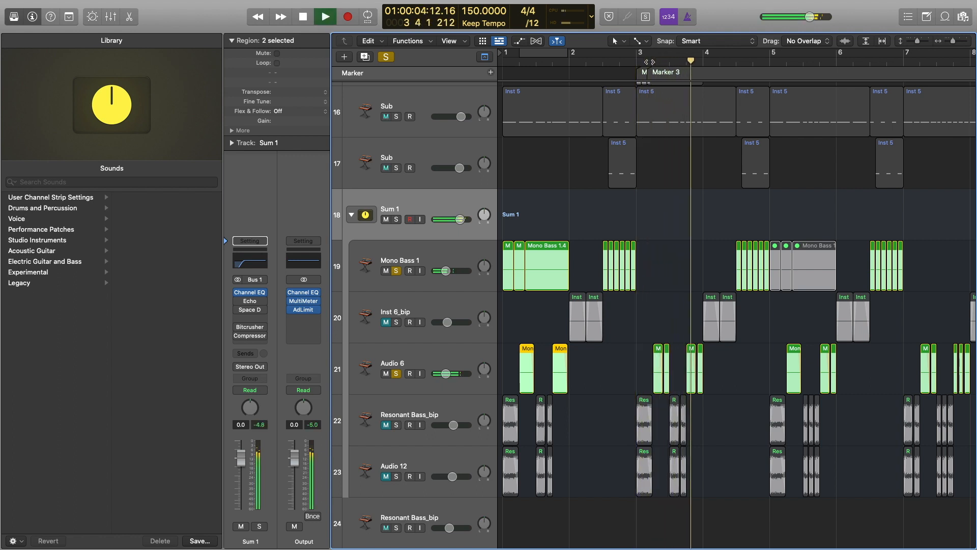
key("space")
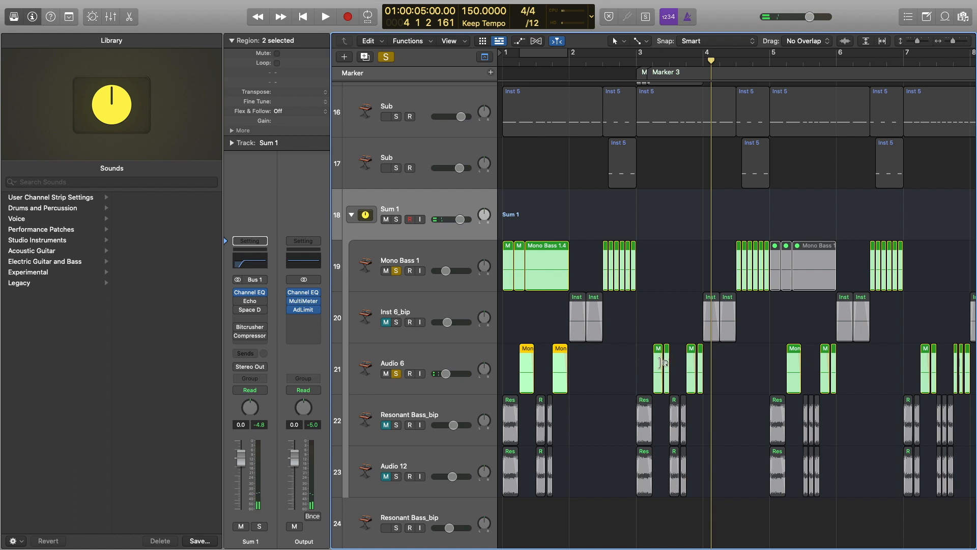
Select the first Audio 6 region in bar 3 and play from the second beat of that bar.
scroll(663, 365, "right", 1)
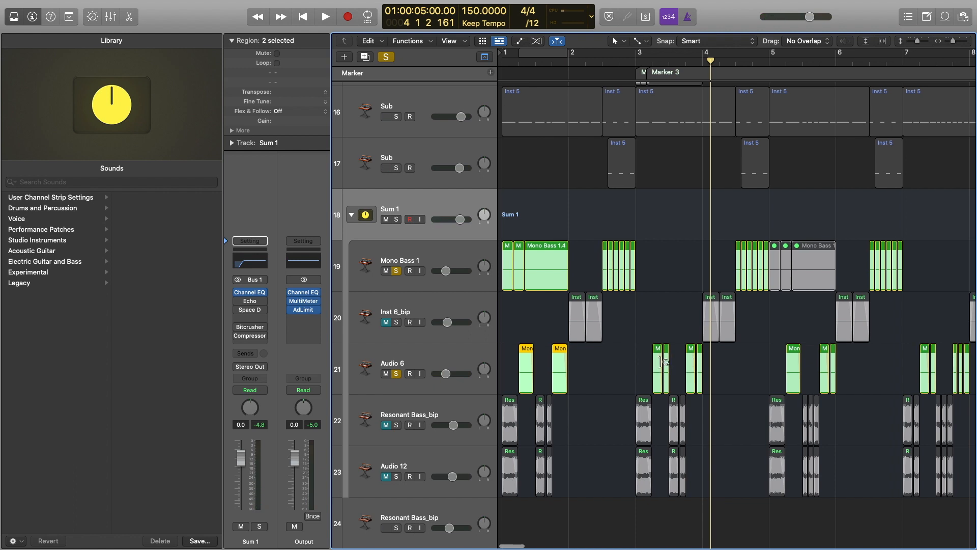
scroll(662, 363, "right", 1)
left_click(656, 351)
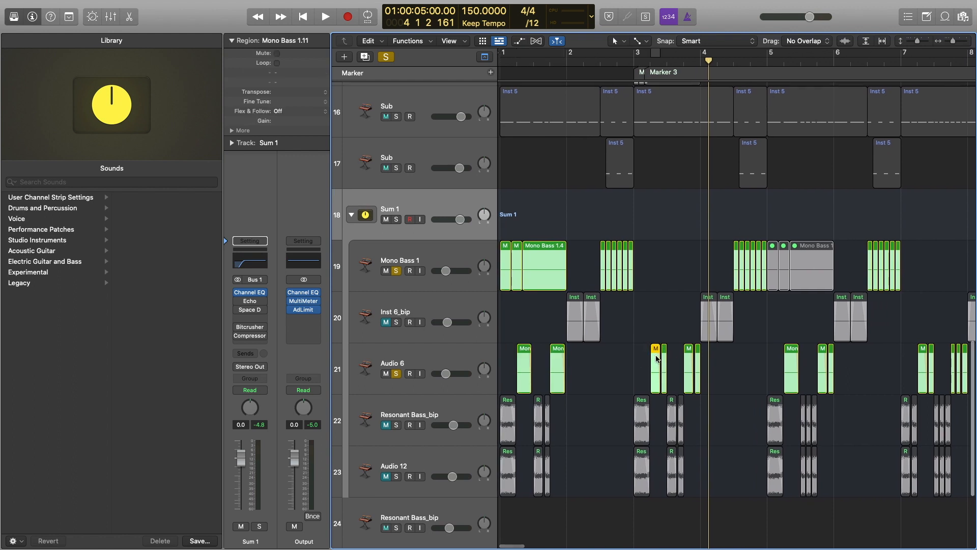
left_click(650, 62)
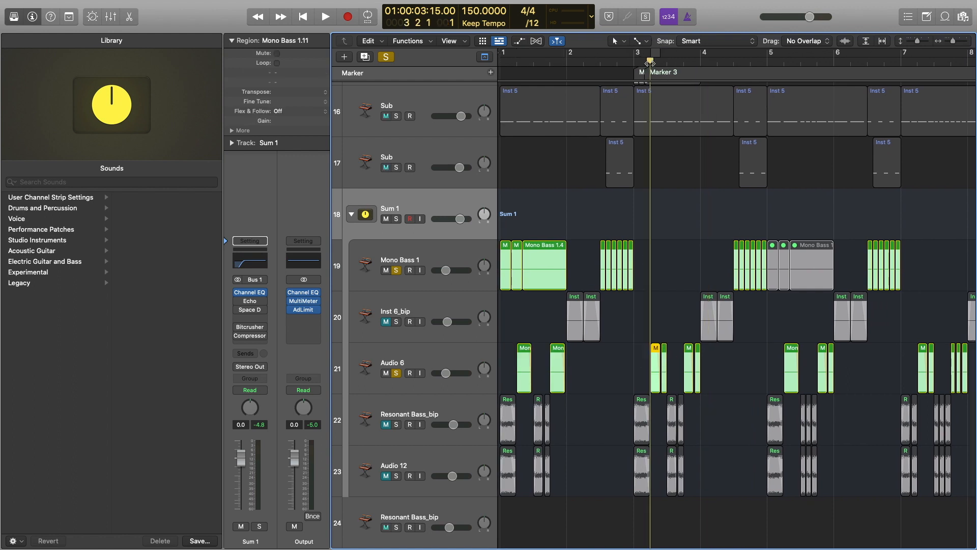
key("space")
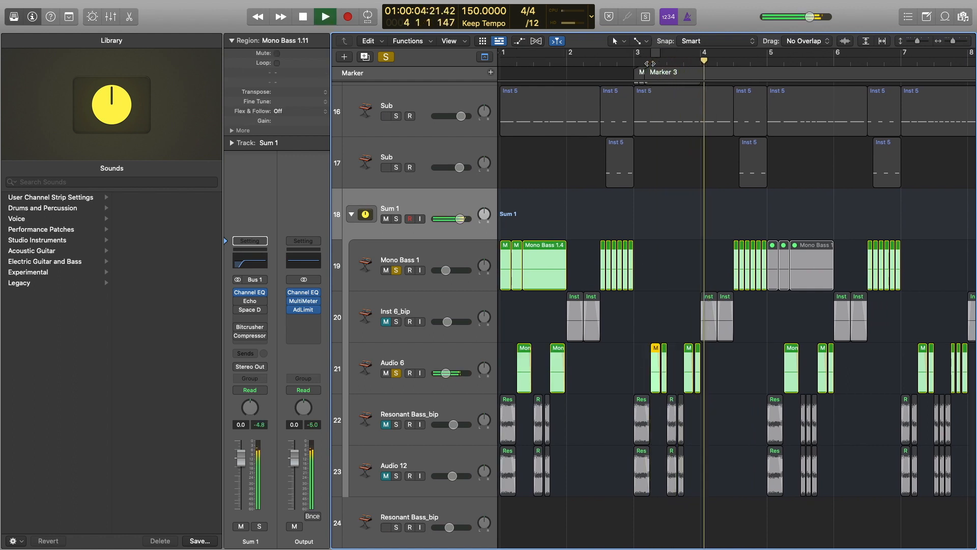
Select the six short Mono Bass 1 regions in the second half of bar 4 and play them.
left_click_drag(730, 259, 759, 262)
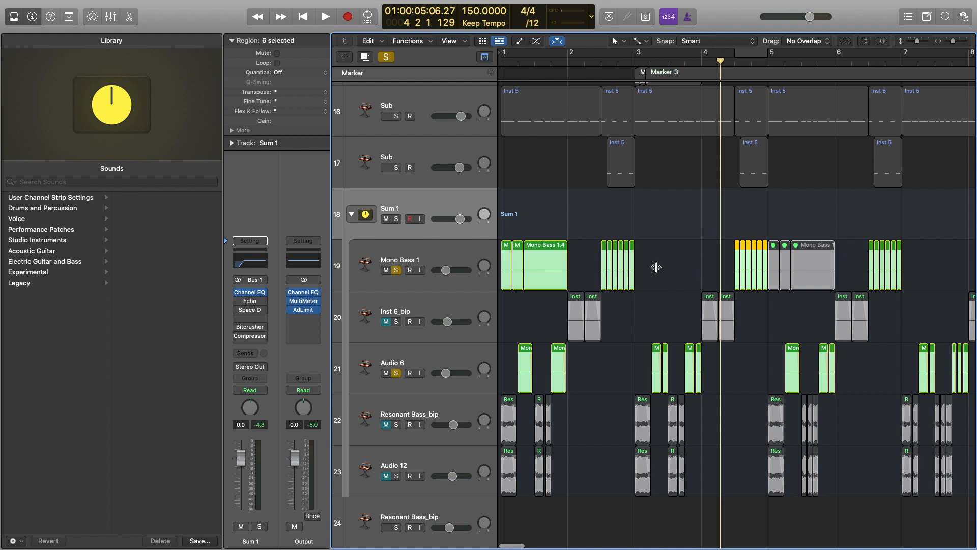
scroll(692, 274, "down", 1)
key("space")
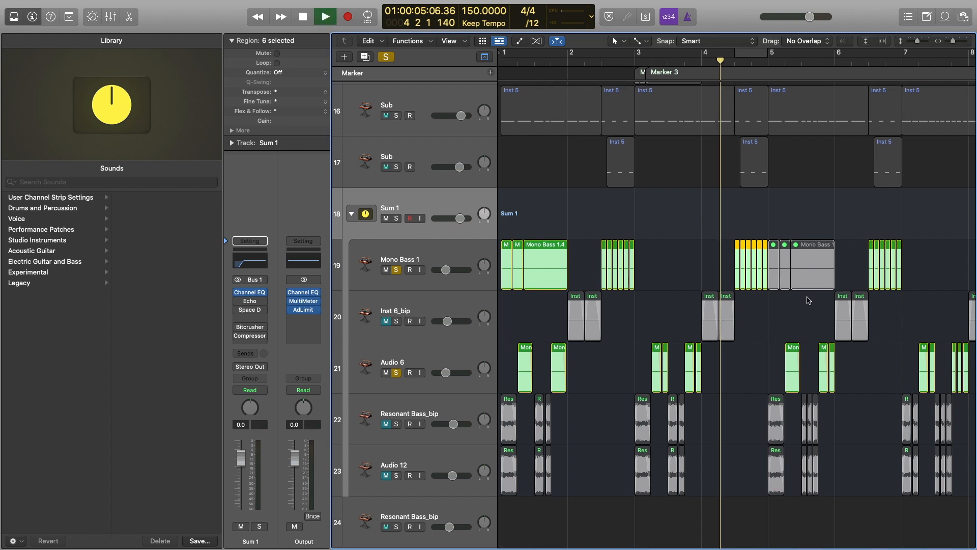
key("space")
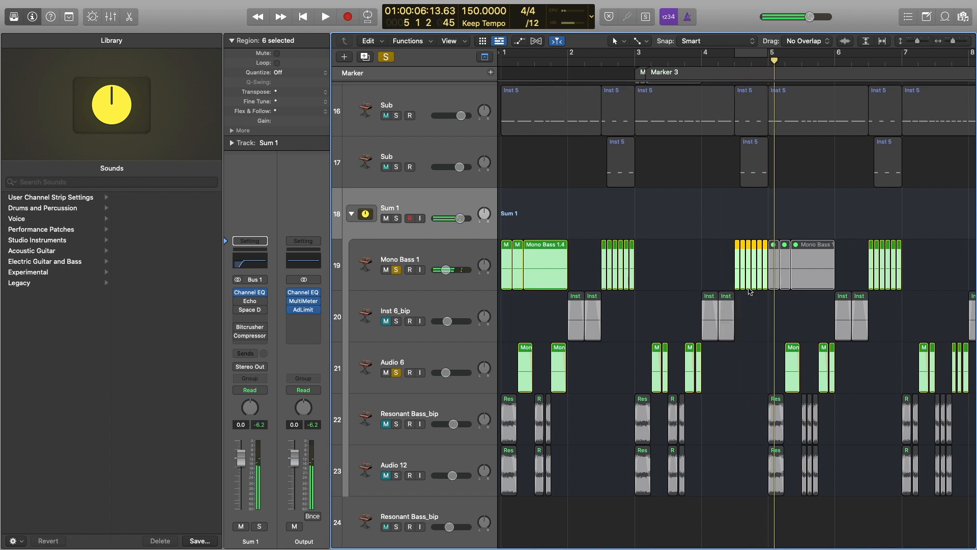
Play the full mix of drums, sub and Mono Bass tracks from bar 1 into bar 5.
key("super+Left")
scroll(749, 290, "up", 1)
scroll(749, 289, "up", 1)
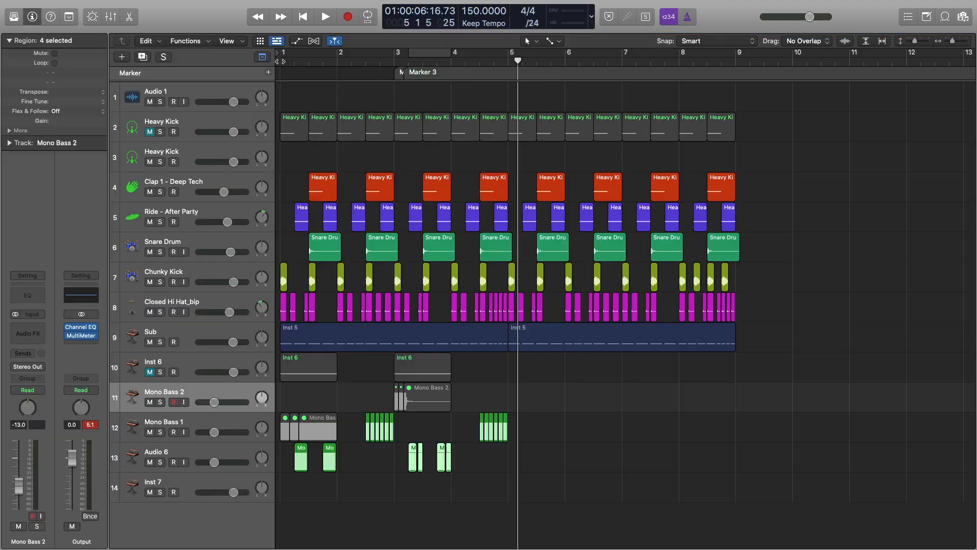
key("Return")
key("space")
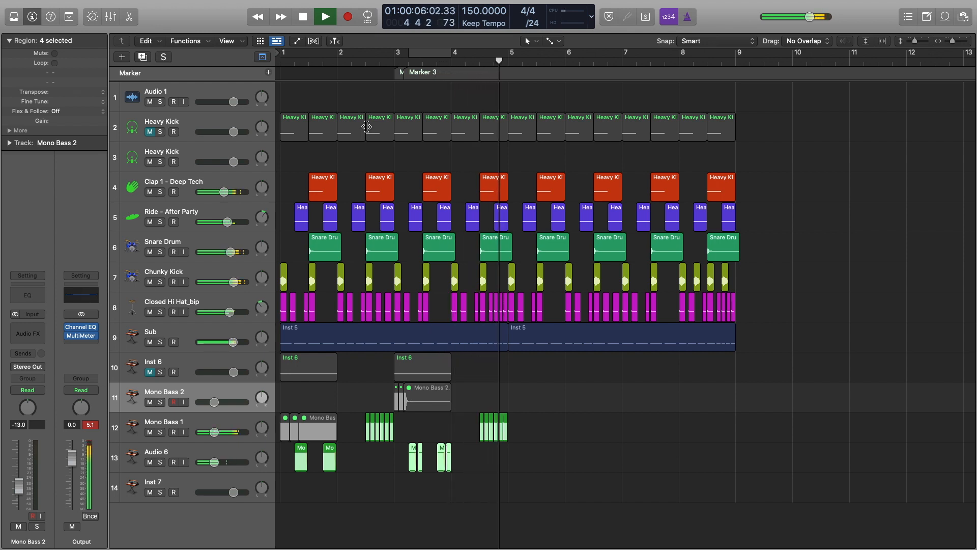
key("space")
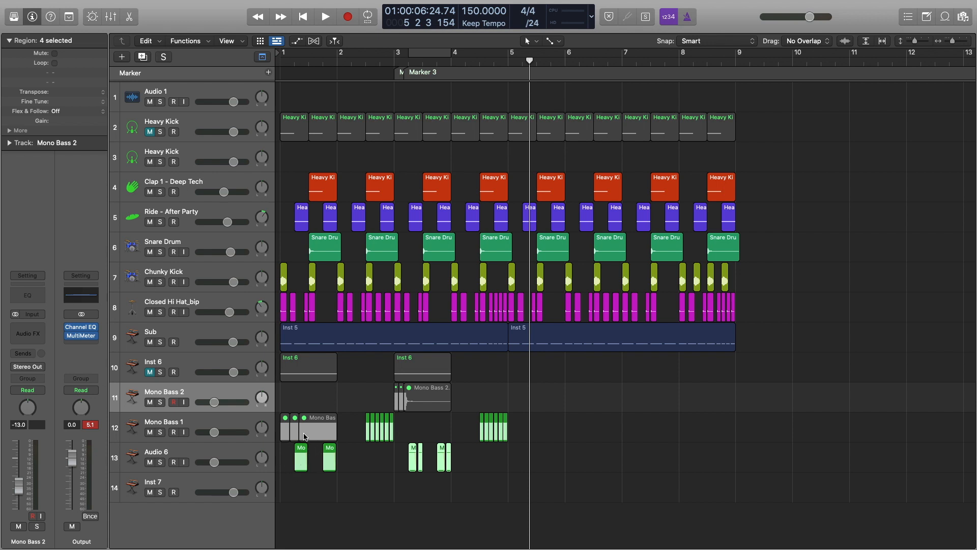
Solo the Inst 6 track and play its regions in bar 3 and bar 1.
left_click(181, 367)
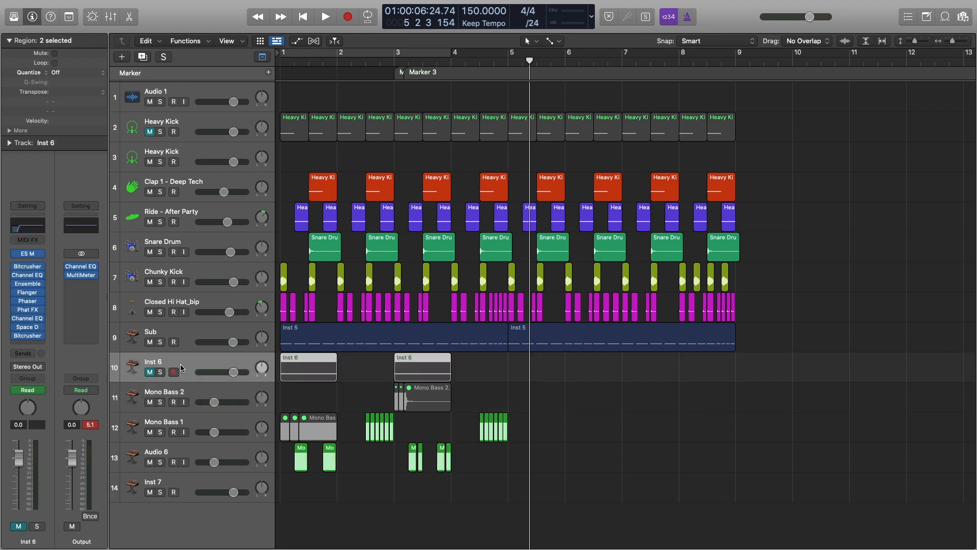
left_click(160, 372)
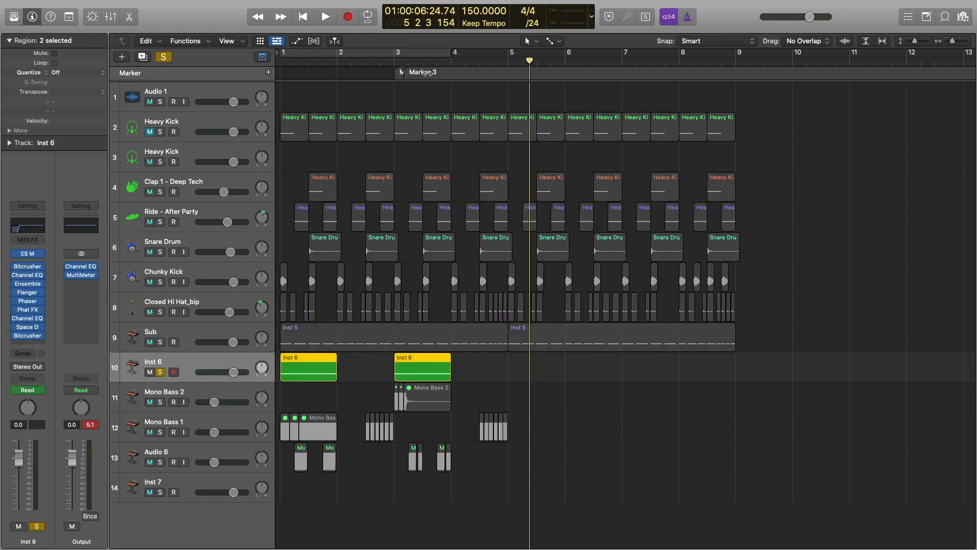
double_click(395, 64)
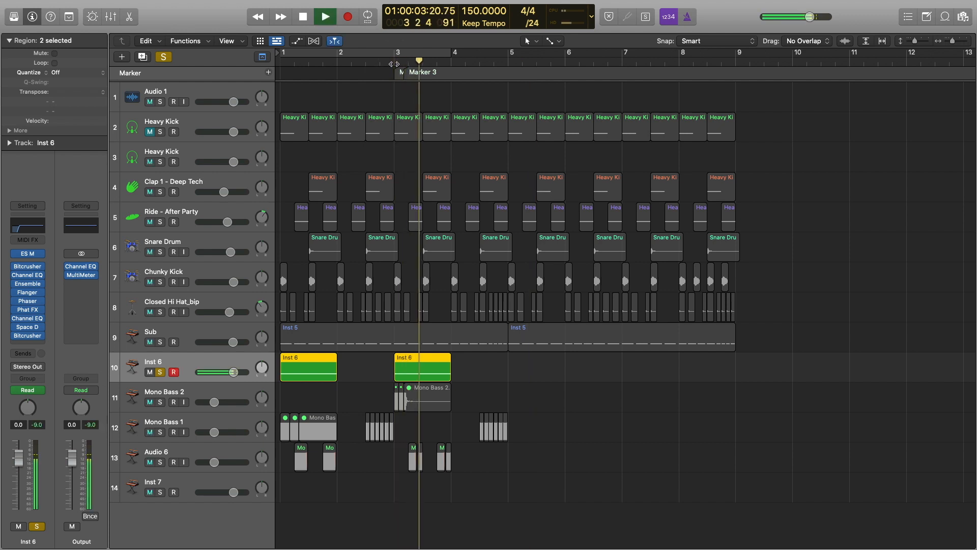
key("space")
double_click(280, 63)
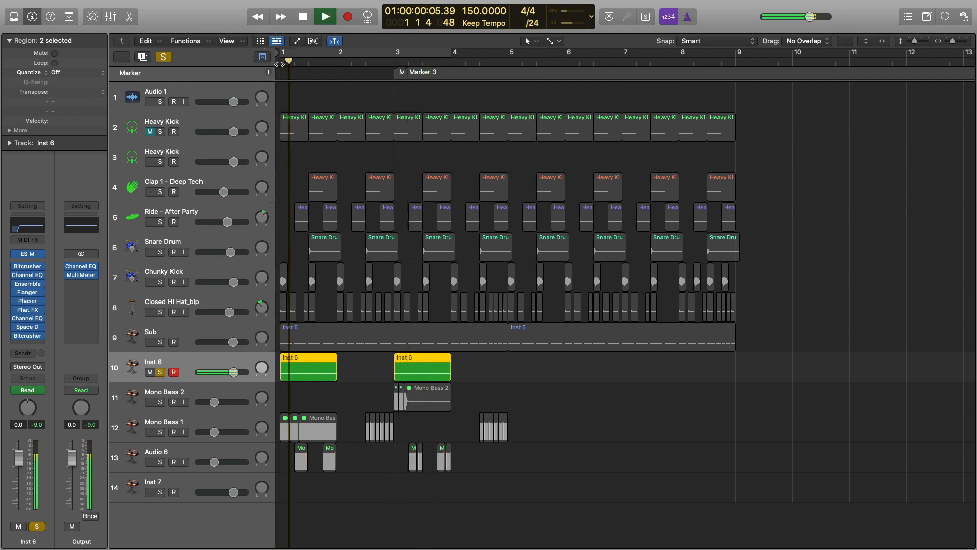
key("space")
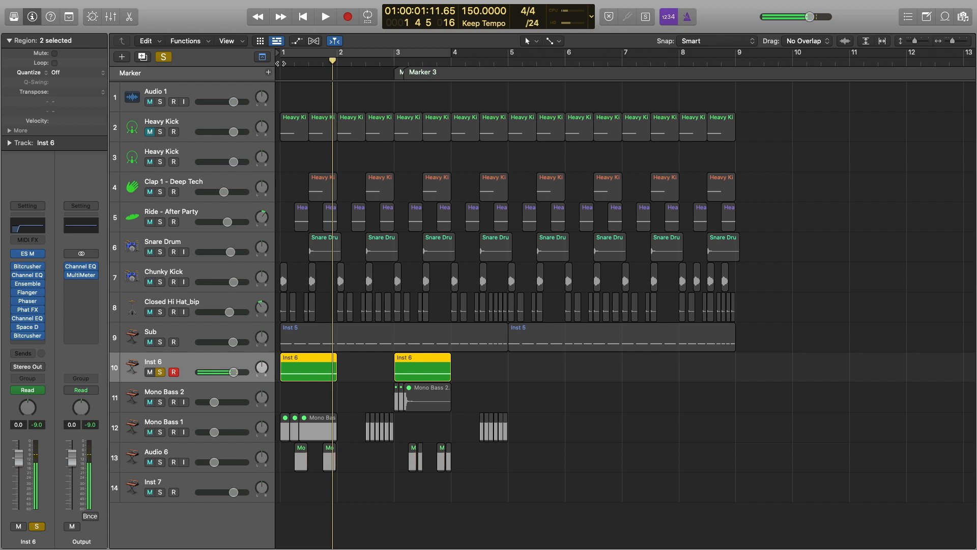
Duplicate the Inst 6 track and copy its bar 1 region with automation onto the duplicate at bar 2.
key("super+d")
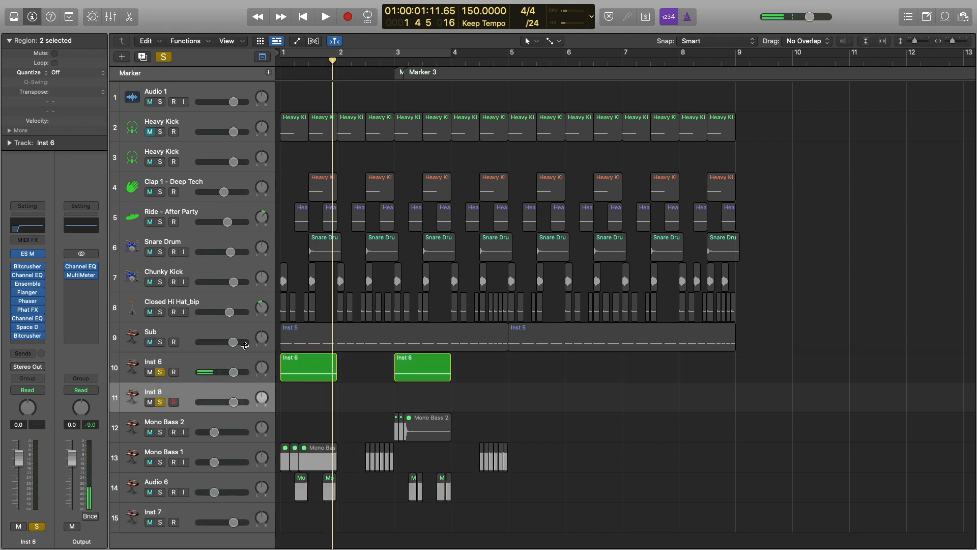
left_click(360, 390)
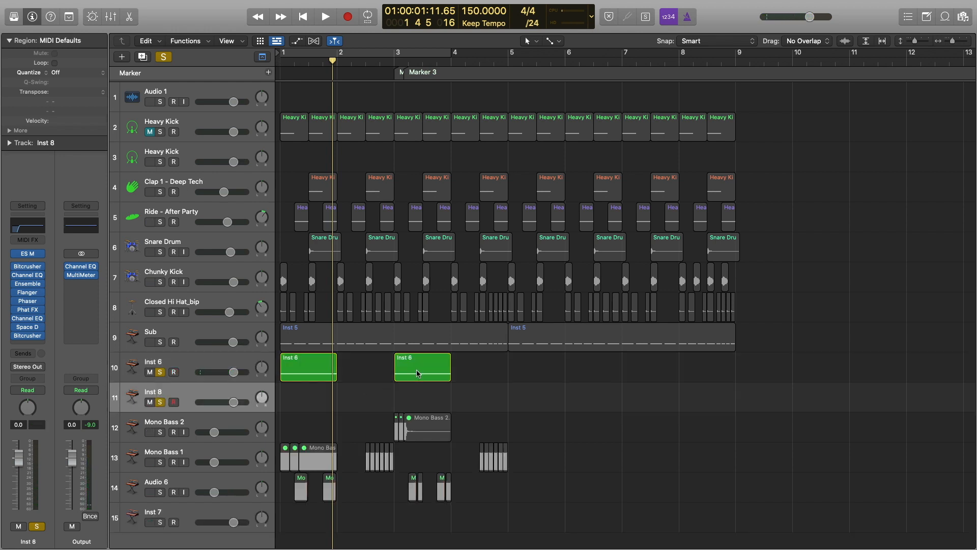
left_click_drag(300, 365, 359, 396)
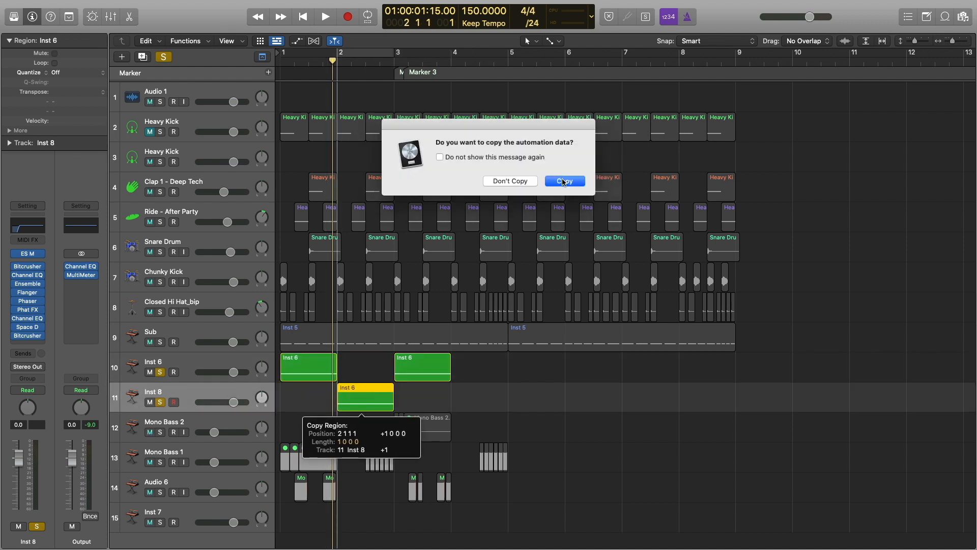
left_click(563, 181)
Turn off solo on Inst 6 and play the copied region in bar 2 on Inst 8.
left_click(160, 372)
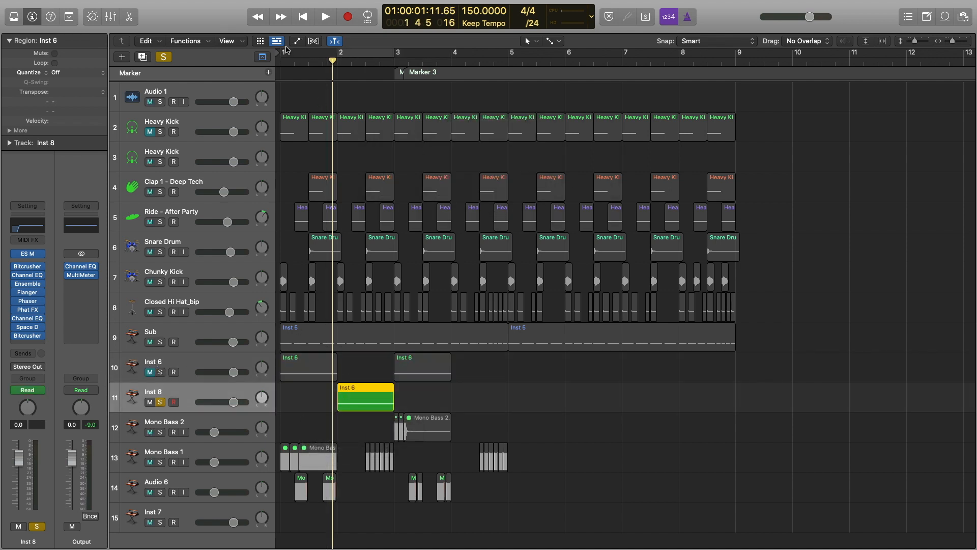
key("space")
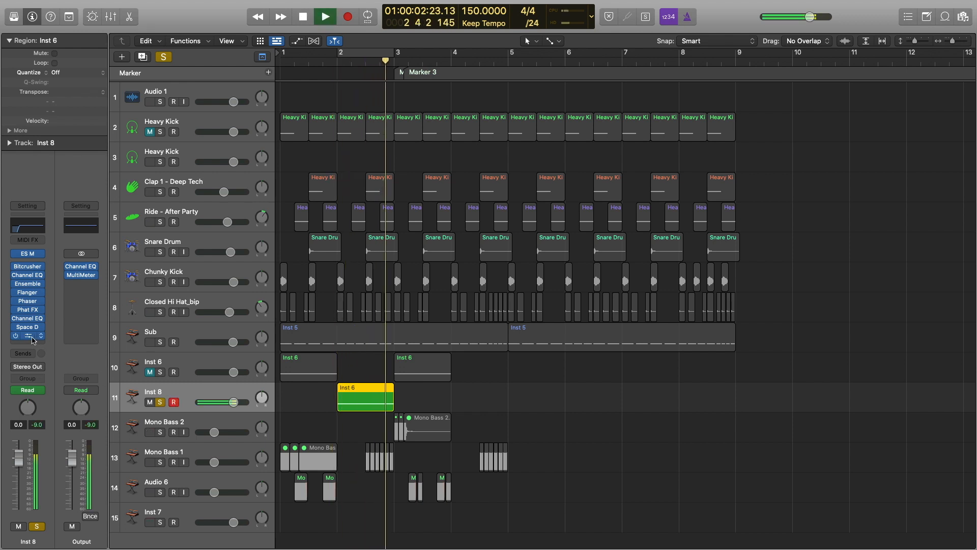
key("space")
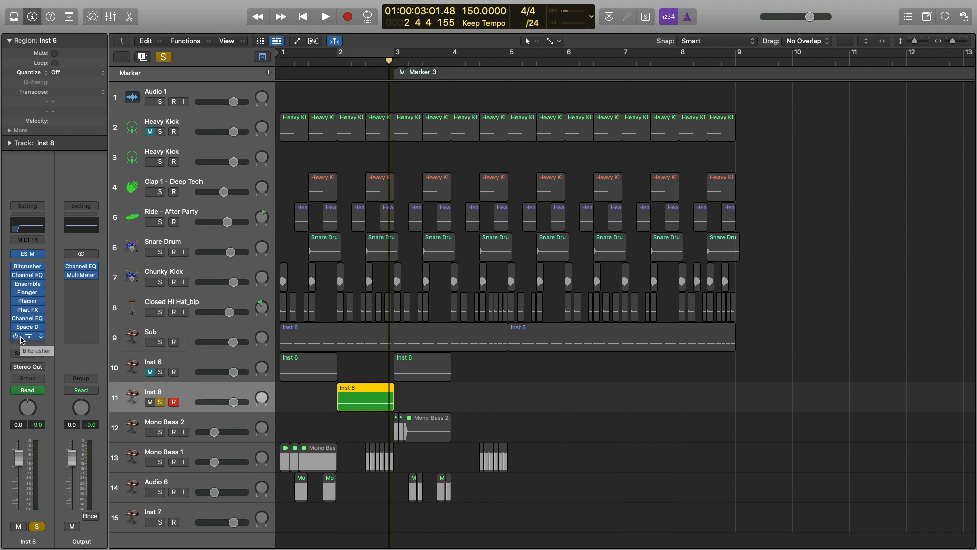
Open the last Bitcrusher on Inst 8, try adjusting its Downsampling and play from bar 2.
left_click(21, 338)
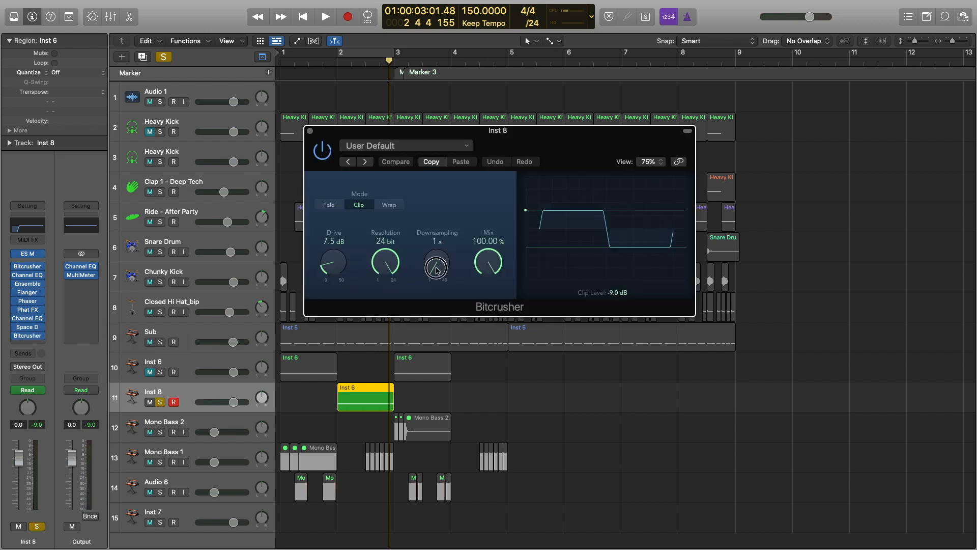
left_click_drag(437, 270, 417, 274)
left_click(338, 56)
key("space")
key("space")
Turn on cycle playback over bar 2 and play the Inst 8 region repeatedly with the Bitcrusher open.
key("c")
key("space")
key("space")
key("space")
key("space")
key("space")
key("space")
key("space")
key("space")
key("space")
key("space")
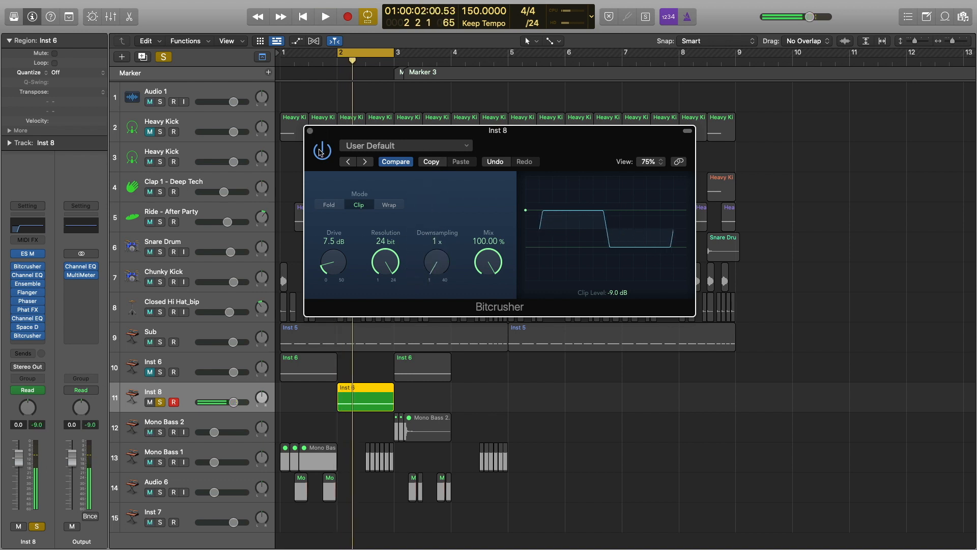
Bypass the last Bitcrusher on Inst 8, switch it back on and close its window.
left_click(320, 151)
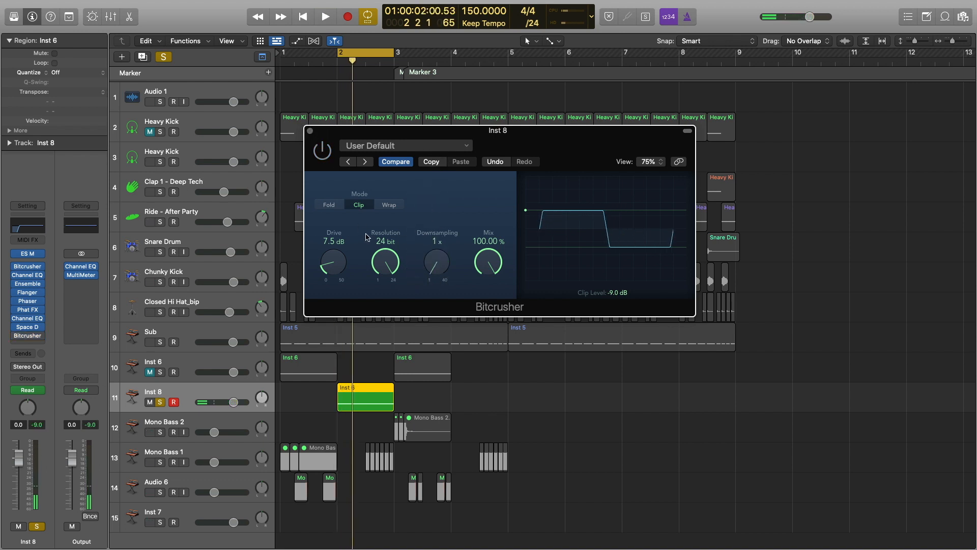
left_click(322, 151)
left_click(310, 131)
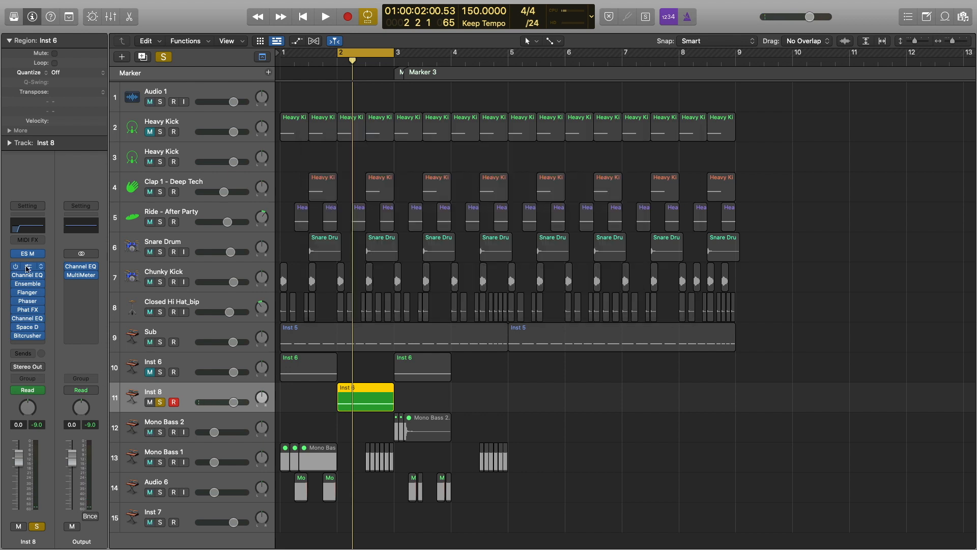
Open the first Bitcrusher on Inst 8 and sweep its Downsampling up and back to 1x while playing bar 2.
left_click(28, 266)
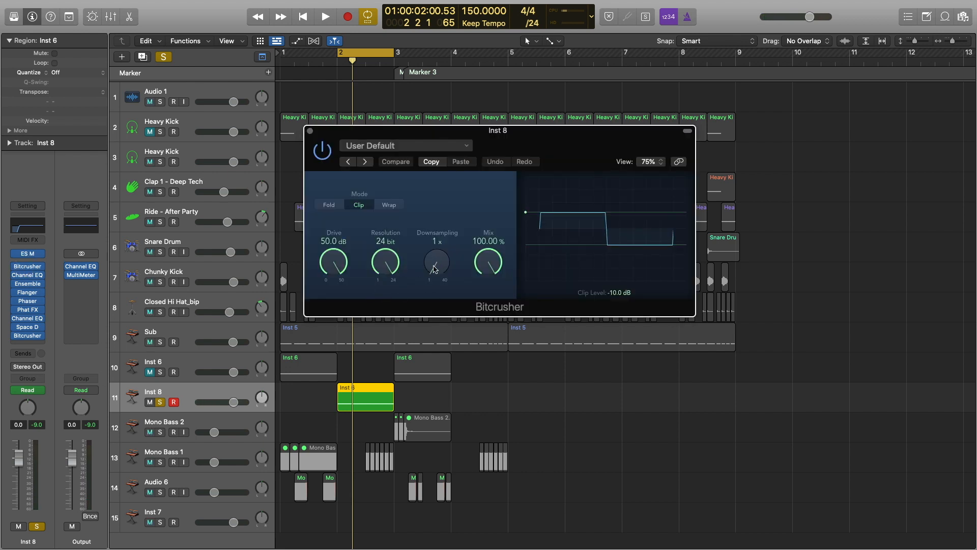
key("space")
left_click_drag(435, 269, 433, 145)
key("space")
left_click_drag(432, 220, 429, 249)
key("space")
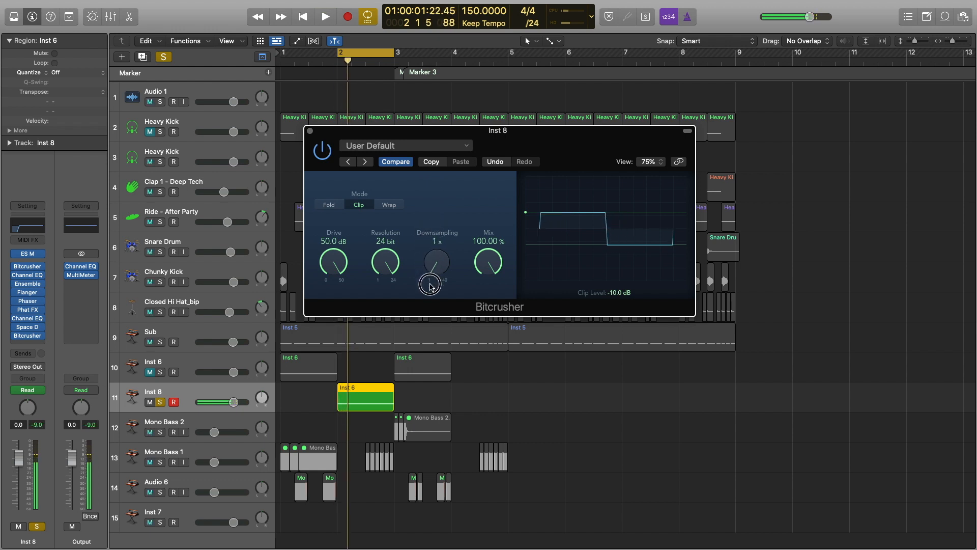
Set the first Bitcrusher's Downsampling to 16x, play bar 2 several times and close the plug-in window.
key("space")
left_click_drag(430, 285, 408, 217)
key("space")
key("space")
key("space")
key("space")
key("space")
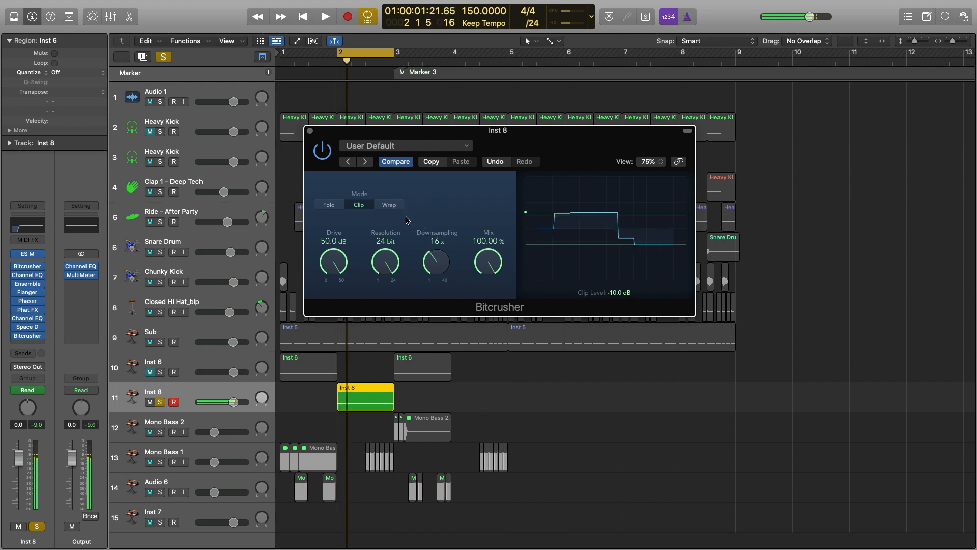
left_click(310, 131)
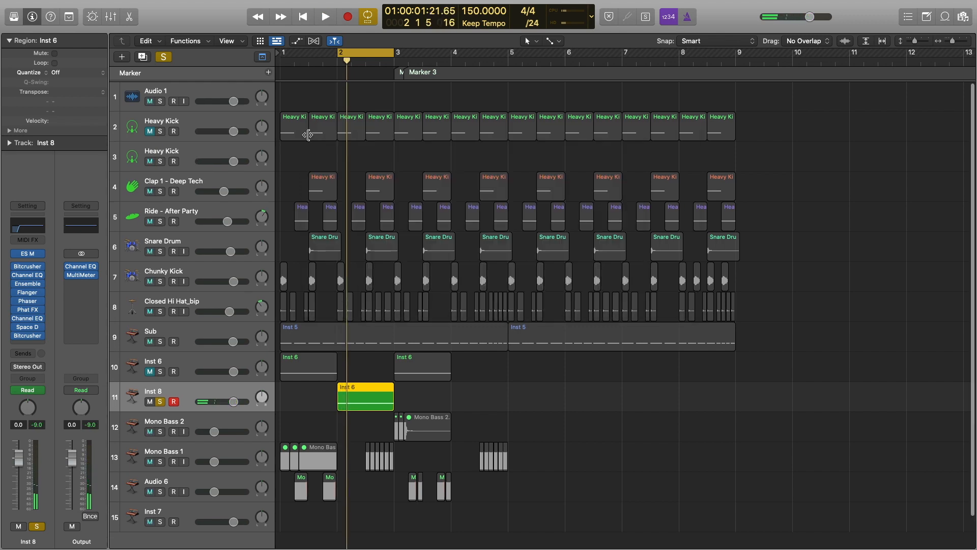
Show track automation and display the first Bitcrusher's Downsampling (2 Bitcrusher) on Inst 8.
key("a")
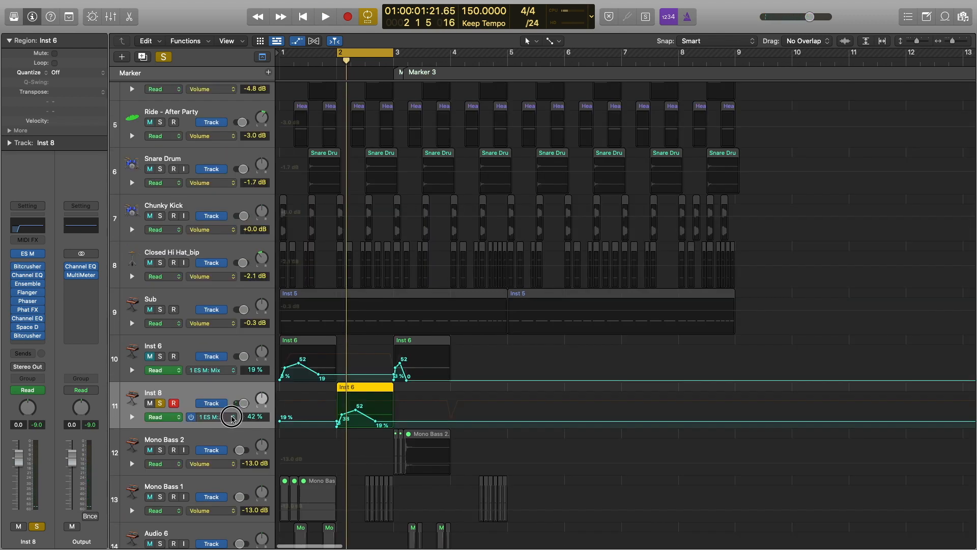
left_click(231, 417)
mouse_move(272, 329)
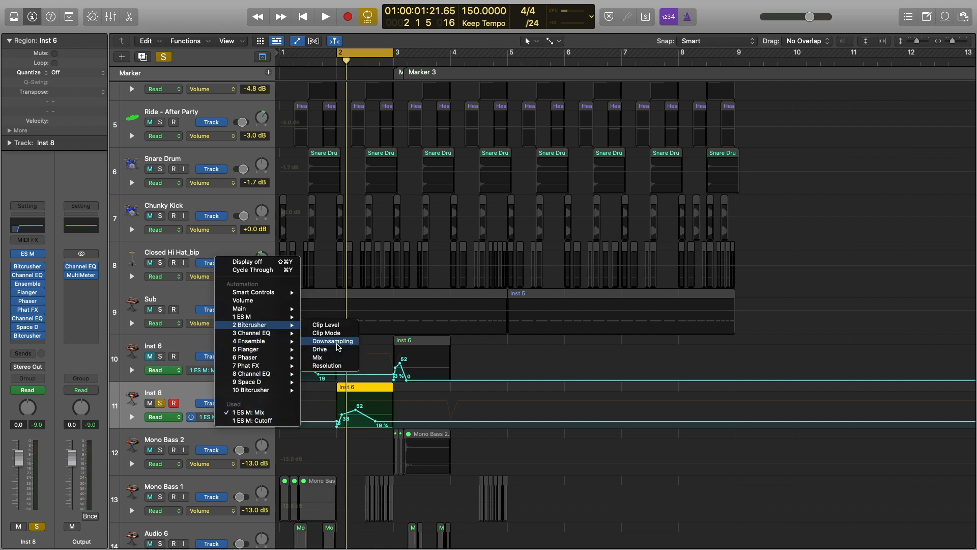
left_click(337, 342)
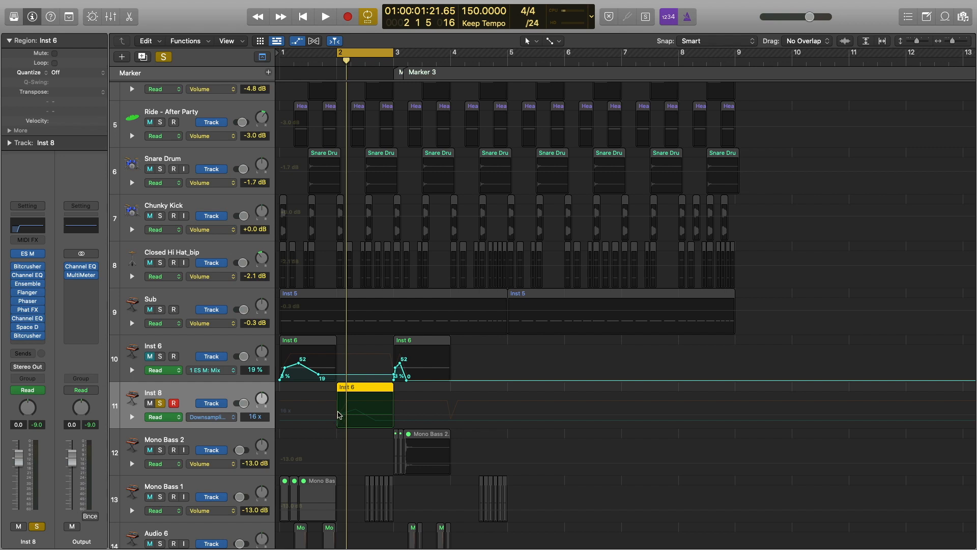
Lower the Downsampling automation on Inst 8 to 1x from the start of bar 2.
left_click(340, 415)
key("z")
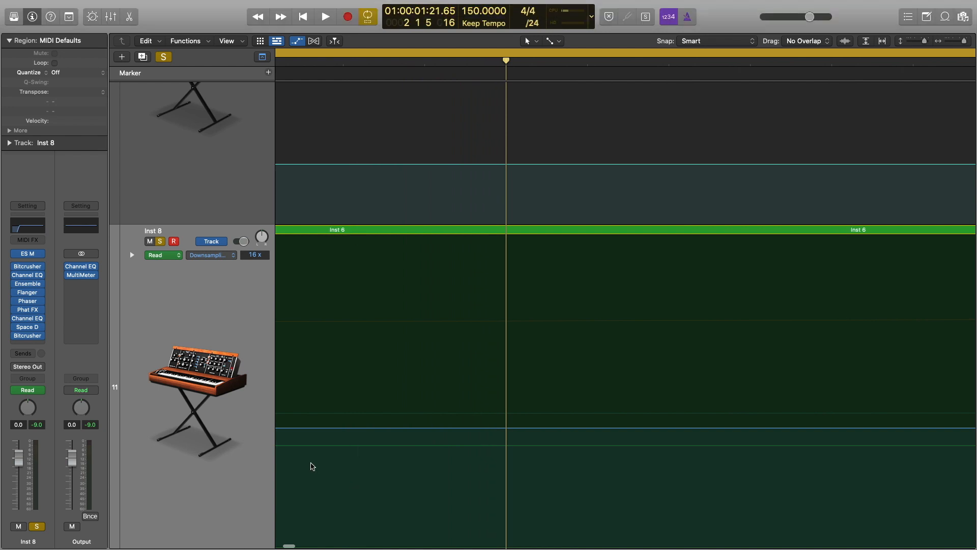
key("super+Left")
key("super+Left")
key("super+Left")
key("super+Left")
key("super+Left")
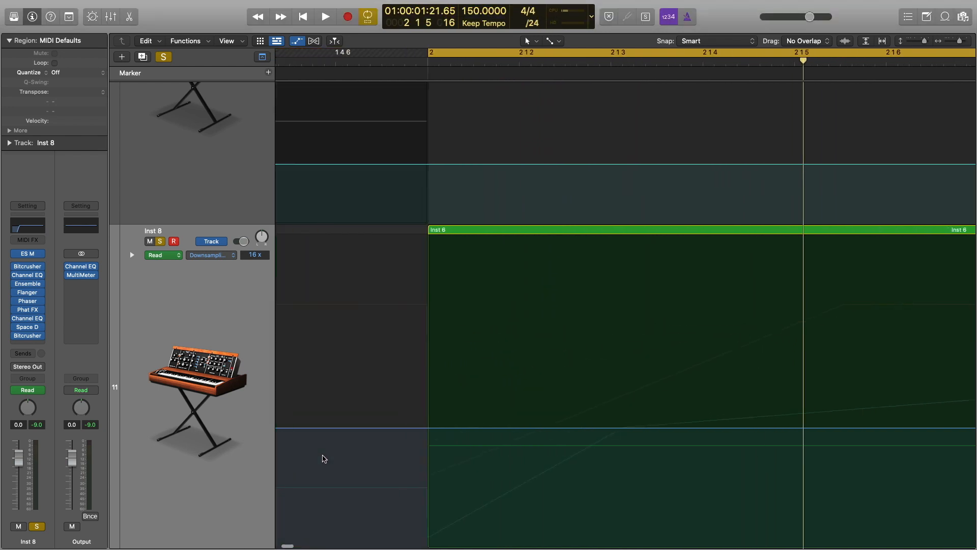
scroll(396, 449, "right", 5)
scroll(396, 449, "down", 6)
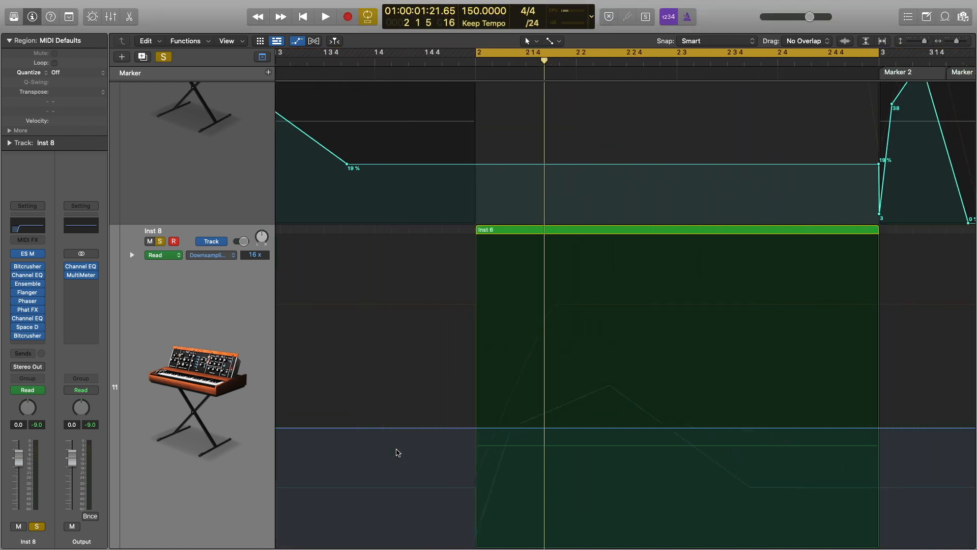
scroll(396, 450, "up", 2)
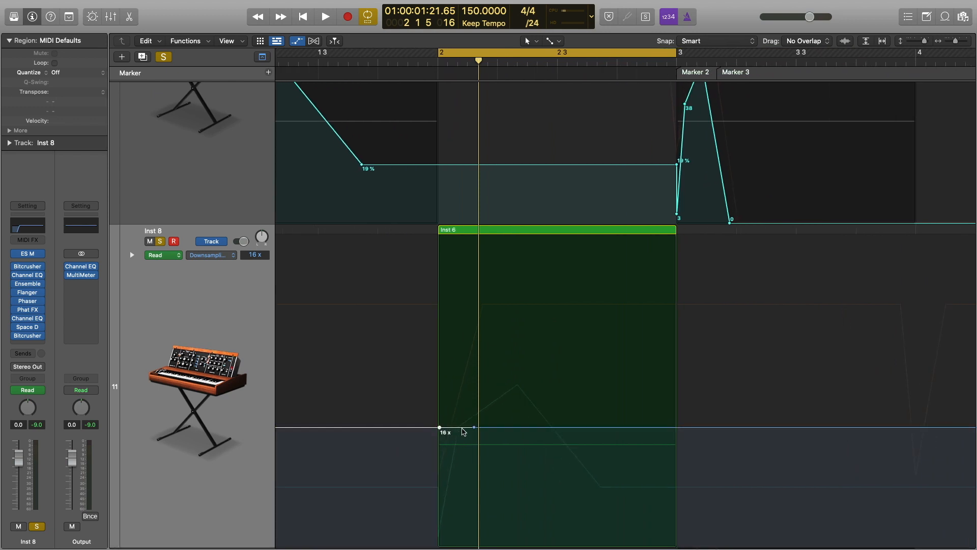
left_click_drag(464, 431, 453, 525)
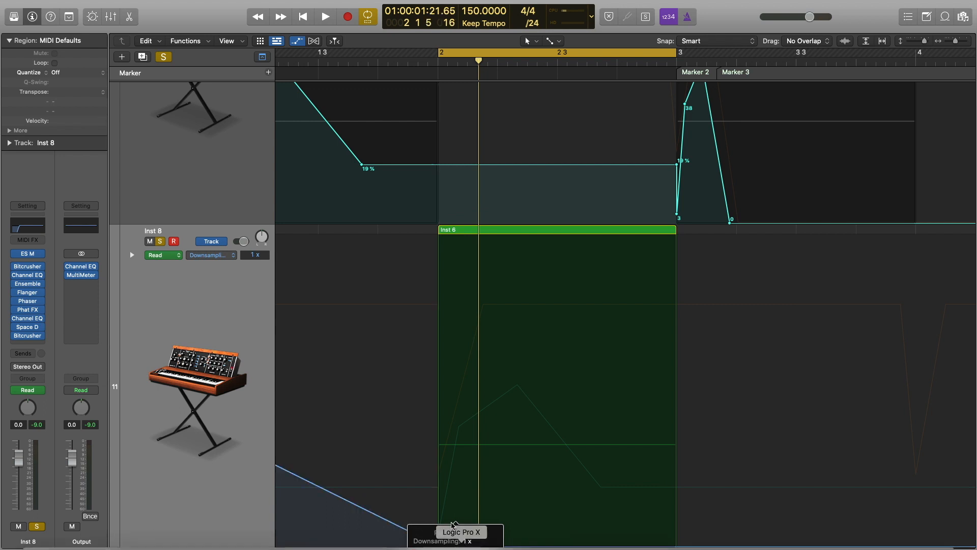
scroll(486, 455, "down", 5)
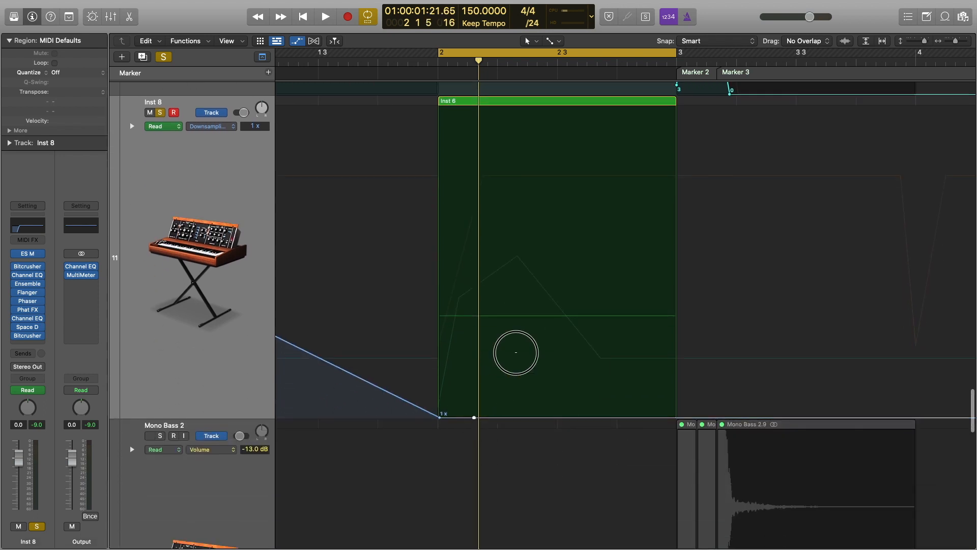
Draw a Downsampling ramp rising from 1x at bar 2 and bring its peak down to 15x shortly before 2 3.
left_click_drag(516, 352, 640, 86)
key("space")
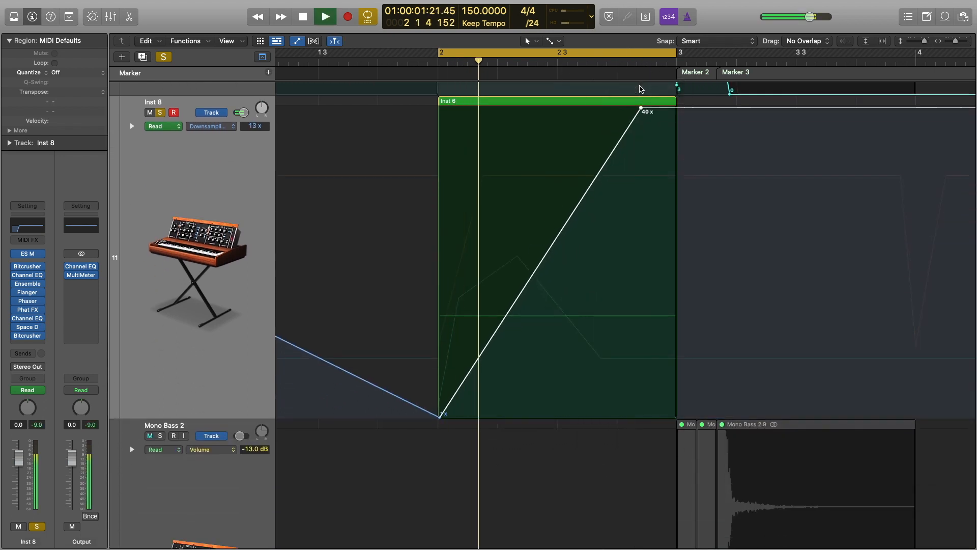
left_click_drag(641, 108, 513, 308)
Play the Inst 8 region repeatedly to audition the first Bitcrusher's Downsampling ramp.
key("space")
key("space")
key("space")
key("space")
key("space")
key("space")
key("space")
left_click(512, 307)
key("space")
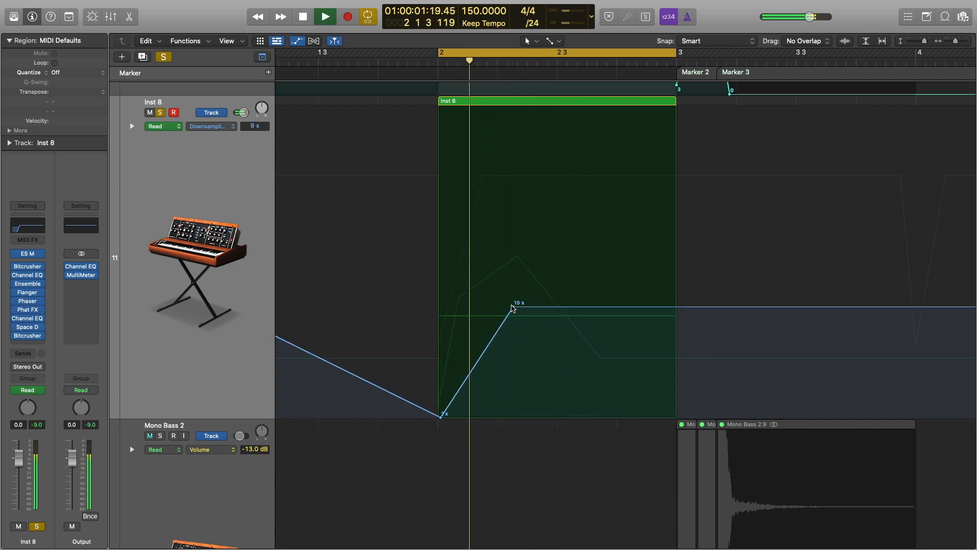
key("space")
key("space")
key("space")
key("space")
key("space")
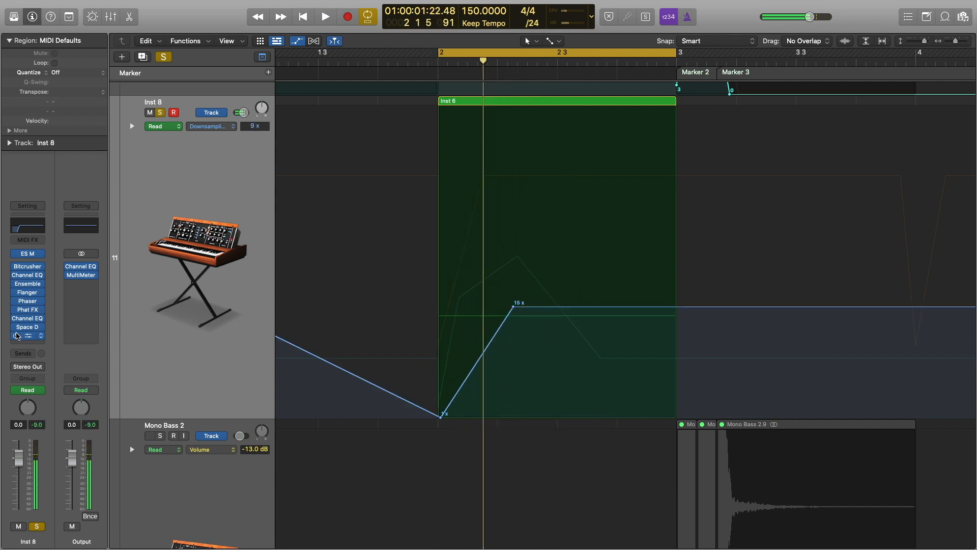
Display the last Bitcrusher's Downsampling automation on Inst 8 and draw a rise from 1x at bar 2 to 10x.
left_click(232, 127)
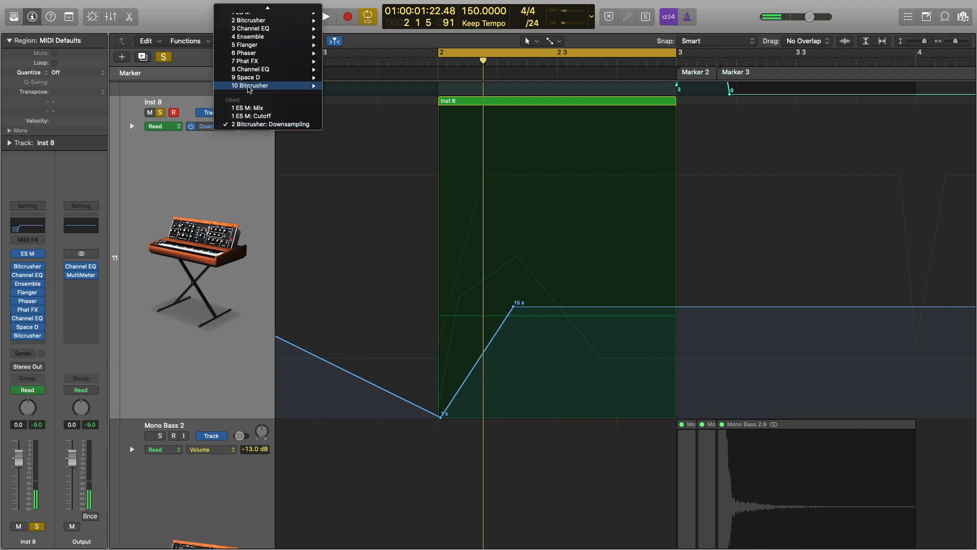
mouse_move(275, 86)
left_click(352, 102)
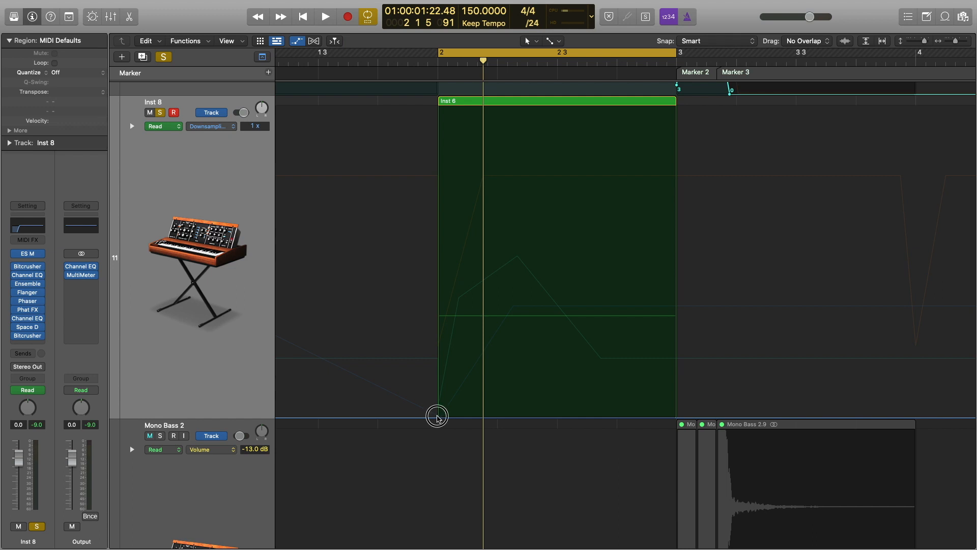
key("space")
left_click_drag(500, 419, 500, 346)
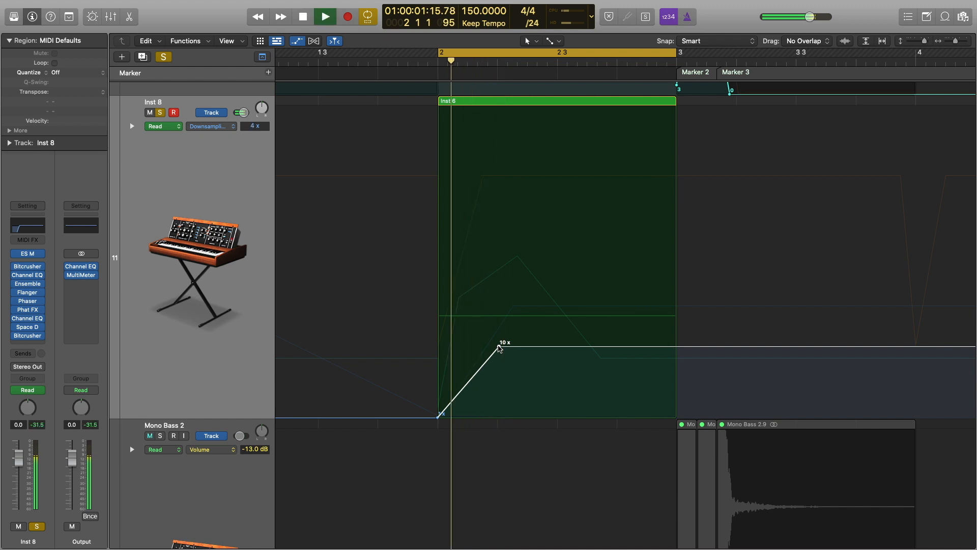
key("space")
key("space")
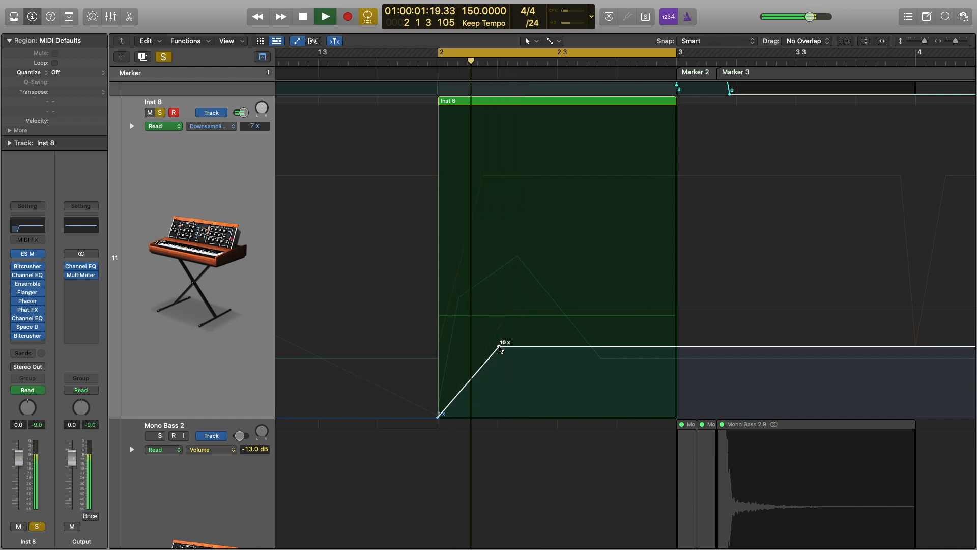
Add a fall back to 1x after the last Bitcrusher's 10x Downsampling peak, audition it and shift the peak slightly earlier.
key("space")
left_click_drag(536, 350, 532, 421)
key("space")
key("space")
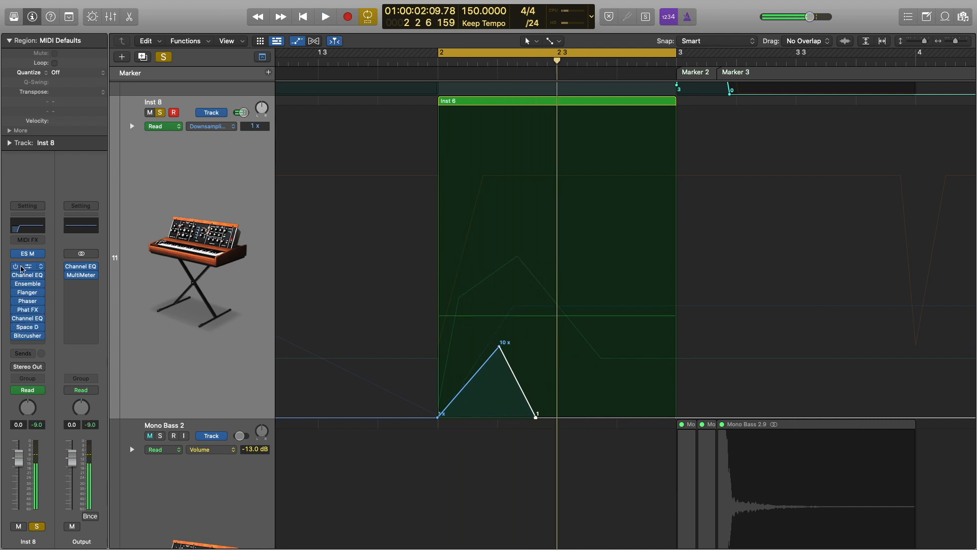
left_click(222, 129)
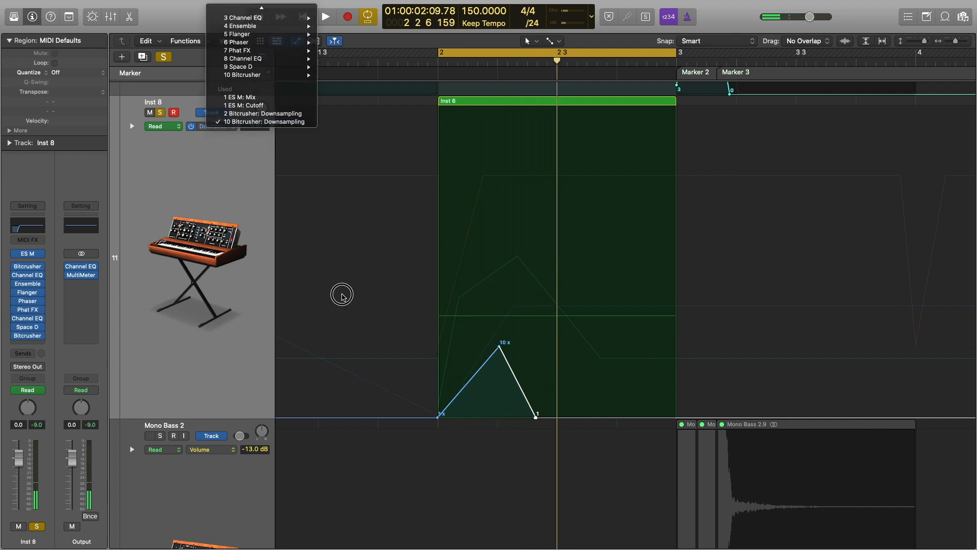
left_click(356, 301)
left_click_drag(499, 350, 488, 346)
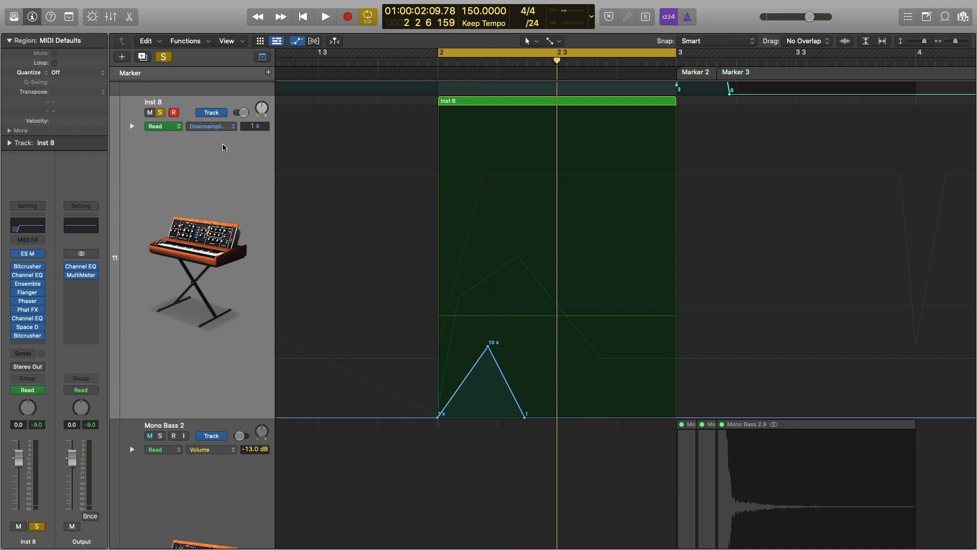
Switch to 2 Bitcrusher: Downsampling automation, move its 15x peak earlier with a fall to 1x after it, and play bar 2.
left_click(224, 128)
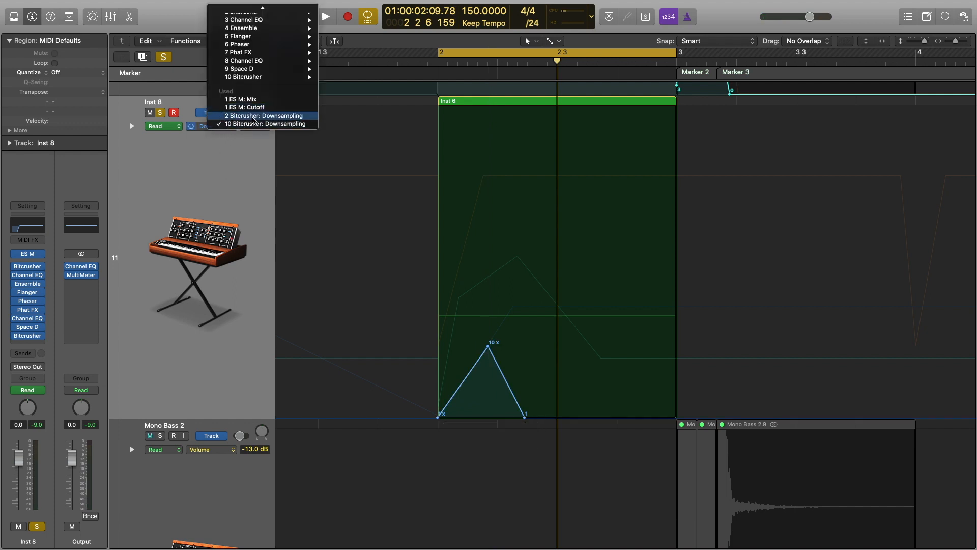
left_click(253, 116)
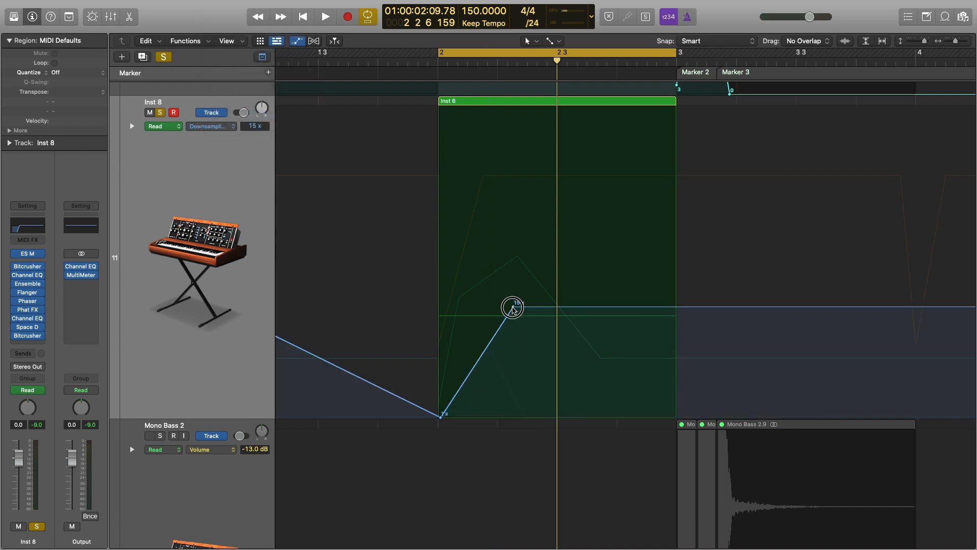
left_click_drag(514, 309, 529, 417)
key("space")
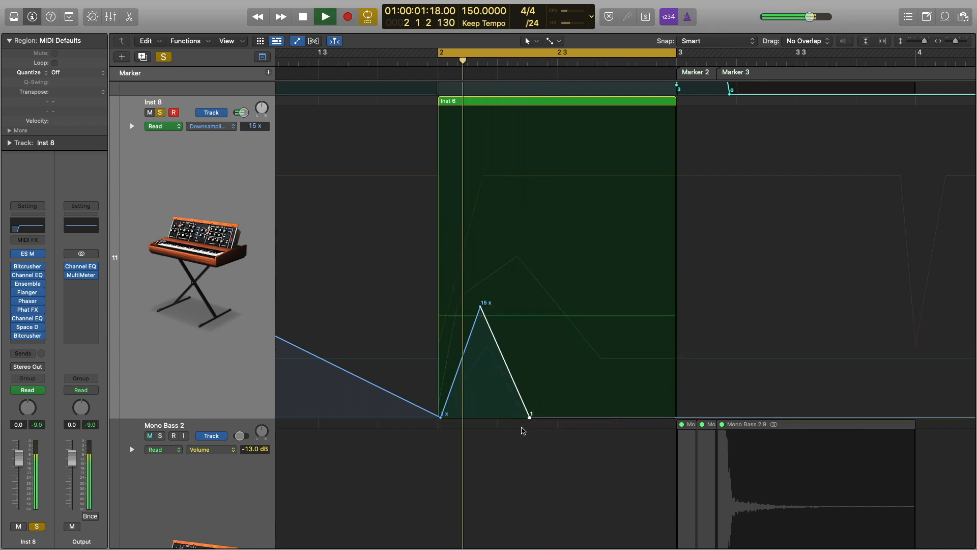
key("space")
key("space")
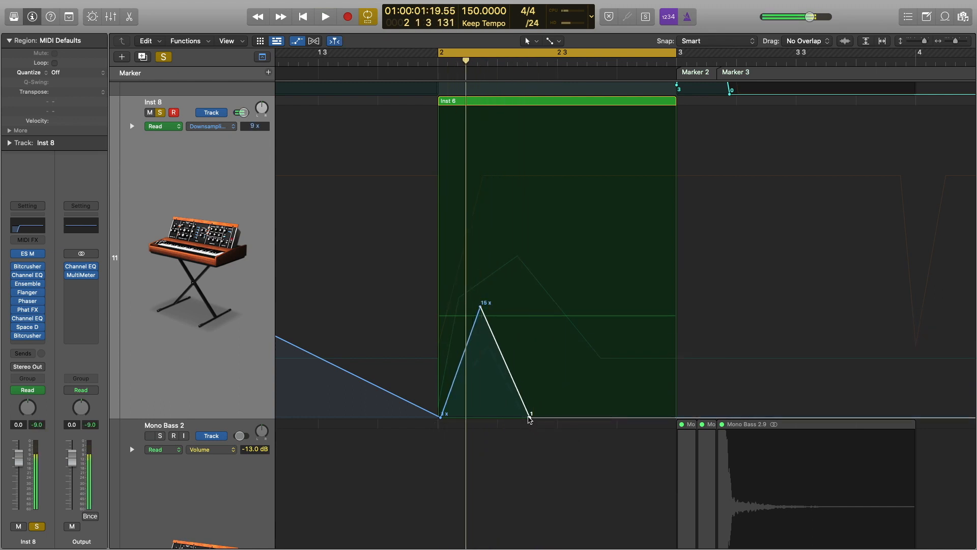
key("space")
key("space")
key("space")
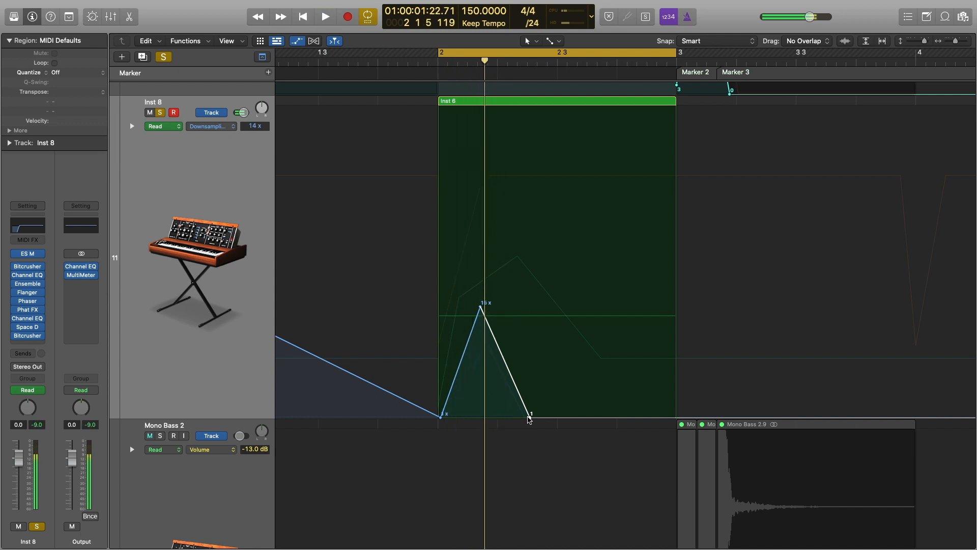
key("space")
key("space")
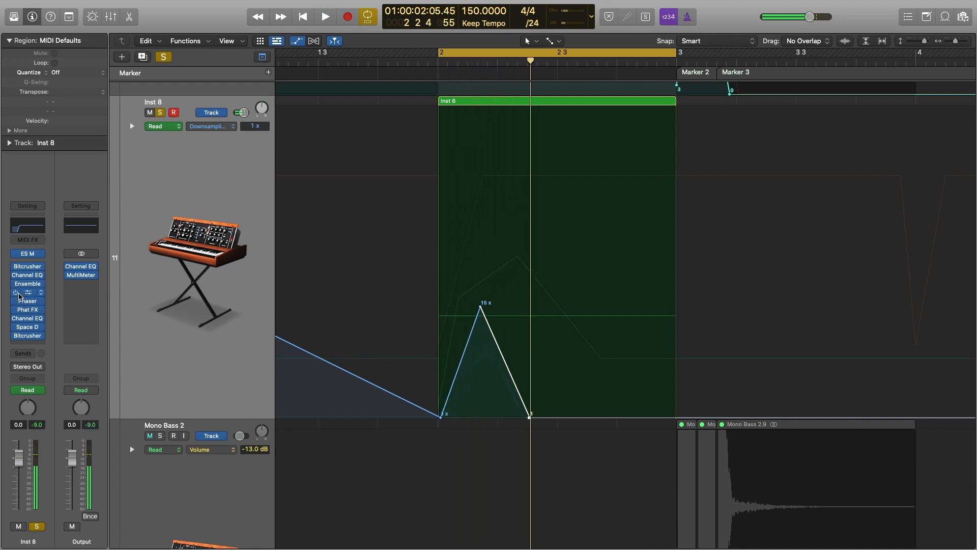
Display ES M Cutoff automation on Inst 8 and reshape bar 2 with points at 68.503, 72.440 and 44.094 %.
left_click(208, 127)
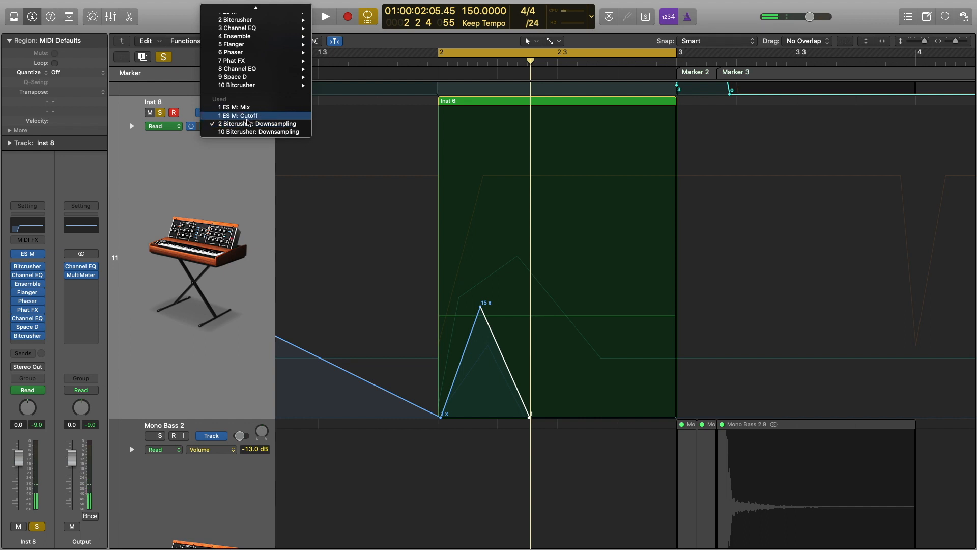
left_click(239, 116)
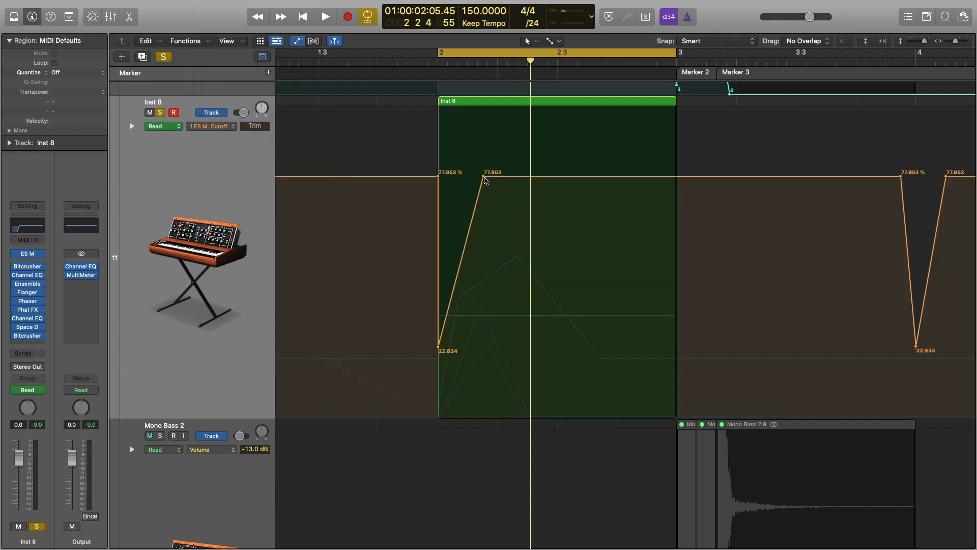
left_click_drag(484, 176, 484, 247)
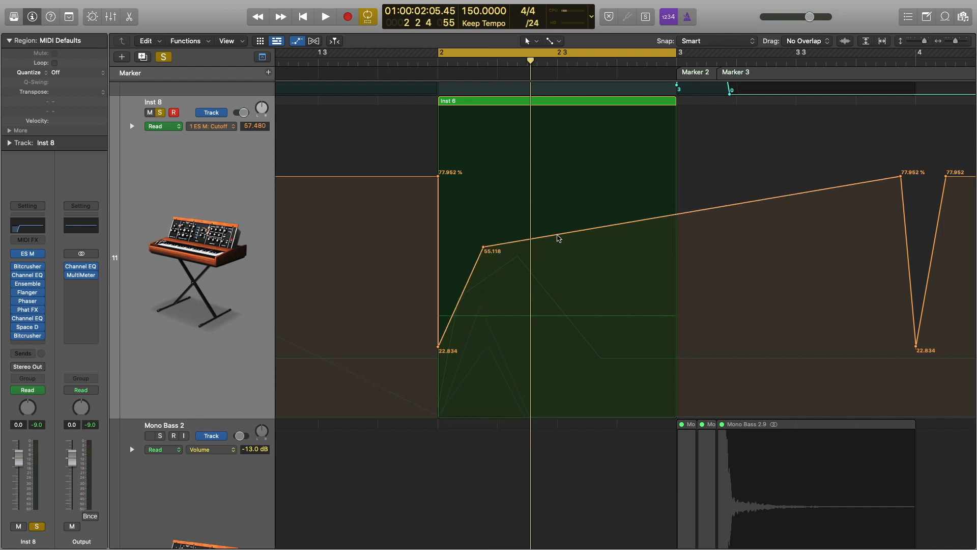
left_click_drag(578, 232, 581, 280)
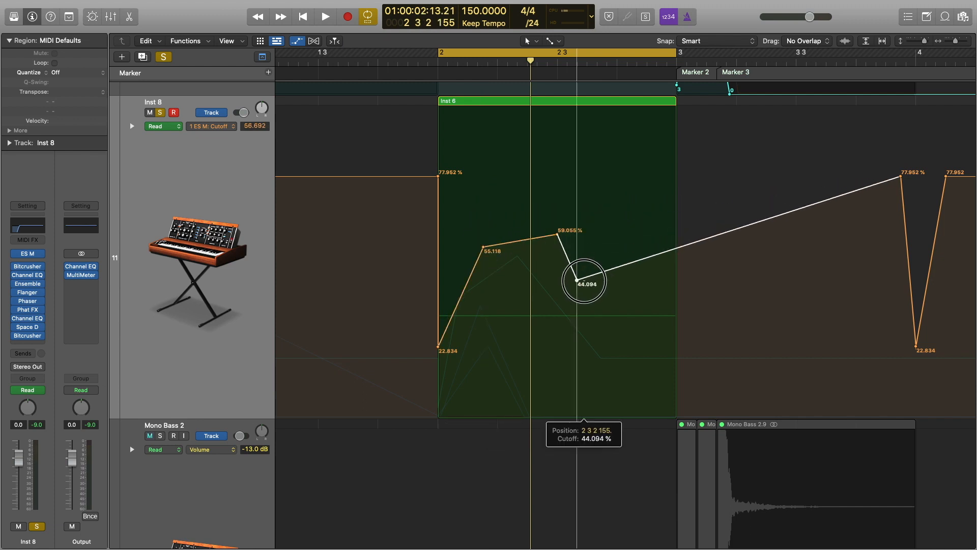
key("space")
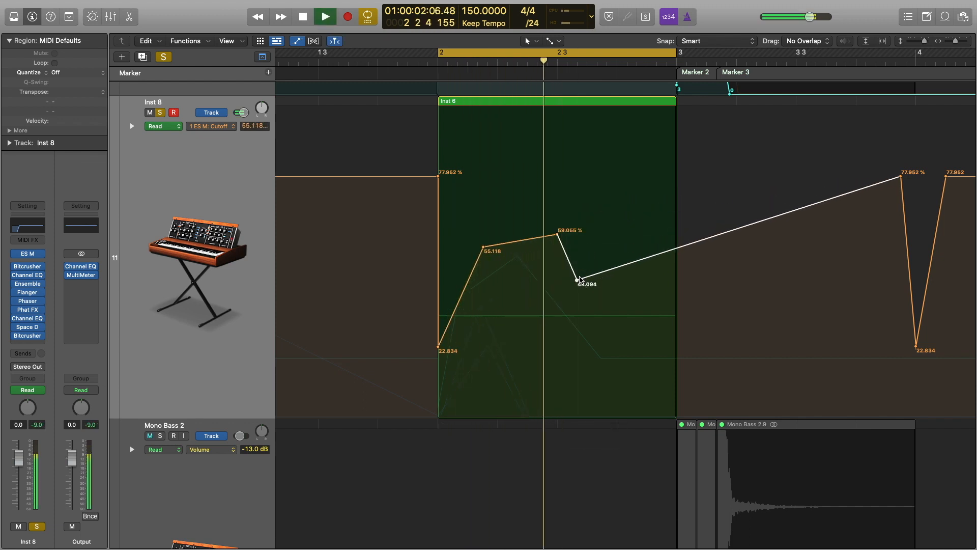
left_click_drag(506, 243, 505, 201)
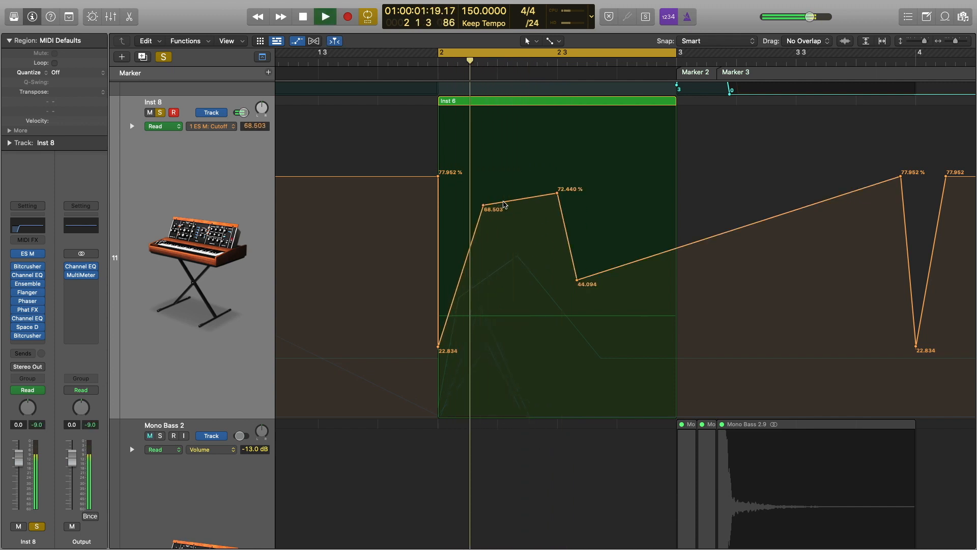
Stop playback, open the Inst 6 region in the Piano Roll and add a high F#6 copy of its note.
key("space")
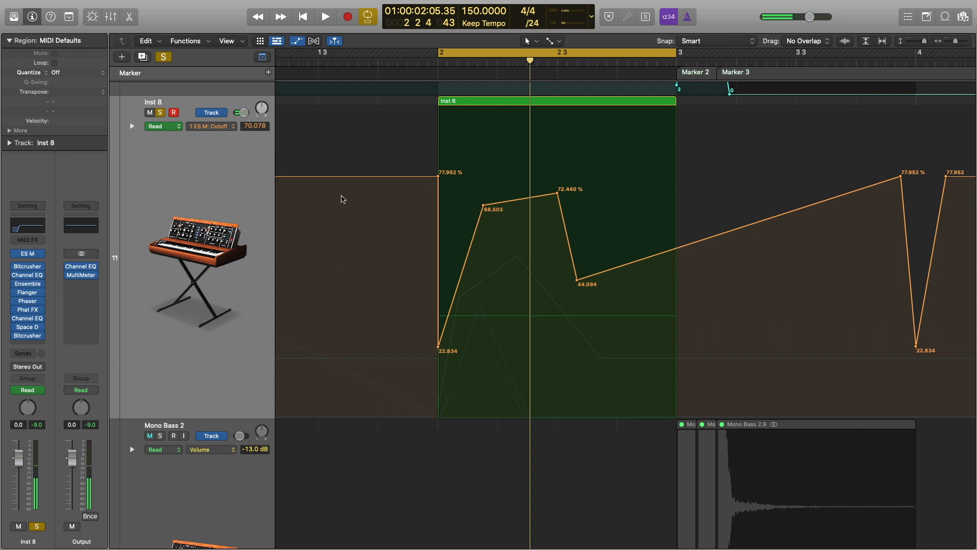
key("a")
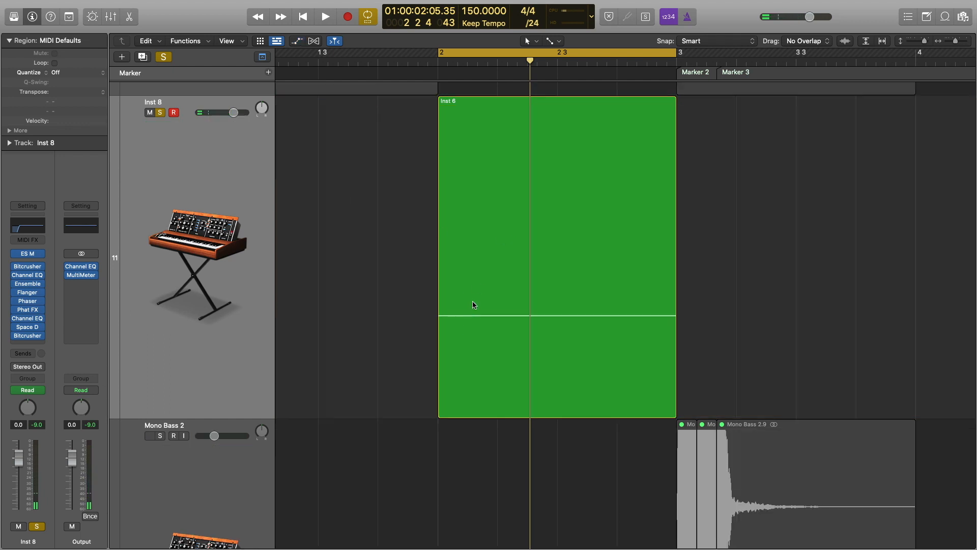
double_click(473, 304)
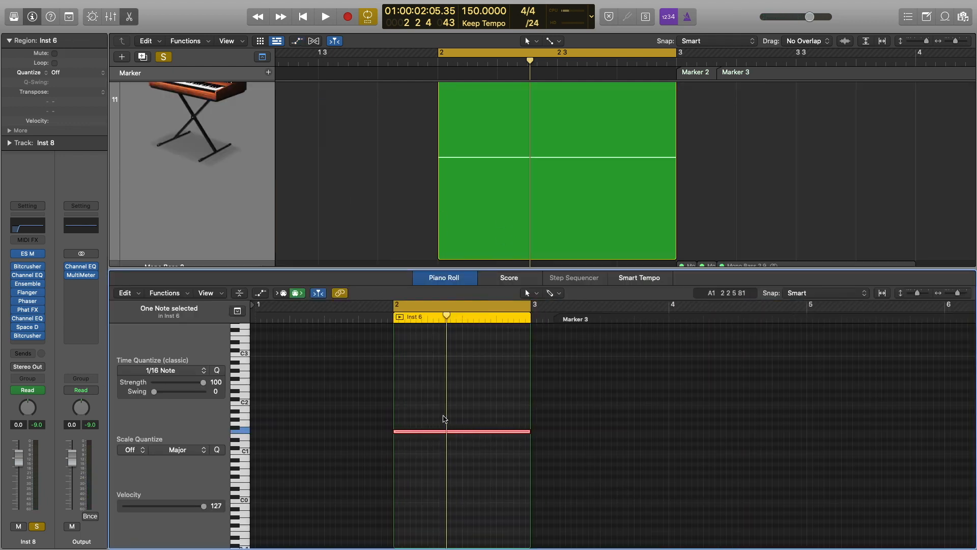
left_click(426, 375)
left_click_drag(434, 371, 418, 319)
scroll(424, 361, "up", 4)
scroll(427, 397, "up", 4)
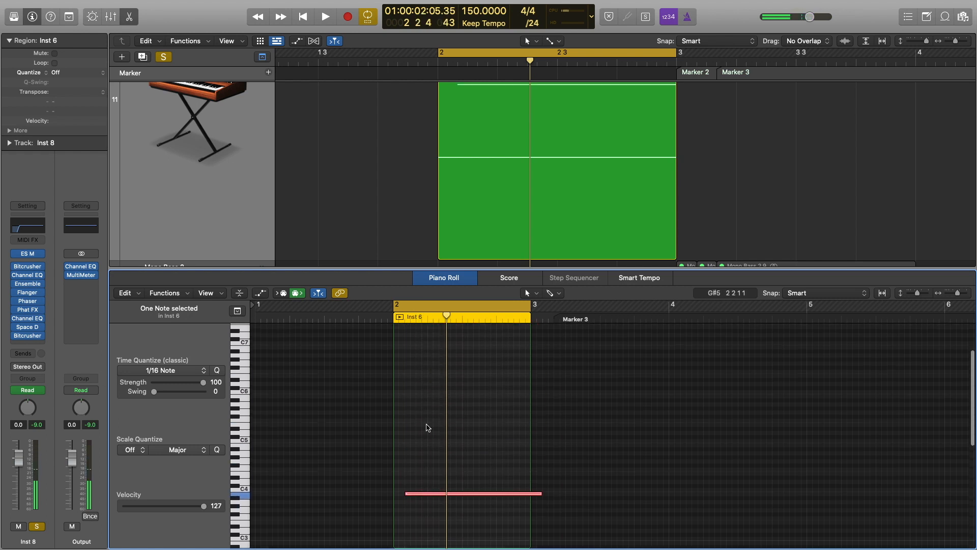
left_click_drag(421, 495, 421, 369)
Check the ES M settings on Inst 8 and audition bar 2 with the added high note.
left_click(28, 254)
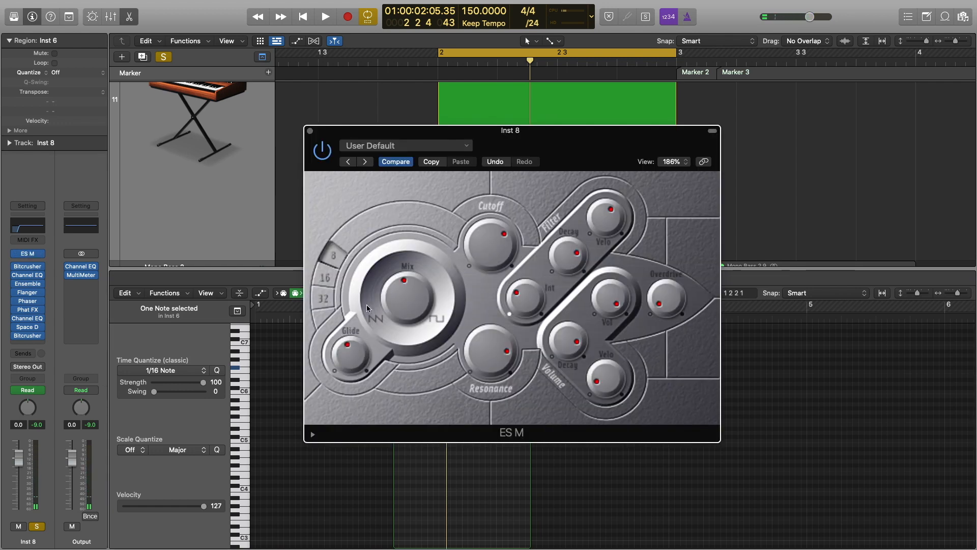
left_click(311, 131)
key("space")
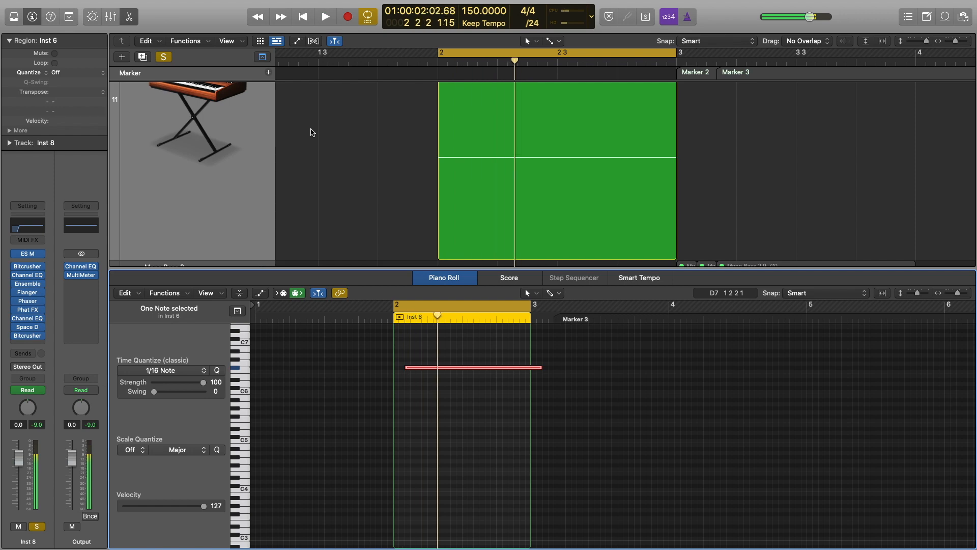
key("space")
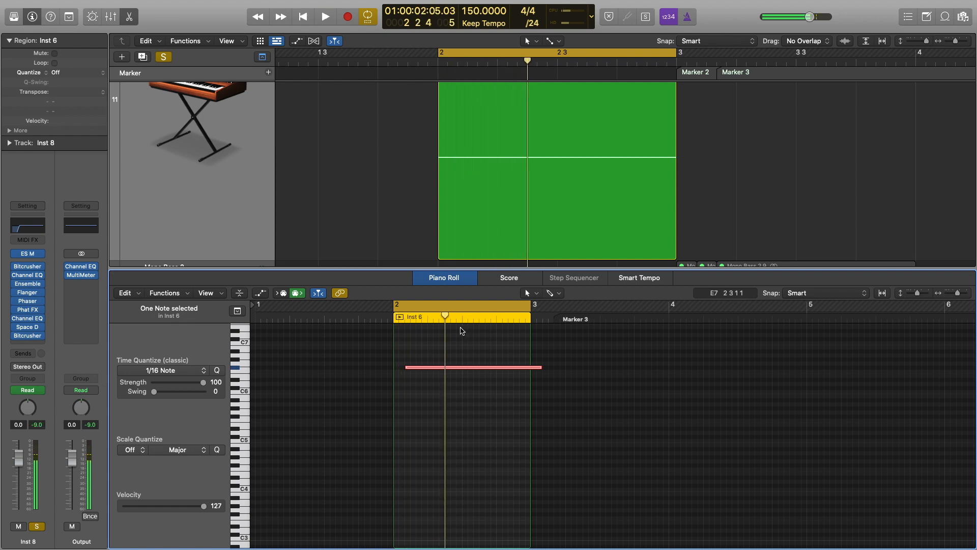
key("space")
key("space")
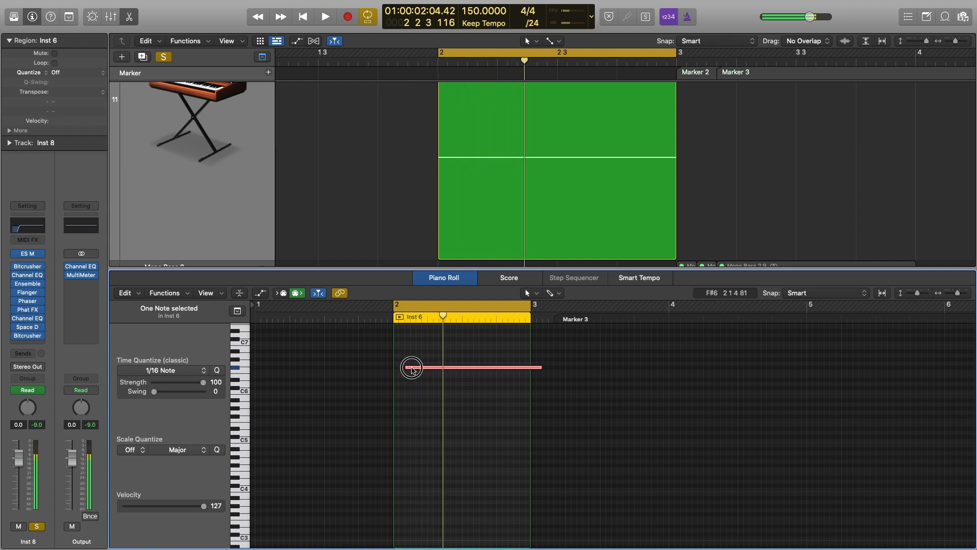
Align the F#6 note with 2 1 1 1, trim its start slightly inward and audition the result.
left_click_drag(412, 370, 404, 368)
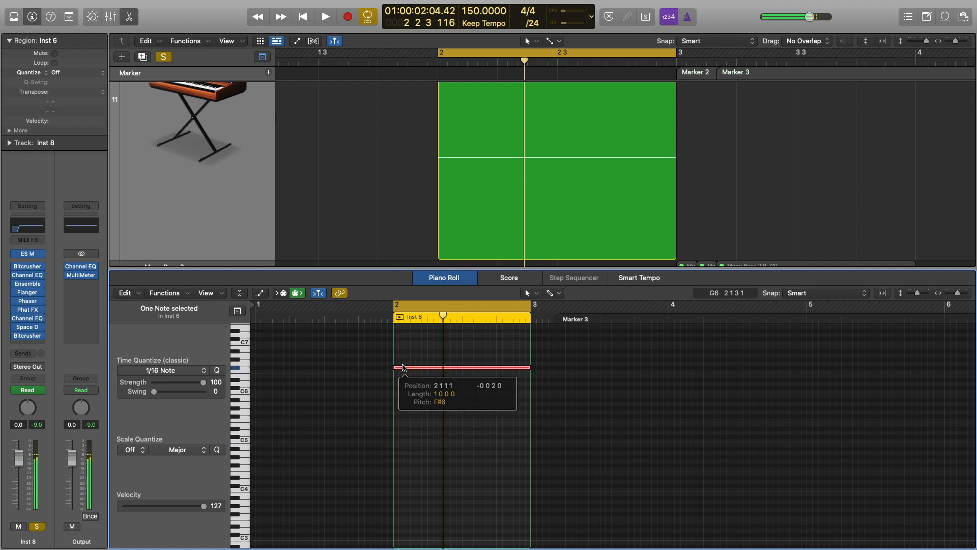
scroll(403, 364, "right", 10)
scroll(403, 363, "up", 8)
scroll(402, 362, "left", 5)
scroll(402, 363, "up", 5)
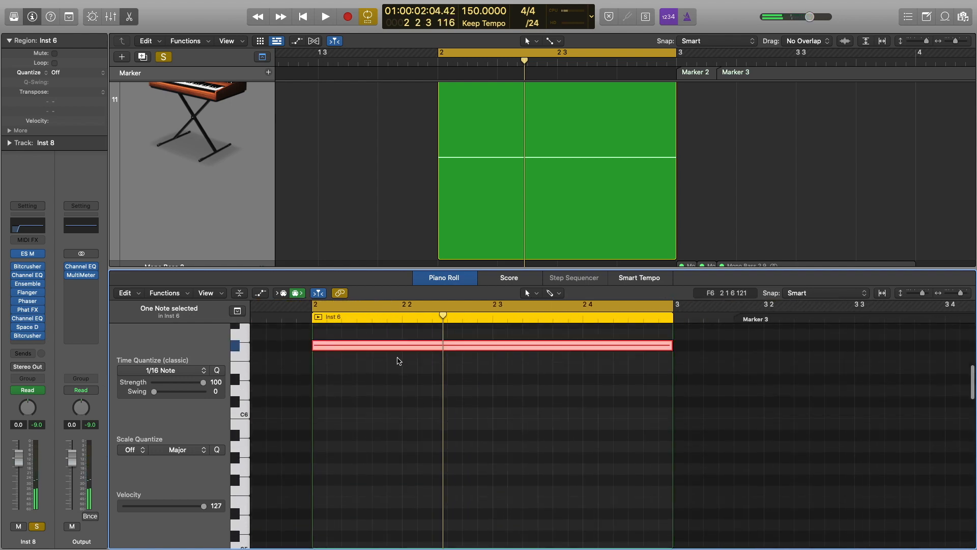
left_click_drag(315, 346, 319, 345)
key("space")
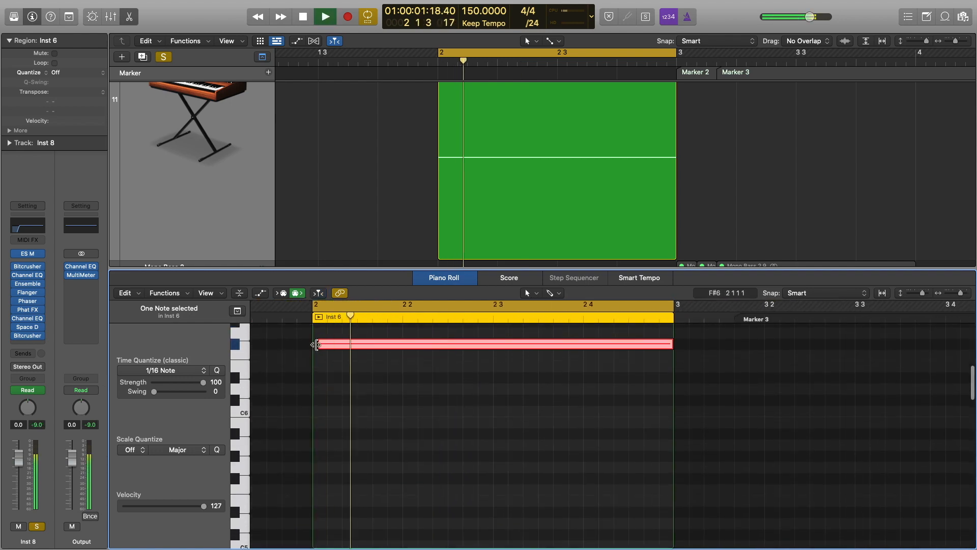
scroll(316, 344, "left", 1)
key("space")
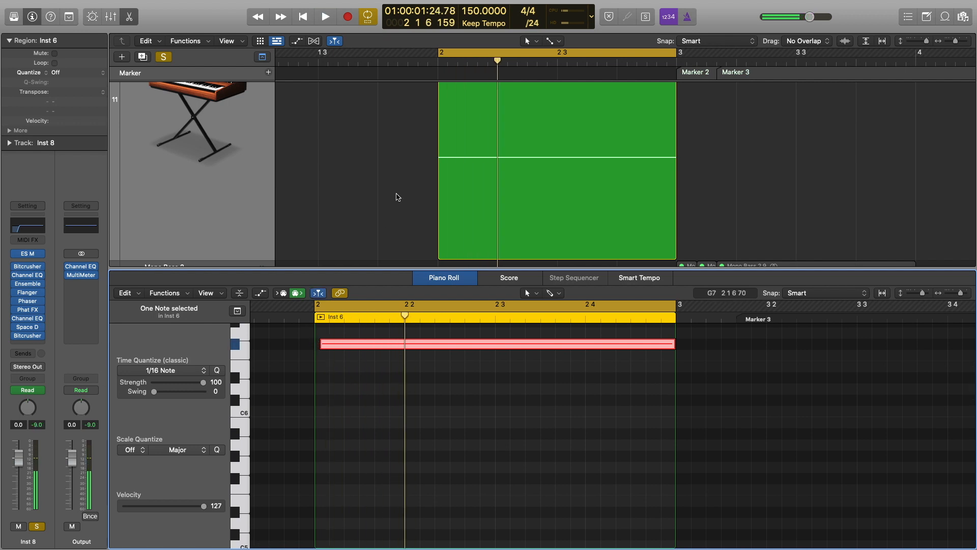
Turn off cycle mode and play the beginning of bar 2 several times from just before it.
key("c")
key("space")
key("space")
left_click(432, 62)
key("space")
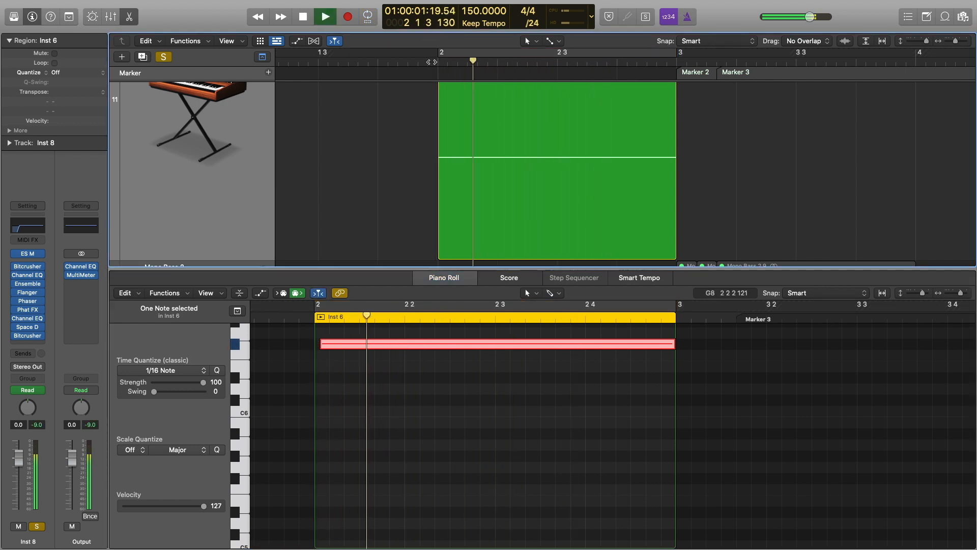
key("space")
left_click(430, 62)
key("space")
key("space")
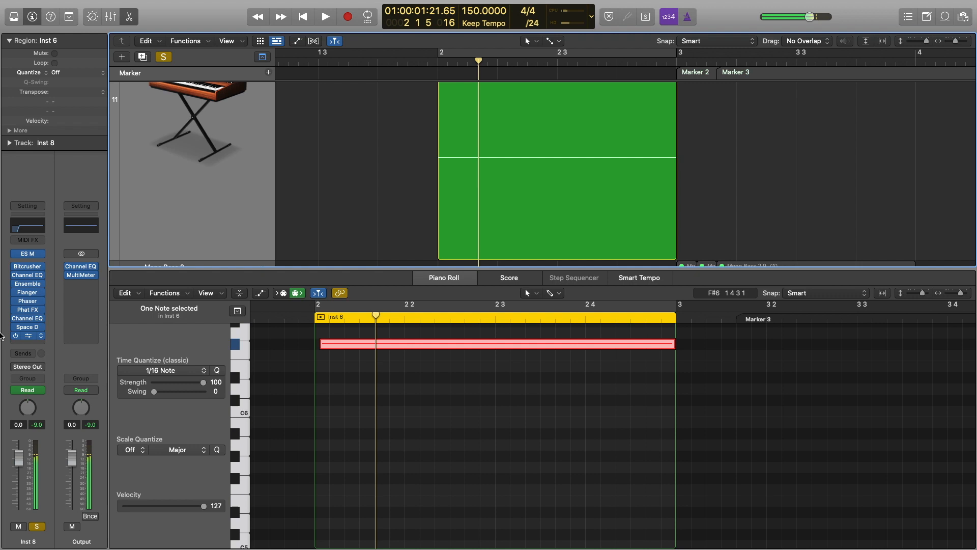
Watch the last Bitcrusher's Downsampling on Inst 8 while playing bar 2.
left_click(29, 338)
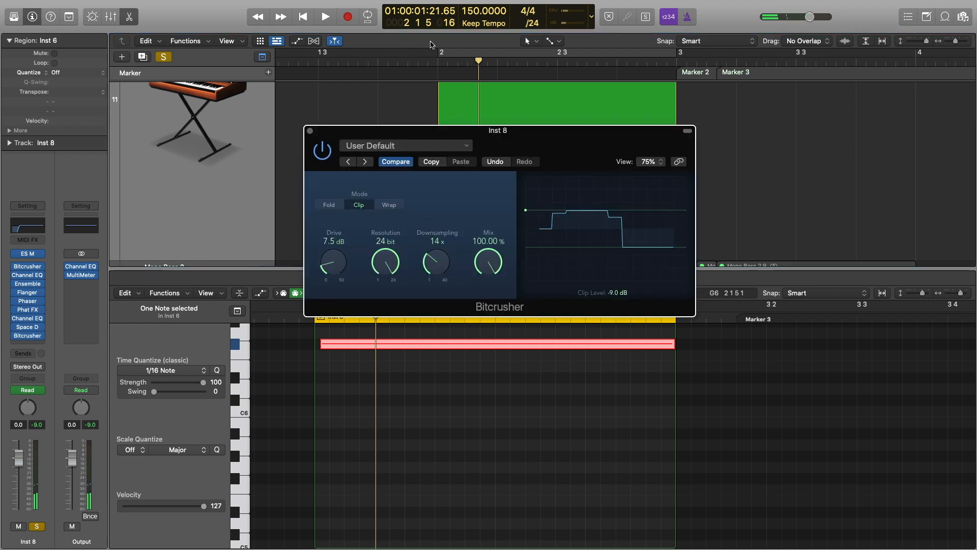
left_click(432, 62)
key("space")
key("space")
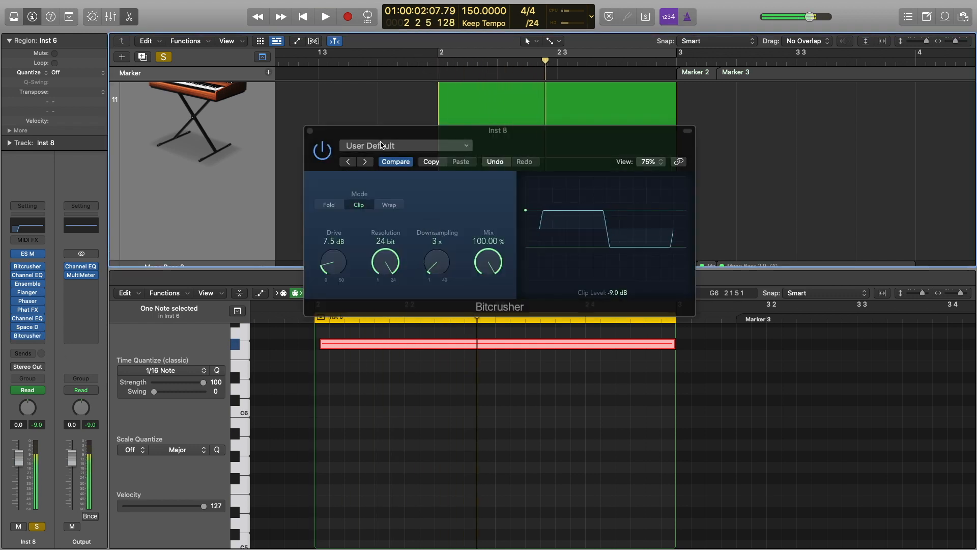
left_click(310, 132)
Display the last Bitcrusher's Downsampling automation on Inst 8 and raise its peak in bar 2 to 25x.
key("a")
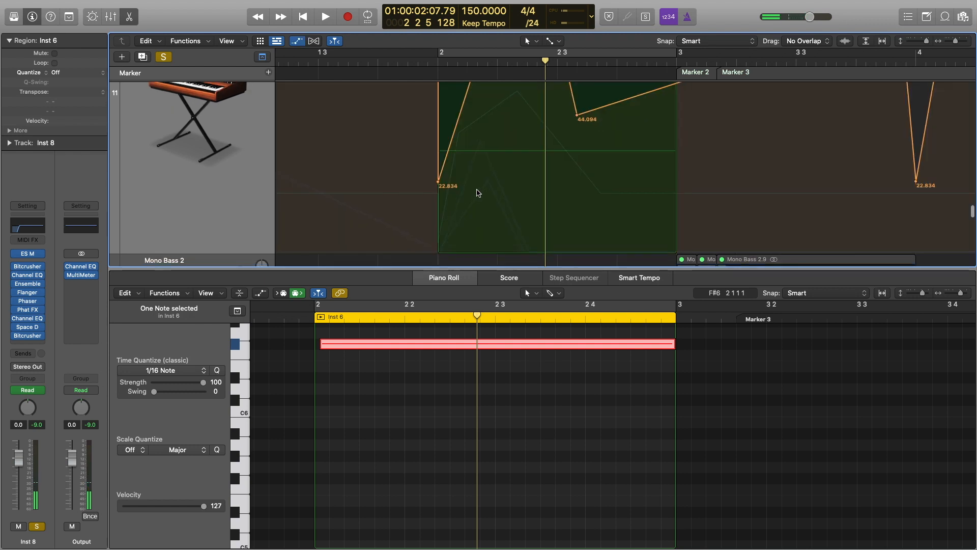
scroll(178, 170, "up", 3)
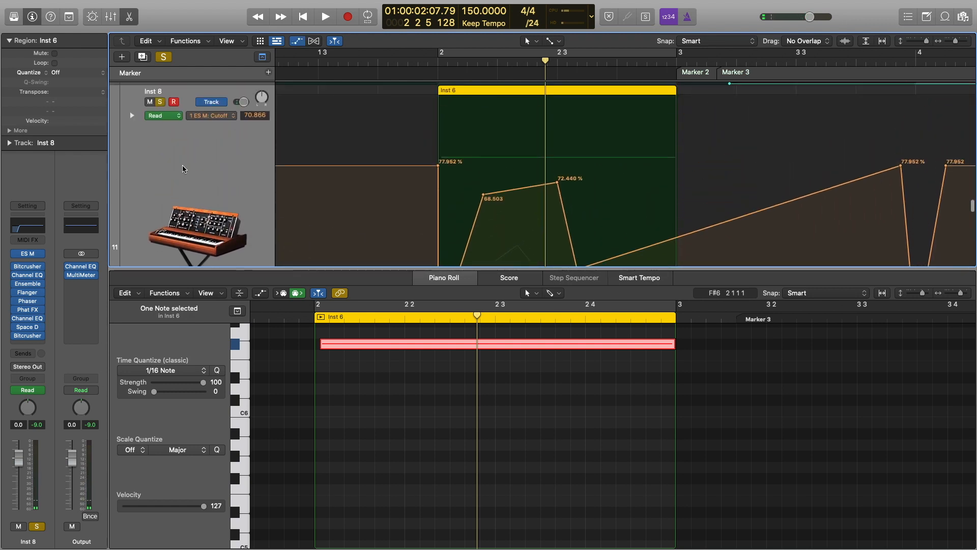
left_click(221, 119)
left_click(247, 130)
scroll(508, 193, "down", 4)
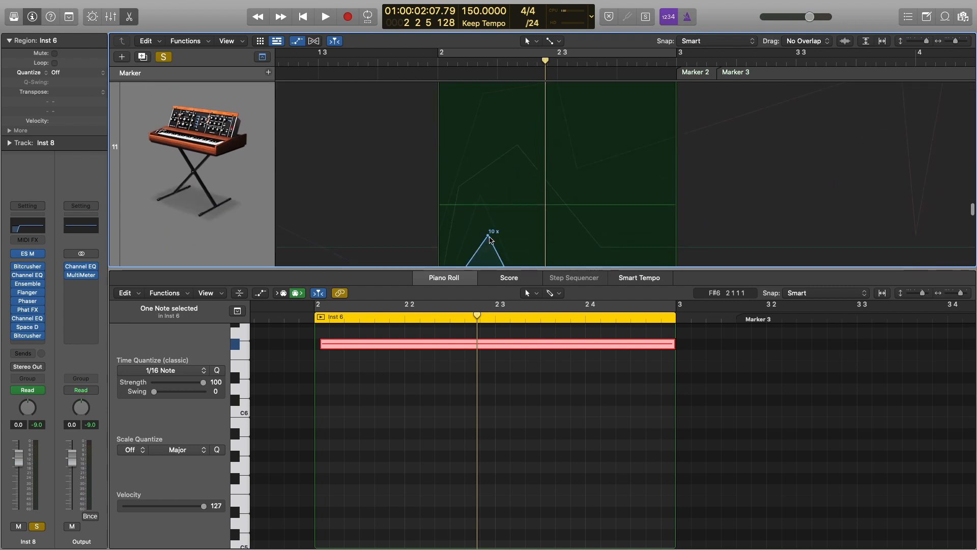
left_click_drag(491, 240, 489, 116)
Audition the 25x Downsampling peak repeatedly from just before bar 2.
key("space")
key("space")
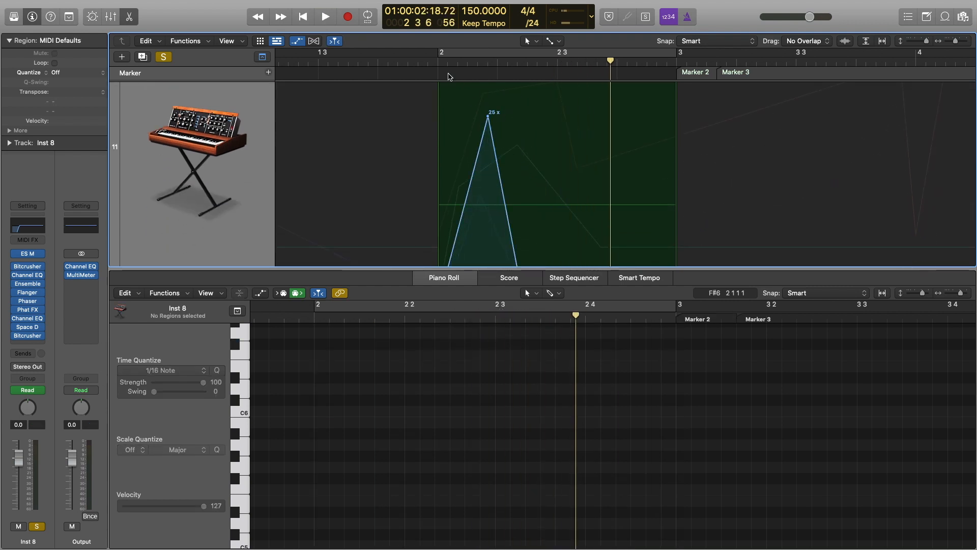
left_click(428, 60)
key("space")
key("space")
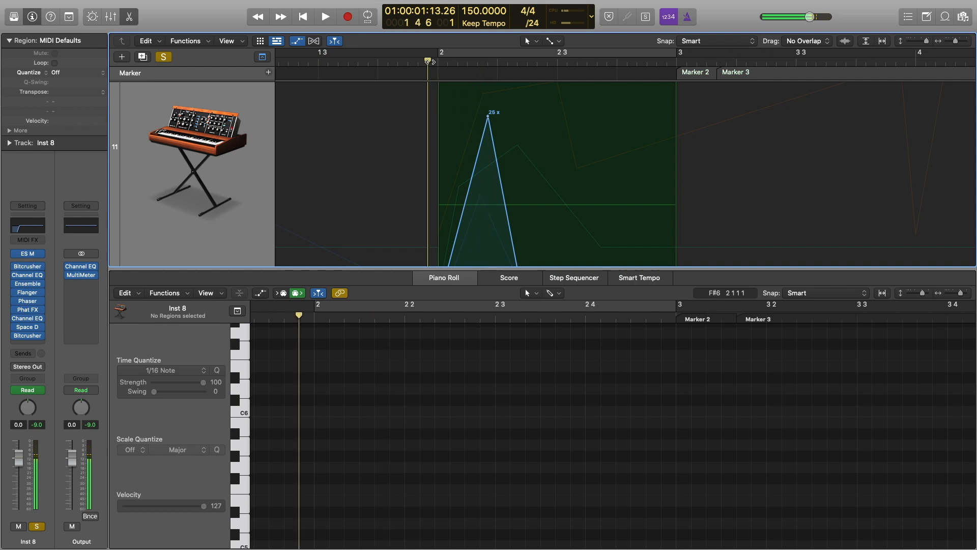
key("space")
key("space")
left_click(430, 62)
key("space")
key("space")
left_click(430, 61)
key("space")
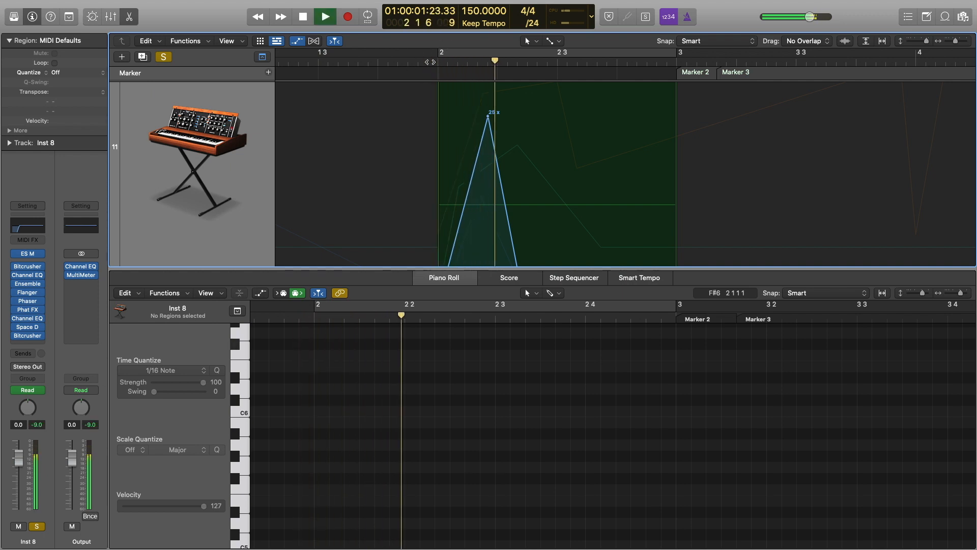
key("space")
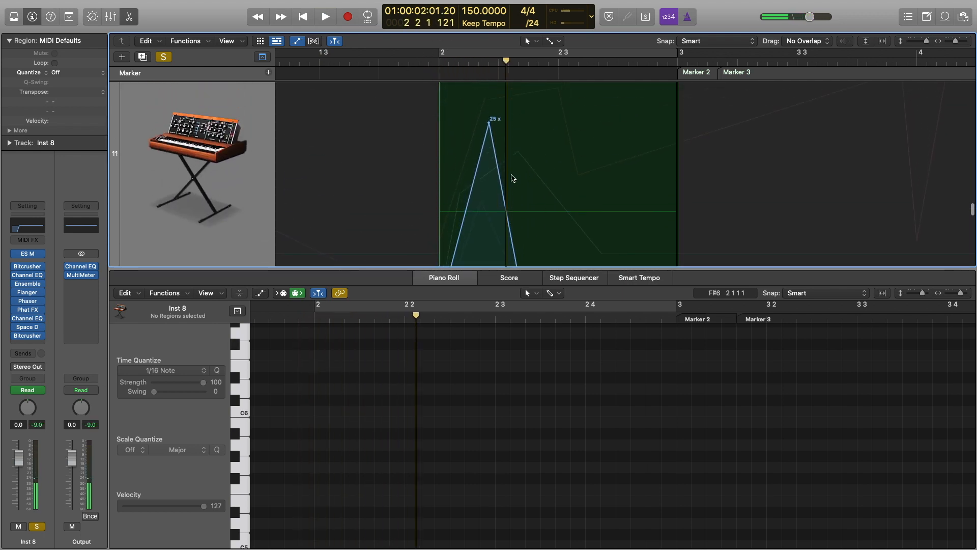
Add a 23x Downsampling point shortly before the 25x peak to steepen the rise, and audition bar 2.
left_click_drag(475, 182, 457, 131)
key("space")
left_click(430, 62)
key("space")
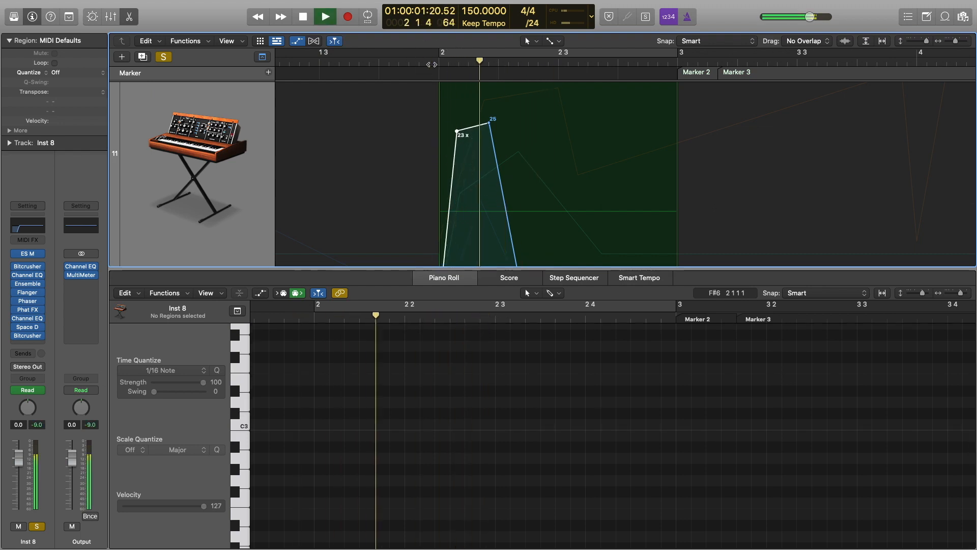
key("space")
left_click(432, 65)
key("space")
key("space")
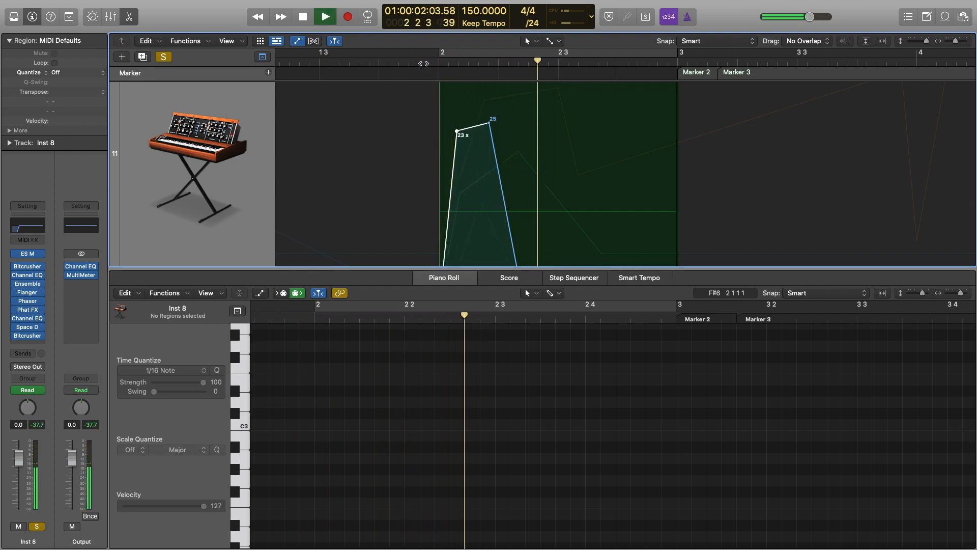
left_click(423, 64)
key("space")
Raise the final 1x Downsampling point to 16x and move it past beat 3 of bar 2, and close the Piano Roll.
scroll(539, 181, "down", 3)
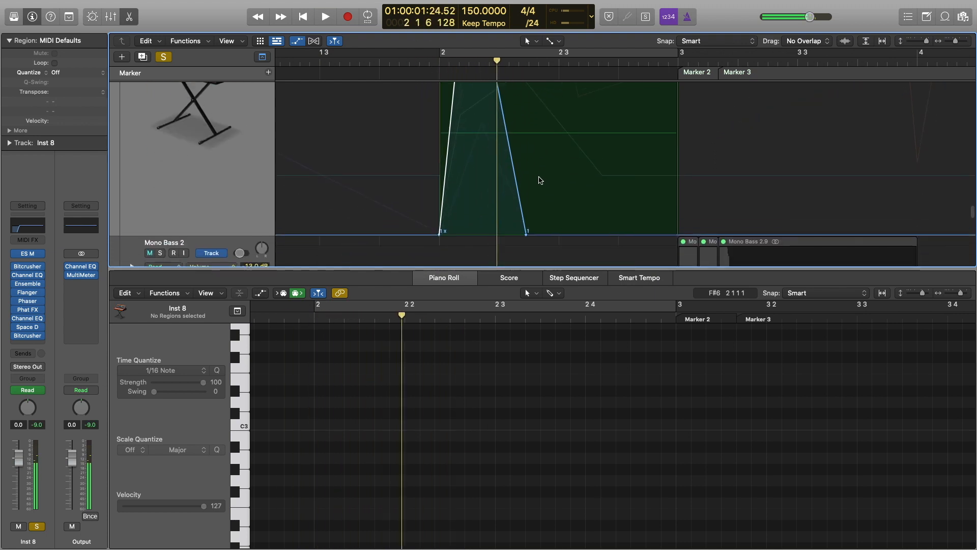
scroll(540, 259, "up", 4)
scroll(540, 260, "down", 5)
left_click_drag(526, 220, 602, 102)
scroll(585, 155, "up", 4)
key("p")
key("p")
key("p")
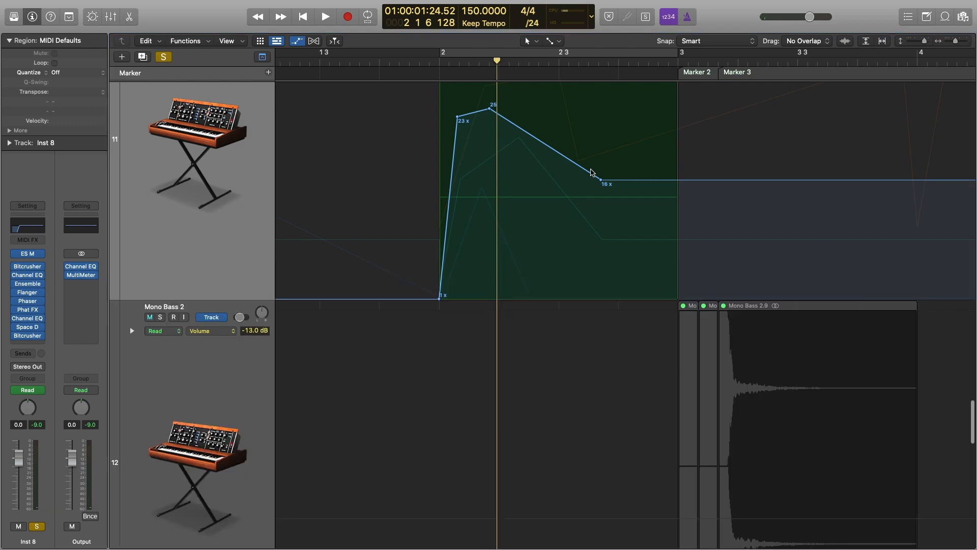
key("z")
key("z")
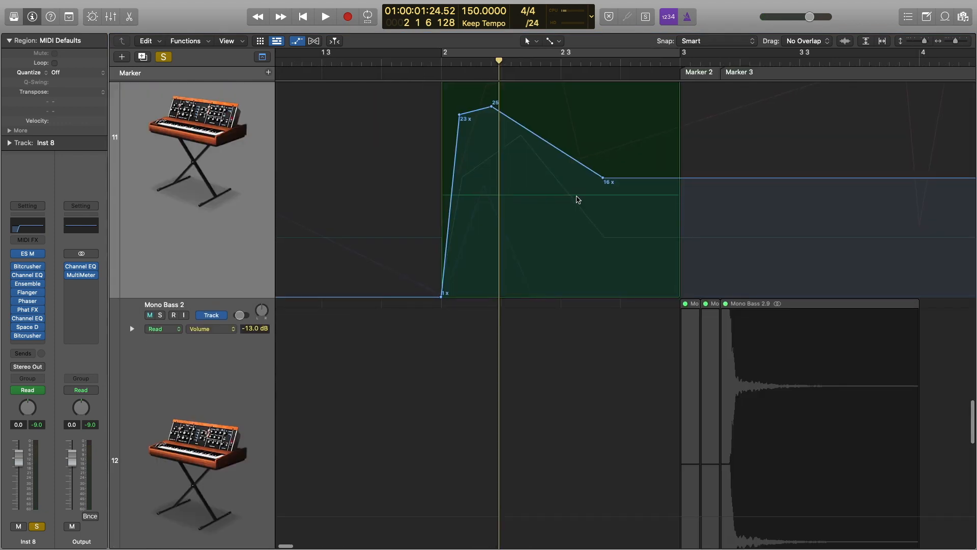
Play bar 2 from its start to hear the reshaped Downsampling curve.
left_click(437, 65)
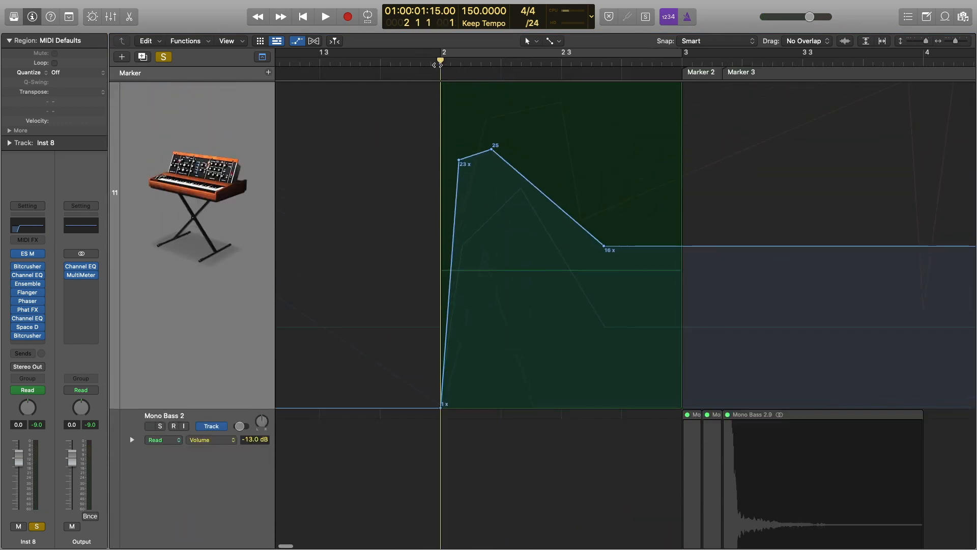
key("space")
left_click(437, 65)
left_click(437, 65)
left_click(437, 65)
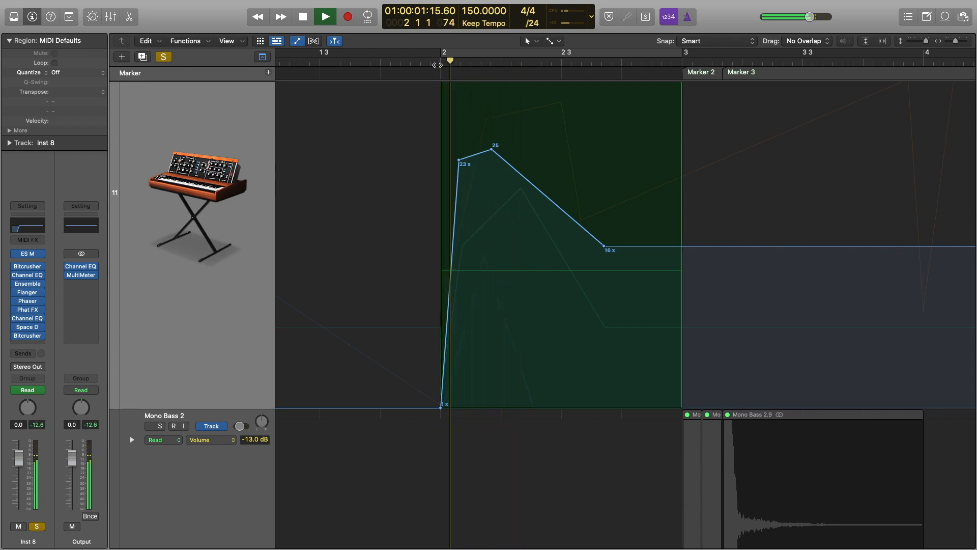
left_click(437, 65)
key("space")
Bounce the Inst 6 region in place to a new track as Inst 6_bip, leaving the source and with Normalize on.
scroll(461, 136, "down", 5)
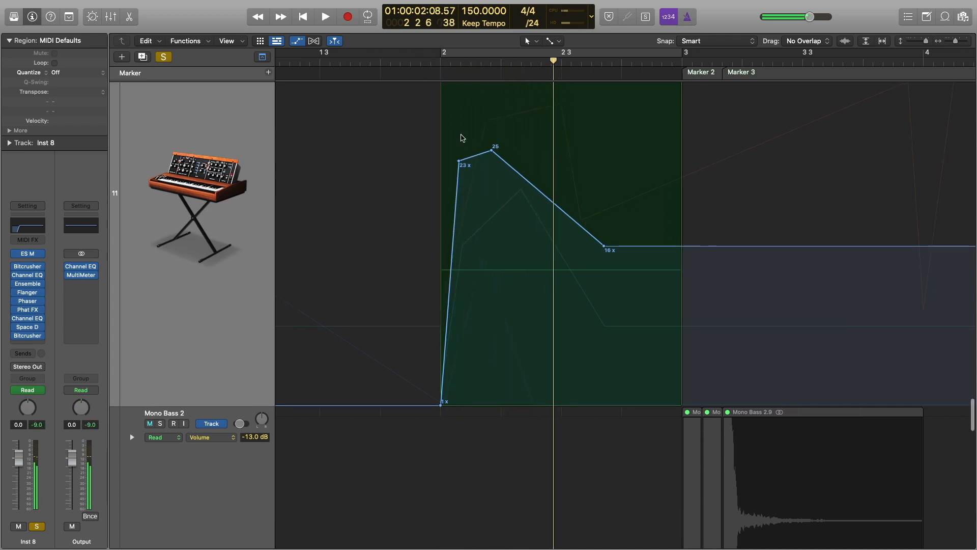
scroll(462, 137, "left", 2)
scroll(463, 136, "up", 3)
scroll(464, 141, "up", 3)
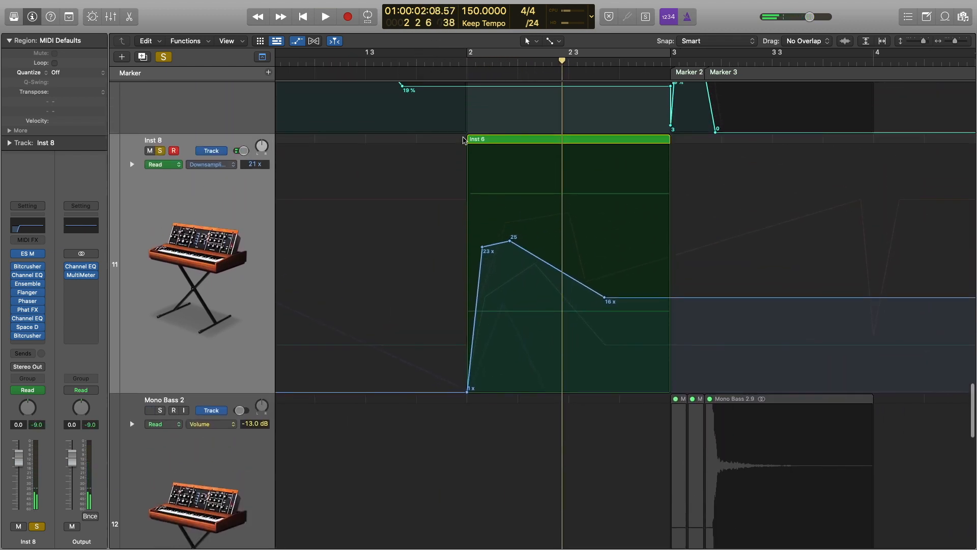
right_click(510, 144)
left_click(531, 148)
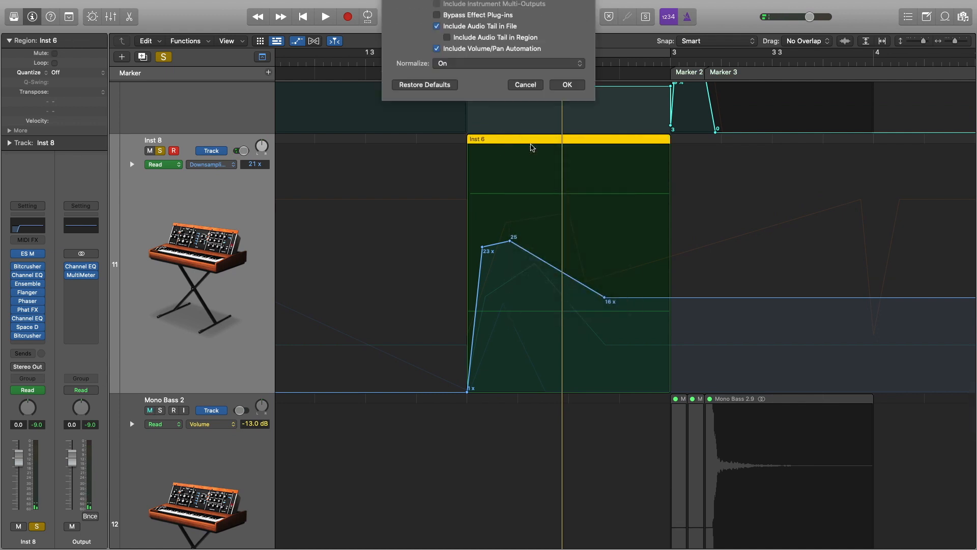
left_click(564, 187)
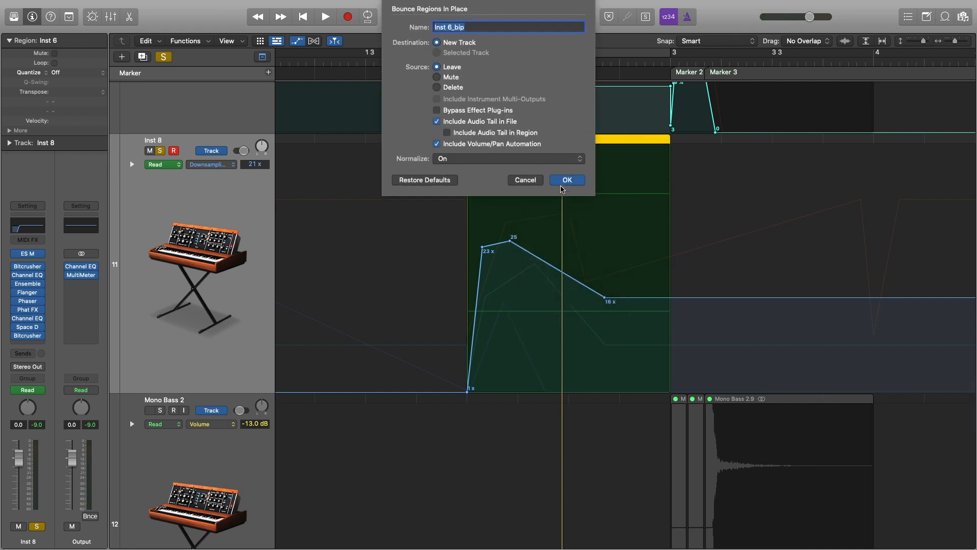
scroll(563, 188, "right", 3)
scroll(540, 204, "down", 4)
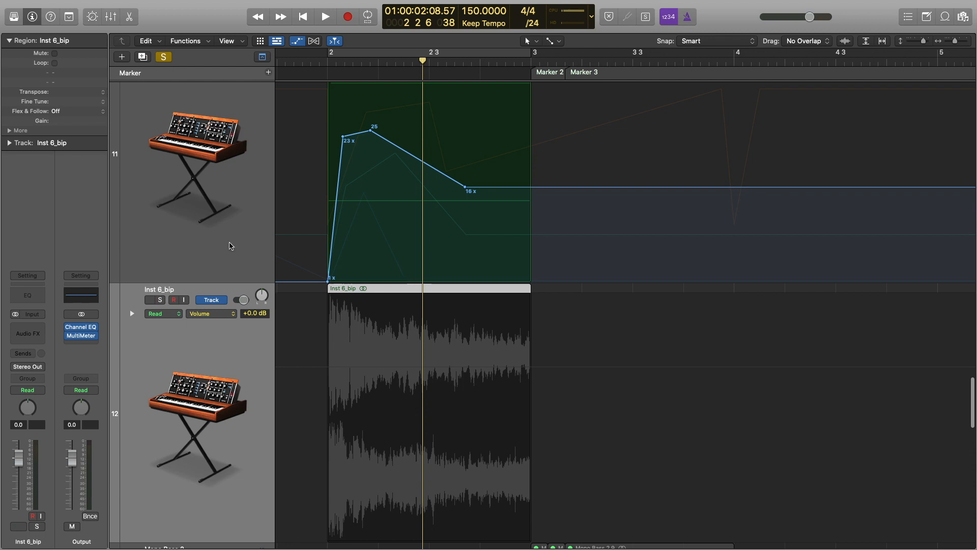
Mute the Inst 8 track with its solo off, hide track automation, and solo the Inst 6_bip track.
scroll(171, 201, "up", 4)
left_click(160, 131)
left_click(150, 131)
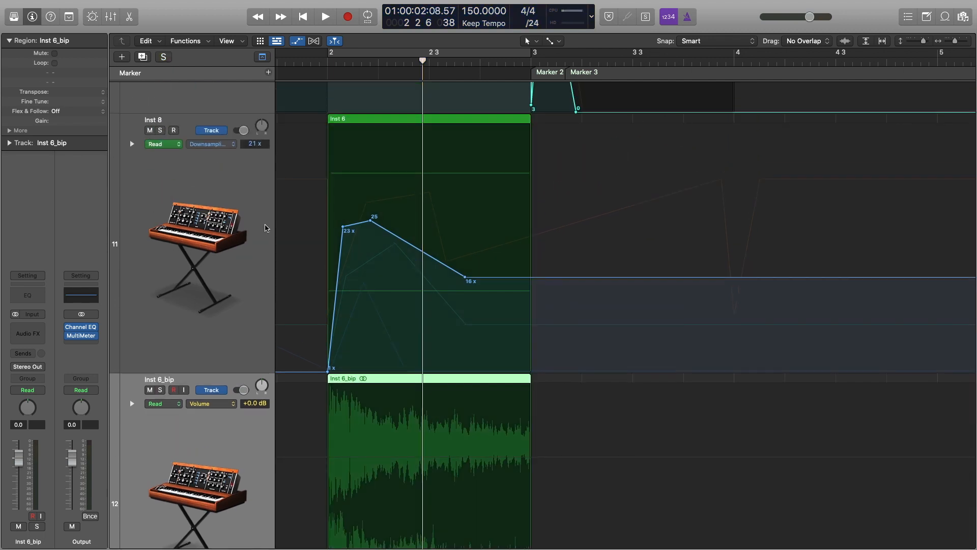
key("a")
key("s")
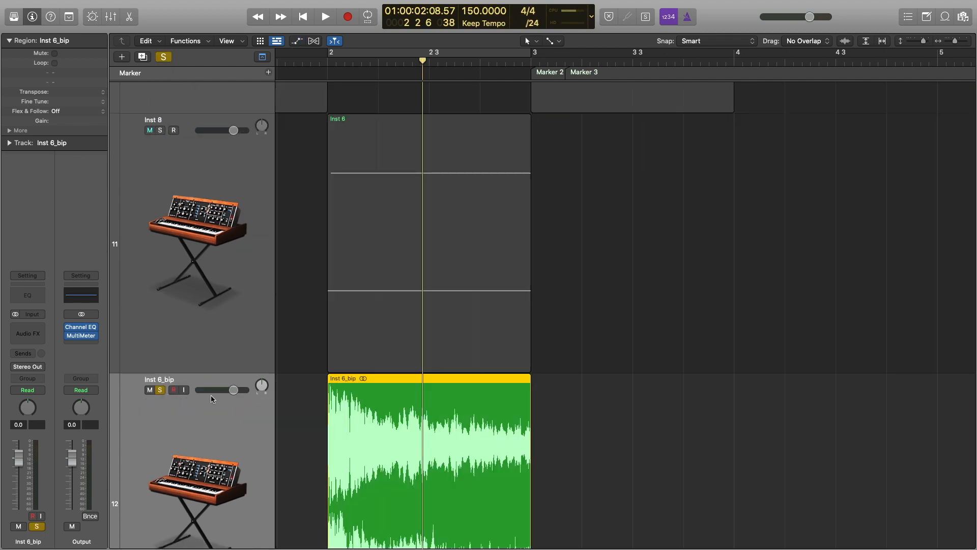
Lower the Inst 6_bip track volume to about -10.2 dB and audition the bounced audio repeatedly from the start of bar 2.
left_click_drag(218, 389, 196, 390)
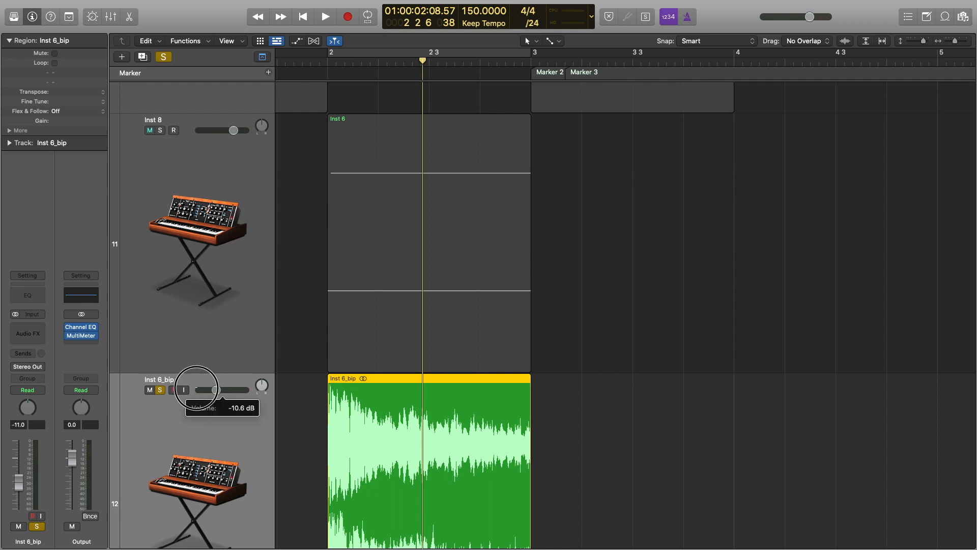
left_click(328, 59)
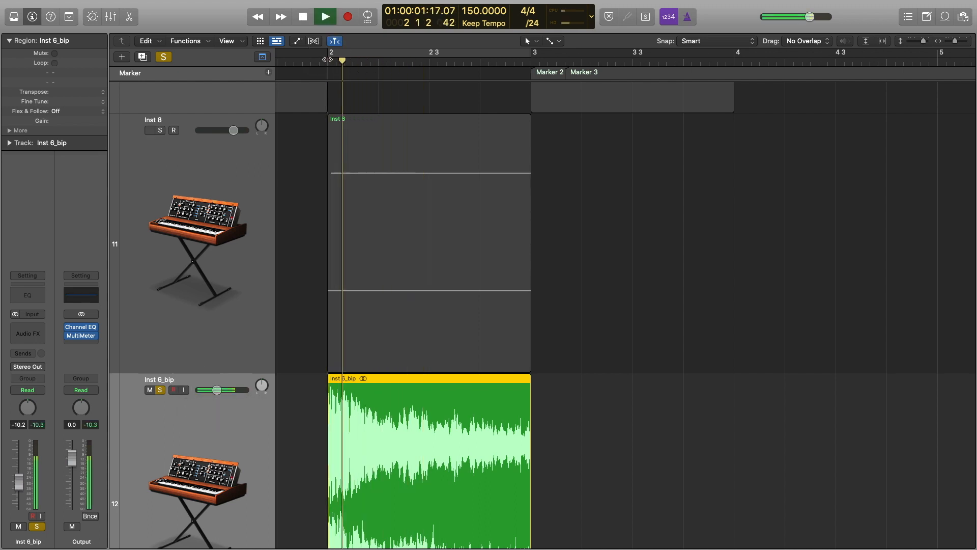
left_click(327, 59)
left_click(327, 60)
left_click(327, 60)
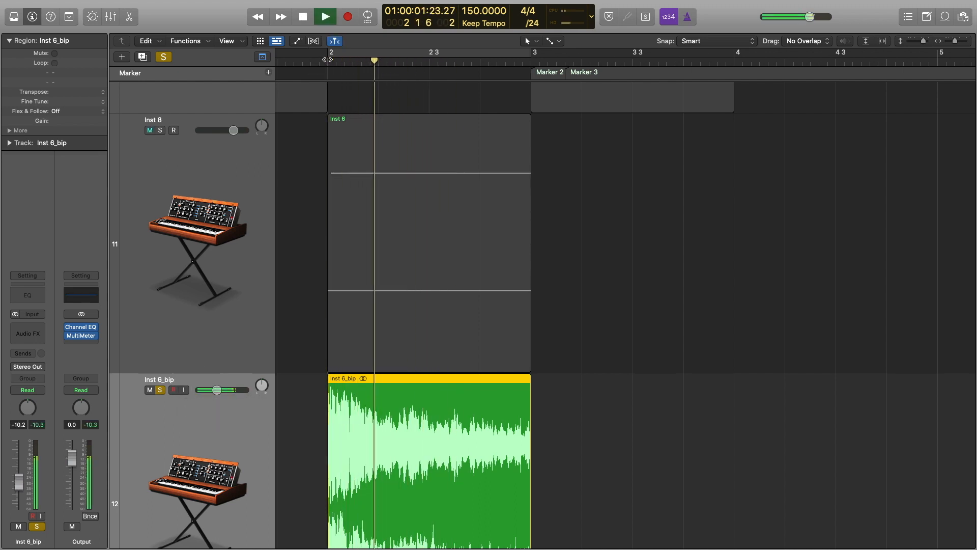
left_click(328, 60)
left_click(327, 60)
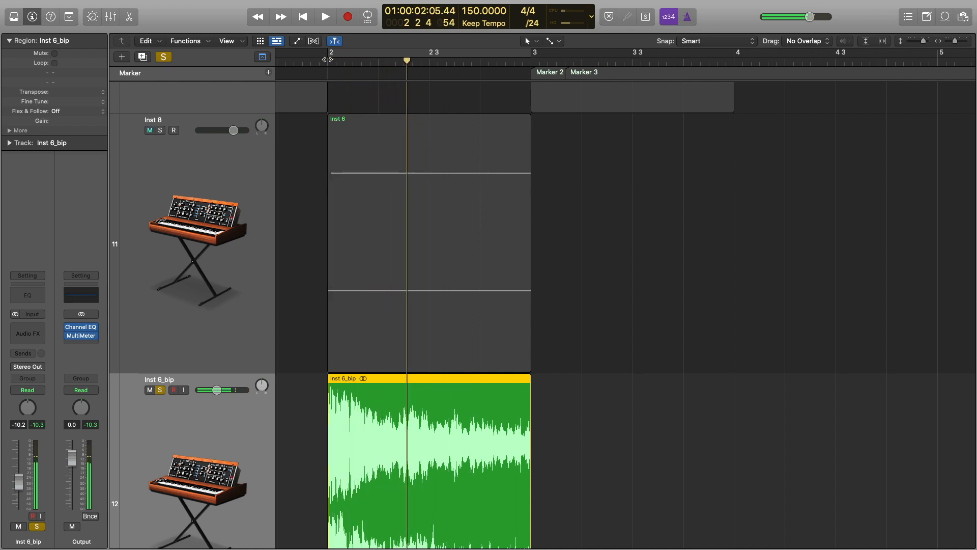
left_click(328, 59)
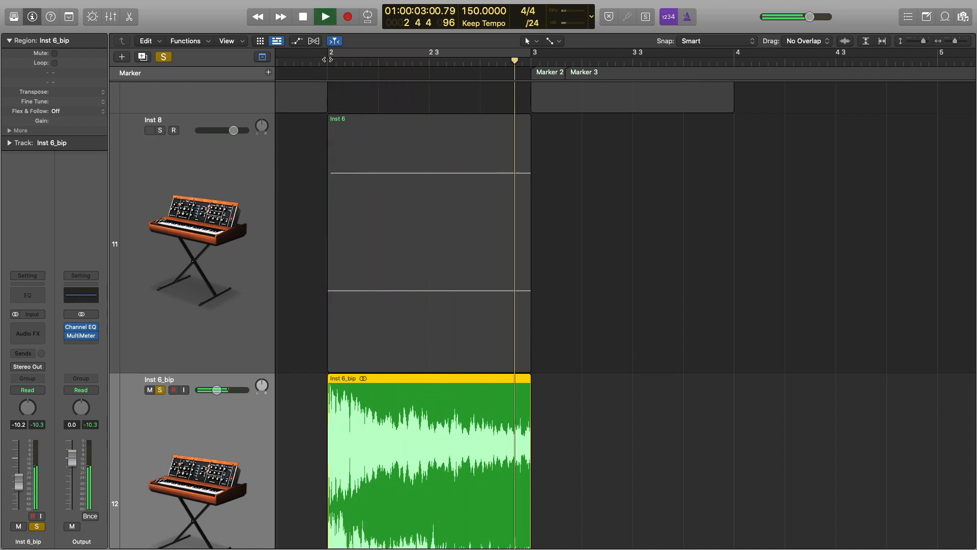
key("space")
Audition the second half of the Inst 6_bip region from several starting points around beats 3 and 4 of bar 2.
left_click(446, 65)
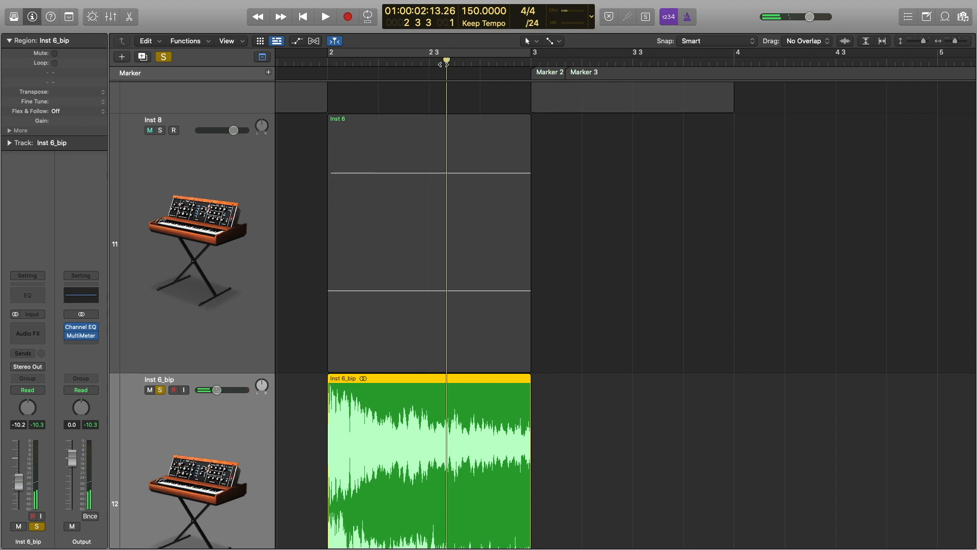
key("space")
left_click(443, 65)
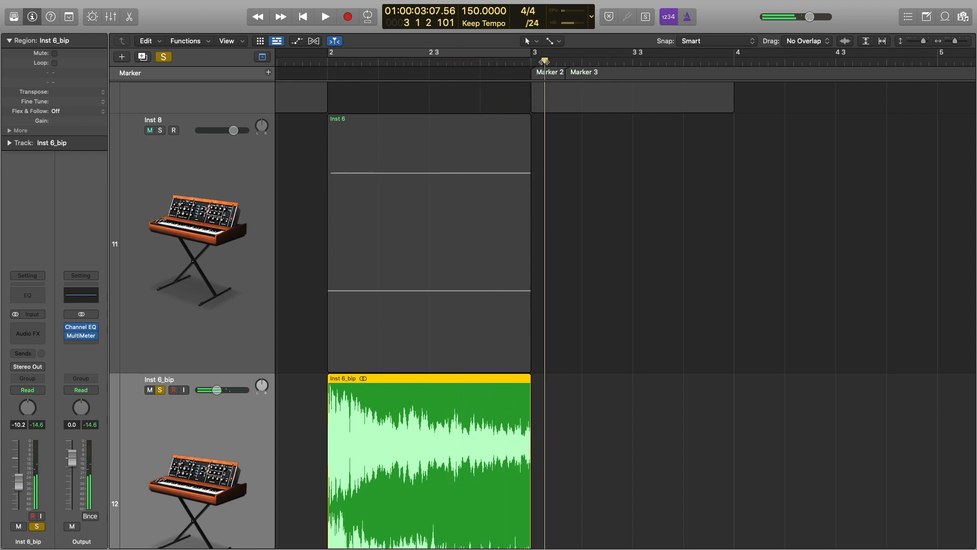
left_click_drag(544, 62, 482, 59)
key("space")
left_click(466, 60)
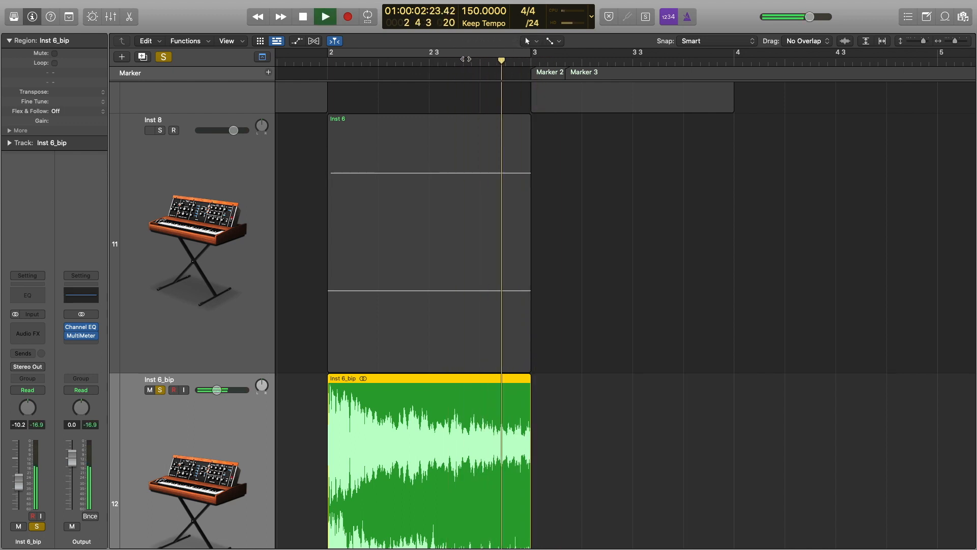
left_click(451, 59)
left_click(432, 60)
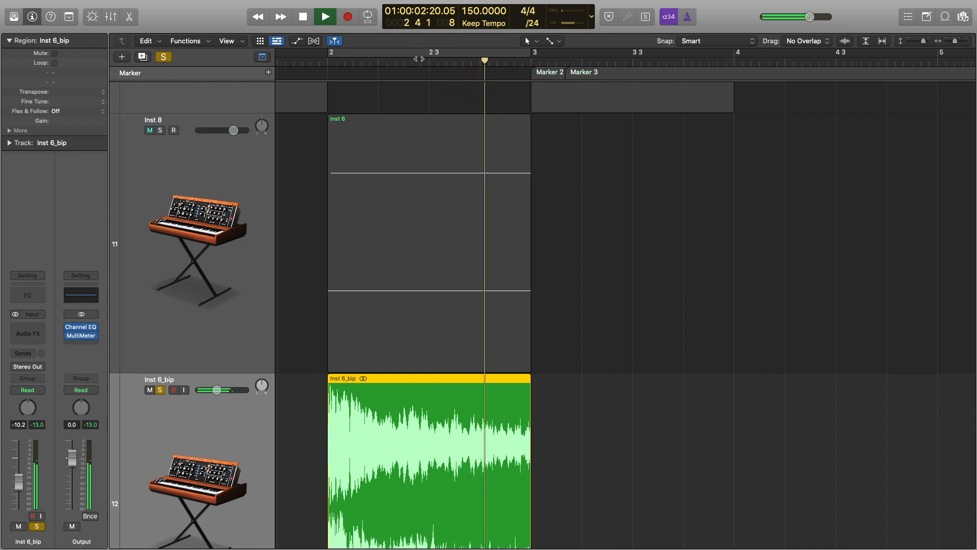
left_click(420, 59)
left_click(422, 60)
key("space")
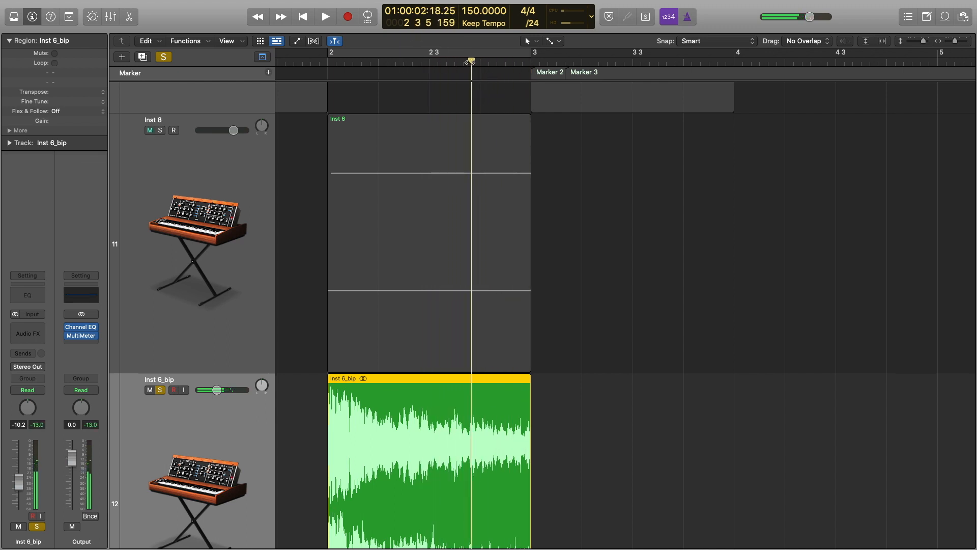
Split the Inst 6_bip region at beat 3 of bar 2.
left_click(432, 61)
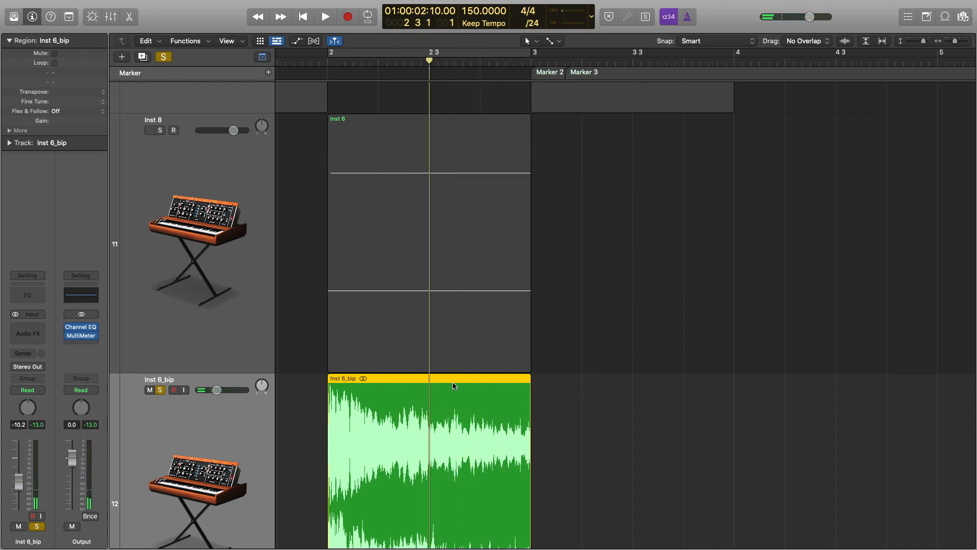
scroll(453, 385, "right", 3)
scroll(453, 385, "left", 6)
scroll(460, 373, "down", 3)
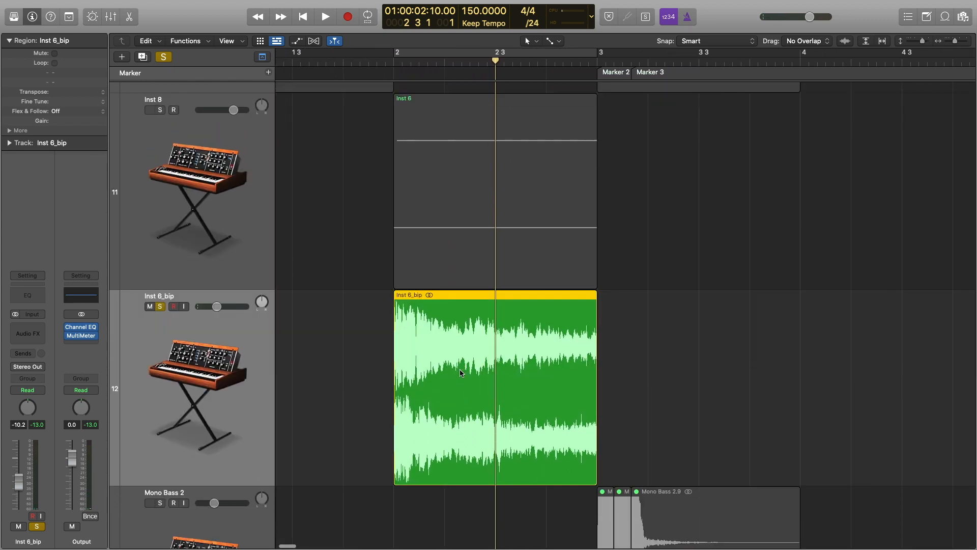
key("super+t")
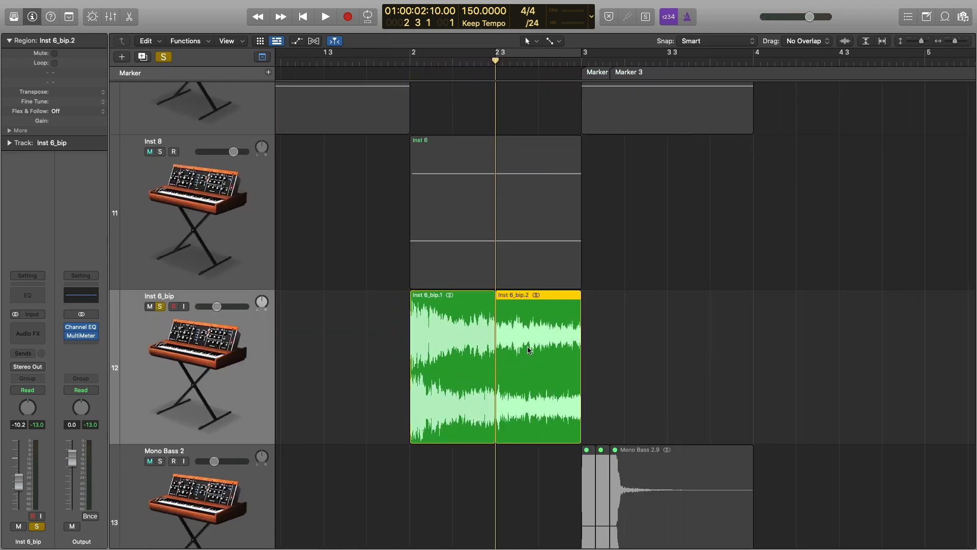
Play the second half of the split region as a cycle, and again with the cycle shortened to end at beat 4.
key("super+u")
key("space")
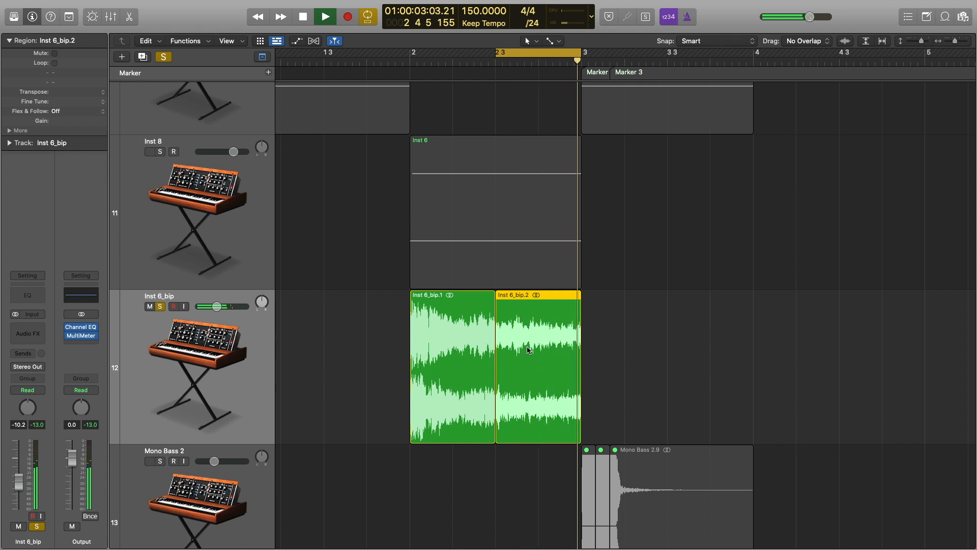
key("space")
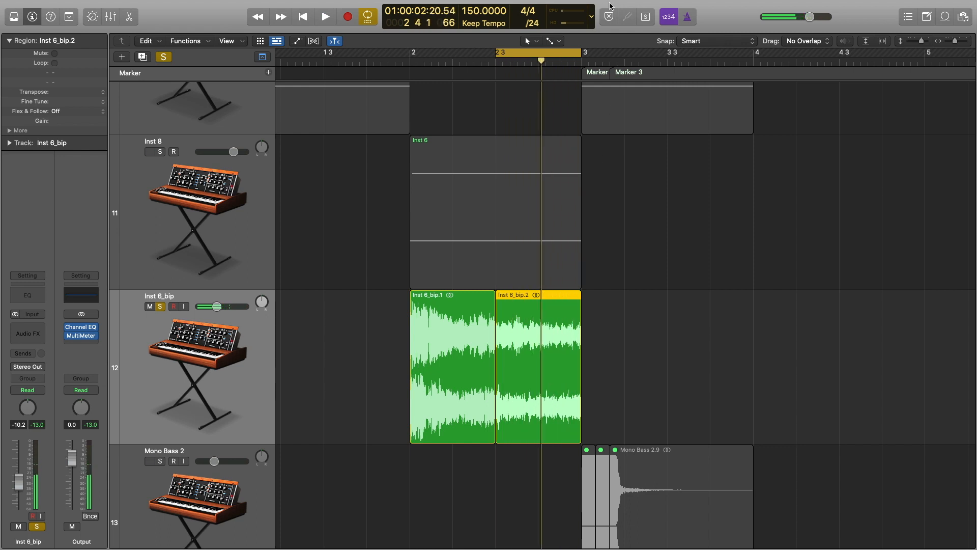
left_click_drag(578, 53, 538, 53)
key("space")
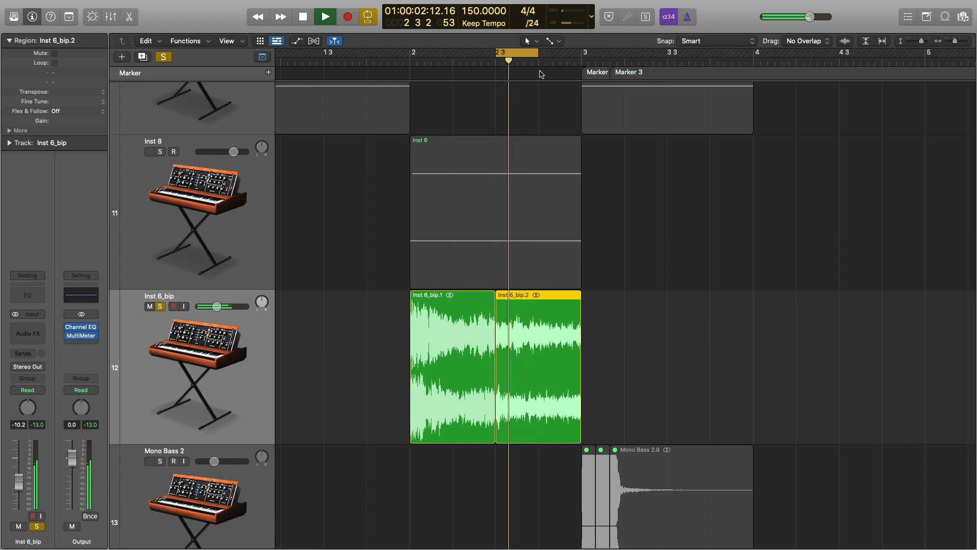
key("space")
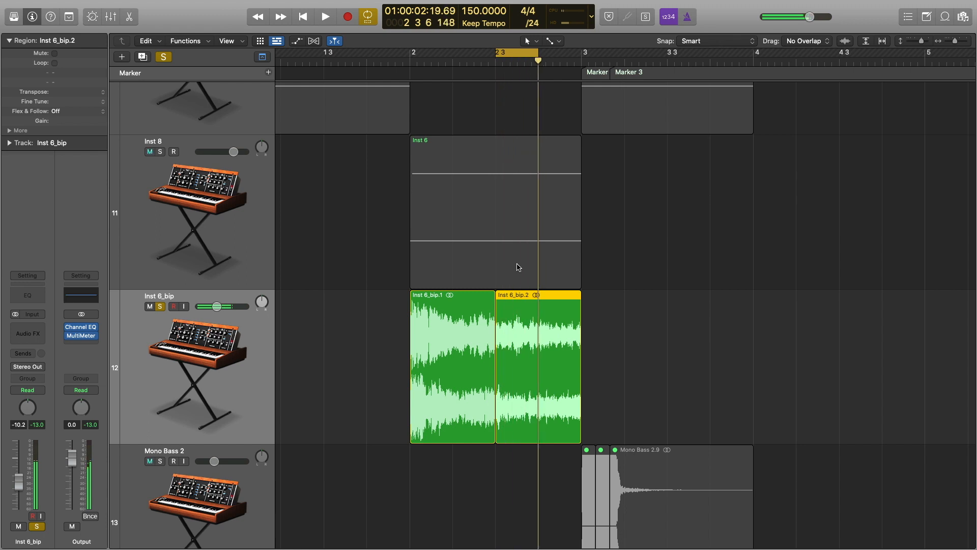
Turn off cycling and split the second Inst 6_bip slice at beat 4 of bar 2.
left_click(538, 61)
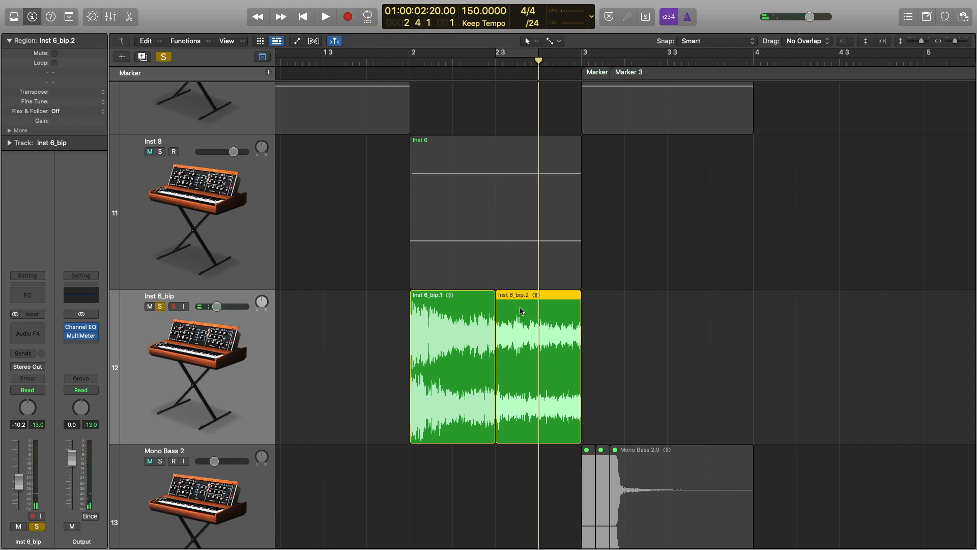
key("super+r")
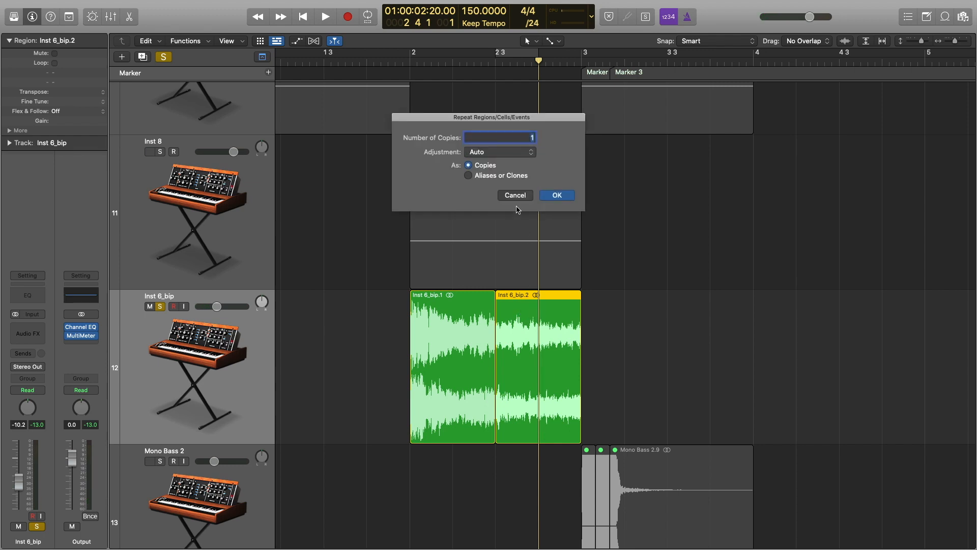
key("Escape")
key("super+t")
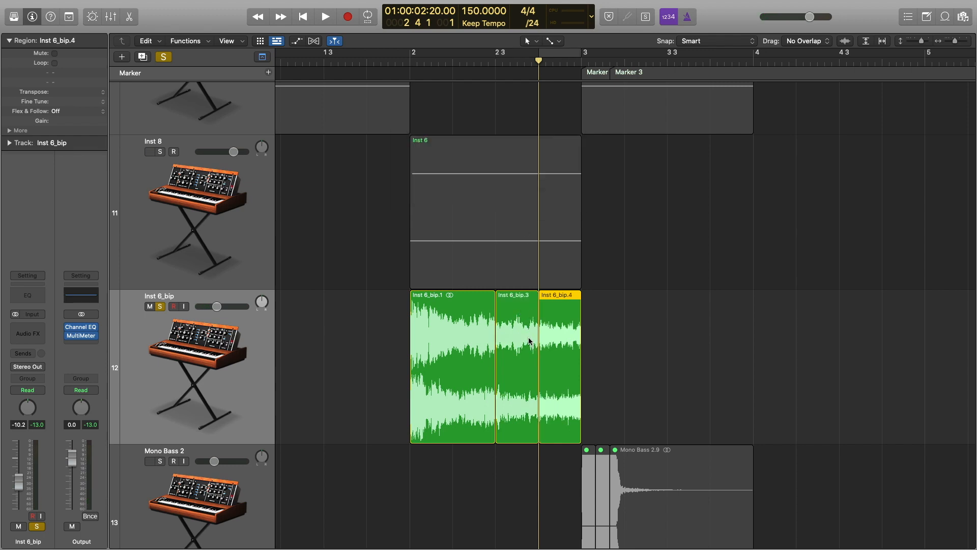
Move the middle Inst 6_bip slice to a new audio track at bar 1 and loop it through to bar 9.
scroll(524, 325, "down", 5)
scroll(523, 324, "left", 5)
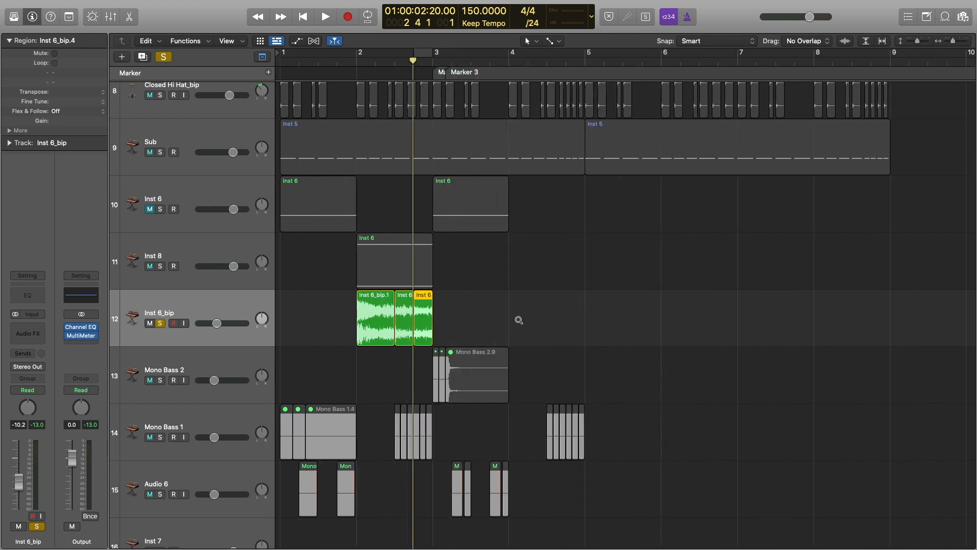
scroll(413, 324, "up", 3)
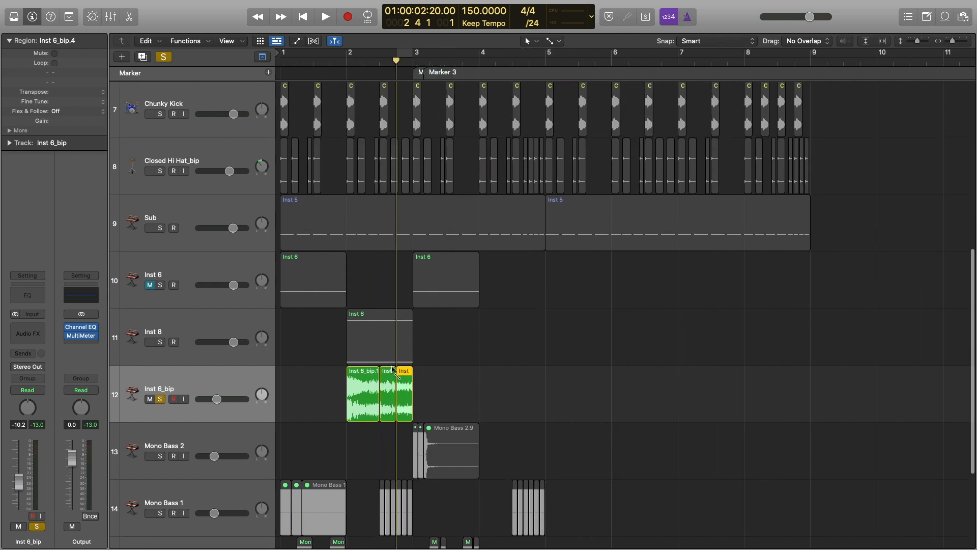
key("alt+super+a")
left_click_drag(387, 349, 796, 363)
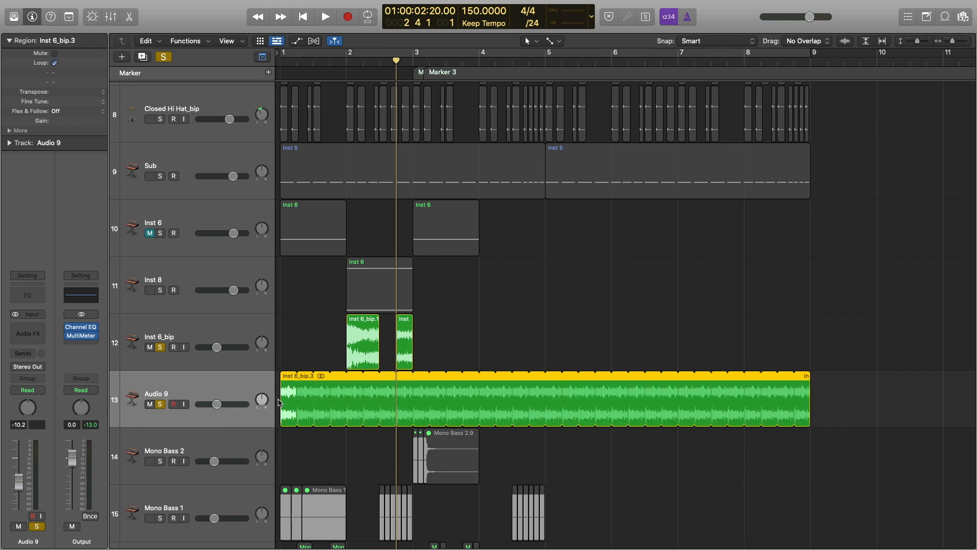
Mute the Inst 6_bip track, turn off the Audio 9 solo, and play the loop with the whole arrangement.
left_click(150, 347)
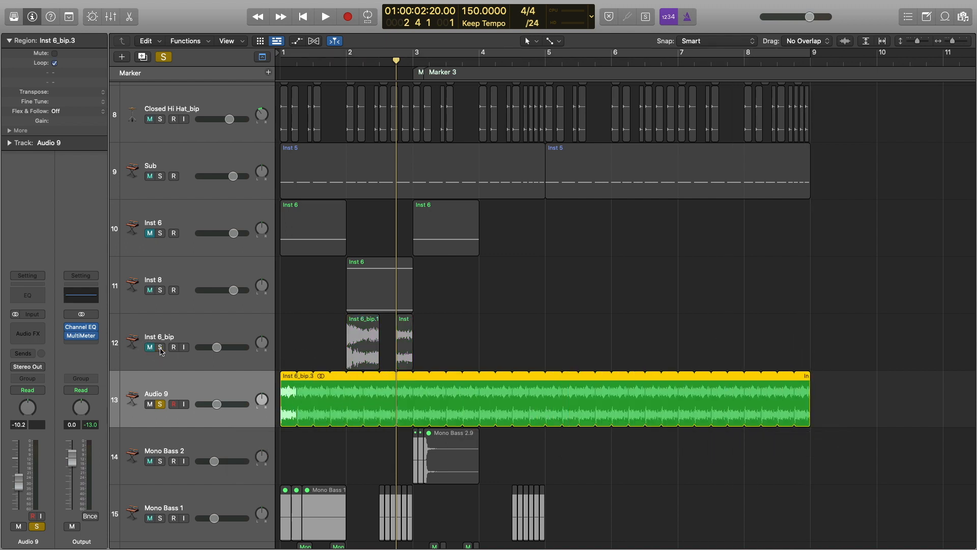
left_click(161, 404)
key("space")
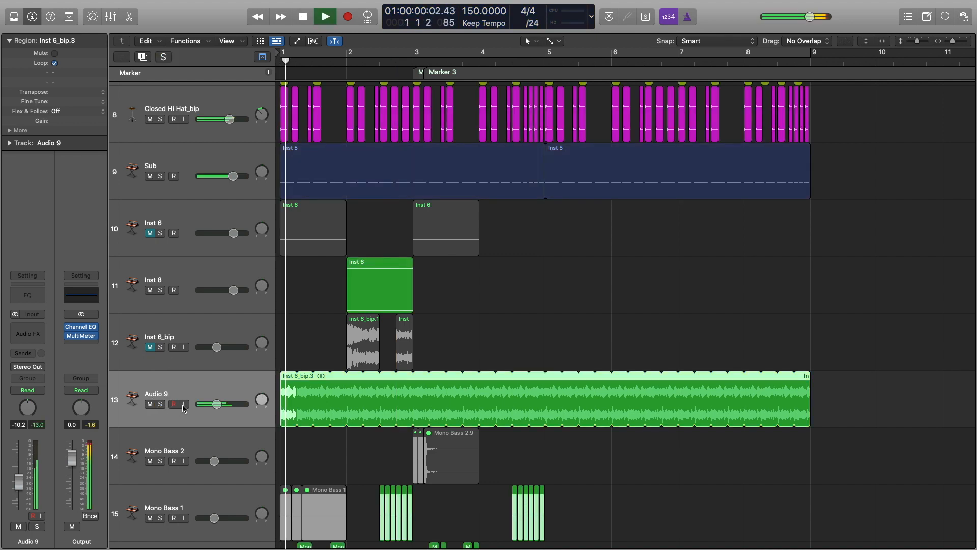
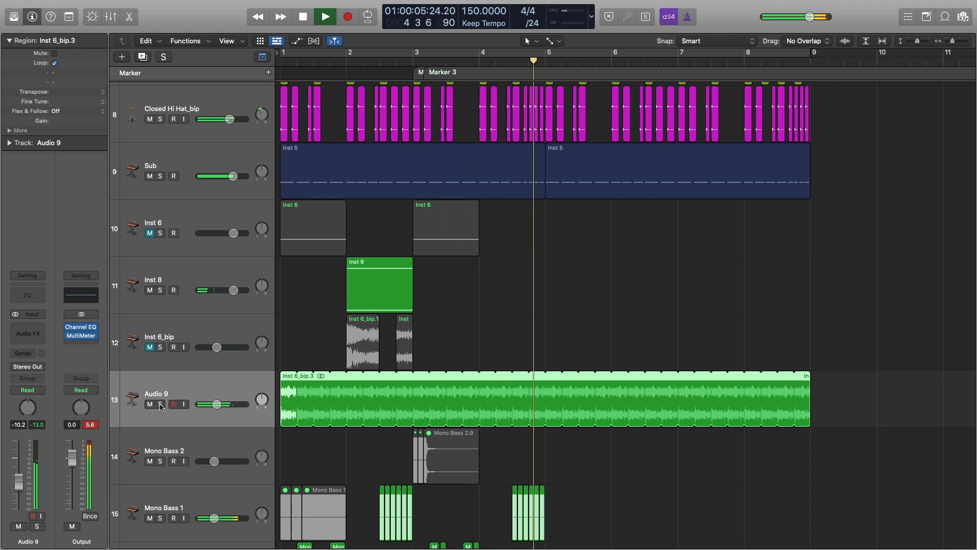
Solo Audio 9 and add a Channel EQ to it with a 24 dB/Oct low cut at 170 Hz.
left_click(160, 404)
left_click(29, 299)
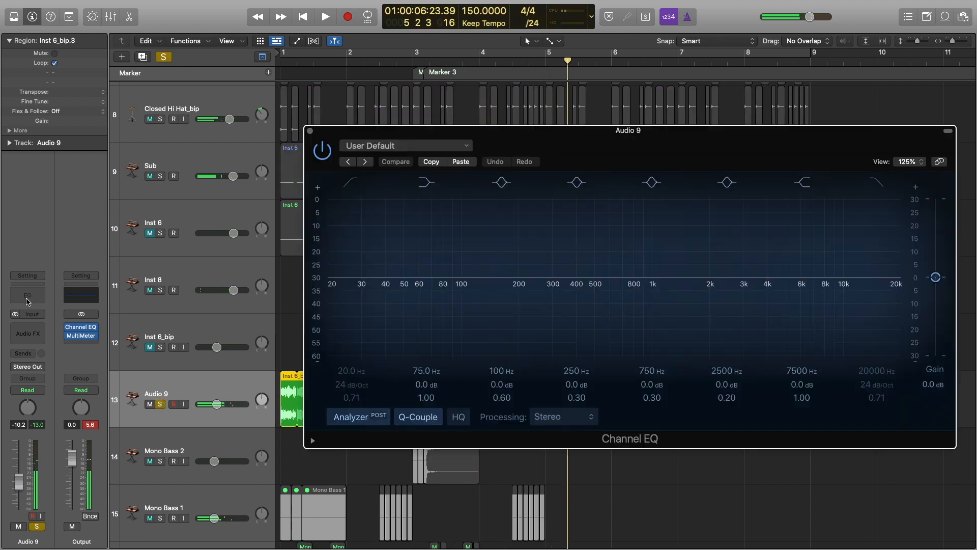
key("space")
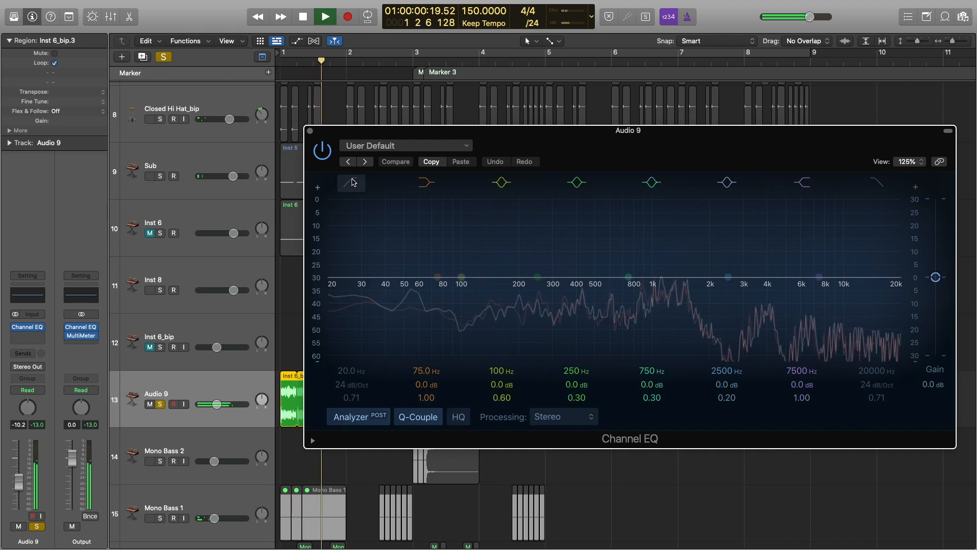
left_click_drag(330, 281, 505, 284)
key("space")
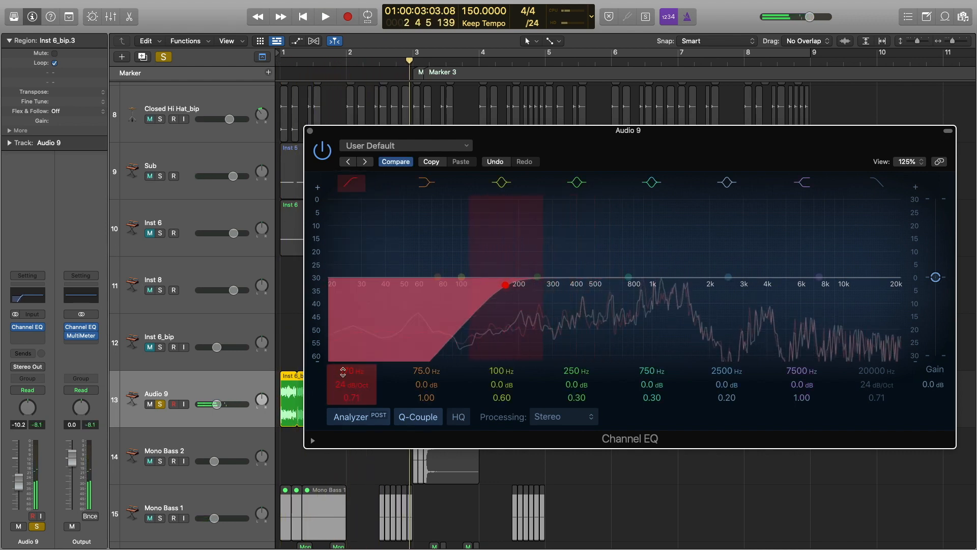
Set the Channel EQ high shelf to 3000 Hz at -8.7 dB while listening, and close the EQ.
key("space")
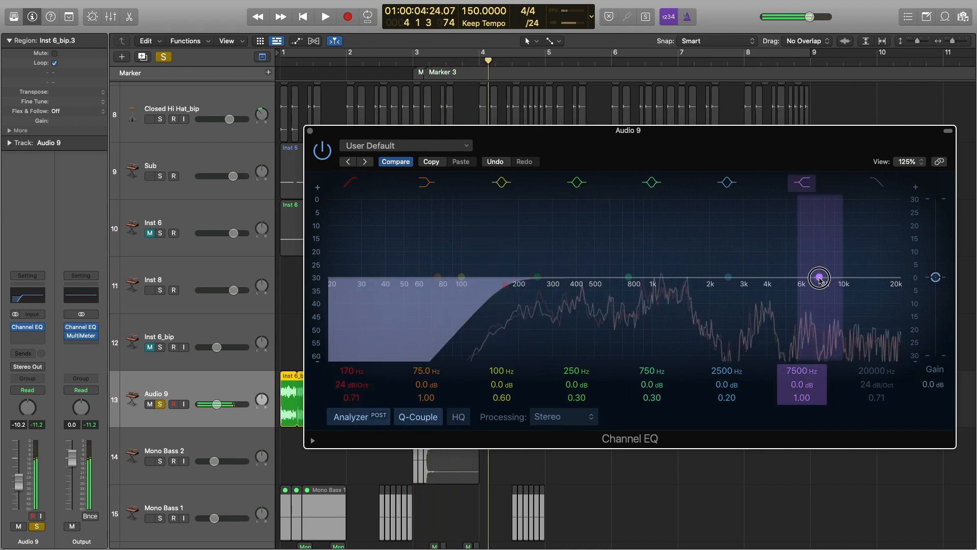
left_click_drag(819, 277, 748, 289)
key("space")
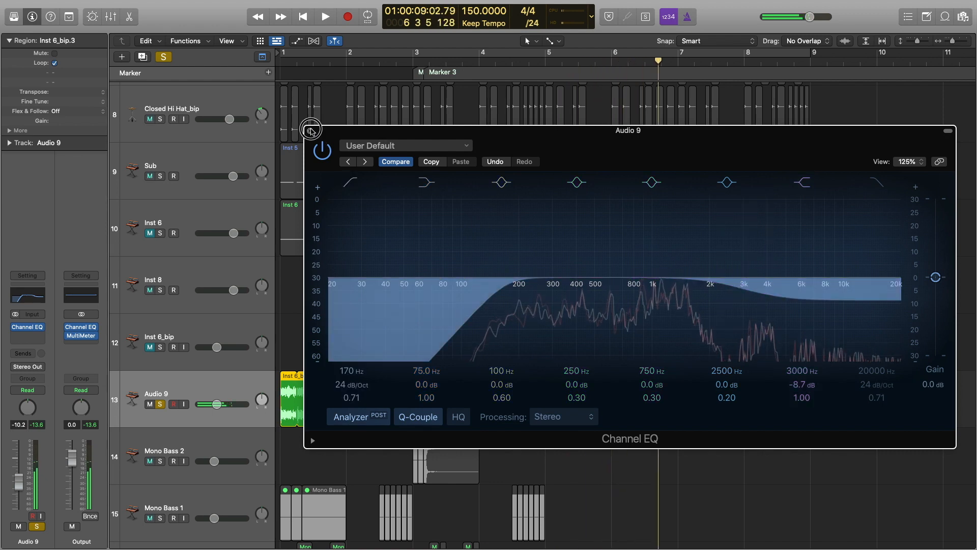
left_click(311, 131)
Add a stereo Ensemble effect after the Channel EQ on Audio 9 and load its Screen Door preset.
left_click(26, 339)
mouse_move(60, 375)
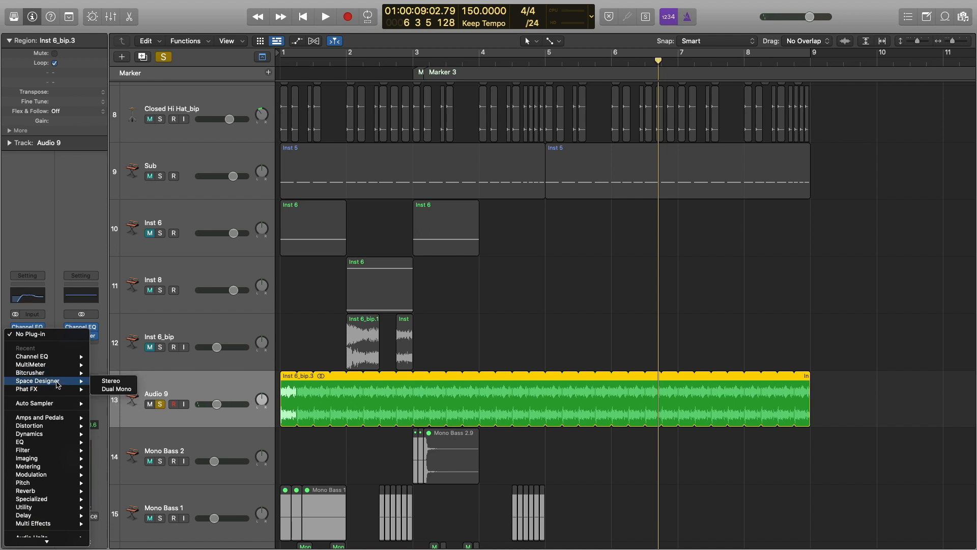
mouse_move(46, 478)
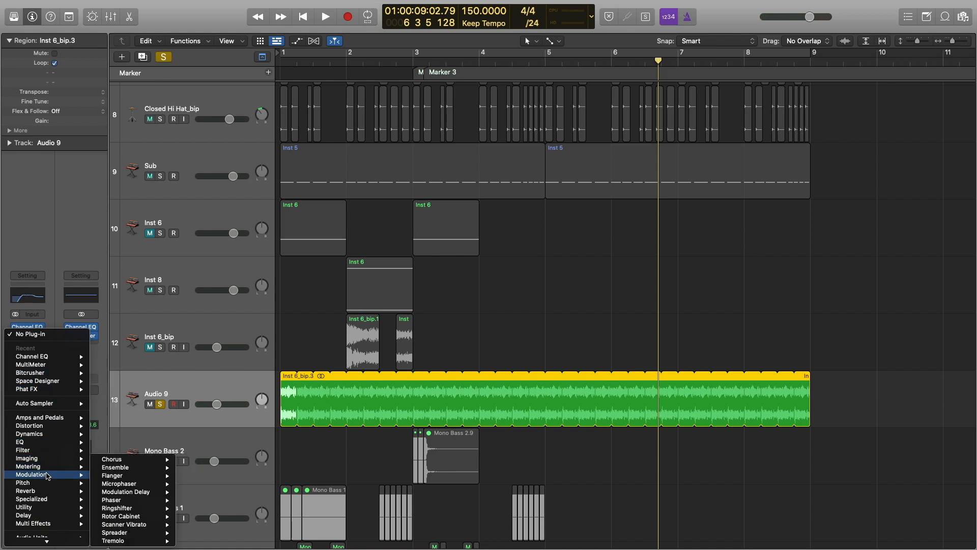
mouse_move(134, 468)
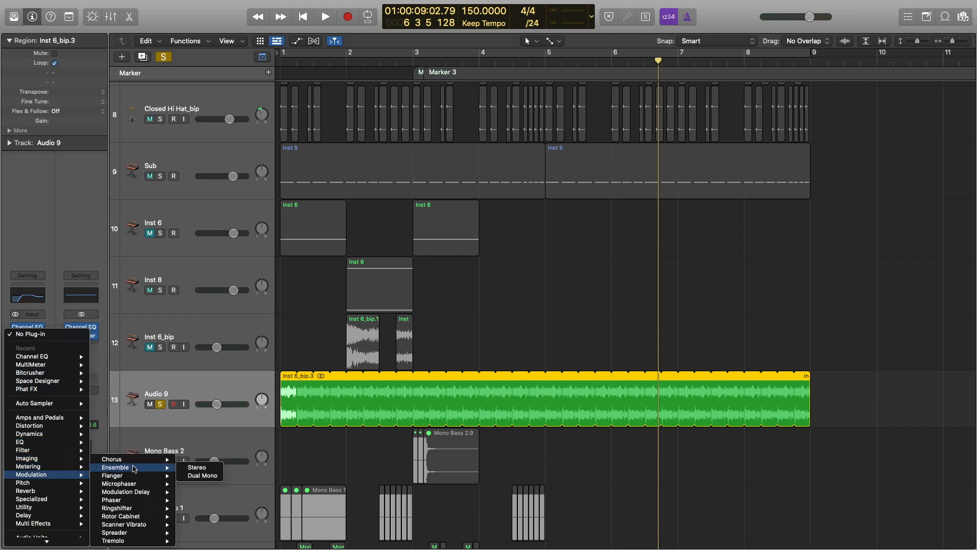
left_click(196, 468)
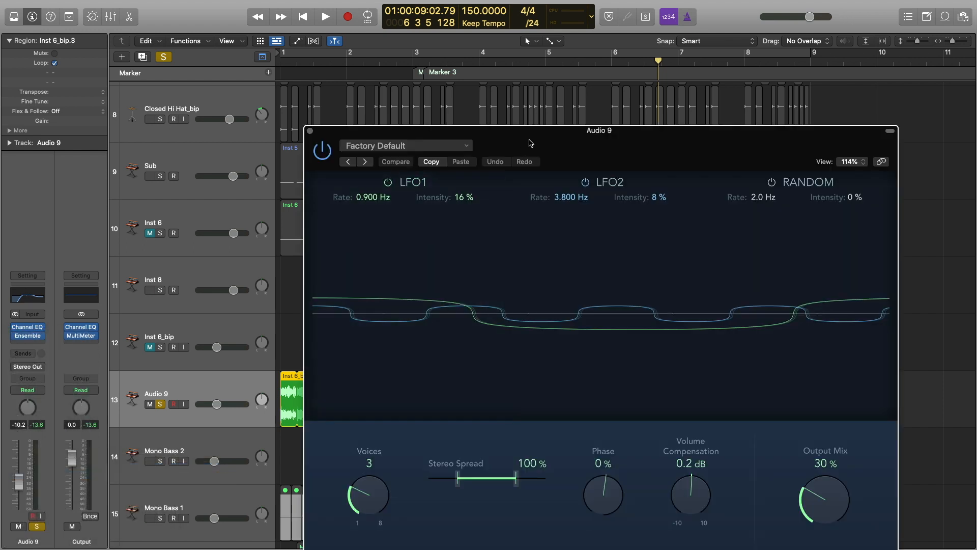
left_click_drag(529, 143, 491, 70)
left_click(423, 74)
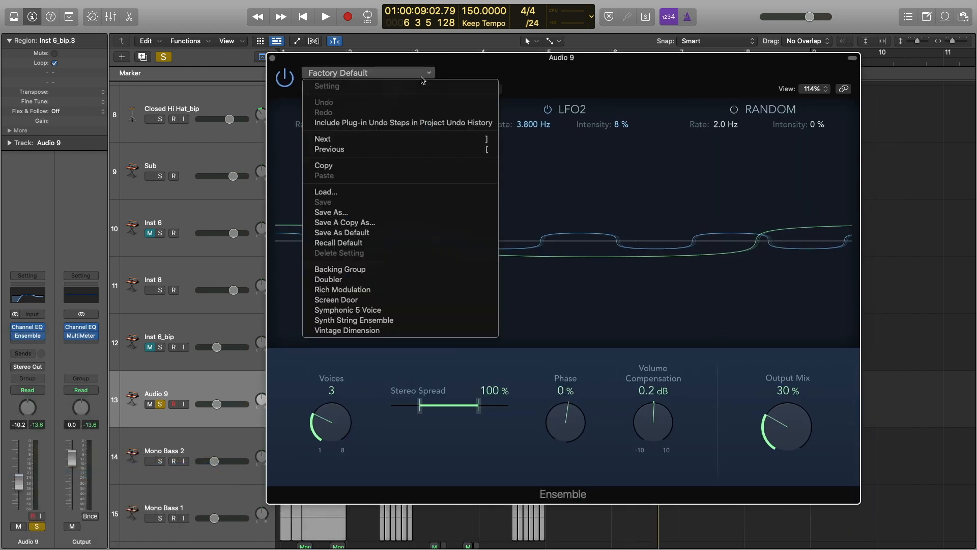
left_click(352, 299)
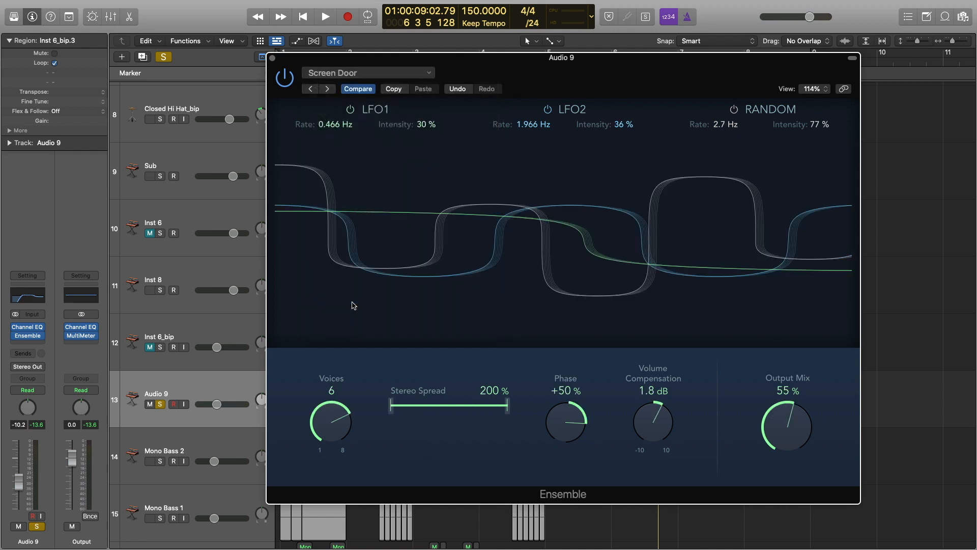
Compare the Ensemble's Symphonic 5 Voice preset with Screen Door.
left_click(327, 88)
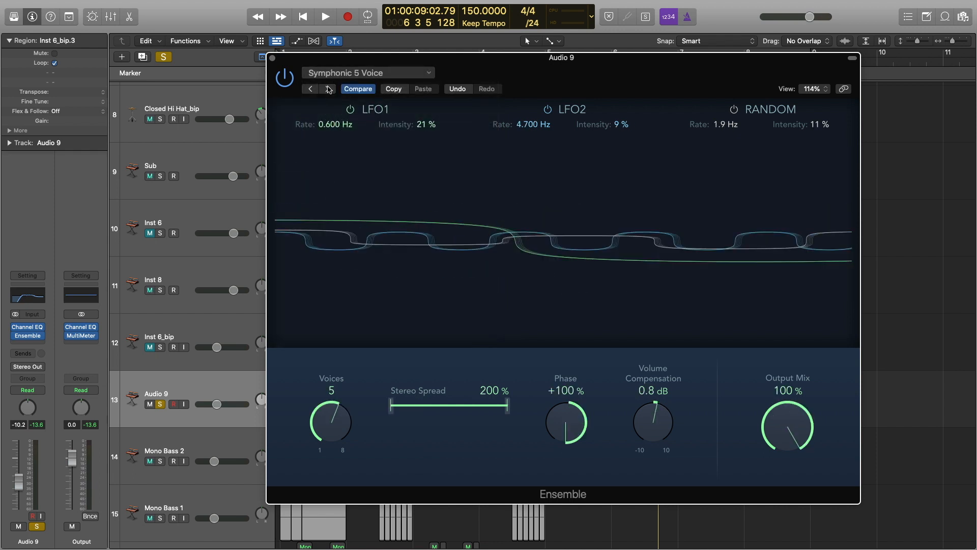
left_click(310, 88)
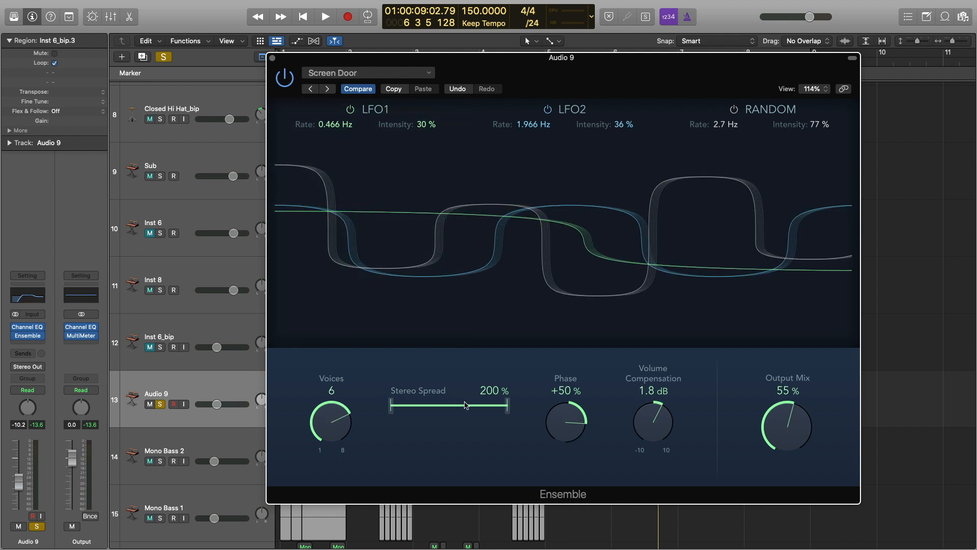
left_click(309, 89)
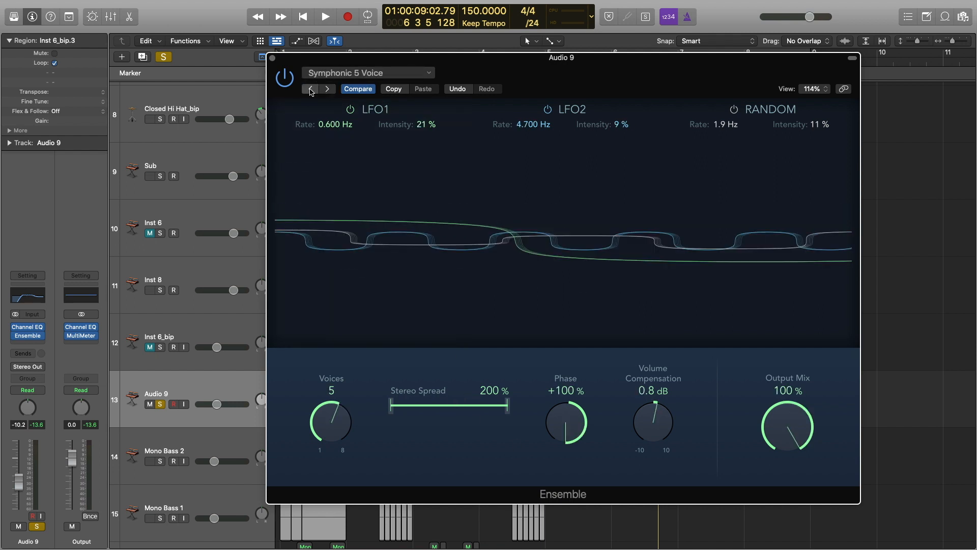
left_click(311, 89)
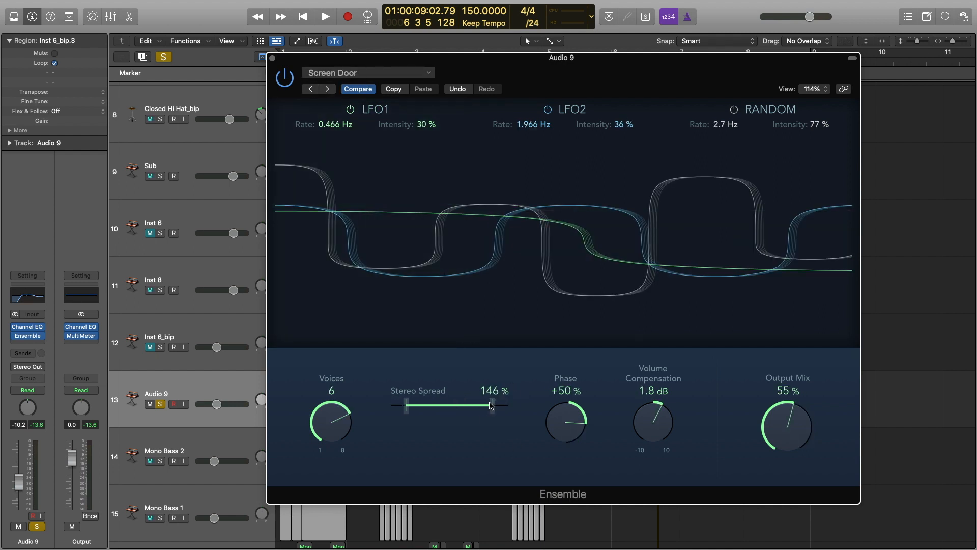
Set the Ensemble's stereo spread to 116% and output mix to 68% while listening, and close the effect.
key("space")
left_click_drag(490, 404, 496, 412)
left_click_drag(760, 414, 760, 429)
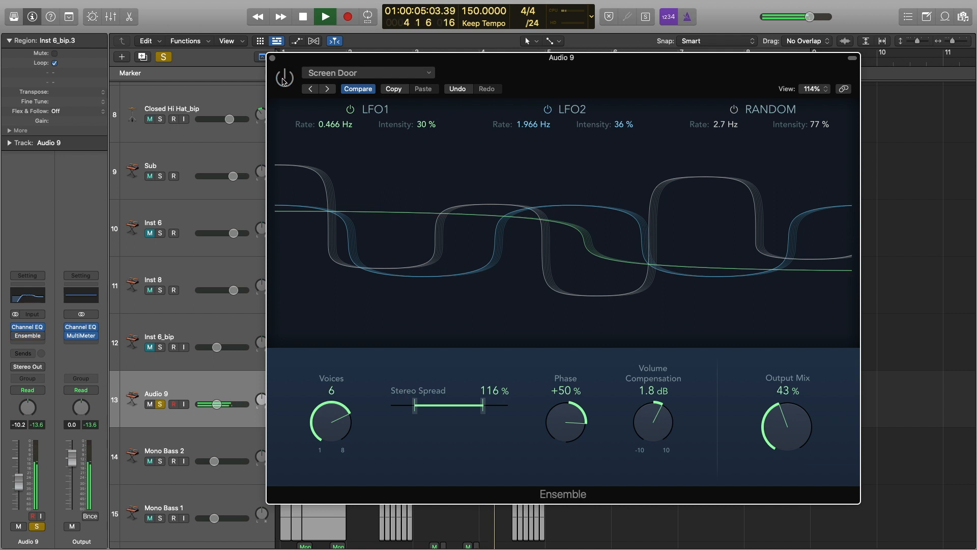
mouse_move(763, 414)
left_mouse_down()
mouse_move(762, 383)
mouse_move(769, 404)
left_mouse_up()
key("space")
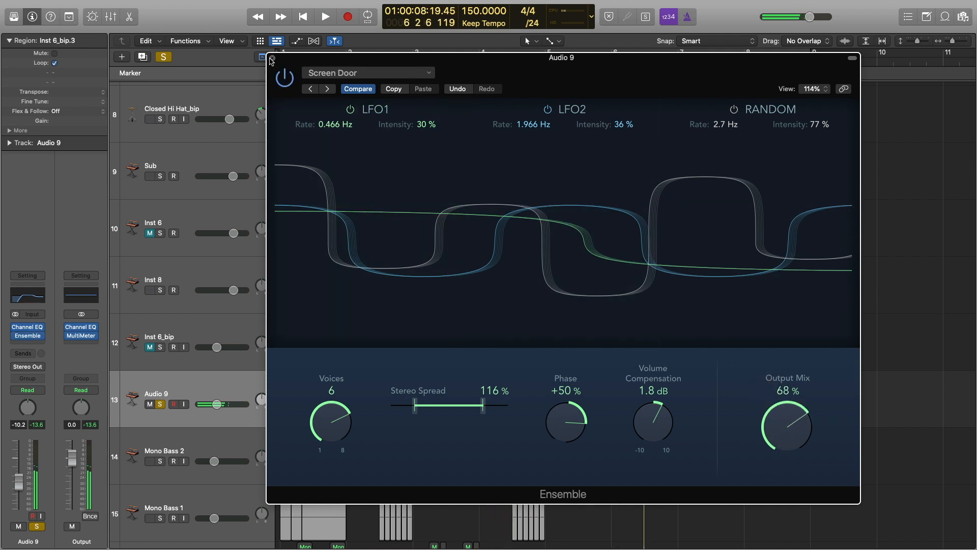
left_click(272, 58)
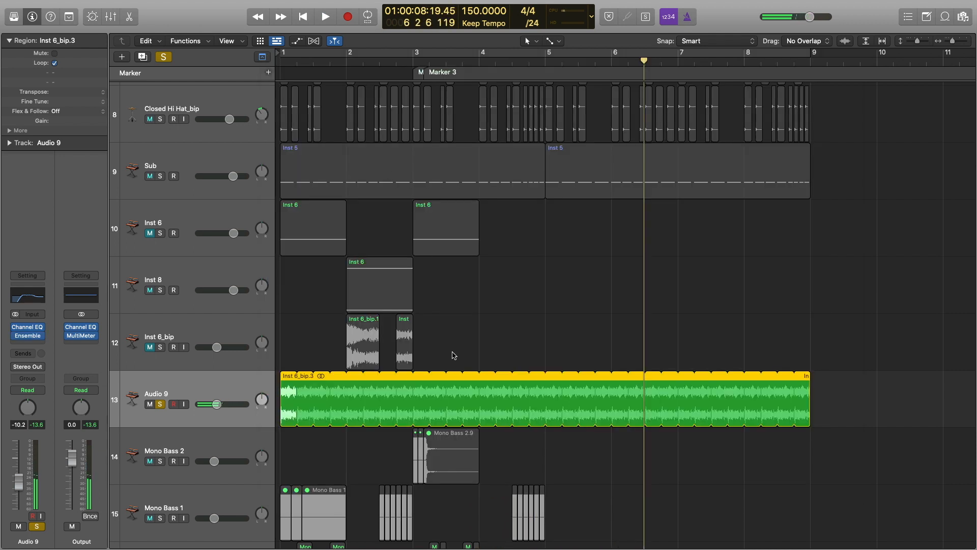
Add a stereo Space Designer to Audio 9 and load the 1.5s Basement preset from the medium indoor spaces.
left_click(31, 340)
mouse_move(56, 395)
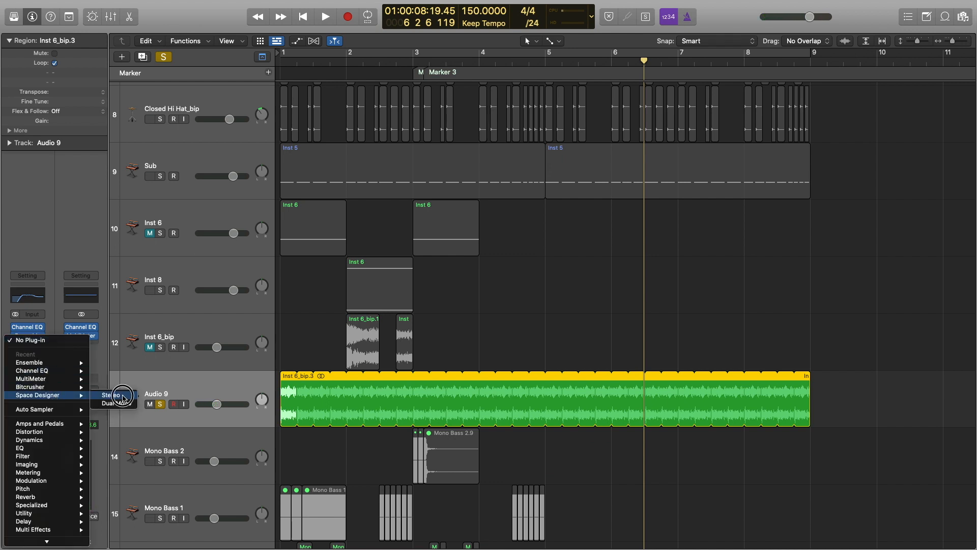
left_click(124, 396)
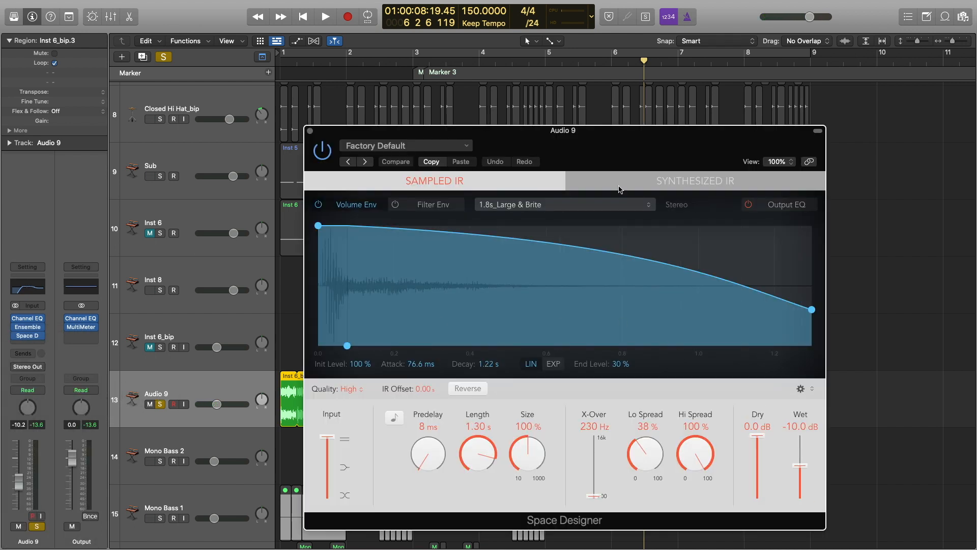
left_click(423, 147)
mouse_move(451, 363)
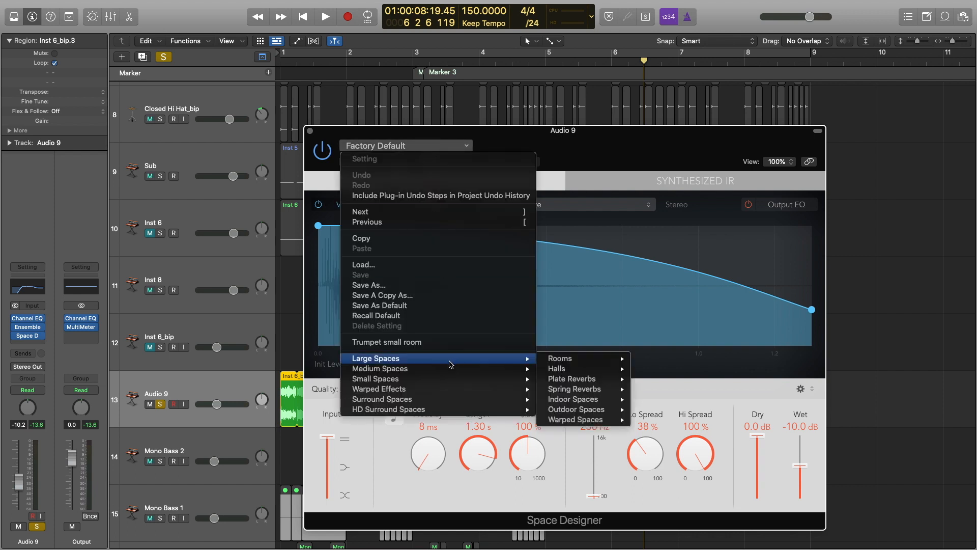
mouse_move(427, 373)
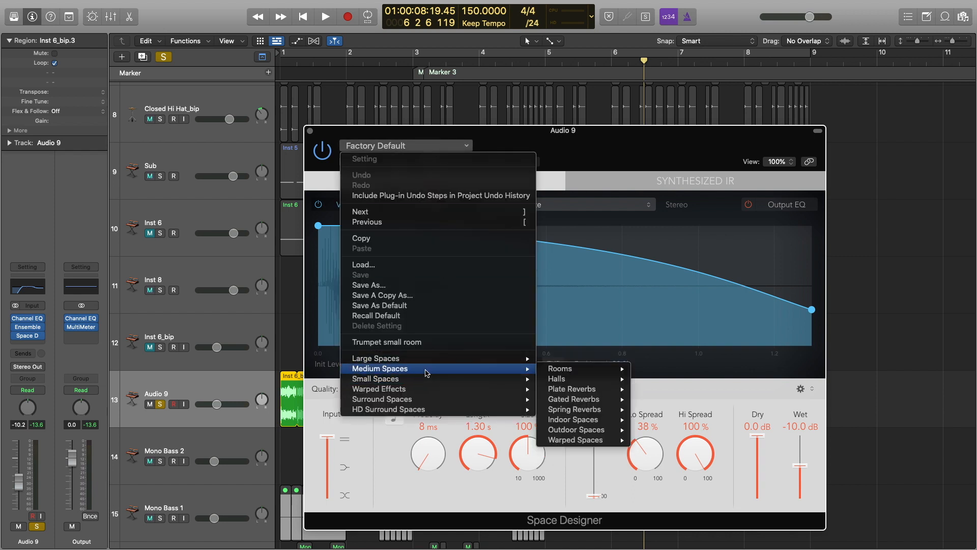
mouse_move(620, 382)
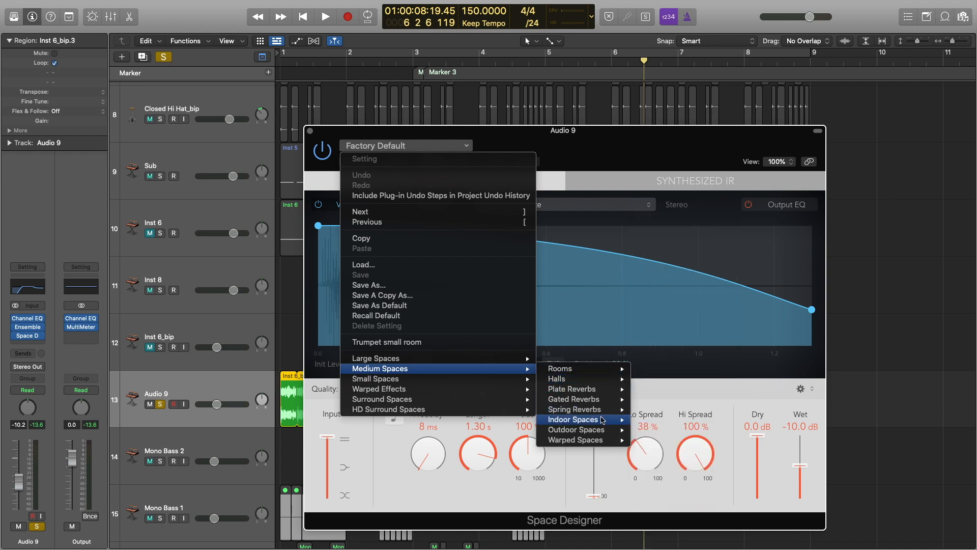
mouse_move(603, 420)
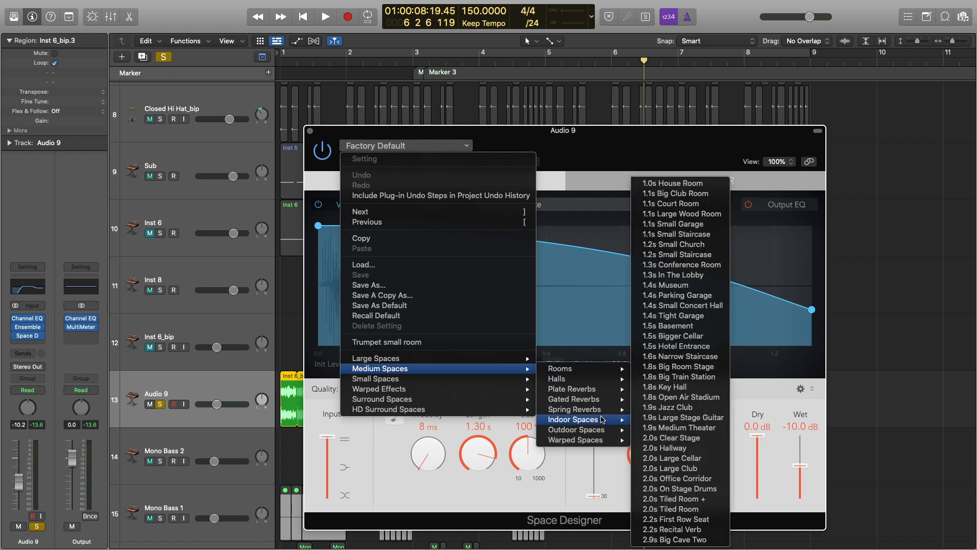
left_click(689, 327)
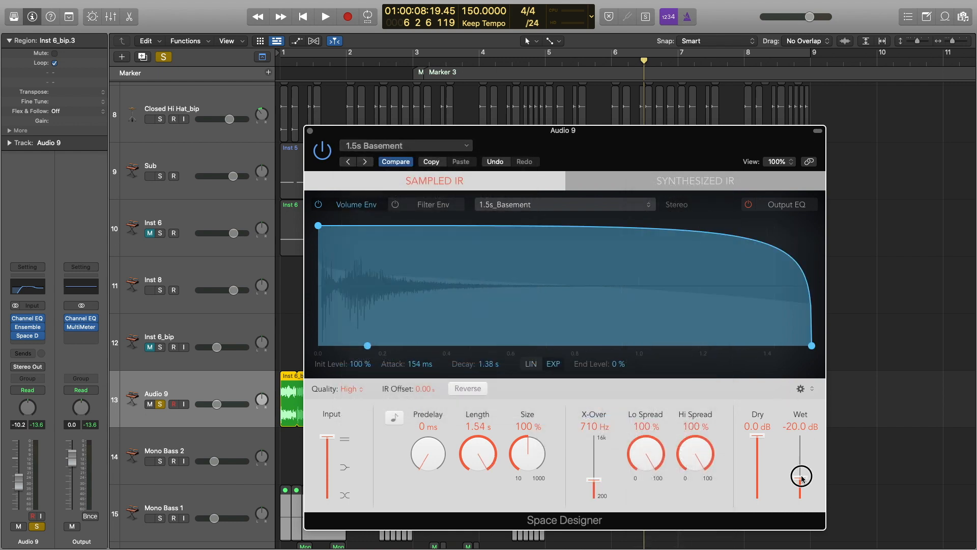
Set the Space Designer wet level to -19.0 dB during playback and close the reverb.
key("space")
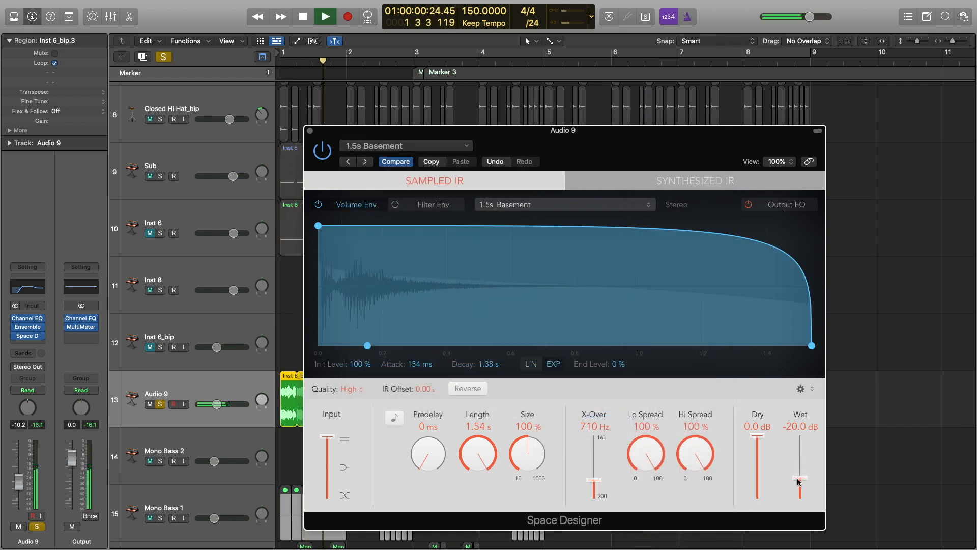
left_click_drag(800, 475, 799, 480)
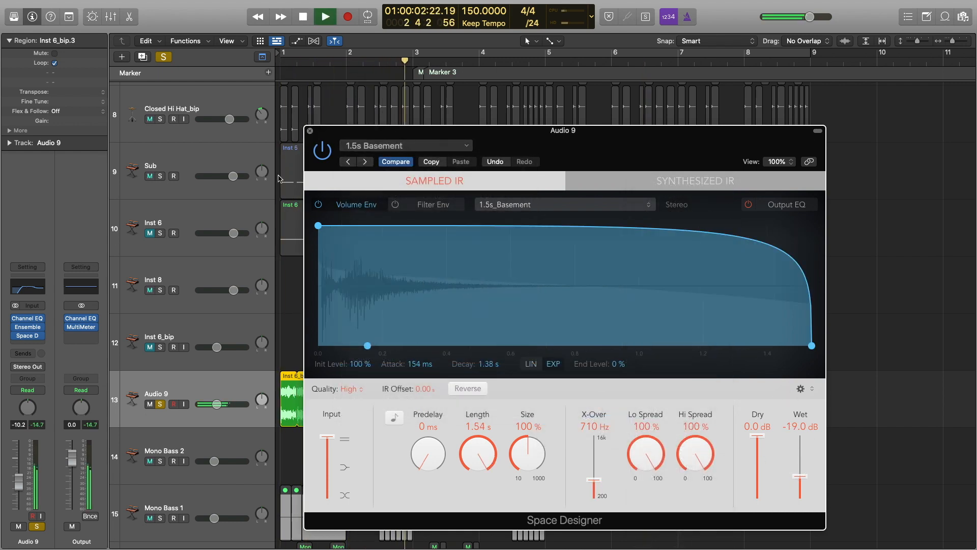
left_click(310, 130)
Turn off the Audio 9 solo and lower the track's volume to -16.4 dB while playing the whole arrangement.
left_click(160, 404)
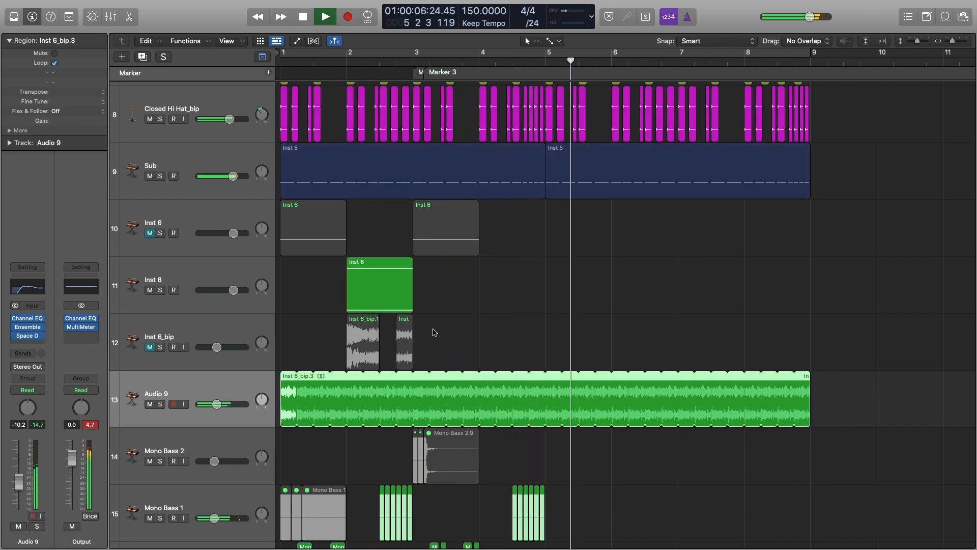
scroll(433, 330, "down", 6)
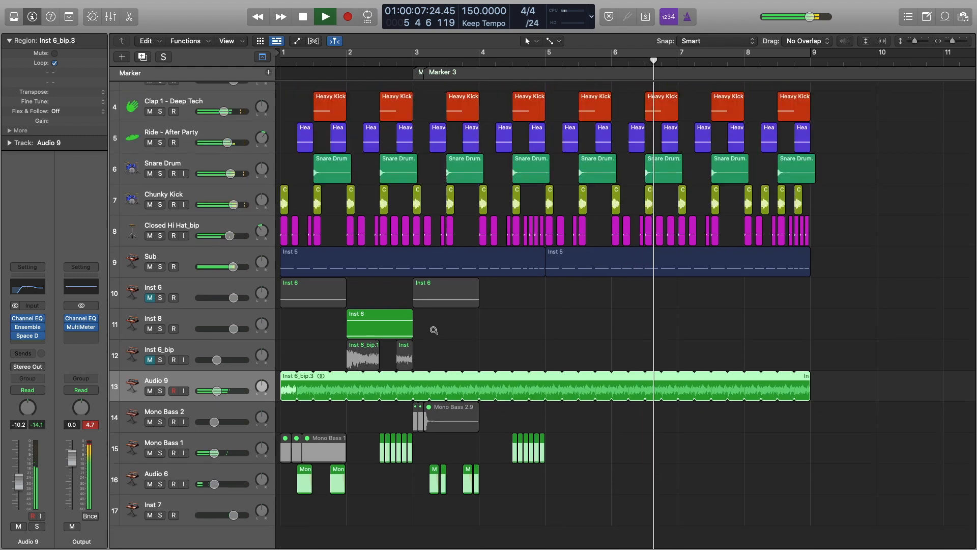
scroll(434, 330, "down", 4)
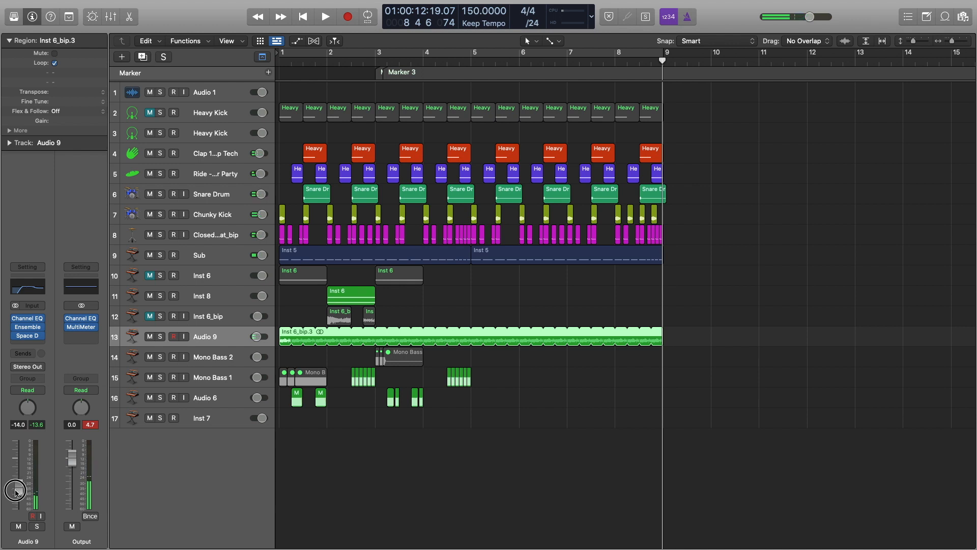
key("space")
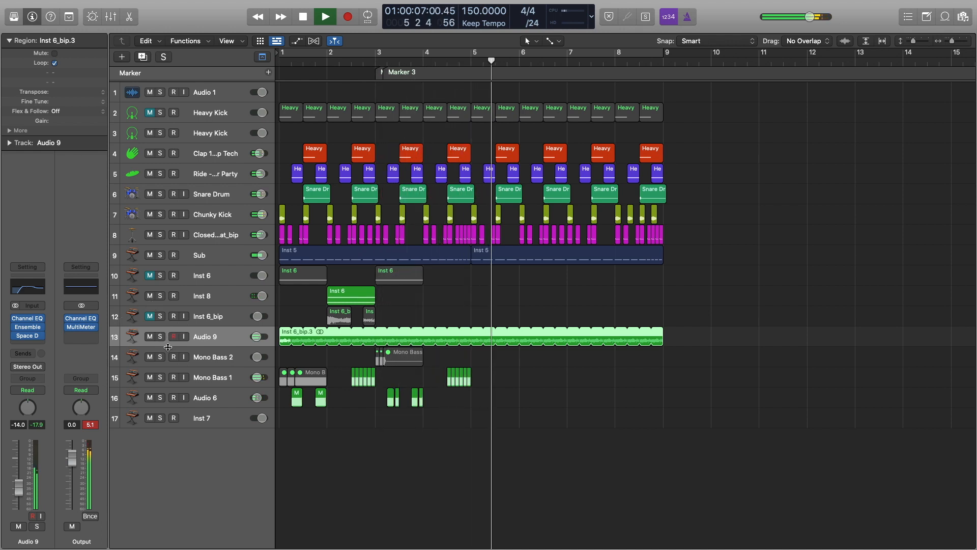
key("space")
left_click_drag(20, 488, 19, 492)
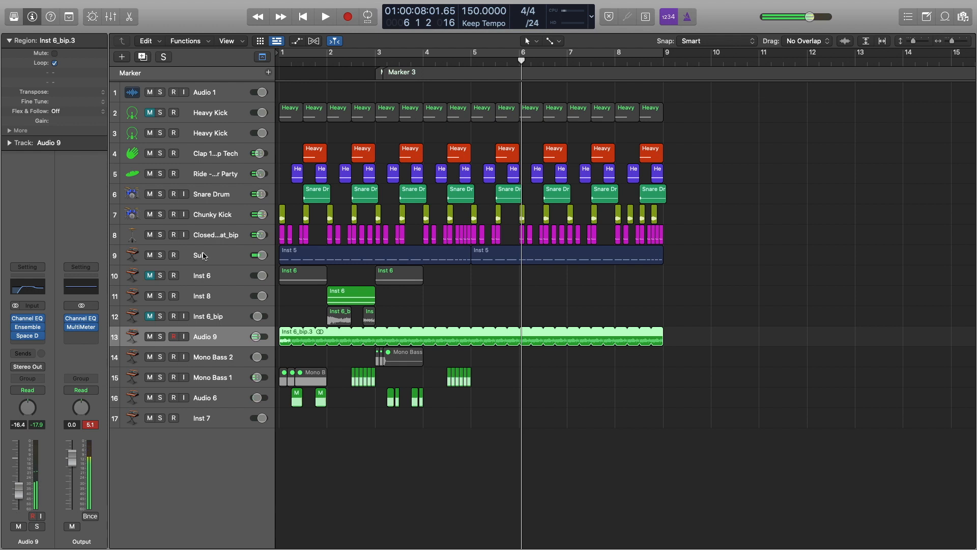
Mute Inst 8 and add an ES M software instrument track below Inst 7 with the Resonant Bass sound.
left_click(151, 296)
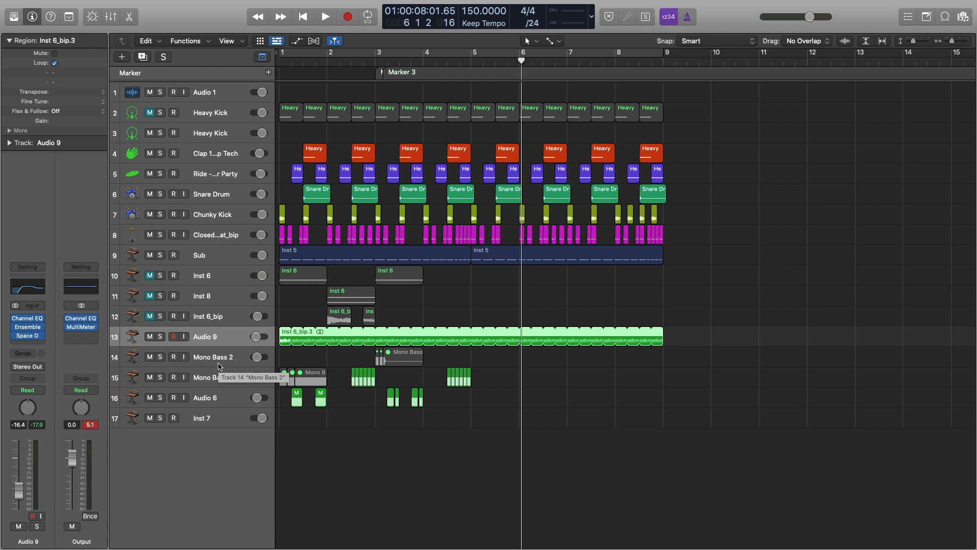
left_click(221, 420)
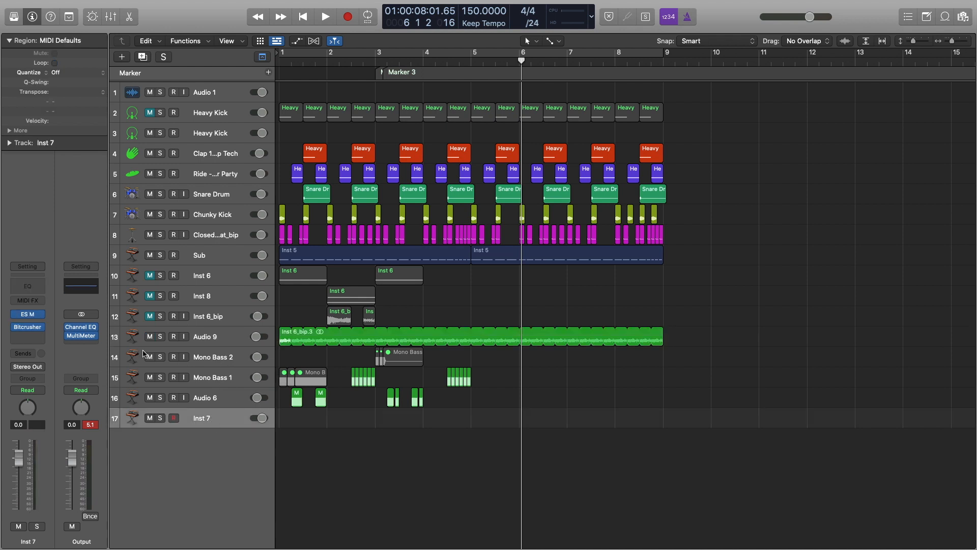
left_click(122, 58)
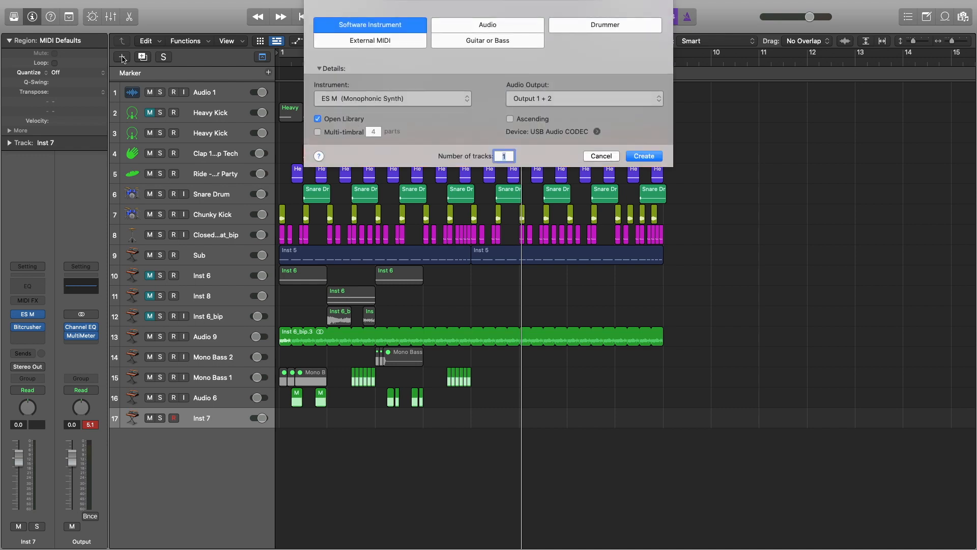
left_click(644, 156)
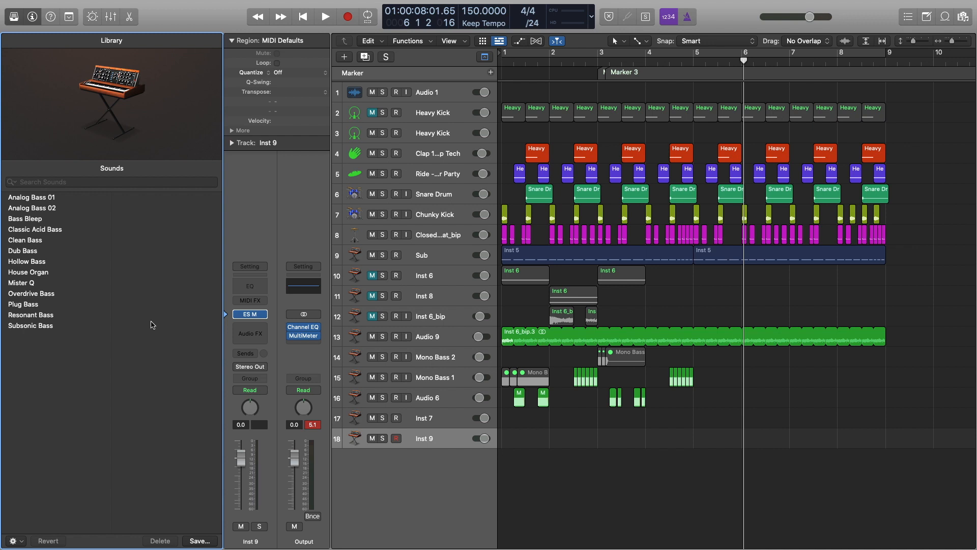
left_click(58, 315)
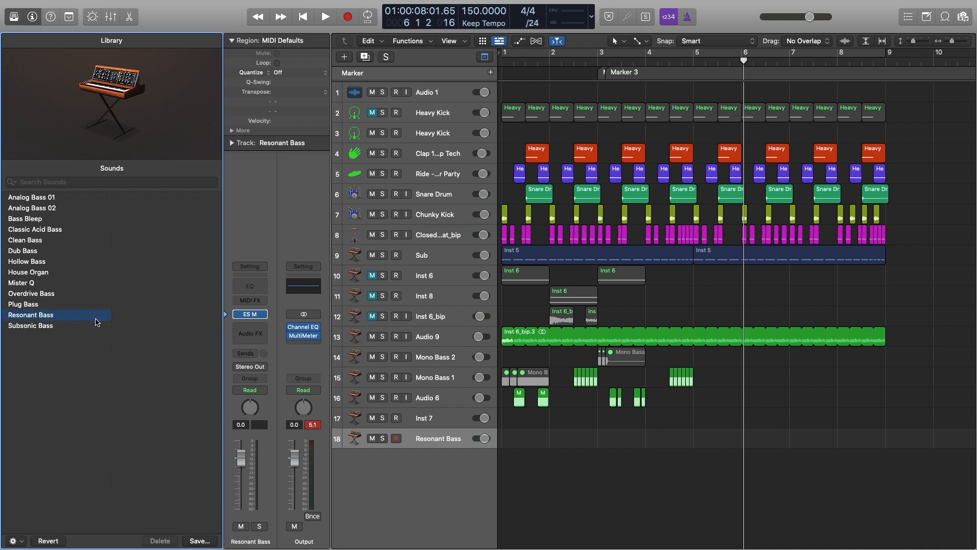
Audition the Resonant Bass sound with Musical Typing, playing the same note in octaves from C4 down to C1.
key("cmd+k")
key("d")
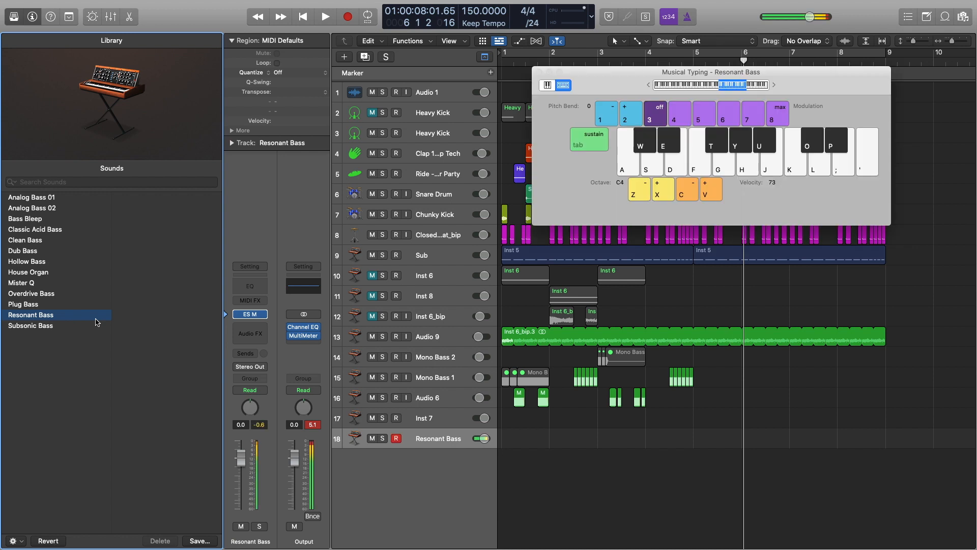
key("z")
key("d")
key("z")
key("d")
key("z")
key("d")
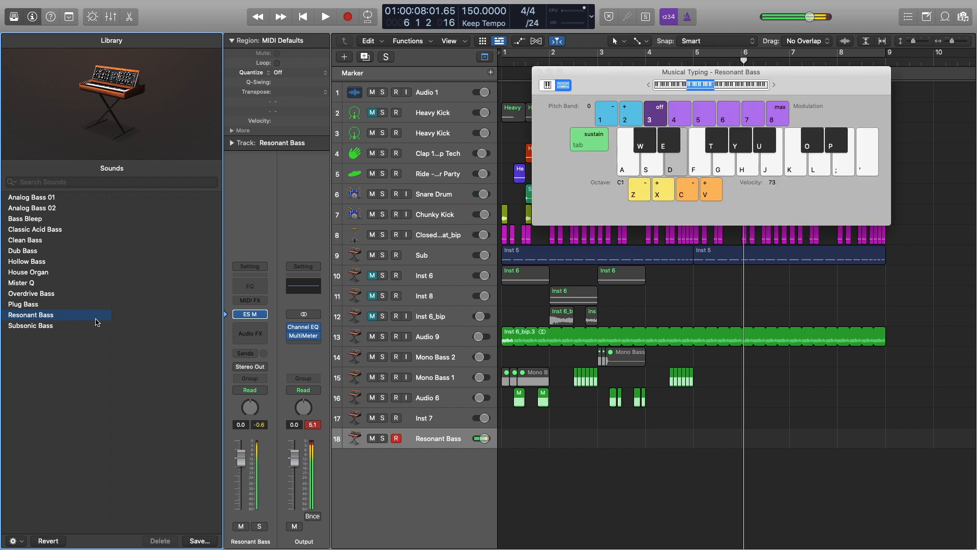
key("x")
key("d")
Lower the ES M cutoff slightly and try different overdrive amounts while auditioning the sound, then close the synth.
left_click(252, 314)
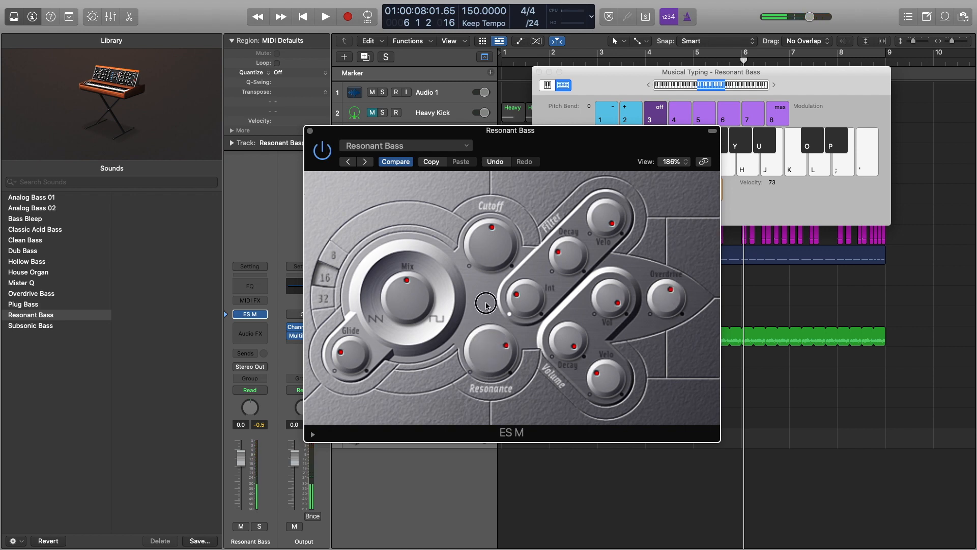
left_click_drag(664, 320, 665, 318)
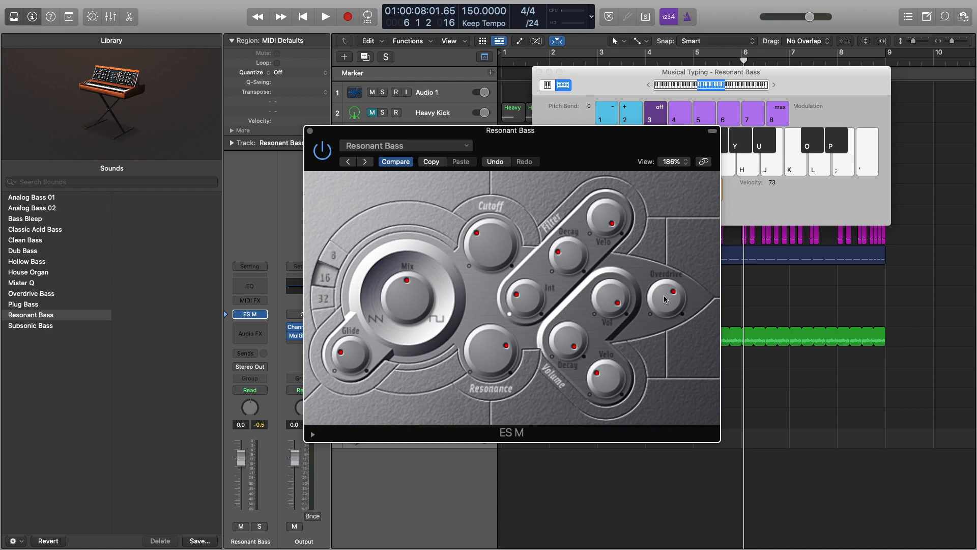
left_click_drag(665, 298, 664, 308)
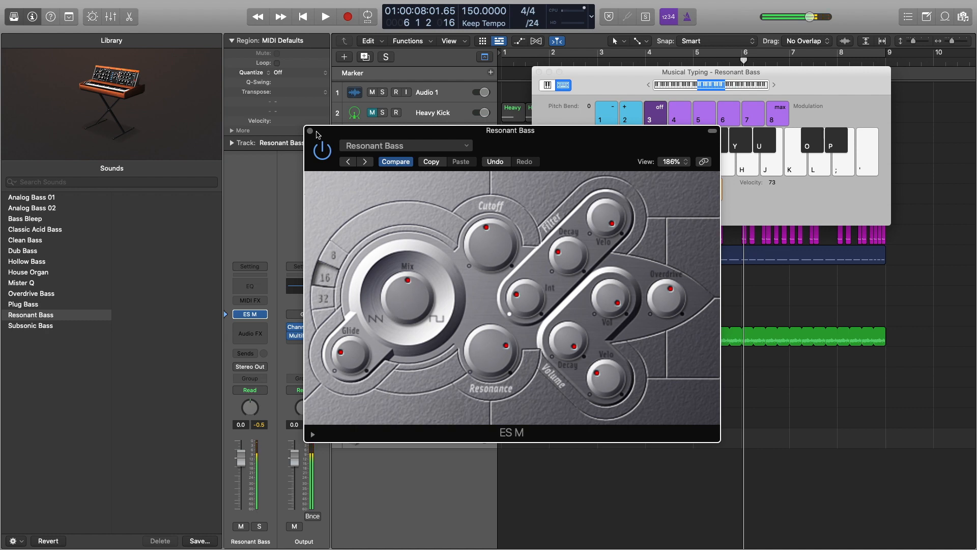
left_click(310, 131)
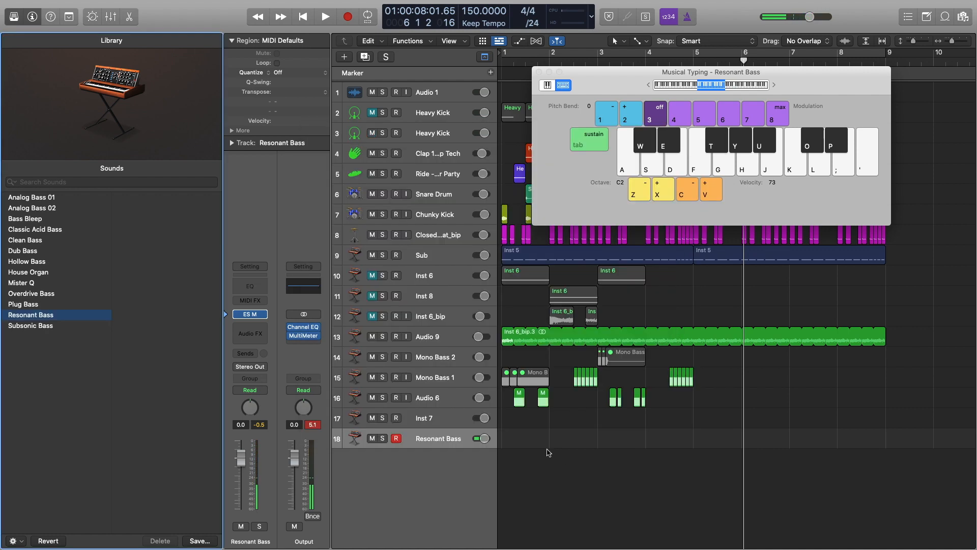
Create an empty one-bar MIDI region at bar 1 on the Resonant Bass track, solo the track and close Musical Typing.
right_click(513, 439)
left_click(530, 447)
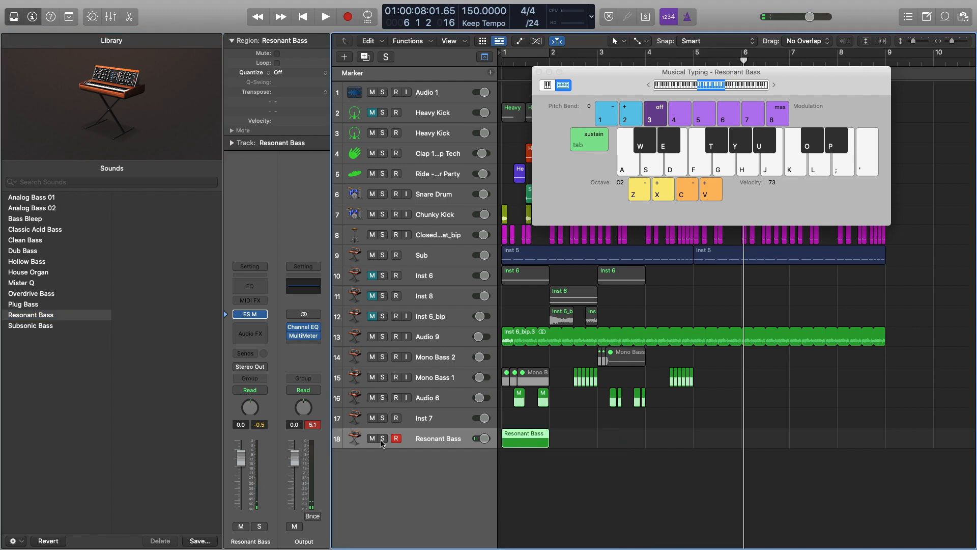
left_click(383, 439)
left_click(539, 72)
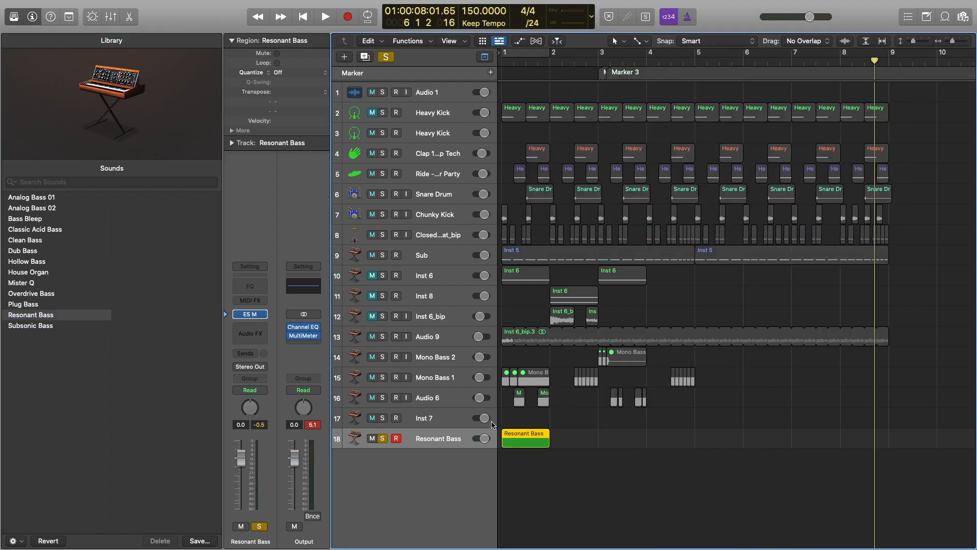
key("z")
key("z")
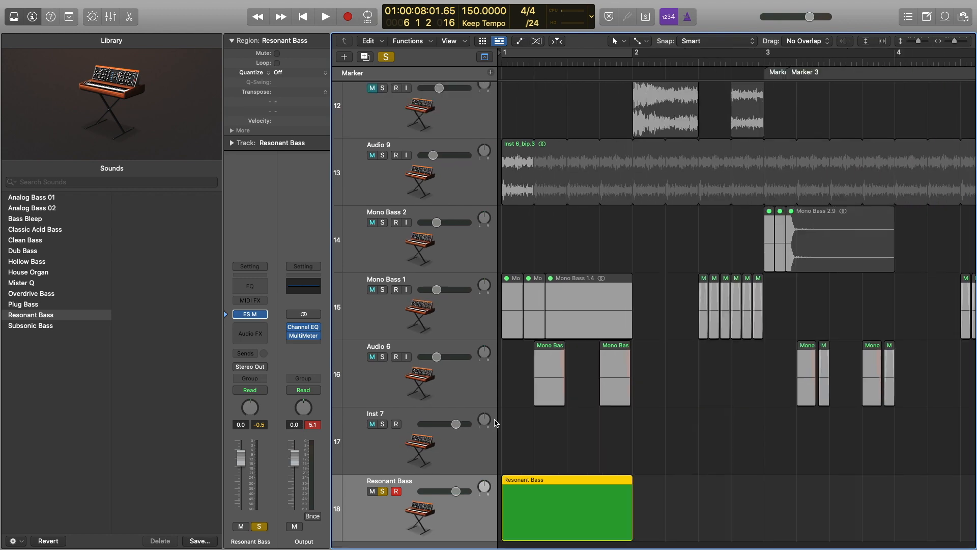
Add a note to the Resonant Bass region and place it at F2, spanning all of bar 1.
double_click(535, 497)
left_click(516, 404, "super")
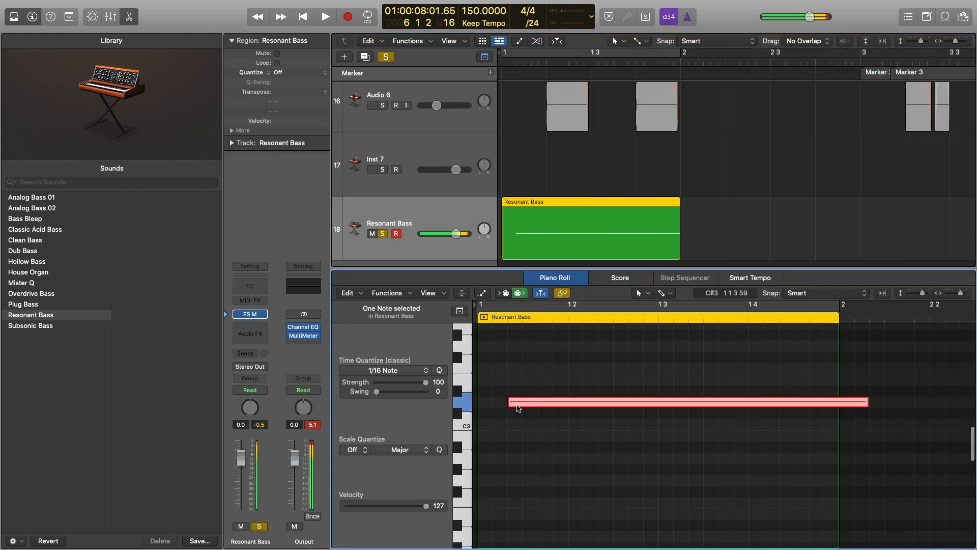
left_click_drag(500, 460, 499, 507)
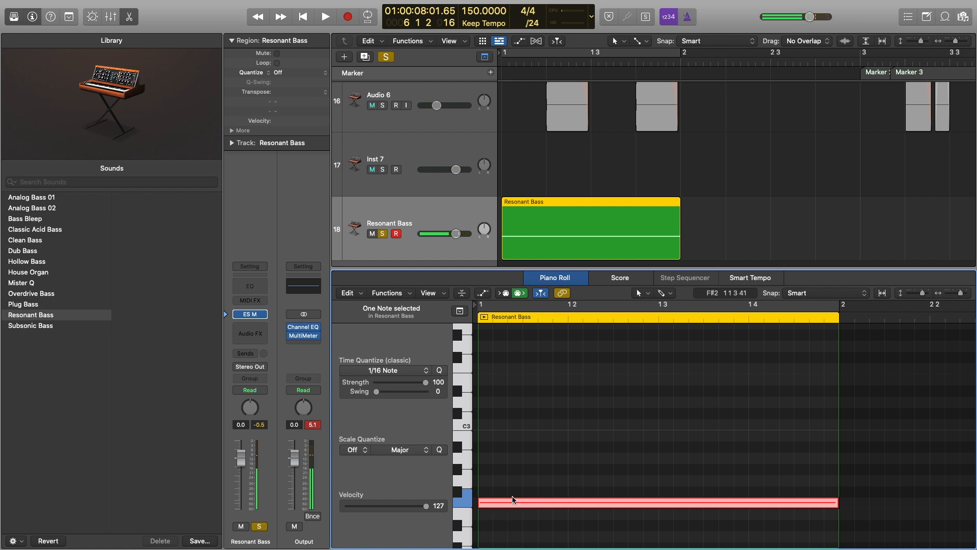
Compare the bar-long F2 note with an F played in Musical Typing at octave C2.
key("super+k")
key("f")
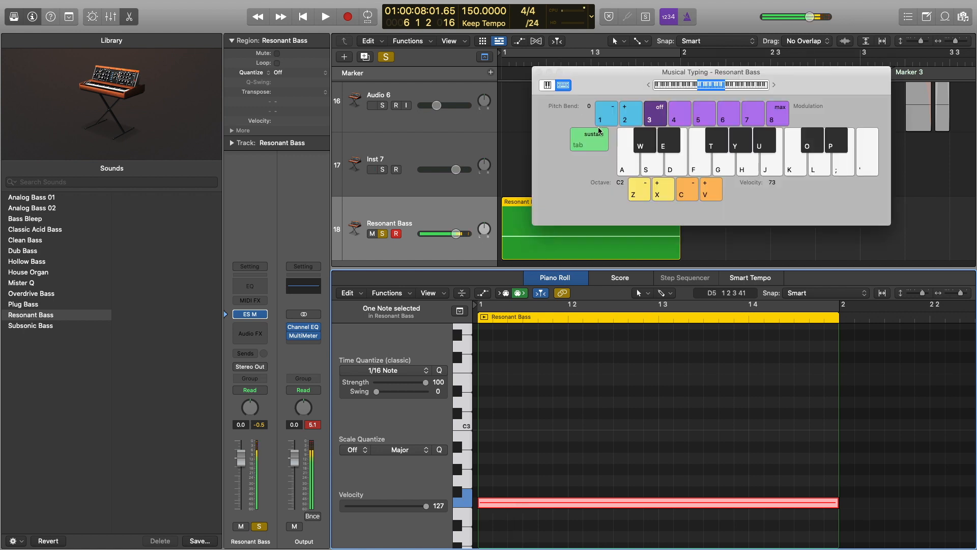
left_click(539, 72)
left_click(530, 505)
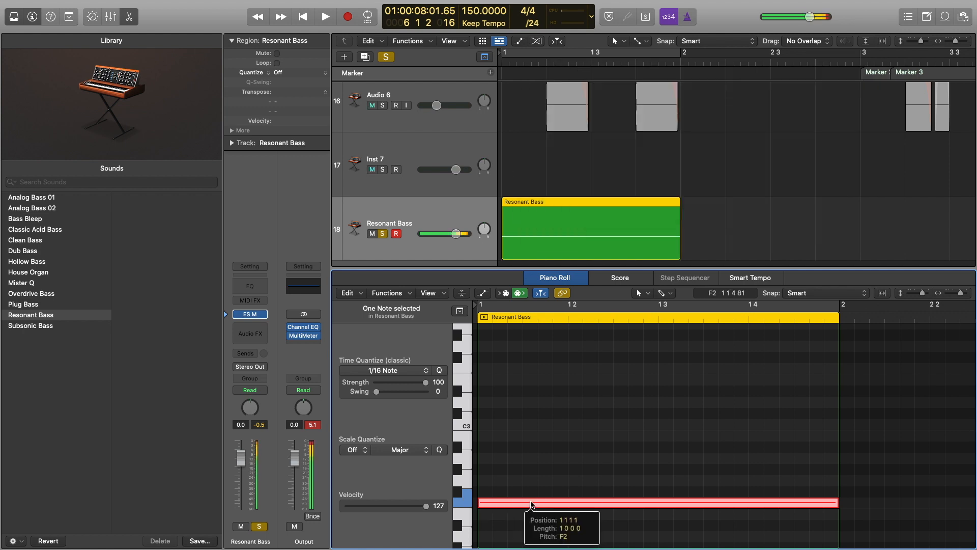
left_click(553, 469)
left_click(512, 504)
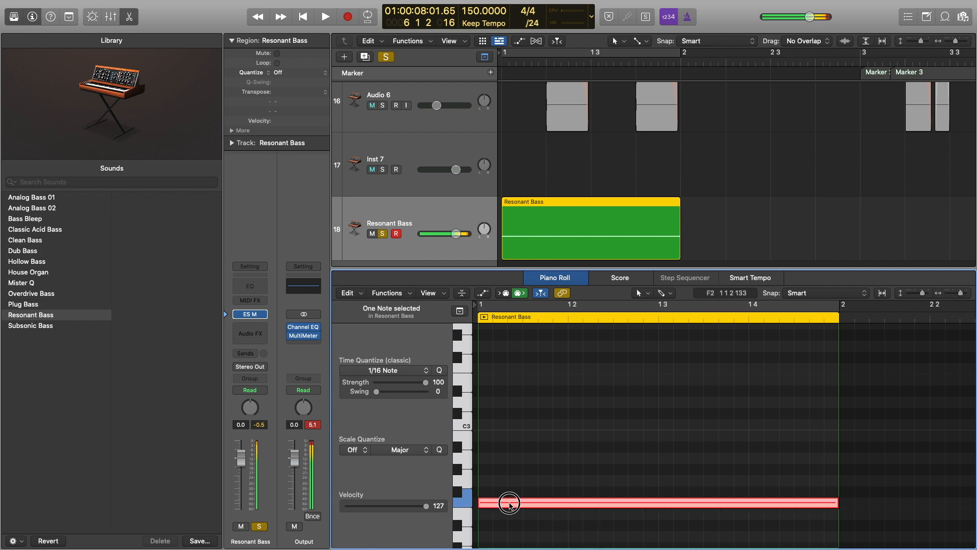
Set the cycle range to the one-bar Resonant Bass region and play it back.
key("super+u")
key("space")
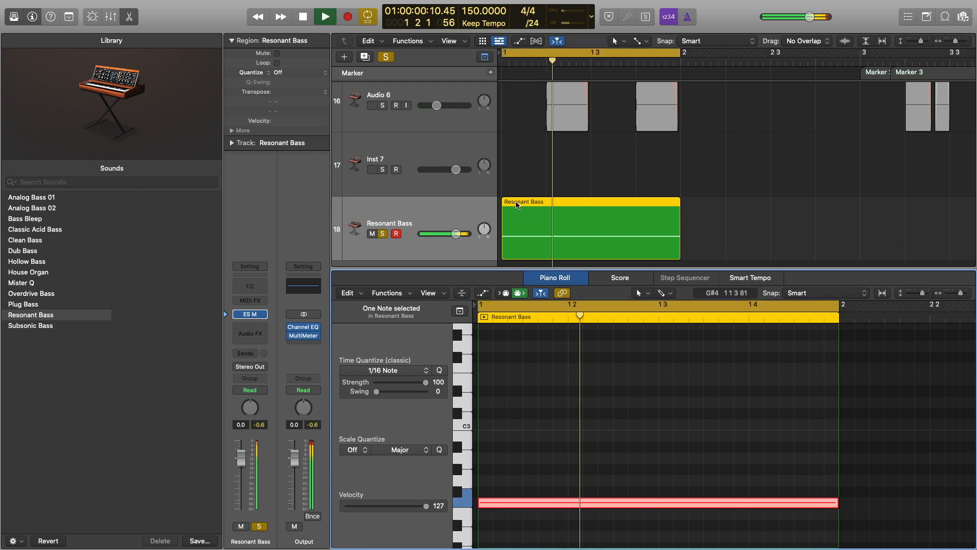
key("space")
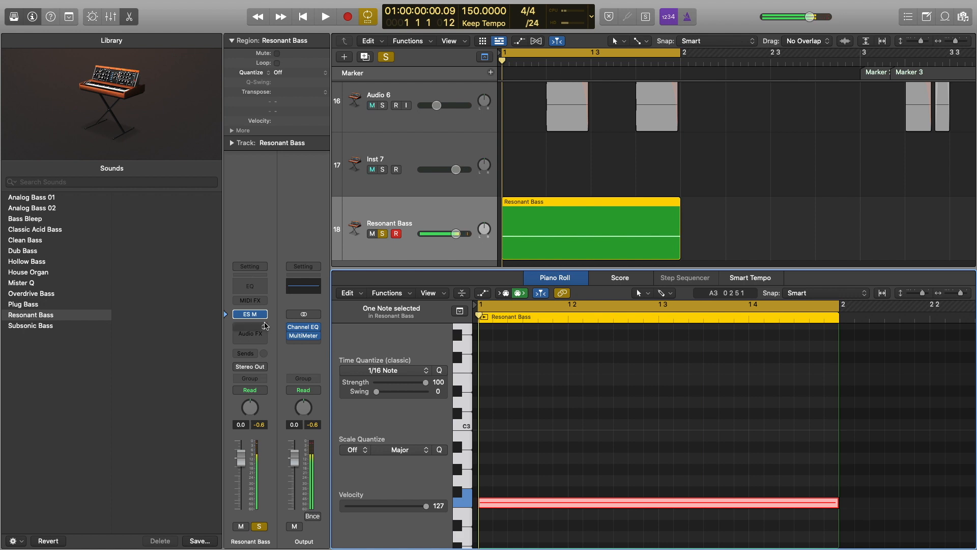
Lower the ES M overdrive and cutoff slightly and raise the resonance a little during playback, closing the synth when done.
left_click(250, 314)
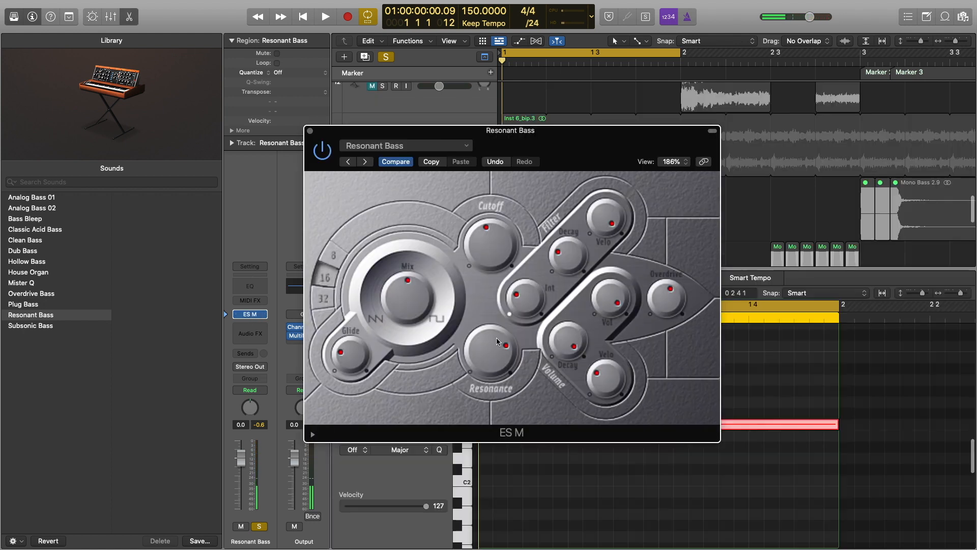
key("space")
left_click_drag(672, 298, 658, 315)
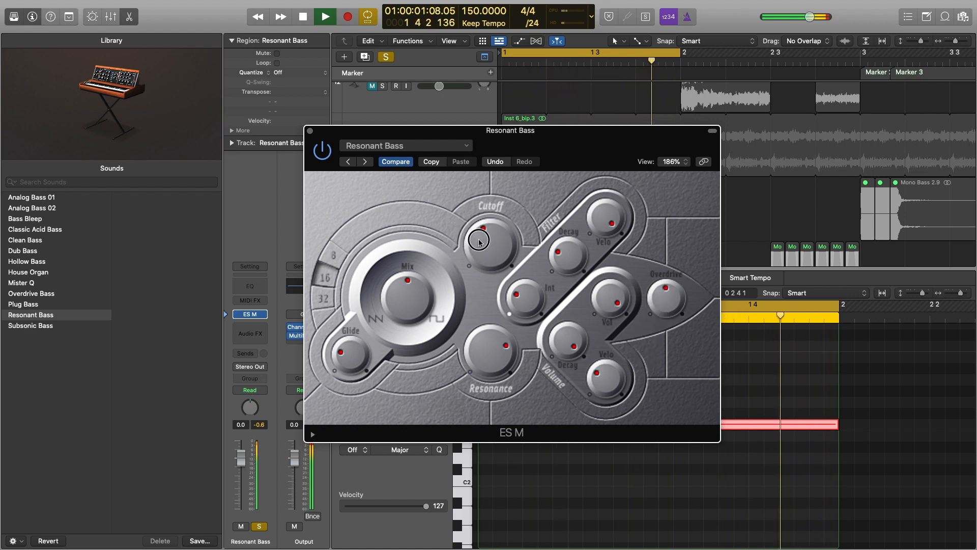
left_click_drag(480, 235, 481, 239)
left_click_drag(489, 363, 494, 332)
key("space")
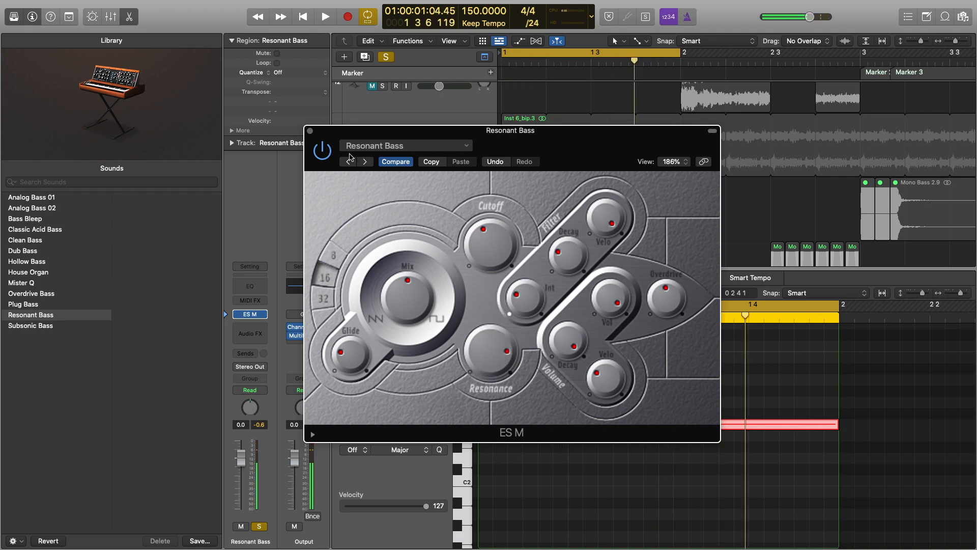
left_click(310, 131)
Close the Piano Roll, show track automation and set the Resonant Bass lane to the ES M Overdrive parameter.
key("e")
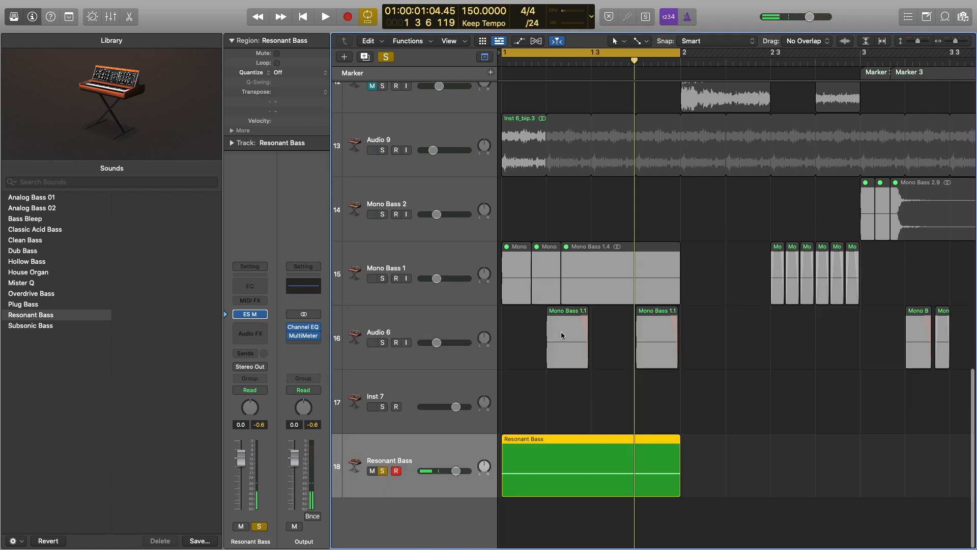
key("a")
key("z")
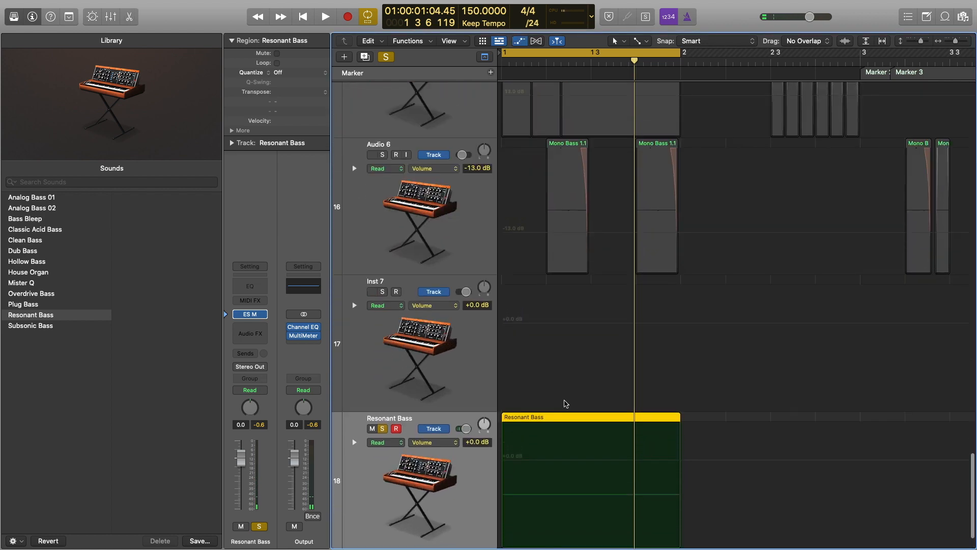
left_click(441, 377)
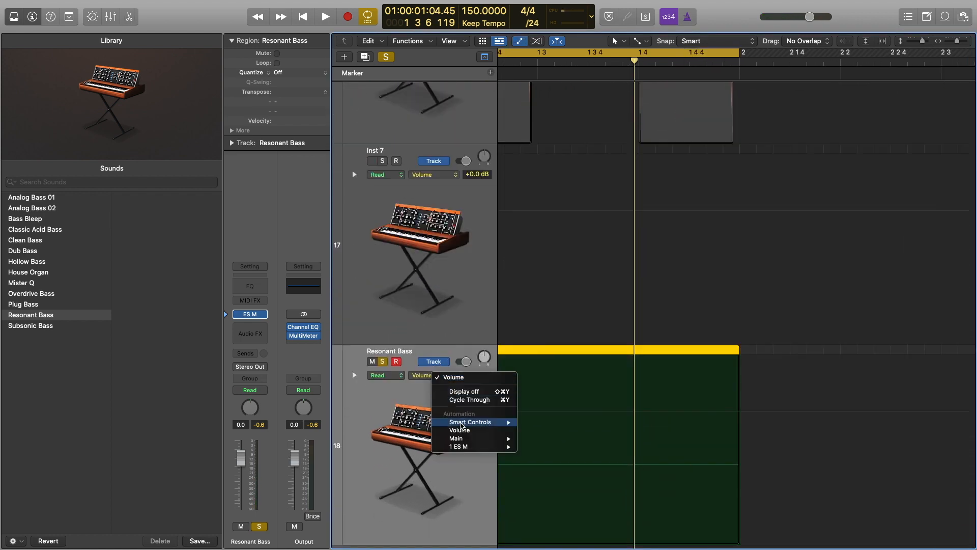
mouse_move(468, 447)
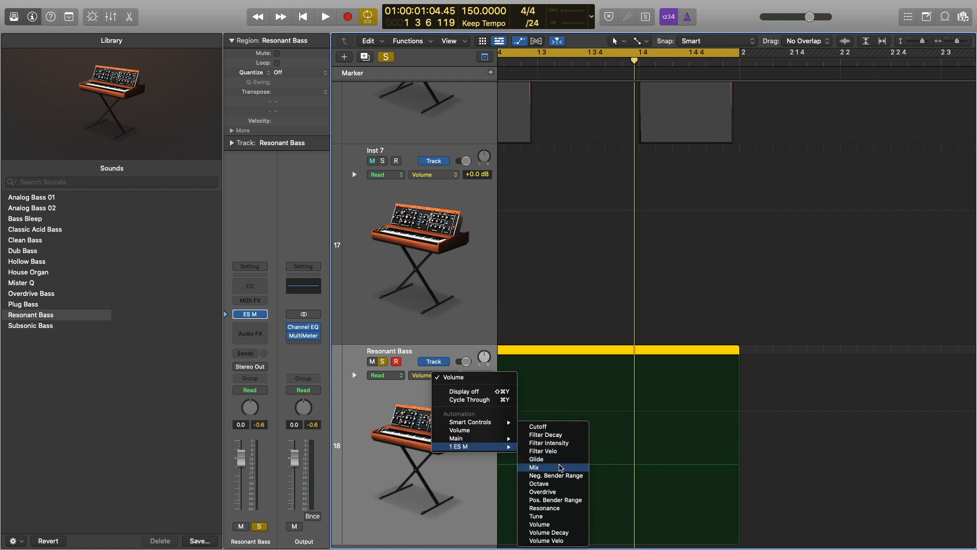
left_click(558, 495)
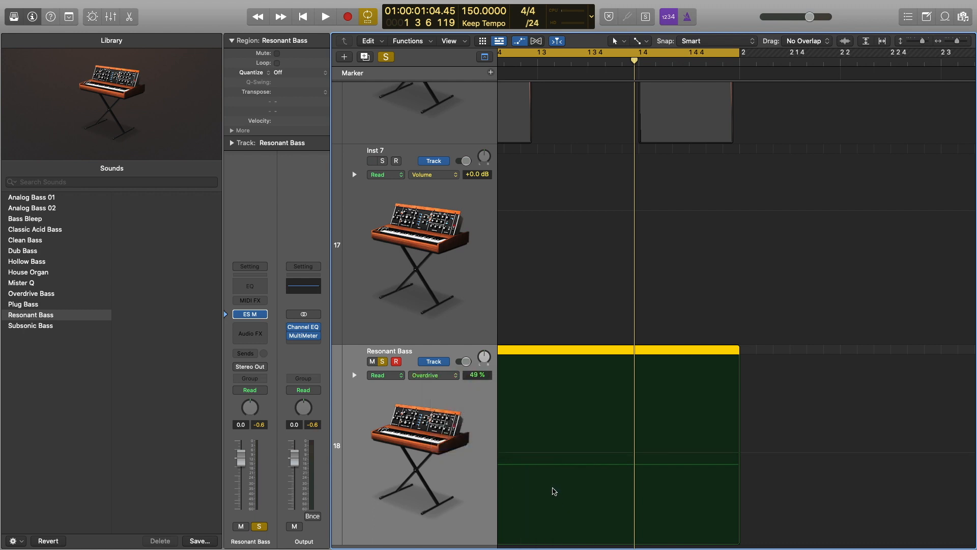
key("super+Left")
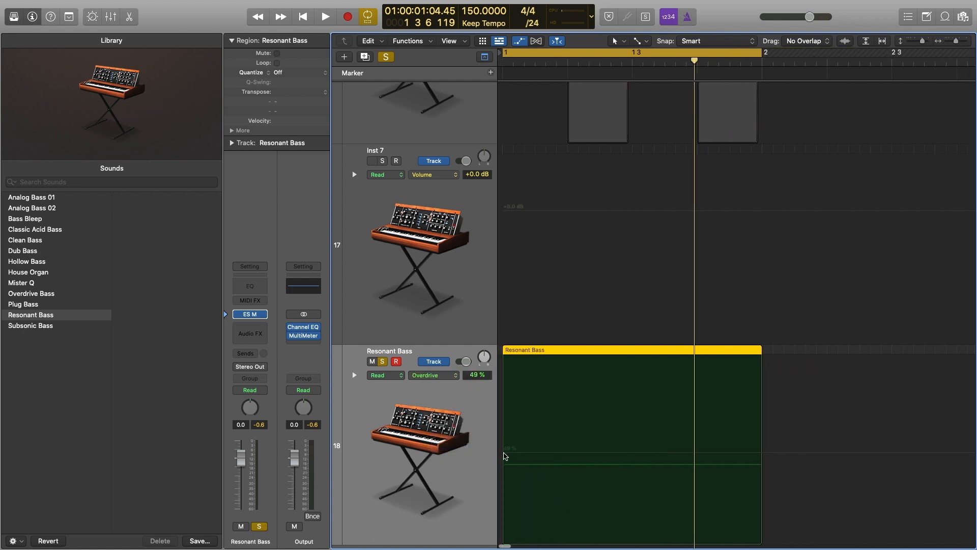
Draw an Overdrive curve over beat 1, rising from 41% to a 78% plateau and falling to 45%, and play it.
left_click_drag(505, 456, 584, 460)
left_click_drag(560, 394, 555, 395)
left_click_drag(584, 460, 576, 463)
key("space")
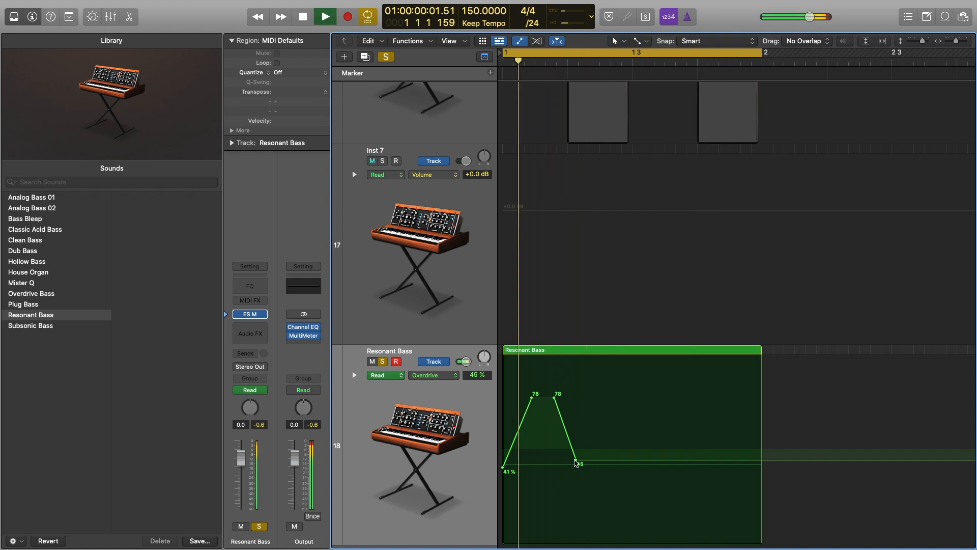
key("space")
Lower the Overdrive curve's start point to 21% and its end point to 20%, and audition the change.
left_click_drag(502, 467, 503, 504)
left_click_drag(576, 460, 575, 506)
key("space")
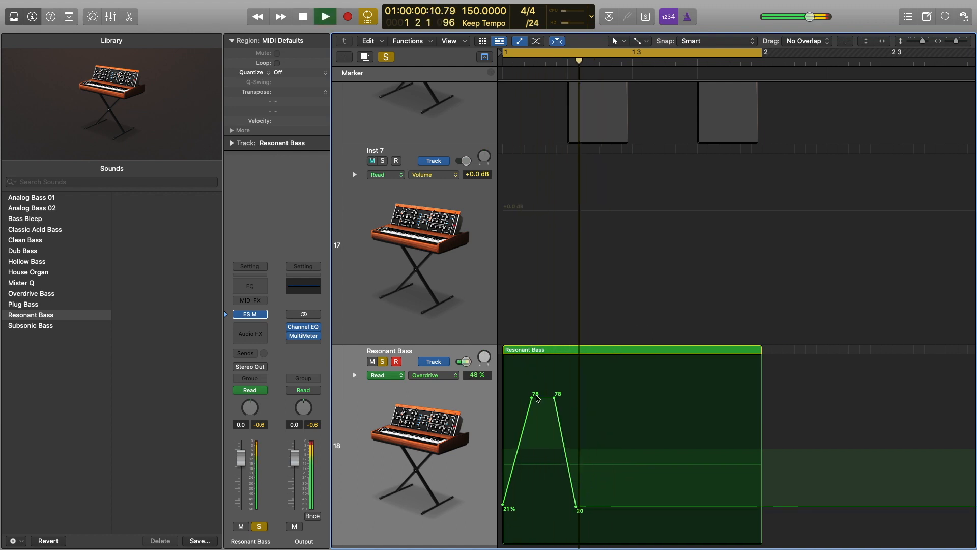
key("space")
Raise the Overdrive plateau to 94%, set the curve's start point to 47% and its end point to 45%, and audition it.
left_click_drag(543, 398, 543, 368)
key("space")
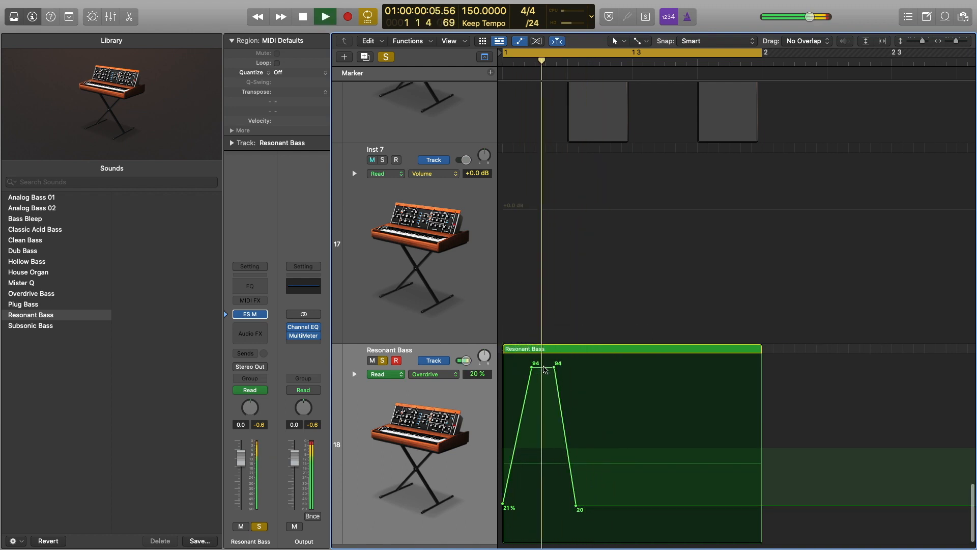
left_click_drag(504, 506, 503, 455)
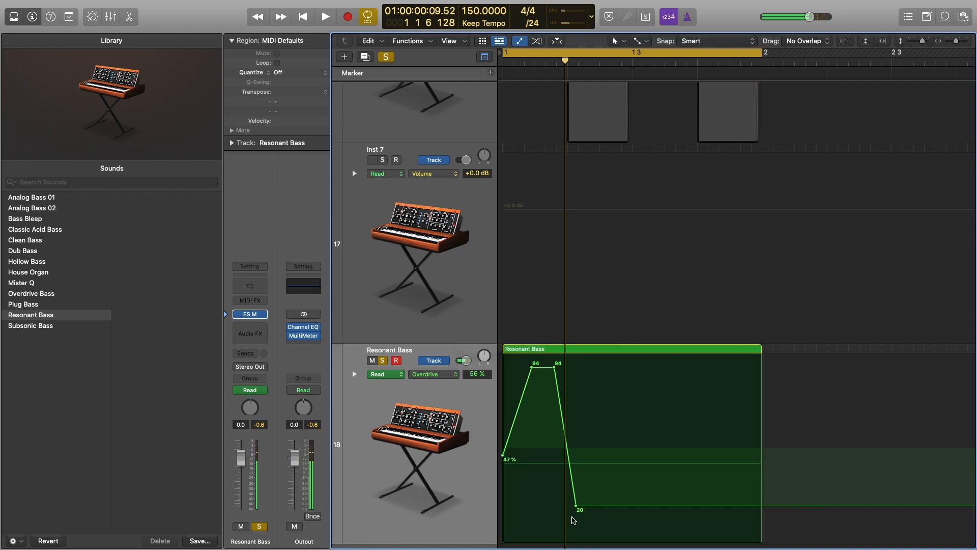
left_click_drag(576, 506, 576, 459)
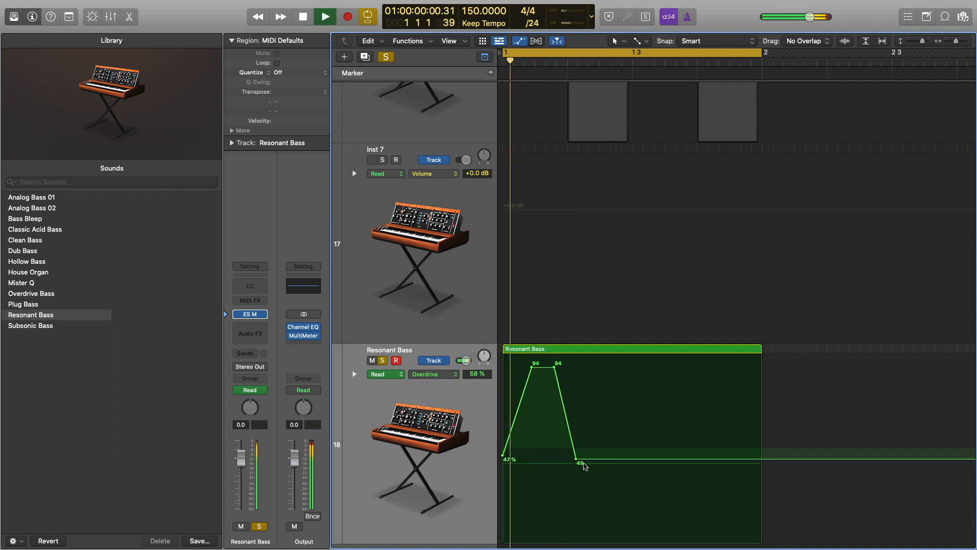
mouse_move(246, 317)
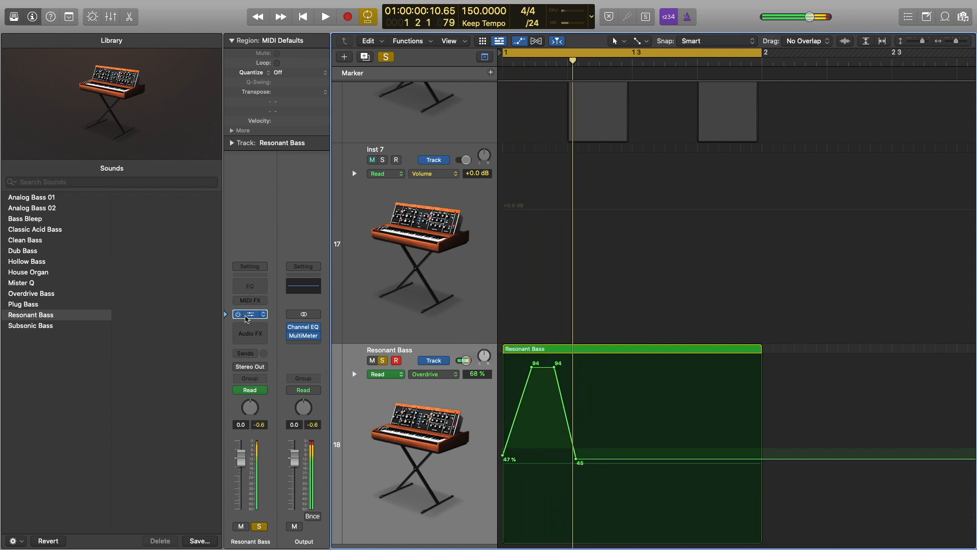
key("space")
key("space")
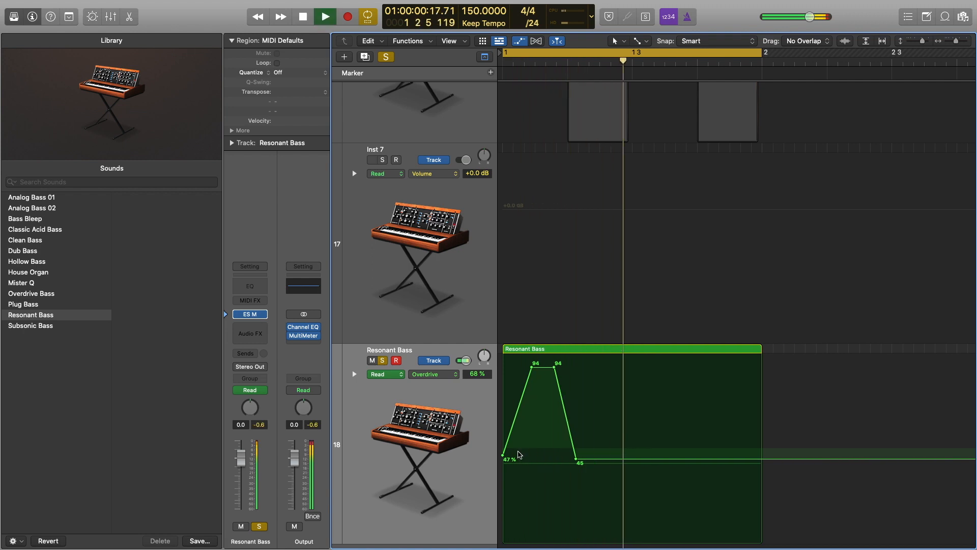
Start the 94% Overdrive plateau earlier, extend it into beat 2, move the 45% end point out past it and play the result.
mouse_move(549, 371)
left_mouse_down()
mouse_move(576, 366)
mouse_move(541, 371)
left_mouse_up()
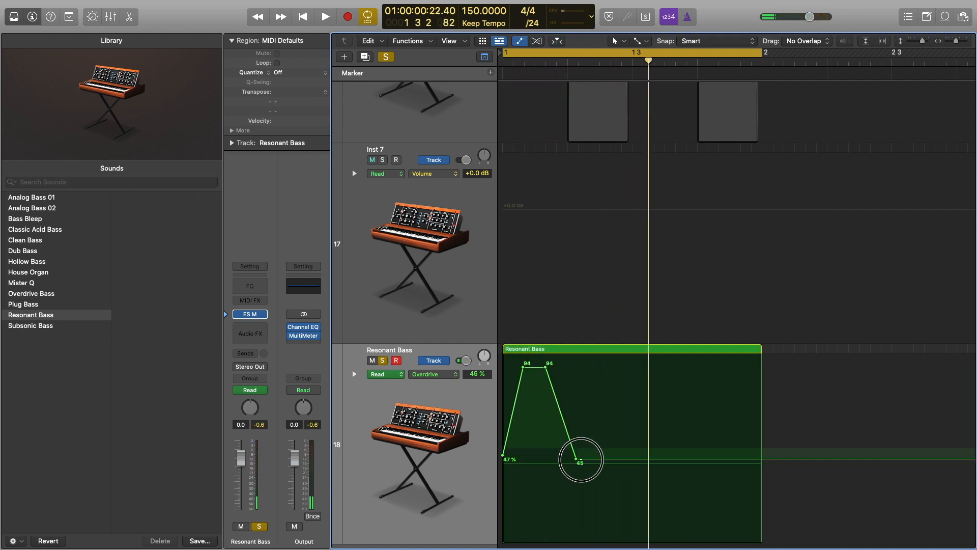
left_click_drag(576, 458, 605, 459)
left_click_drag(546, 367, 589, 367)
key("space")
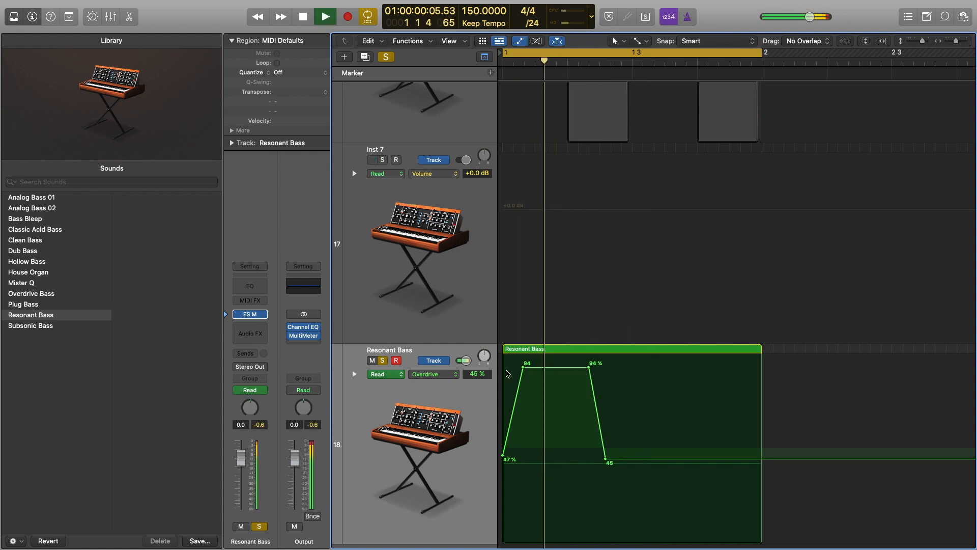
Lower the Resonant Bass Overdrive automation to a 53 % plateau and a 22 % starting point while auditioning the loop.
key("space")
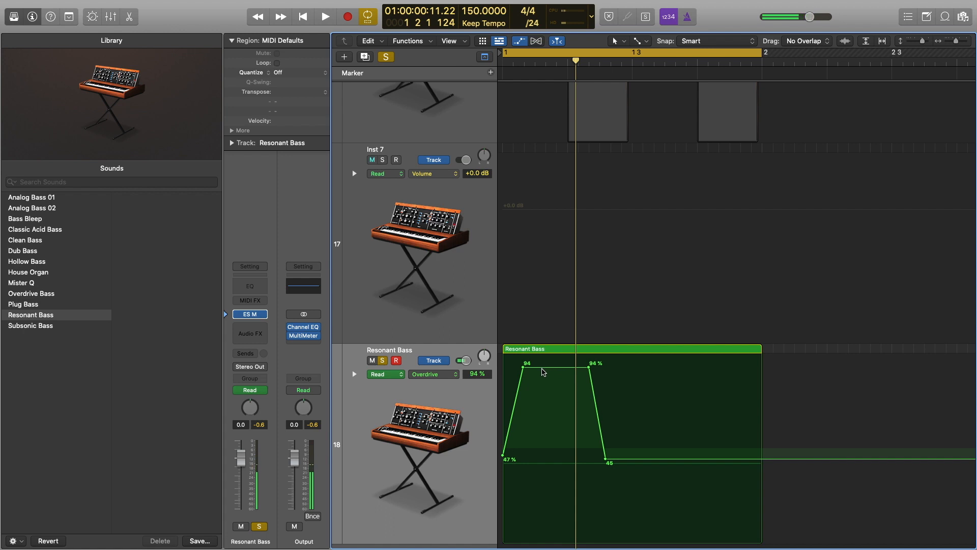
key("space")
left_click_drag(543, 371, 502, 502)
key("space")
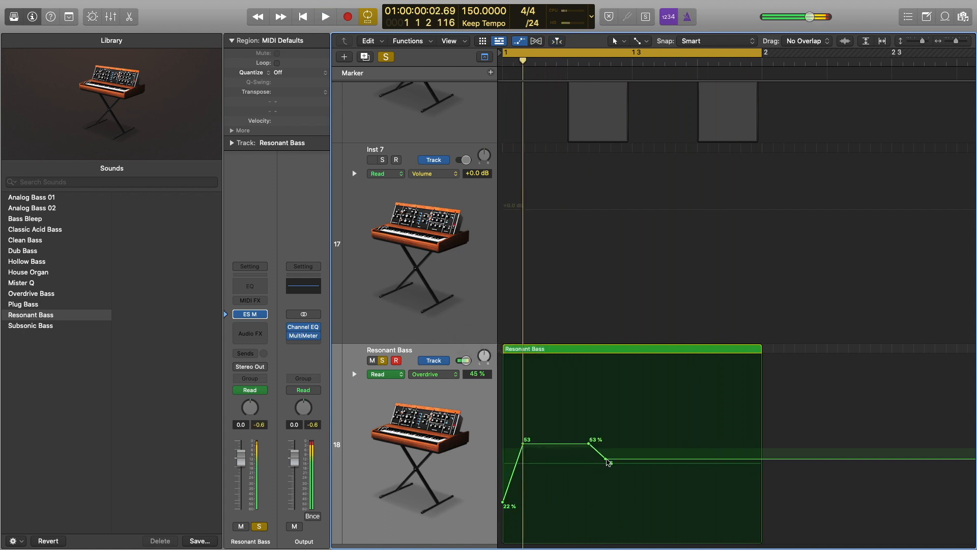
Lower the Overdrive automation's end point to 20 % and its plateau to 36 %, and audition the result.
left_click_drag(606, 459, 607, 506)
key("space")
key("space")
left_click_drag(550, 444, 550, 477)
key("space")
key("space")
key("space")
Set the Overdrive automation's start and end points to 0 % and its plateau to 50 %.
left_click_drag(503, 502, 514, 543)
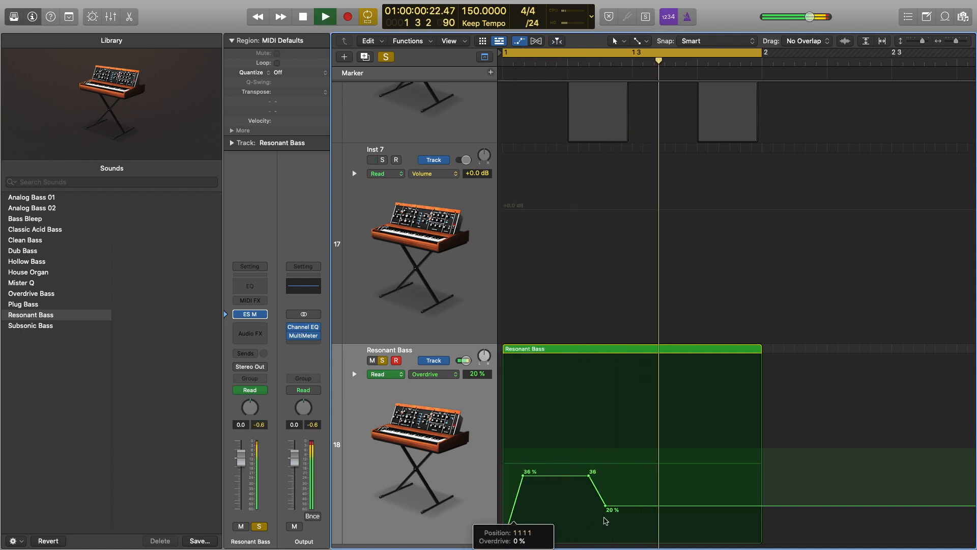
left_click_drag(606, 506, 605, 541)
key("space")
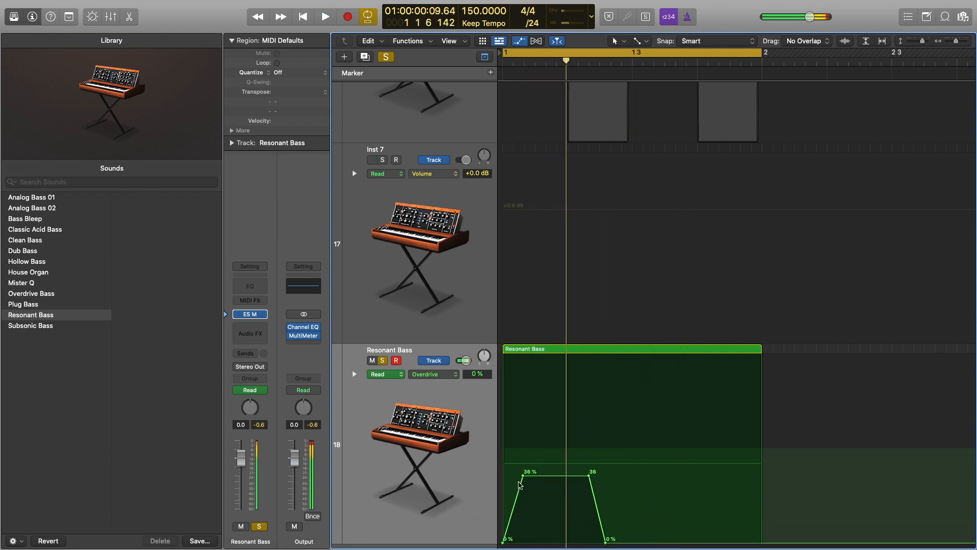
key("space")
key("space")
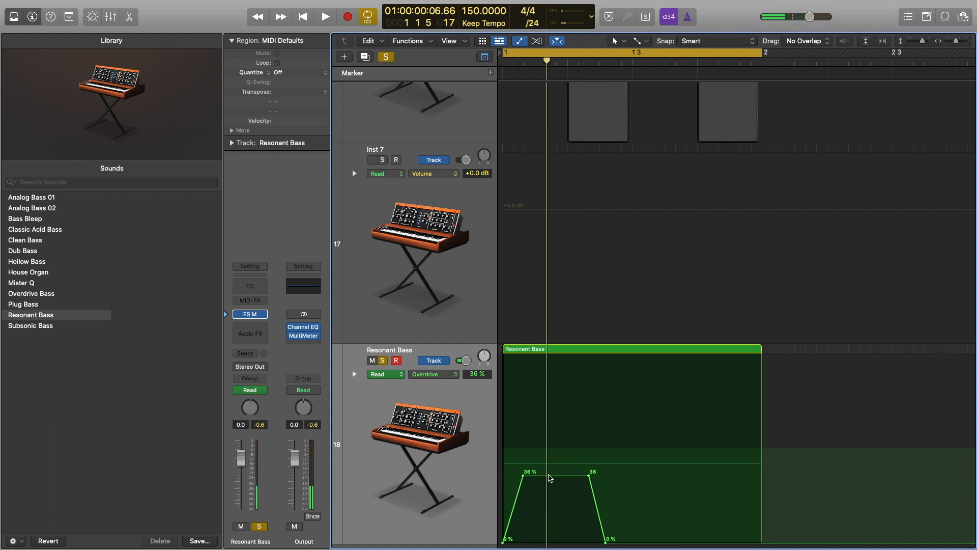
left_click_drag(550, 477, 553, 447)
Show the ES M Cutoff automation and shape it from 0 % up to a 50.393 % plateau and back to 0 %.
left_click(433, 374)
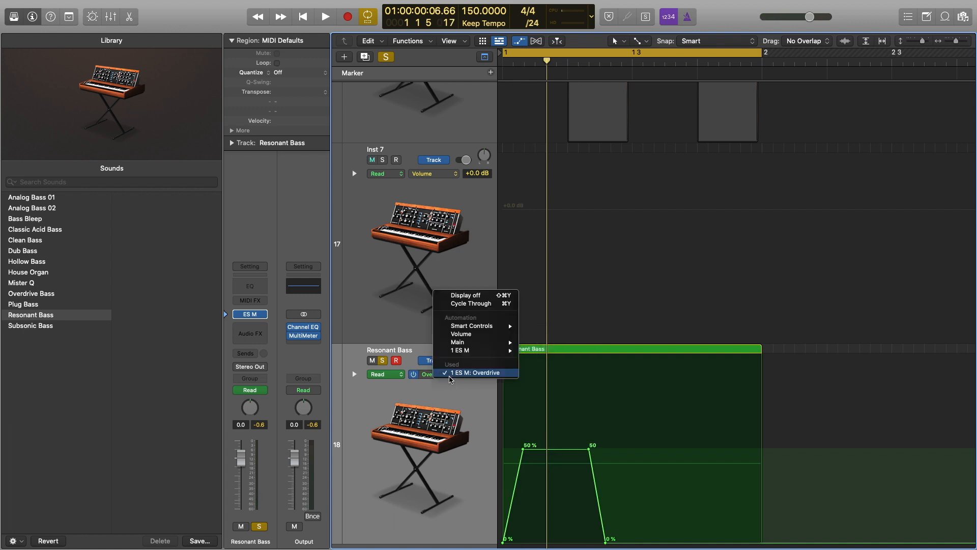
mouse_move(475, 355)
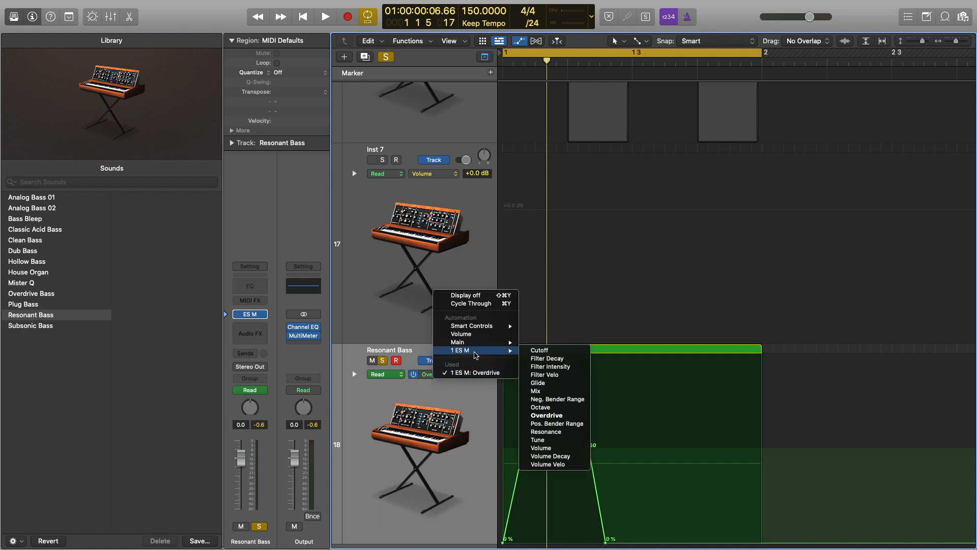
left_click(539, 350)
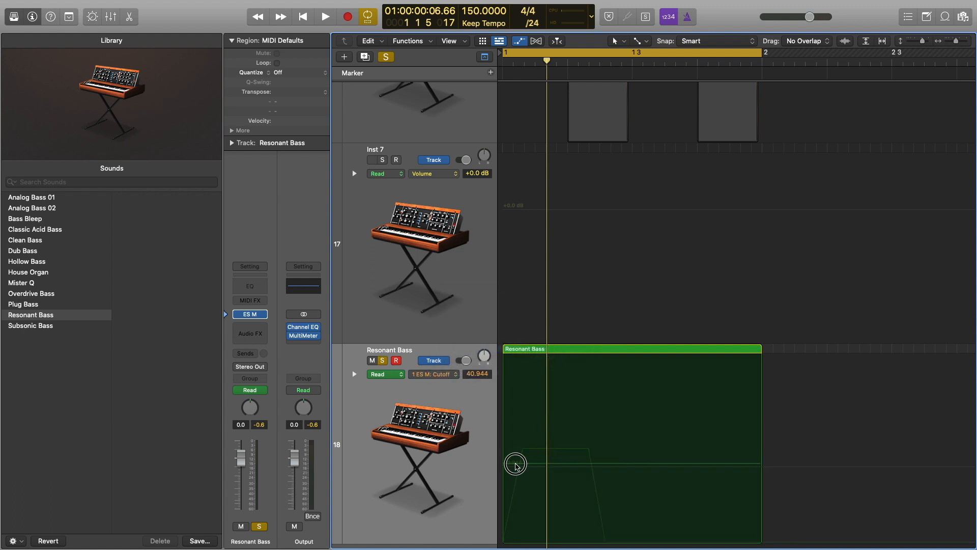
left_click(516, 465)
key("space")
left_click_drag(519, 469, 504, 541)
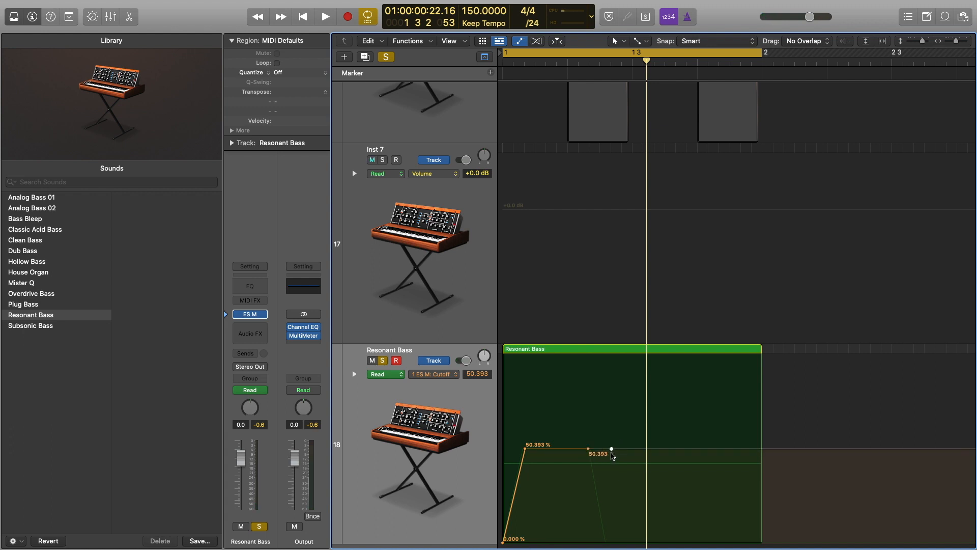
left_click_drag(612, 450, 601, 543)
key("space")
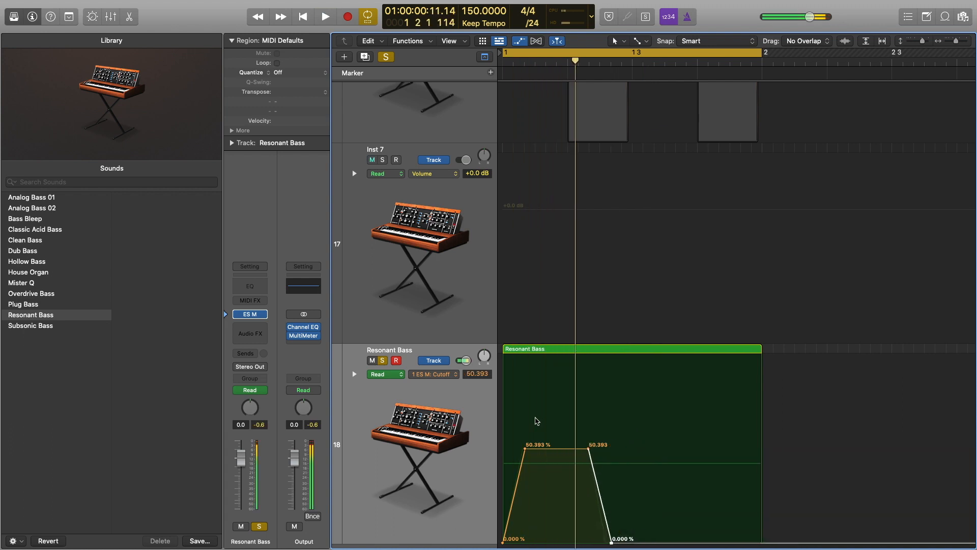
key("space")
key("space")
Raise the Cutoff automation's plateau to 79.527 % and audition the loop.
left_click_drag(523, 456, 544, 376)
key("space")
scroll(541, 426, "down", 1)
scroll(543, 392, "down", 1)
key("space")
key("space")
scroll(544, 376, "down", 1)
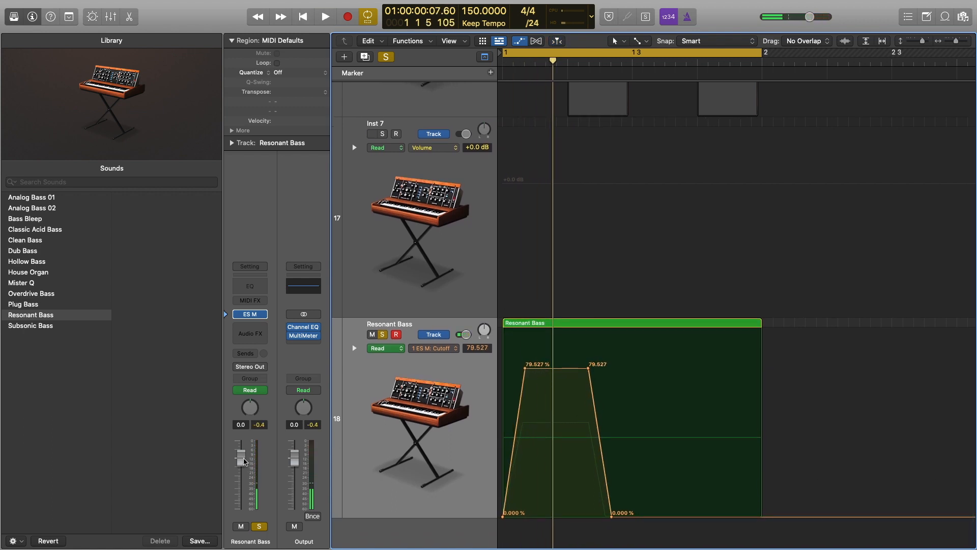
Lower the Resonant Bass channel volume to -8.0 dB and play the loop.
left_click_drag(244, 462, 243, 483)
key("space")
key("space")
Lower the Cutoff automation's plateau to 48.031 % and audition the loop repeatedly.
left_click_drag(554, 367, 547, 429)
key("space")
key("space")
key("space")
key("space")
key("space")
key("space")
key("space")
key("space")
key("space")
key("space")
key("space")
key("space")
key("space")
key("space")
key("space")
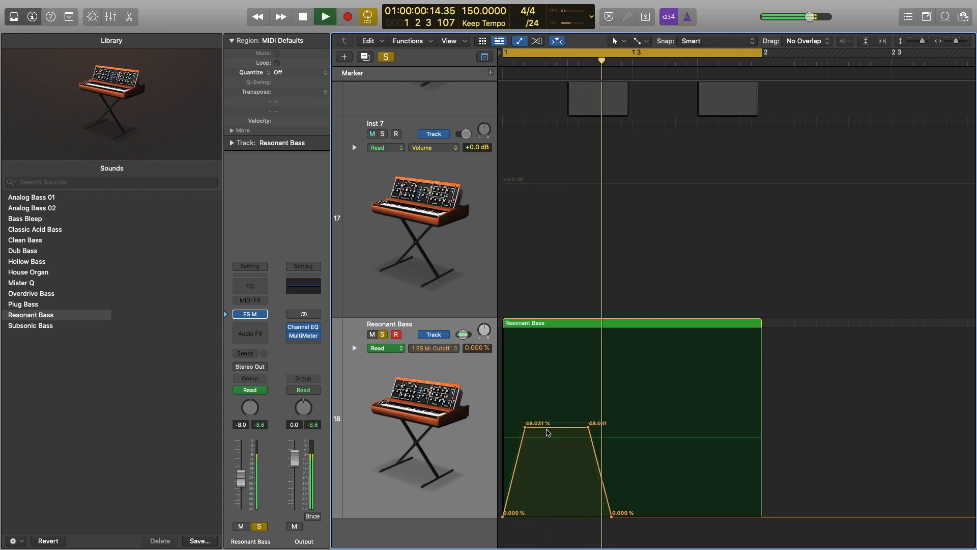
key("space")
key("space")
key("space")
key("space")
key("space")
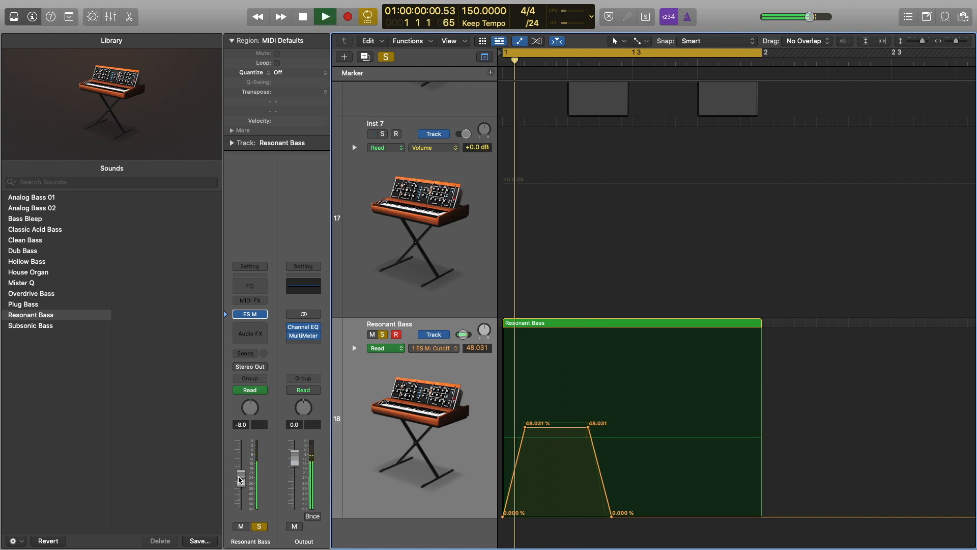
Set the Cutoff automation's plateau to 45.669 % and audition the loop.
key("space")
key("space")
key("space")
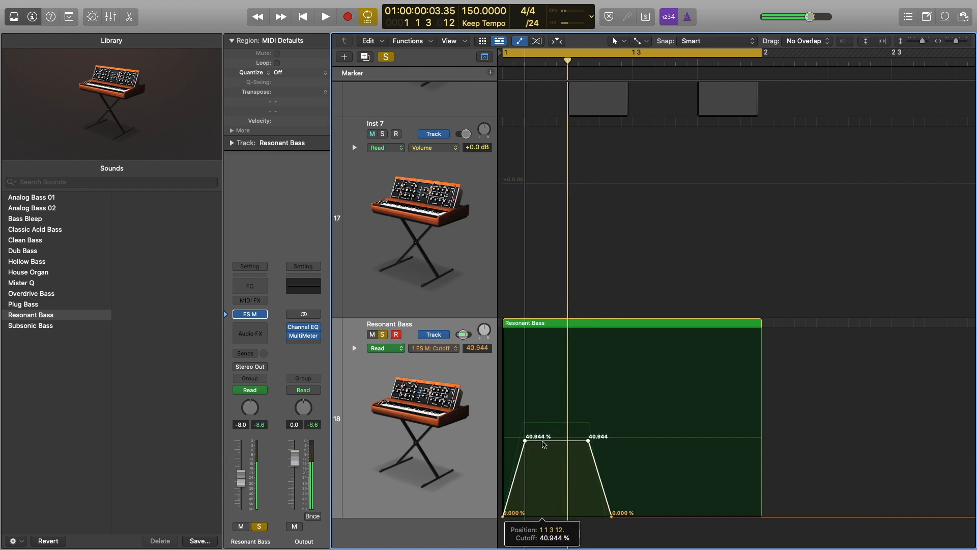
key("space")
key("space")
key("space")
left_click_drag(541, 441, 538, 433)
key("space")
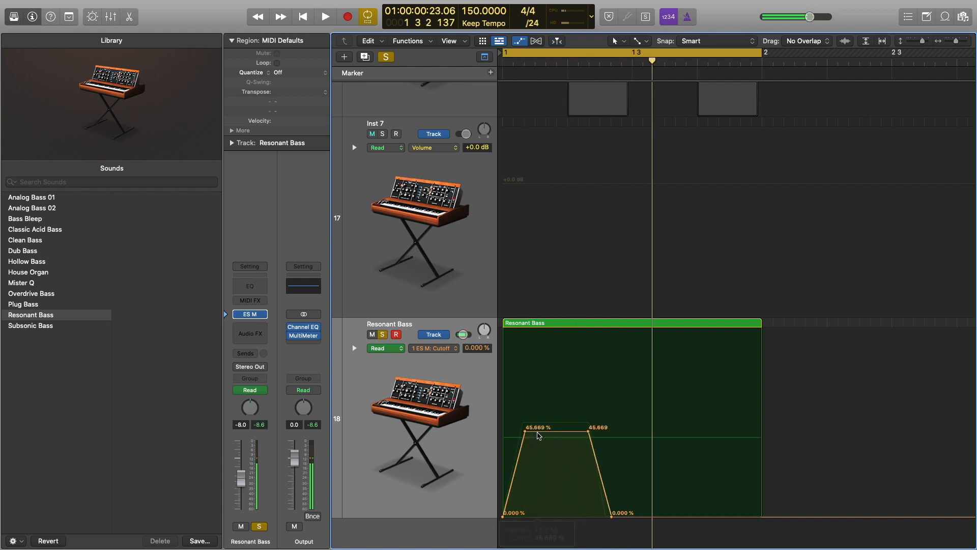
key("space")
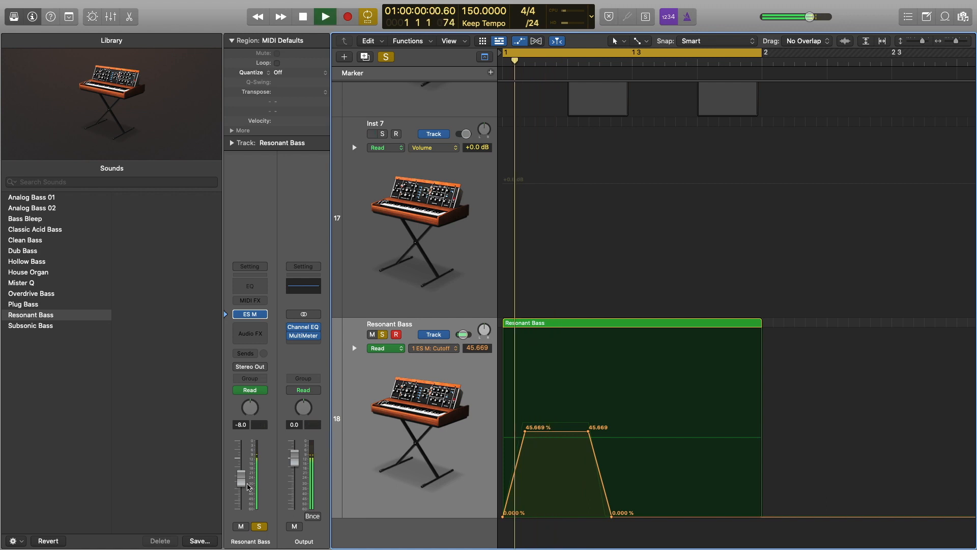
Raise the Resonant Bass channel volume to -2.0 dB and play the loop.
left_click_drag(241, 477, 246, 454)
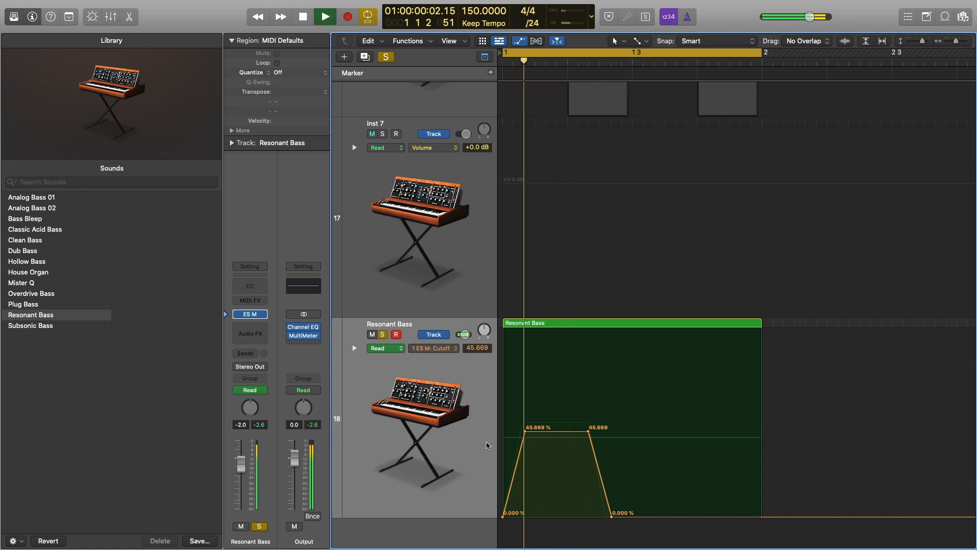
key("space")
mouse_move(257, 316)
key("space")
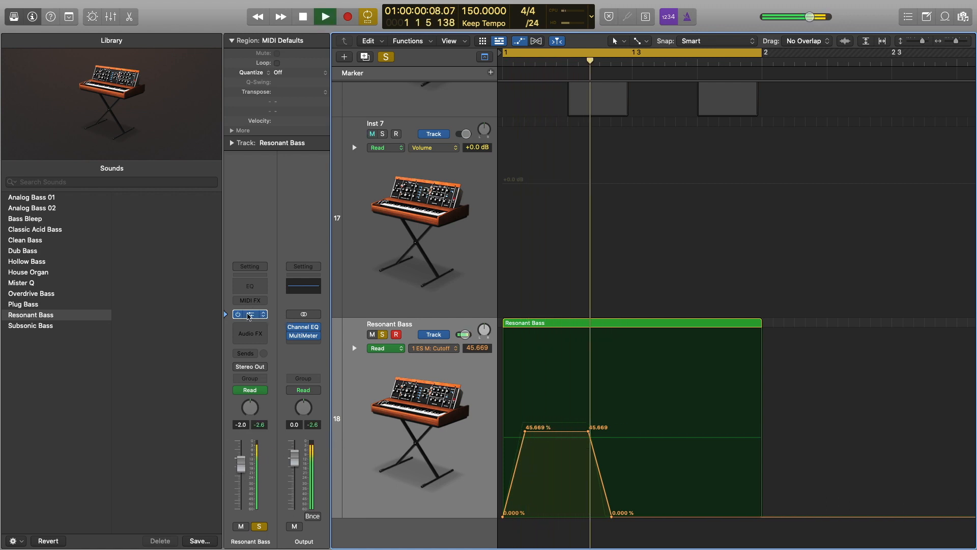
Fine-tune the Mix control in the ES M synth, close the synth window and audition the loop.
left_click(249, 315)
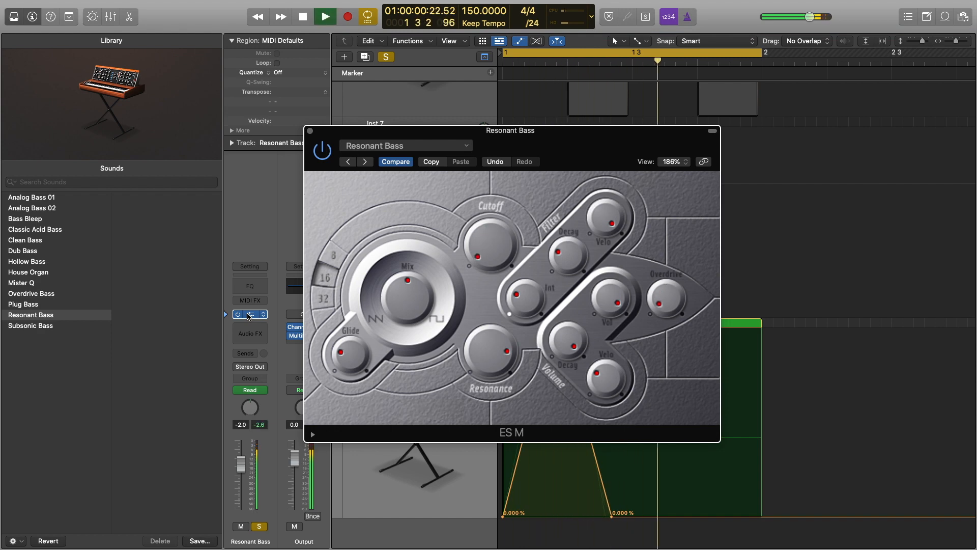
mouse_move(398, 302)
left_mouse_down()
mouse_move(396, 326)
mouse_move(417, 257)
mouse_move(398, 348)
mouse_move(402, 288)
mouse_move(400, 296)
left_mouse_up()
key("space")
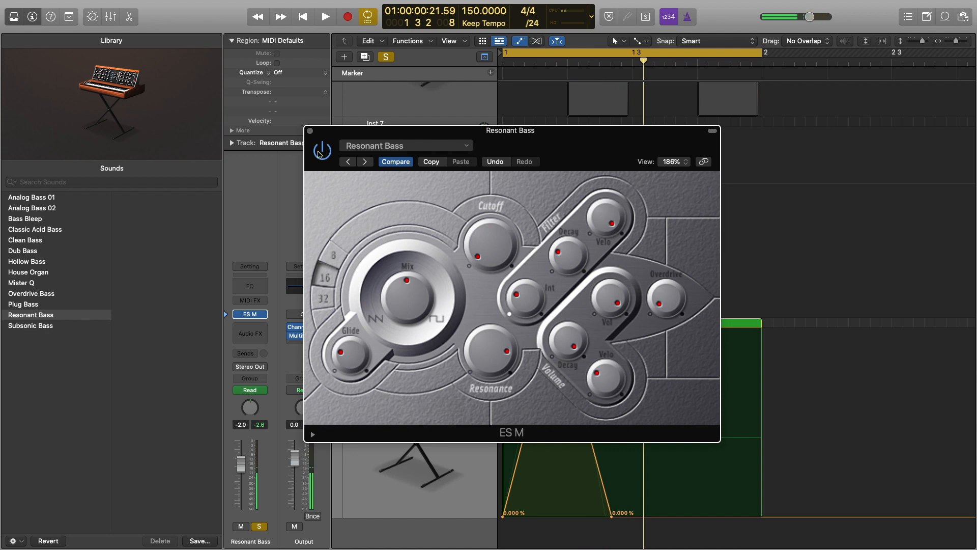
left_click(310, 131)
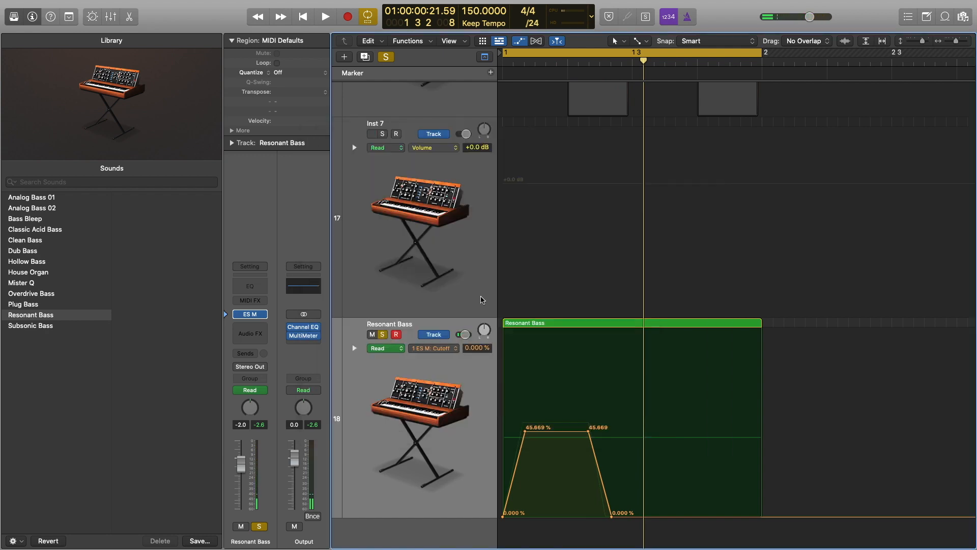
key("space")
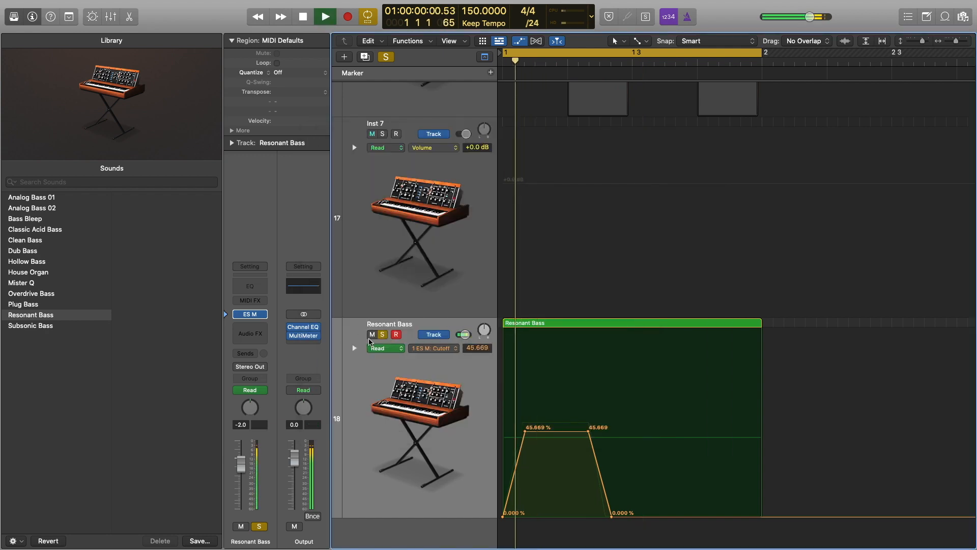
key("space")
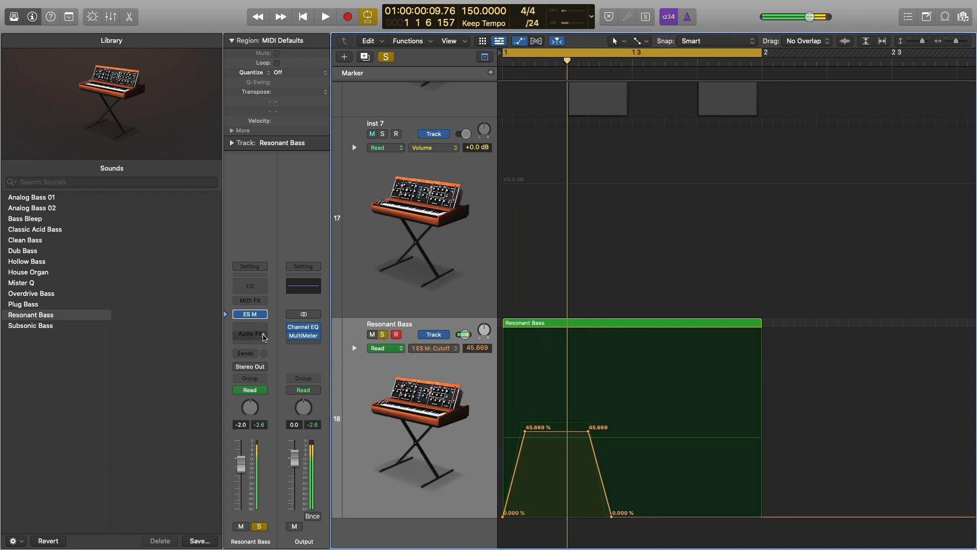
Insert a Channel EQ on the Resonant Bass track and play the loop through it.
left_click(258, 330)
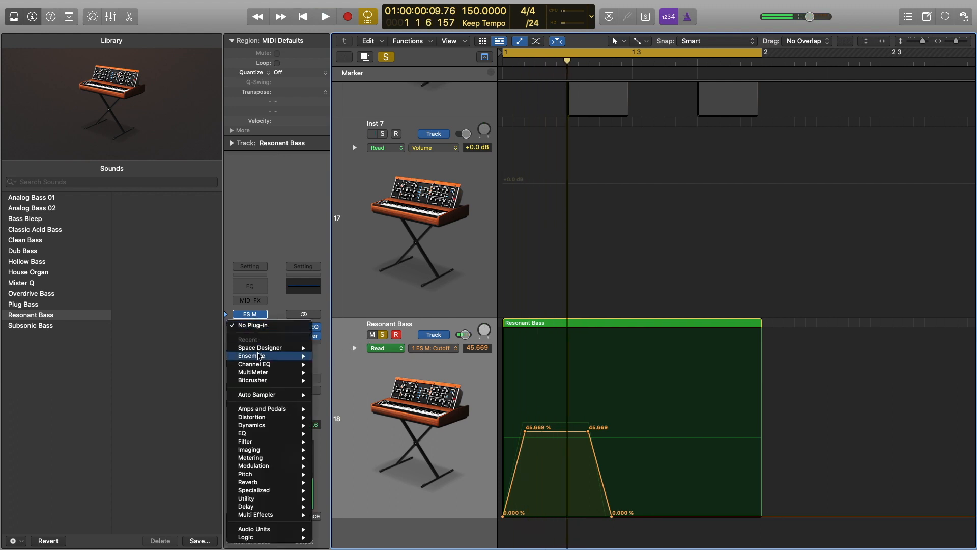
mouse_move(258, 367)
left_click(341, 366)
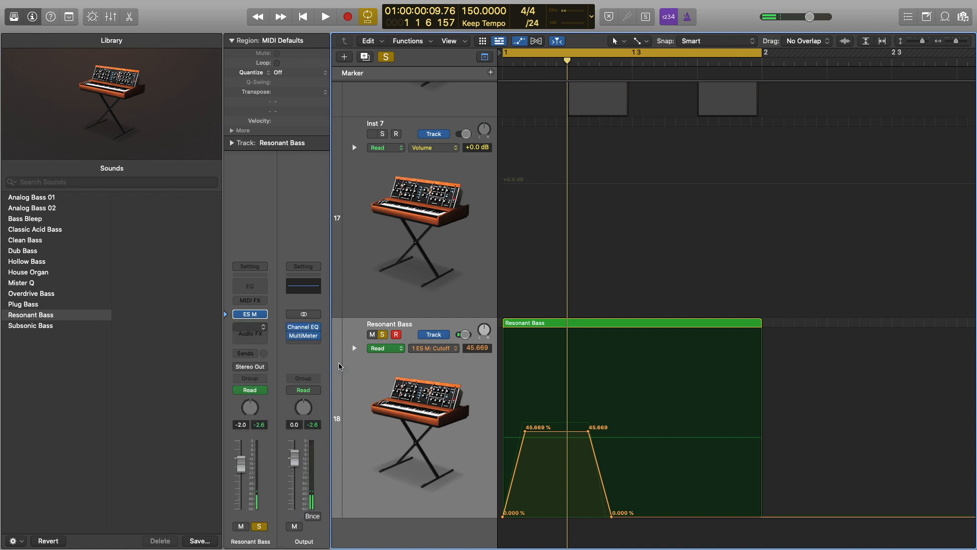
key("space")
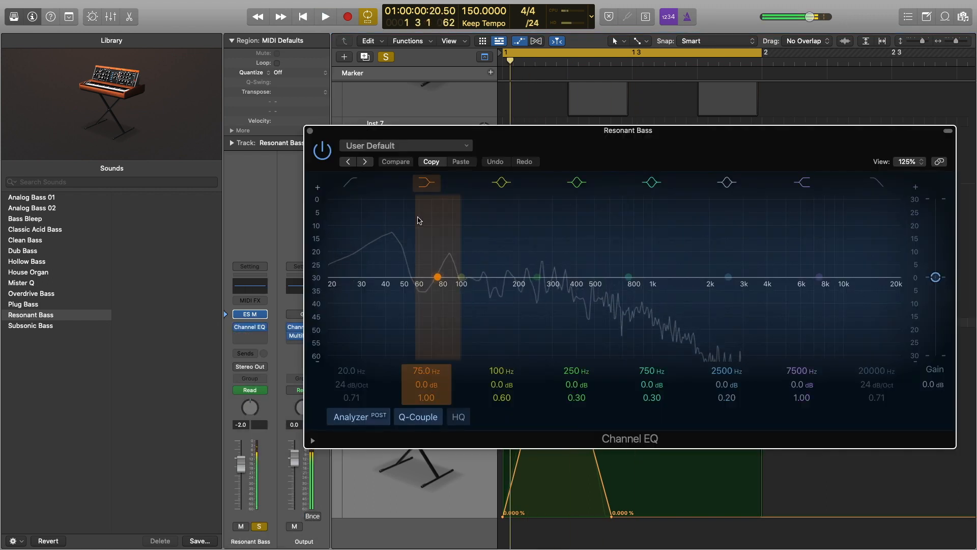
Enable the Channel EQ's low-cut band and raise its frequency to just above 100 Hz.
key("space")
left_click(359, 261)
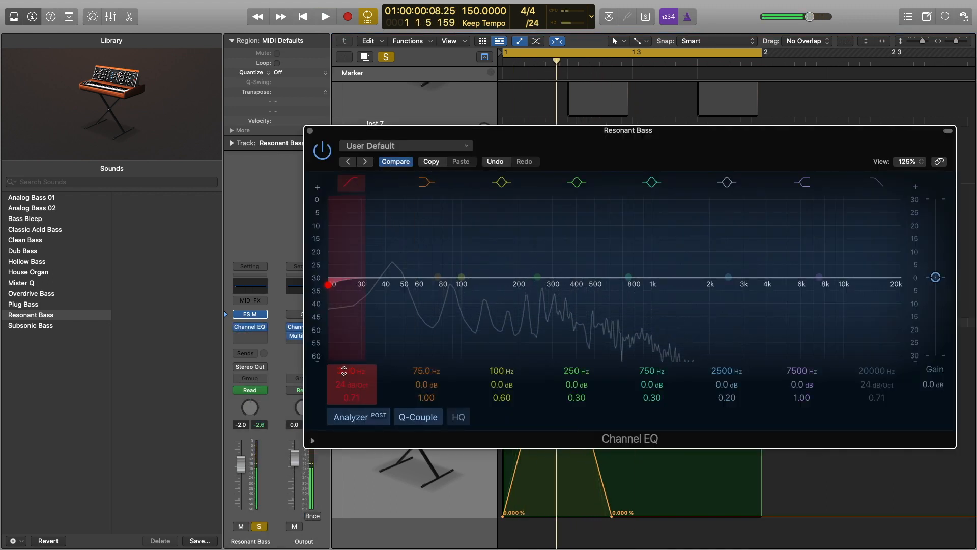
left_click_drag(343, 370, 343, 348)
key("space")
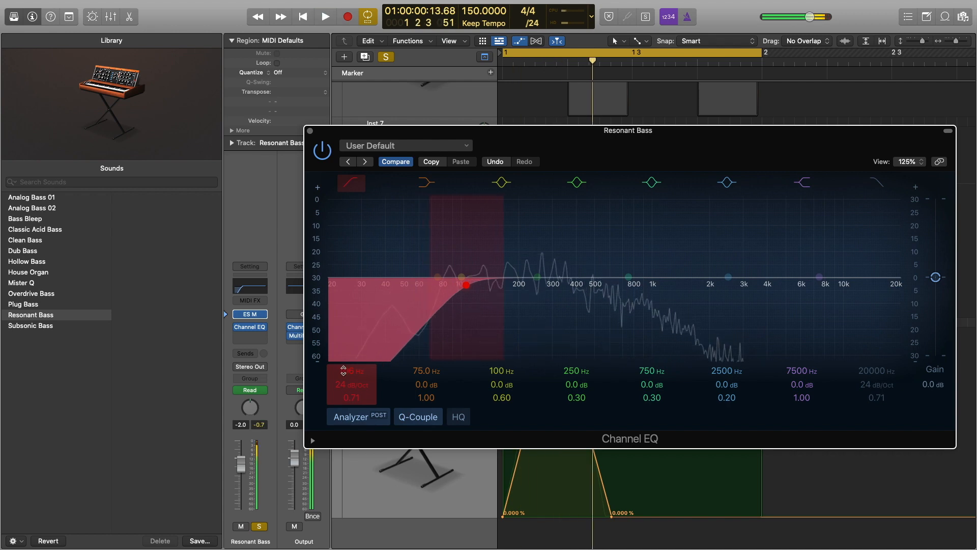
Set the low-cut slope to 36 dB/Oct and its frequency to about 120 Hz, audition the bass and close the EQ.
left_click_drag(341, 385, 345, 368)
key("space")
key("space")
key("space")
key("space")
key("space")
key("space")
key("space")
key("space")
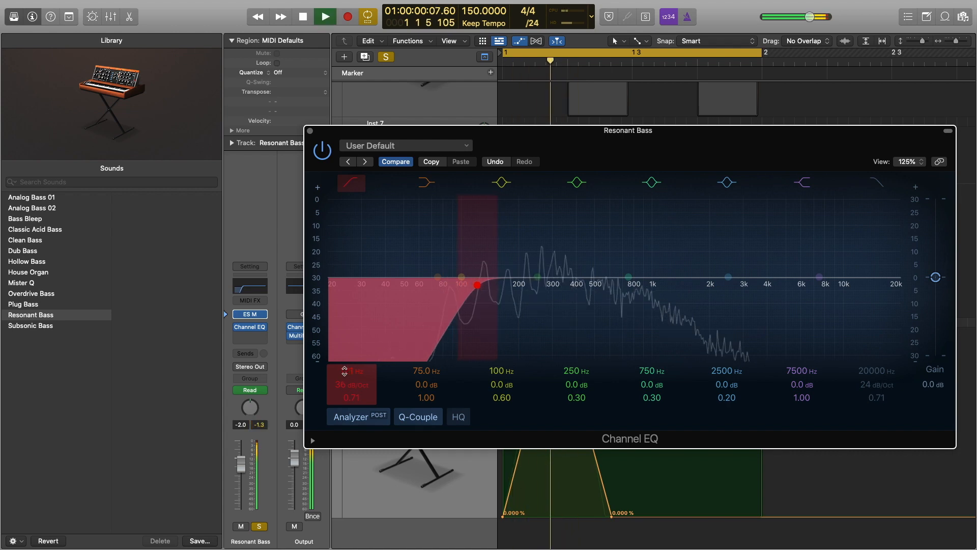
key("space")
key("space")
key("space")
left_click(310, 131)
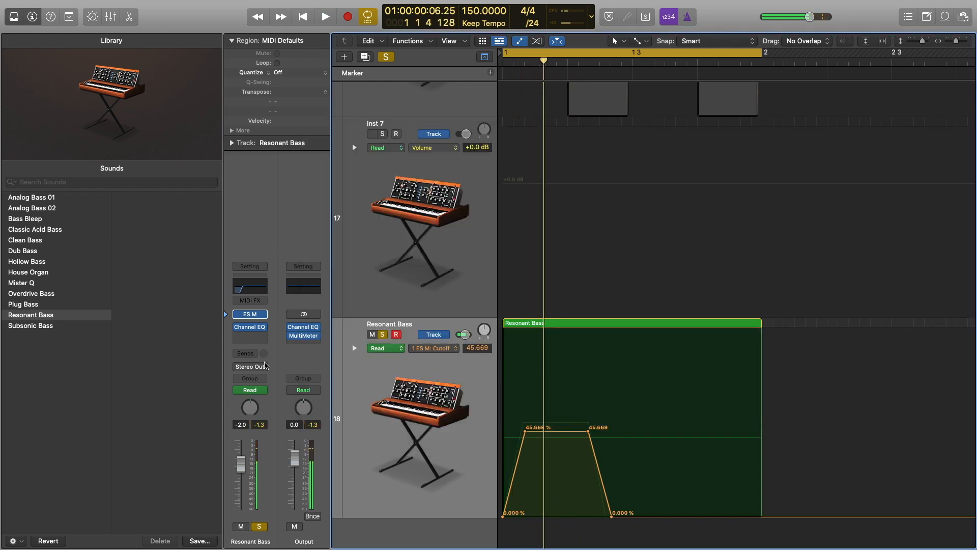
Insert a Bitcrusher after the Channel EQ on Resonant Bass, raise its Drive and close the effect window.
left_click(257, 340)
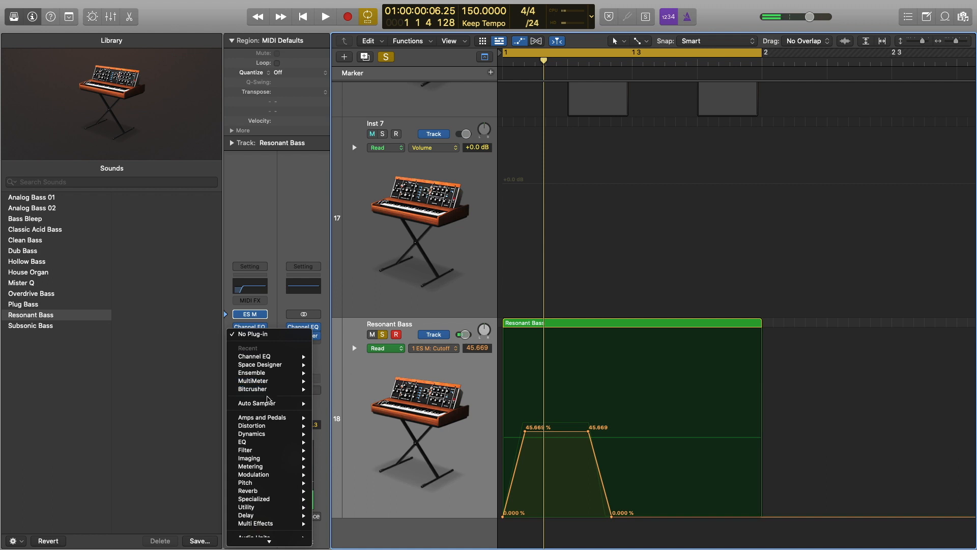
left_click(330, 389)
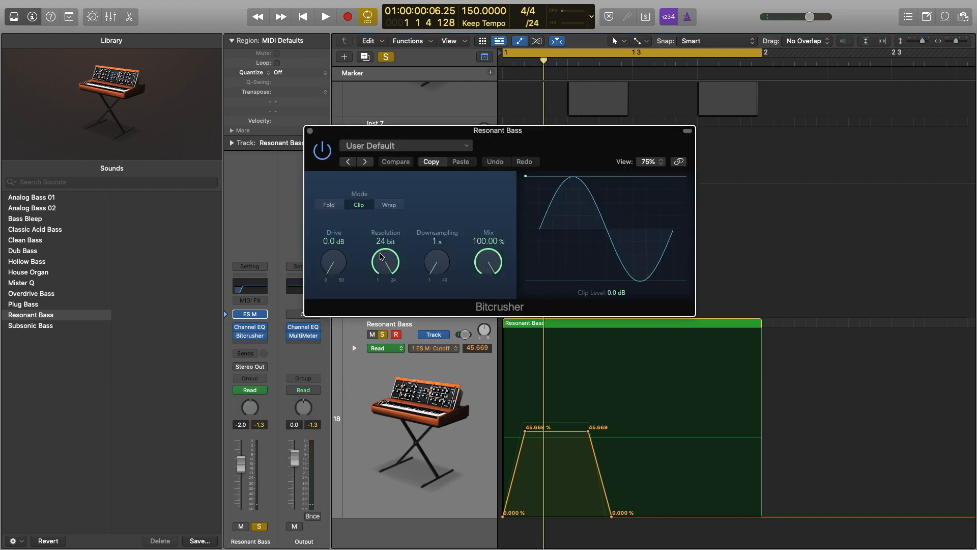
key("space")
left_click_drag(331, 264, 321, 246)
key("space")
left_click(310, 131)
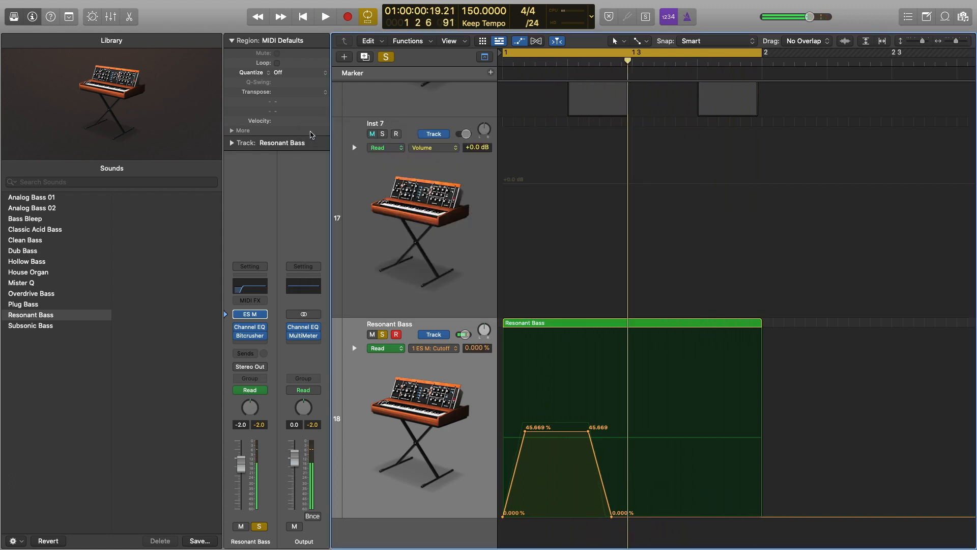
Audition the bass loop and insert Phat FX after the Bitcrusher on the Resonant Bass track.
key("space")
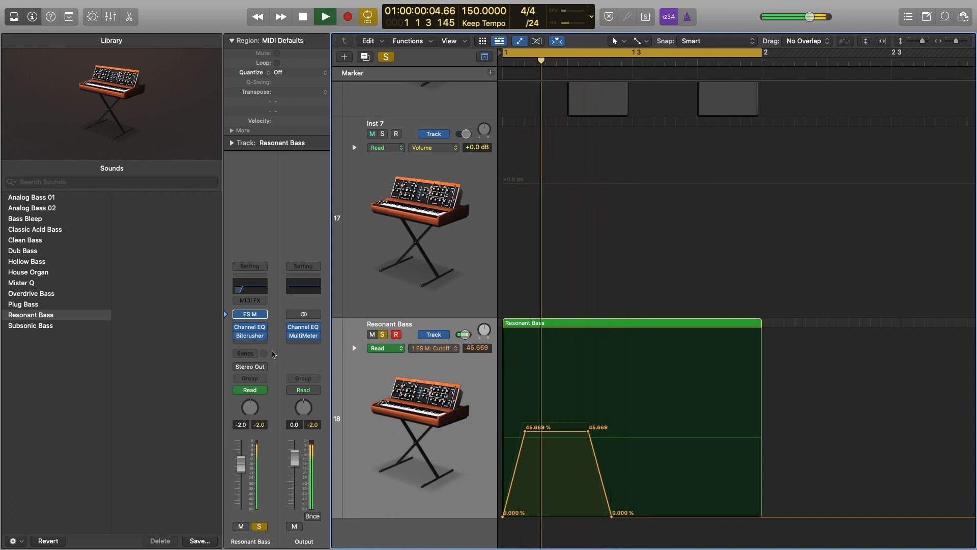
key("space")
left_click(251, 345)
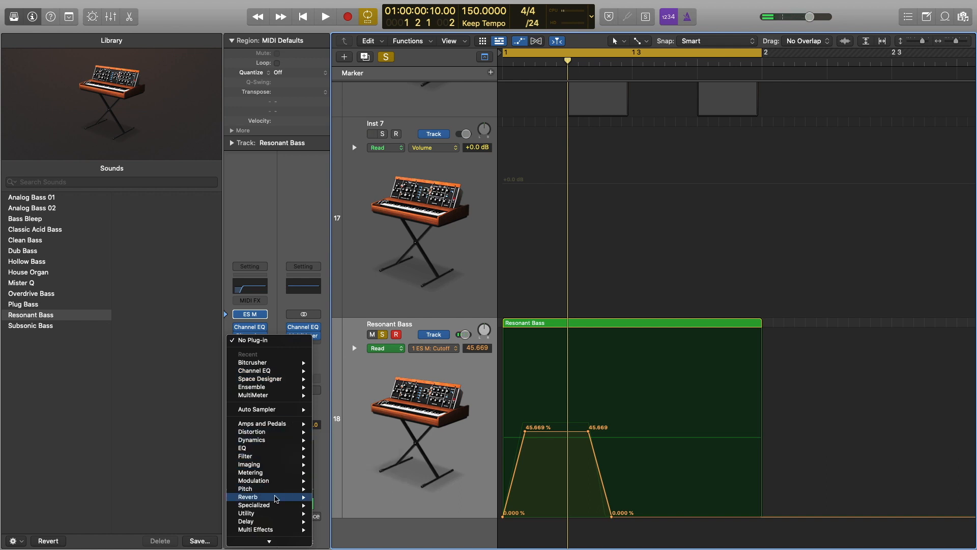
mouse_move(270, 523)
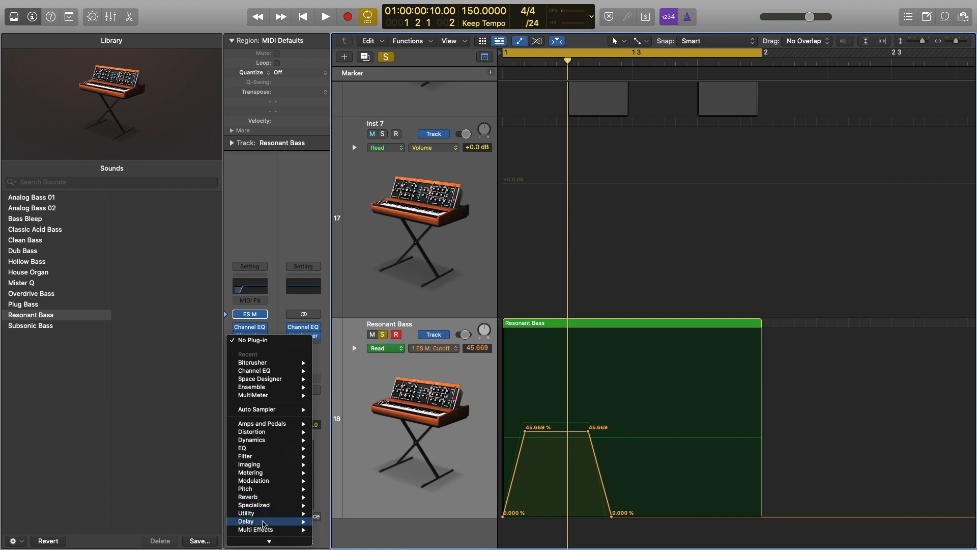
mouse_move(337, 529)
left_click(392, 538)
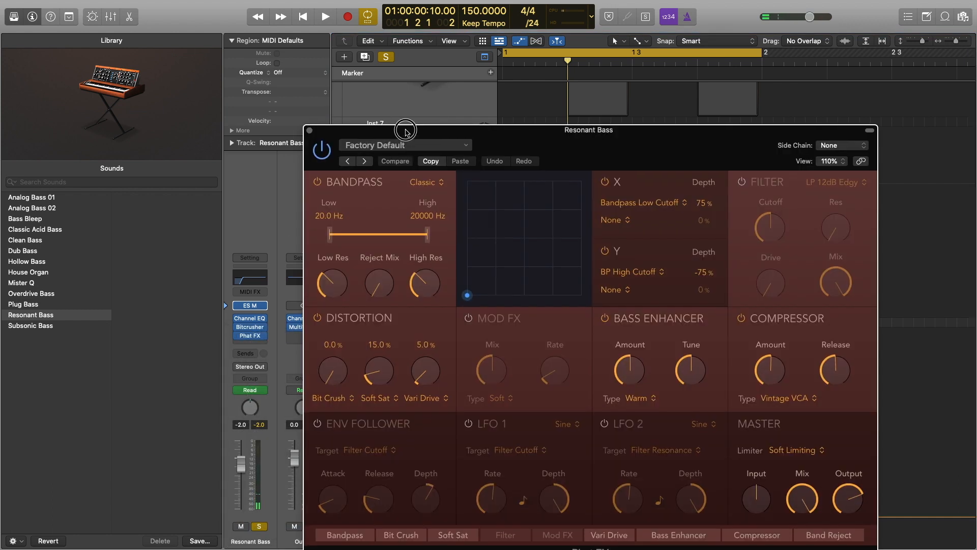
left_click_drag(410, 131, 357, 69)
Load the RIDDIM 1 preset in Phat FX and play the loop through it.
left_click(346, 85)
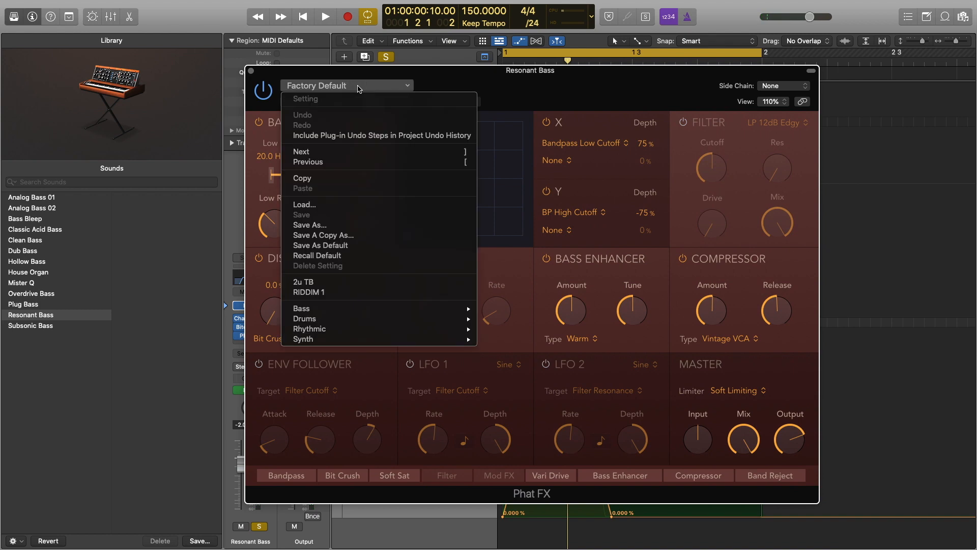
left_click(312, 293)
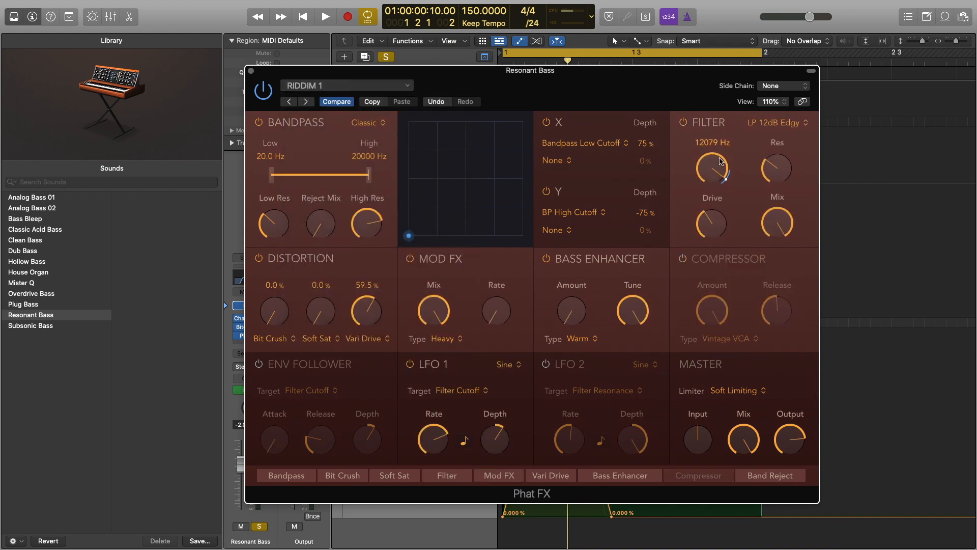
left_click_drag(703, 87, 408, 24)
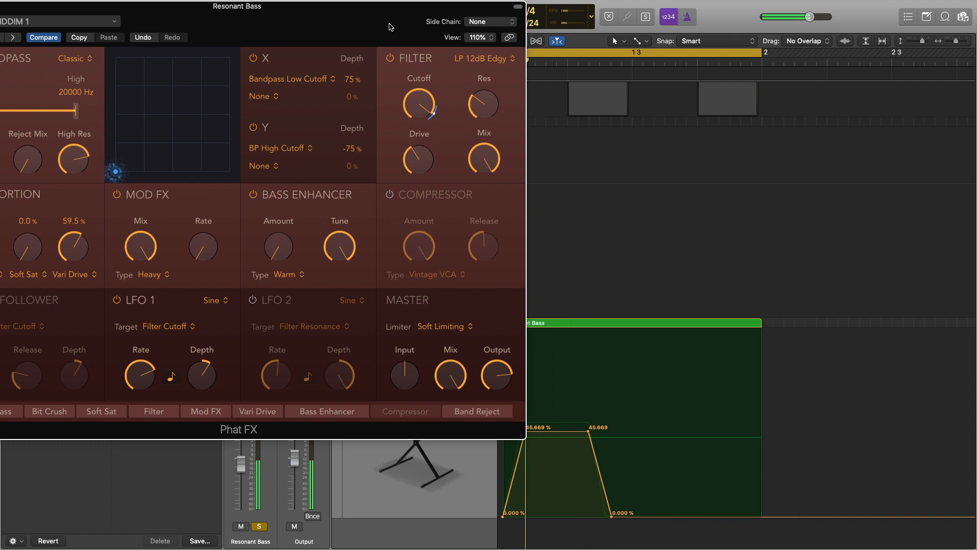
left_click_drag(390, 27, 565, 50)
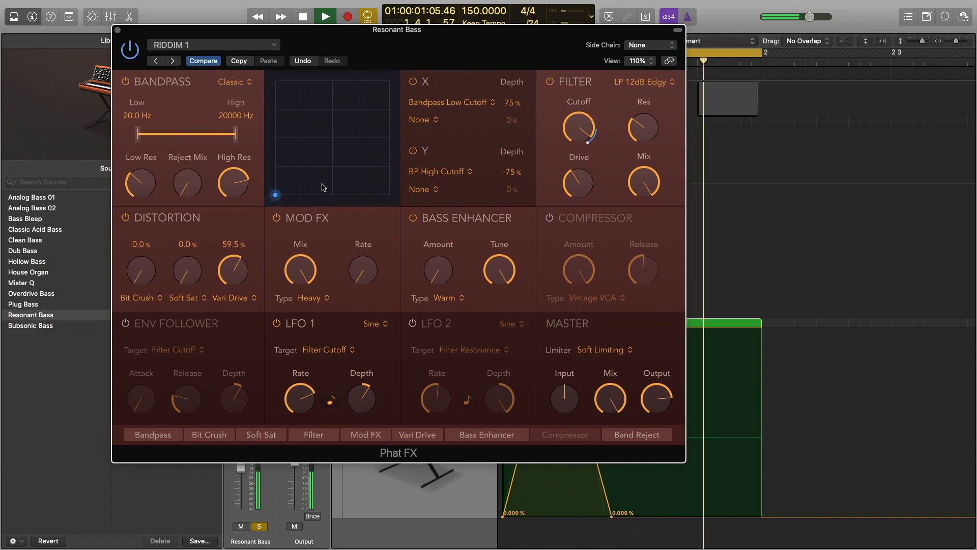
key("space")
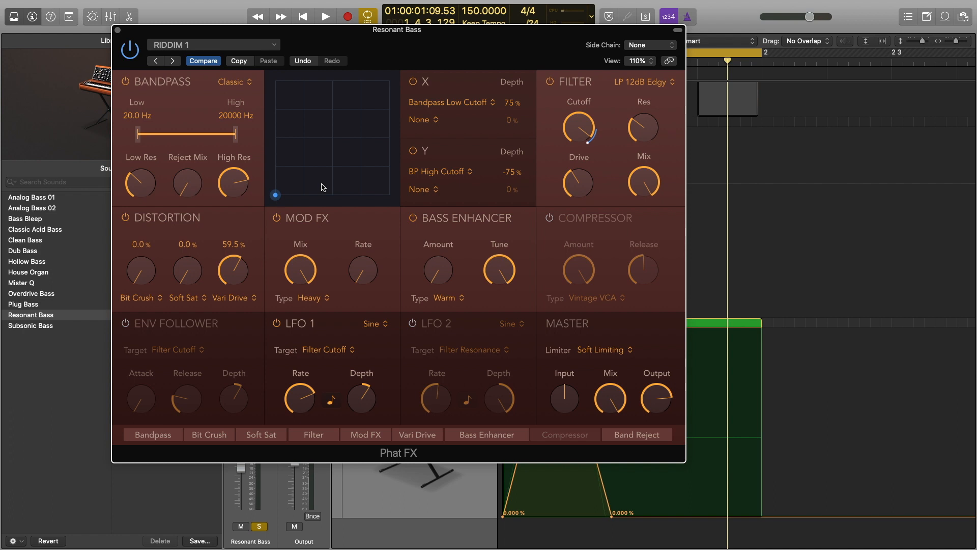
key("space")
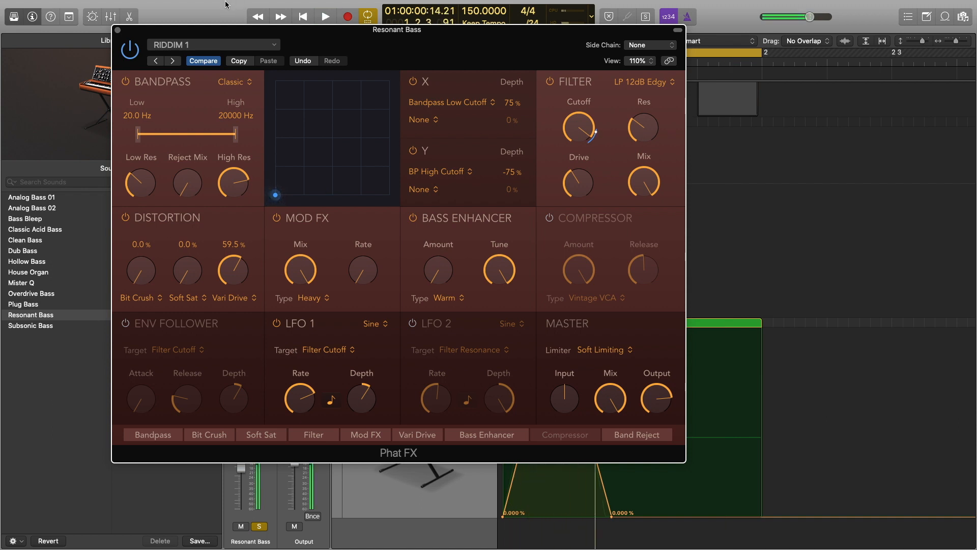
Audition the 2u TB preset in Phat FX and return to RIDDIM 1.
left_click(154, 62)
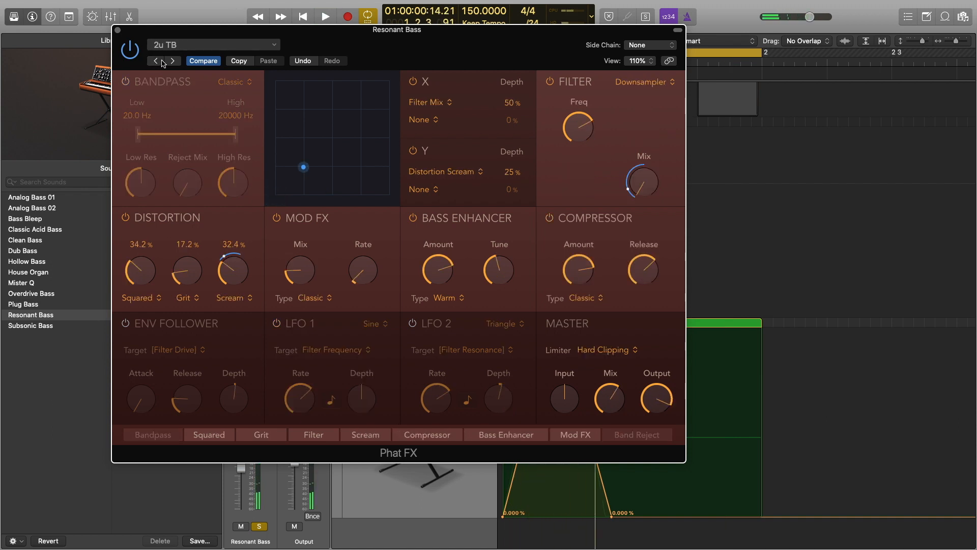
key("space")
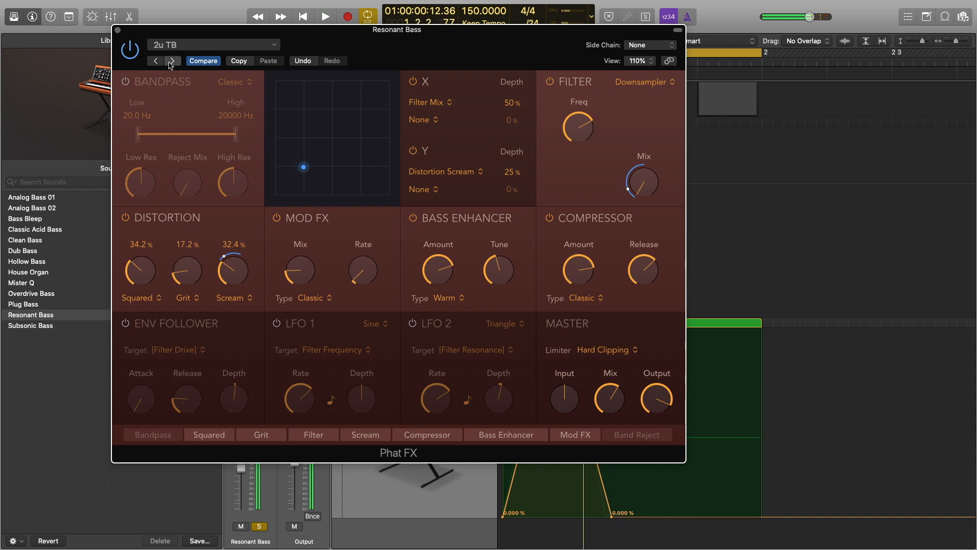
left_click(172, 61)
Audition the bass through the RIDDIM 1 preset and close the Phat FX window.
key("space")
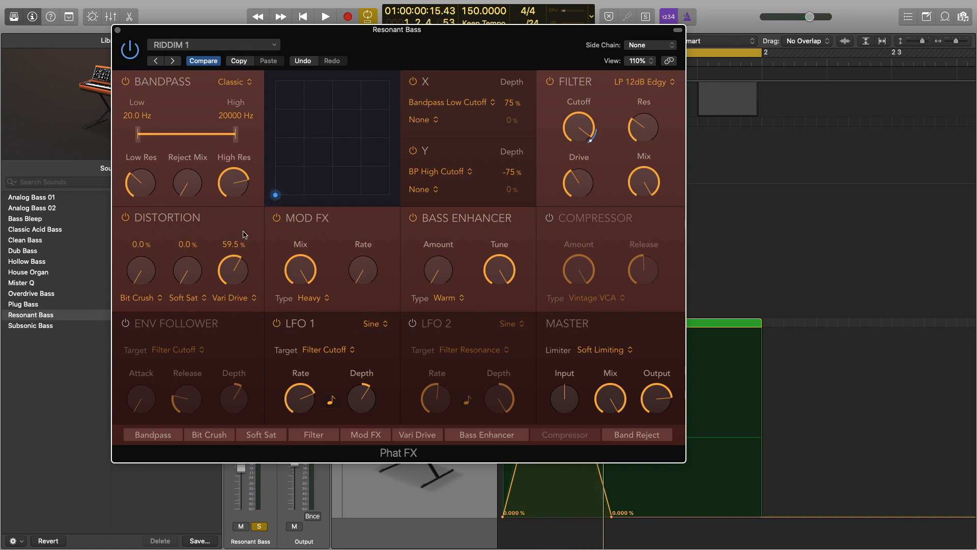
key("space")
key("space")
key("space")
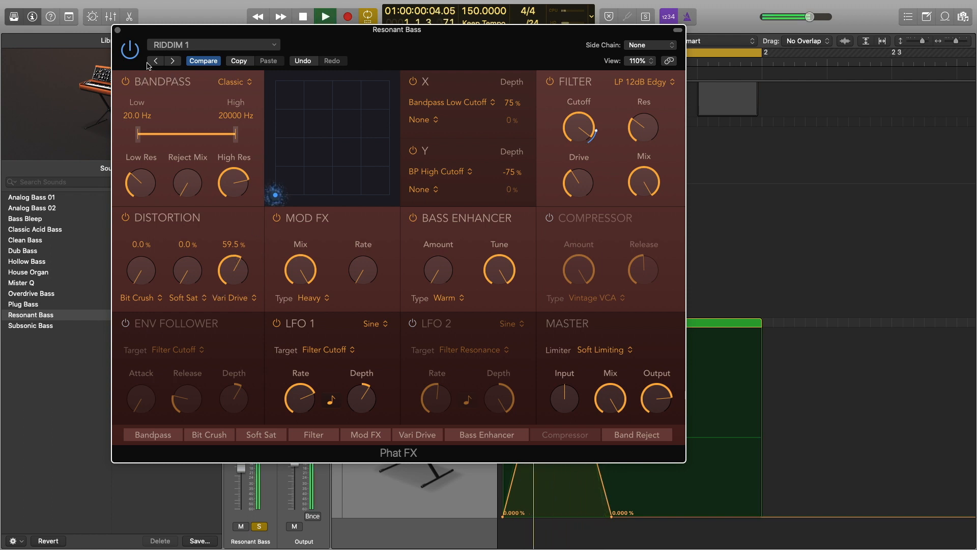
left_click(118, 30)
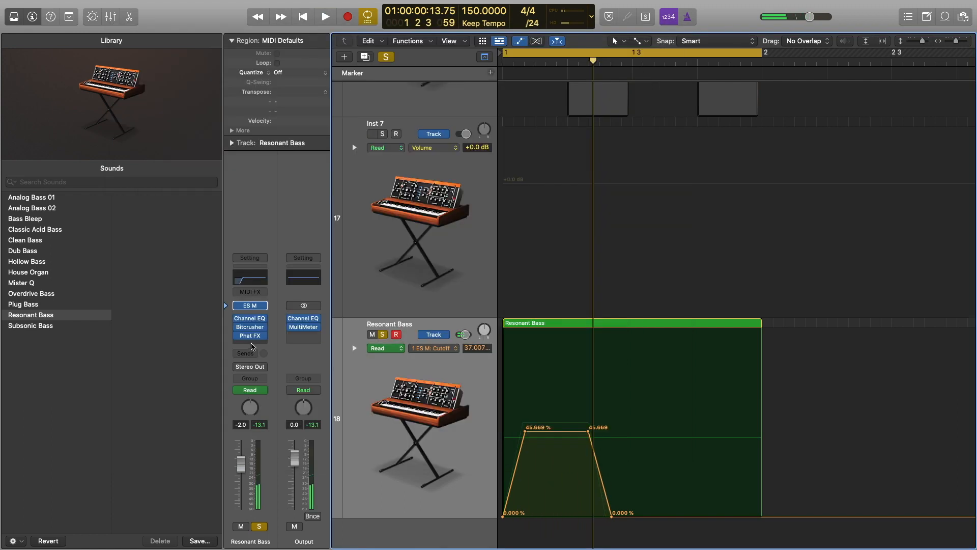
key("space")
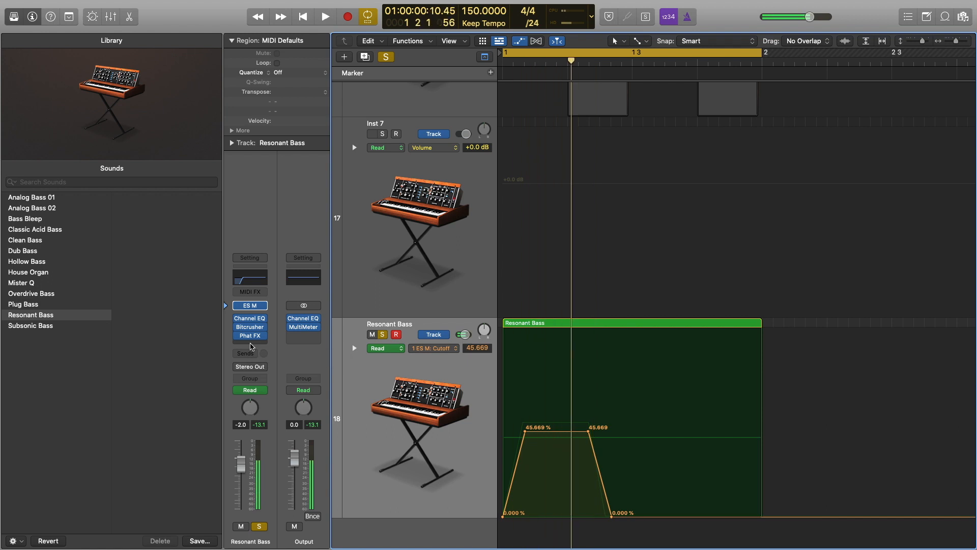
Insert an Ensemble modulation effect after Phat FX on the Resonant Bass track.
left_click(251, 333)
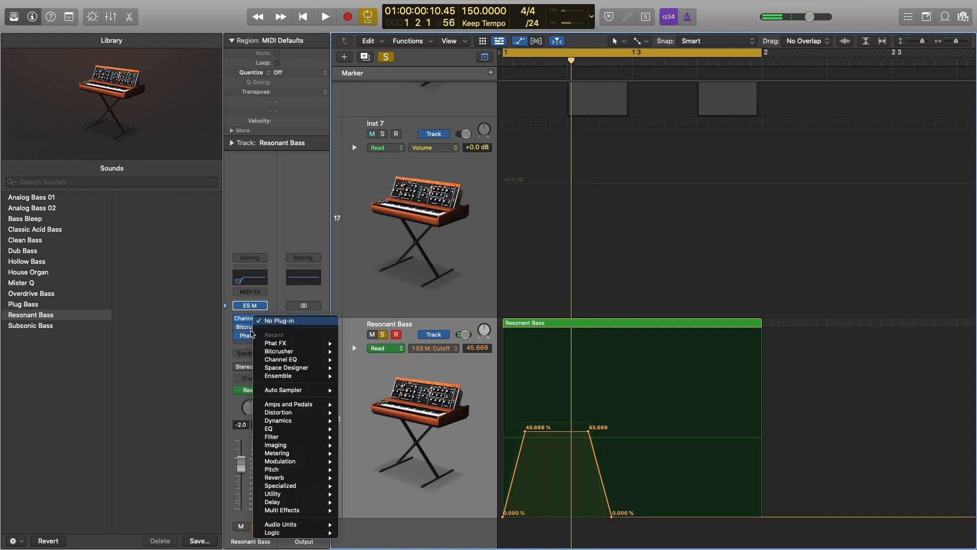
left_click(246, 342)
left_click(246, 340)
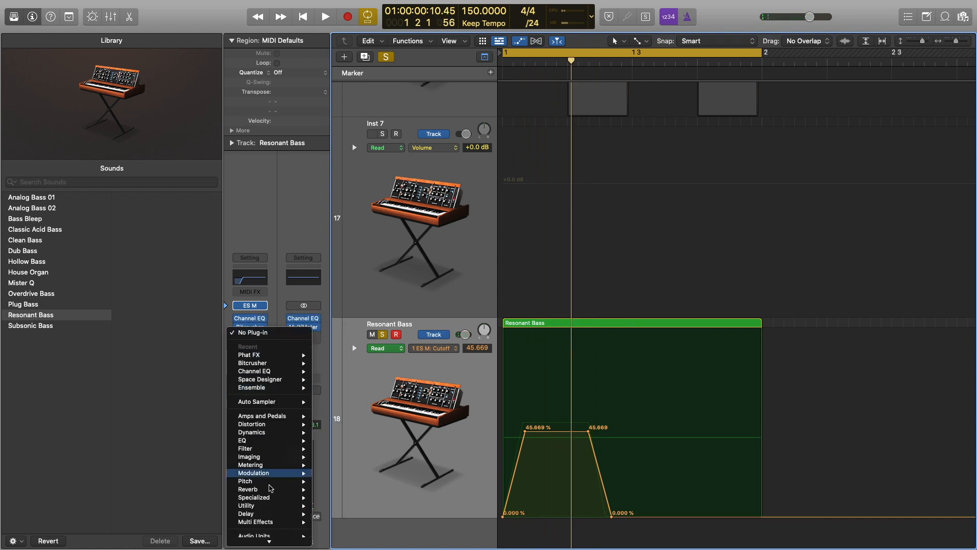
mouse_move(270, 477)
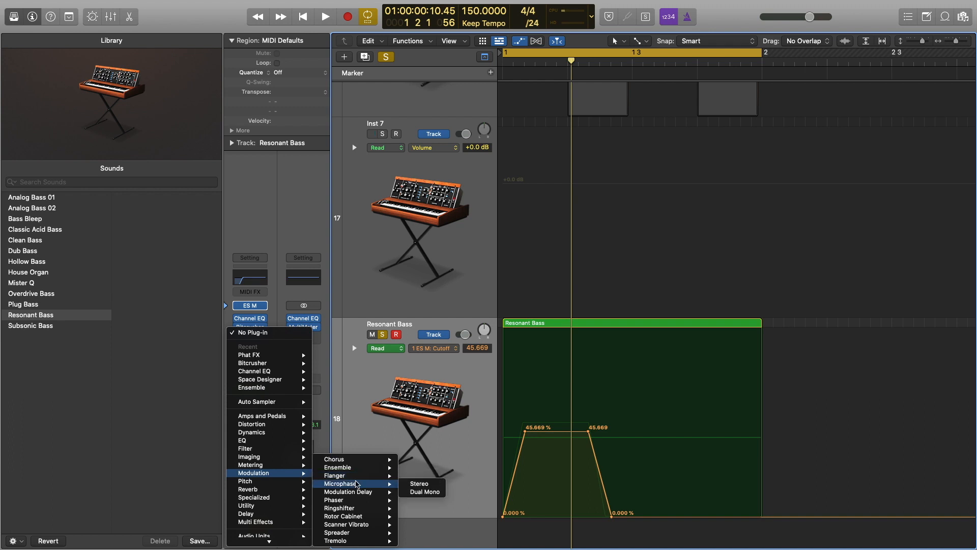
mouse_move(360, 479)
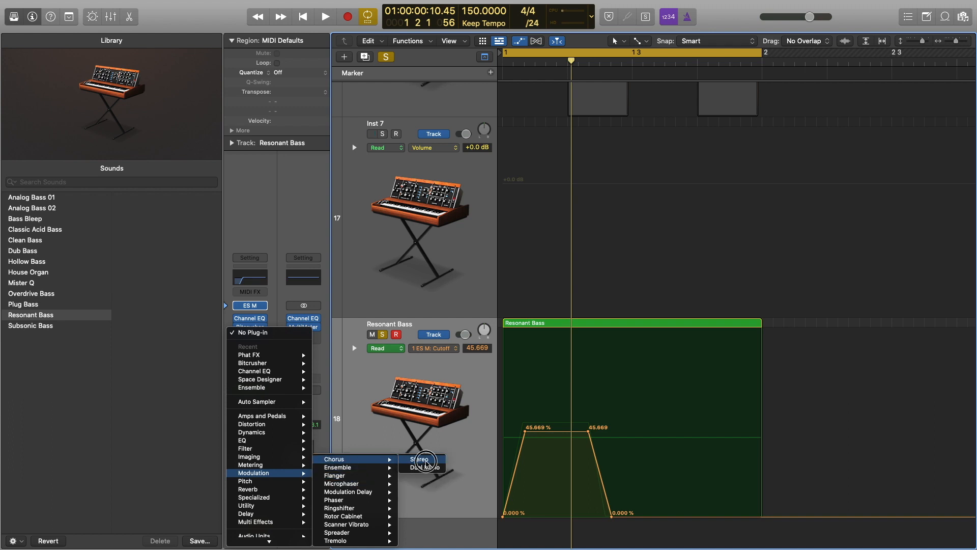
left_click(435, 468)
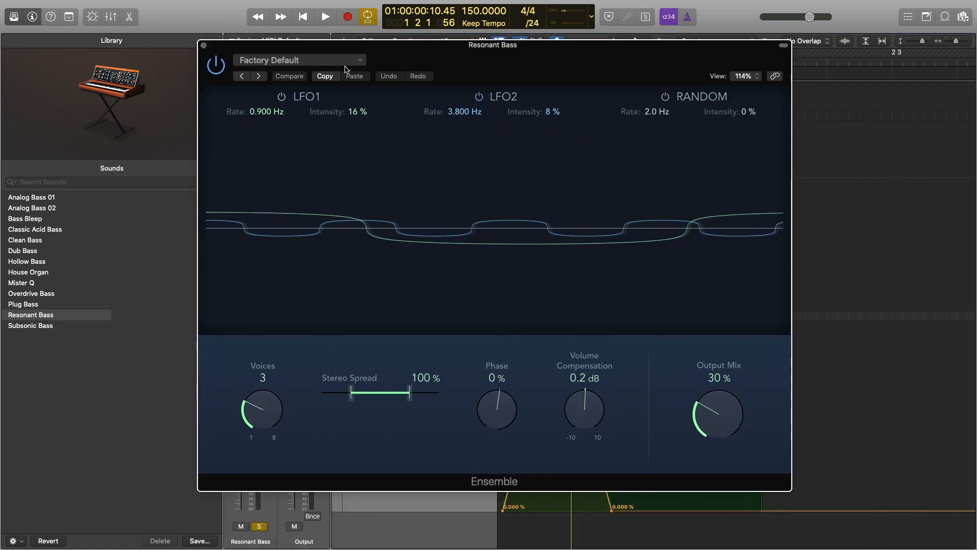
Try the Backing Group preset in Ensemble with the Output Mix at 32 % while auditioning the loop.
left_click(346, 61)
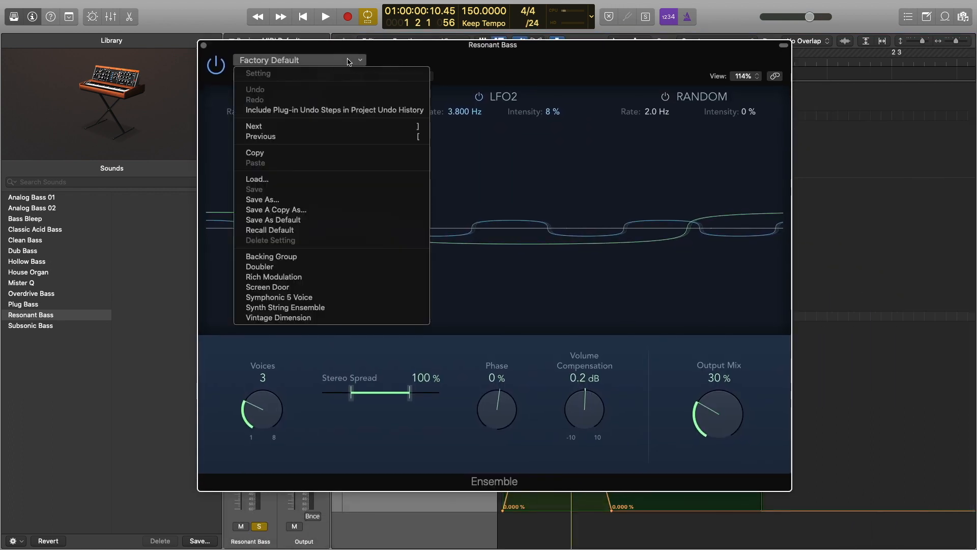
left_click(286, 258)
key("space")
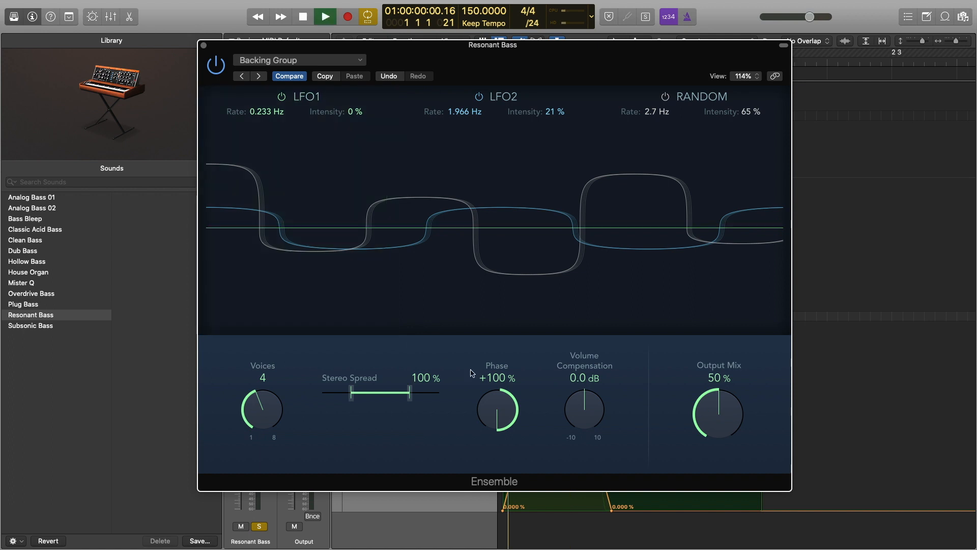
key("space")
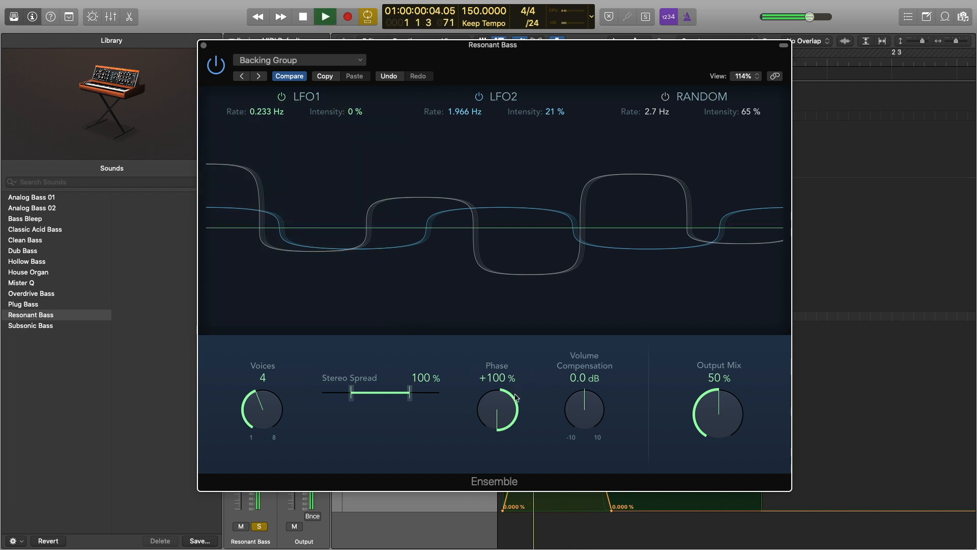
key("space")
key("space")
key("space")
mouse_move(726, 398)
left_mouse_down()
mouse_move(712, 539)
mouse_move(724, 548)
mouse_move(703, 388)
mouse_move(718, 405)
left_mouse_up()
key("space")
key("space")
key("space")
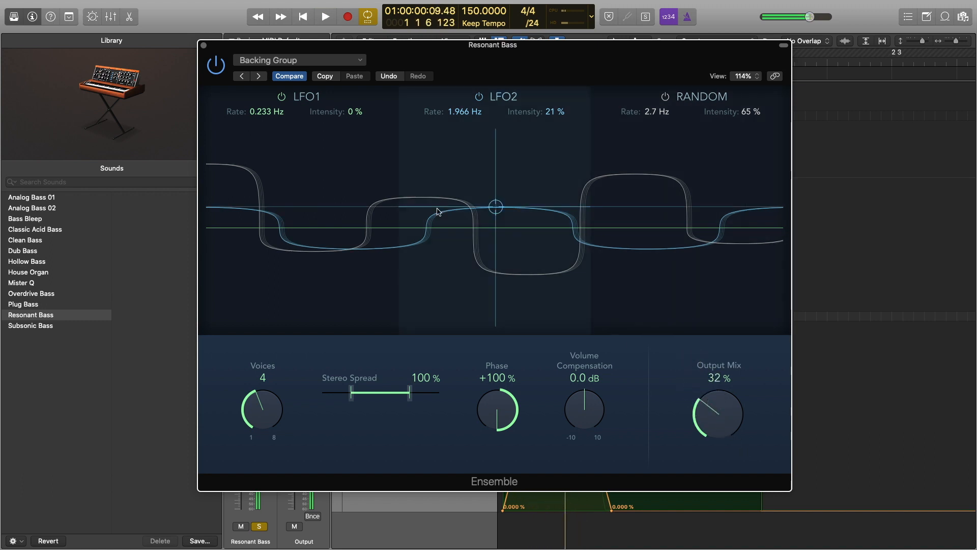
Try the Doubler preset in Ensemble with the Output Mix at 25 % and a wider Stereo Spread.
left_click(260, 77)
key("space")
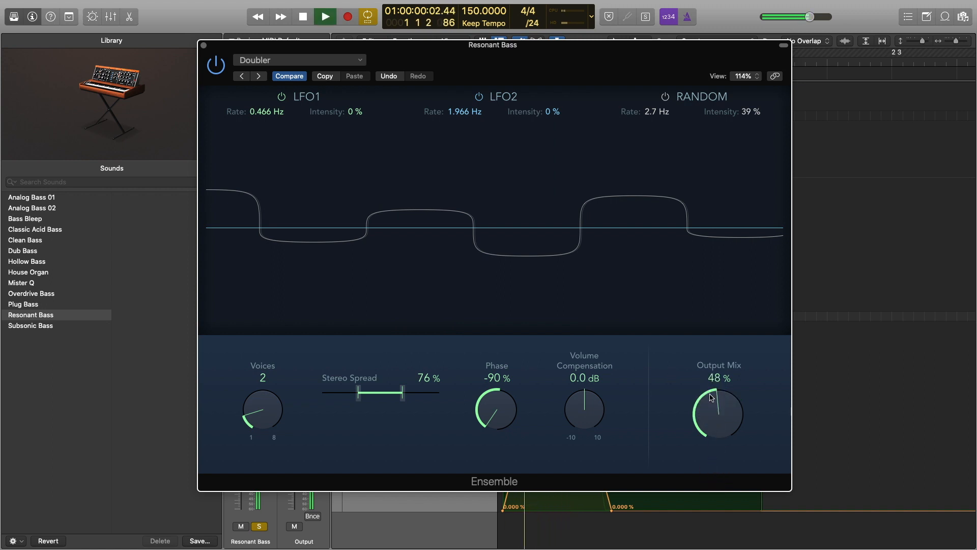
left_click_drag(711, 398, 711, 428)
key("space")
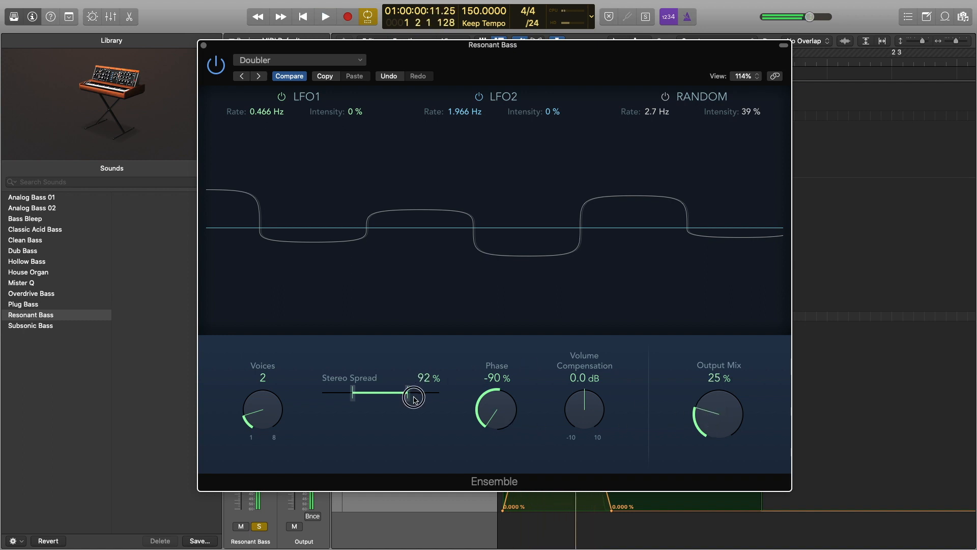
mouse_move(418, 398)
left_mouse_down()
mouse_move(449, 395)
mouse_move(355, 392)
mouse_move(425, 392)
left_mouse_up()
Load Ensemble's Rich Modulation preset and set Stereo Spread to 110 % and Output Mix to 28 %.
left_click(258, 76)
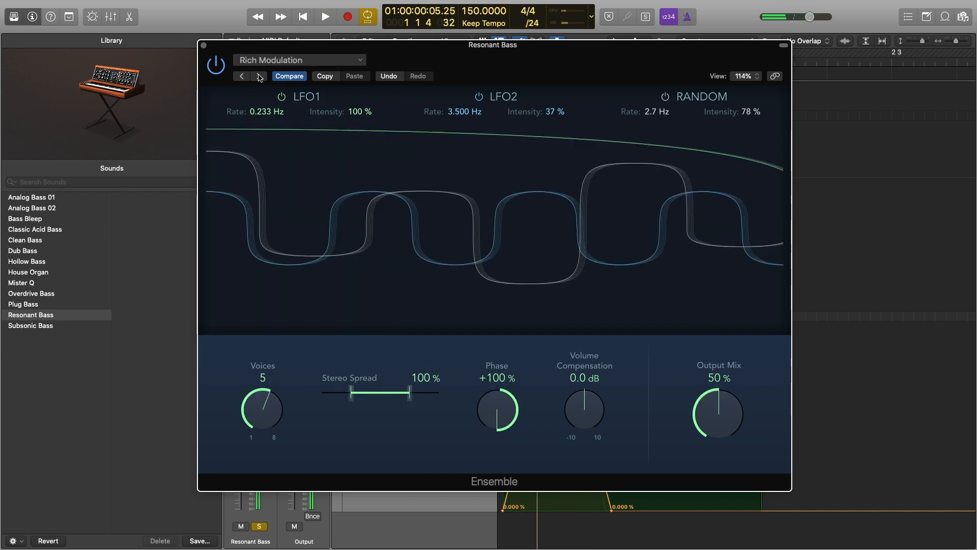
key("space")
key("space")
key("space")
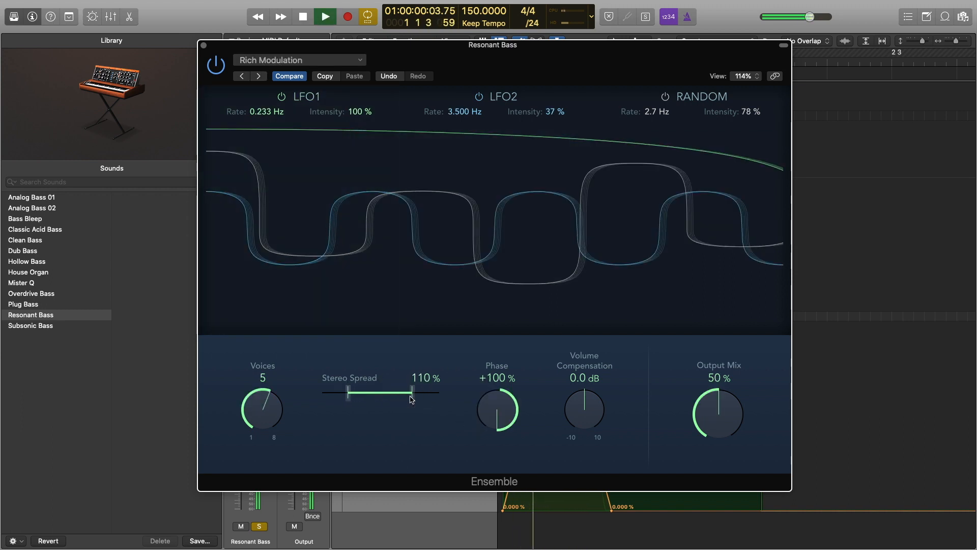
key("space")
key("space")
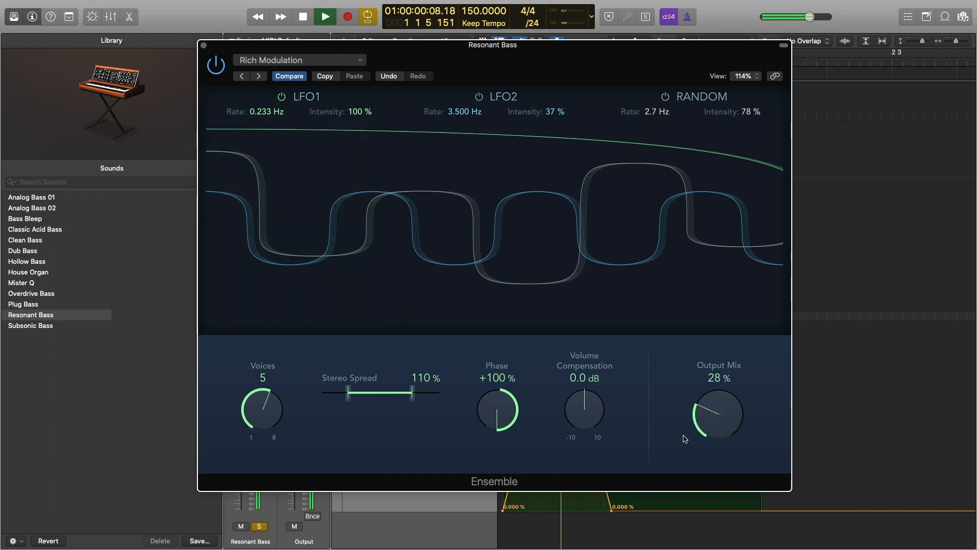
key("space")
key("space")
Compare the bass with Ensemble bypassed and re-enabled, and close the effect window.
key("space")
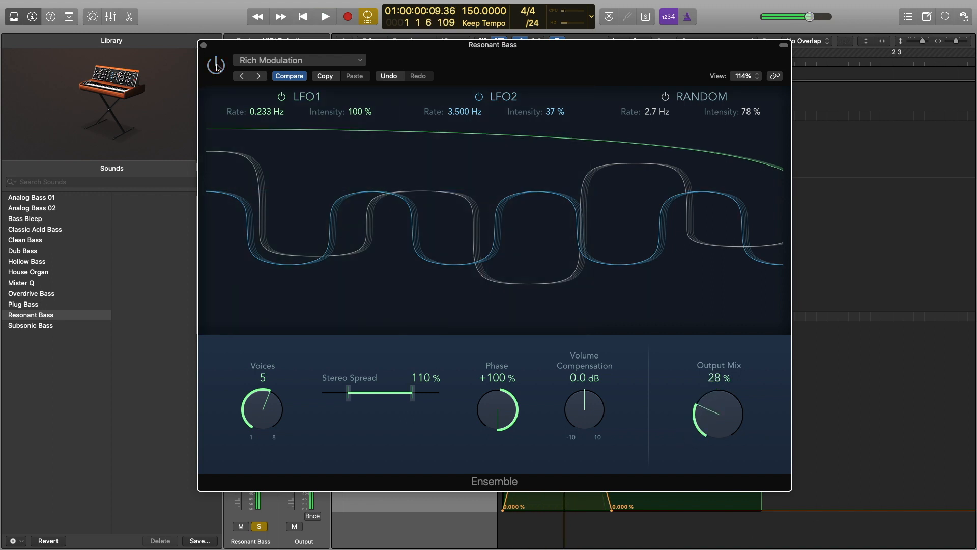
key("space")
key("space")
left_click(217, 66)
left_click(204, 45)
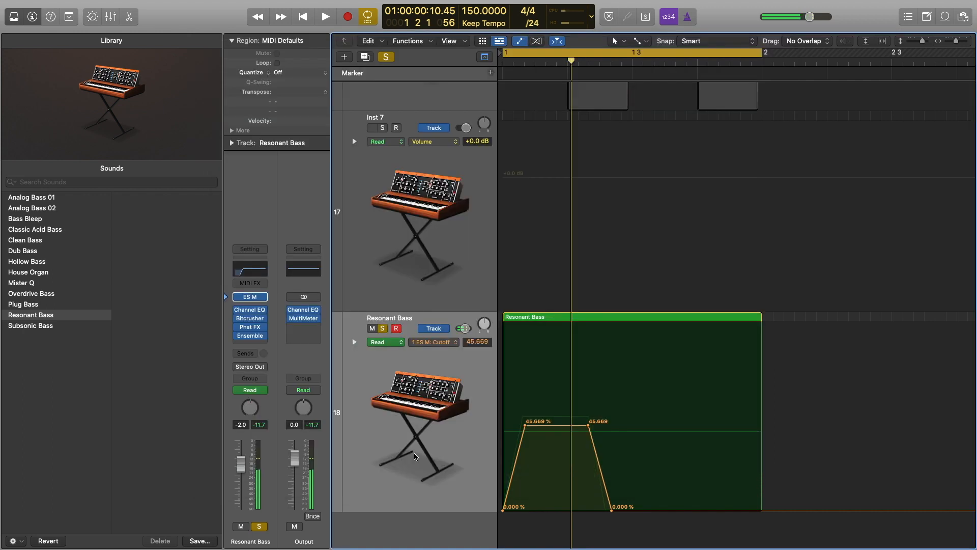
Insert a Flanger in the slot after Ensemble on the Resonant Bass channel.
left_click(256, 345)
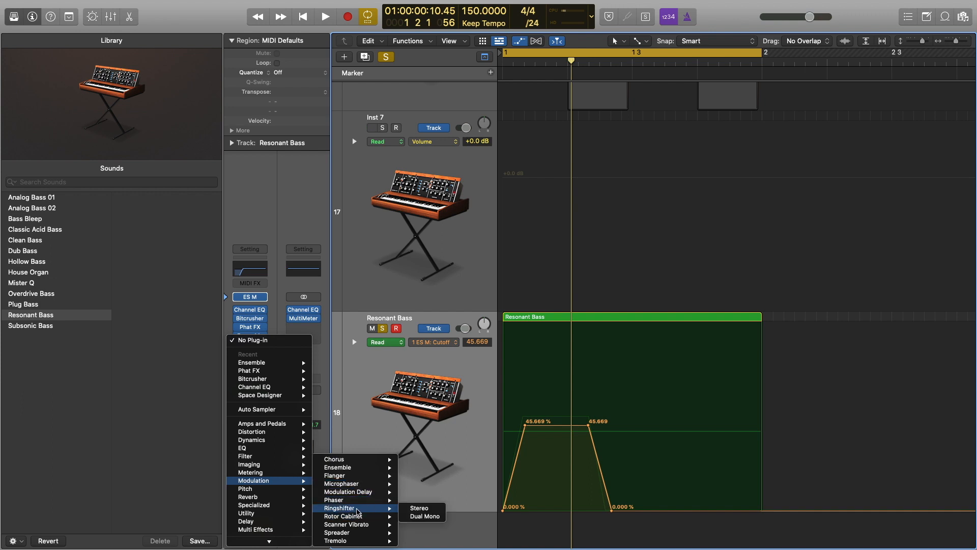
mouse_move(373, 510)
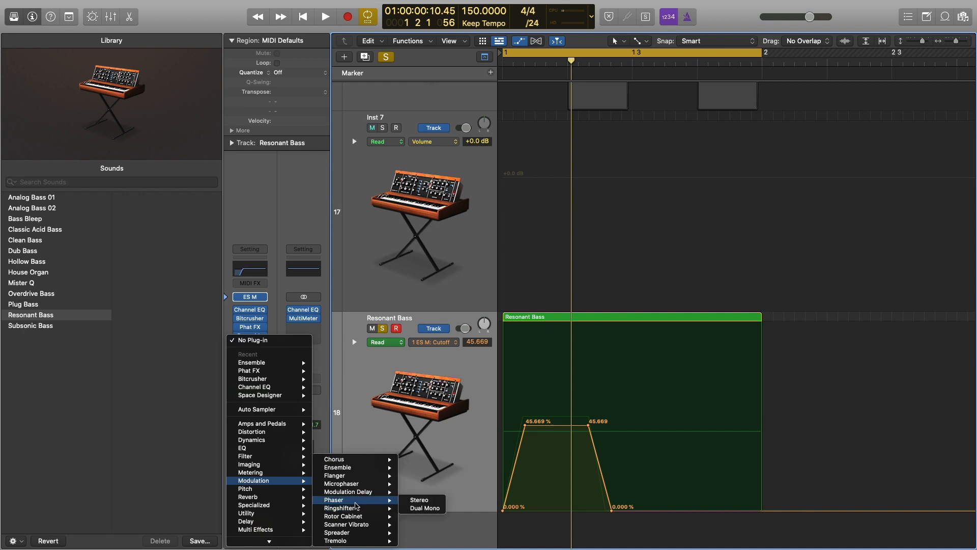
mouse_move(363, 479)
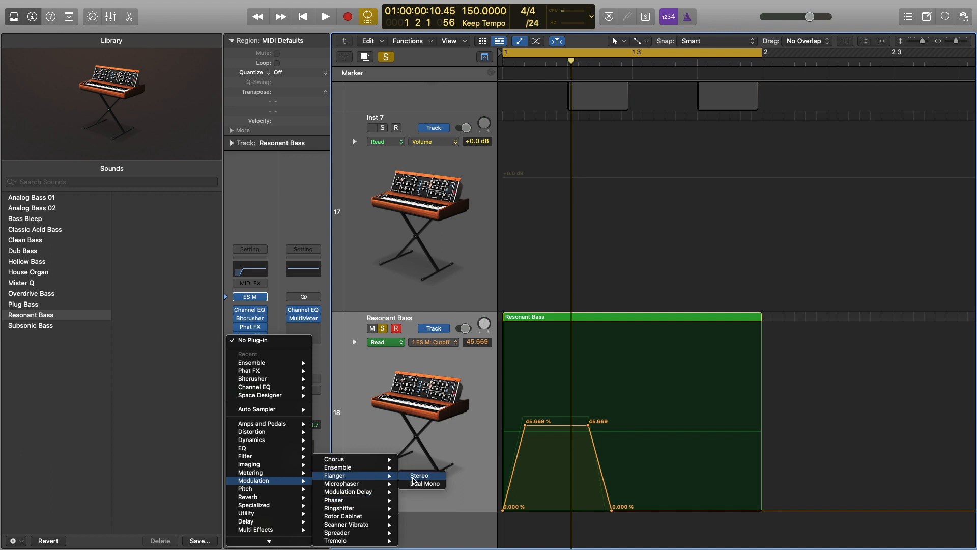
left_click(420, 484)
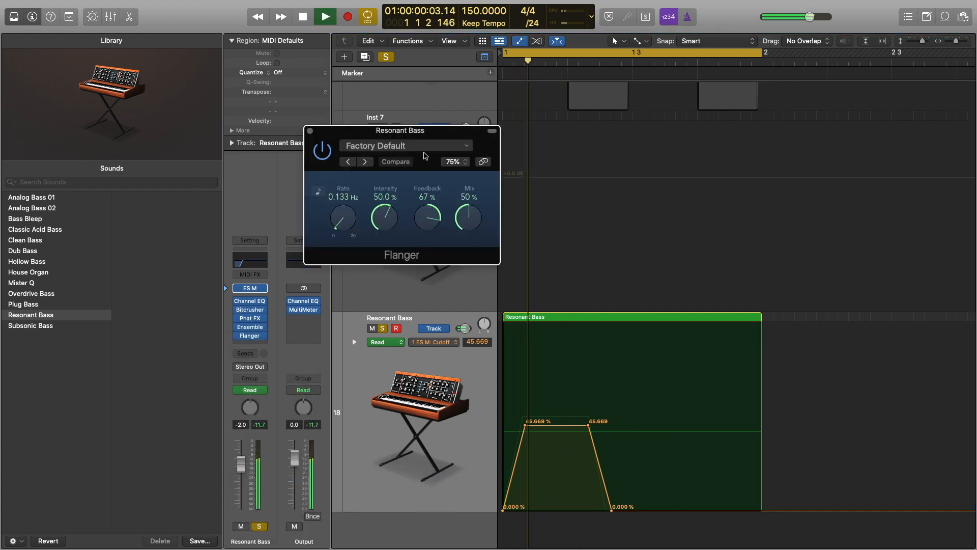
Try the Flanger's Easy Flange and High Spheres presets, with the Mix at about 36 % for High Spheres.
left_click(365, 162)
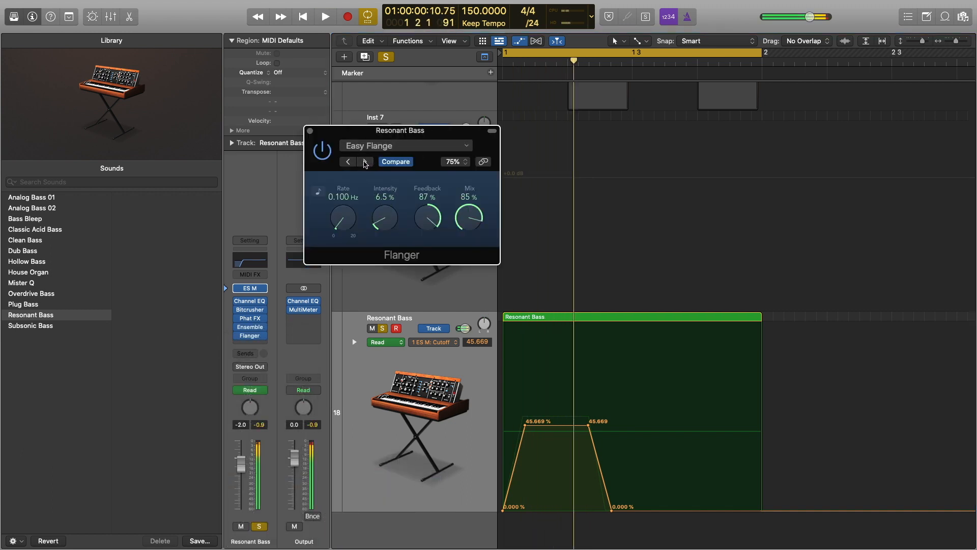
left_click(365, 162)
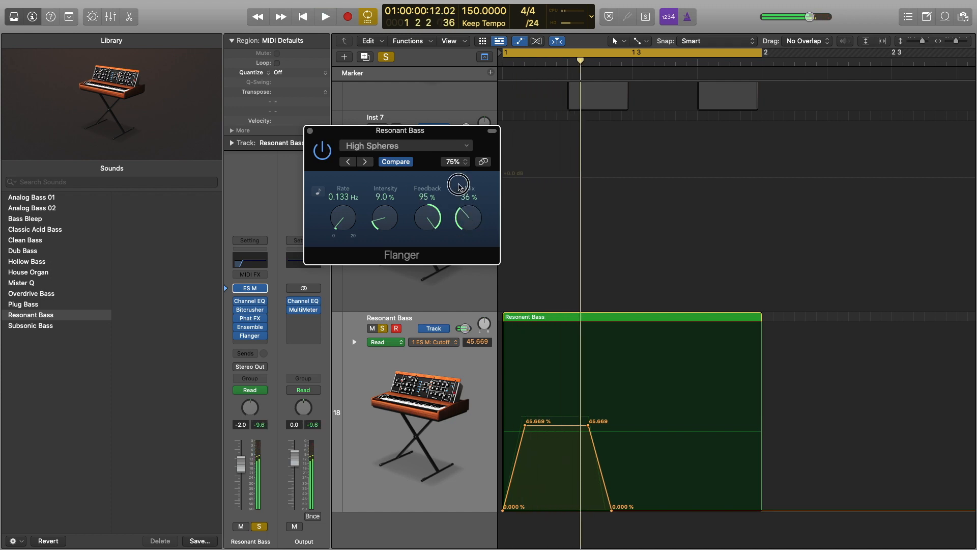
left_click_drag(466, 237, 465, 235)
Audition the Flanger presets from Intensity Tuned Flange through Notch Flanger to Resonator Flange, reducing the latter's Mix to 22 %.
left_click(365, 162)
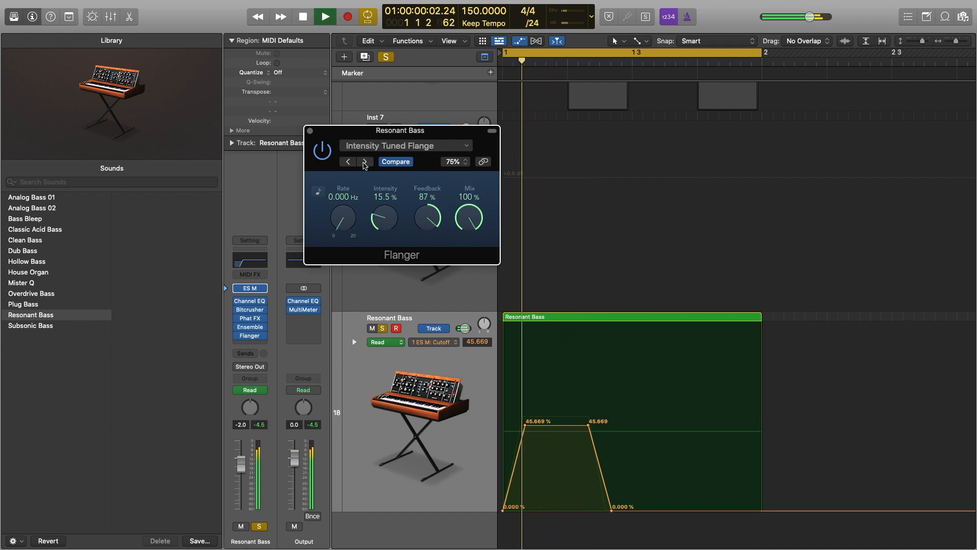
left_click(365, 162)
left_click(364, 162)
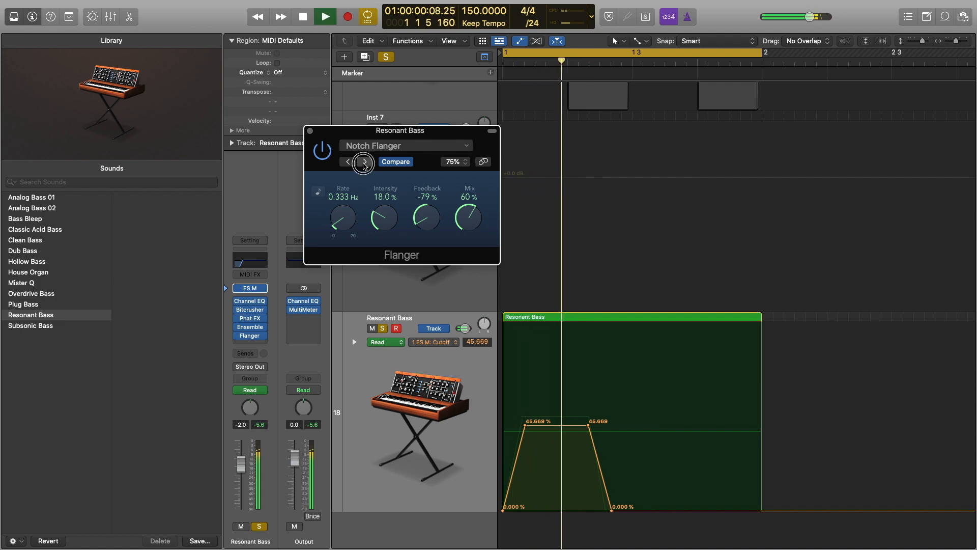
left_click(364, 161)
left_click(364, 162)
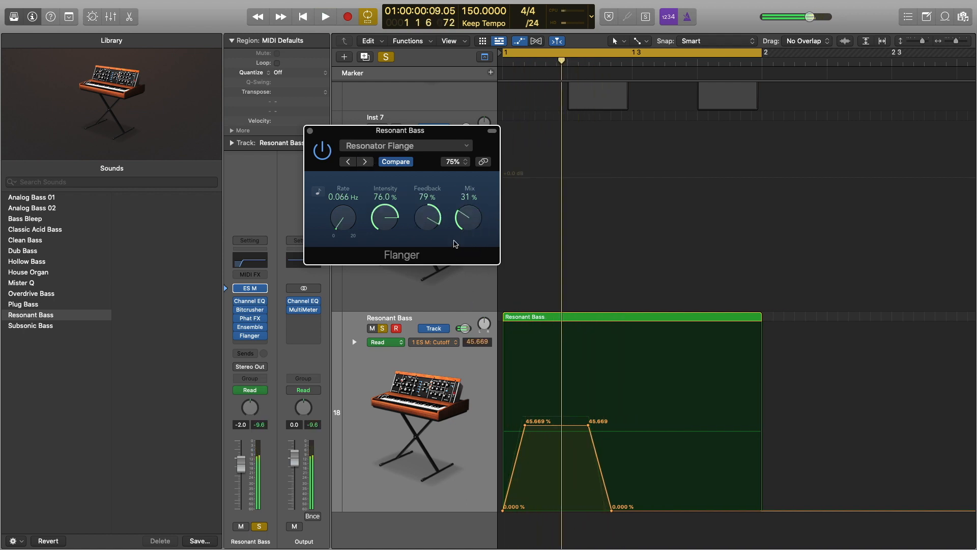
left_click_drag(468, 216, 449, 228)
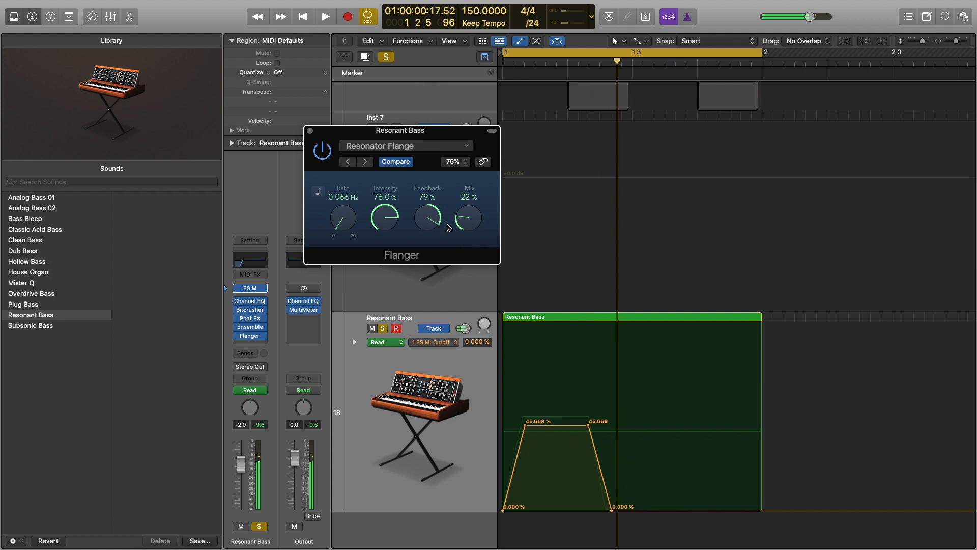
Try Slow Harmonic Flanger with Rate 0.766 Hz and Mix 15 %, and Warm Jet Flange with Mix 33 %.
left_click(365, 162)
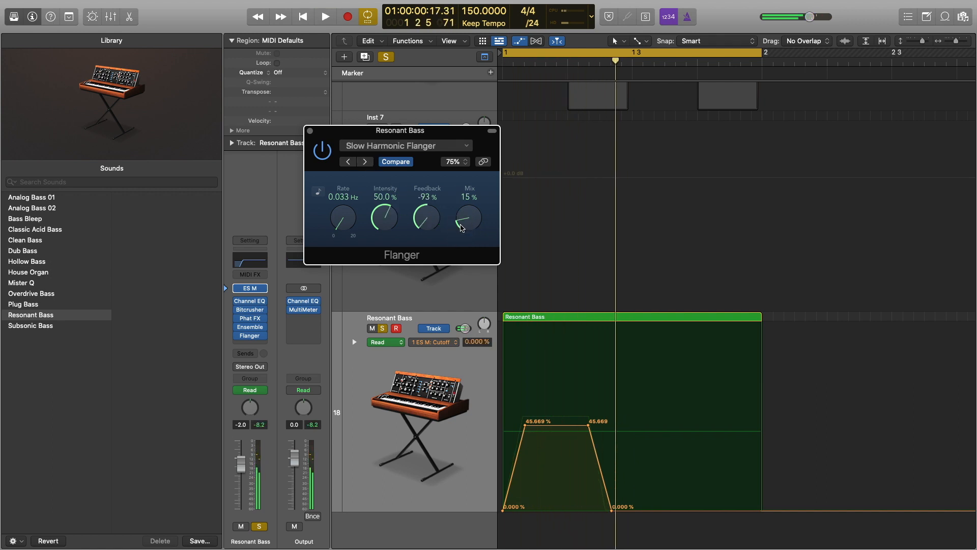
left_click_drag(343, 218, 358, 198)
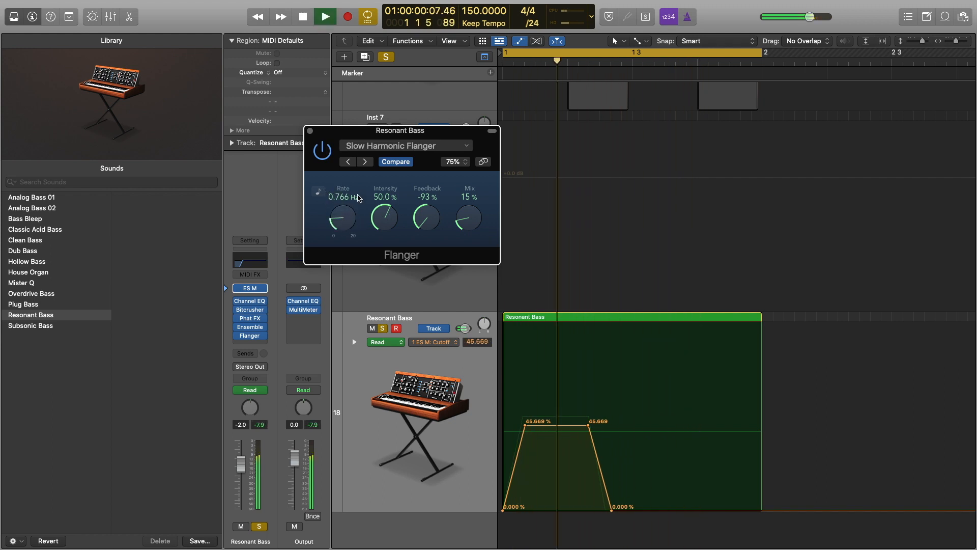
left_click(365, 162)
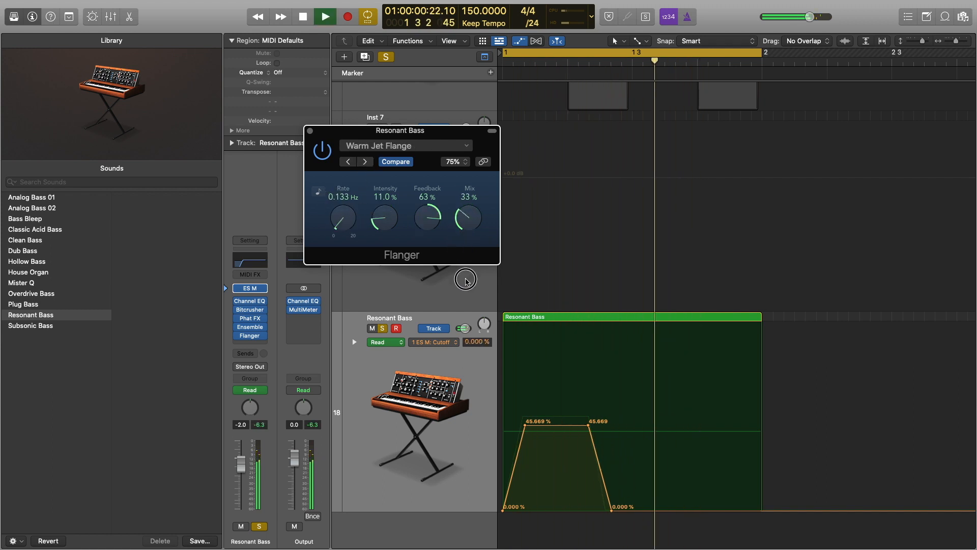
key("space")
Try the Yellow Flanger preset with Rate 1.766 Hz, Intensity 31 %, Feedback 21 % and Mix 20 %.
left_click(366, 162)
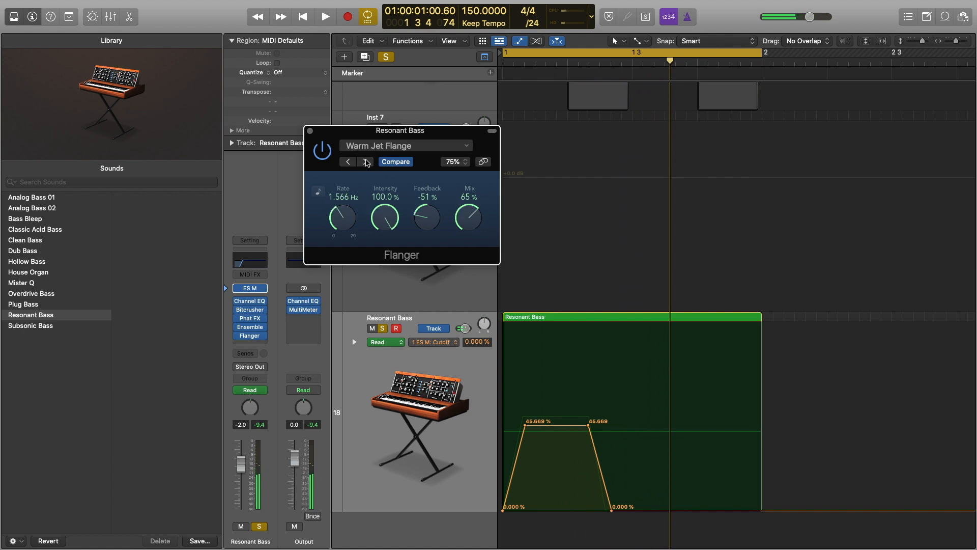
key("space")
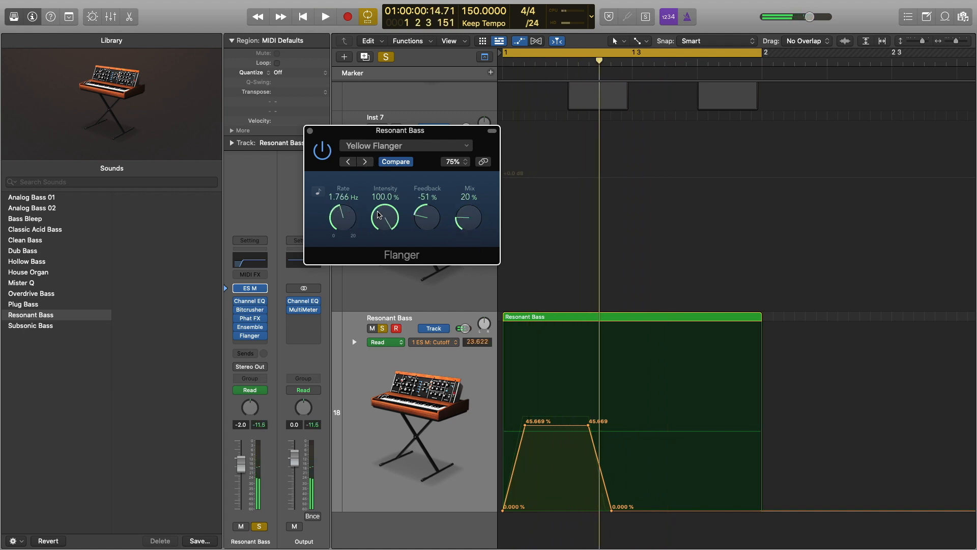
key("space")
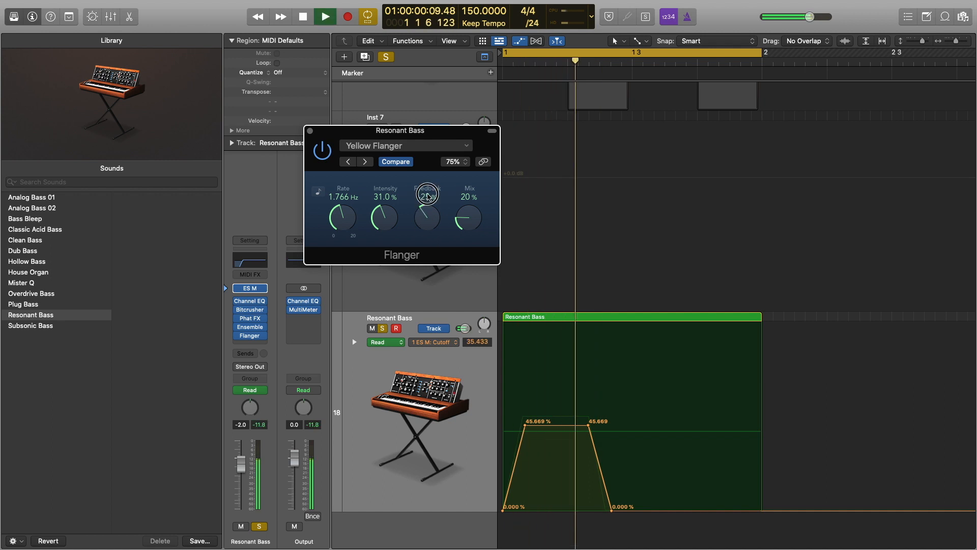
left_click_drag(427, 218, 425, 167)
Compare the bass with the Flanger bypassed and re-enabled, and close the effect window.
left_click(321, 150)
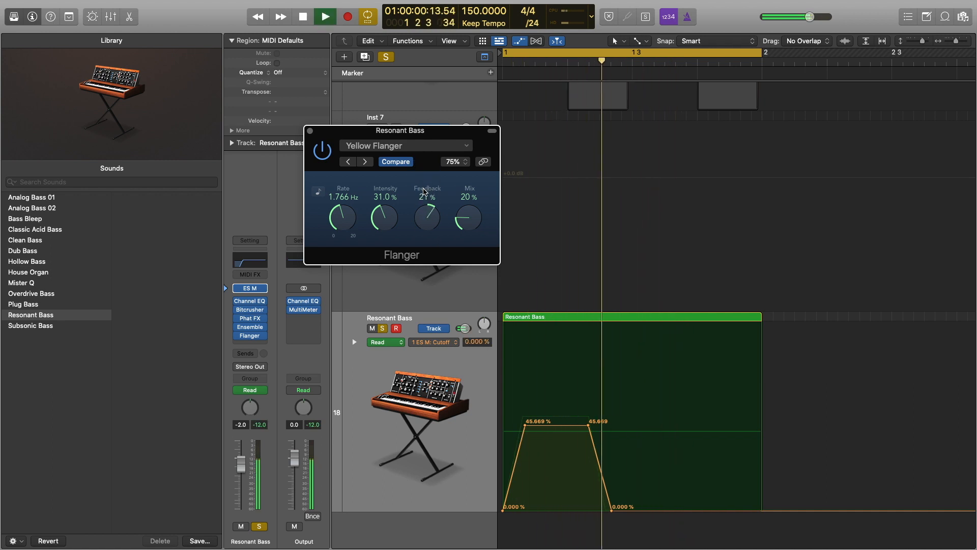
left_click(321, 151)
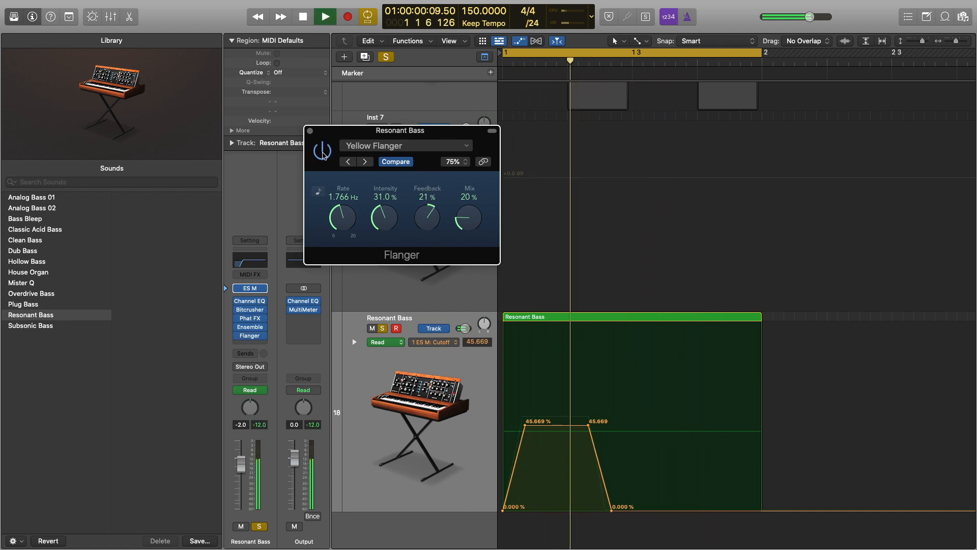
left_click(388, 147)
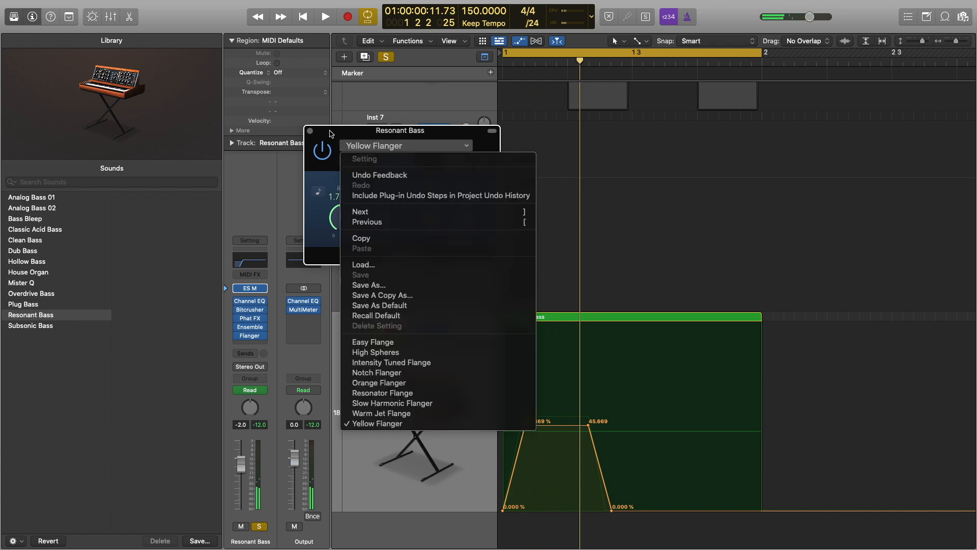
left_click(310, 130)
left_click(310, 131)
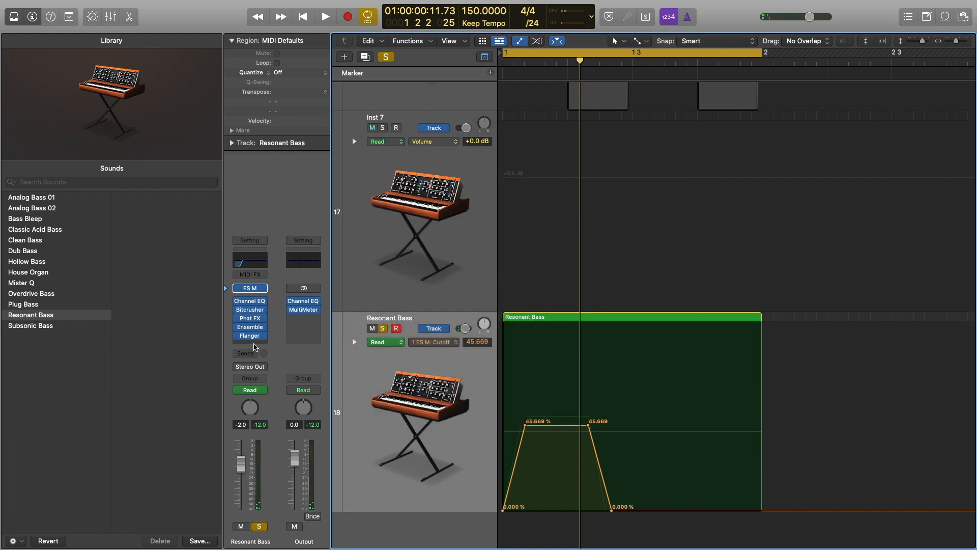
Replace the Flanger on the Resonant Bass channel with a stereo Phaser and audition its default setting.
left_click(264, 339)
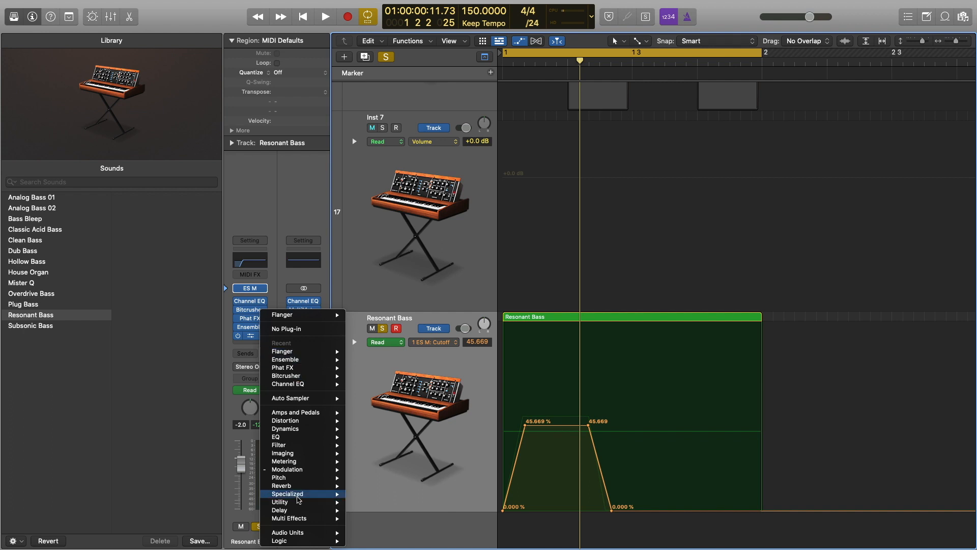
mouse_move(301, 472)
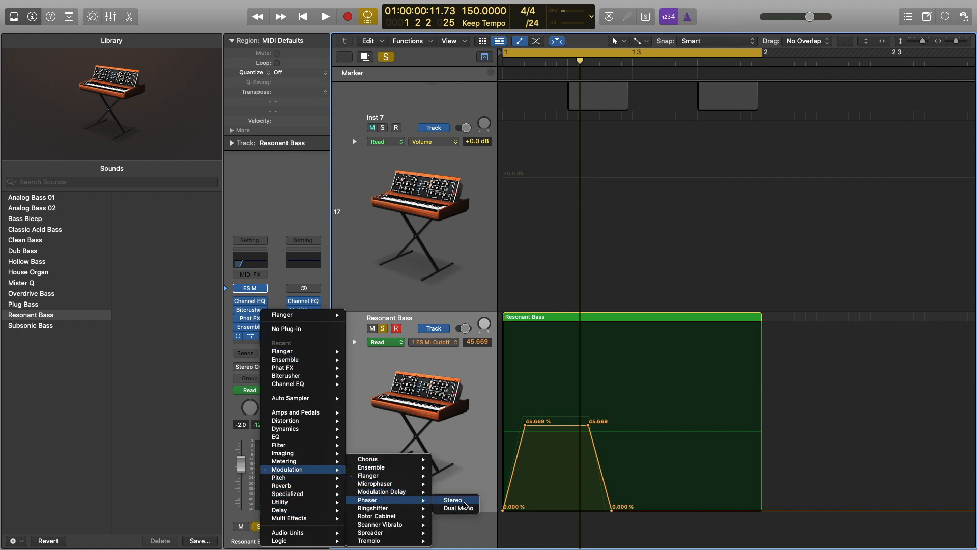
left_click(464, 500)
key("space")
key("space")
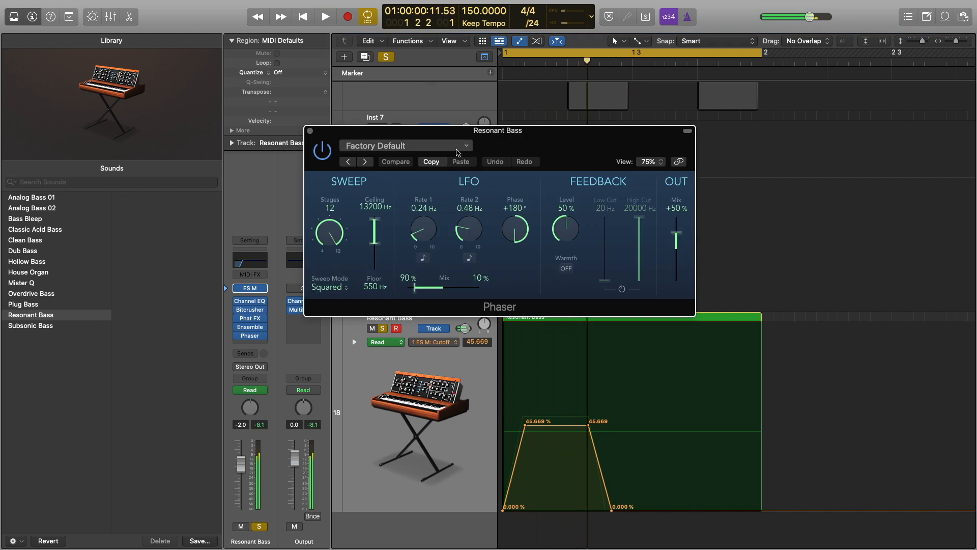
Load the Phaser's Scratch Phase preset and set its output Mix to +12 % while the loop plays.
left_click(406, 146)
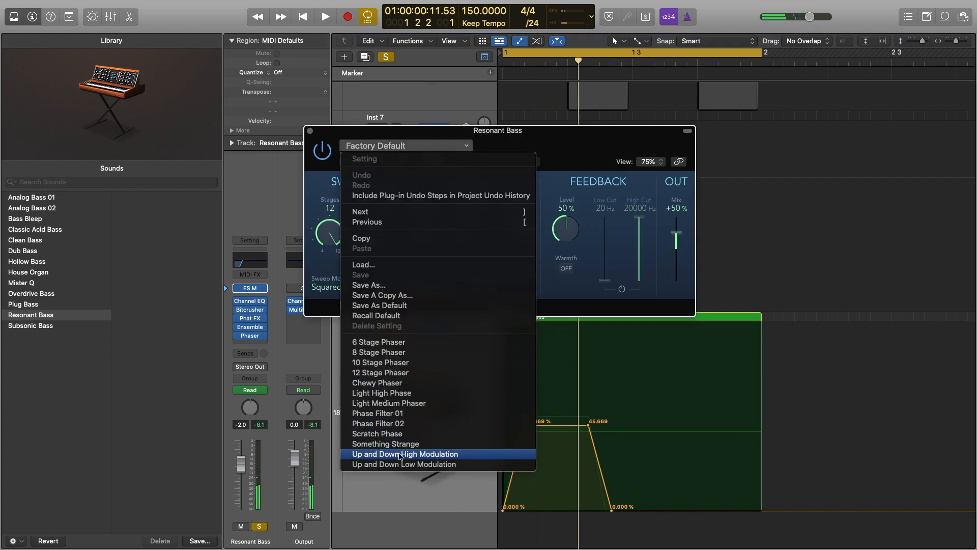
left_click(387, 433)
key("space")
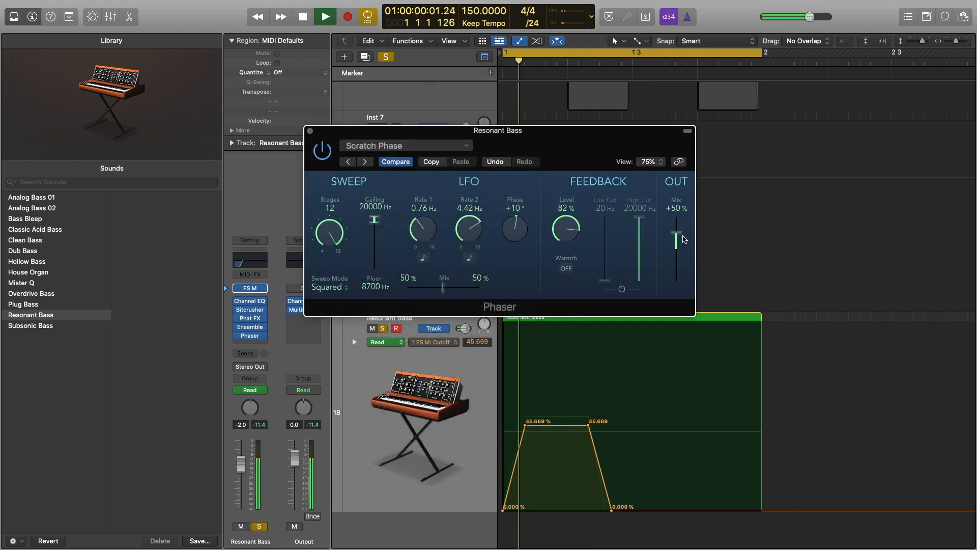
left_click_drag(676, 246, 678, 248)
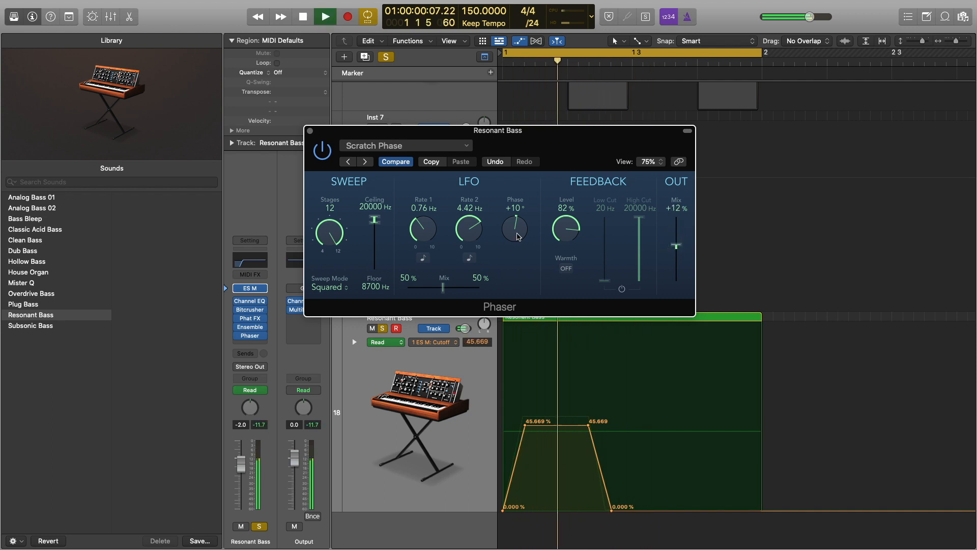
Compare the bass with the Phaser bypassed and re-enabled, and close the effect window.
left_click(326, 154)
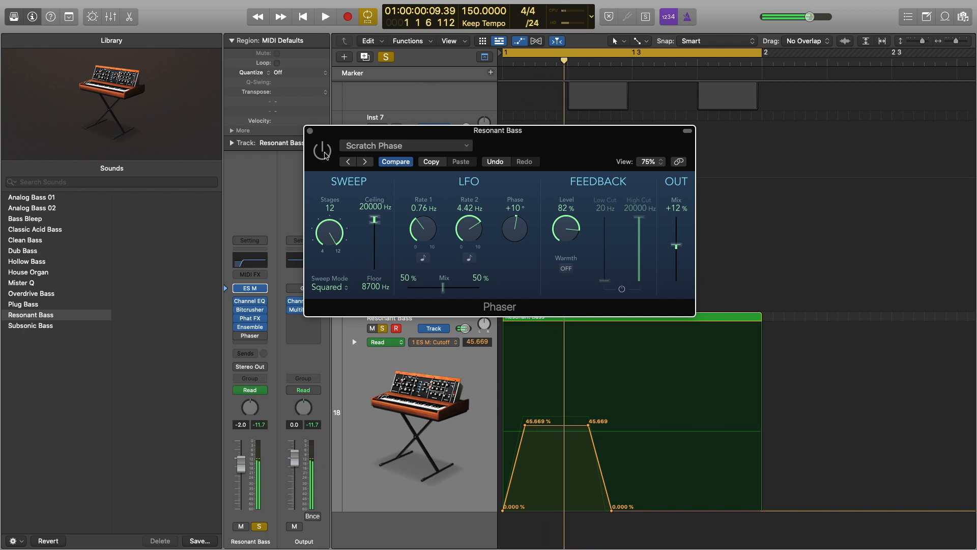
left_click(325, 153)
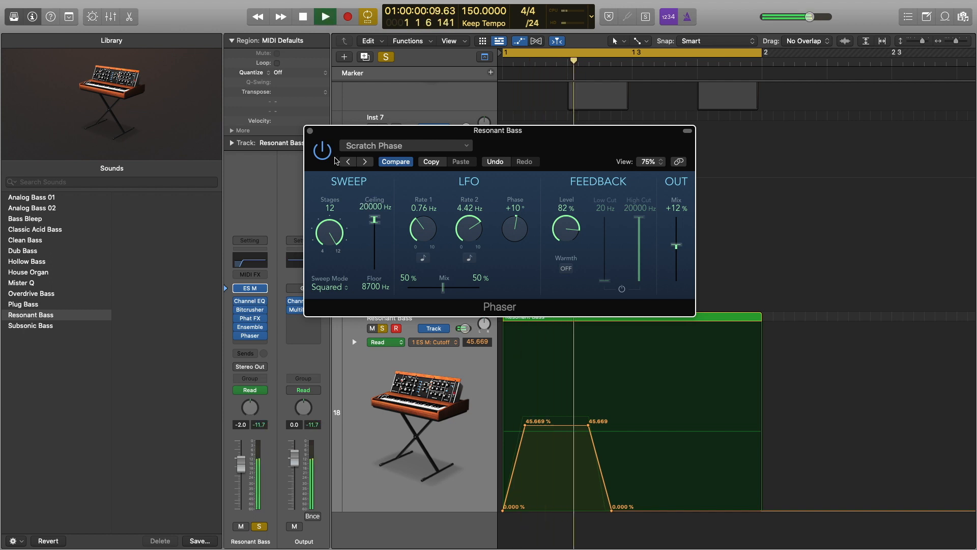
left_click(256, 336)
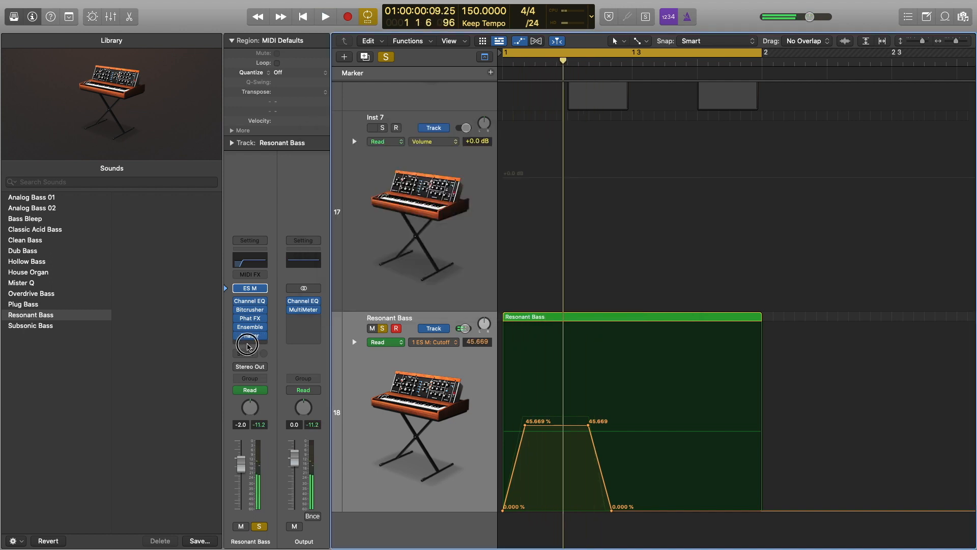
Insert a second Bitcrusher after the Phaser and set its Drive to 5.0 dB.
left_click(249, 347)
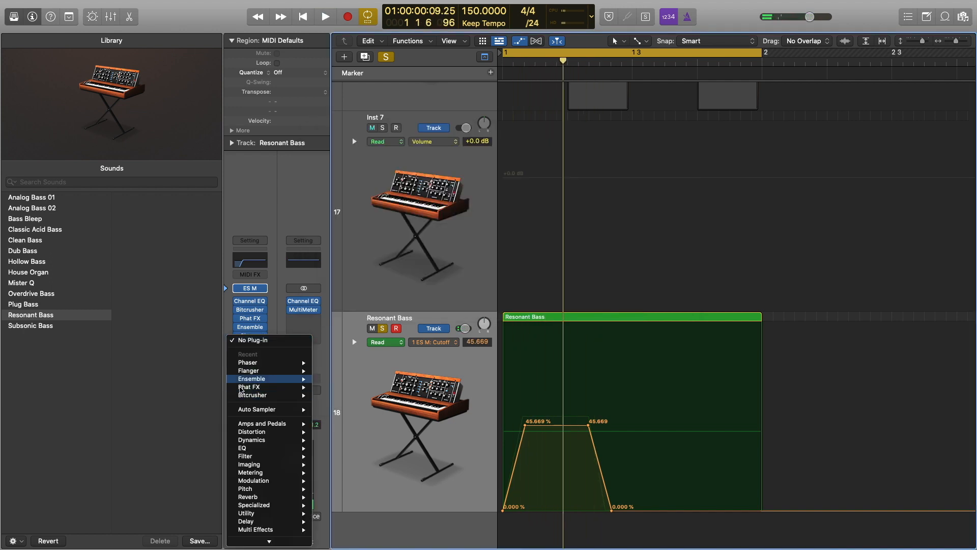
left_click(340, 396)
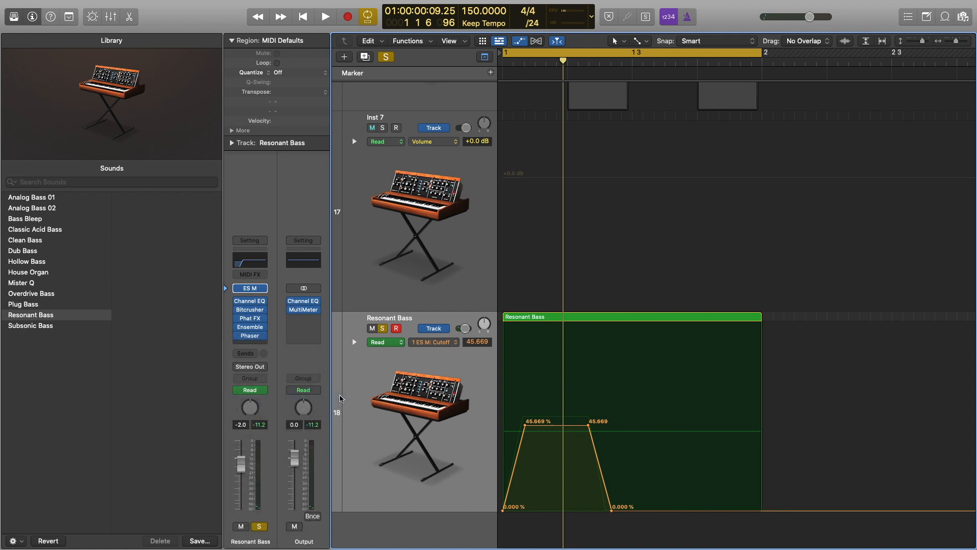
left_click_drag(331, 271, 324, 240)
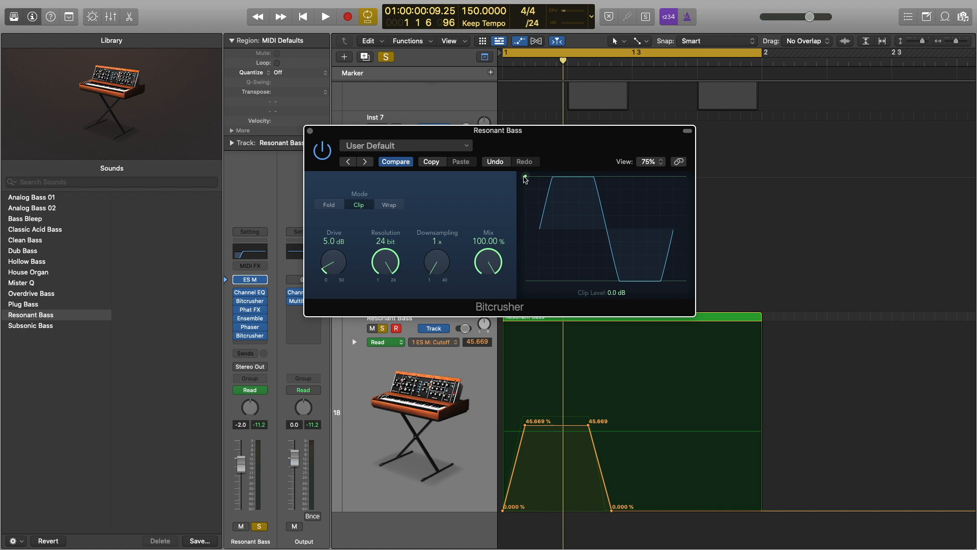
Set the second Bitcrusher's Clip Level to -8.6 dB, audition the loop and close the effect window.
left_click_drag(525, 179, 532, 214)
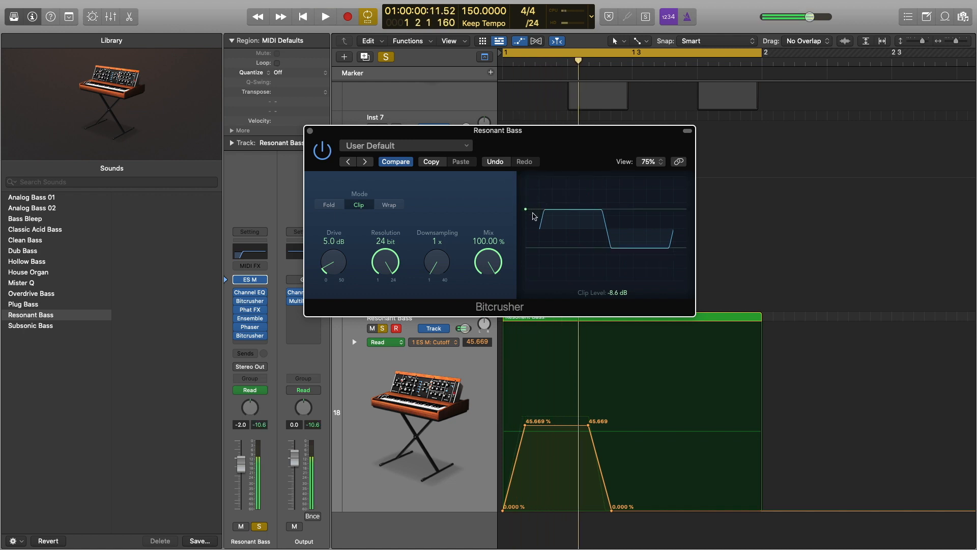
key("space")
key("space")
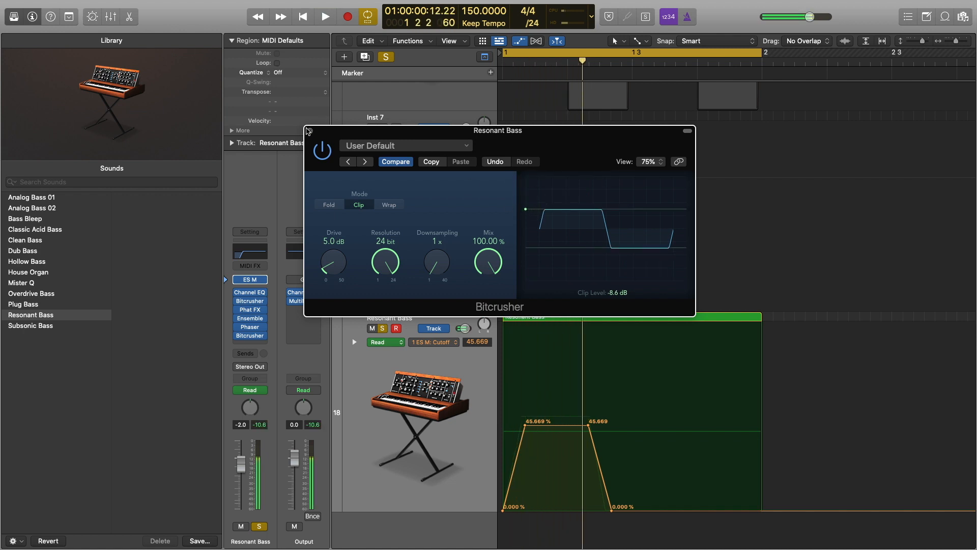
left_click(310, 130)
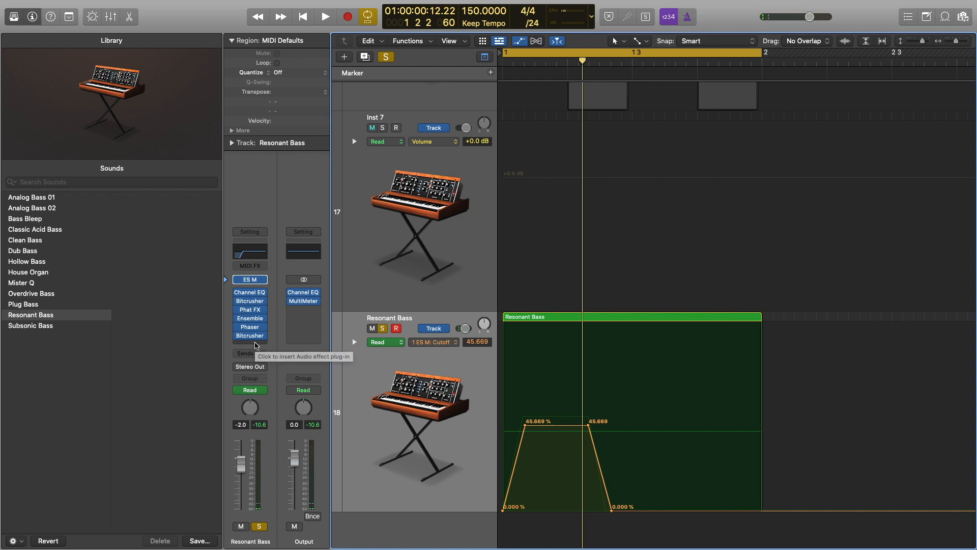
Insert a stereo Space Designer reverb after the second Bitcrusher on the Resonant Bass channel.
left_click(256, 345)
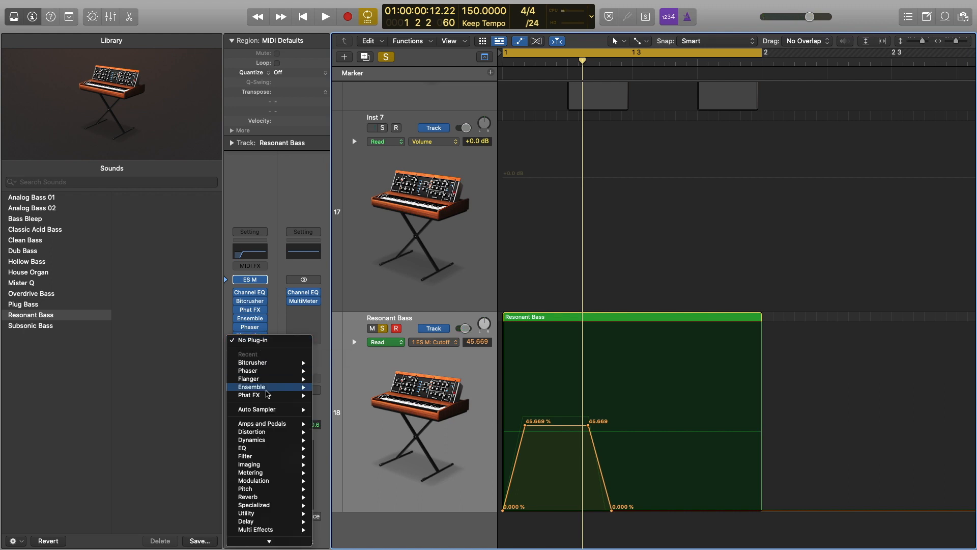
mouse_move(285, 497)
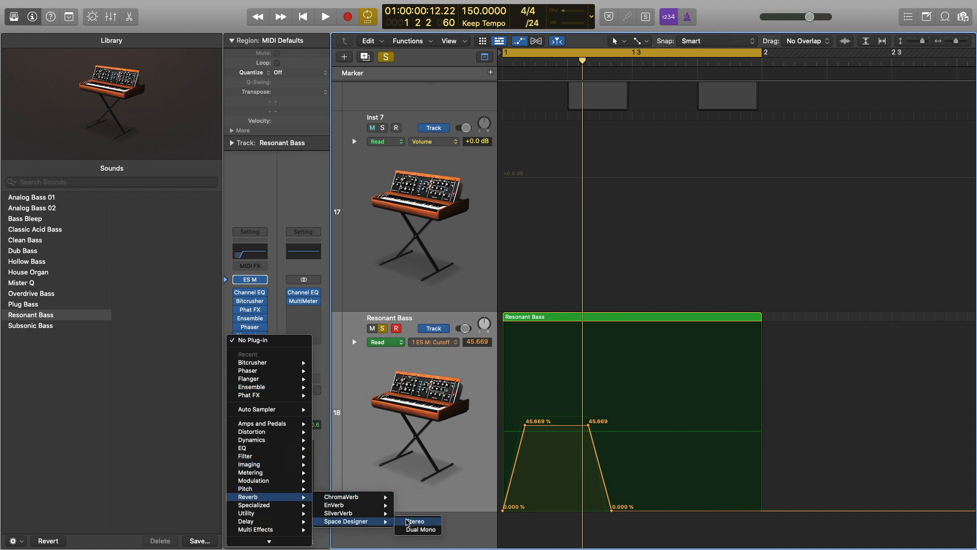
left_click(415, 521)
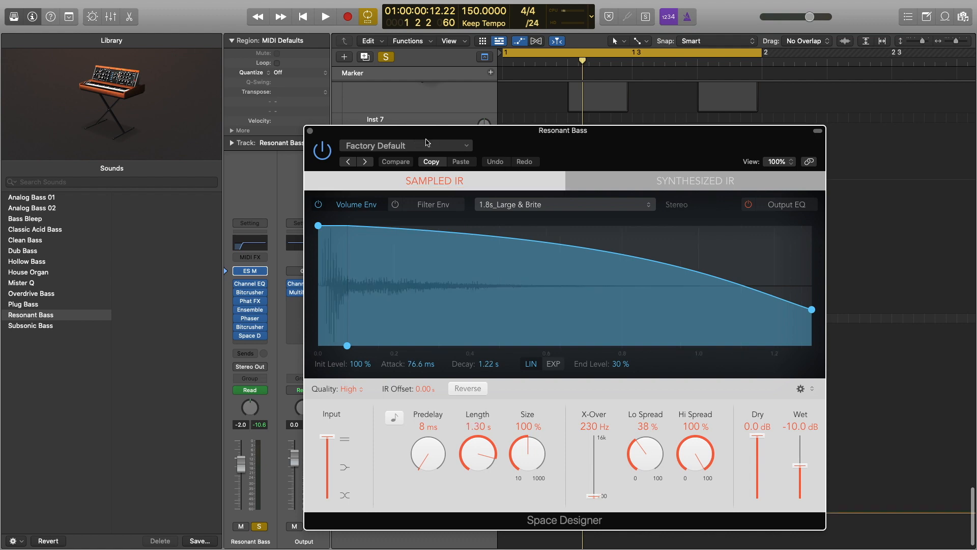
Load Space Designer's 1.5s Small Space preset from the small indoor spaces and set Wet to -26.0 dB while auditioning the loop.
left_click(426, 145)
mouse_move(396, 367)
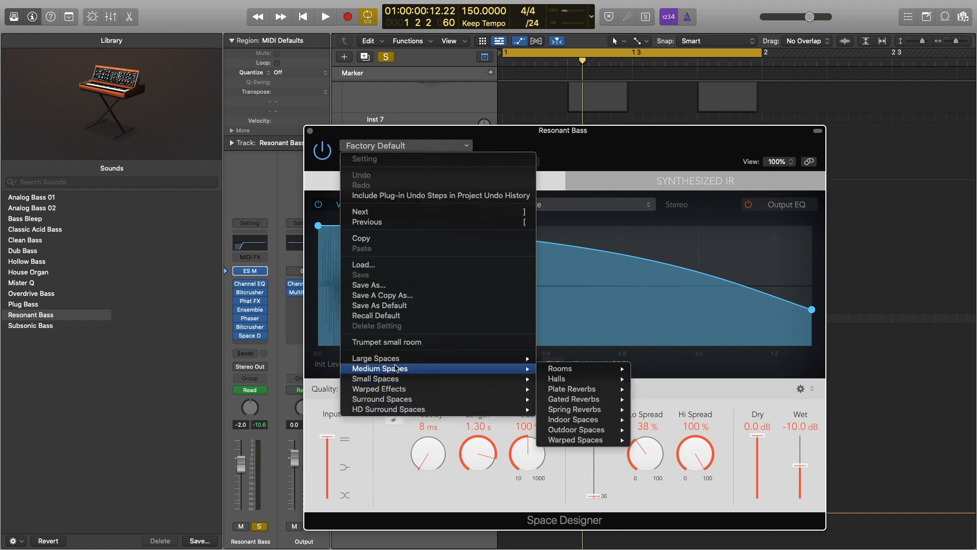
mouse_move(576, 407)
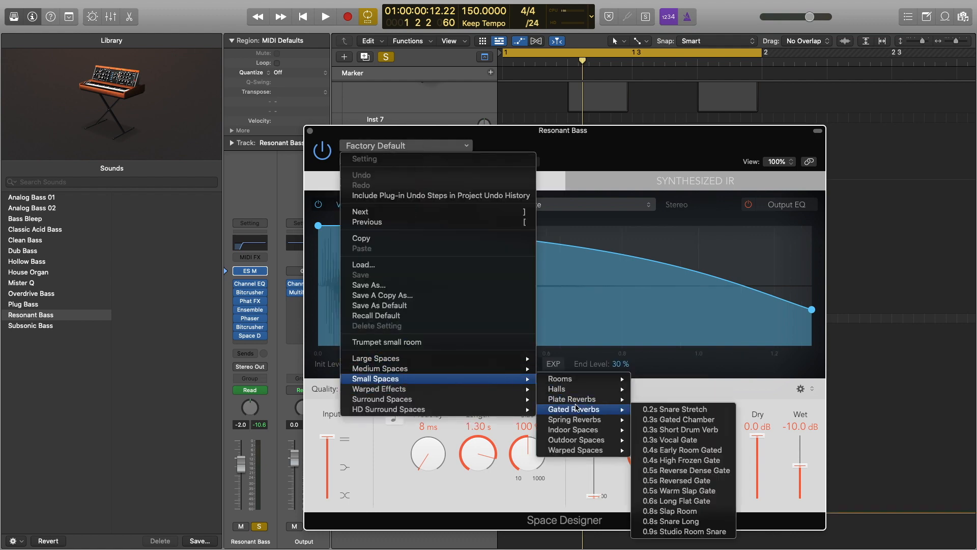
mouse_move(568, 432)
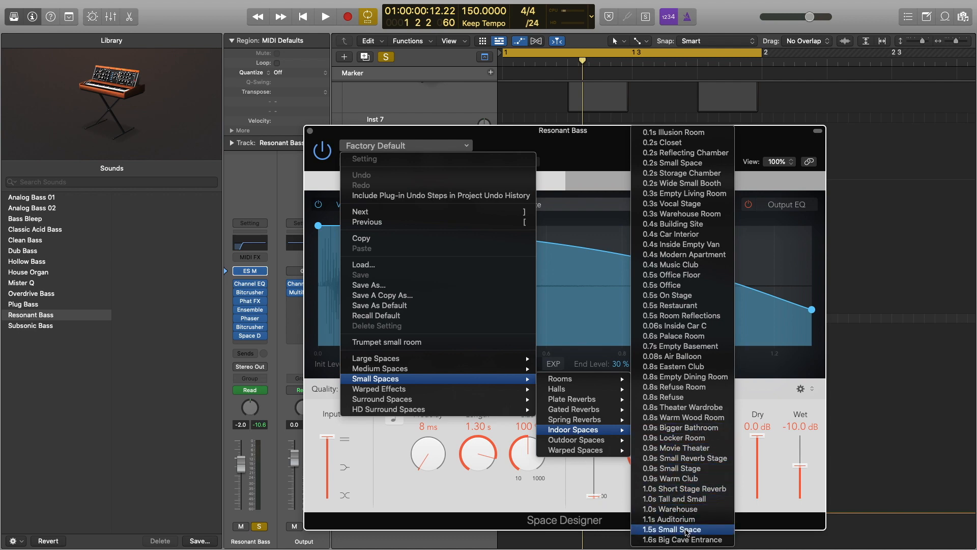
left_click(686, 530)
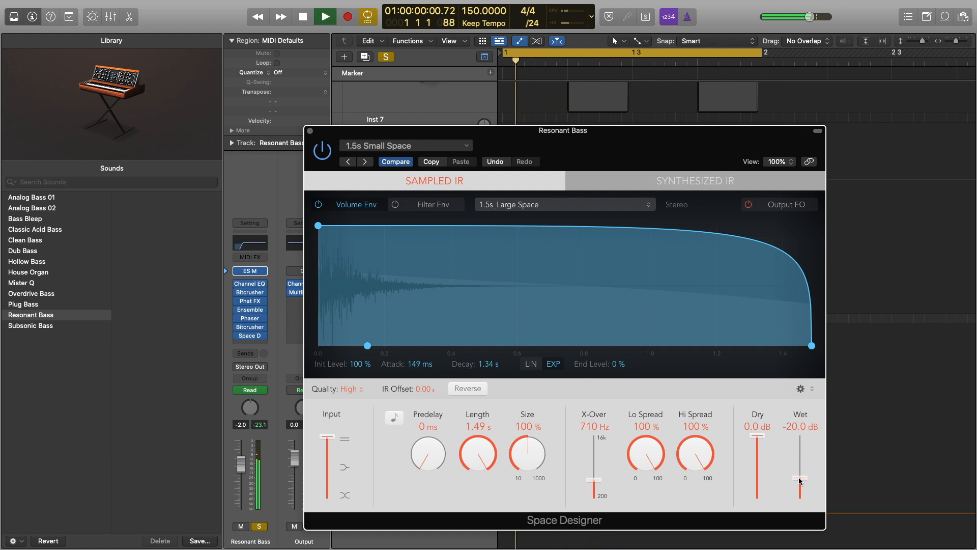
key("space")
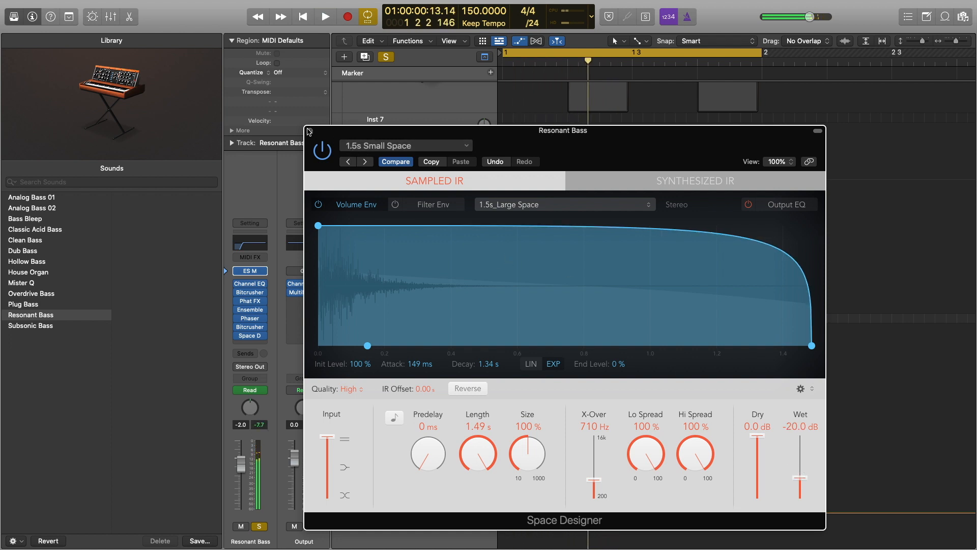
key("space")
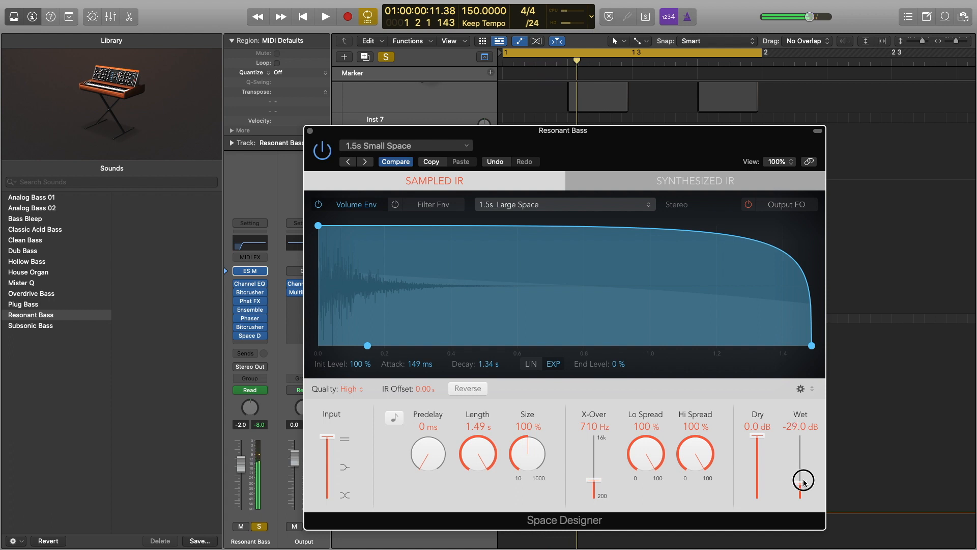
Enable the low-cut band in Space Designer's Output EQ at 200 Hz with a 12dB/Oct slope, and close the effect window.
left_click(775, 206)
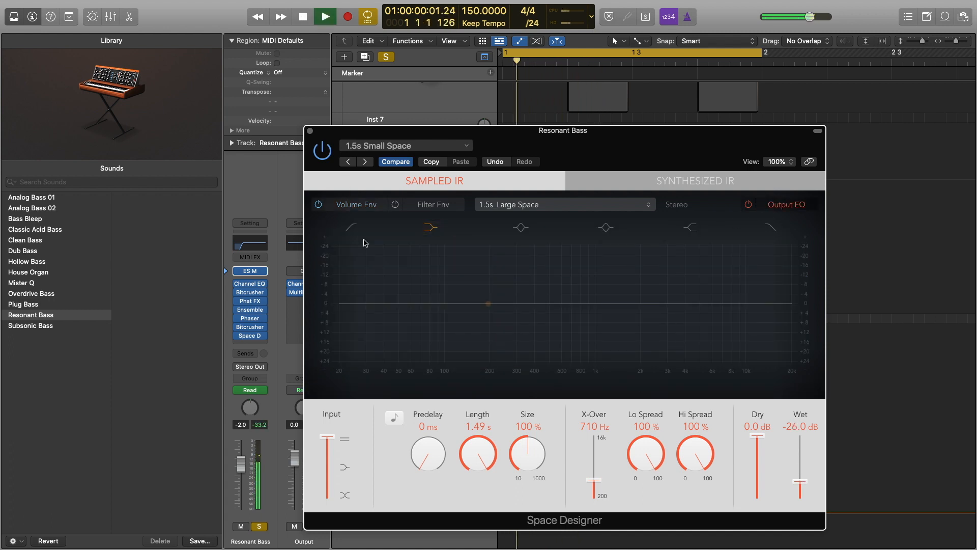
left_click(351, 227)
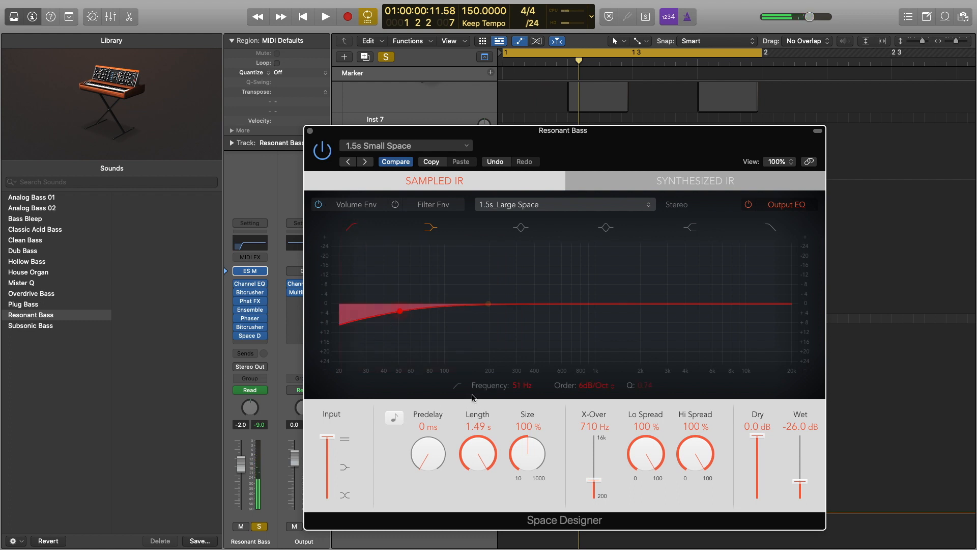
left_click(603, 386)
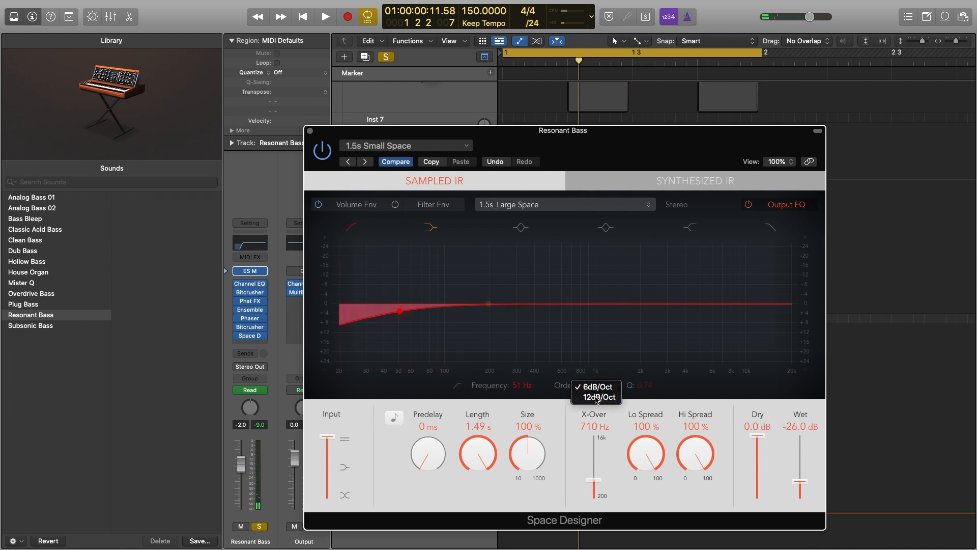
left_click(599, 397)
left_click_drag(401, 311, 491, 314)
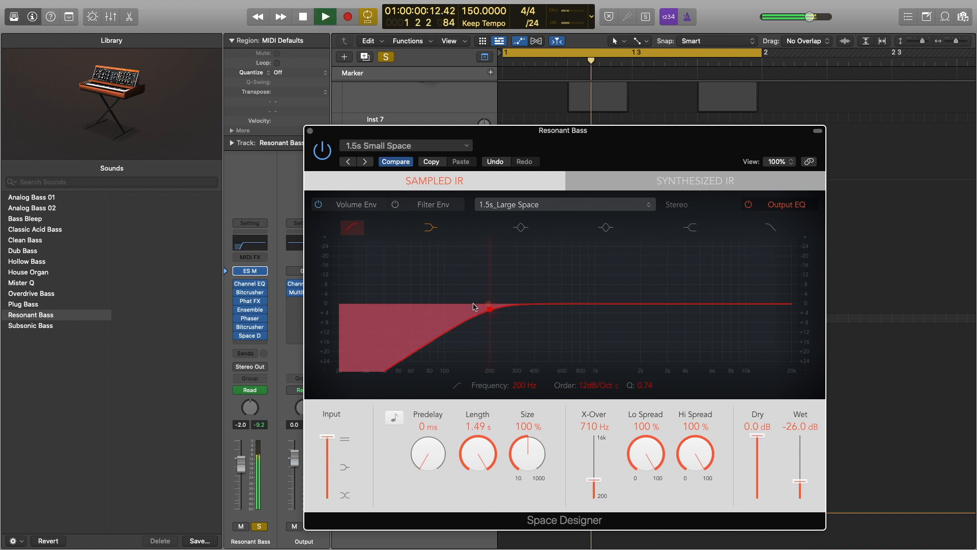
left_click(310, 131)
Insert a stereo Channel EQ after Space Designer, enable its low-cut band, audition the loop and close the effect window.
left_click(249, 343)
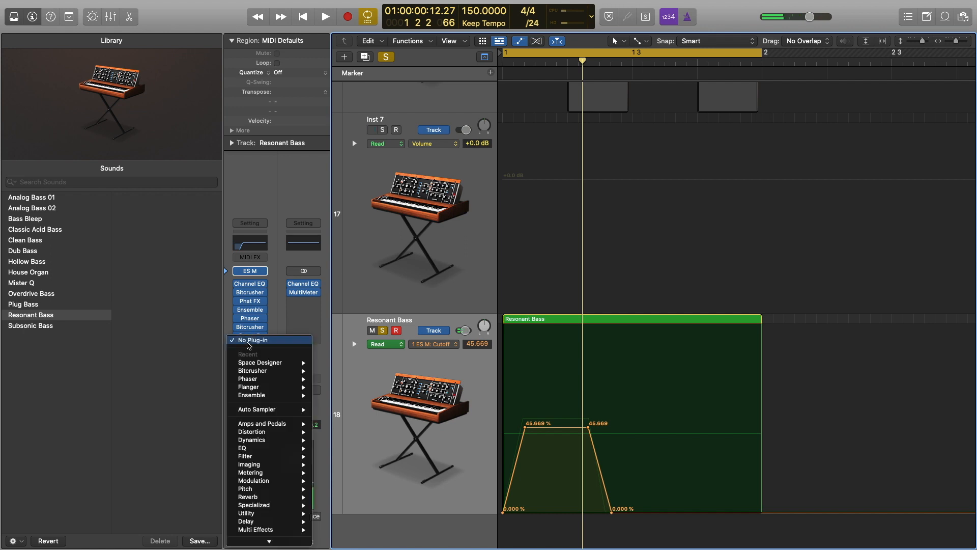
mouse_move(273, 451)
mouse_move(350, 452)
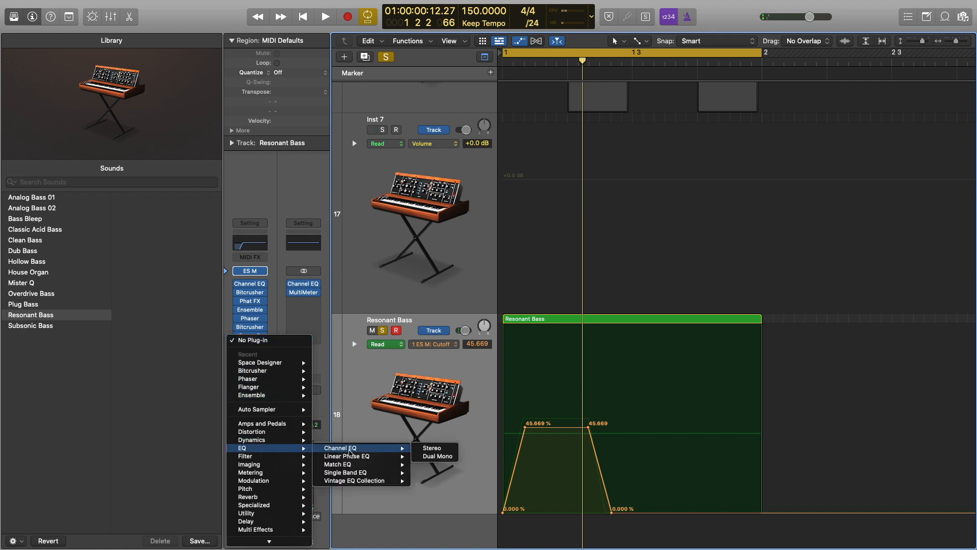
left_click(443, 450)
key("space")
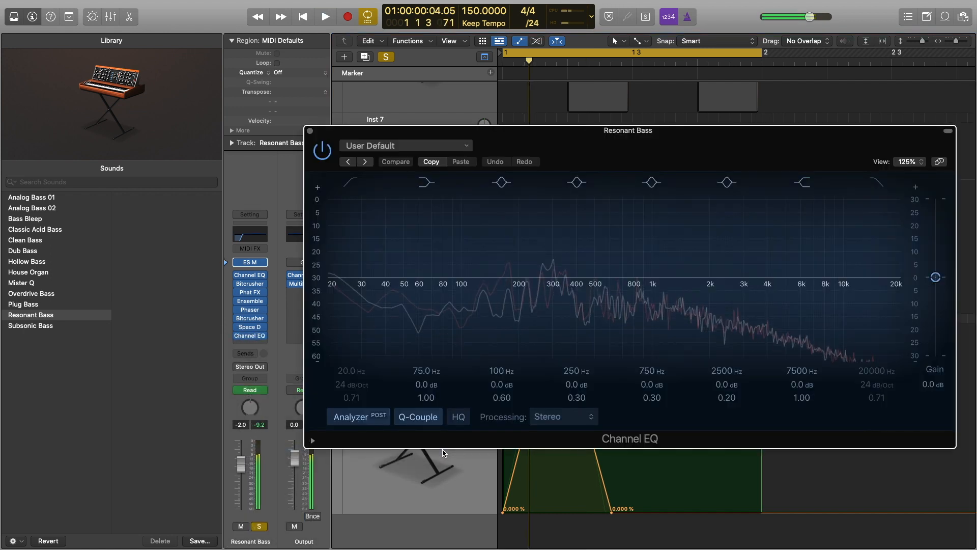
key("space")
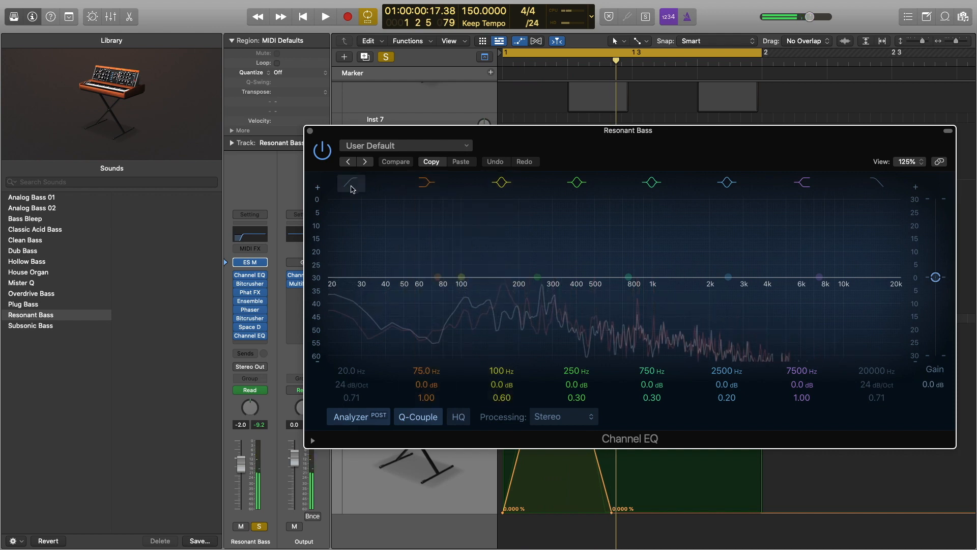
left_click(351, 184)
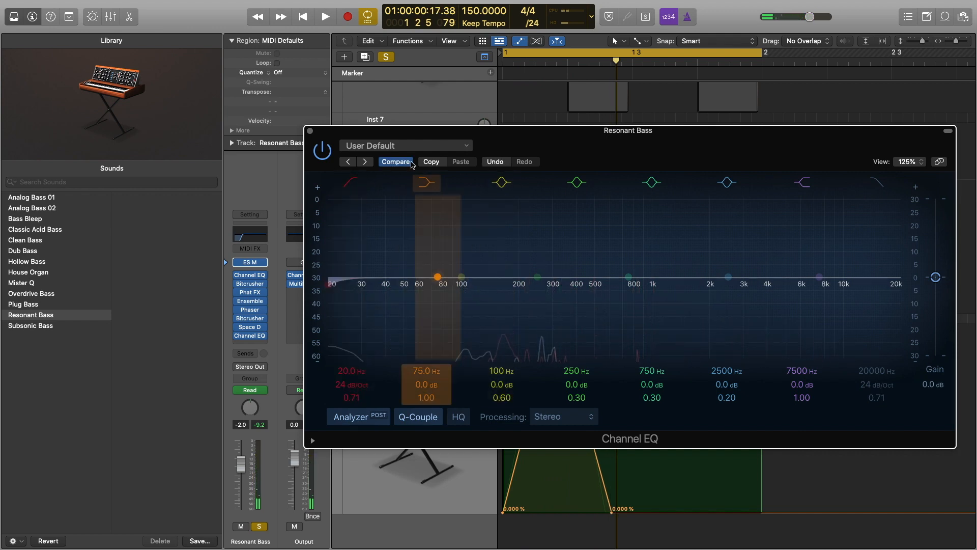
key("space")
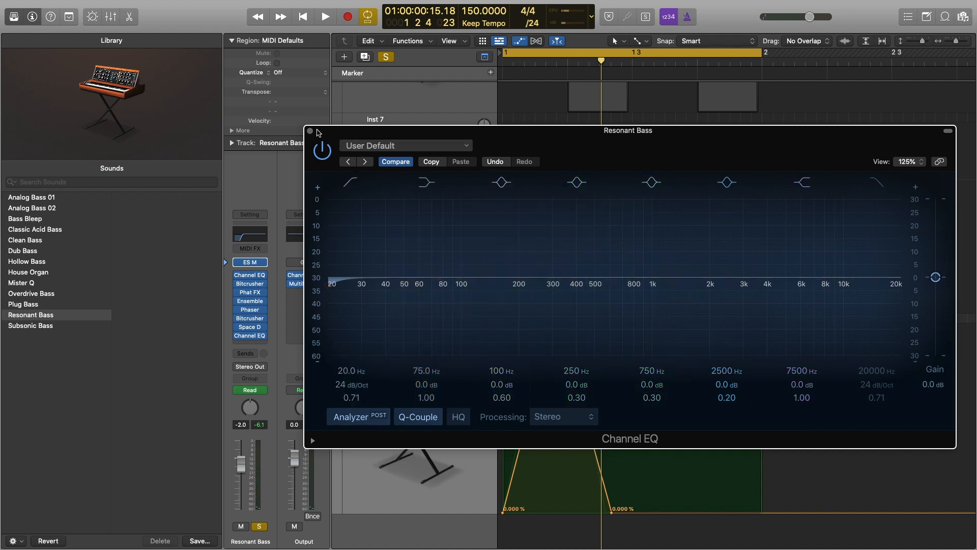
left_click(311, 132)
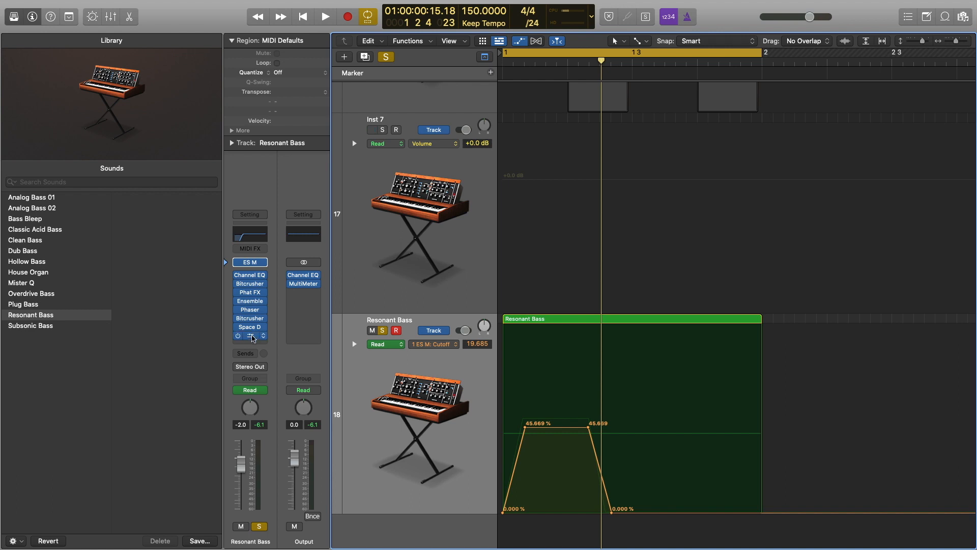
Set the low-cut band of the last Channel EQ to 91 Hz with a Q of 0.60 while the loop plays, and close it.
left_click(250, 337)
key("space")
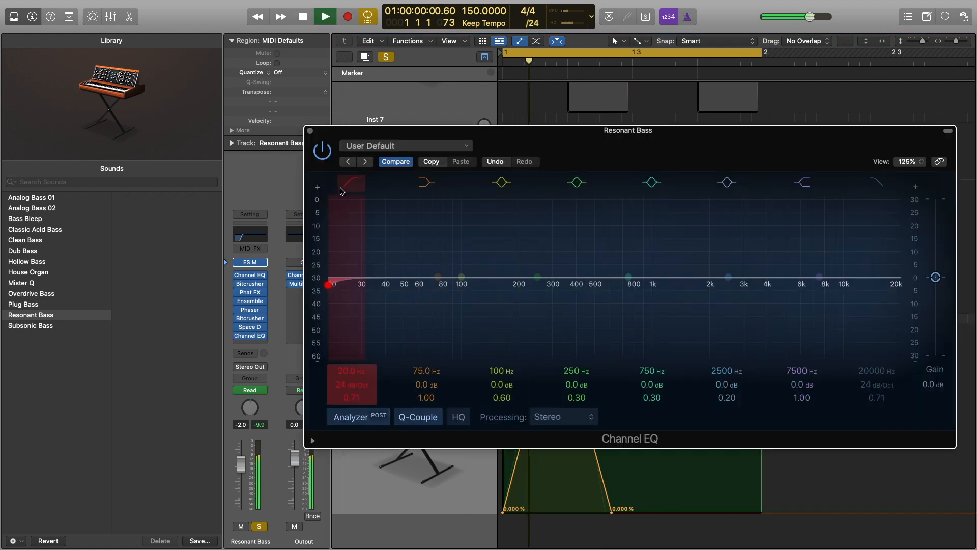
left_click_drag(333, 281, 506, 284)
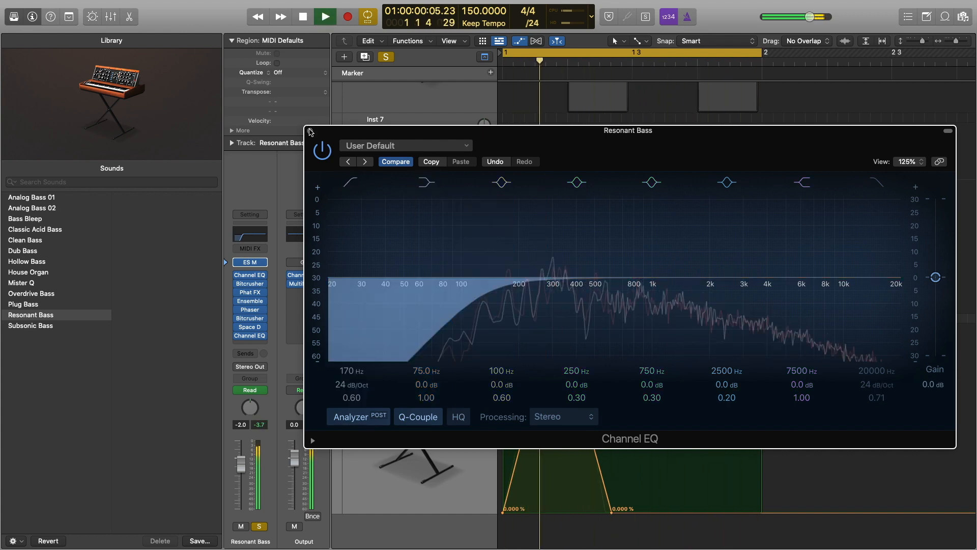
key("space")
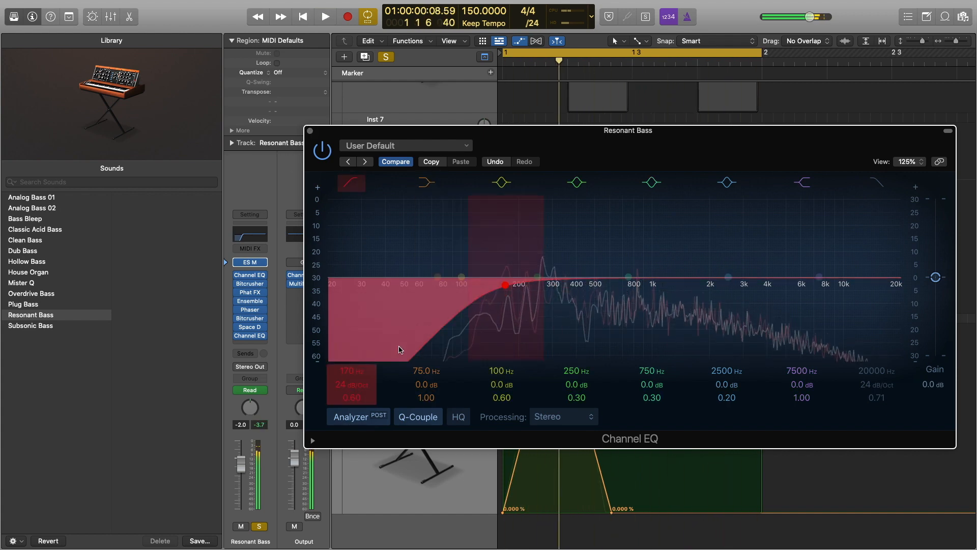
left_click_drag(505, 284, 453, 285)
key("space")
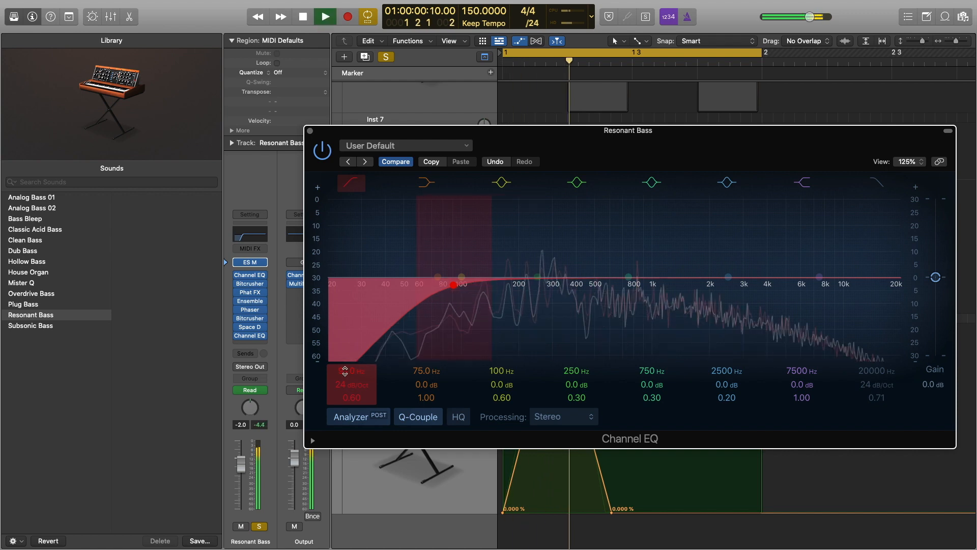
left_click(309, 131)
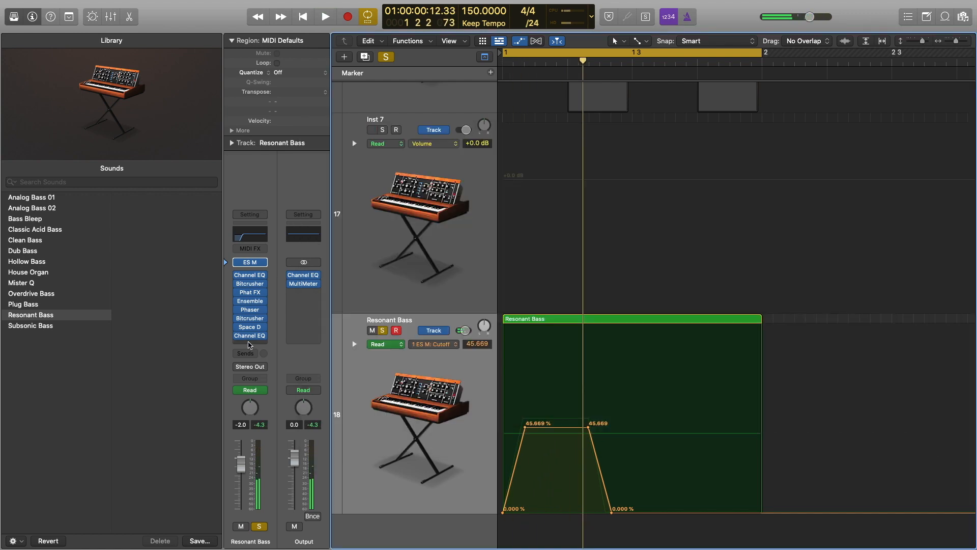
Insert a stereo Direction Mixer after the last Channel EQ on the Resonant Bass channel.
left_click(250, 344)
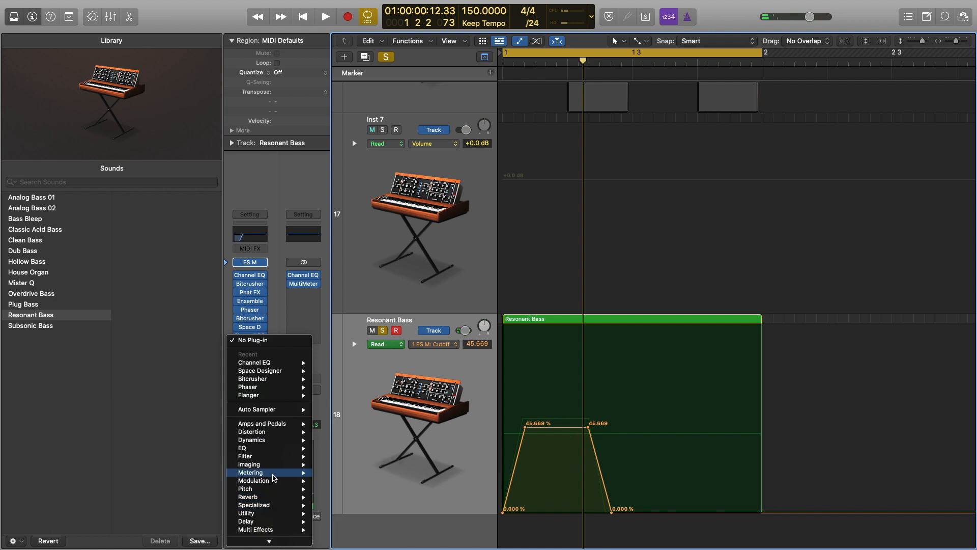
mouse_move(274, 476)
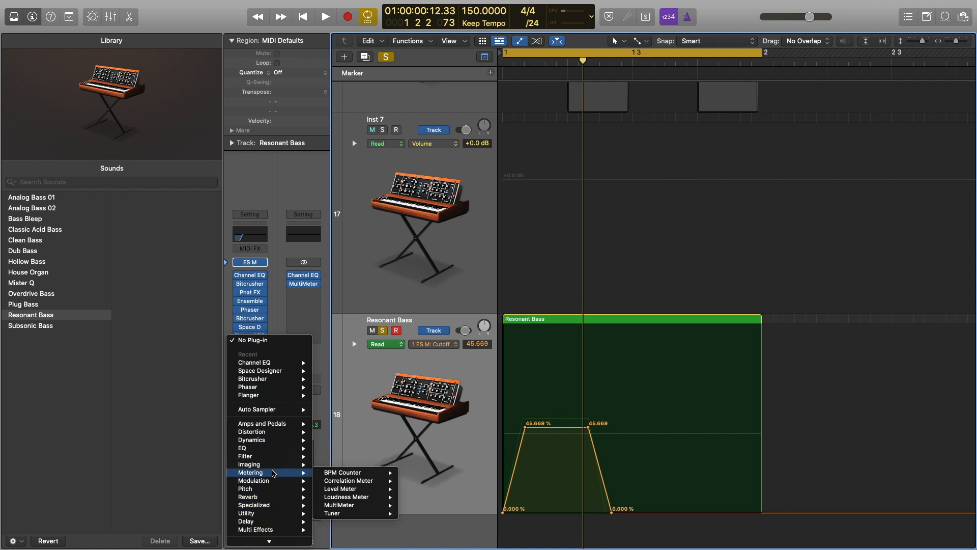
mouse_move(387, 473)
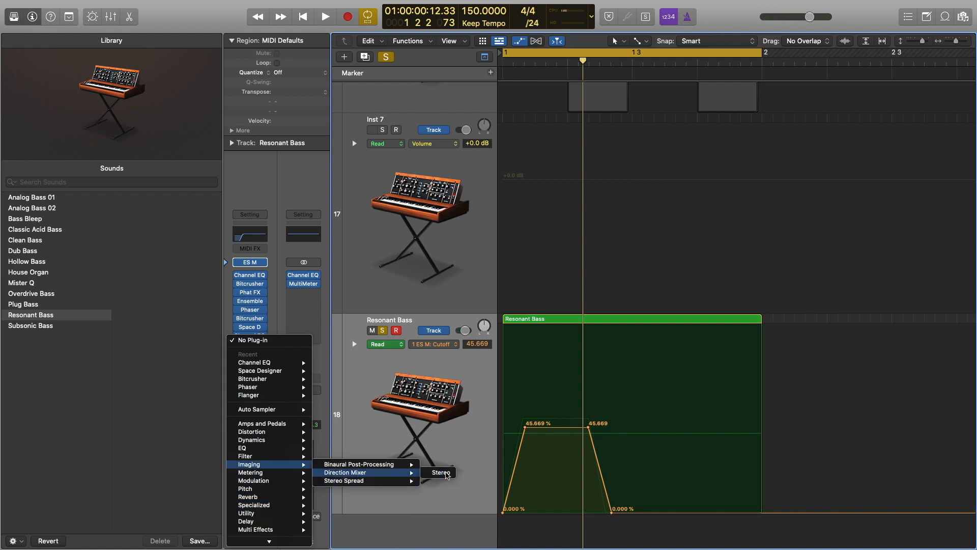
left_click(442, 473)
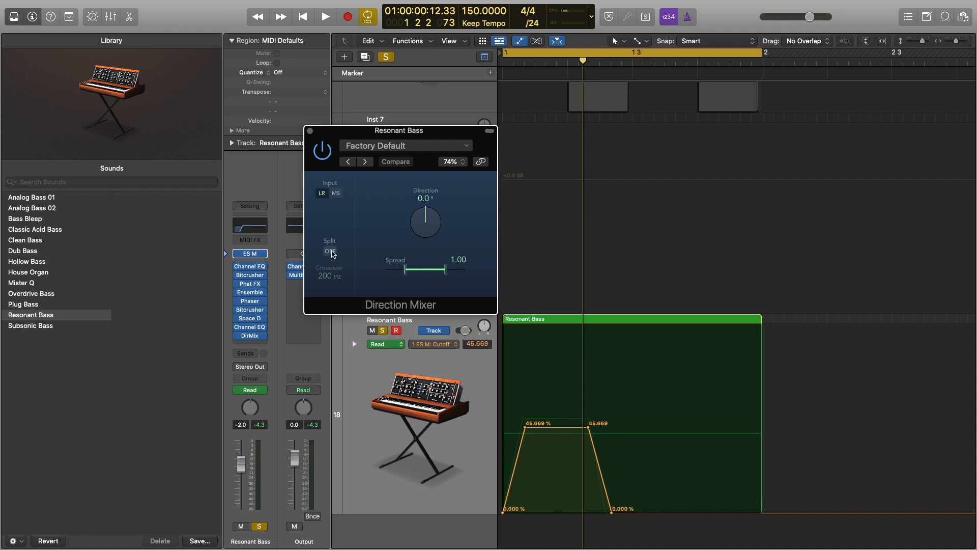
Turn on the Direction Mixer's Split with Crossover 180 Hz, Spread Low 0.00 and Spread High 1.12, audition it and close the window.
left_click(331, 252)
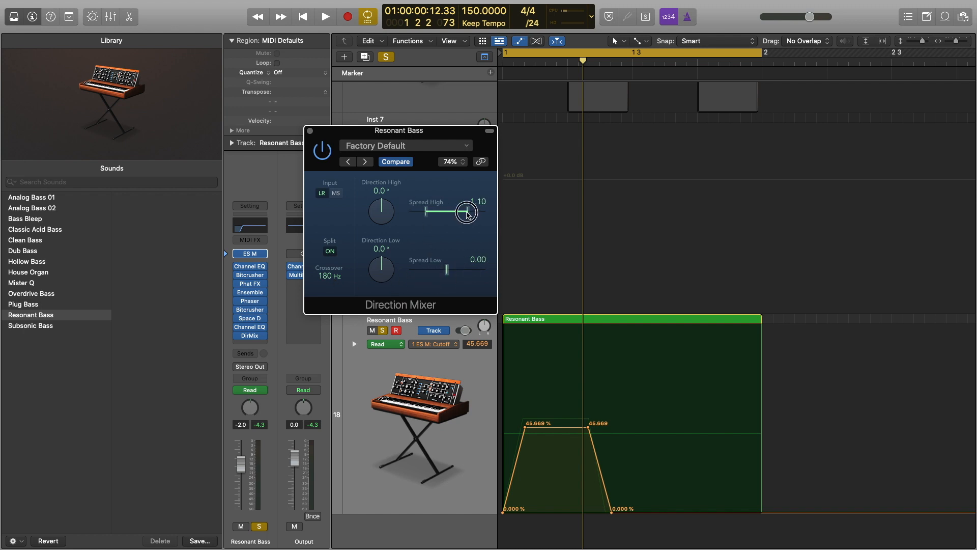
key("space")
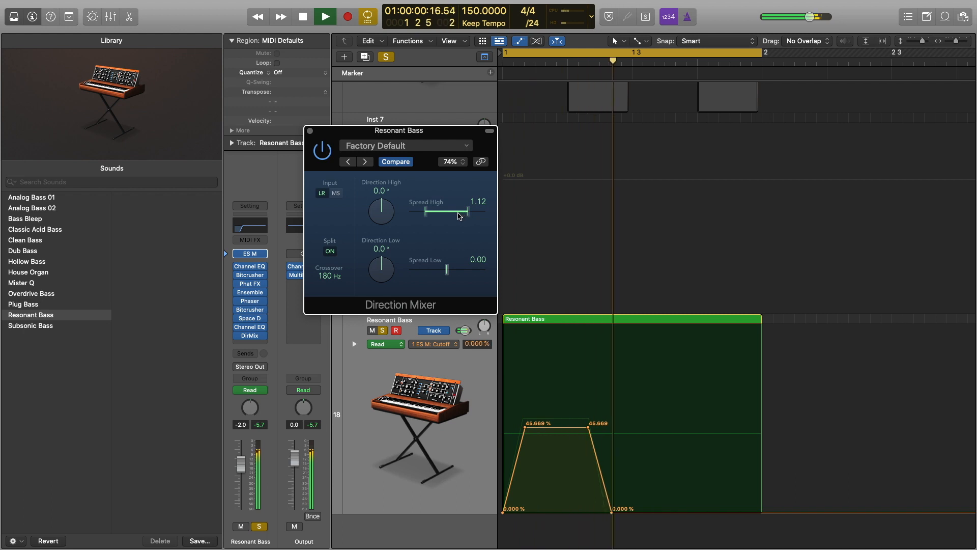
left_click(311, 131)
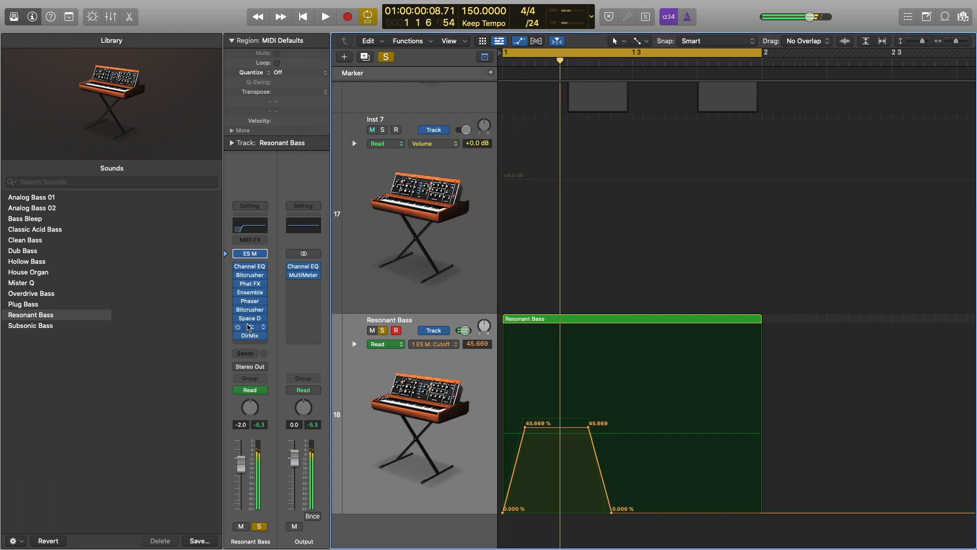
Move the last Channel EQ after the Direction Mixer and open both effects' windows.
left_click_drag(249, 343, 251, 344)
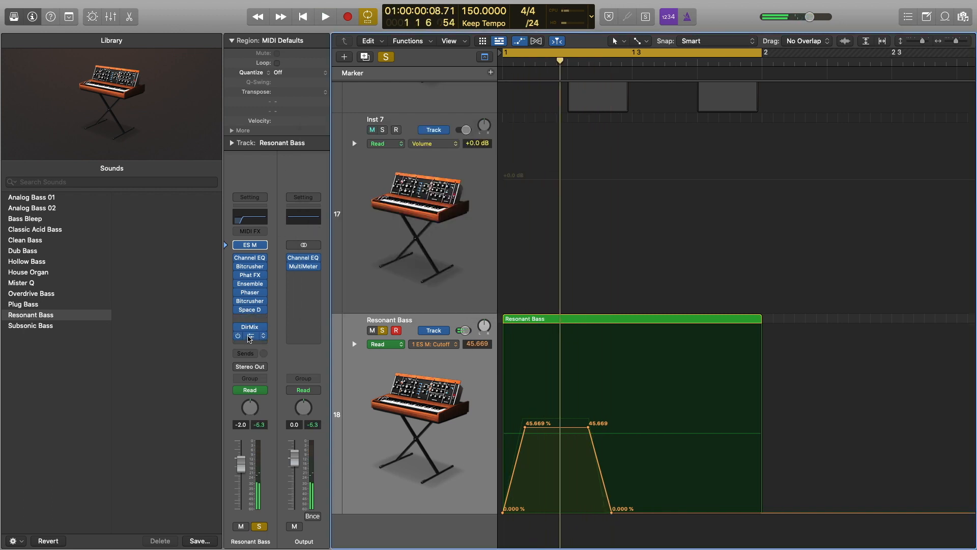
left_click(250, 337)
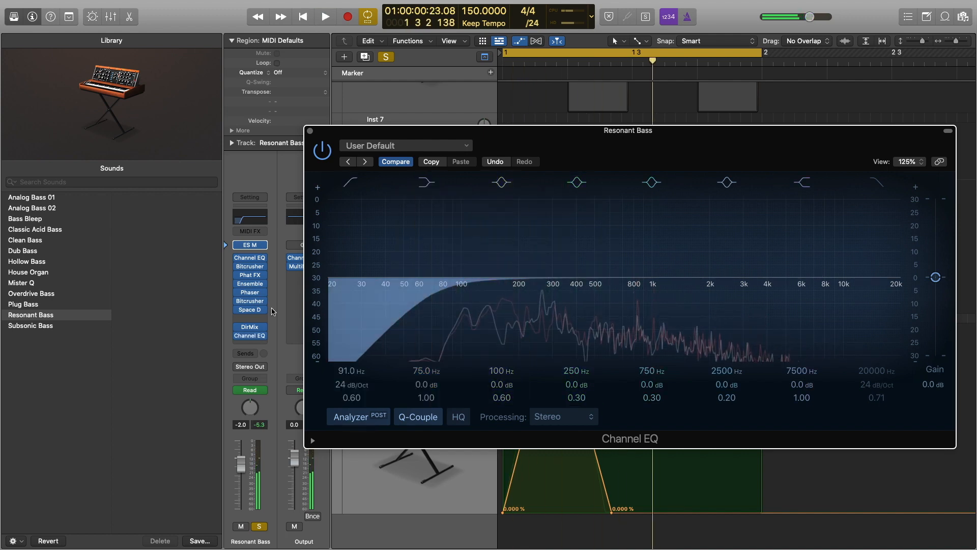
left_click(250, 326)
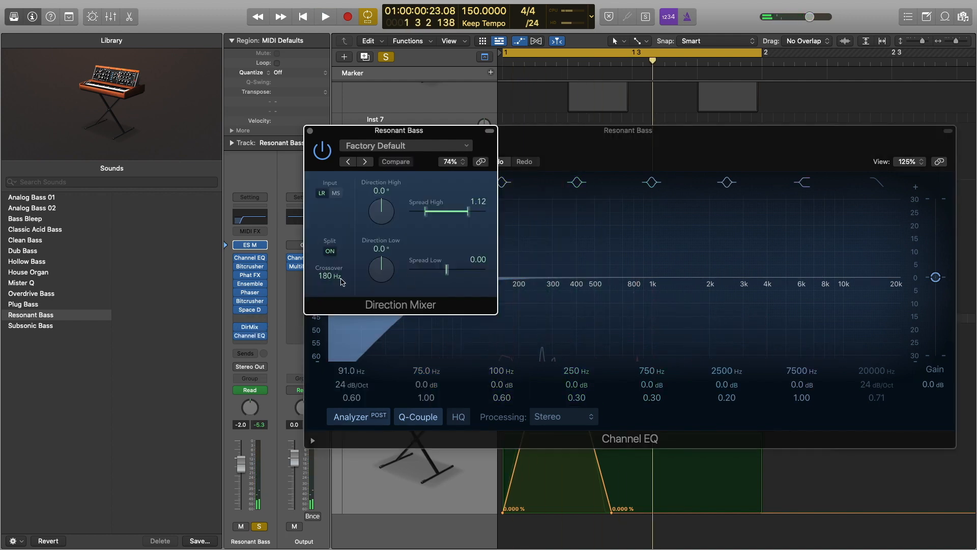
Set the Direction Mixer's Crossover to 210 Hz while the loop plays, close both effect windows and audition the result.
key("space")
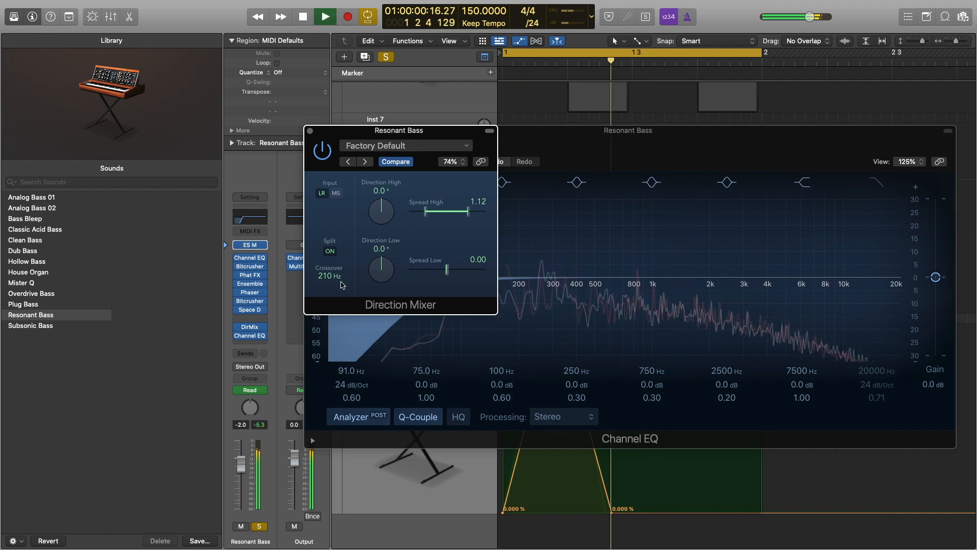
key("space")
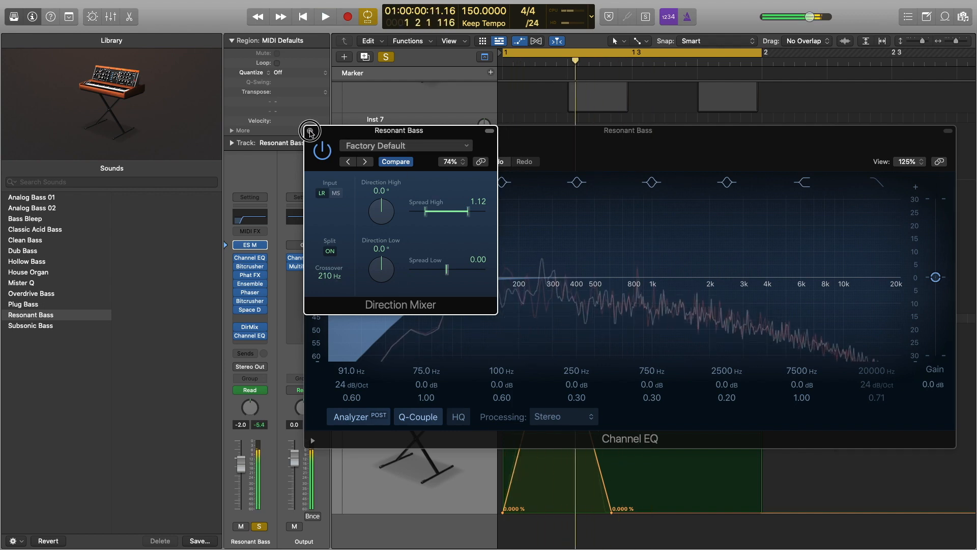
left_click(310, 131)
left_click(310, 132)
key("space")
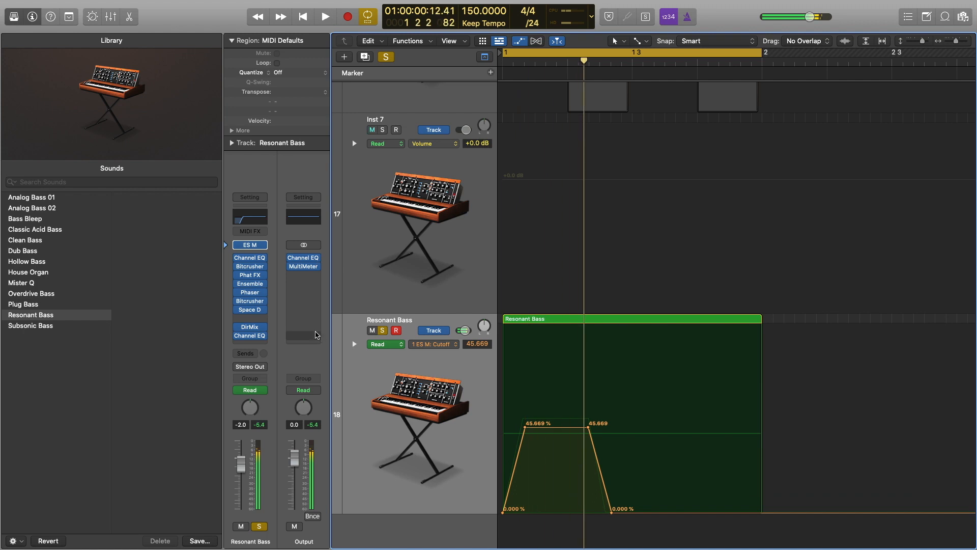
key("space")
key("space")
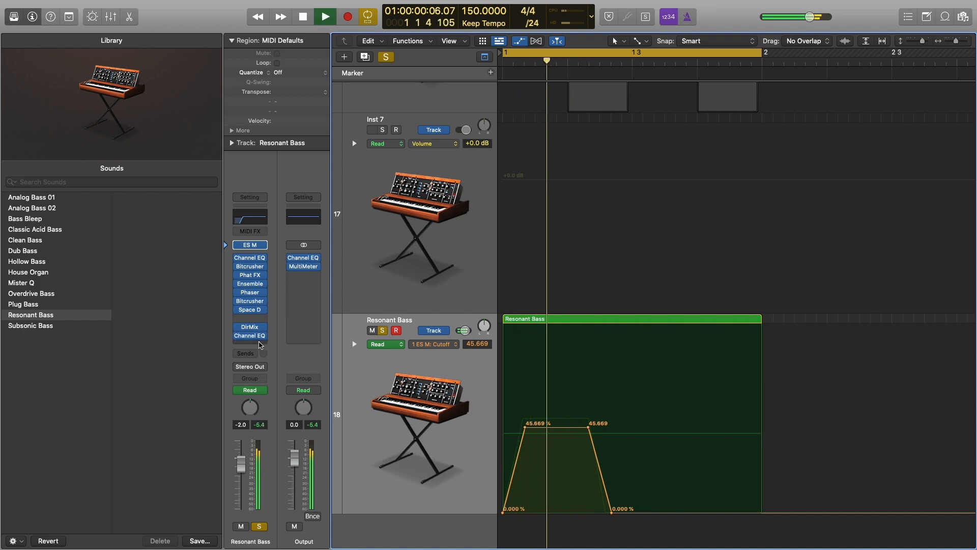
key("space")
Insert a stereo Bitcrusher after the last Channel EQ on the Resonant Bass channel and audition it with its default settings.
left_click(253, 344)
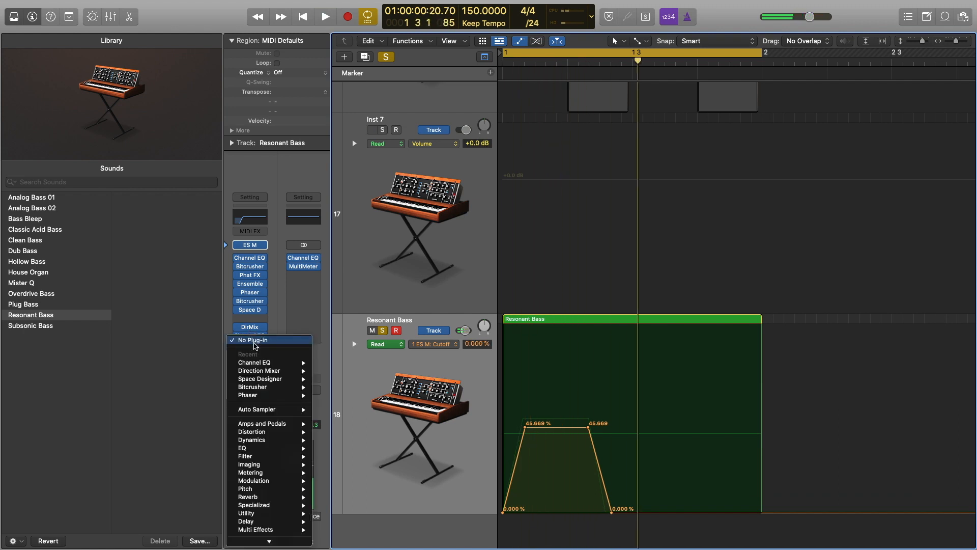
mouse_move(265, 391)
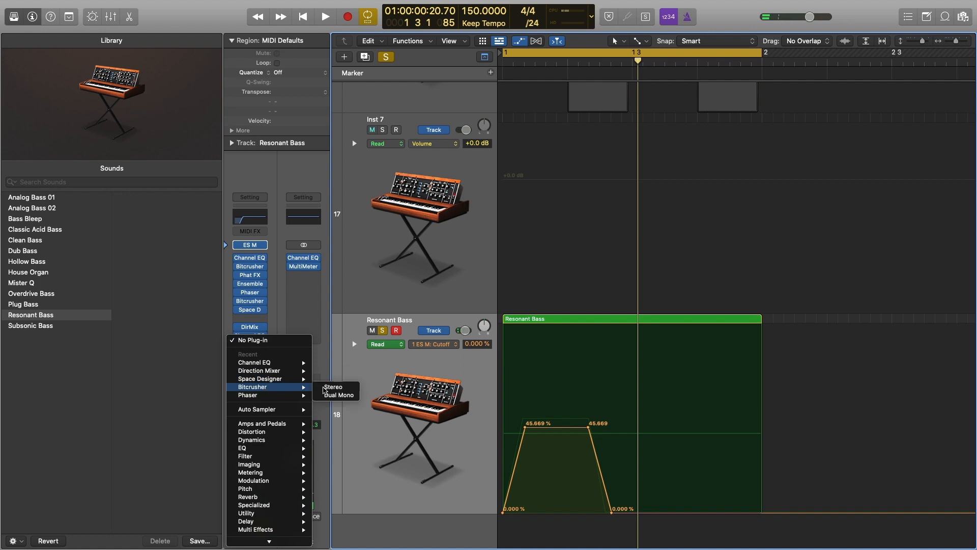
left_click(331, 388)
key("space")
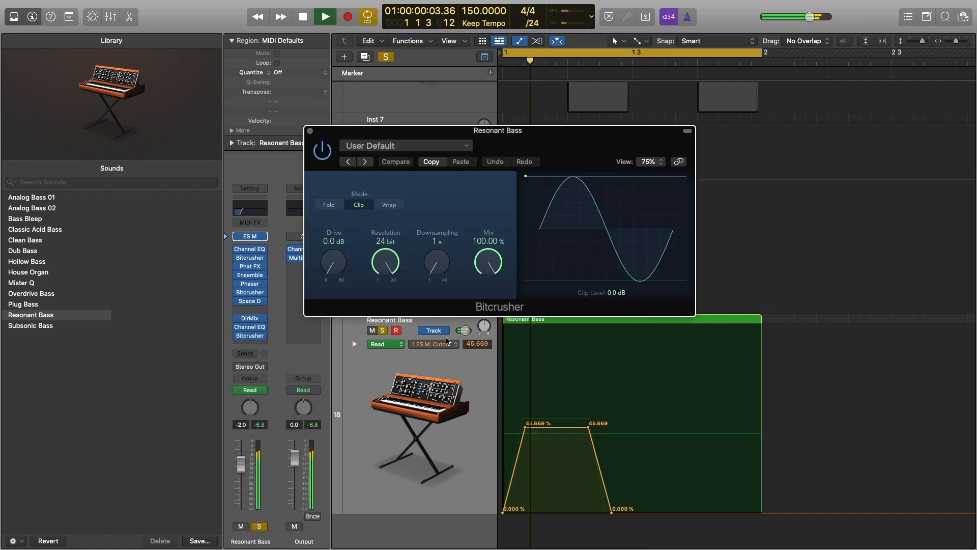
key("space")
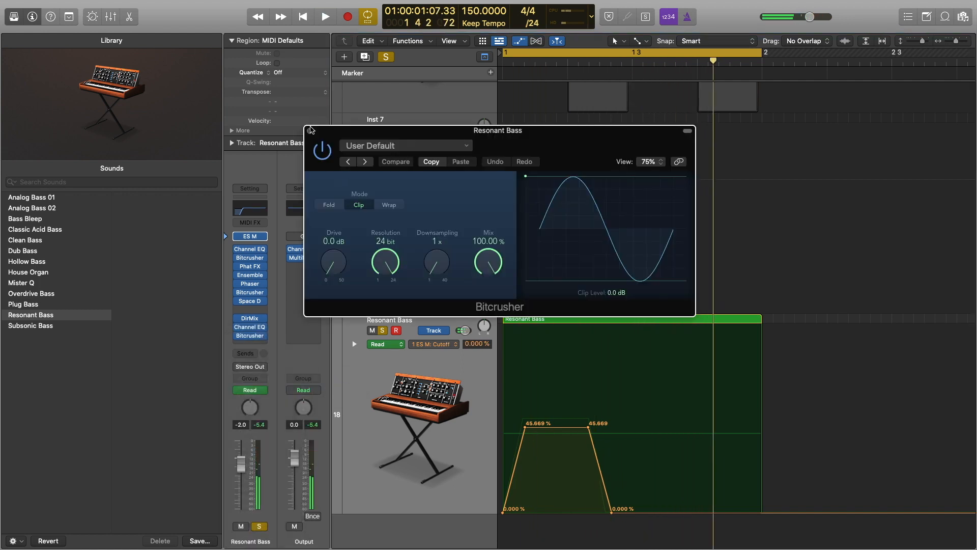
Sweep the new Bitcrusher's Downsampling up to 37x and back while the loop plays, and close its window.
key("space")
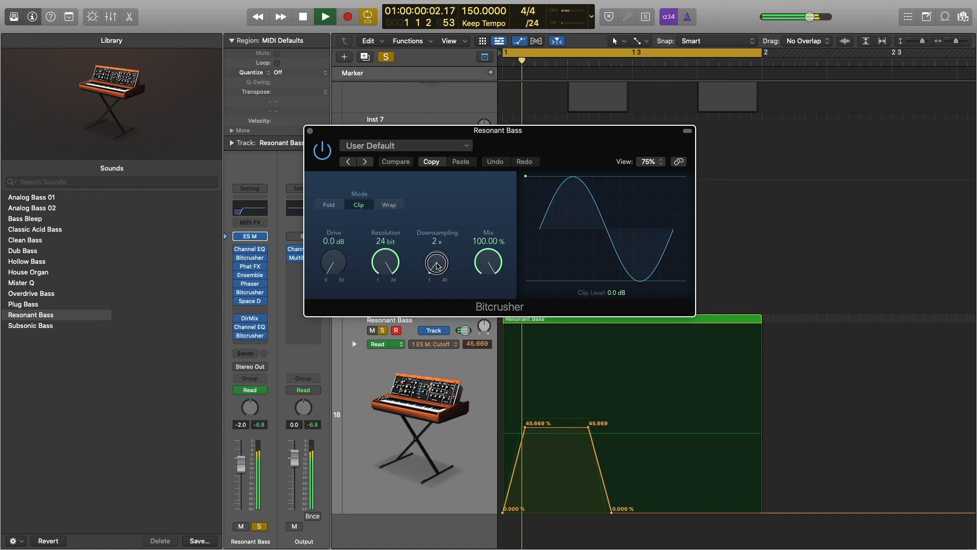
left_click_drag(439, 271, 432, 196)
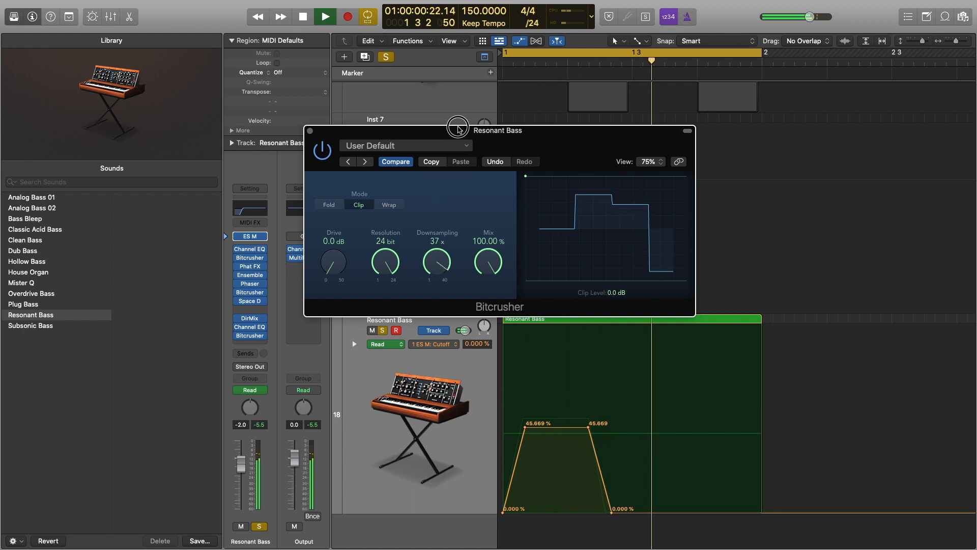
left_click_drag(458, 128, 440, 244)
key("space")
left_click(311, 131)
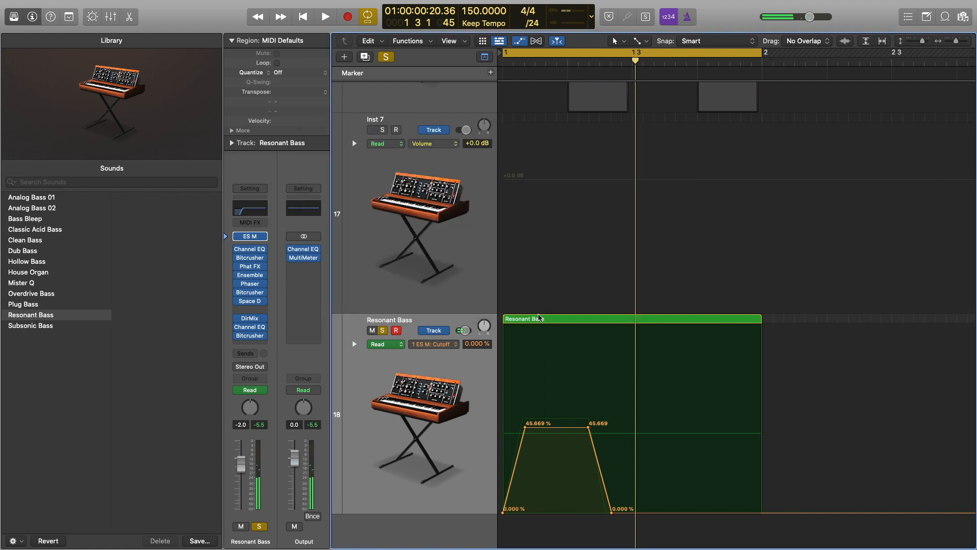
Bounce the Resonant Bass region in place to a new track, and mute and unsolo the original track.
right_click(544, 322)
key("ctrl+b")
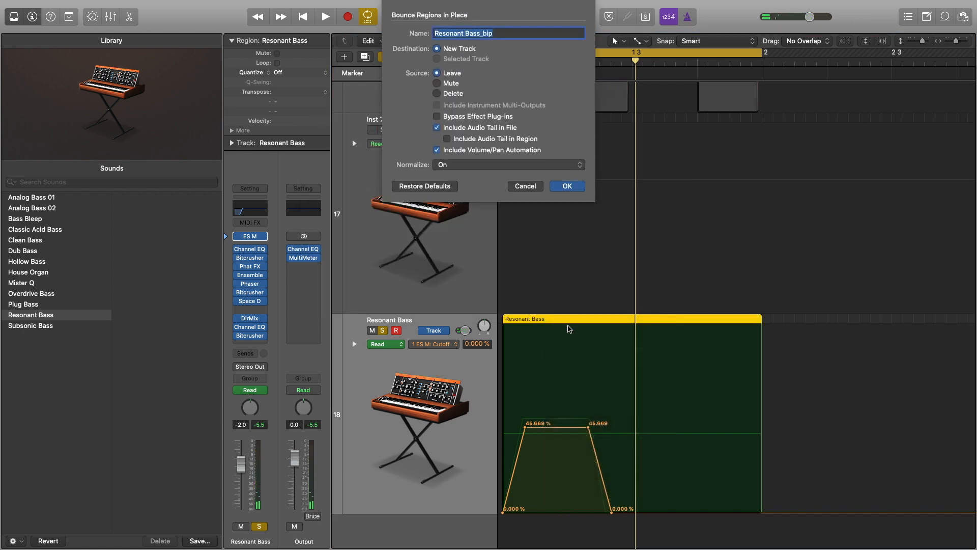
left_click(565, 194)
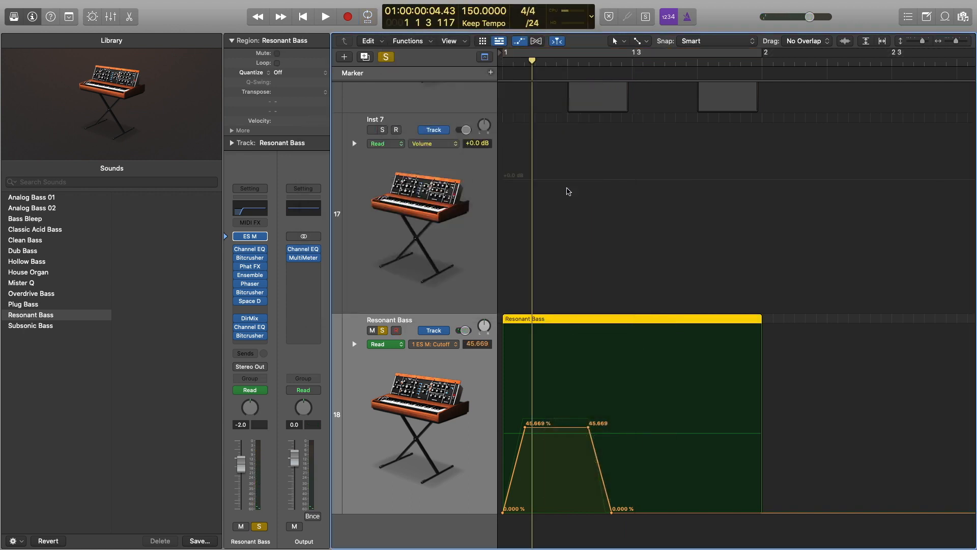
scroll(502, 204, "down", 3)
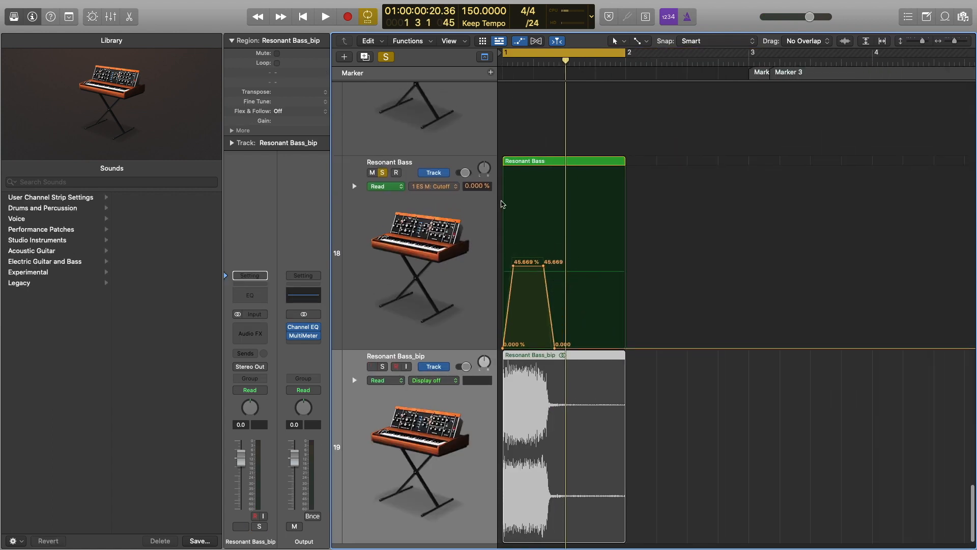
left_click(372, 173)
left_click(382, 173)
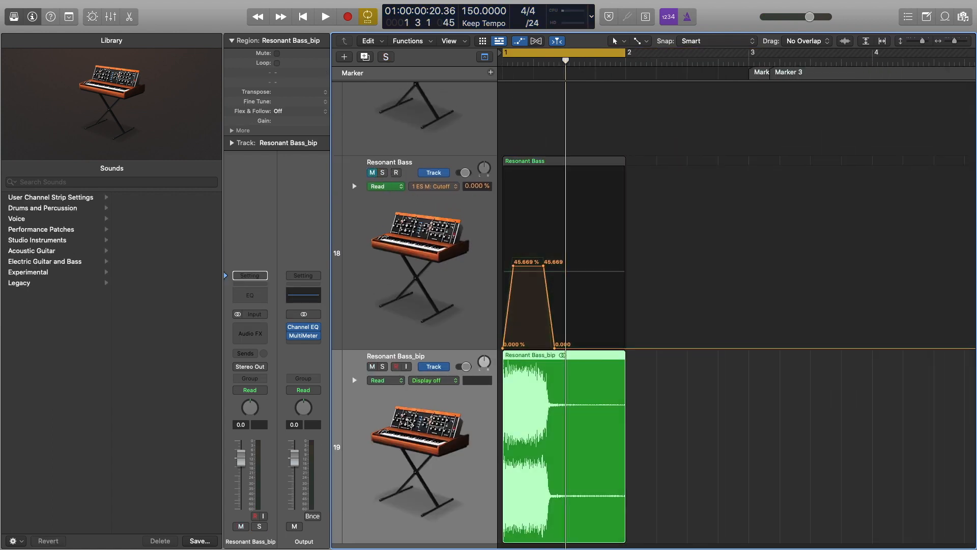
Hide the automation, set the Resonant Bass_bip track's volume to -8.0 dB and audition it soloed.
key("a")
left_click_drag(456, 367, 434, 365)
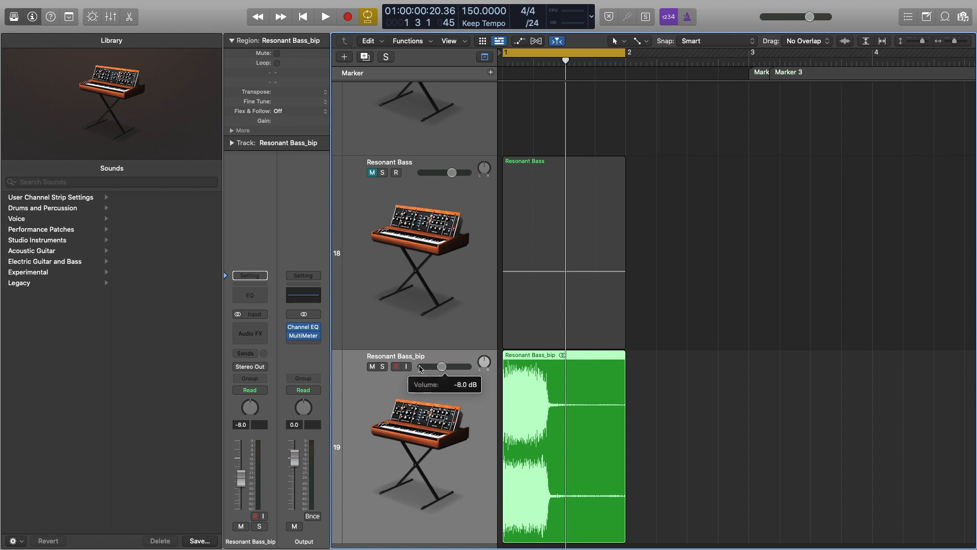
key("space")
key("s")
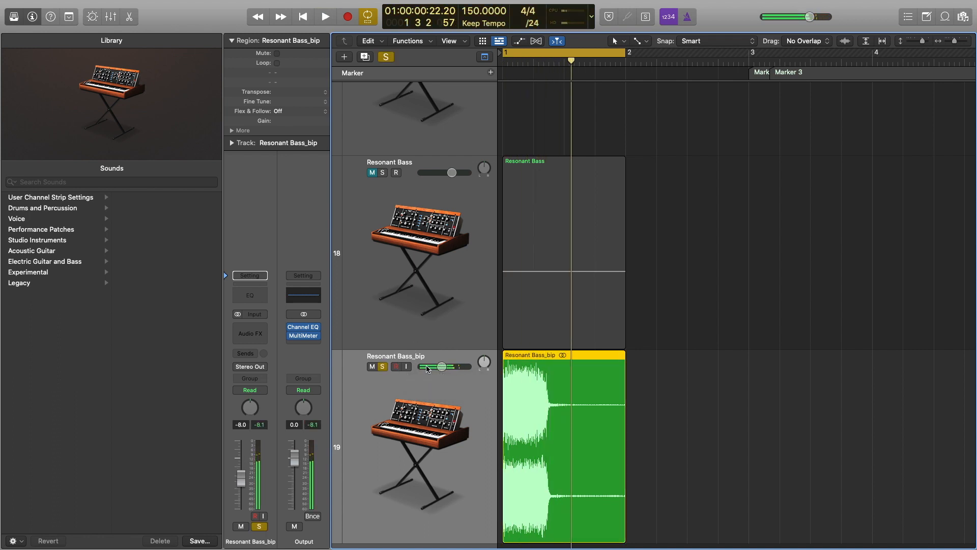
key("space")
Trim the quiet tail off the Resonant Bass_bip region, set the cycle range to match the region and audition it.
scroll(545, 374, "up", 5)
scroll(544, 374, "down", 3)
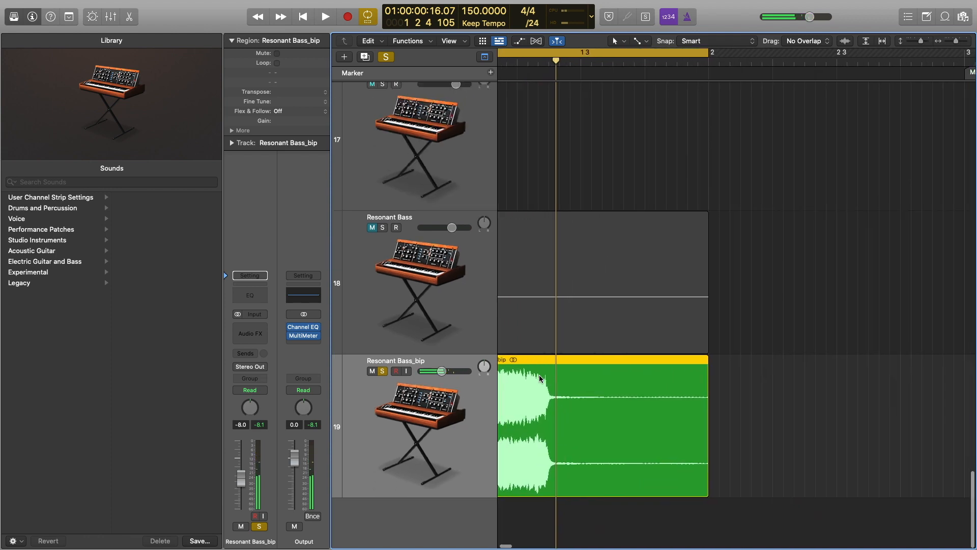
scroll(497, 380, "up", 5)
scroll(524, 387, "down", 5)
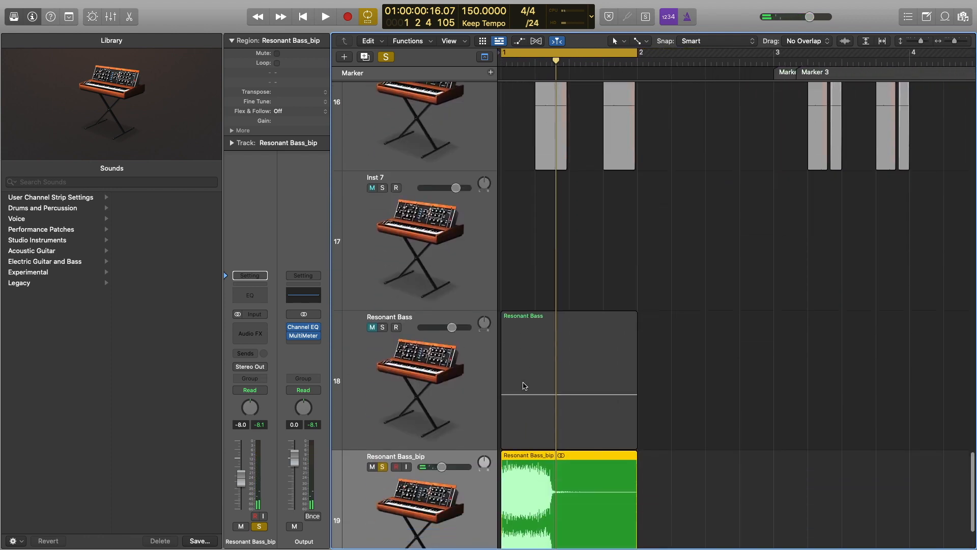
left_click_drag(635, 491, 552, 502)
key("super+u")
key("space")
key("space")
key("space")
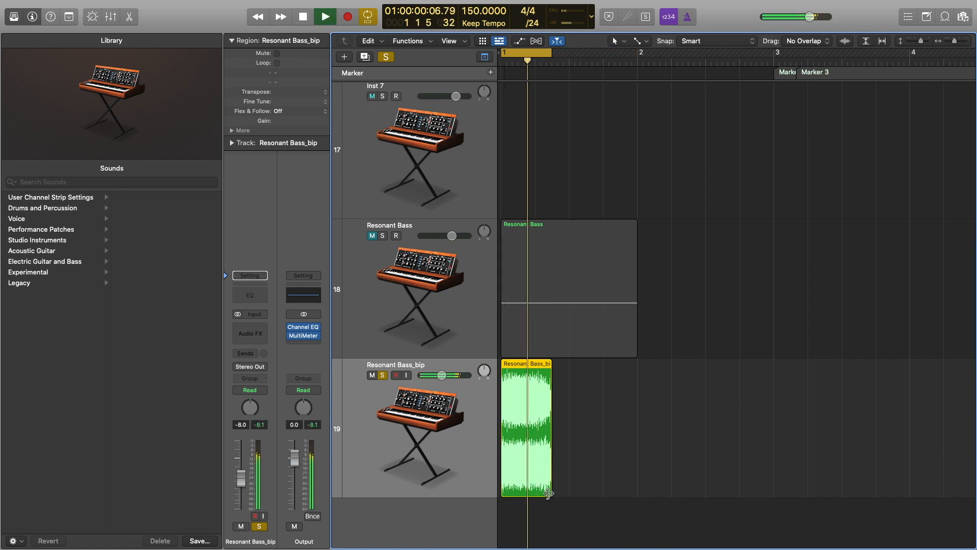
key("space")
Reduce the track heights and move the Resonant Bass_bip track directly below Audio 6.
key("ctrl+alt+Up")
key("ctrl+alt+Up")
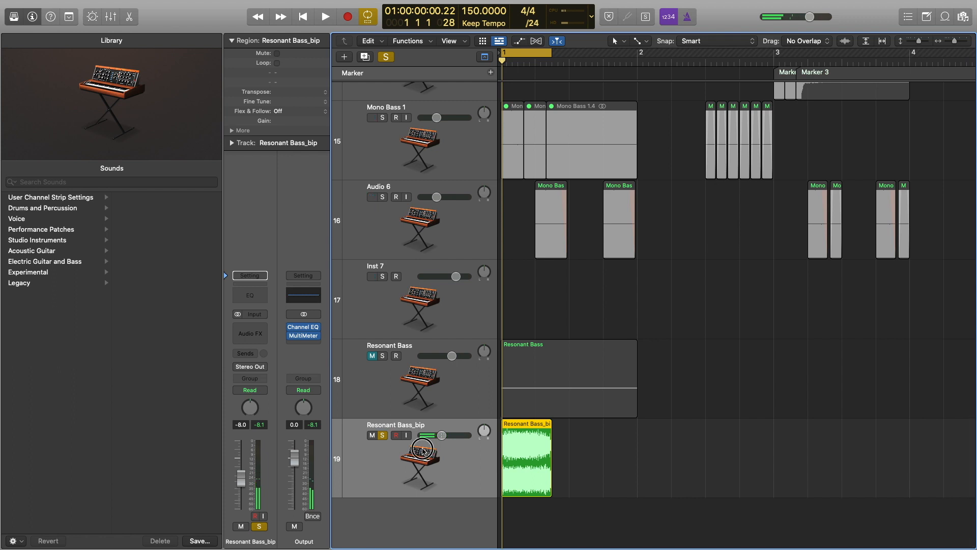
left_click_drag(423, 451, 423, 269)
Solo Audio 6 in place of Resonant Bass_bip, turn off cycling and play its bass hits for comparison.
left_click(382, 197)
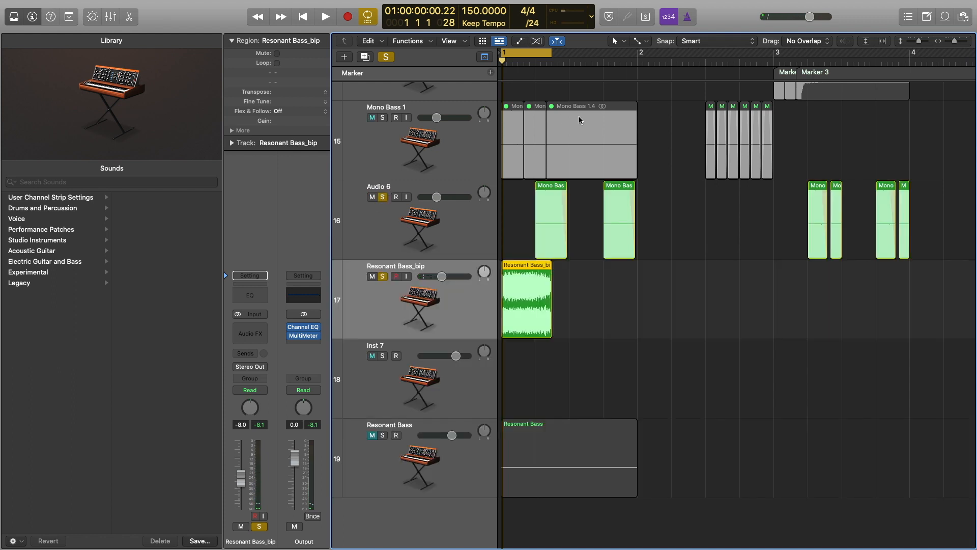
scroll(546, 105, "left", 1)
key("s")
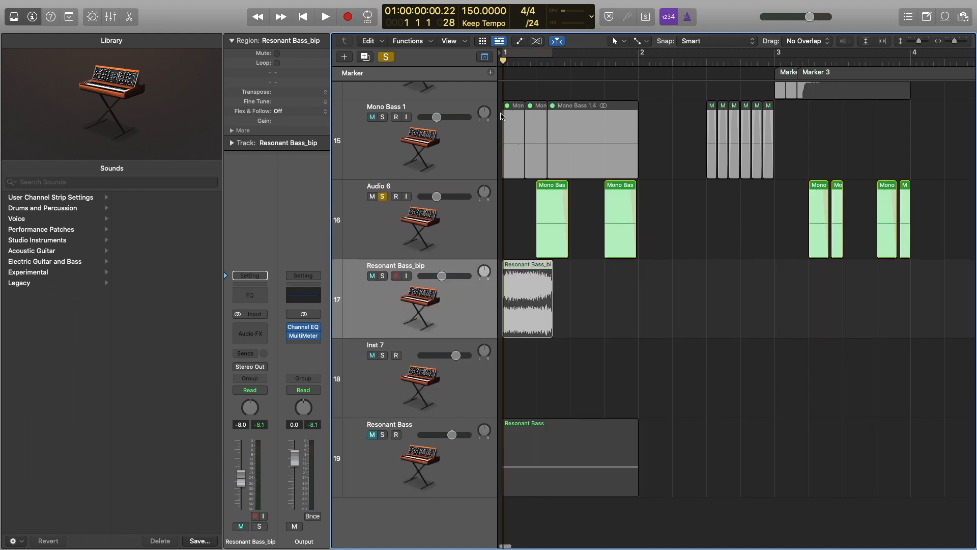
key("space")
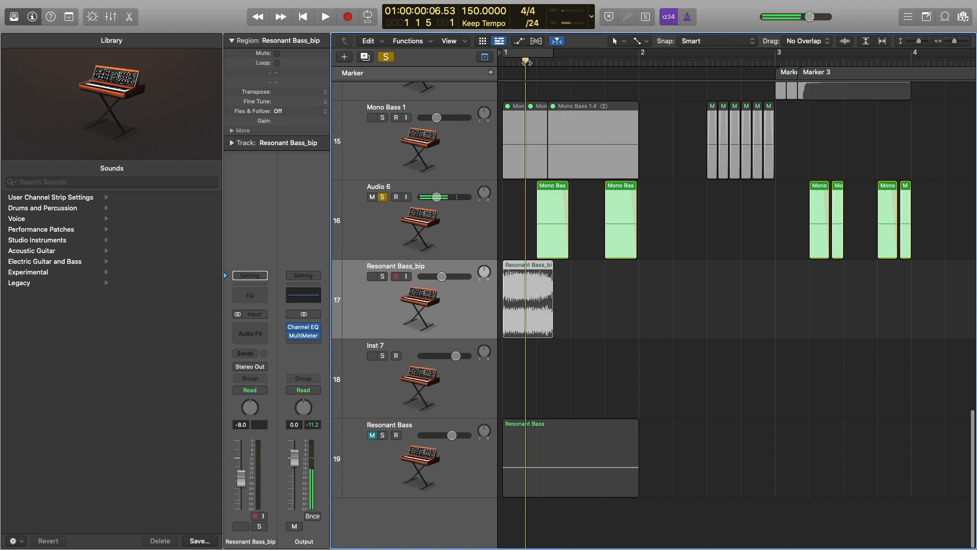
key("space")
Switch the solo back to Resonant Bass_bip and audition the bounced region from several positions near its start.
key("super+Right")
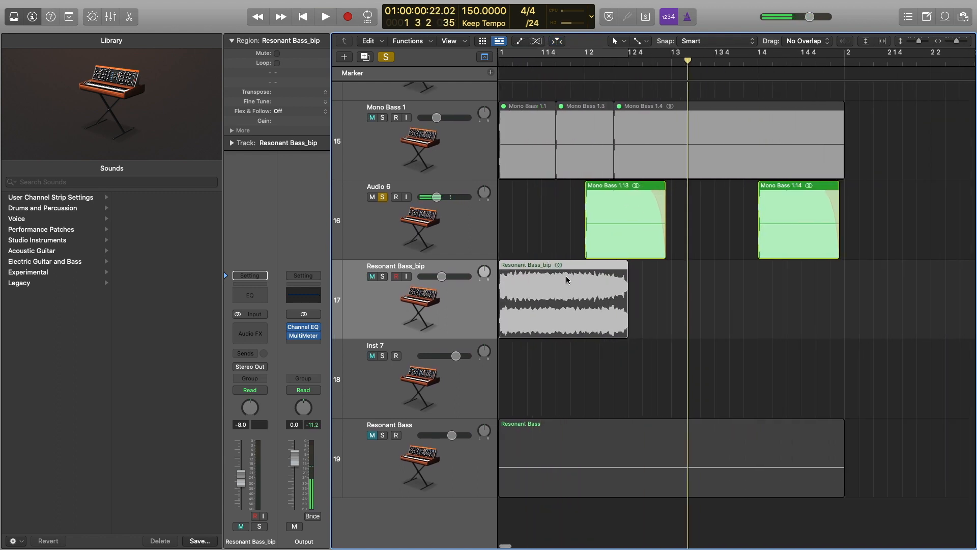
left_click(380, 198)
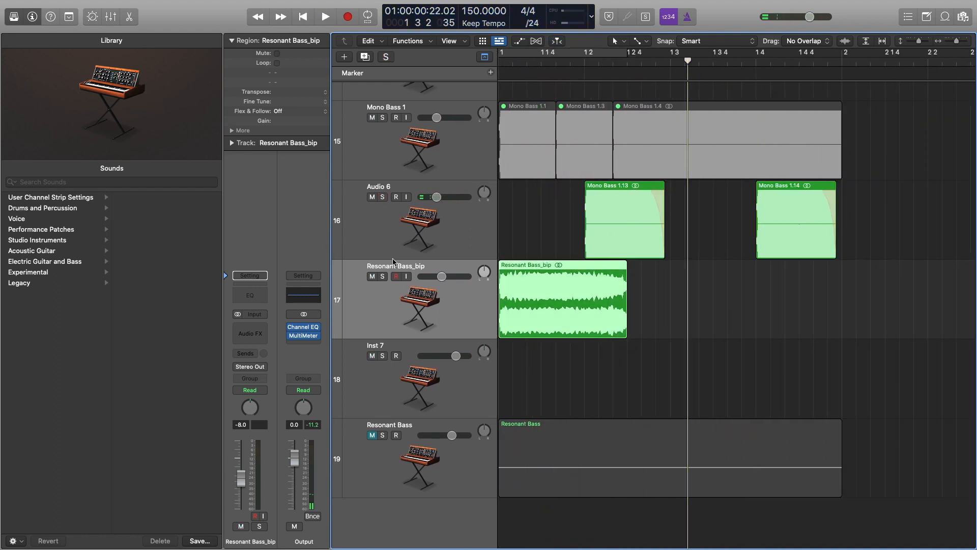
left_click(387, 277)
left_click(522, 62)
key("space")
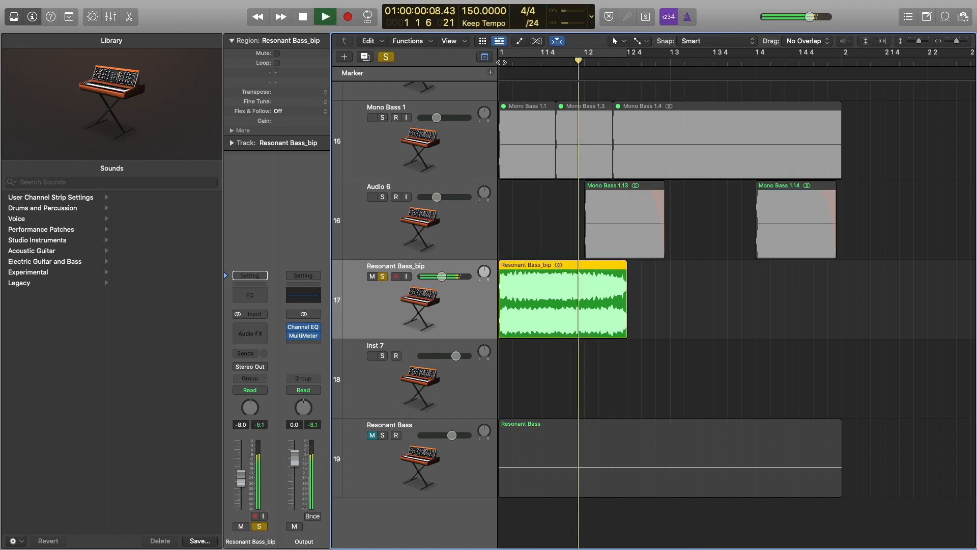
left_click(553, 66)
key("space")
left_click(542, 63)
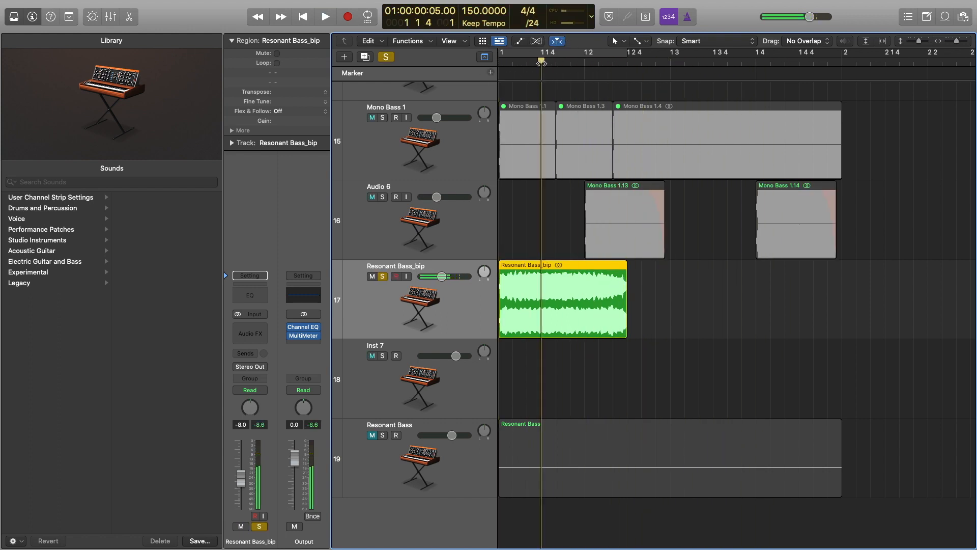
key("space")
key("space")
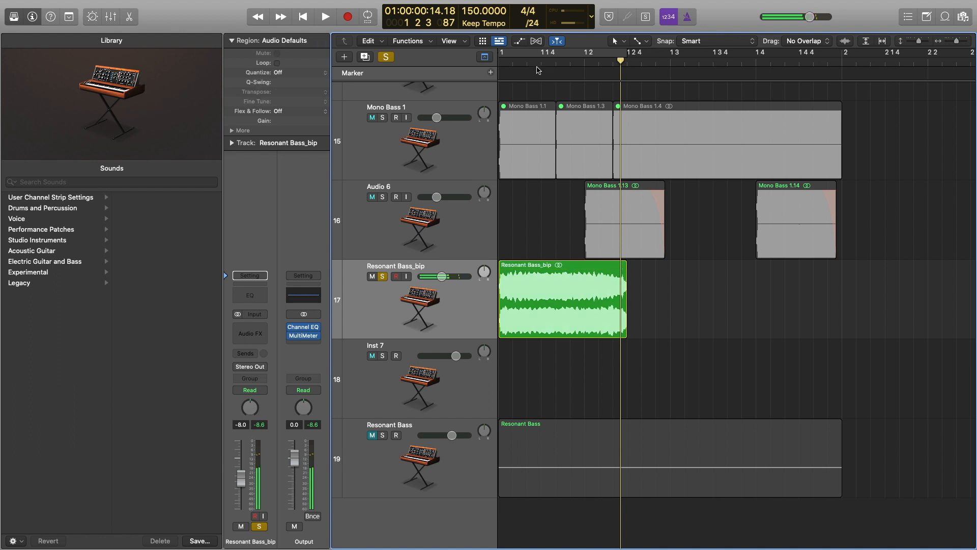
left_click(540, 63)
key("space")
key("space")
Delete the bounced region from Resonant Bass_bip, and bring up the original Resonant Bass track soloed with its automation shown.
left_click(546, 312)
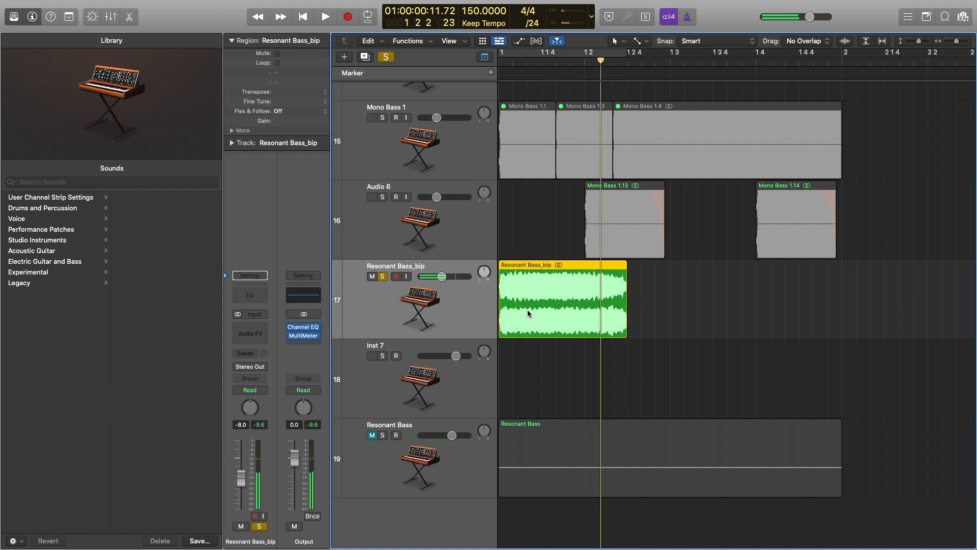
key("Delete")
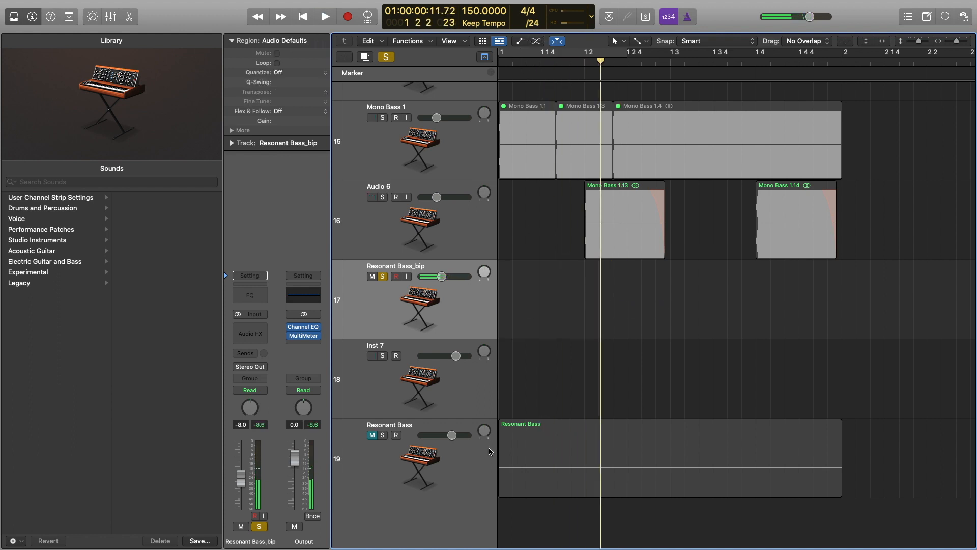
left_click(434, 455)
left_click(540, 425)
key("a")
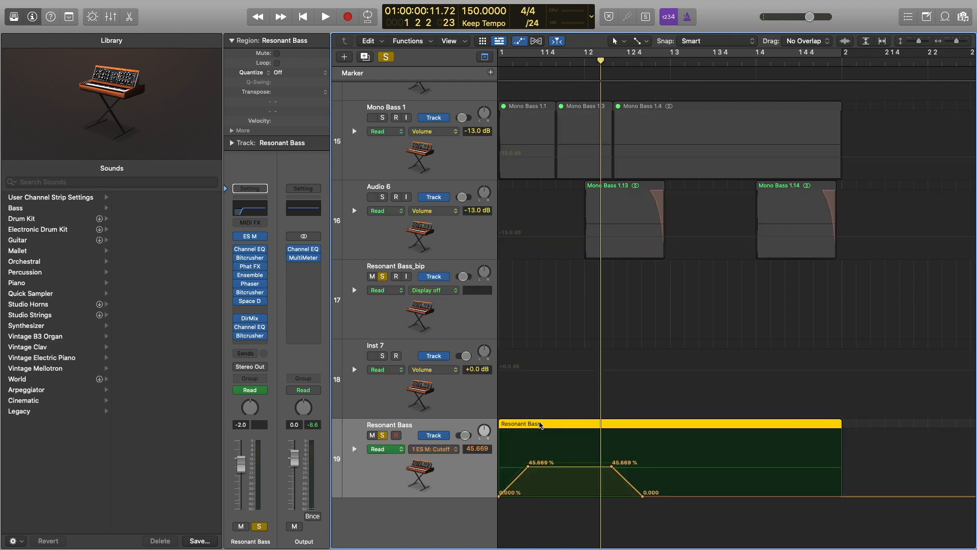
Move the falling part of the Resonant Bass Cutoff automation earlier, with its 0% point at 1 2 1 133, and return the playhead to bar 1.
left_click_drag(613, 467, 565, 466)
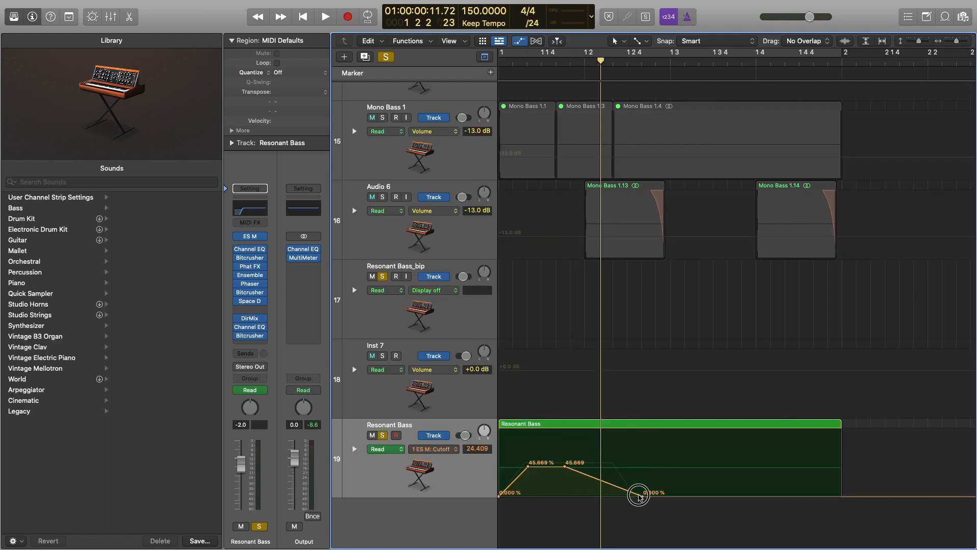
left_click_drag(639, 497, 596, 496)
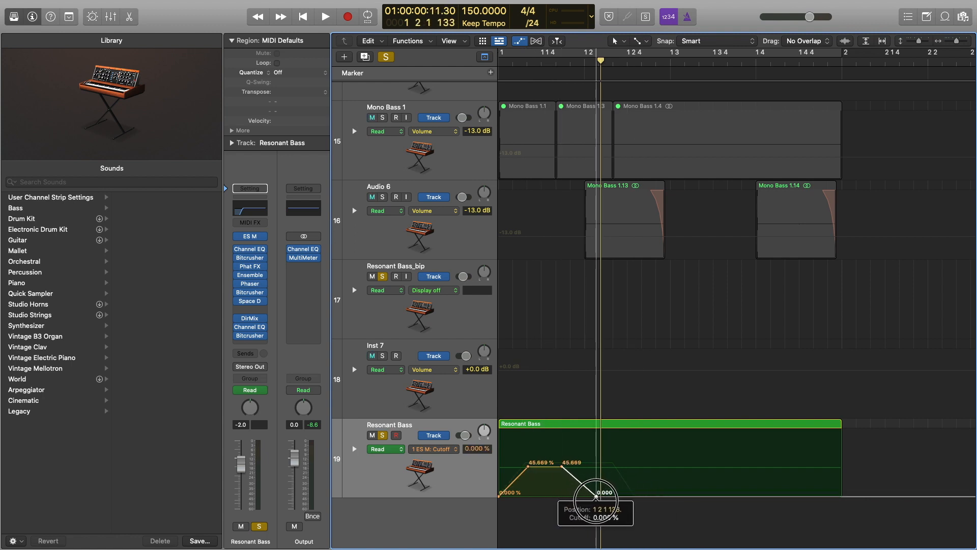
key("space")
key("space")
left_click(500, 61)
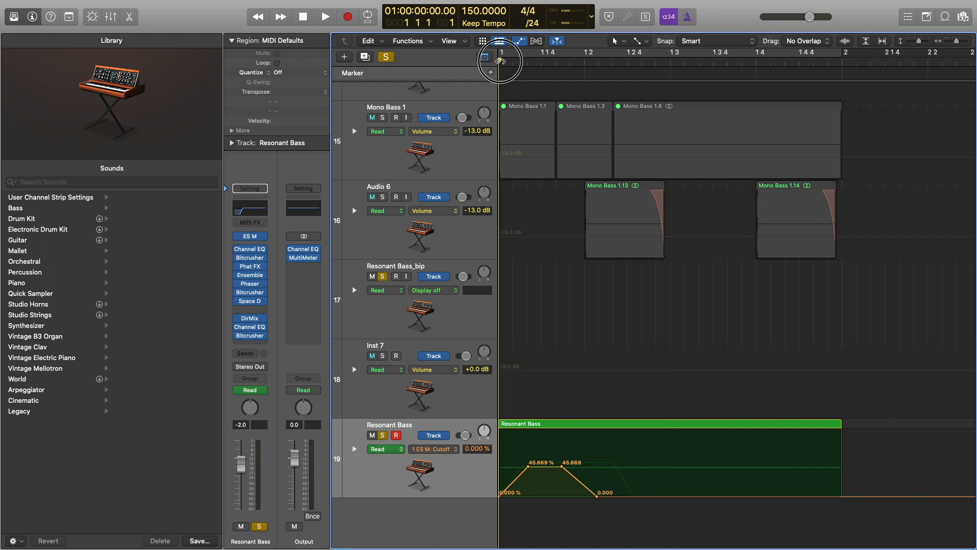
Play the soloed Resonant Bass from bar 1 to hear the earlier Cutoff fall.
key("space")
key("space")
left_click(501, 62)
key("space")
key("space")
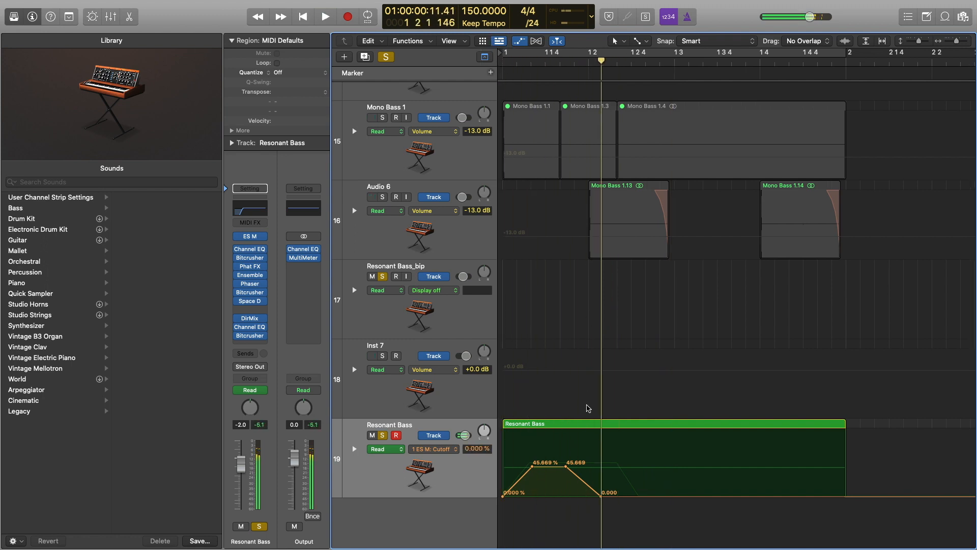
Move the second 45.669% Cutoff point slightly later so the fall is steeper, and replay the region from bar 1.
left_click_drag(569, 467, 583, 467)
key("space")
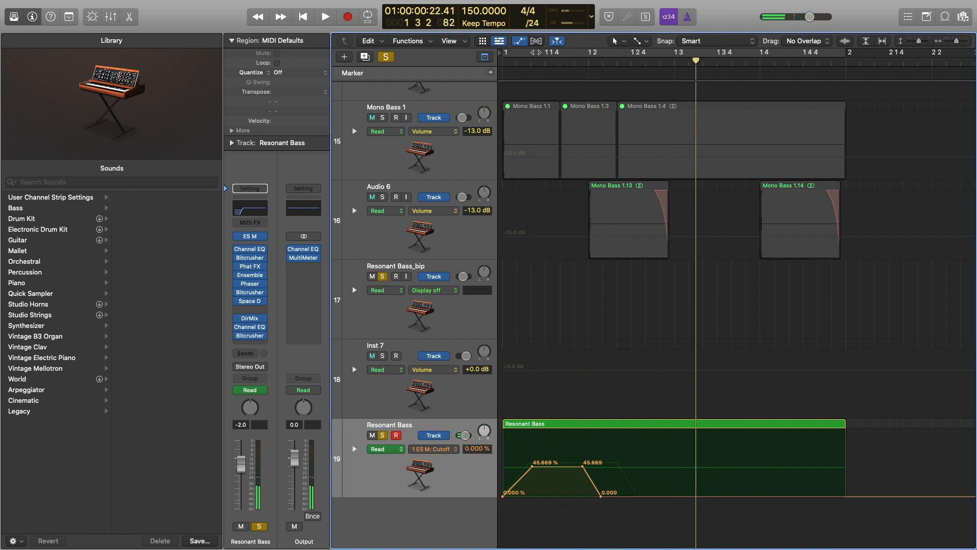
left_click(502, 63)
key("space")
left_click(501, 63)
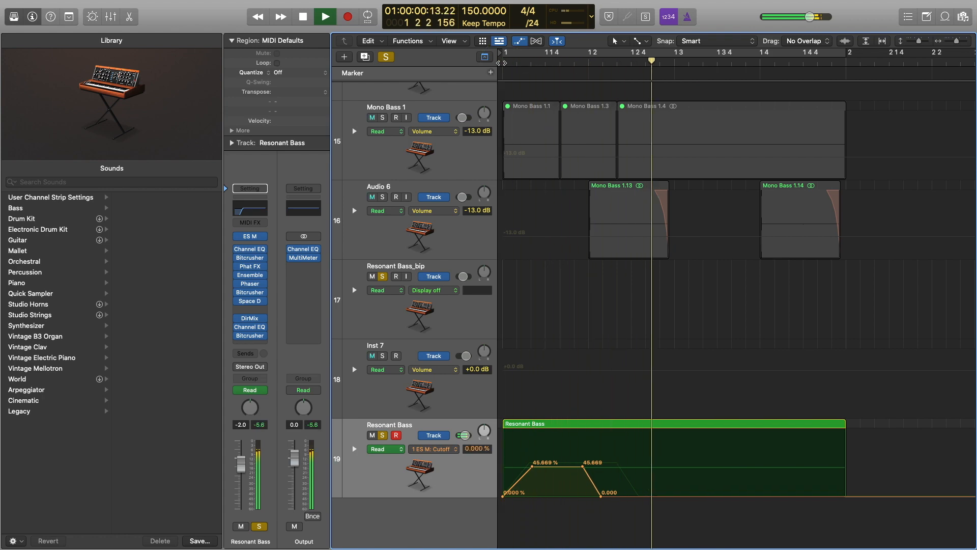
left_click(501, 63)
key("space")
Hide the automation and bounce the Resonant Bass region in place to a new track, leaving the source and keeping Normalize on.
double_click(552, 424)
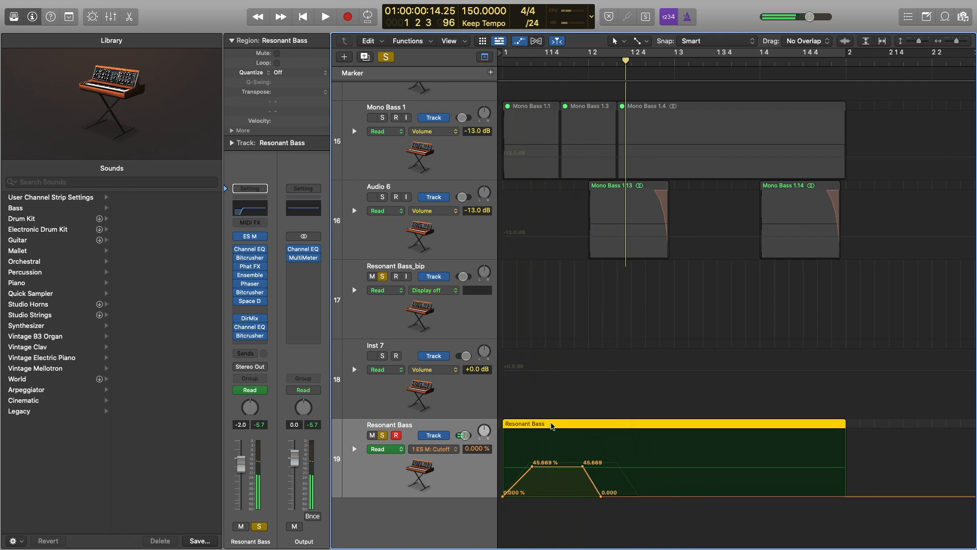
key("e")
key("a")
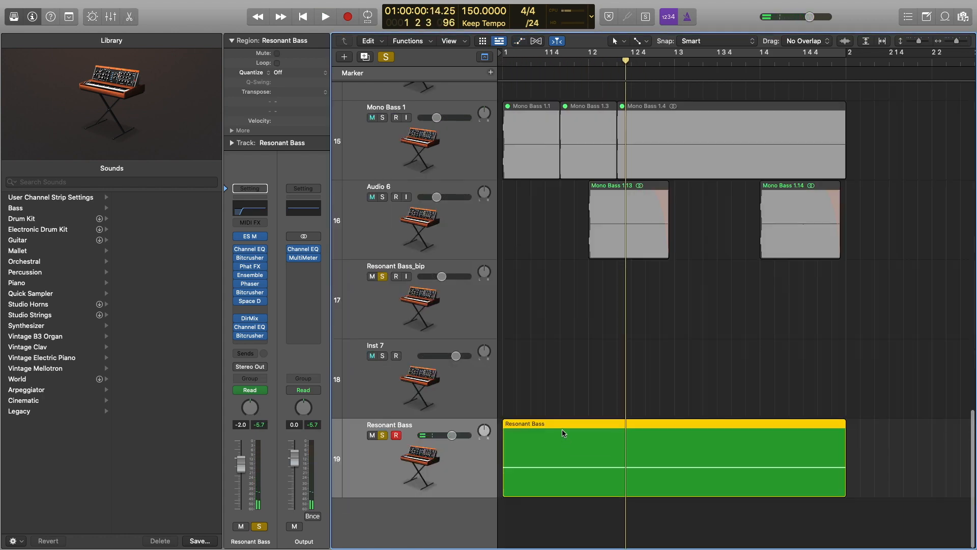
right_click(563, 430)
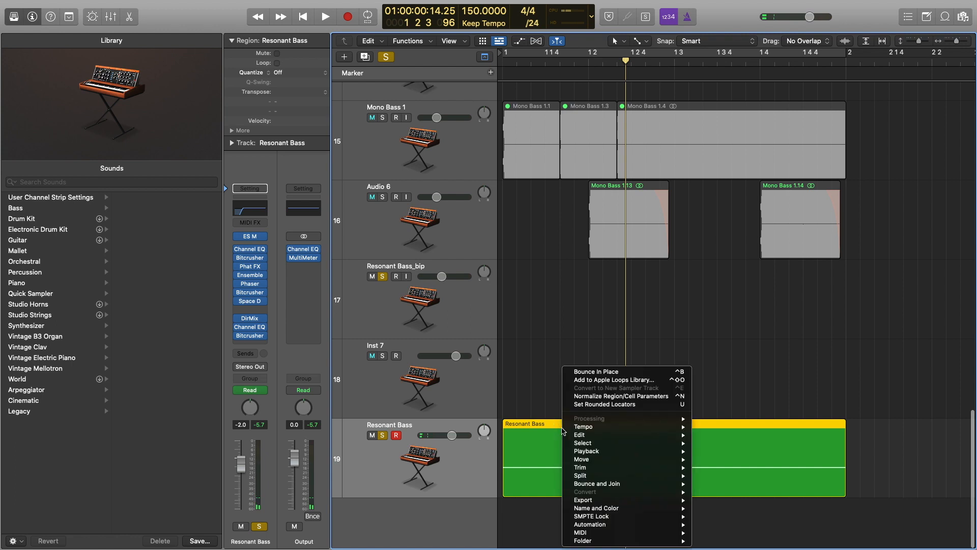
left_click(610, 371)
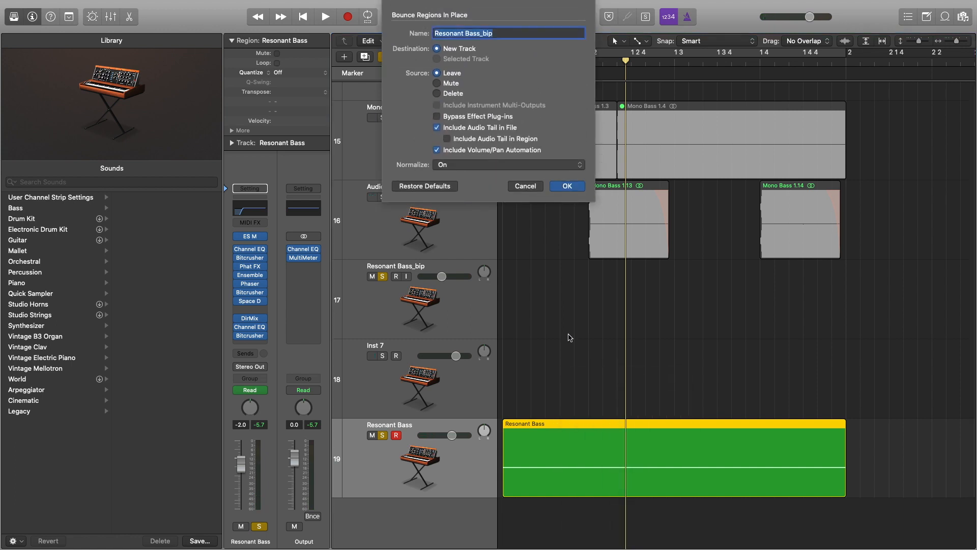
left_click(568, 187)
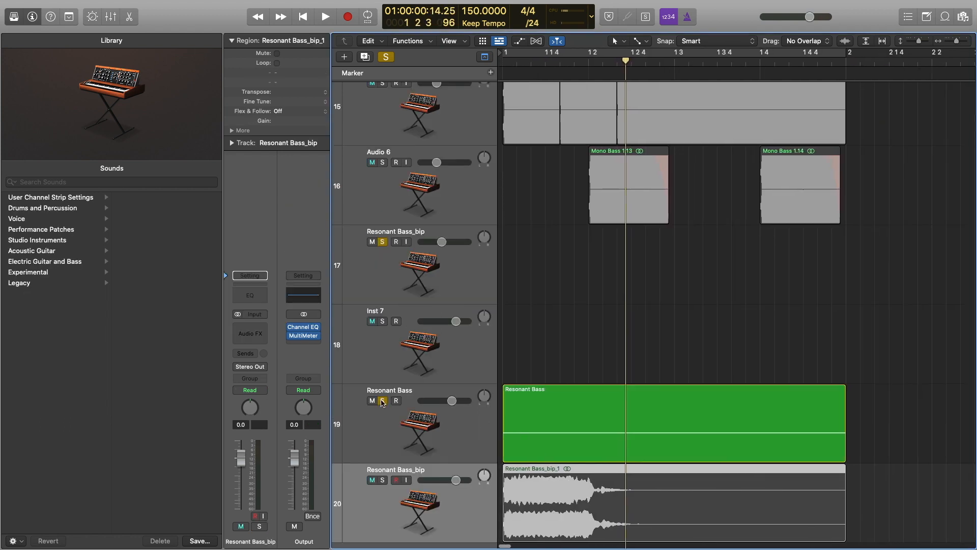
Mute the original Resonant Bass track, solo the newly bounced track and lower its volume to -5.0 dB.
left_click(372, 401)
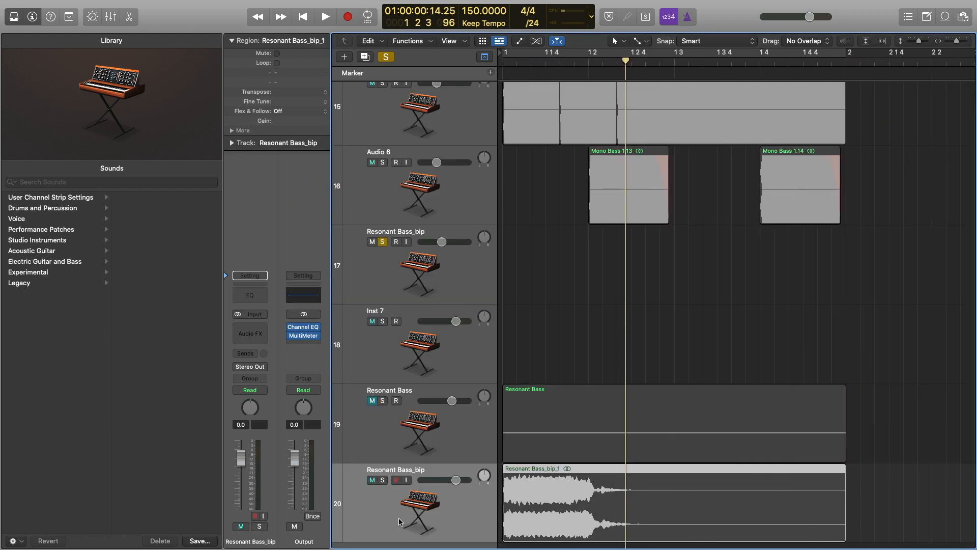
left_click(383, 481)
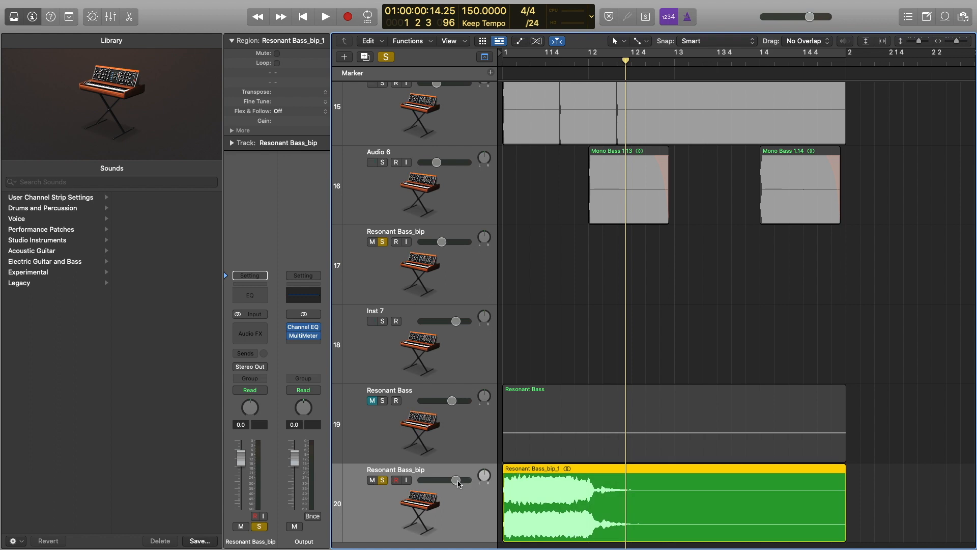
mouse_move(457, 481)
left_mouse_down()
mouse_move(419, 480)
mouse_move(450, 481)
left_mouse_up()
Play the newly bounced Resonant Bass region from the start of bar 1 several times.
key("Return")
key("space")
key("space")
key("Return")
key("space")
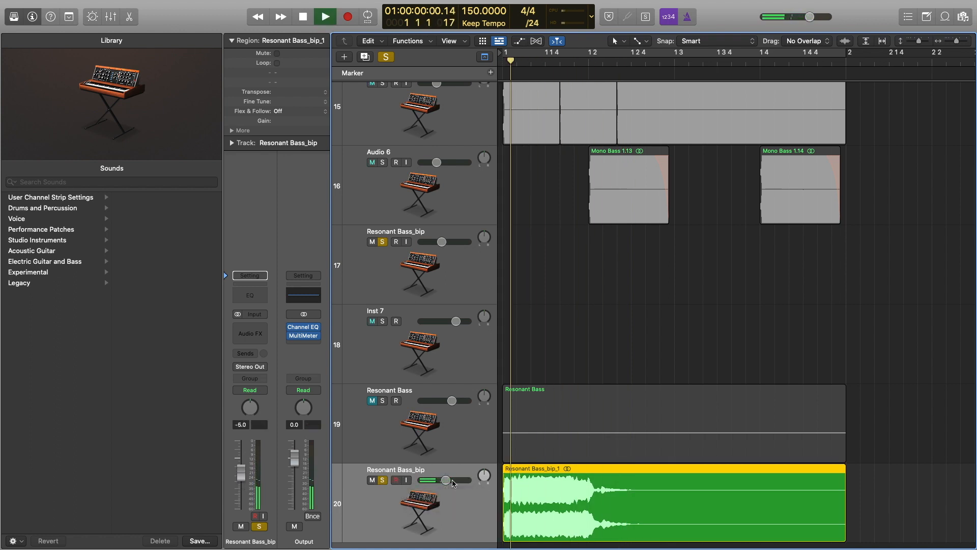
key("Return")
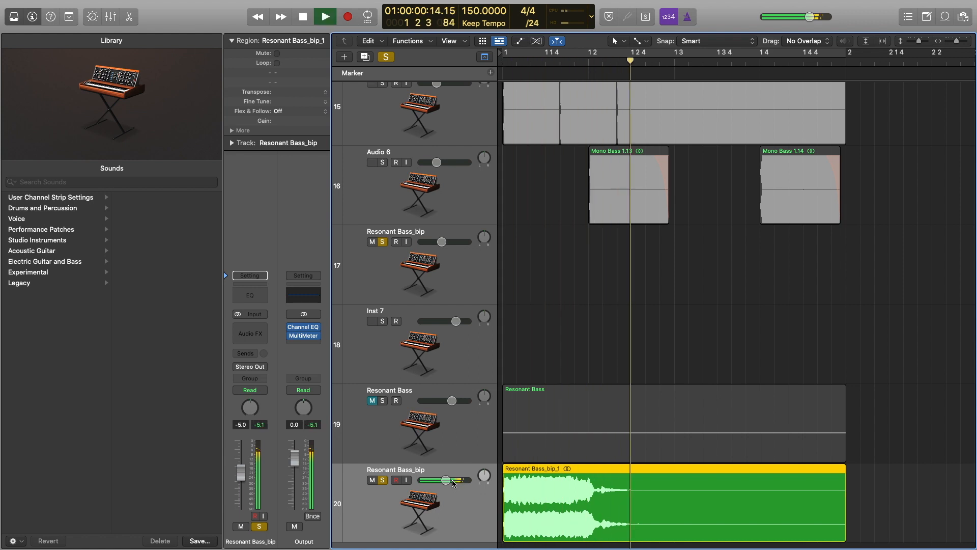
key("space")
Trim the bounced region's end to just before the playhead at 1 2 4 145, and move its track directly below Audio 6.
key("super+Left")
key("super+Left")
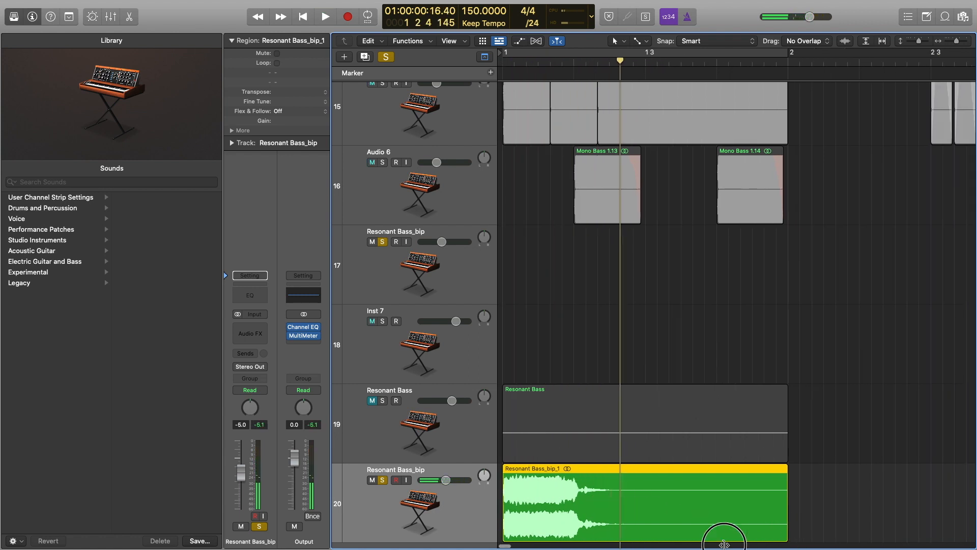
left_click_drag(724, 544, 618, 540)
key("super+Up")
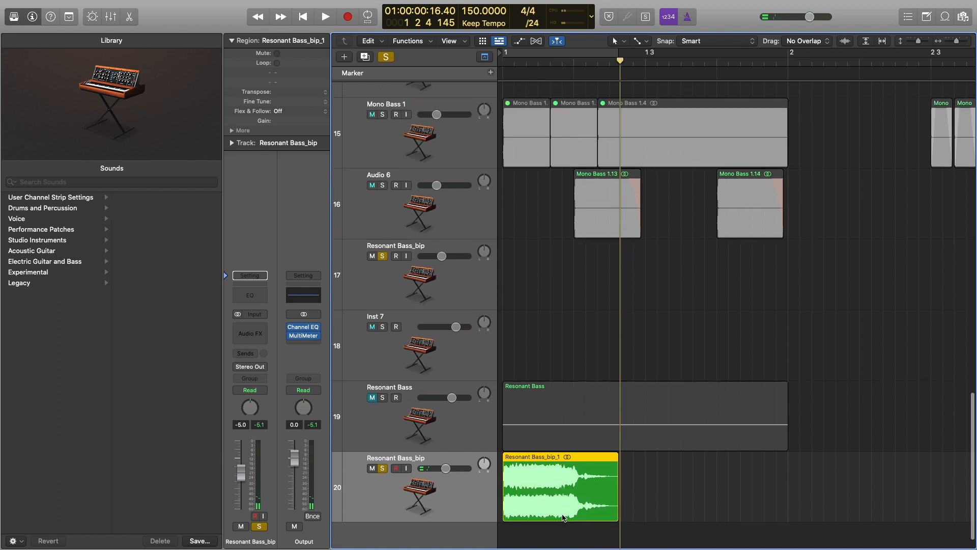
left_click_drag(458, 492, 445, 279)
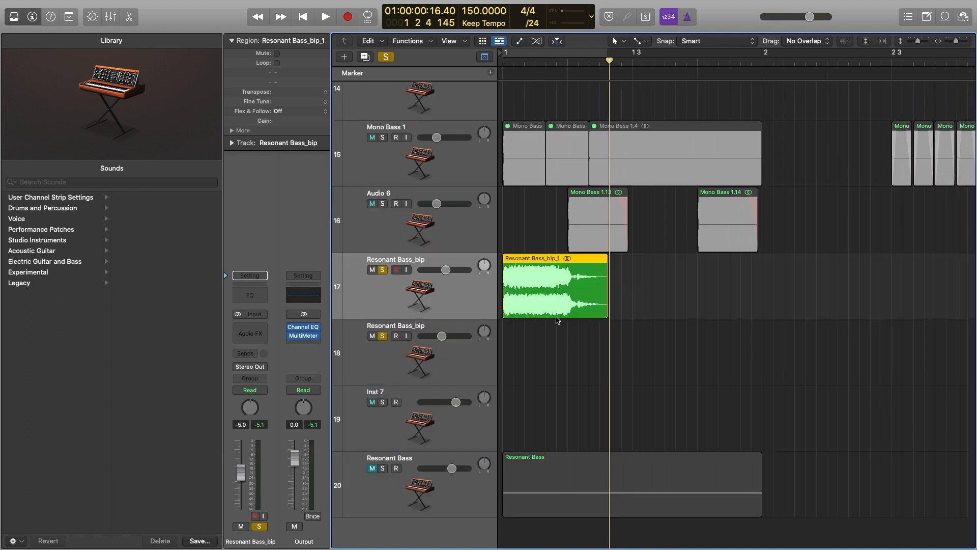
Shorten the bounced hit further and place two shorter chopped copies of it, starting at 1 3 and a third of a beat after it.
left_click_drag(603, 315, 680, 291)
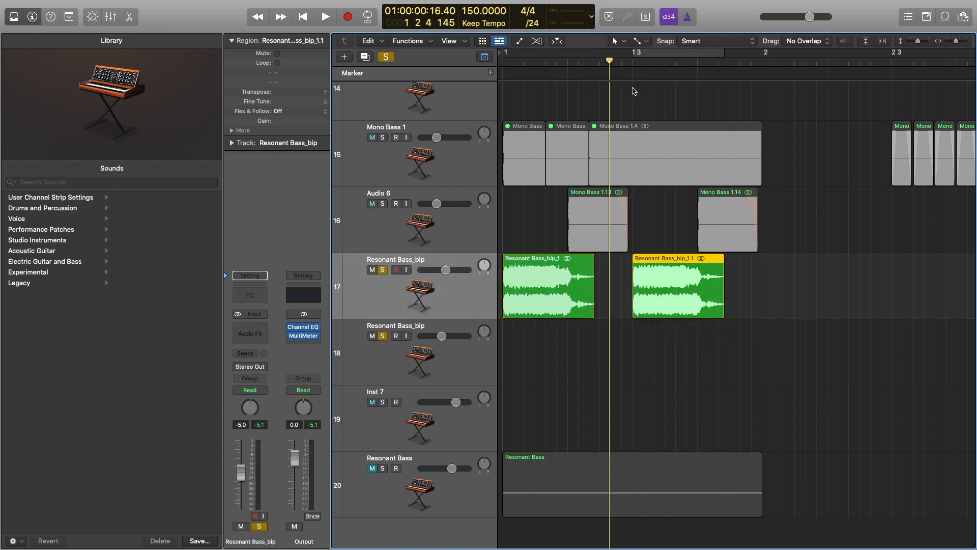
left_click_drag(725, 316, 651, 311)
key("super+Right")
key("super+Right")
key("super+Right")
key("super+Right")
key("super+Right")
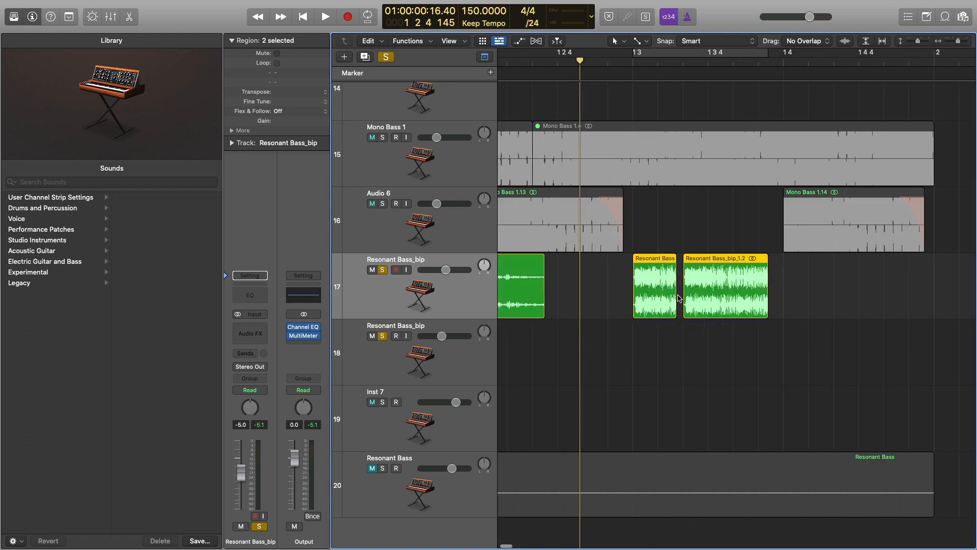
left_click(673, 297)
left_click(756, 301)
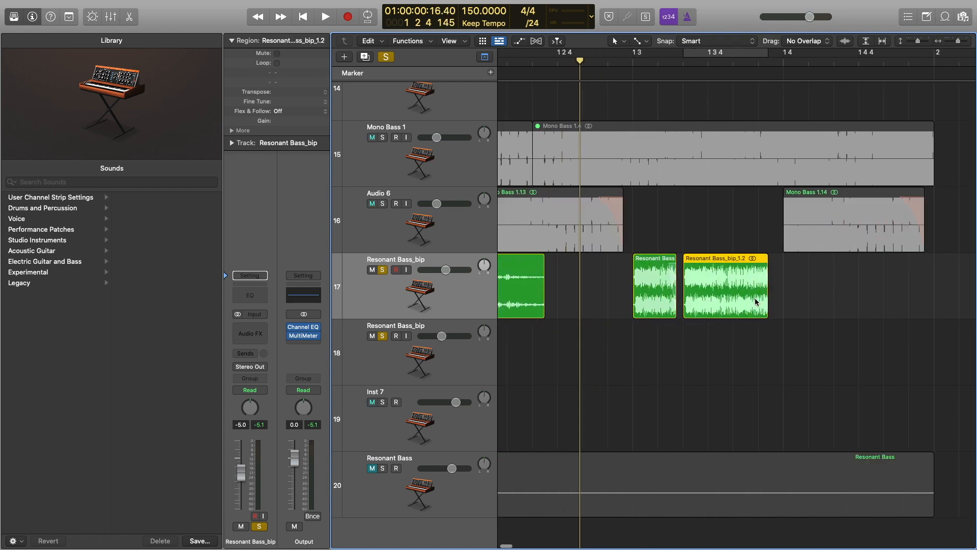
Audition the soloed Resonant Bass_bip hits from bar 1 and again from beat 3.
key("super+Left")
key("super+Left")
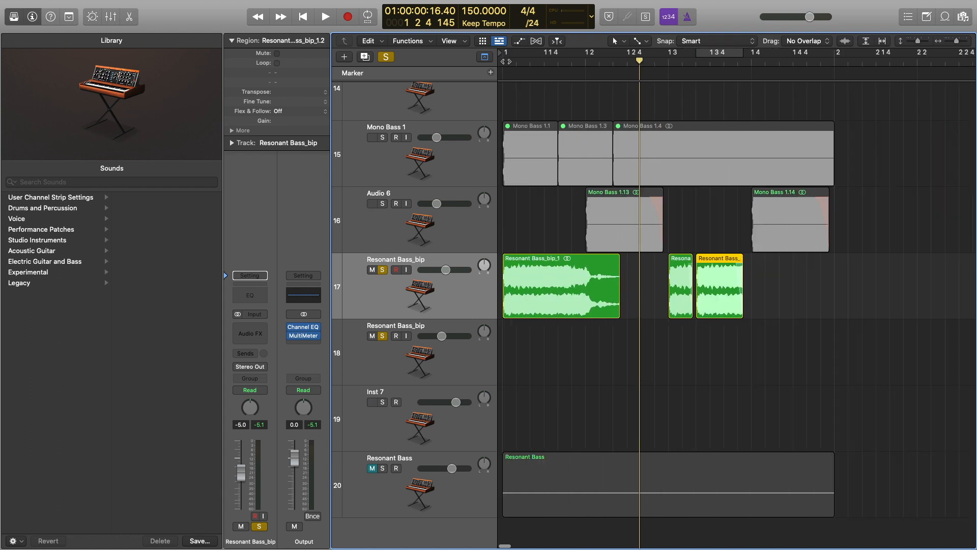
key("Return")
key("space")
key("space")
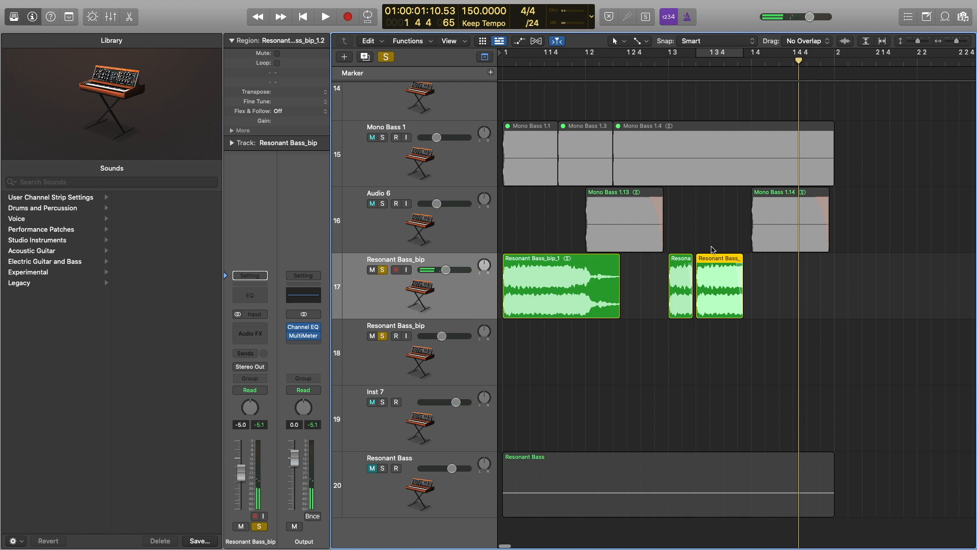
left_click(669, 61)
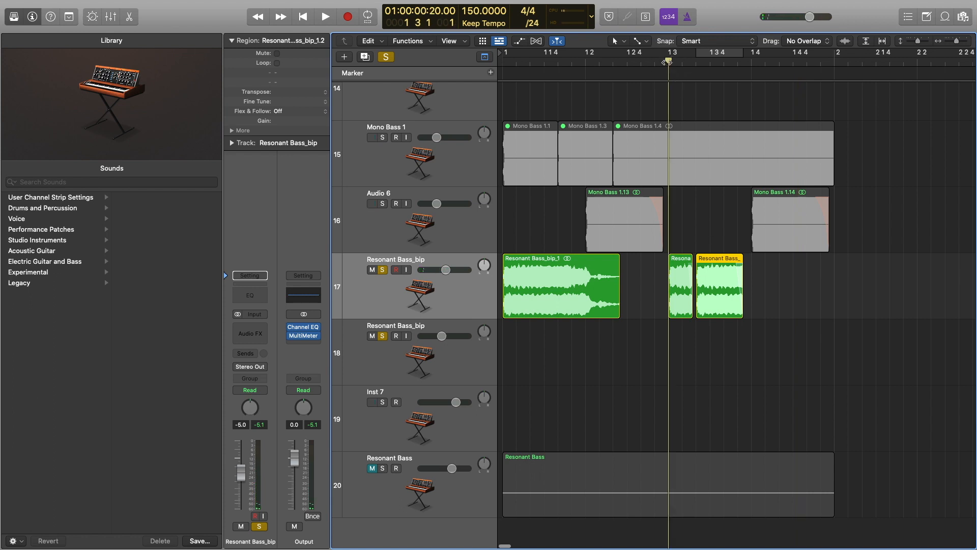
key("space")
key("space")
key("space")
key("space")
Clear all track solos and play the Resonant Bass_bip hits together with the other tracks from bar 1.
left_click(387, 57)
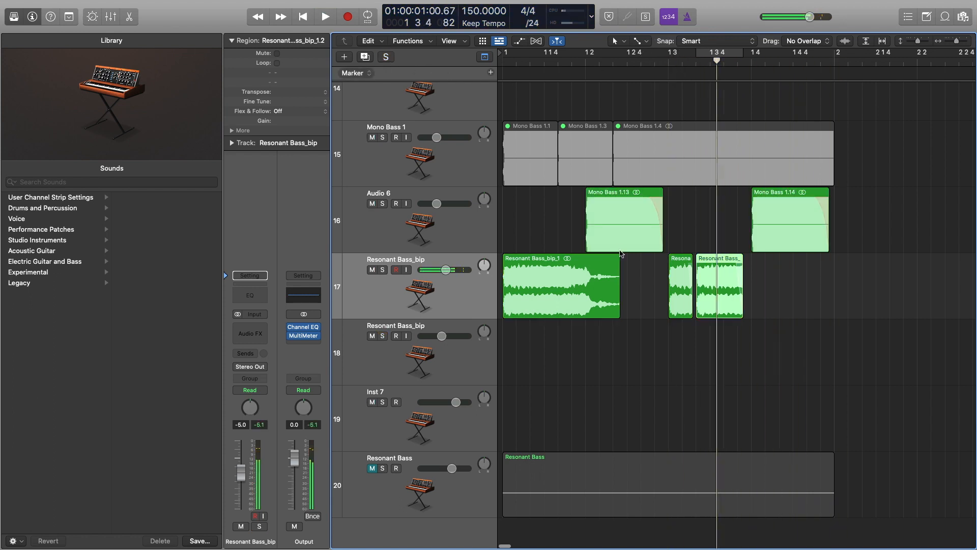
key("super+Left")
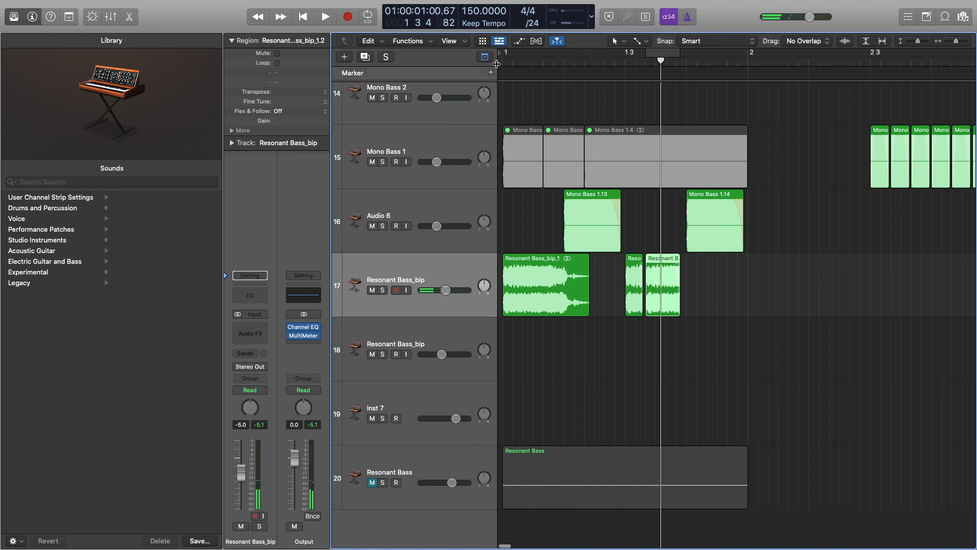
left_click(502, 62)
key("space")
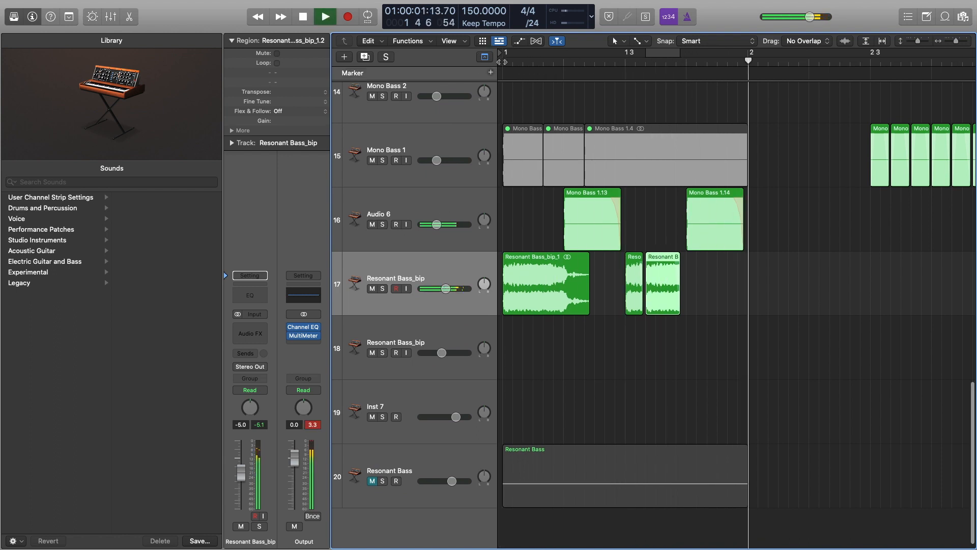
left_click(503, 62)
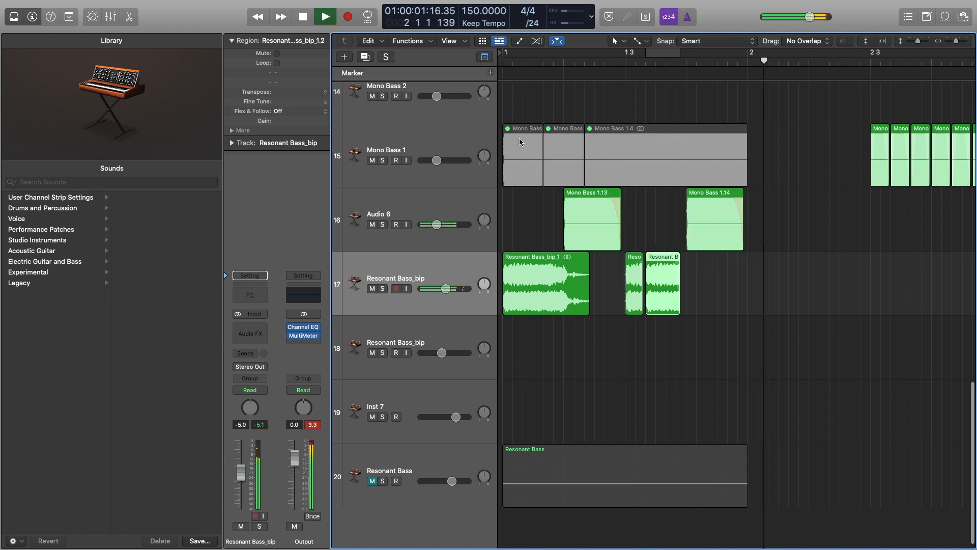
key("space")
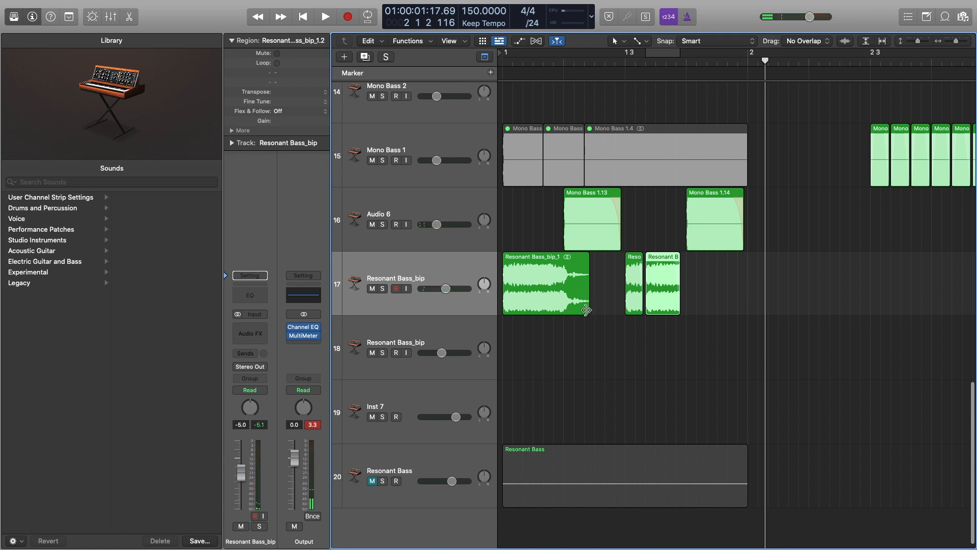
Shorten the first Resonant Bass_bip region to end before beat 2, add a short fade-out at its end, and play the result.
mouse_move(587, 310)
left_mouse_down()
mouse_move(563, 312)
mouse_move(556, 301)
mouse_move(570, 303)
left_mouse_up()
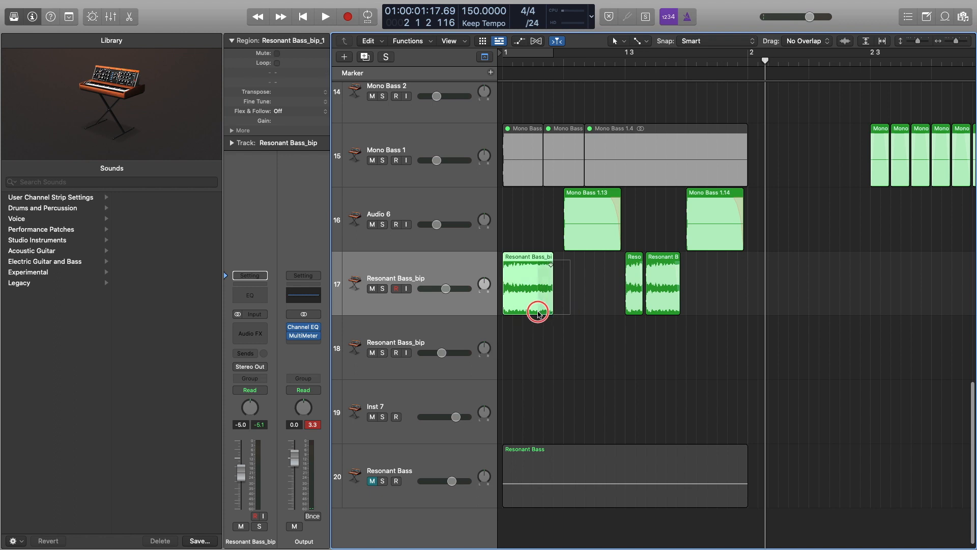
key("shift+space")
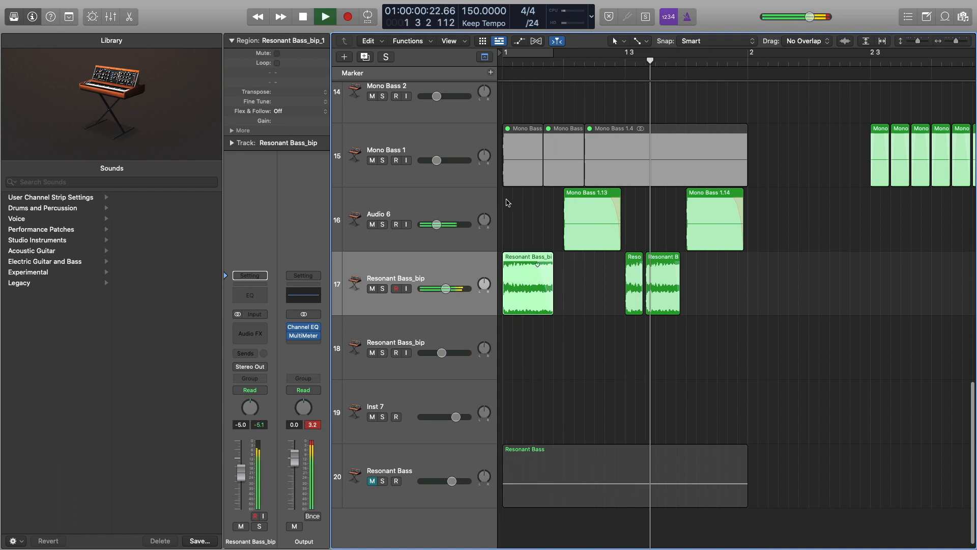
key("space")
Replay the full bass arrangement from bar 1, checking how the Resonant Bass hits sit with Audio 6 and Mono Bass 1.
key("shift+space")
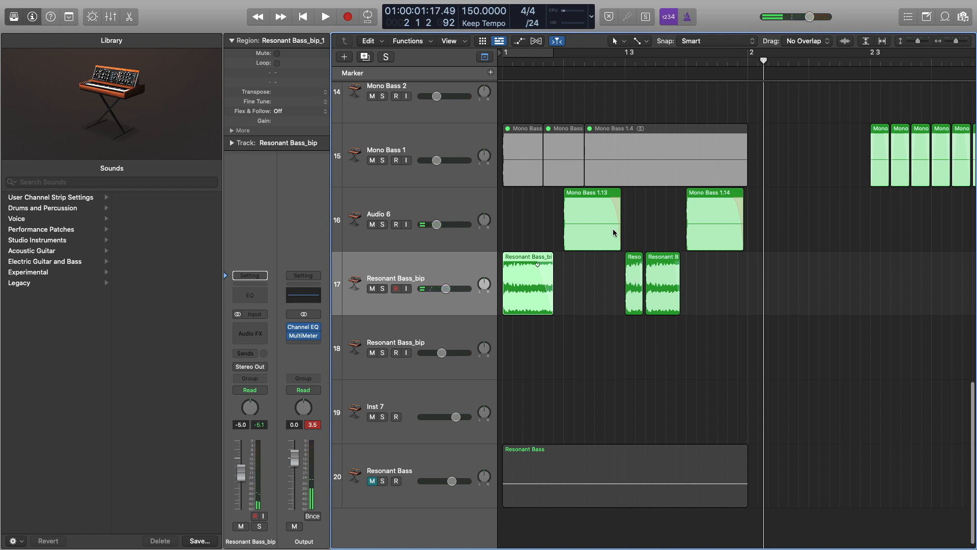
key("shift+space")
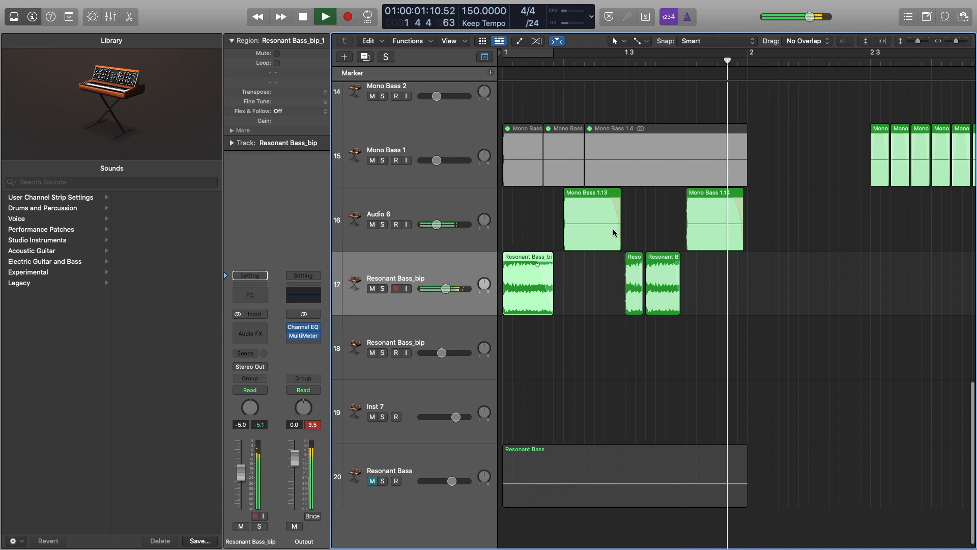
key("space")
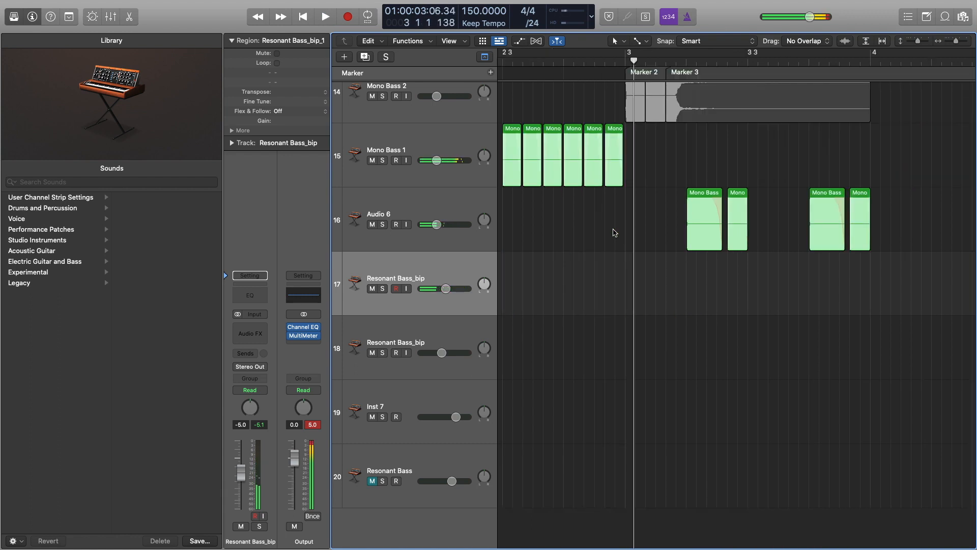
left_click(602, 243, "ctrl+alt")
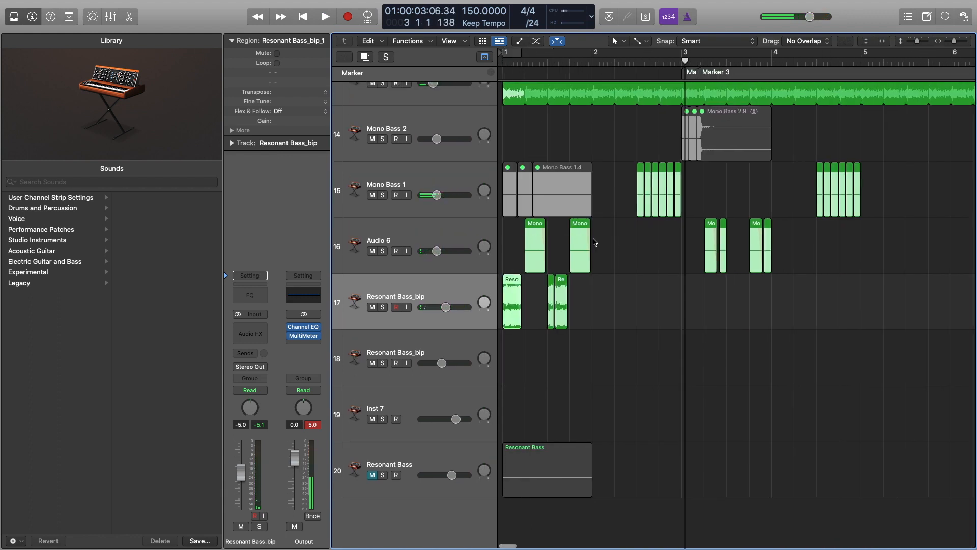
key("shift+space")
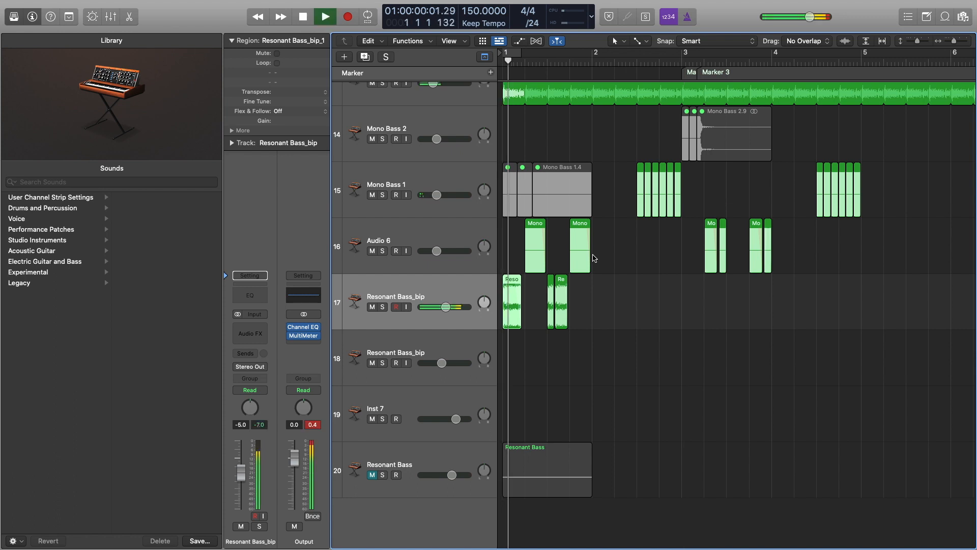
key("space")
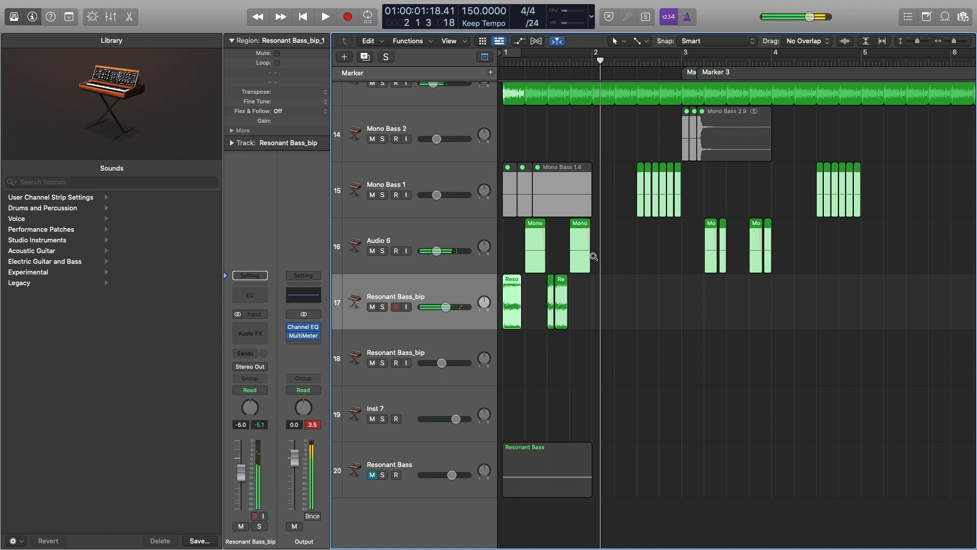
key("super+Right")
key("super+Right")
scroll(554, 272, "up", 1)
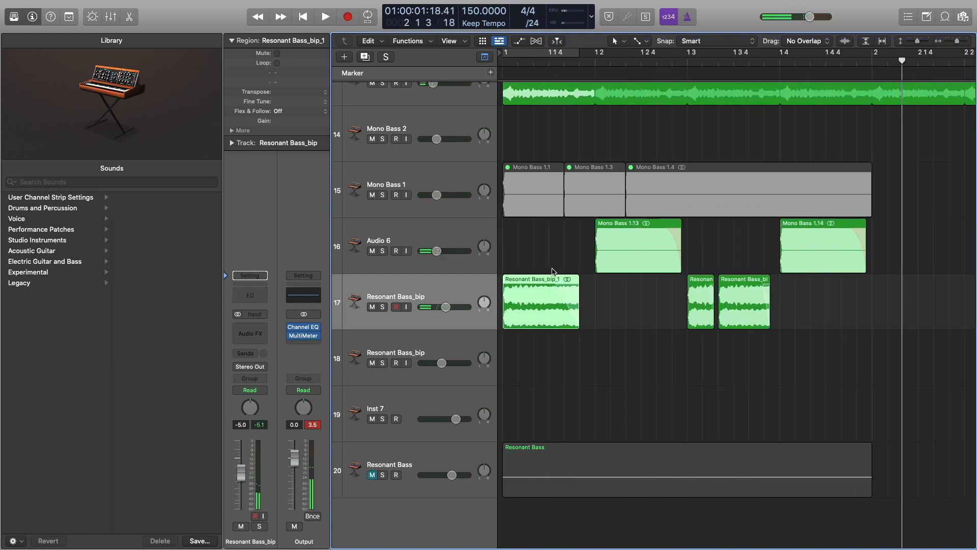
Extend the first Resonant Bass_bip region to end just before beat 2, and play bar 1 again.
scroll(553, 272, "down", 1)
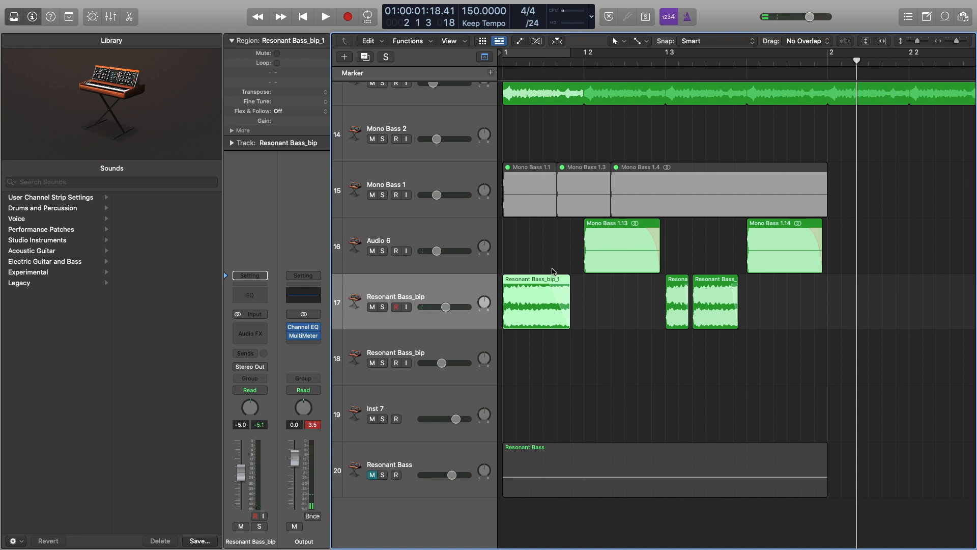
key("shift+space")
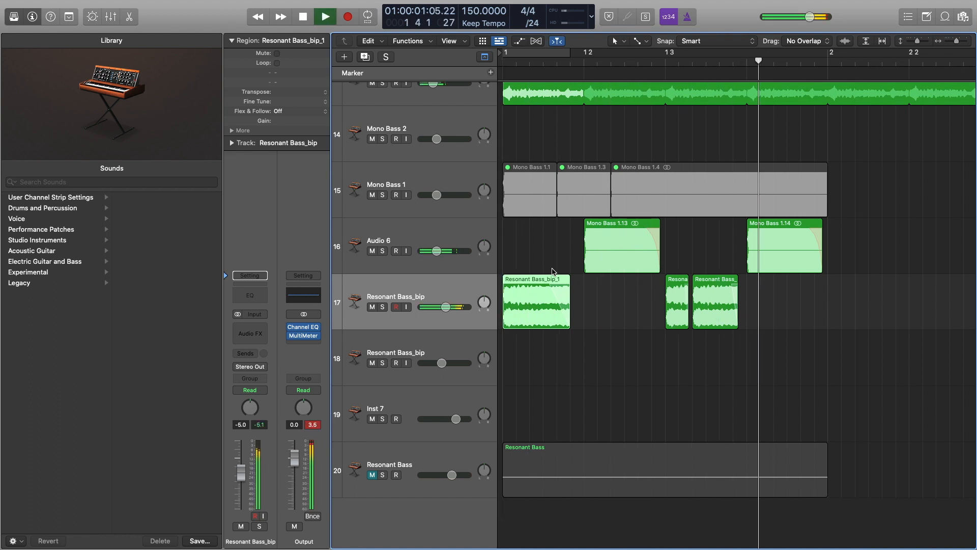
left_click_drag(568, 324, 576, 326)
key("shift+space")
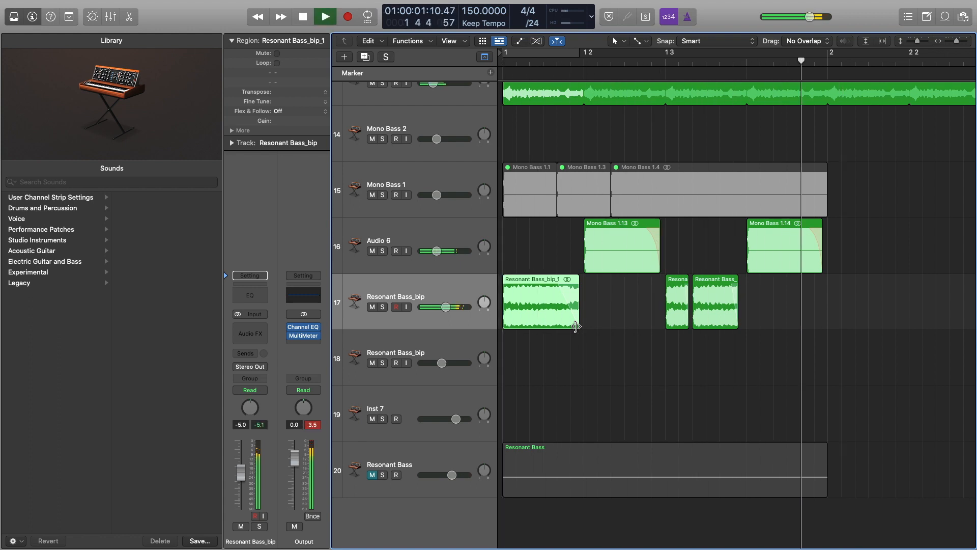
left_click(721, 287)
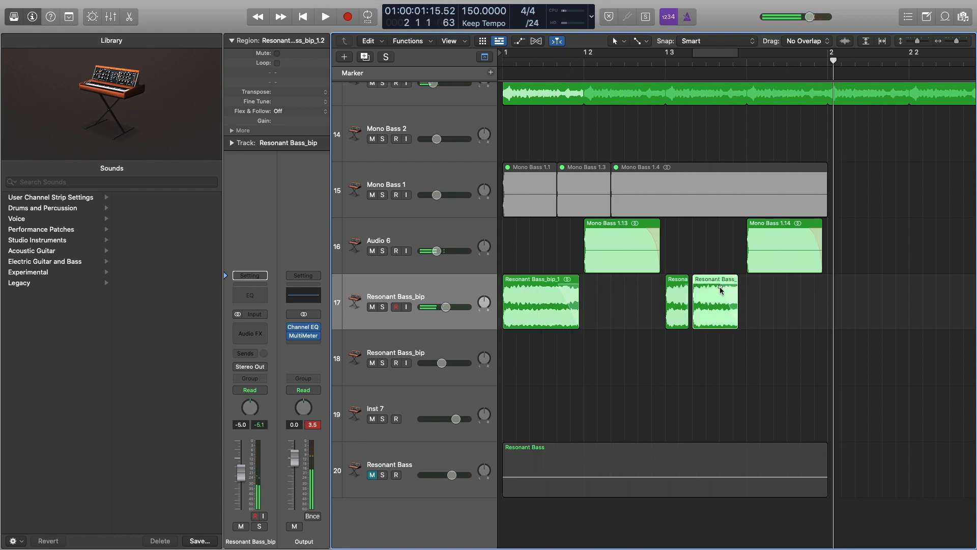
key("space")
key("space")
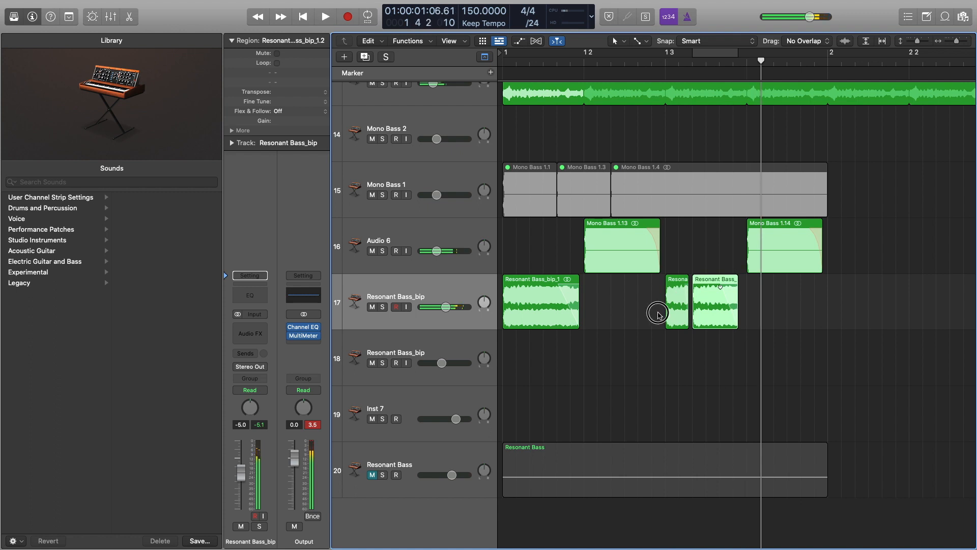
Try transposing the short Resonant Bass_bip hit at beat 3 by +1, then revert it and audition the passage from beat 3.
left_click(673, 306)
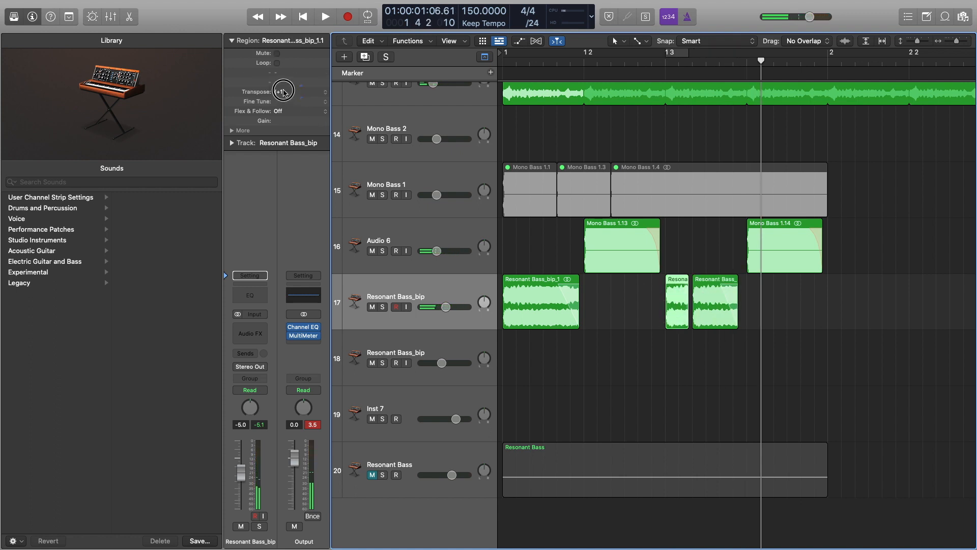
key("space")
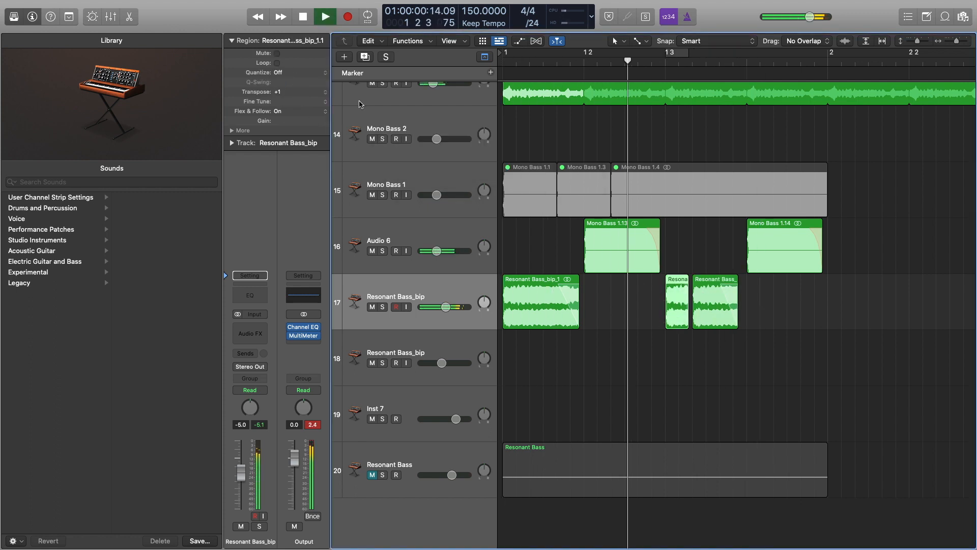
key("space")
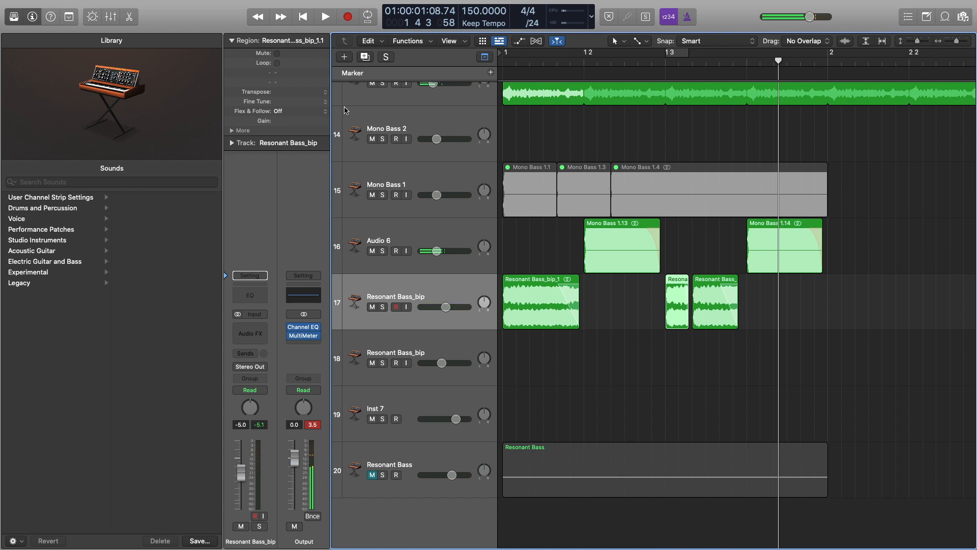
left_click(665, 61)
key("space")
left_click(655, 62)
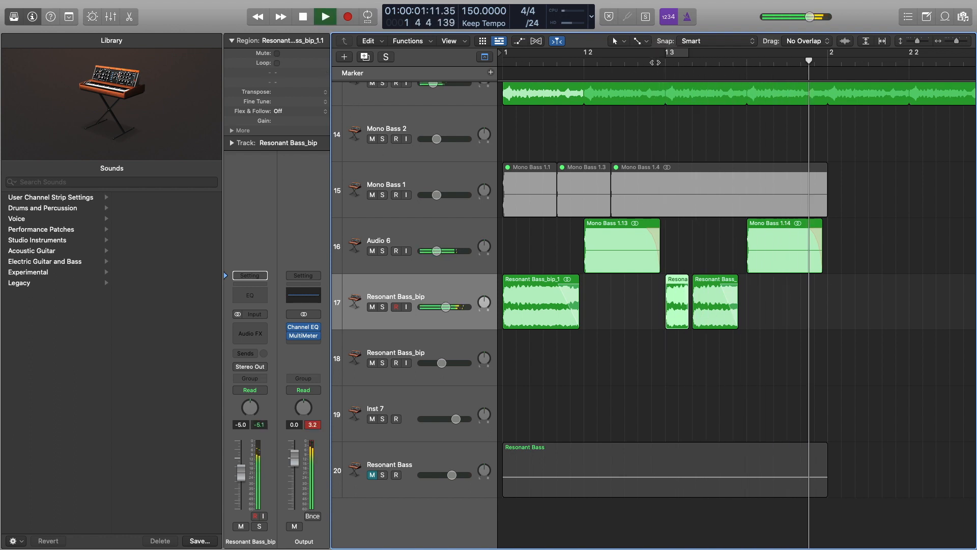
key("space")
Change the fade on the last Resonant Bass_bip hit in bar 1 to Slow Down, and play the result.
left_click(716, 286)
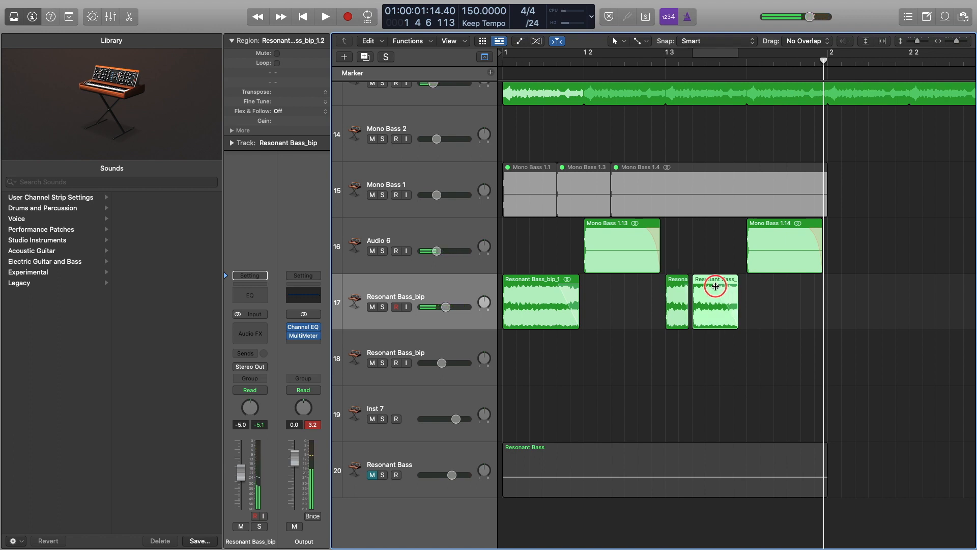
right_click(723, 293)
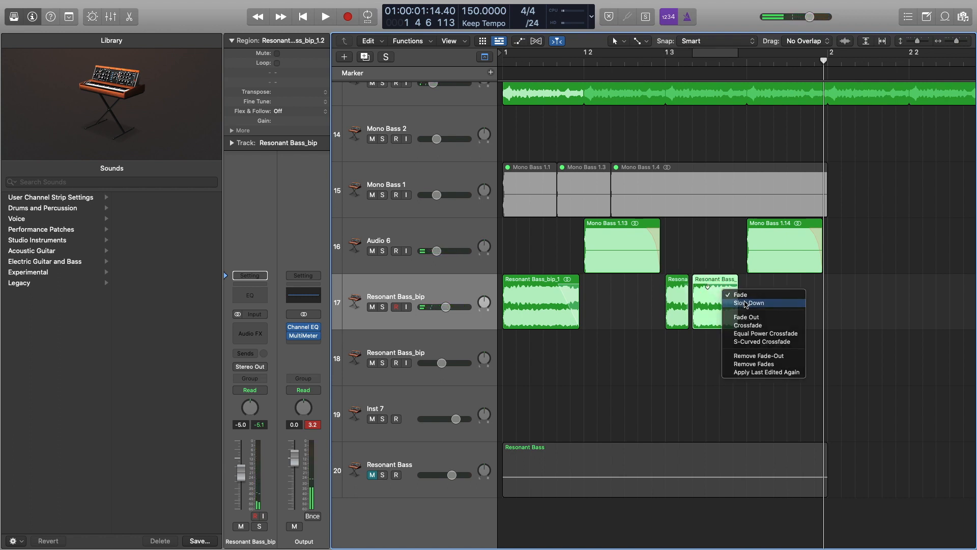
left_click(745, 304)
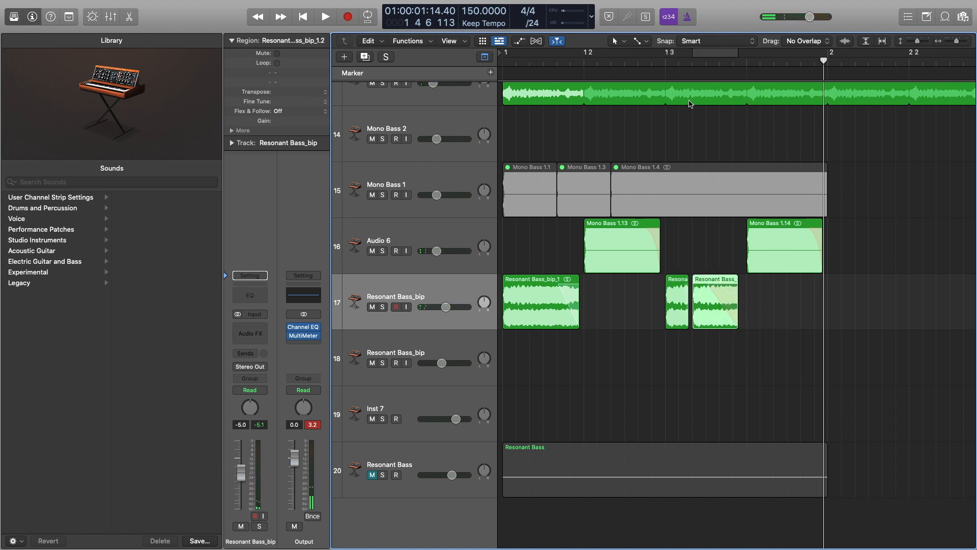
left_click(682, 60)
key("space")
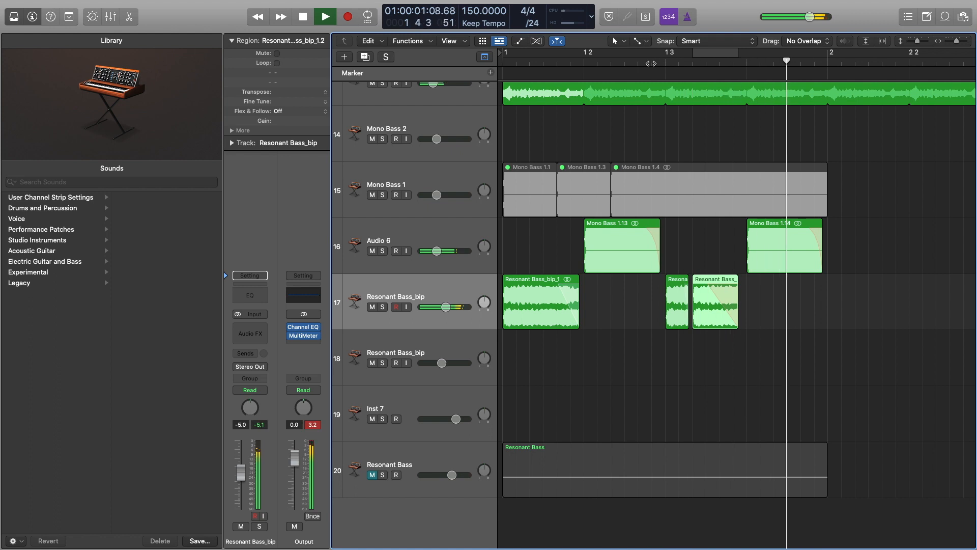
key("space")
key("Return")
key("space")
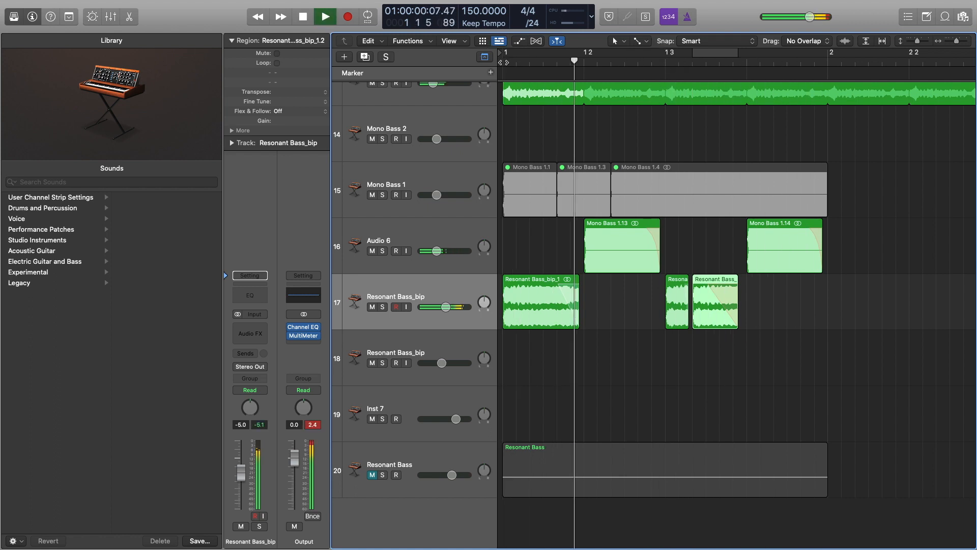
key("space")
Copy the three Resonant Bass_bip hits from bar 1 to bar 3, and play the arrangement from the start.
scroll(610, 167, "down", 8)
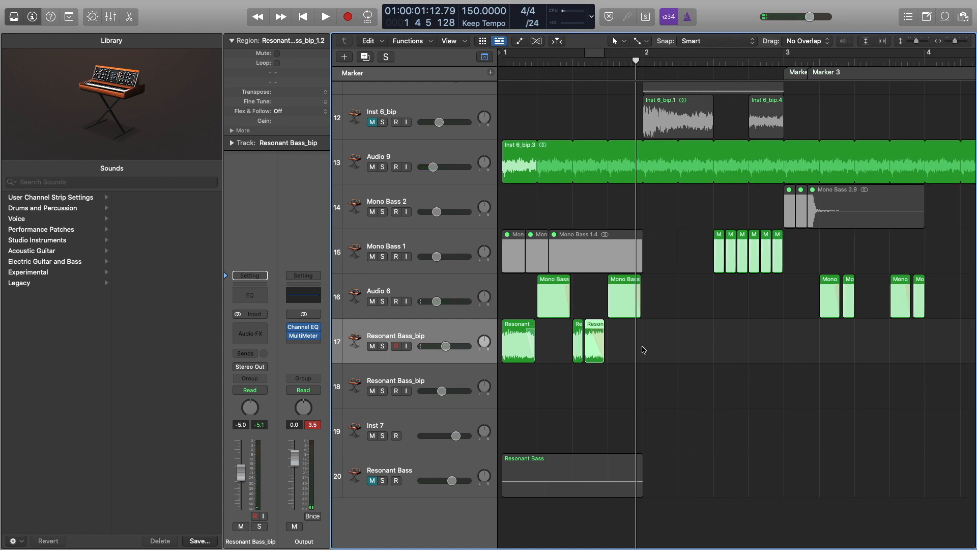
left_click(522, 344, "shift")
left_click_drag(522, 343, 801, 354)
scroll(800, 354, "down", 5)
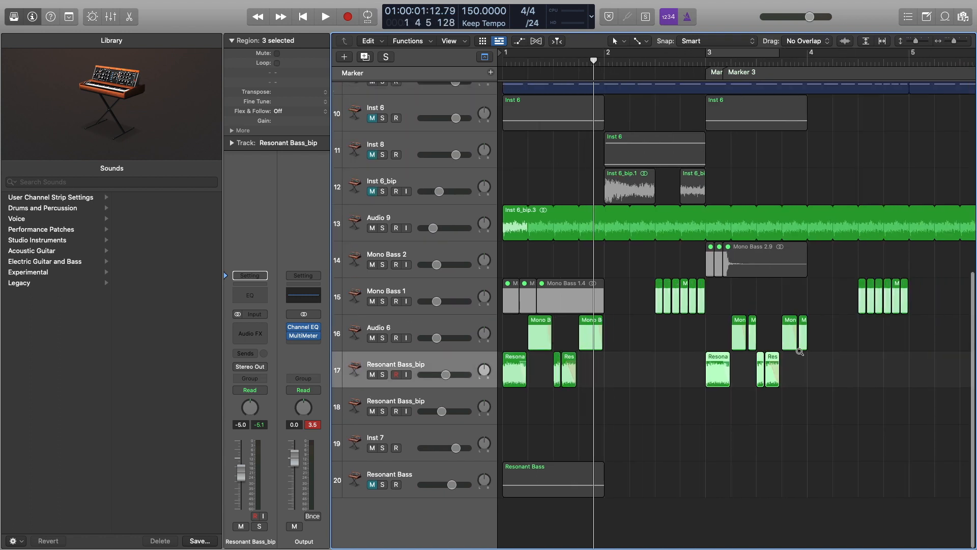
key("space")
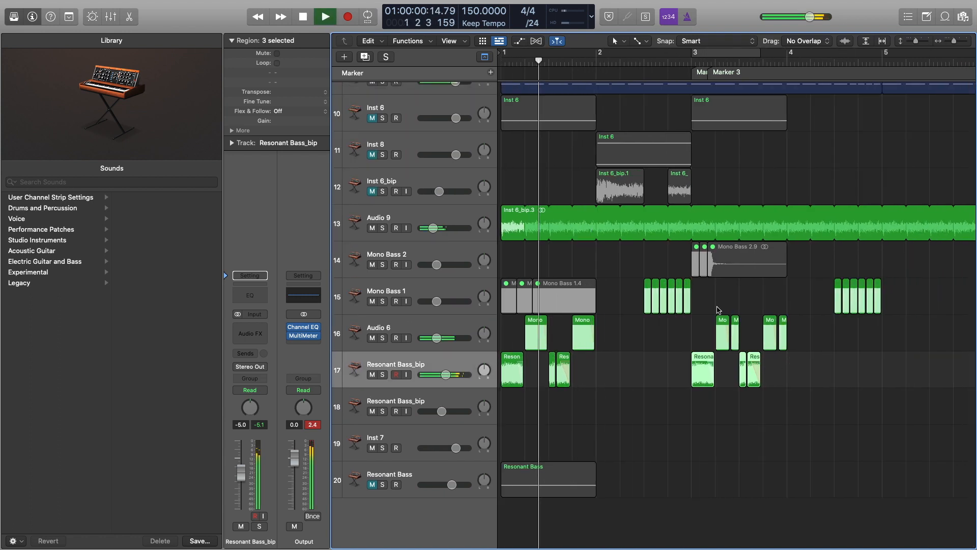
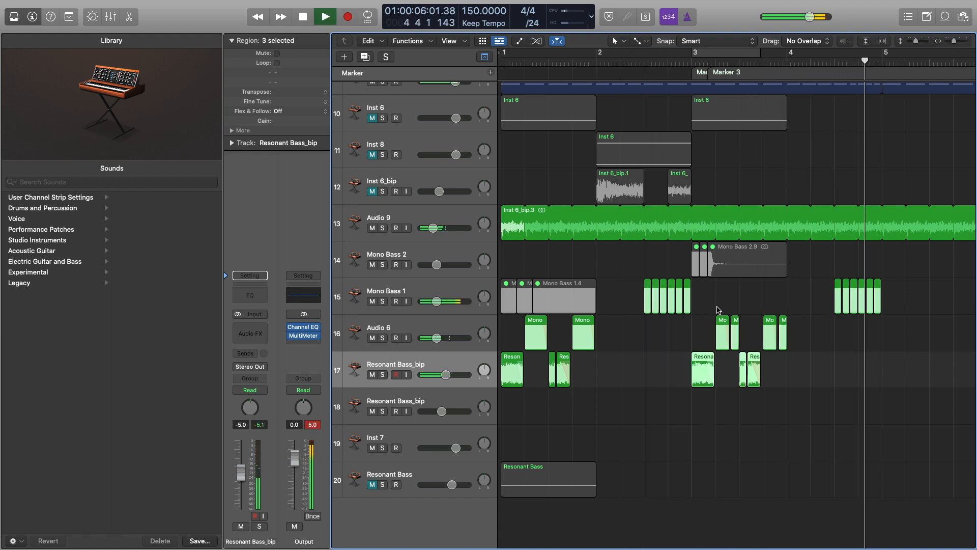
Audition the arrangement from bar 3, and remove the short Resonant Bass_bip hits from bars 1 and 3.
key("space")
scroll(697, 60, "left", 1)
left_click(695, 61)
key("space")
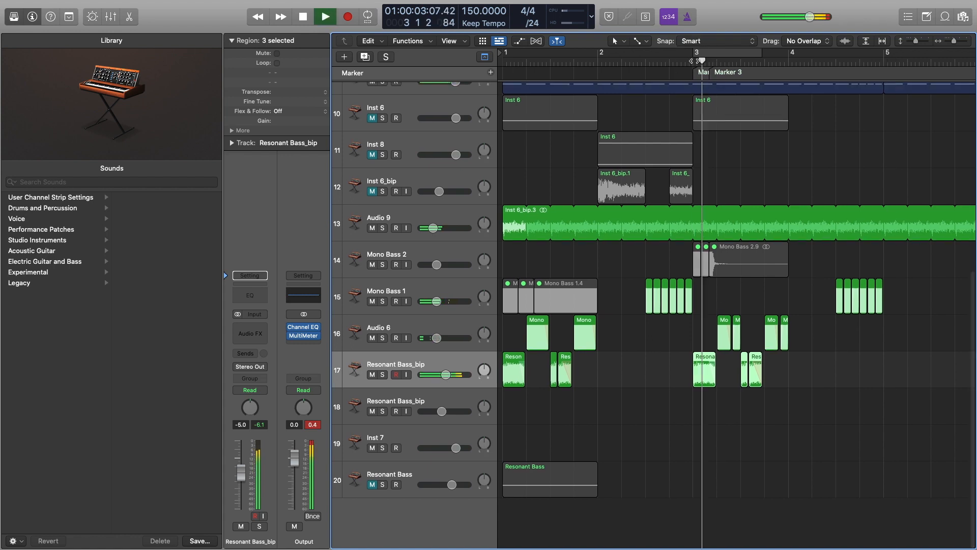
left_click(705, 60)
left_click(692, 61)
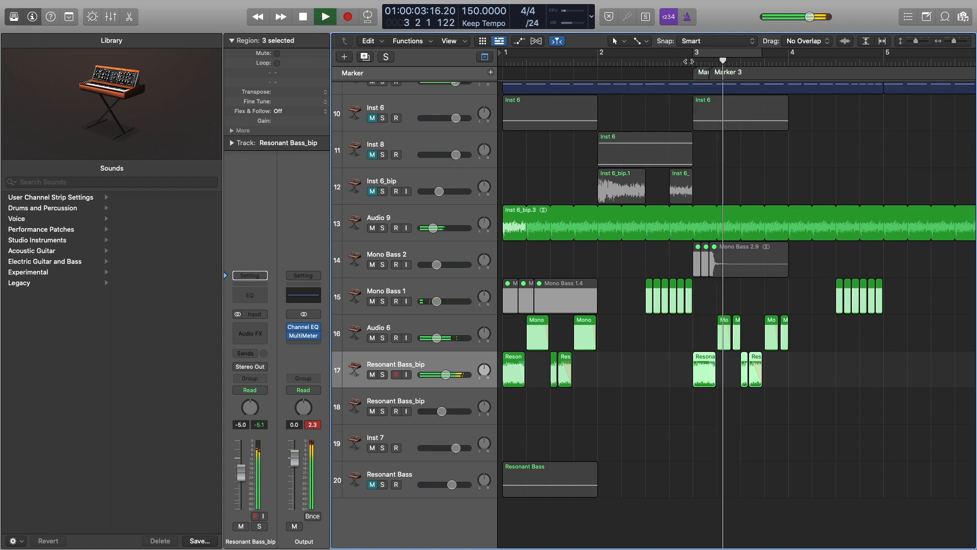
left_click(689, 61)
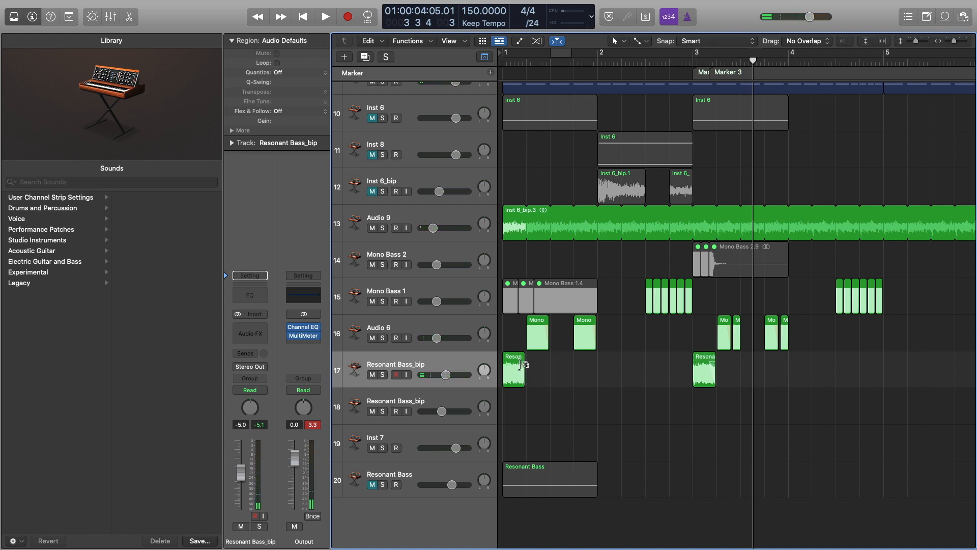
Play bar 1, copy the first Resonant Bass_bip hit to beat 3, and replay from the start.
left_click(505, 62)
key("space")
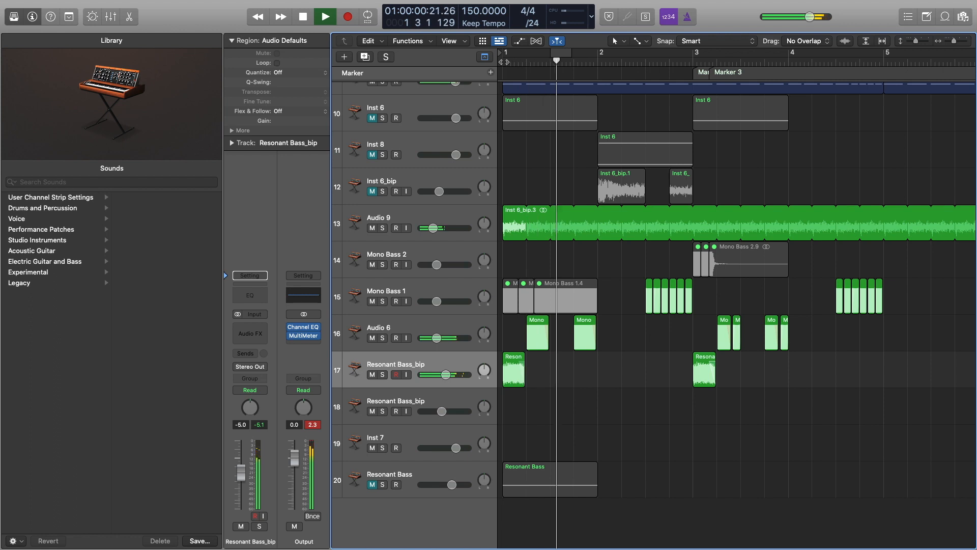
key("space")
left_click_drag(517, 377, 563, 373)
scroll(562, 373, "up", 5)
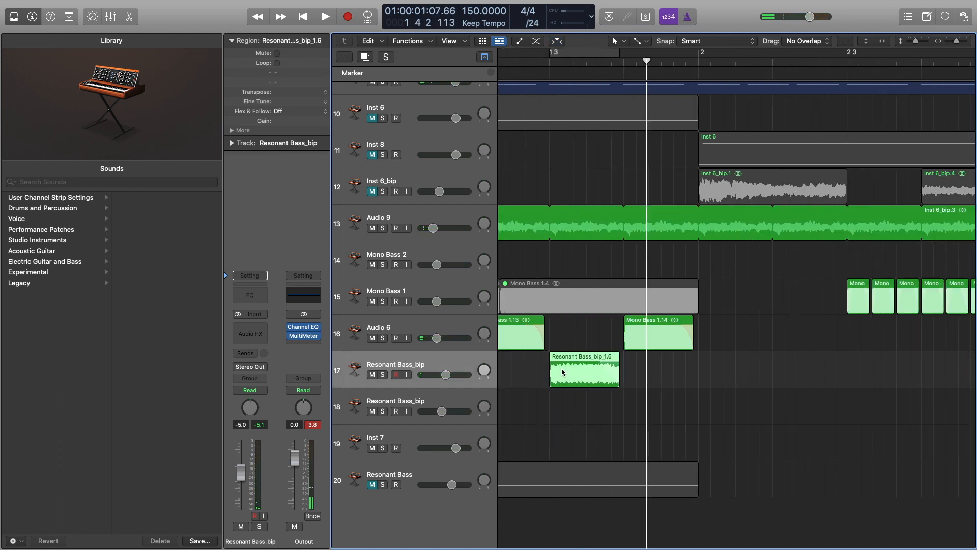
key("Return")
key("space")
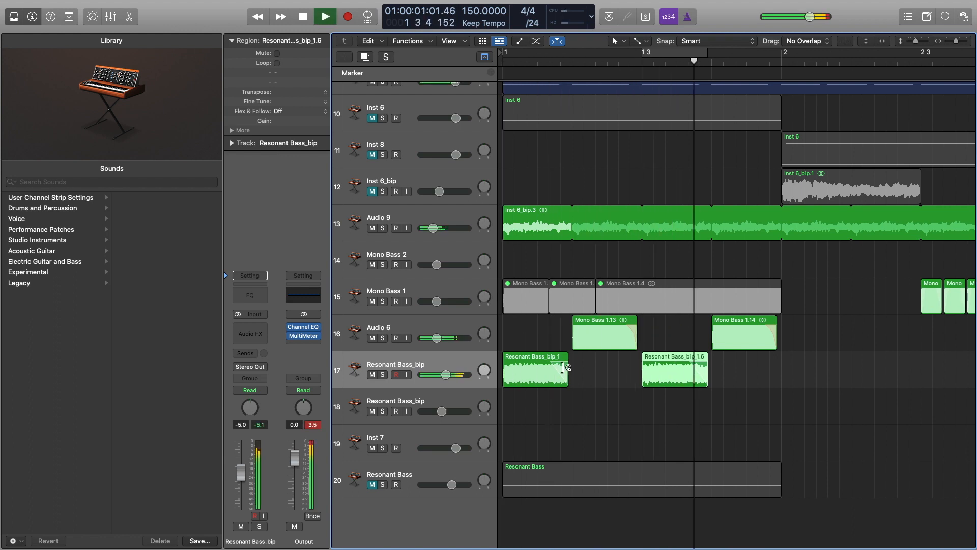
key("space")
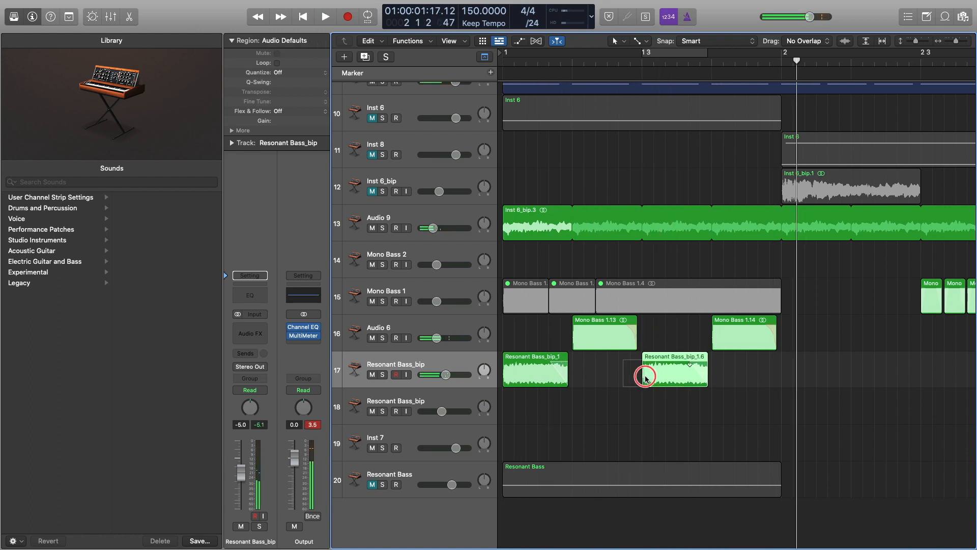
Audition the copied Resonant Bass_bip hit from beat 3 of bar 1.
left_click(644, 61)
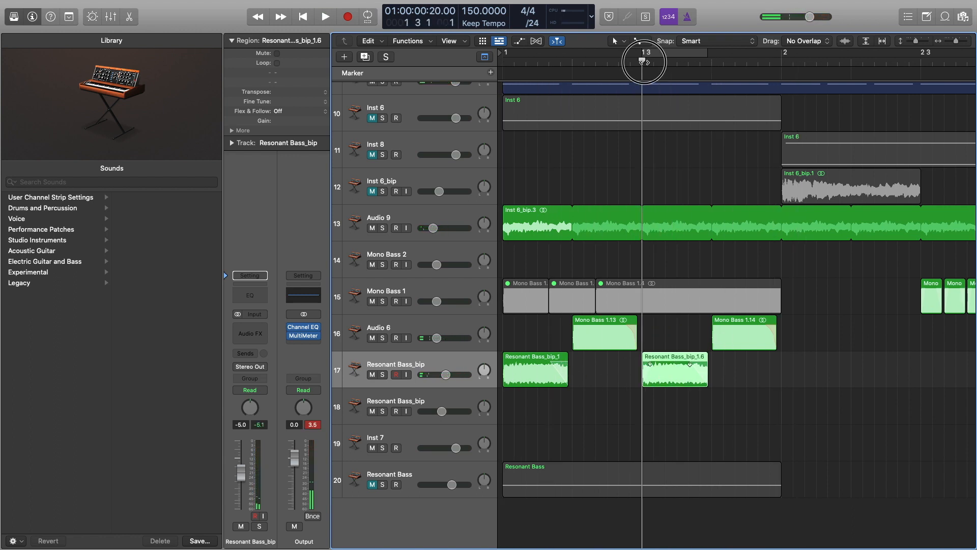
key("space")
left_click(641, 61)
key("space")
scroll(501, 372, "up", 3)
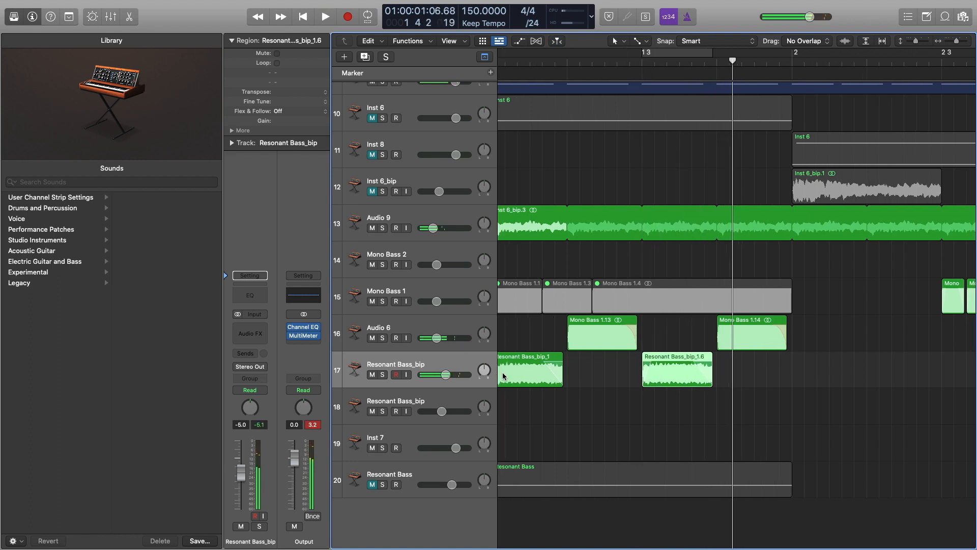
Play the pattern from the first Resonant Bass_bip hit and raise that track's volume to -3.5 dB.
left_click(513, 376)
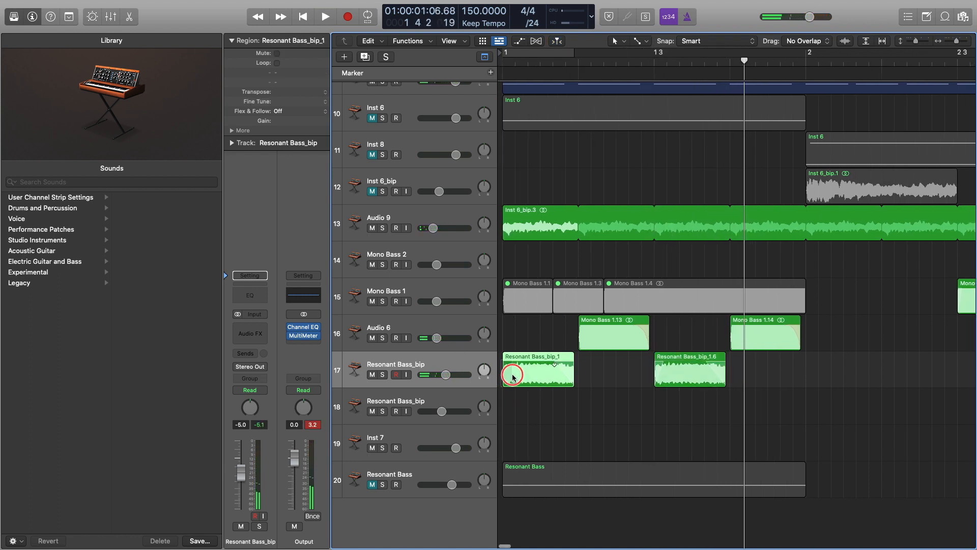
key("shift+space")
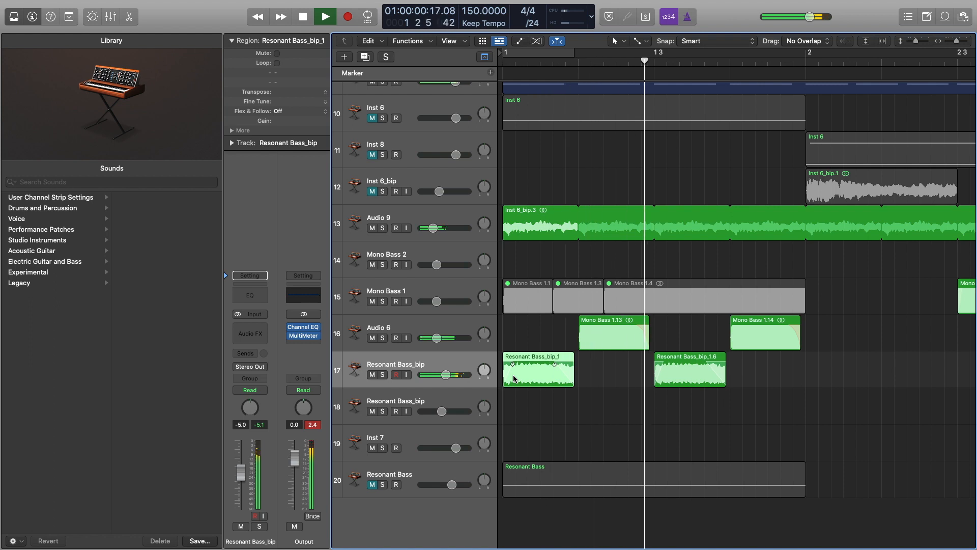
key("space")
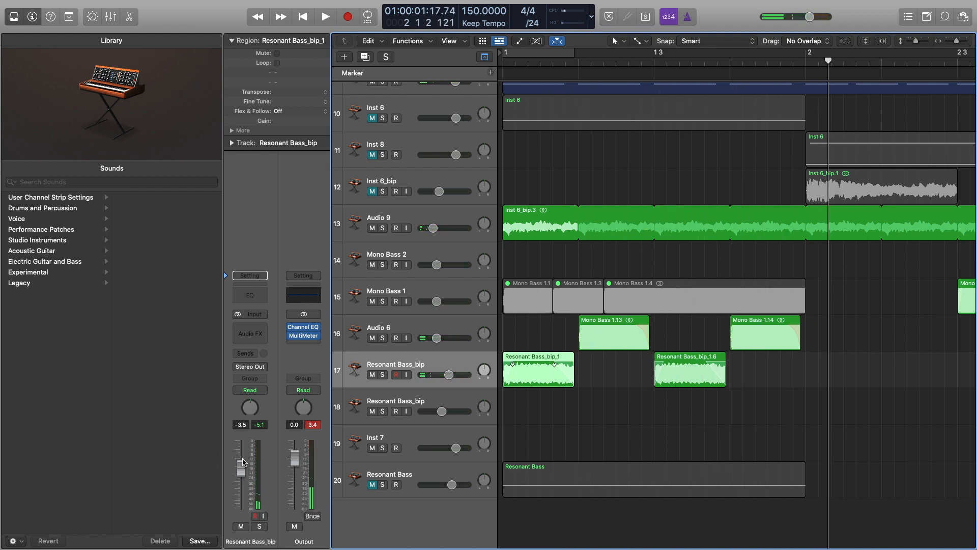
Select the Audio 6 track and replay bar 1 to compare its level with the Resonant Bass_bip hits.
left_click(425, 323)
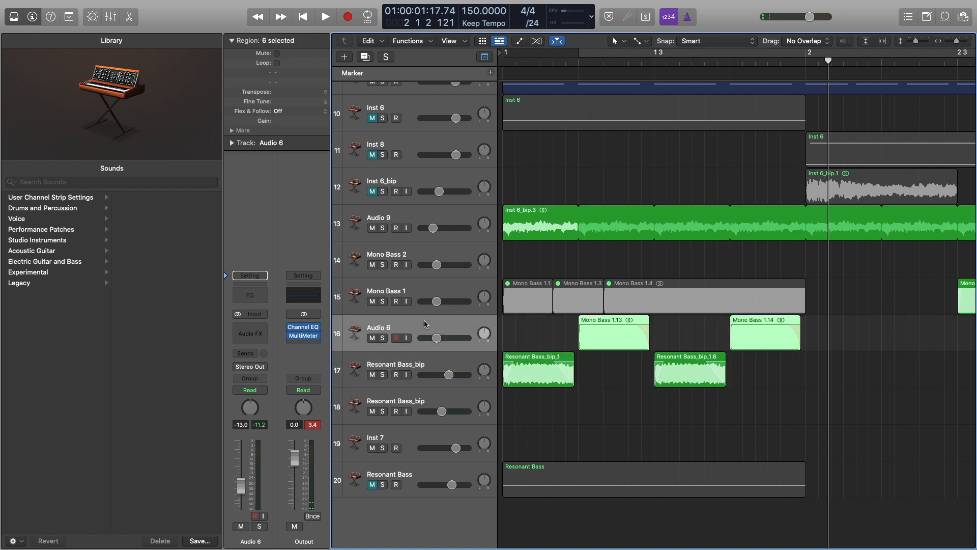
left_click(581, 61)
key("space")
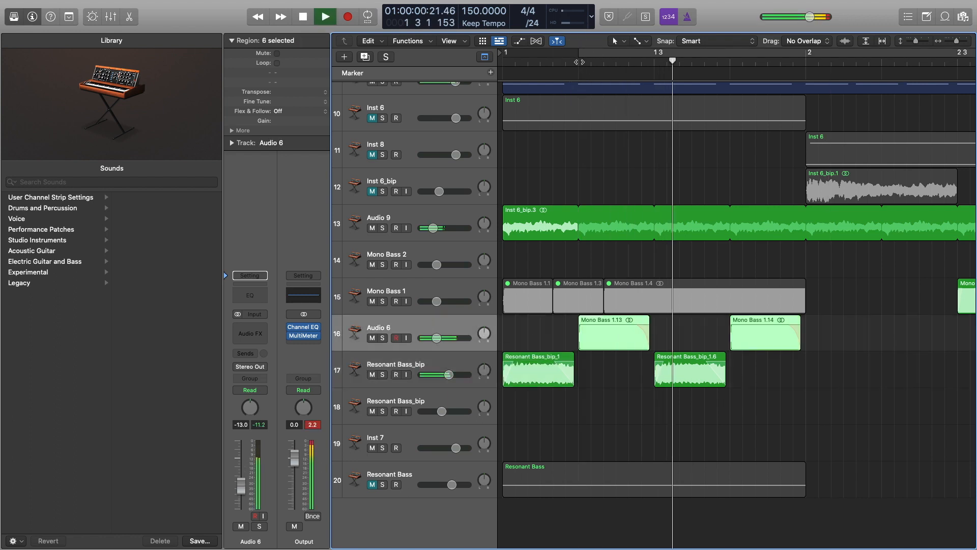
left_click(581, 61)
key("space")
key("space")
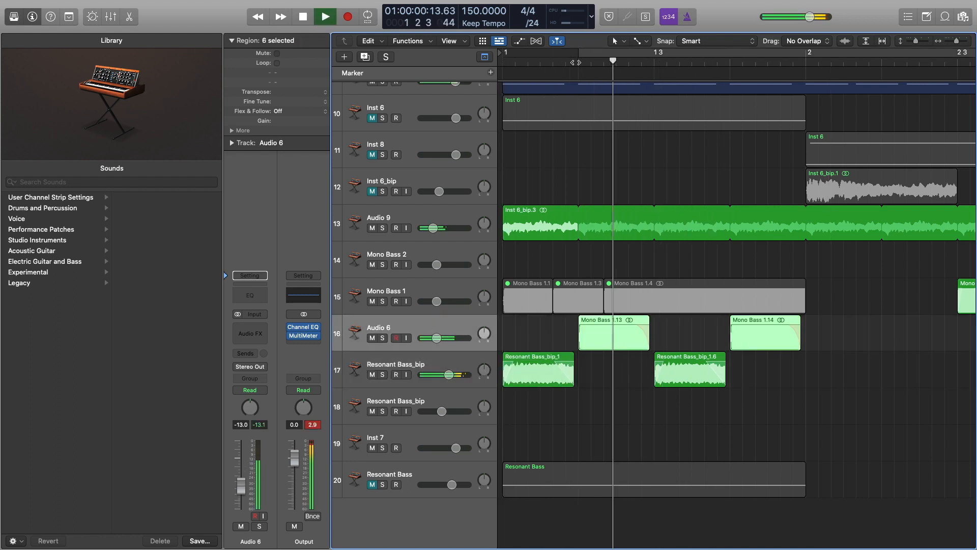
key("space")
Delete the Resonant Bass_bip region at bar 3.
scroll(757, 264, "down", 5)
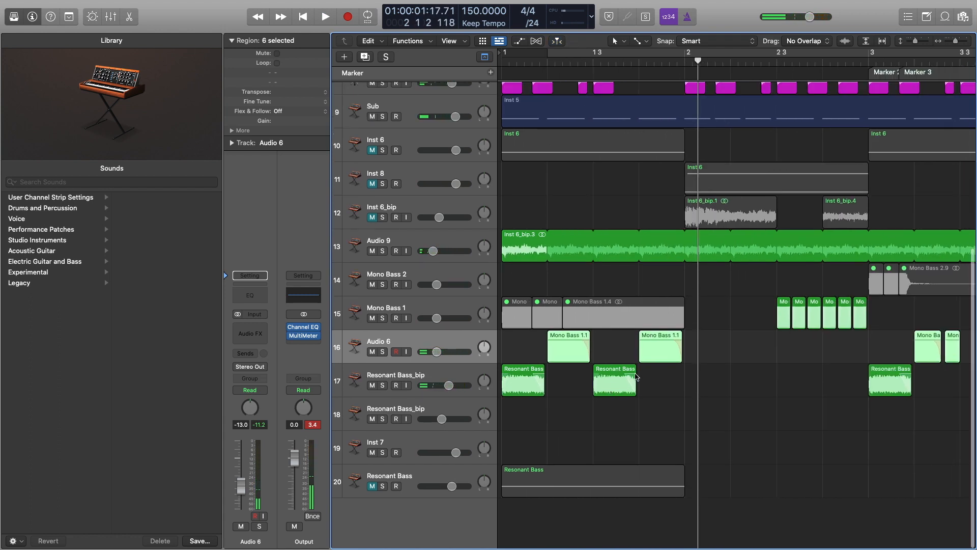
scroll(665, 379, "down", 3)
left_click(807, 382)
key("Delete")
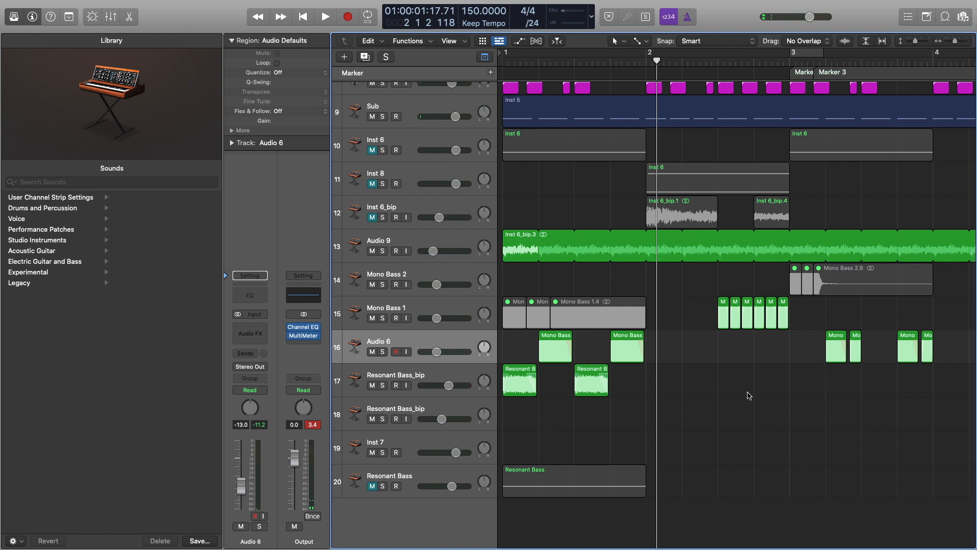
Copy bar 1's two Resonant Bass_bip hits to bar 3, and split bar 1's beat 3 hit into two shorter hits.
left_click_drag(656, 379, 806, 396)
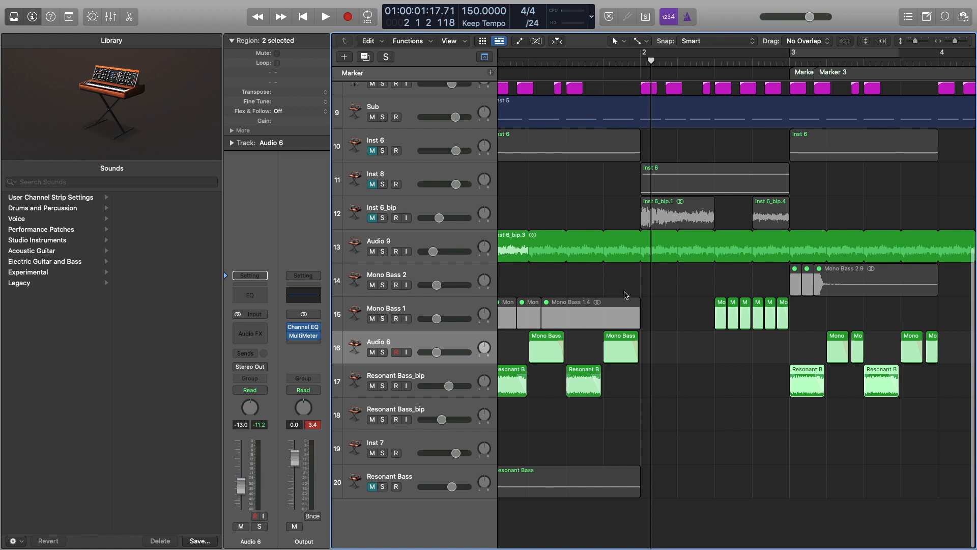
scroll(593, 360, "up", 5)
scroll(643, 396, "left", 3)
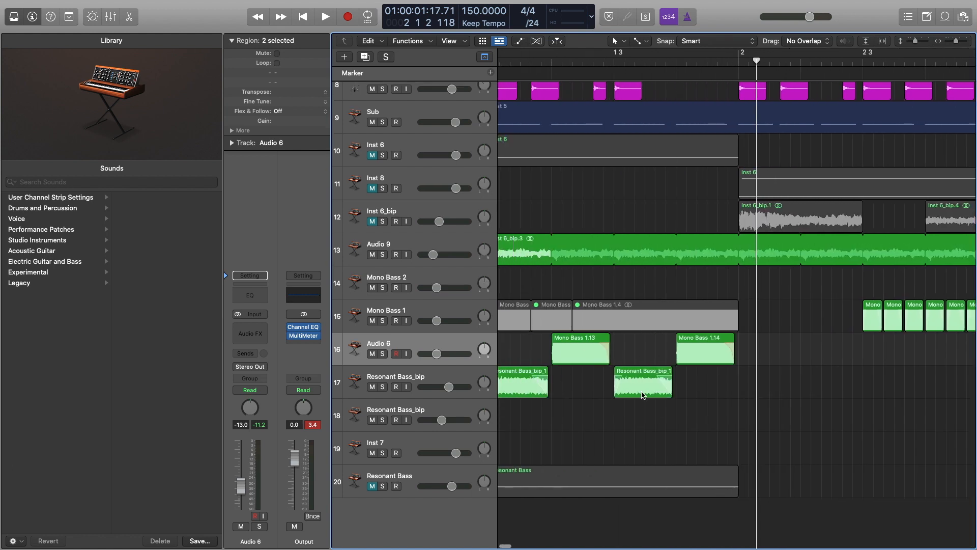
mouse_move(670, 394)
left_mouse_down()
mouse_move(631, 394)
mouse_move(679, 384)
mouse_move(666, 379)
left_mouse_up()
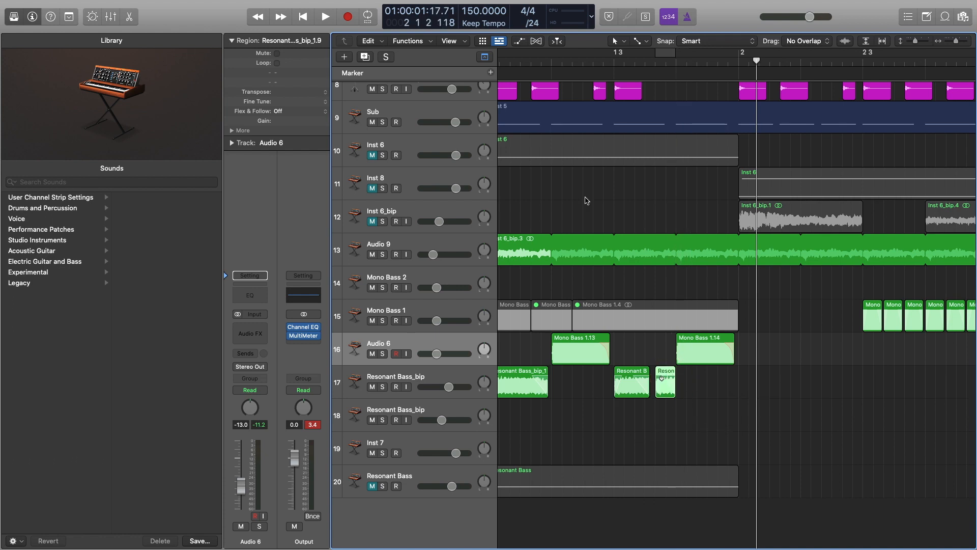
Play bar 1 to audition the two shorter Resonant Bass_bip hits within the bass pattern.
left_click(613, 59)
key("space")
key("space")
scroll(631, 190, "left", 2)
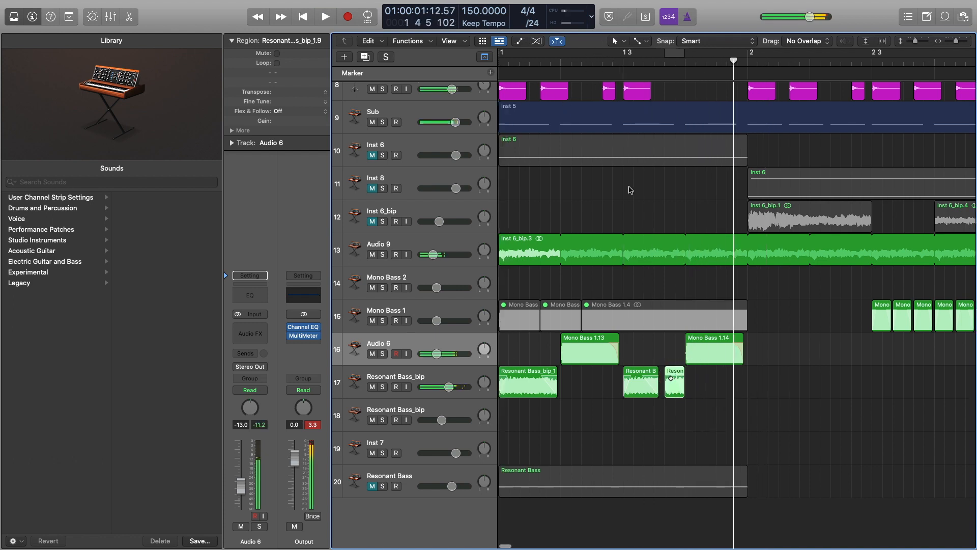
scroll(630, 190, "down", 5)
left_click(502, 59)
key("space")
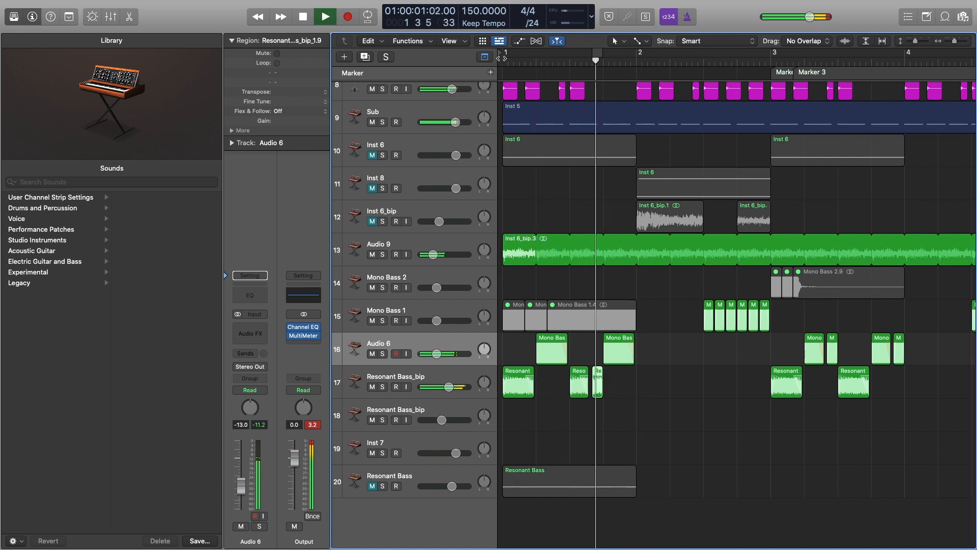
key("space")
Select the shortened Resonant Bass_bip hit on beat 3 of bar 1 and replay the bar.
scroll(611, 388, "up", 5)
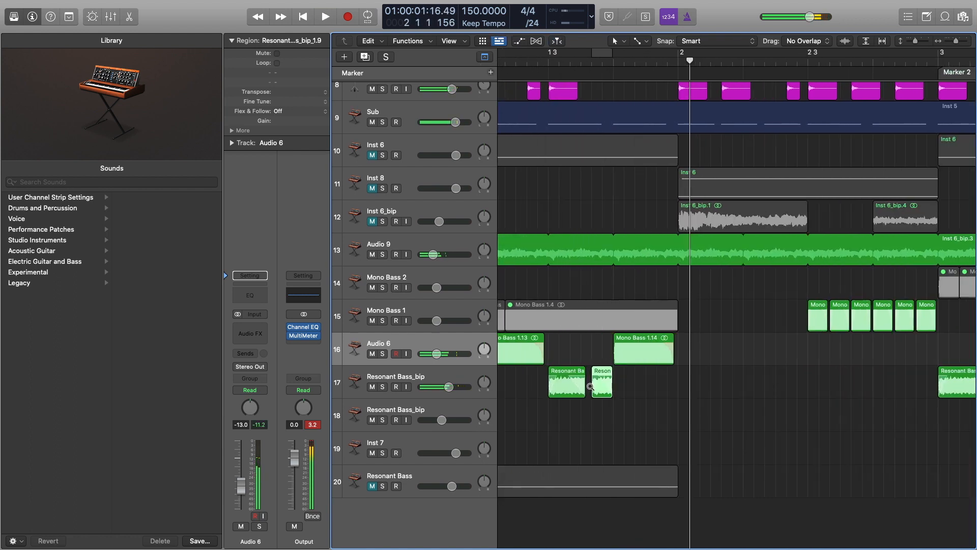
left_click(564, 375)
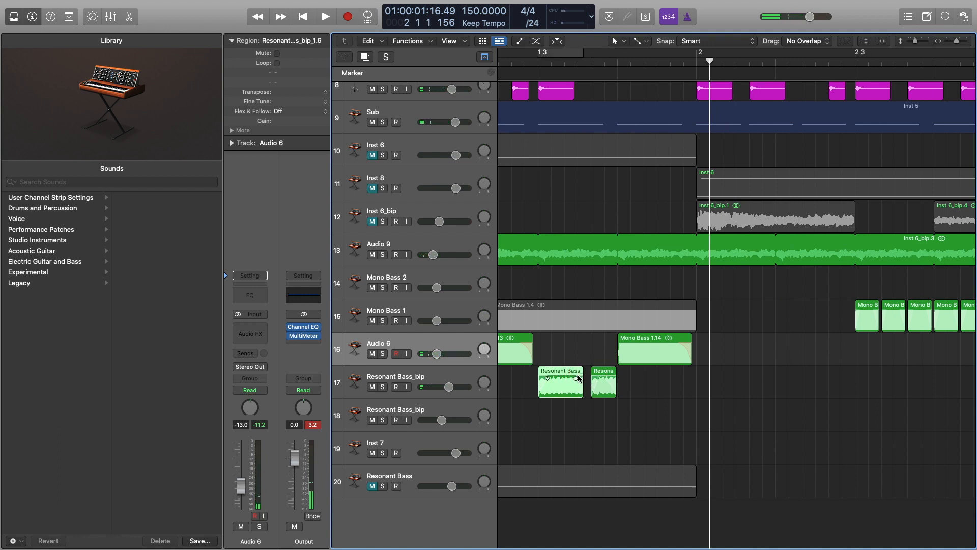
key("space")
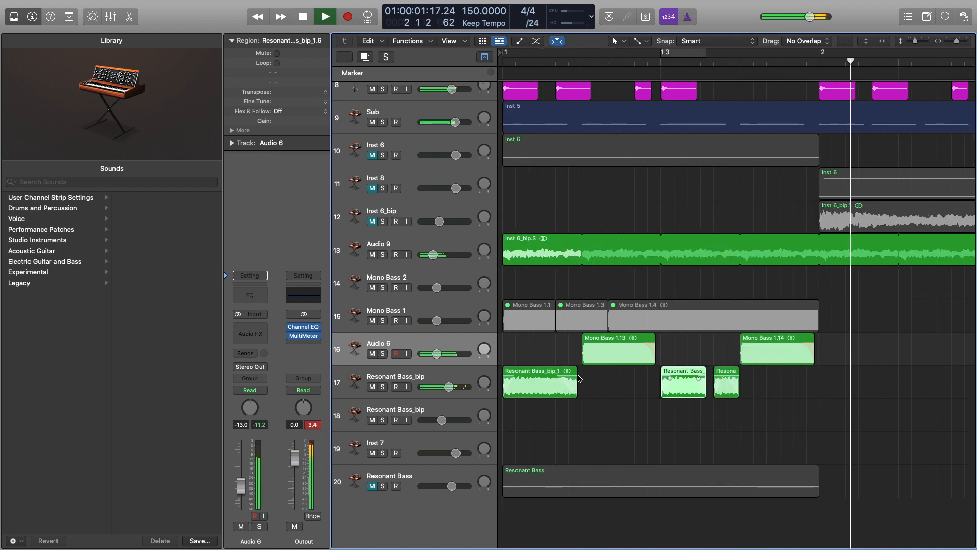
key("space")
scroll(601, 361, "down", 6)
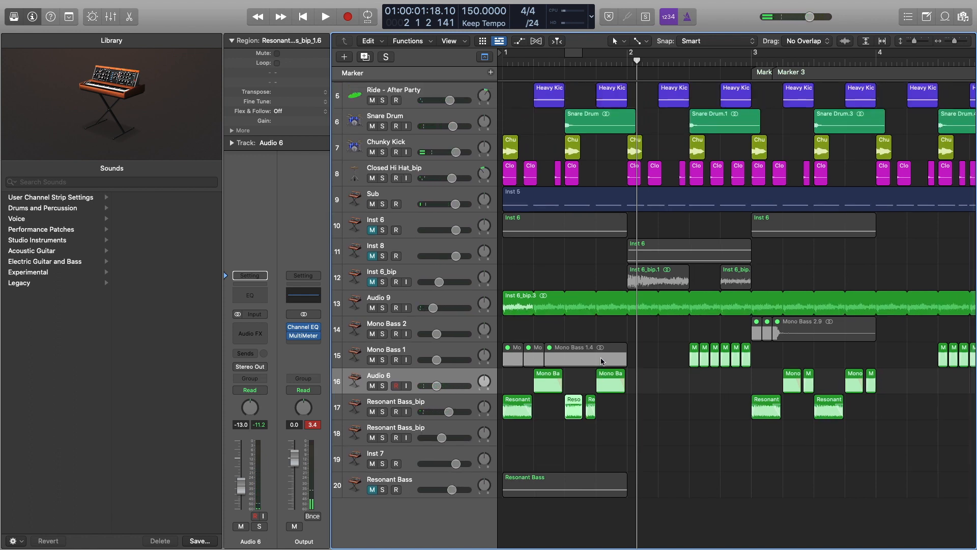
Replace the two Resonant Bass_bip hits in bar 3 with copies of bar 1's three hits.
left_click_drag(862, 416, 759, 412)
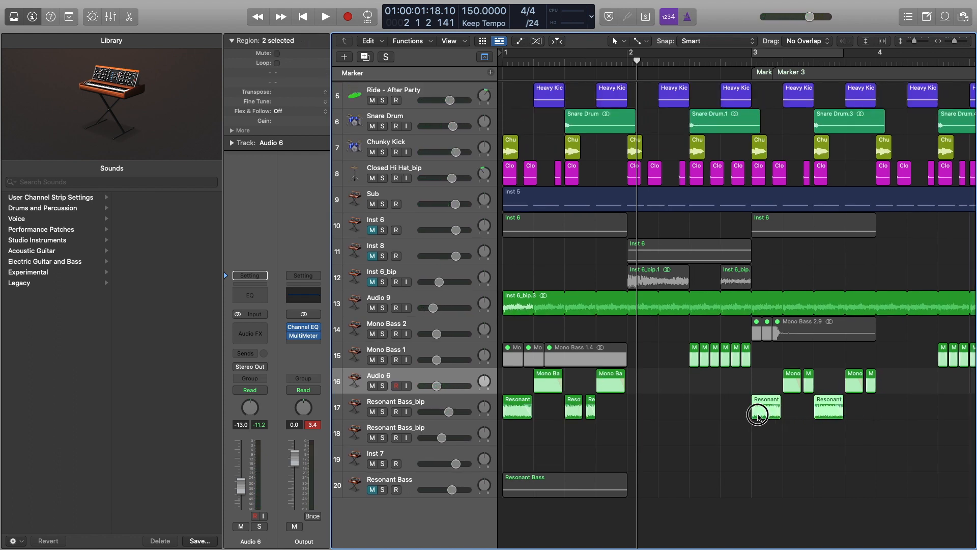
key("Delete")
left_click_drag(658, 404, 766, 415)
Play the arrangement from the start to check how bar 1 leads into bar 2.
key("Return")
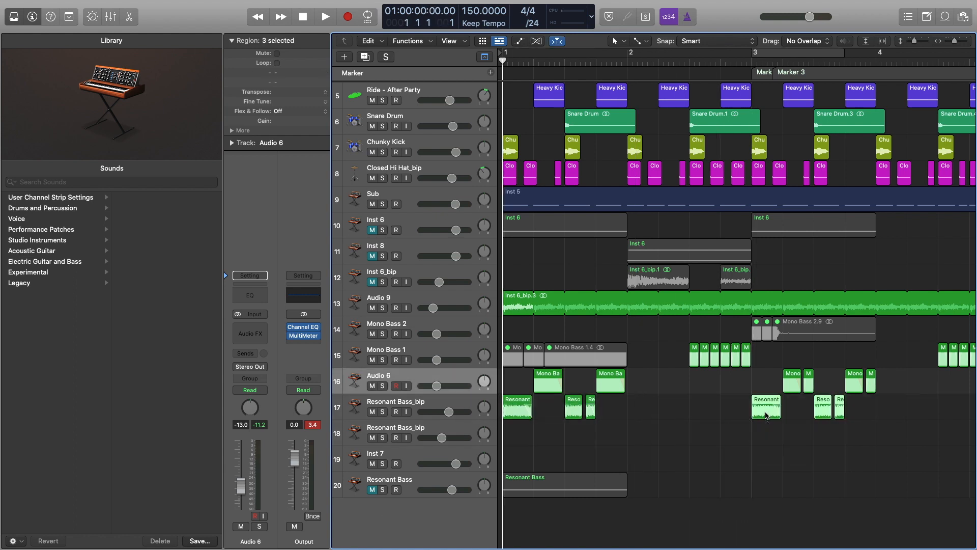
key("space")
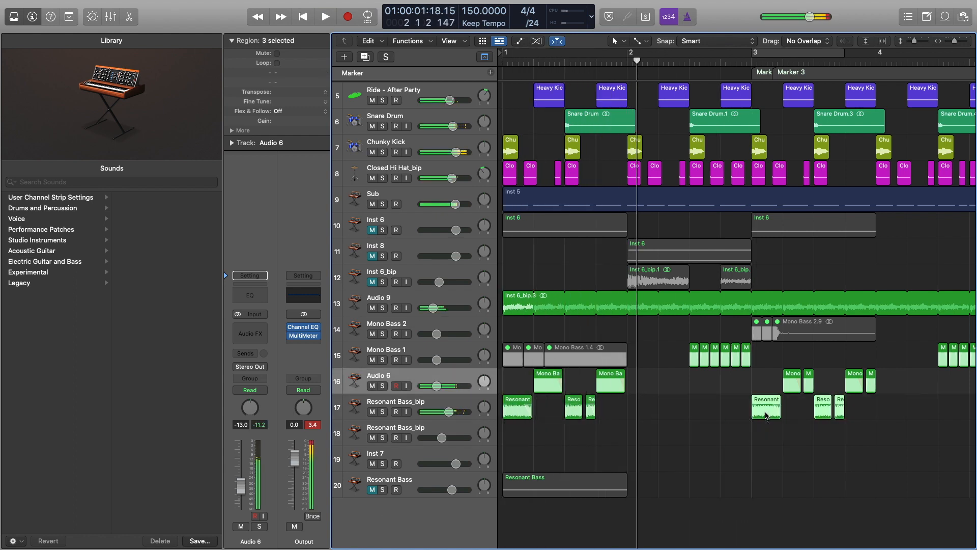
scroll(671, 463, "up", 5)
scroll(668, 460, "down", 3)
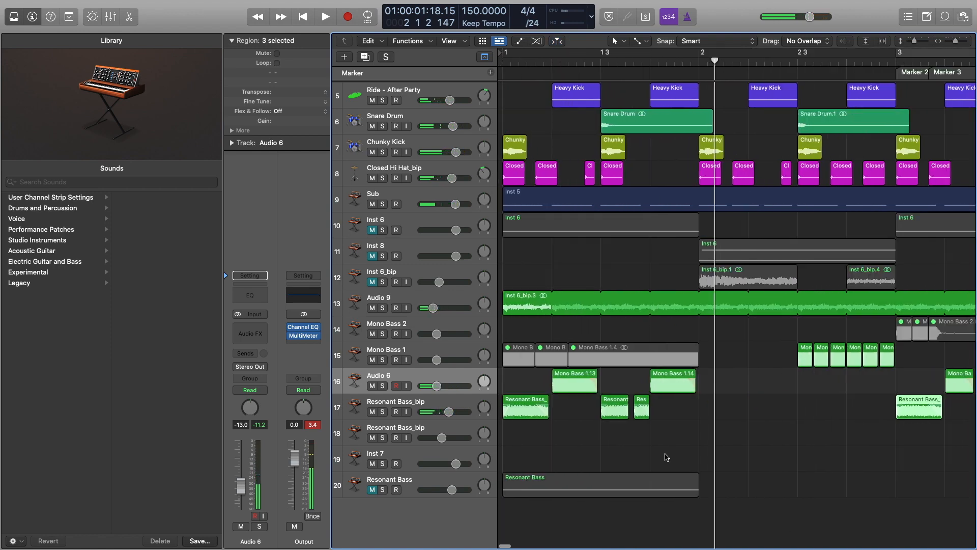
scroll(570, 402, "up", 3)
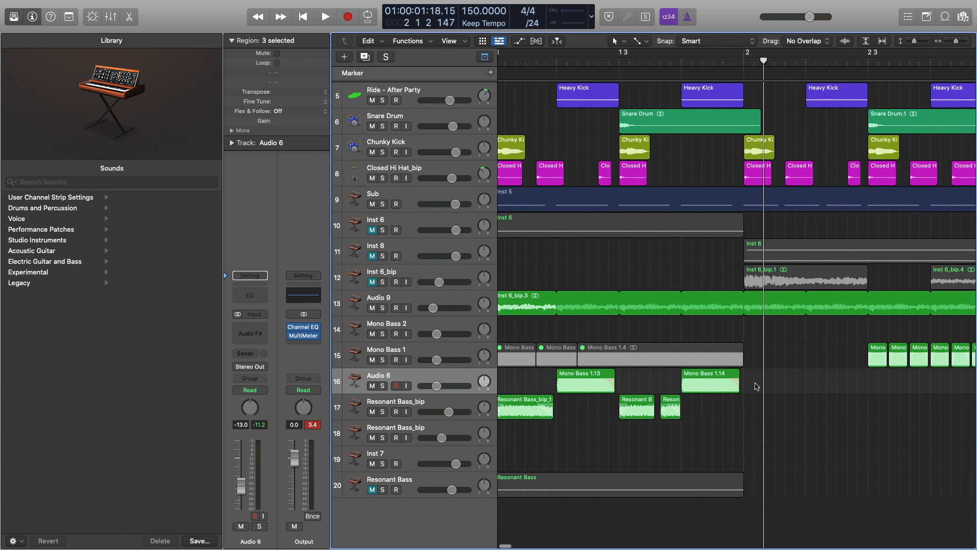
Select the two Audio 6 hits in bar 1 and play the pattern through to bar 5.
left_click_drag(757, 386, 609, 390)
key("space")
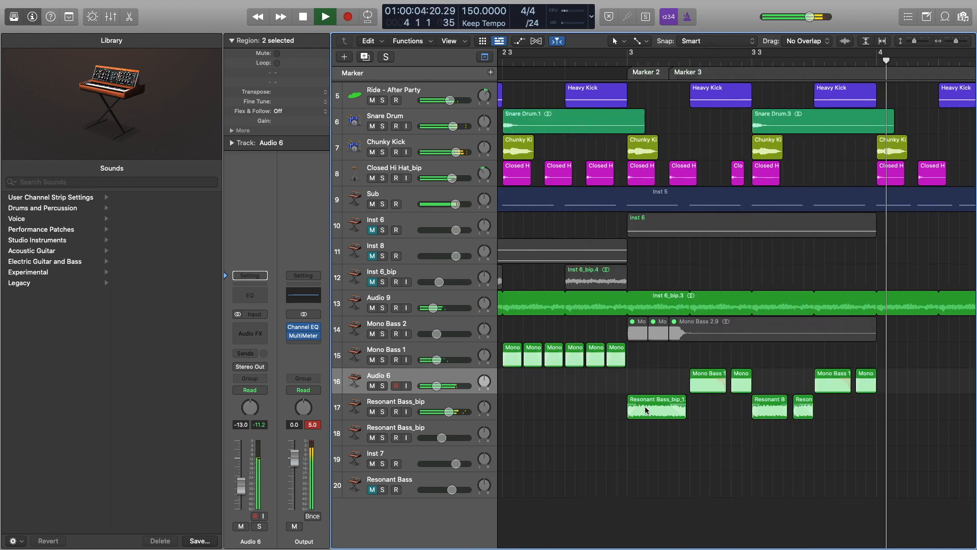
key("space")
scroll(647, 410, "down", 4)
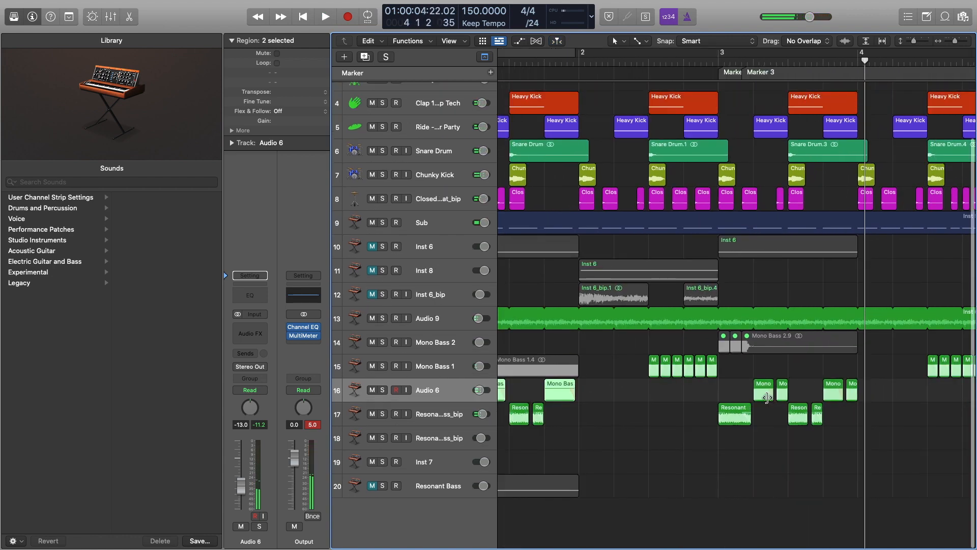
key("space")
scroll(768, 400, "down", 5)
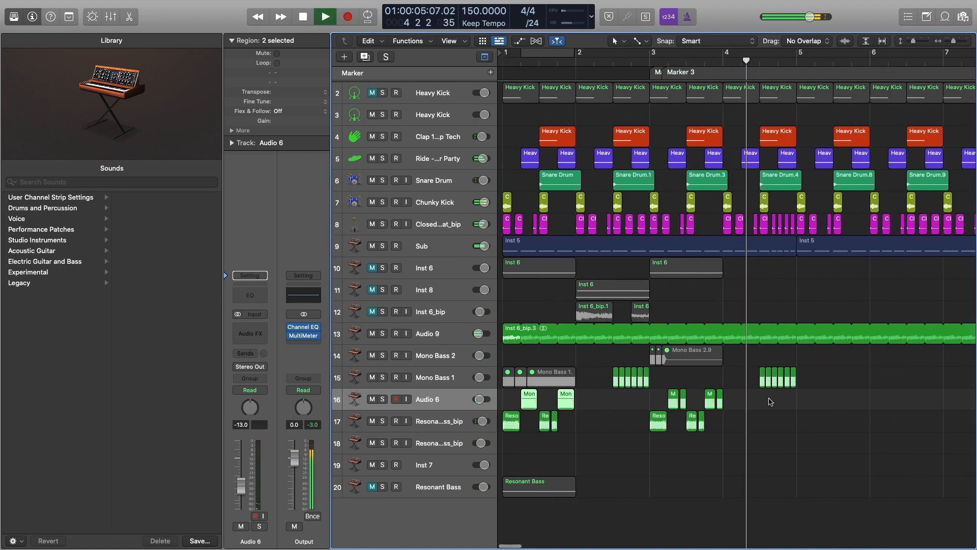
key("space")
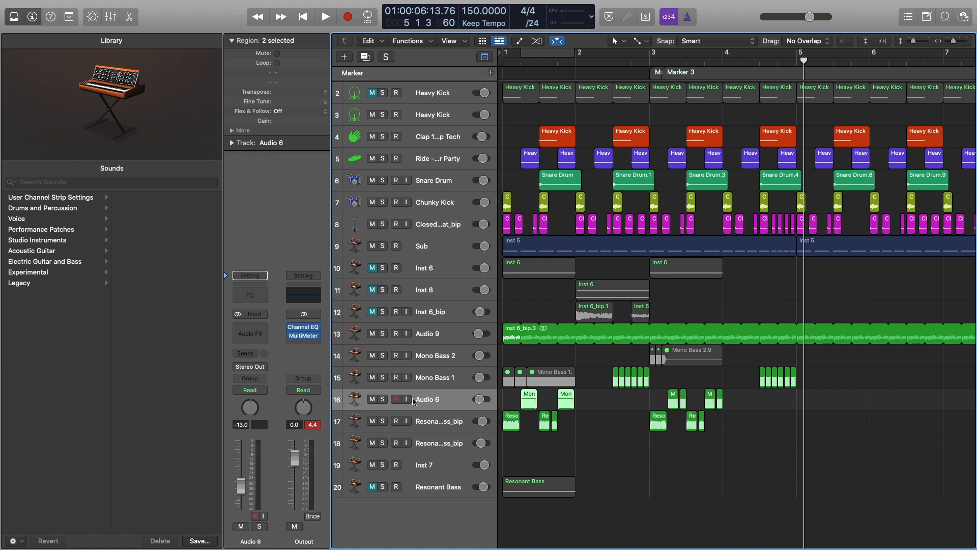
Add a new audio track below the Resonant Bass_bip track and copy its six hits onto it.
left_click(436, 426)
key("alt+super+a")
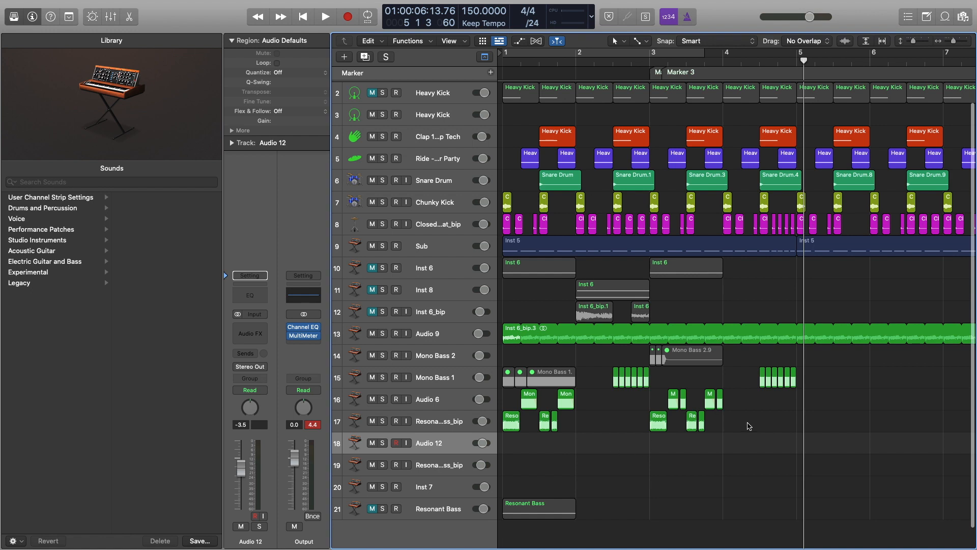
left_click_drag(749, 425, 436, 442)
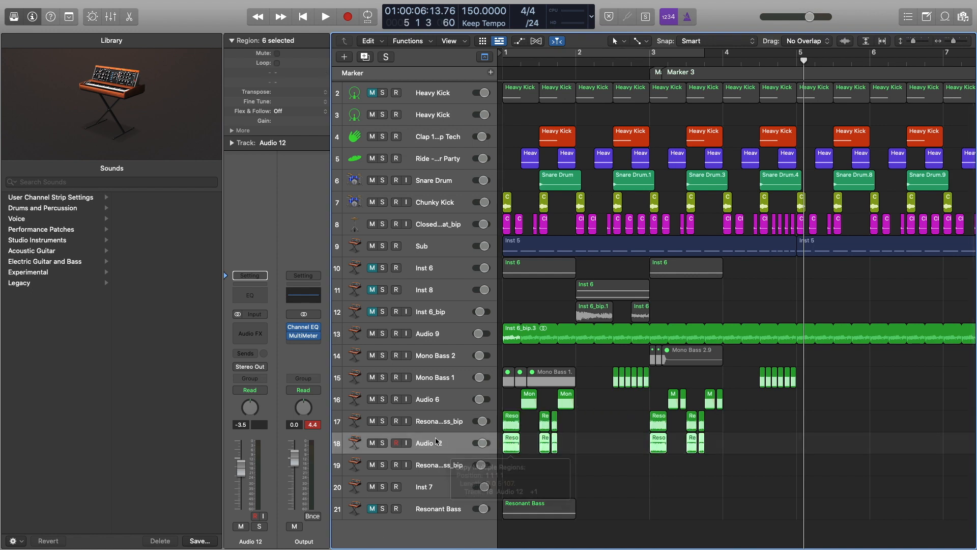
Solo the Audio 12 track, transpose its six copied hits by +12 and audition them.
left_click(385, 444)
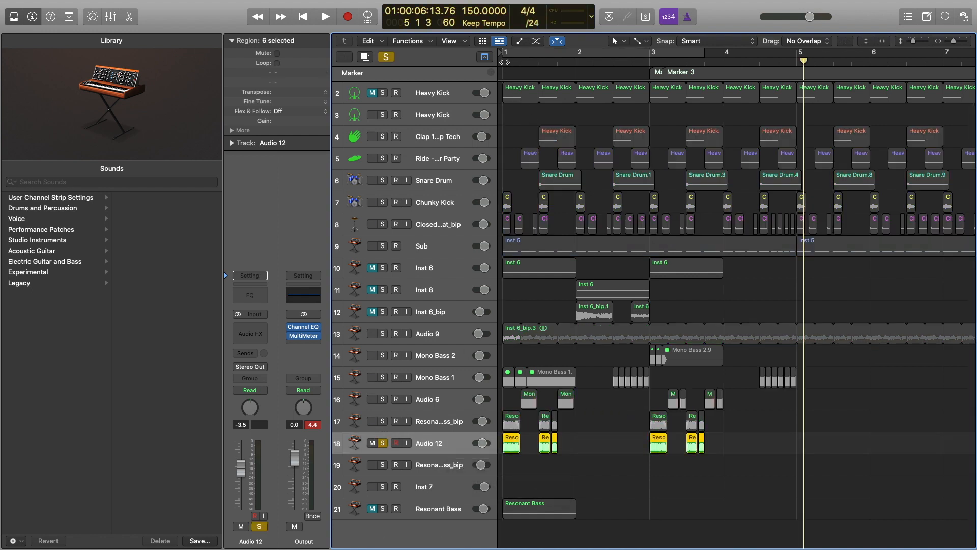
left_click(504, 62)
key("space")
key("space")
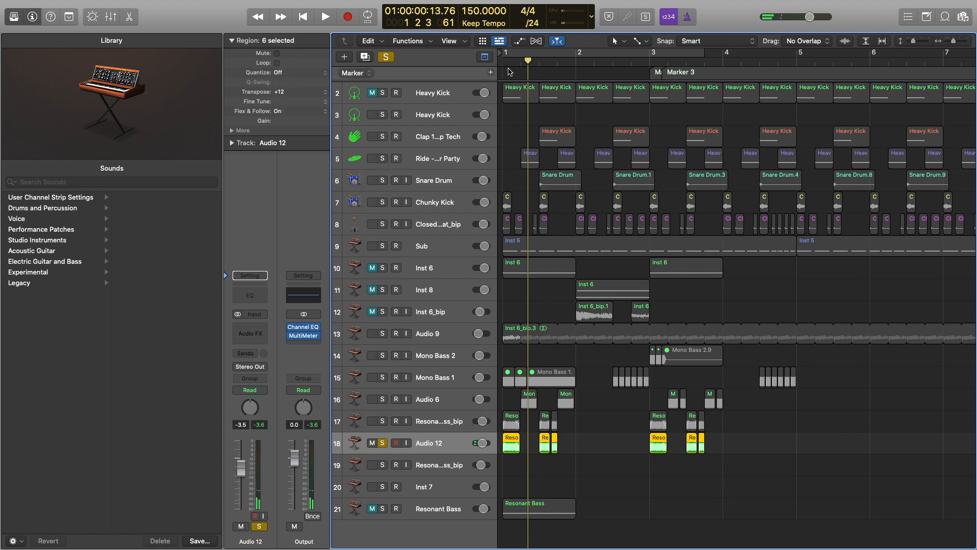
left_click(503, 62)
key("space")
left_click(504, 62)
key("space")
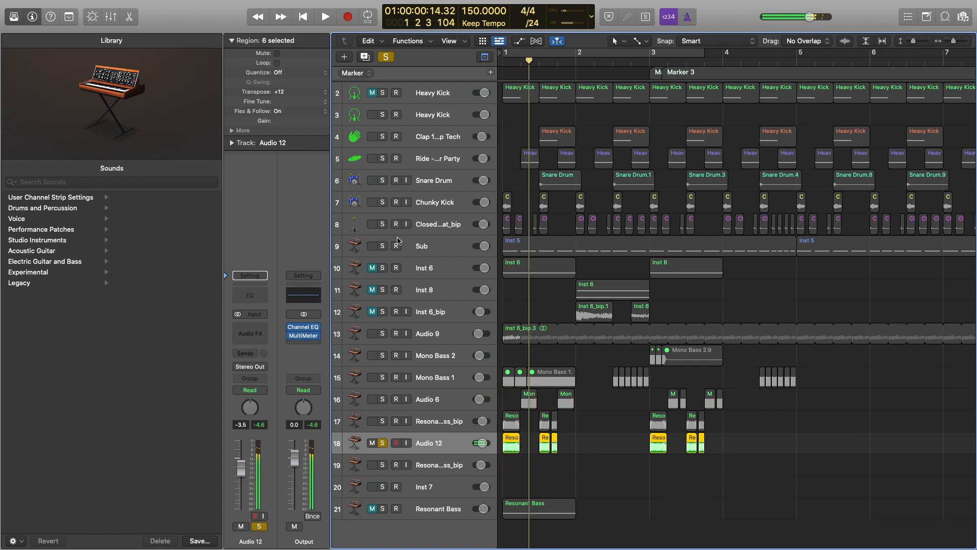
Insert a Channel EQ on Audio 12 and play the hits from bar 1 to view their spectrum.
left_click(264, 294)
left_click(504, 62)
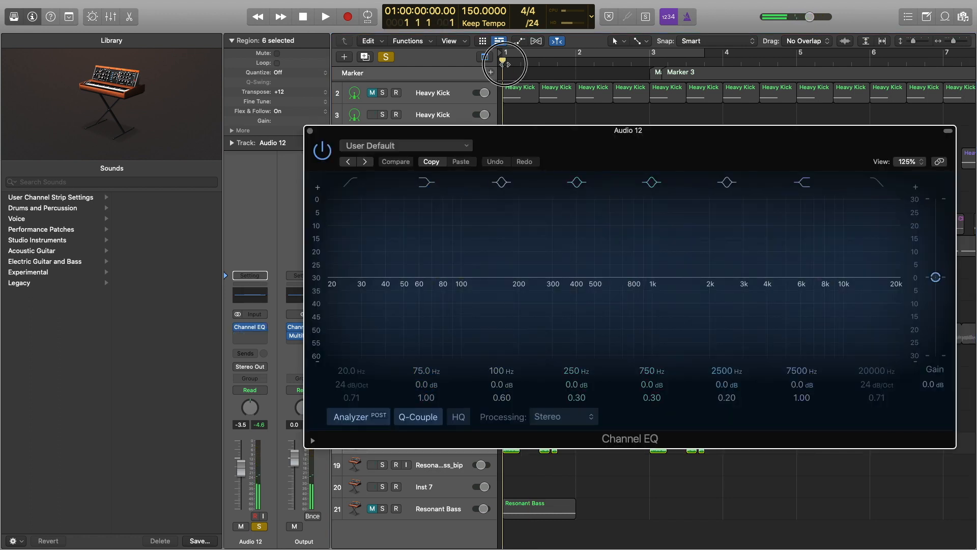
key("space")
key("space")
key("space")
left_click(504, 62)
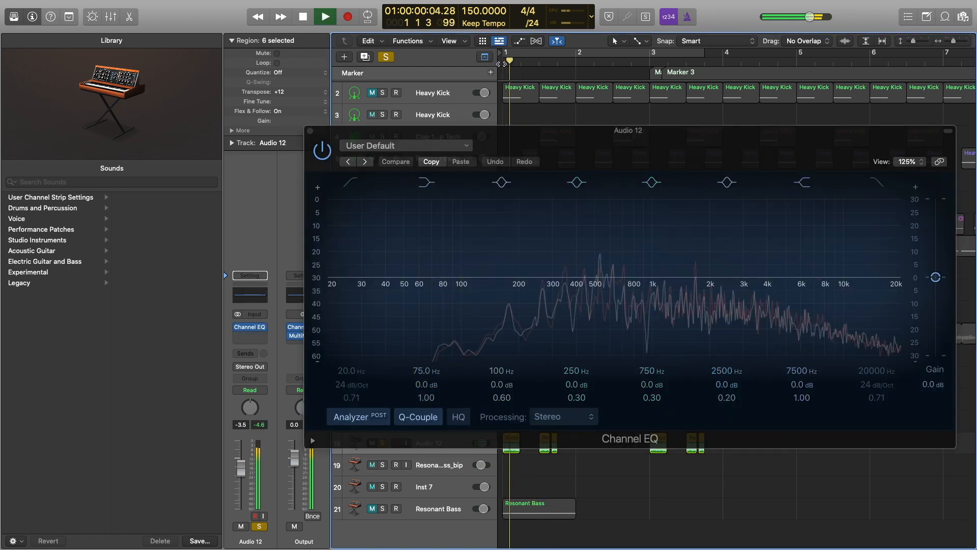
key("space")
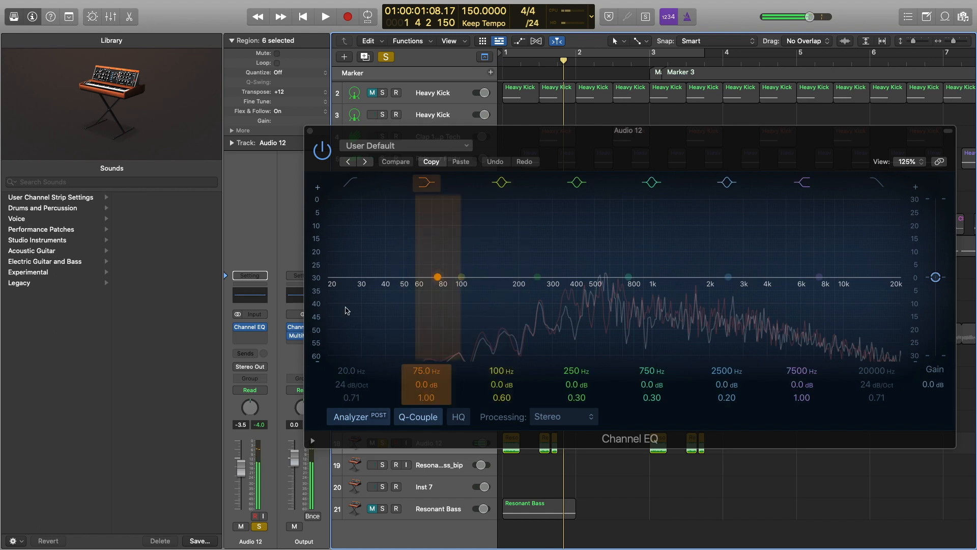
Enable the EQ's low cut at 900 Hz with a 12 dB/Oct slope, audition it and close the EQ.
left_click(351, 182)
left_click_drag(337, 373, 365, 264)
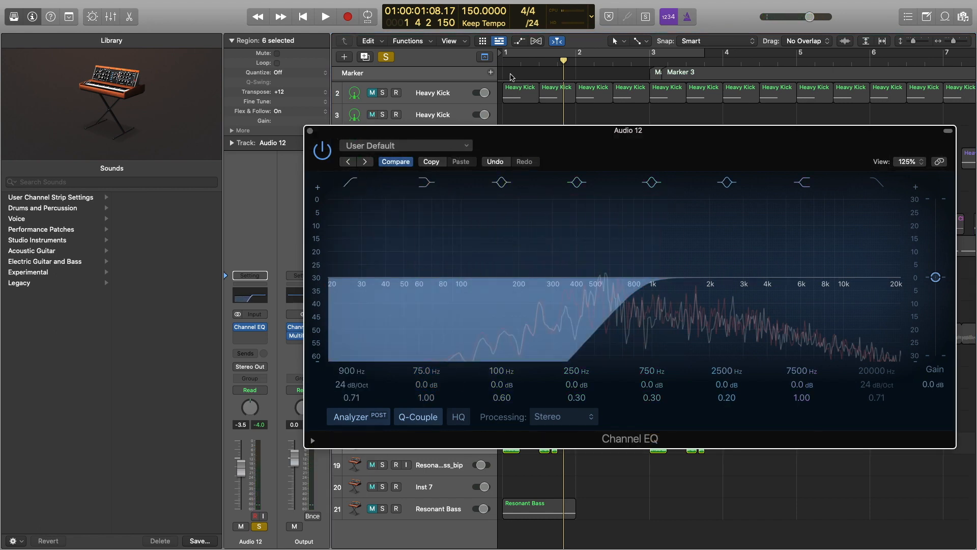
key("space")
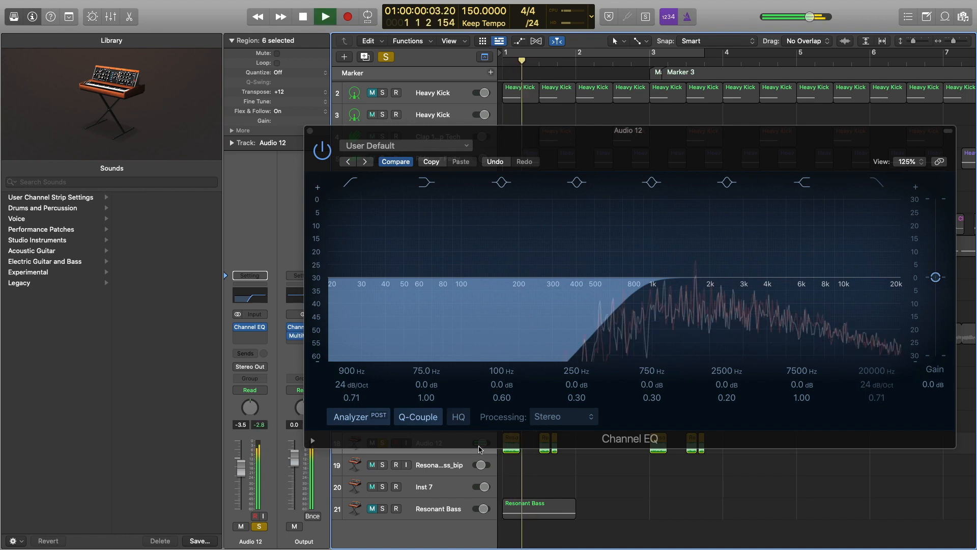
left_click_drag(345, 384, 345, 396)
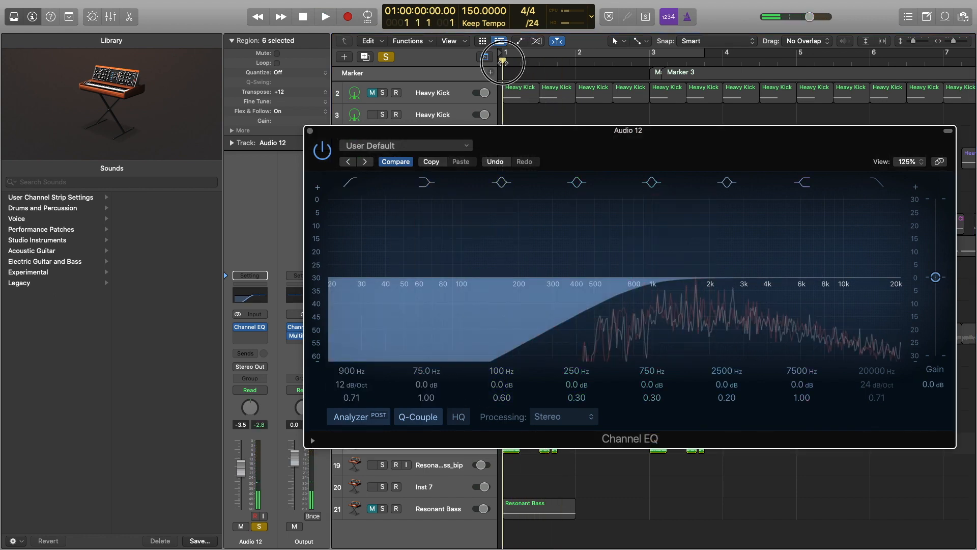
left_click(503, 62)
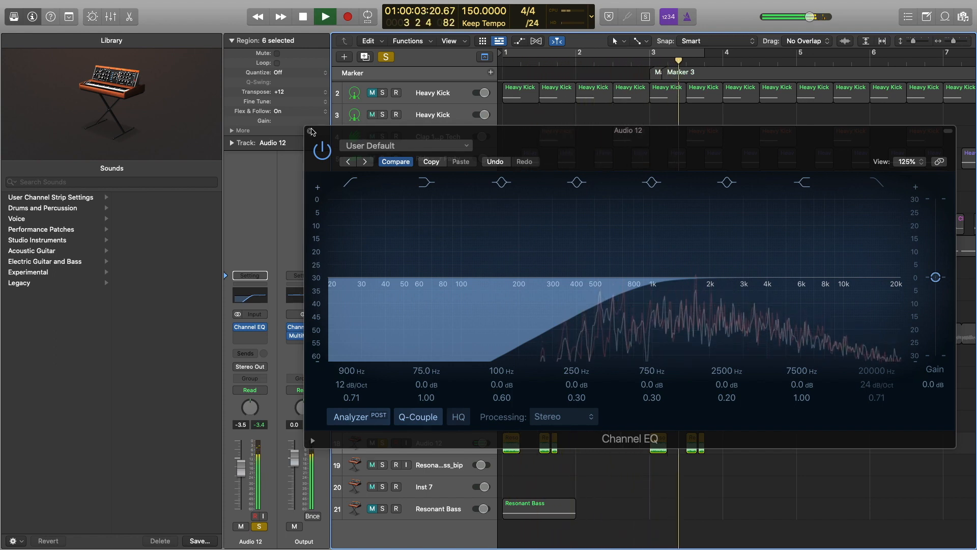
left_click(311, 132)
key("space")
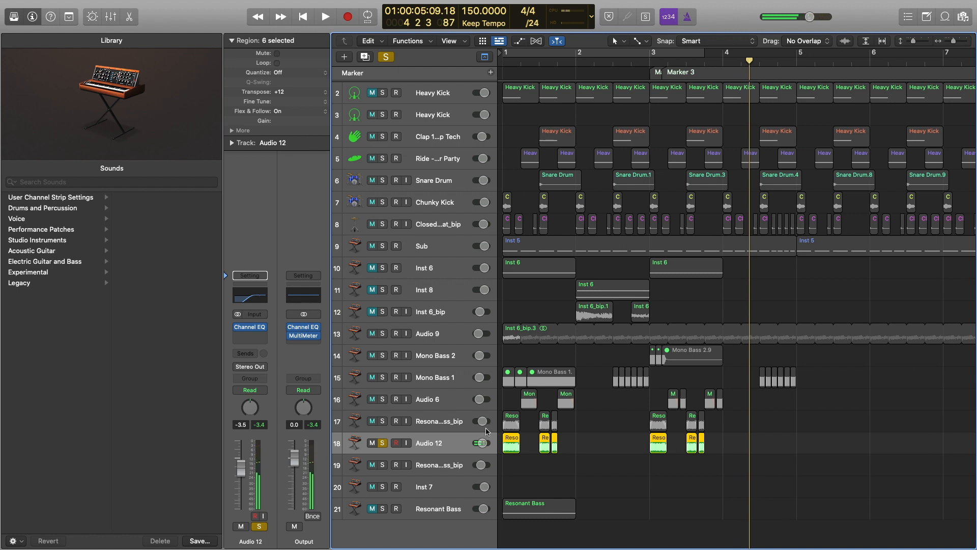
Solo the original Resonant Bass_bip track as well and play it layered with Audio 12 from the start.
left_click(384, 421)
key("Return")
key("space")
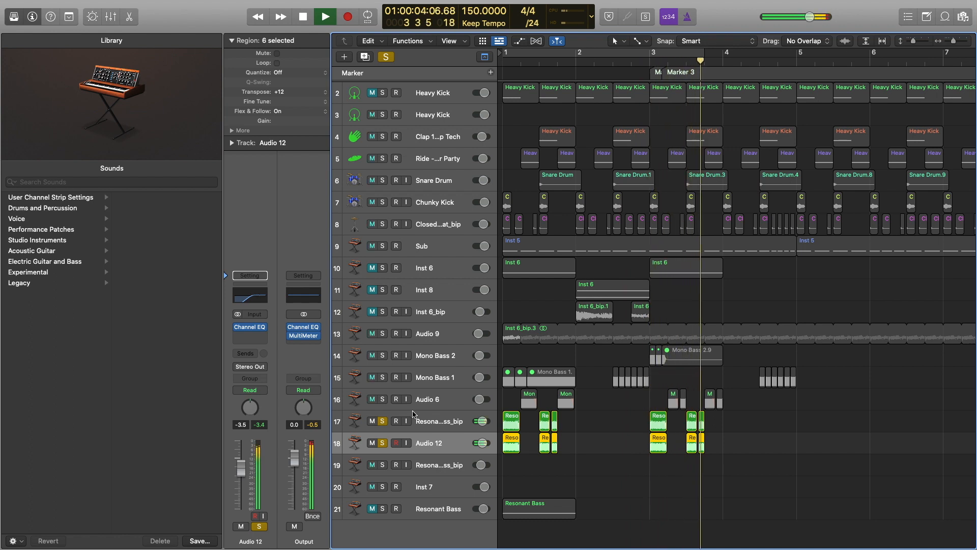
key("space")
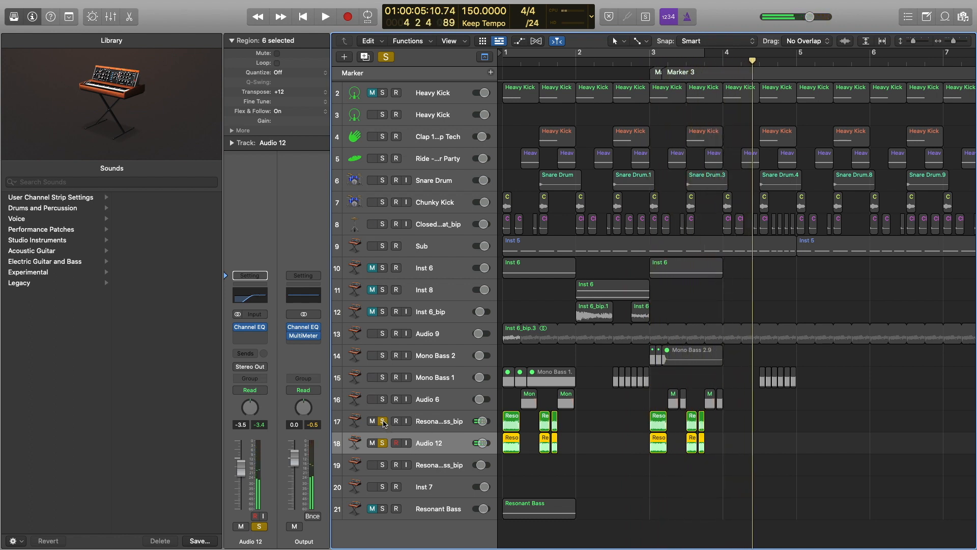
Replay from the start with Audio 12's solo toggled to compare the bass with and without the octave layer.
key("Return")
key("space")
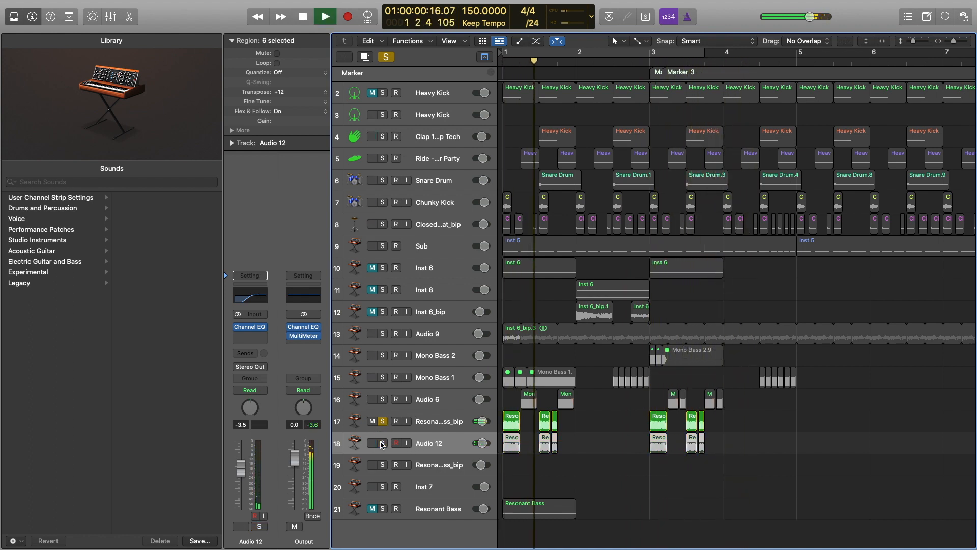
left_click(383, 443)
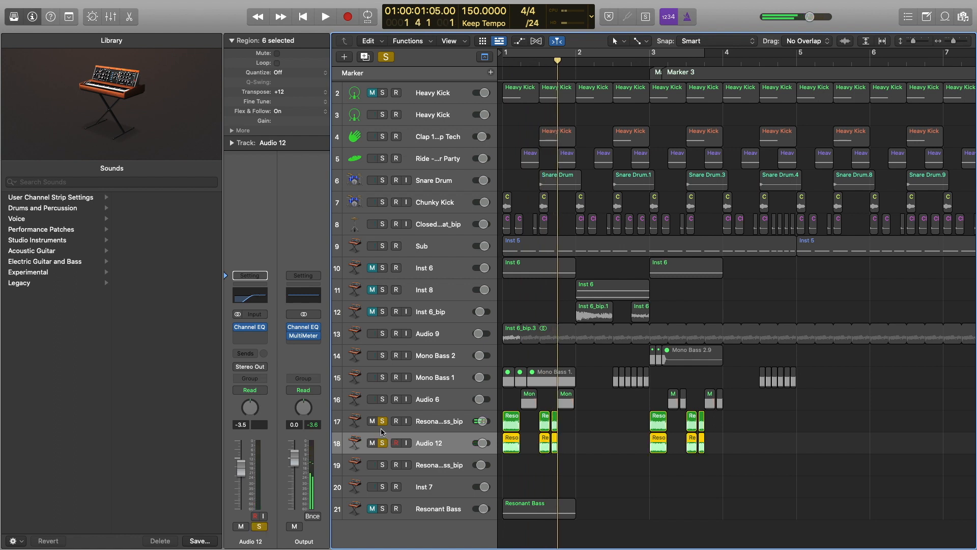
Replay the layered bass from the start, then unsolo Resonant Bass_bip and listen to Audio 12 alone.
key("Return")
key("space")
key("space")
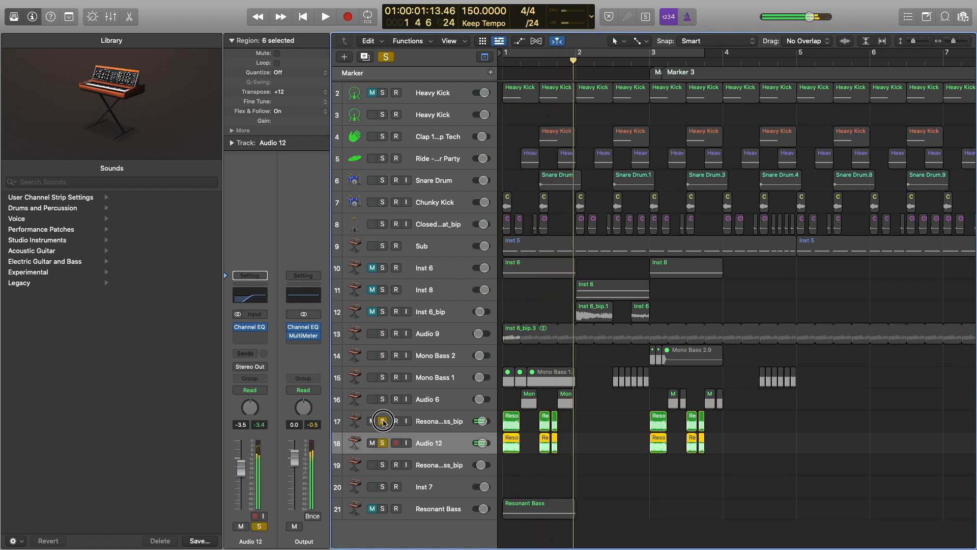
left_click(382, 421)
key("Return")
key("space")
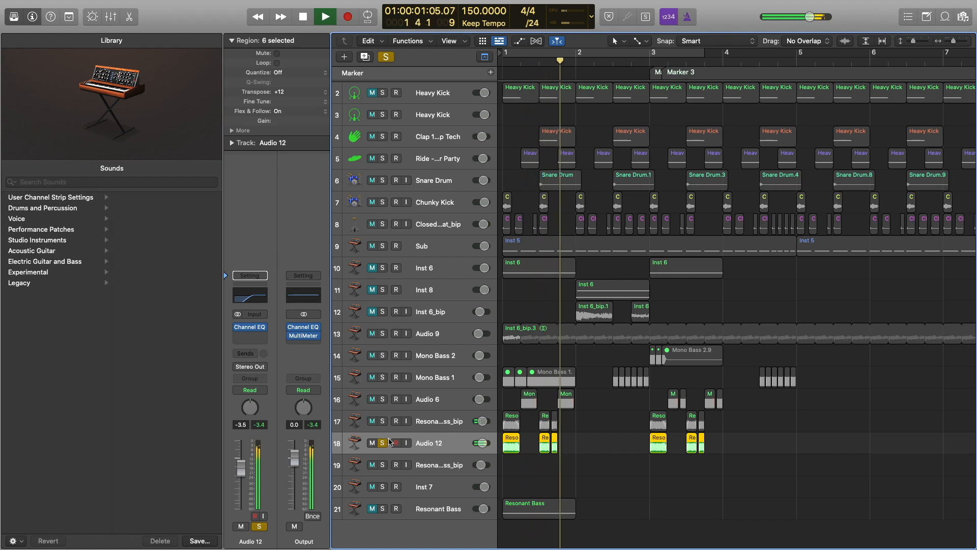
key("space")
scroll(571, 383, "up", 5)
scroll(553, 383, "down", 3)
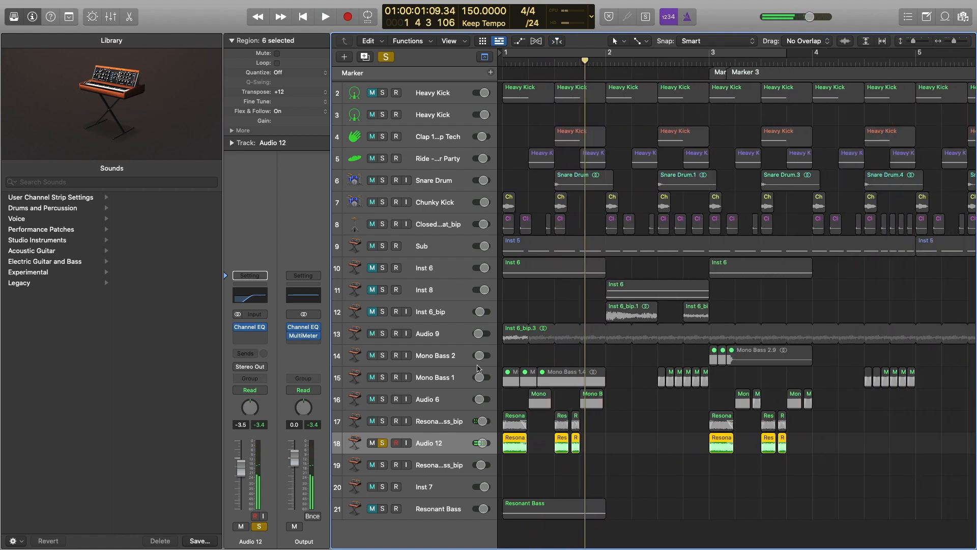
Insert the Ensemble modulation effect on Audio 12 and load its Symphonic 5 Voice preset.
left_click(256, 340)
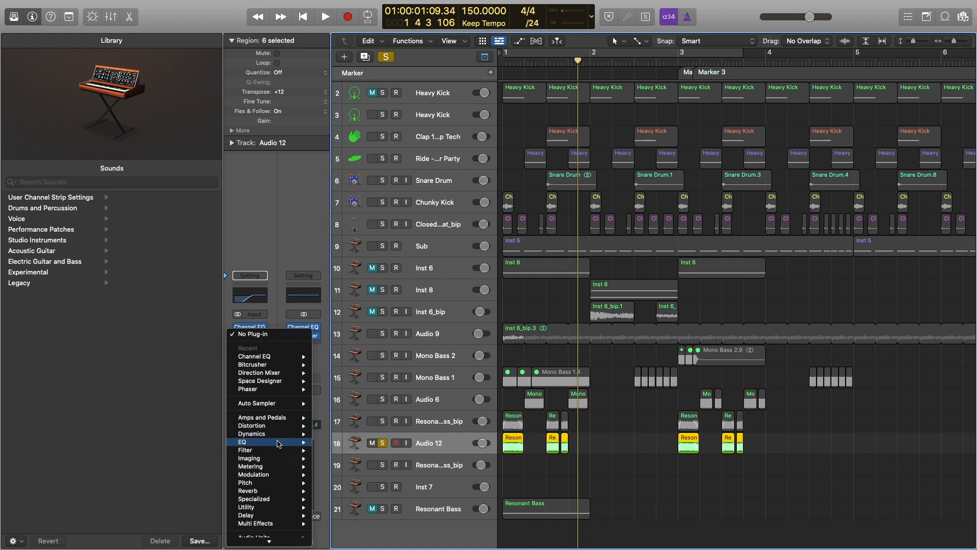
mouse_move(270, 474)
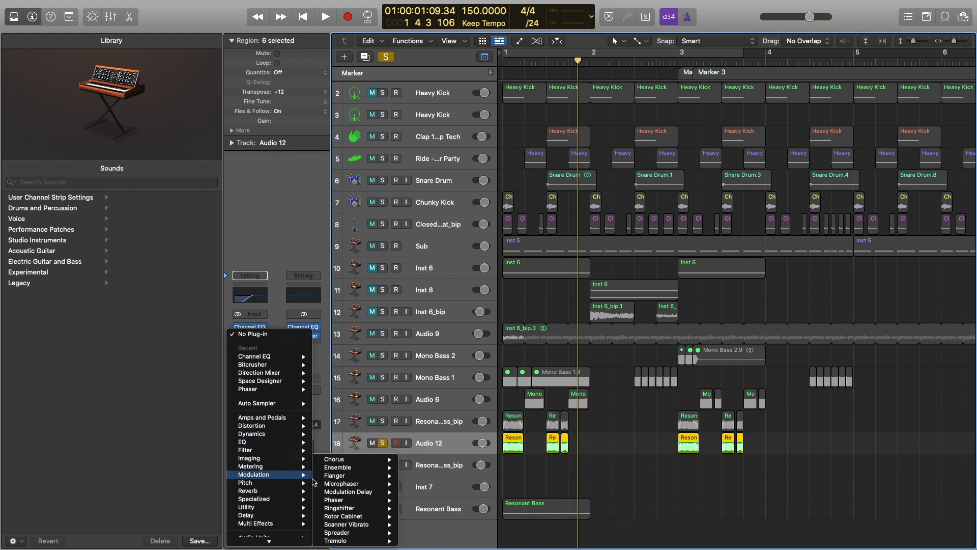
mouse_move(360, 469)
left_click(418, 467)
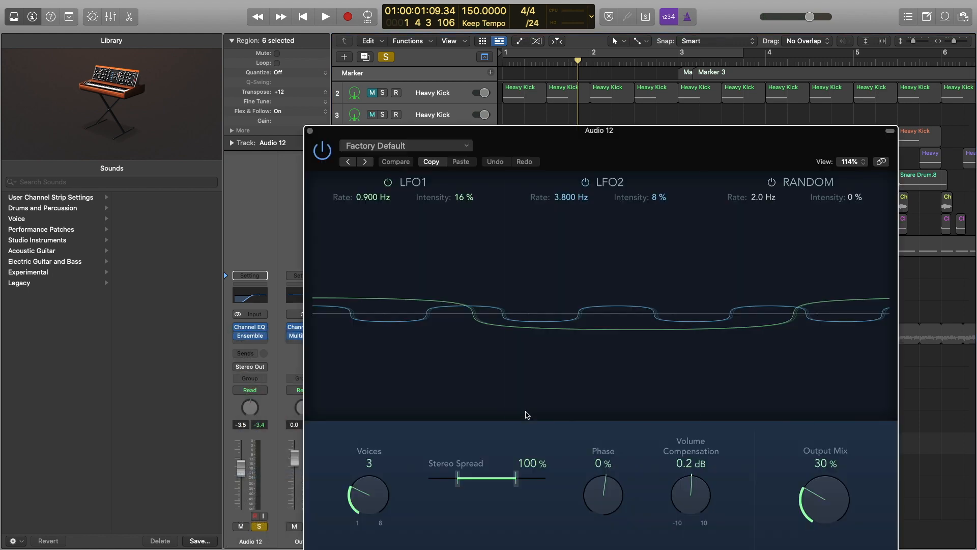
left_click_drag(447, 150, 383, 87)
left_click(383, 87)
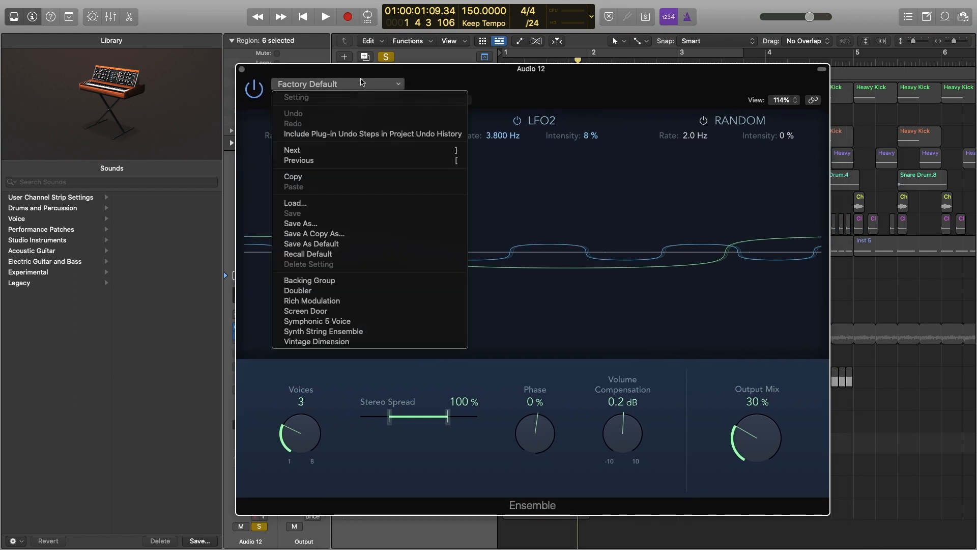
left_click(326, 322)
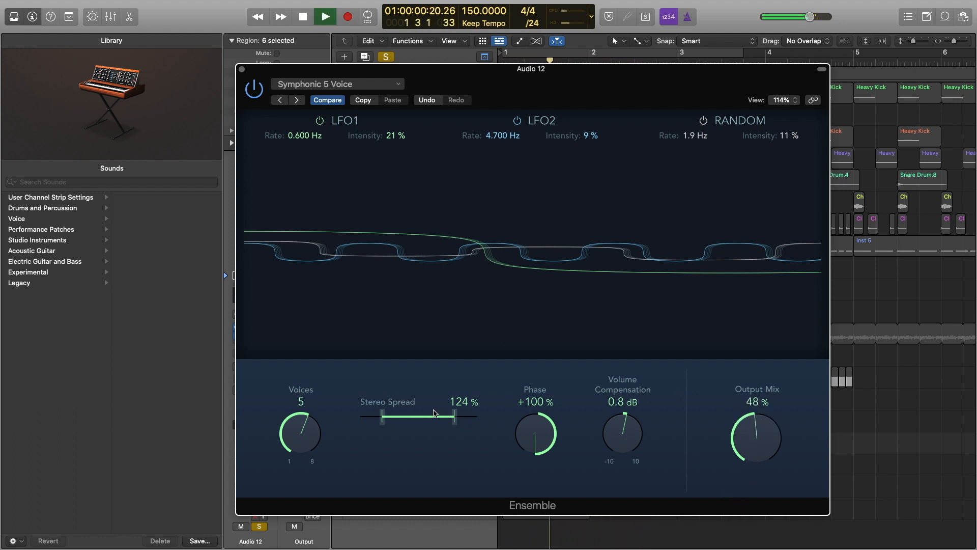
Widen the Ensemble's stereo spread to 200 %, close the plug-in and stop playback.
left_click_drag(434, 413, 493, 405)
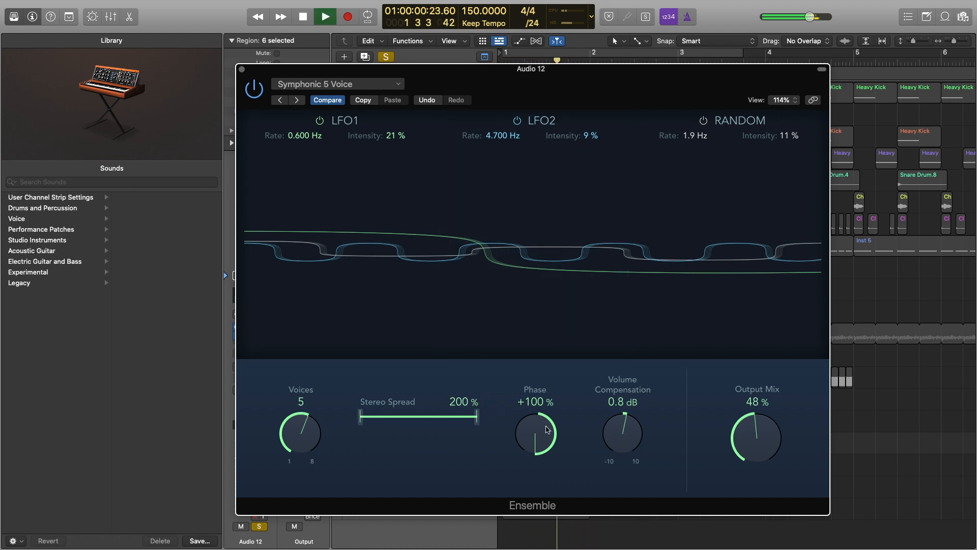
left_click(242, 70)
key("space")
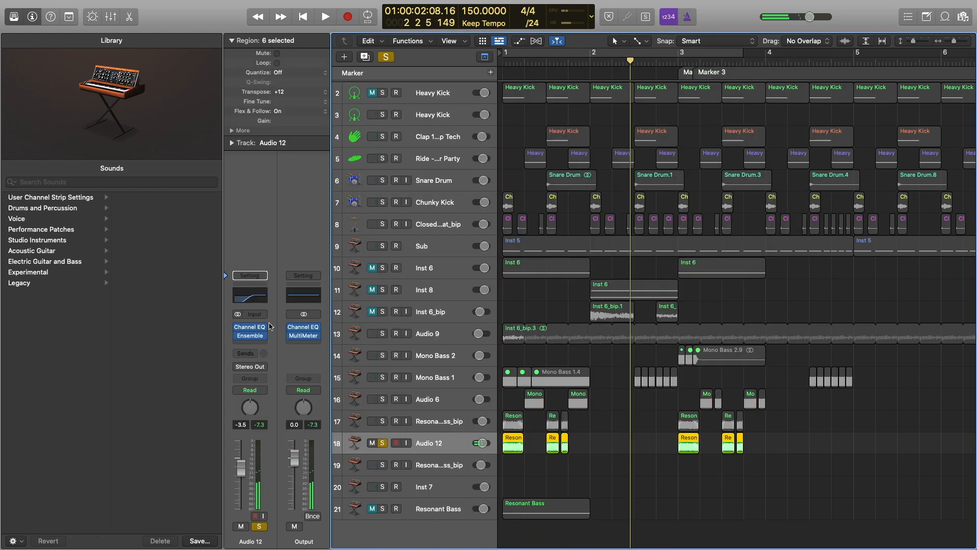
Solo Resonant Bass_bip to play it with Audio 12, then clear all solos and play the full mix.
left_click(382, 421)
key("space")
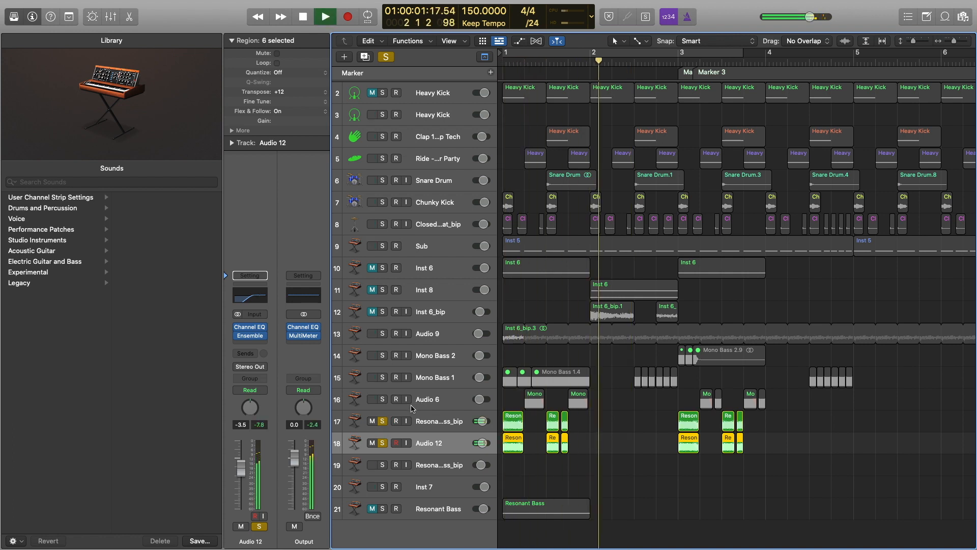
key("space")
left_click(386, 57)
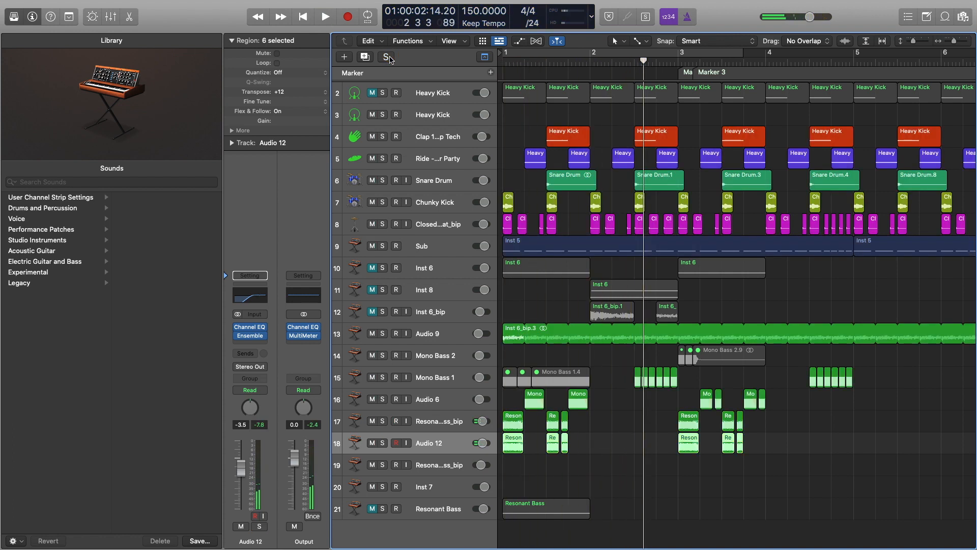
key("space")
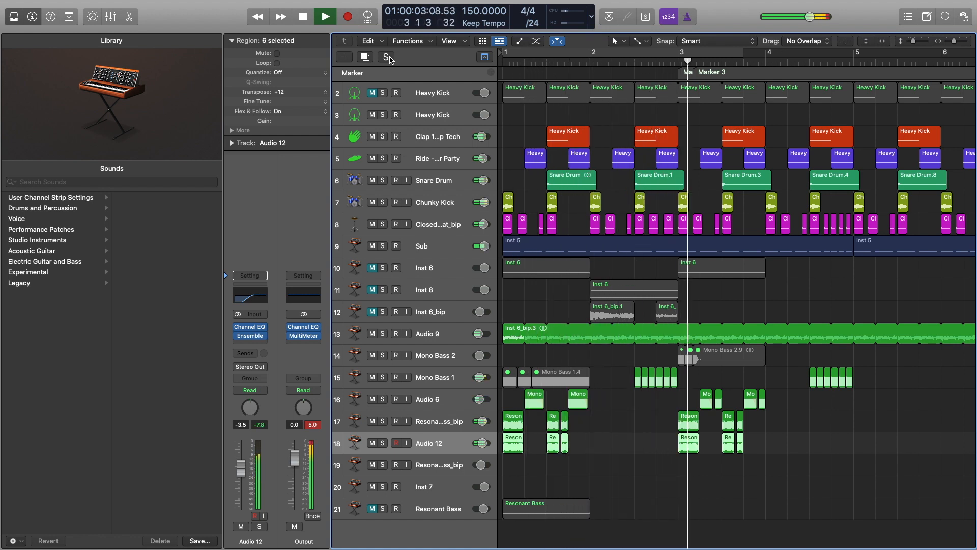
key("space")
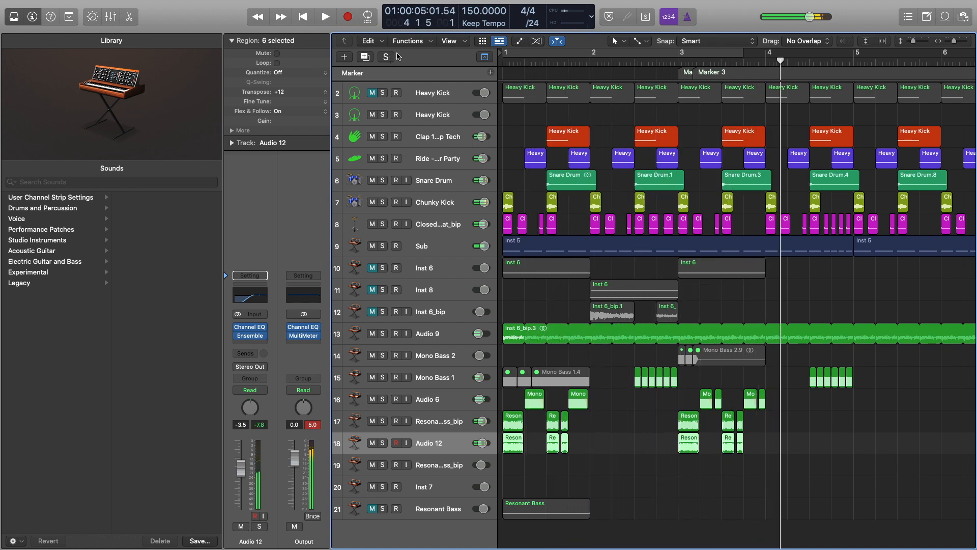
Lower Audio 12's volume to about -3.9 dB and Resonant Bass_bip's to -4.3 dB, then play the full mix from the start.
left_click_drag(481, 448, 481, 449)
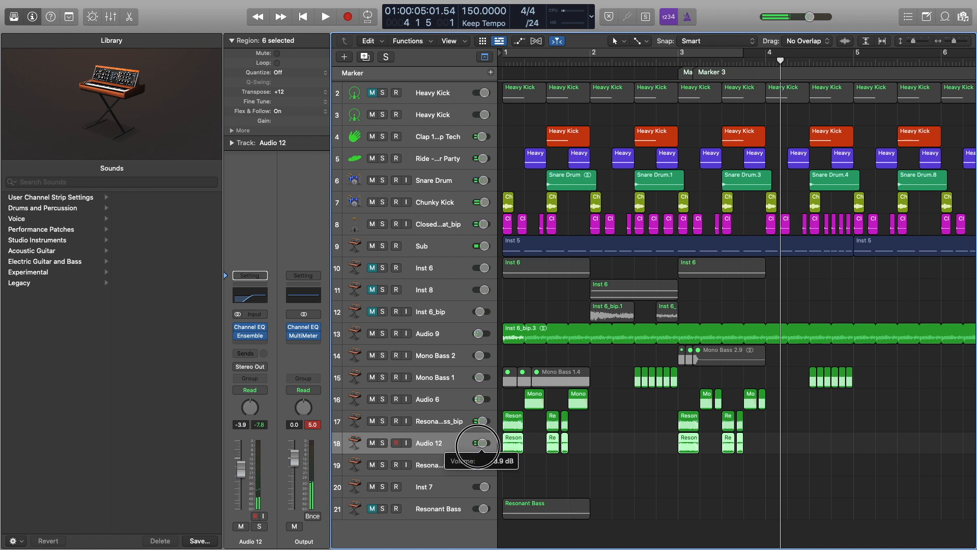
left_click(482, 420)
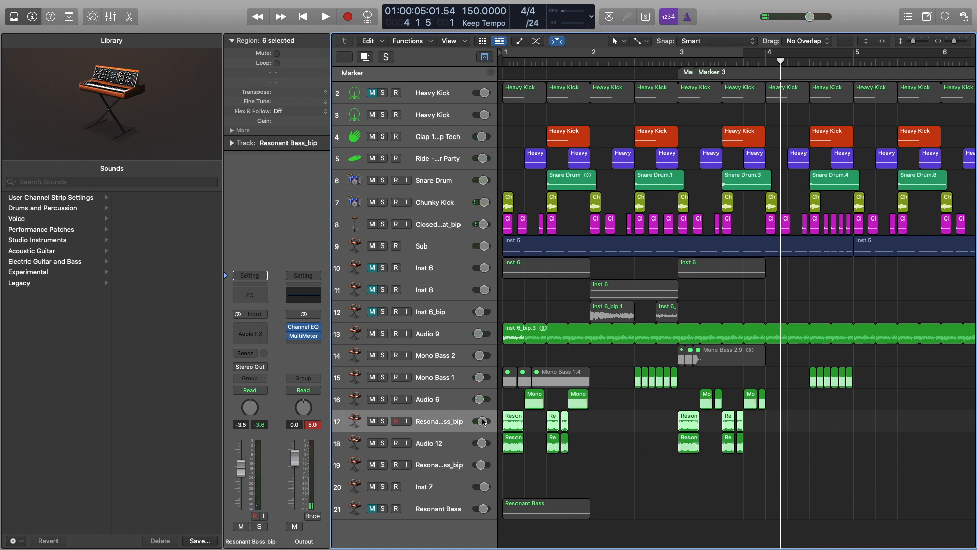
key("Return")
key("space")
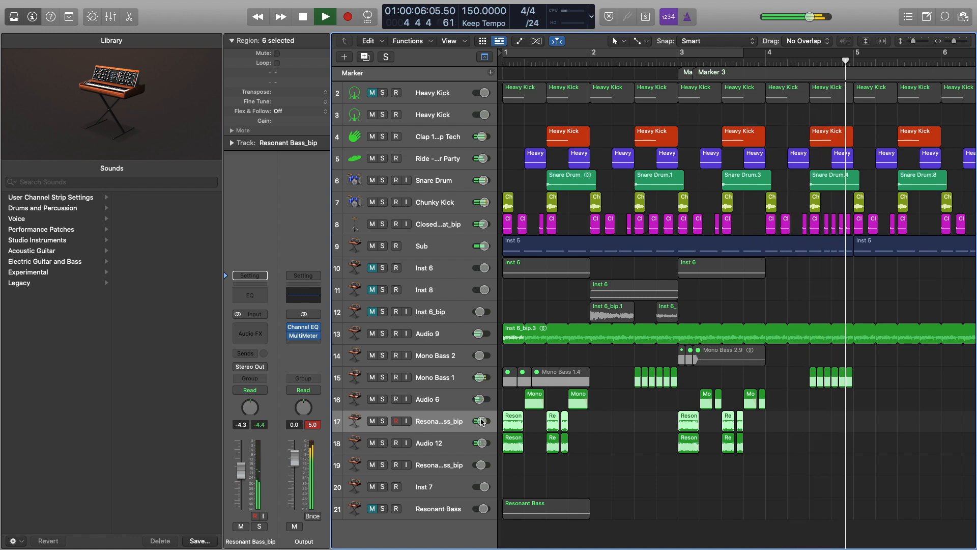
key("space")
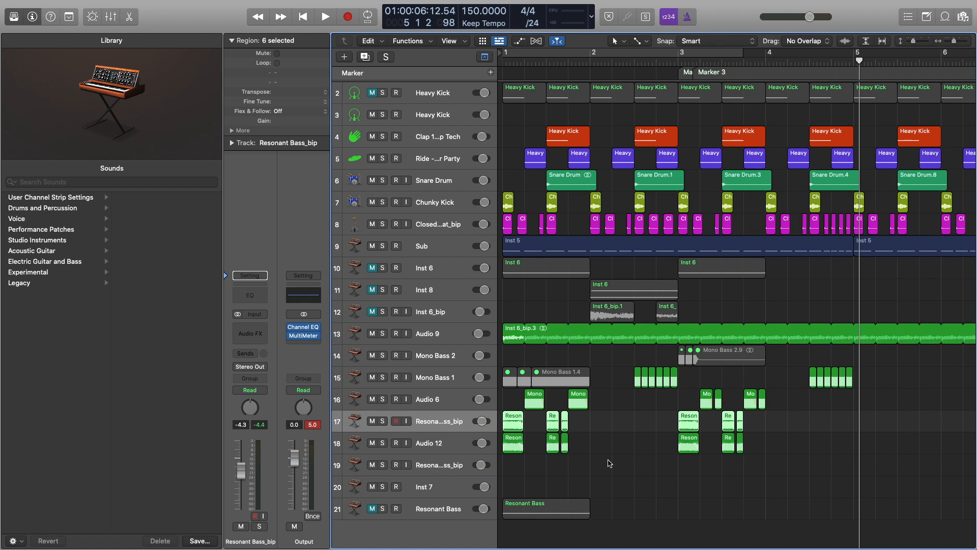
Solo the Inst 6 track and audition its second region from bar 3.
left_click(383, 268)
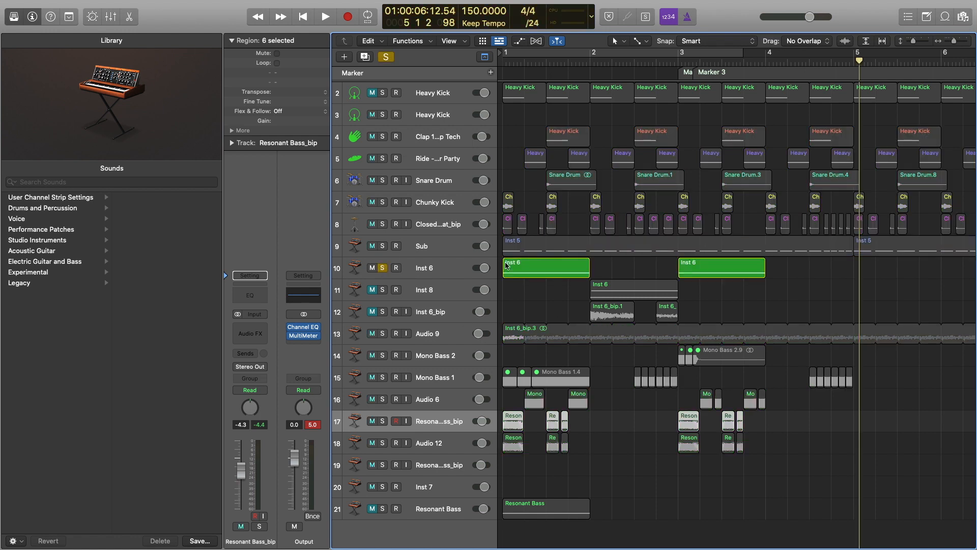
left_click(681, 60)
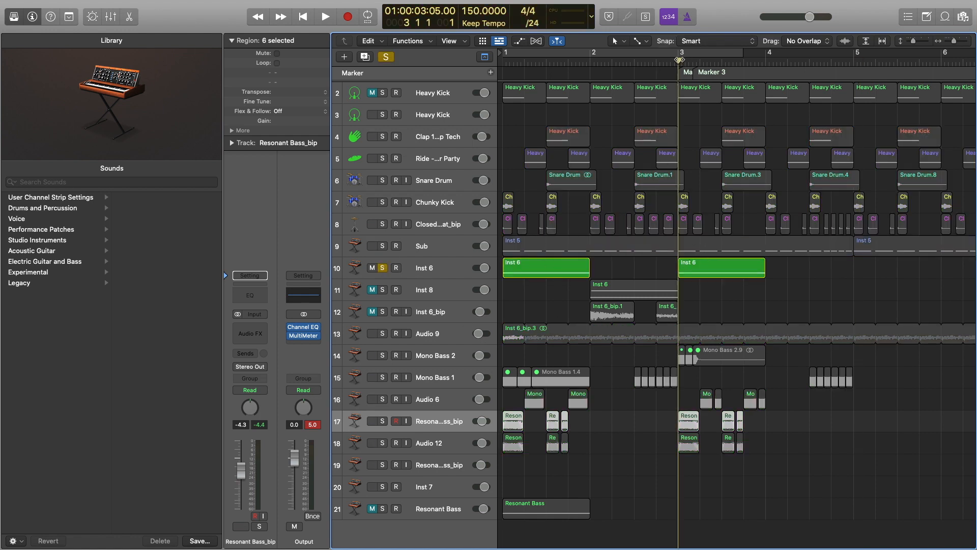
key("space")
left_click(679, 60)
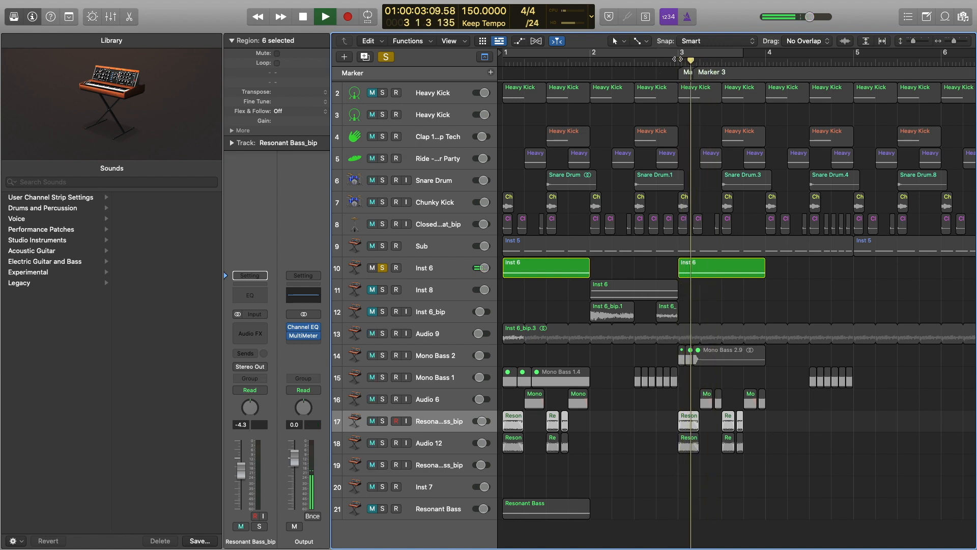
key("space")
left_click(678, 60)
key("space")
key("space")
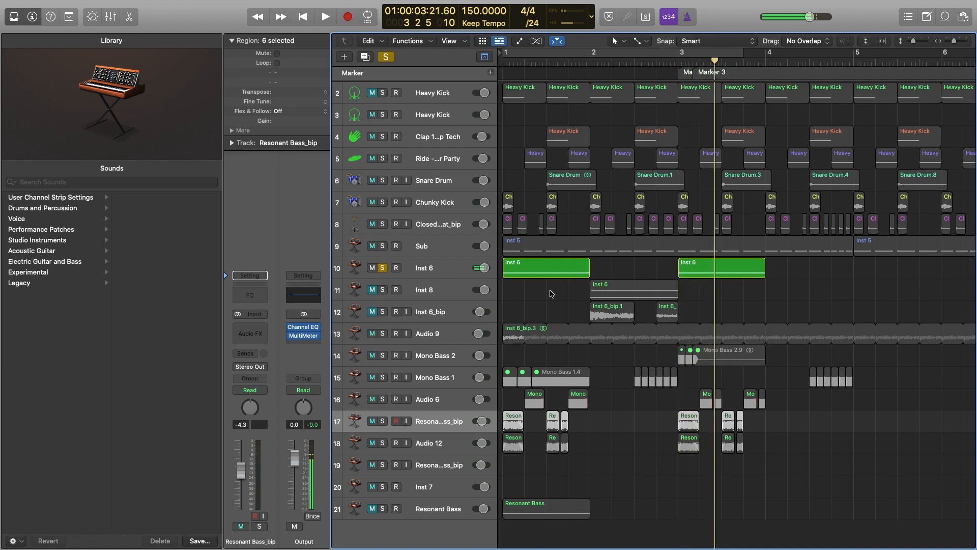
Copy the Inst 6 region from bar 3 to bar 5 on the same track.
key("super+Down")
key("super+Down")
key("super+Down")
key("super+Down")
scroll(655, 278, "up", 2)
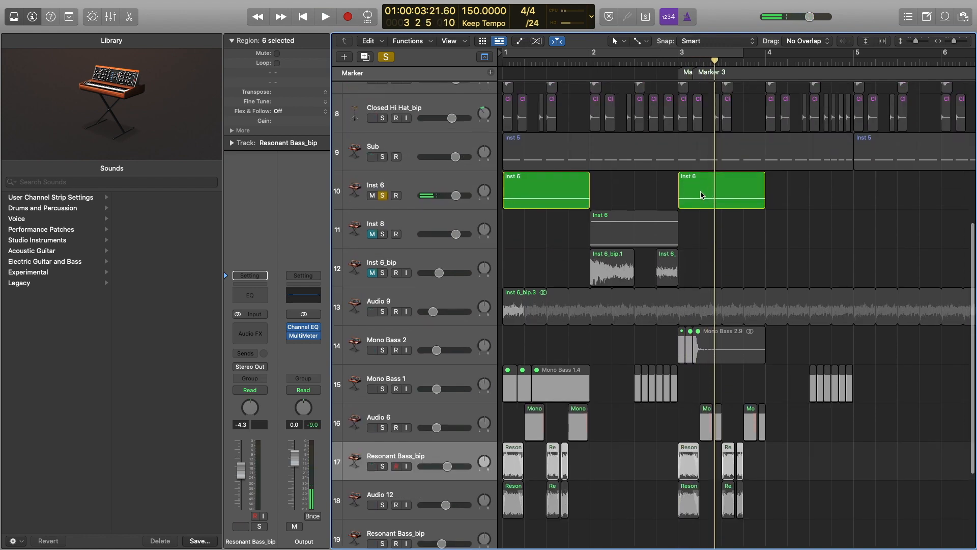
scroll(701, 195, "right", 3)
left_click_drag(670, 191, 843, 195)
left_click(562, 181)
scroll(783, 201, "right", 3)
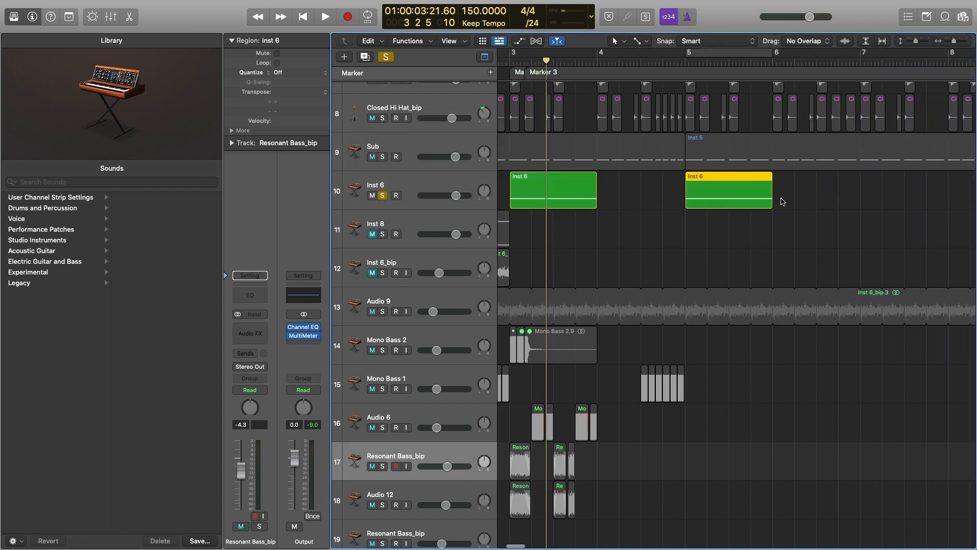
scroll(666, 187, "right", 2)
Audition the note of the copied Inst 6 region in the Piano Roll, move the playhead to bar 5 and close the editor.
double_click(665, 187)
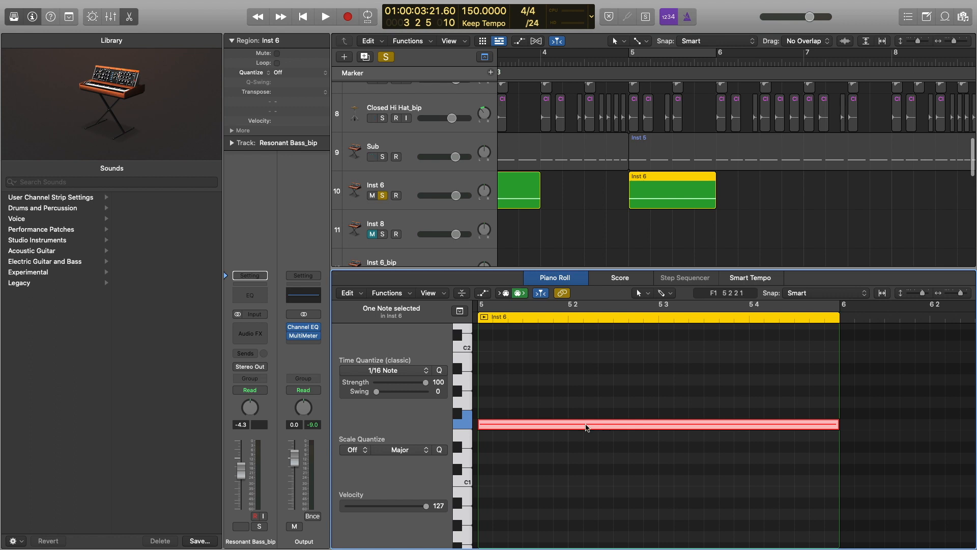
left_click(585, 427)
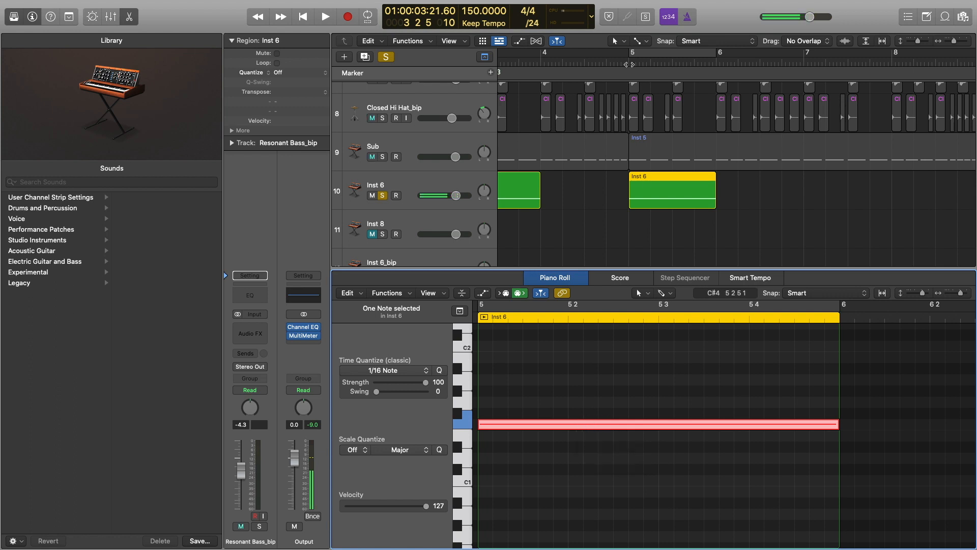
left_click(626, 60)
key("e")
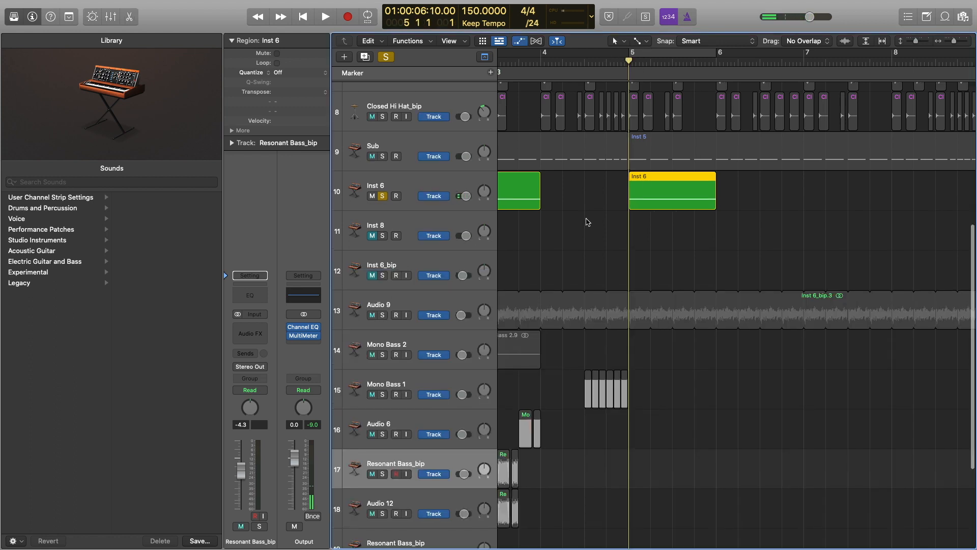
Show track automation and reshape Inst 6's Mix curve from bar 5, starting at 64 % and rising through the 52 % point to 84 % at beat 3.
key("a")
key("super+Right")
key("super+Right")
key("super+Right")
key("super+Right")
key("super+Right")
key("super+Right")
key("super+Right")
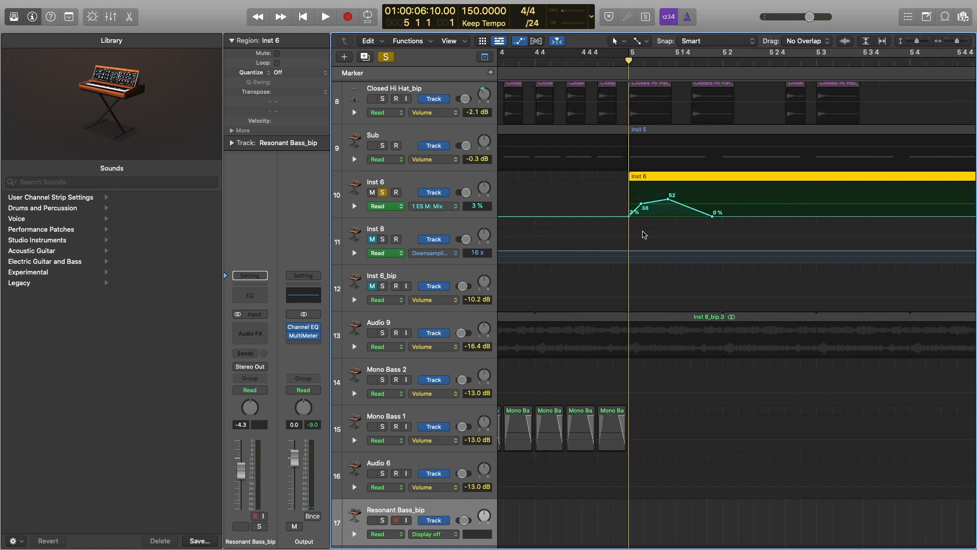
scroll(643, 232, "right", 3)
scroll(638, 231, "up", 1)
scroll(638, 231, "up", 1)
scroll(639, 231, "left", 3)
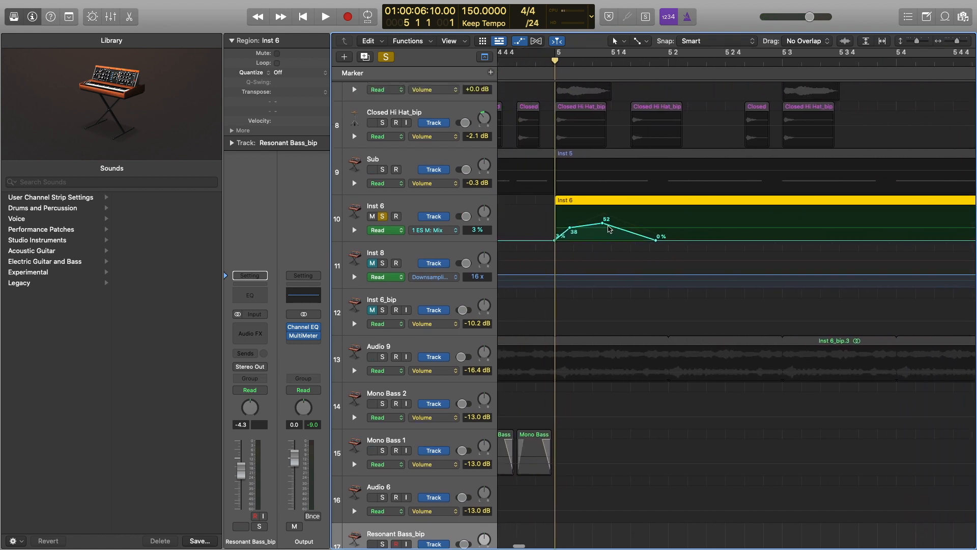
left_click_drag(603, 224, 642, 224)
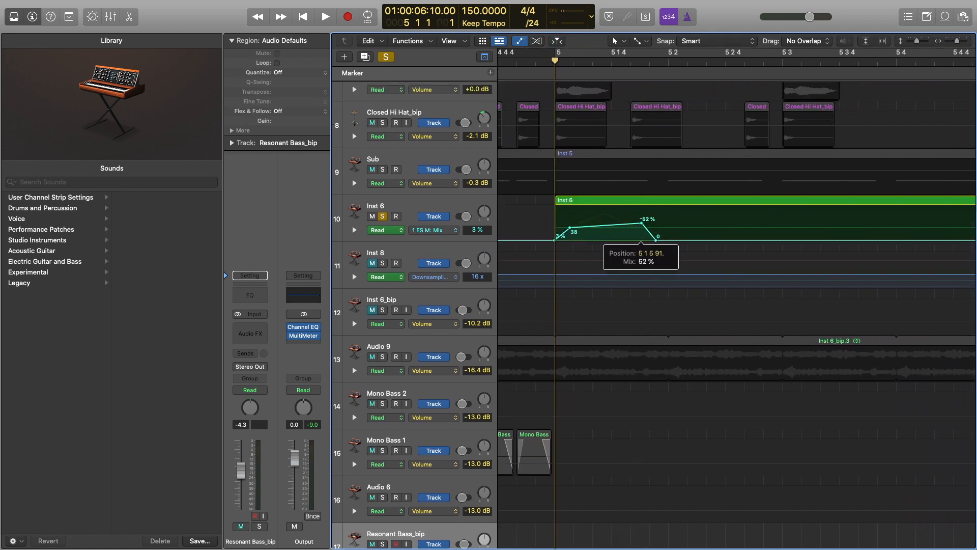
left_click_drag(555, 240, 556, 220)
left_click_drag(656, 241, 781, 211)
left_click_drag(641, 222, 699, 223)
Play the soloed Inst 6 region from bar 5 to hear the reshaped Mix automation.
key("space")
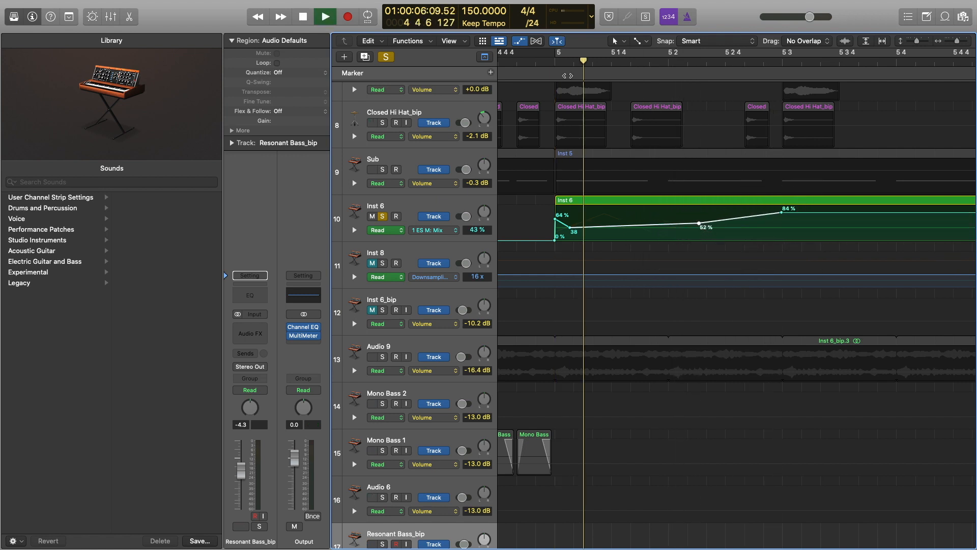
key("space")
left_click(555, 62)
key("space")
key("space")
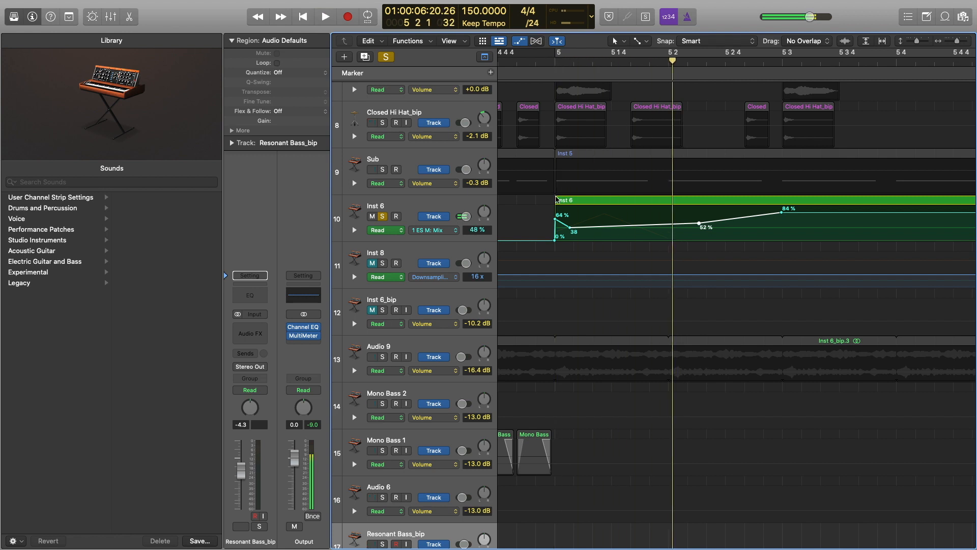
Try a higher starting Mix value for Inst 6 at bar 5, audition it, and set that point to 63 %.
left_click_drag(556, 220, 555, 209)
key("space")
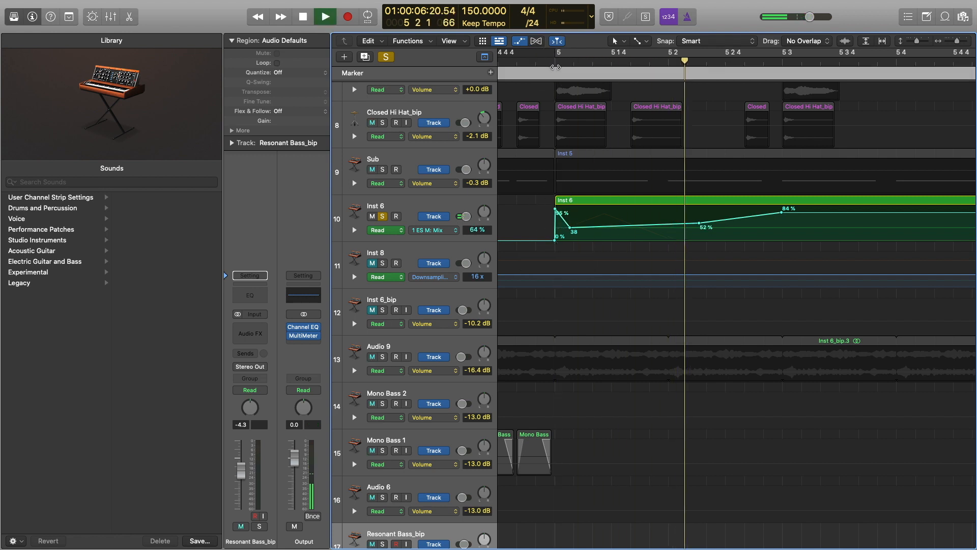
left_click(555, 66)
left_click(554, 67)
key("space")
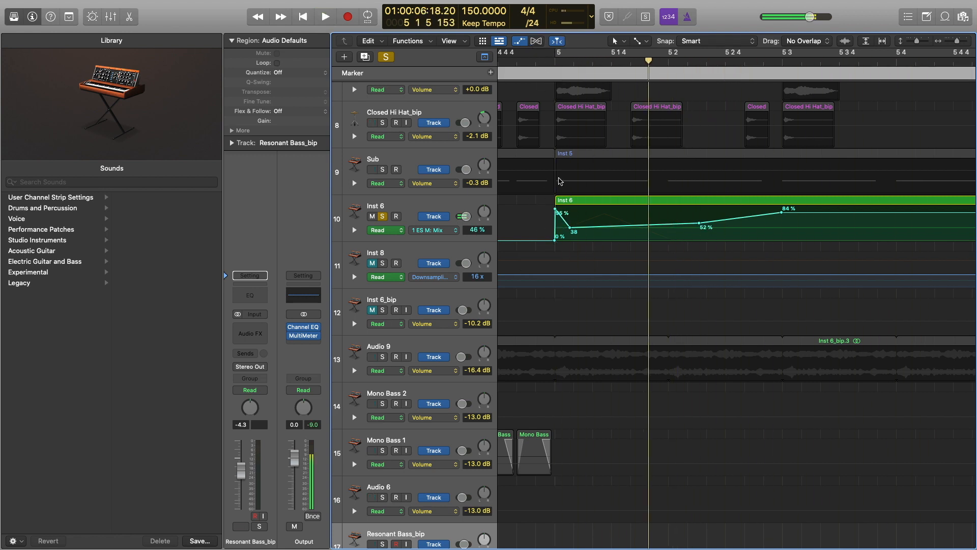
left_click_drag(557, 212, 555, 220)
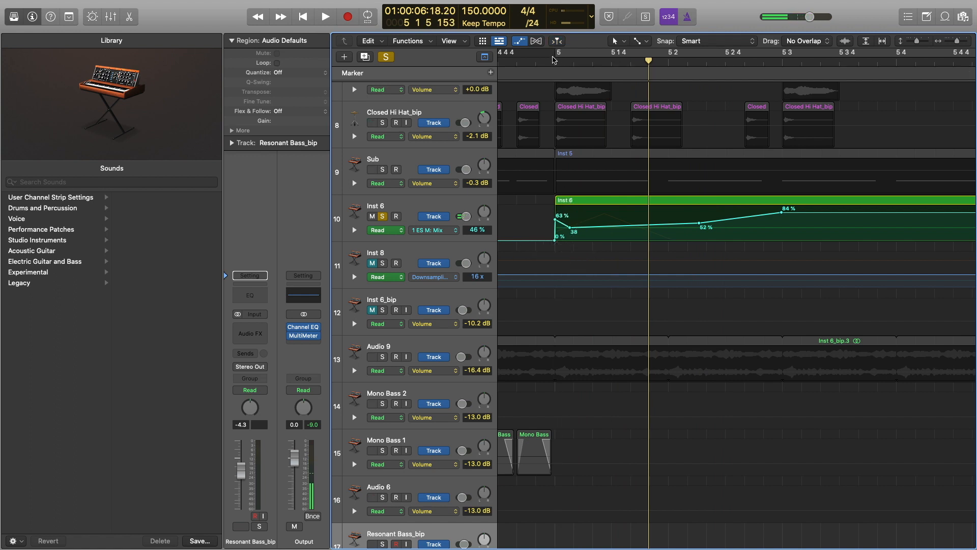
Switch Inst 6's automation to ES M Cutoff and shape it from 84.251 % at bar 5 through 42.519 % before beat 2 to 83.464 % near beat 3.
left_click(555, 60)
key("space")
left_click(447, 230)
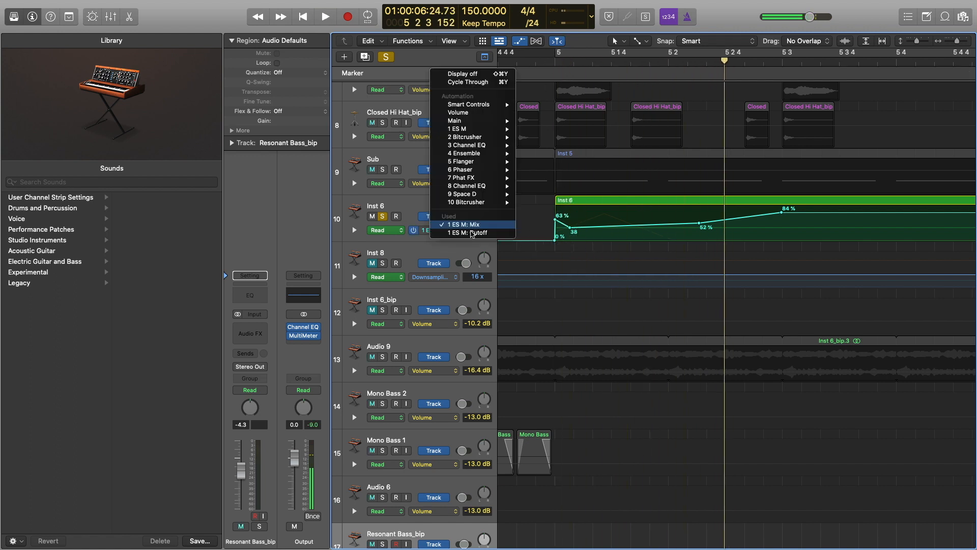
left_click(459, 228)
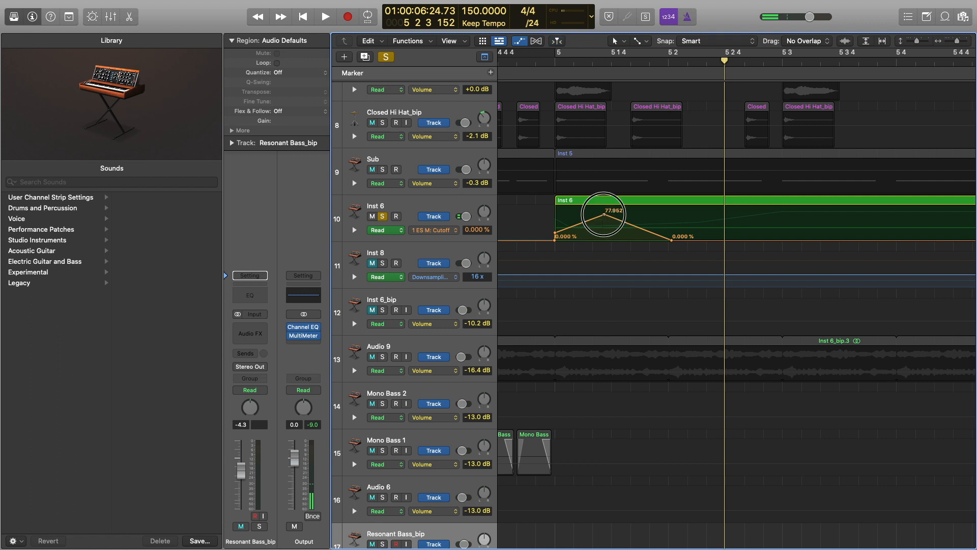
left_click_drag(605, 214, 616, 226)
left_click_drag(555, 233, 556, 211)
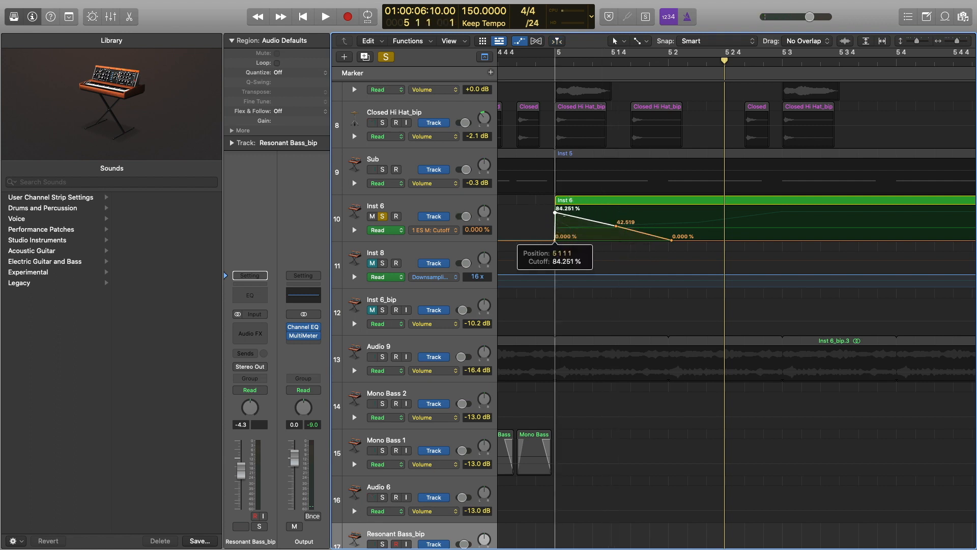
left_click_drag(672, 239, 775, 212)
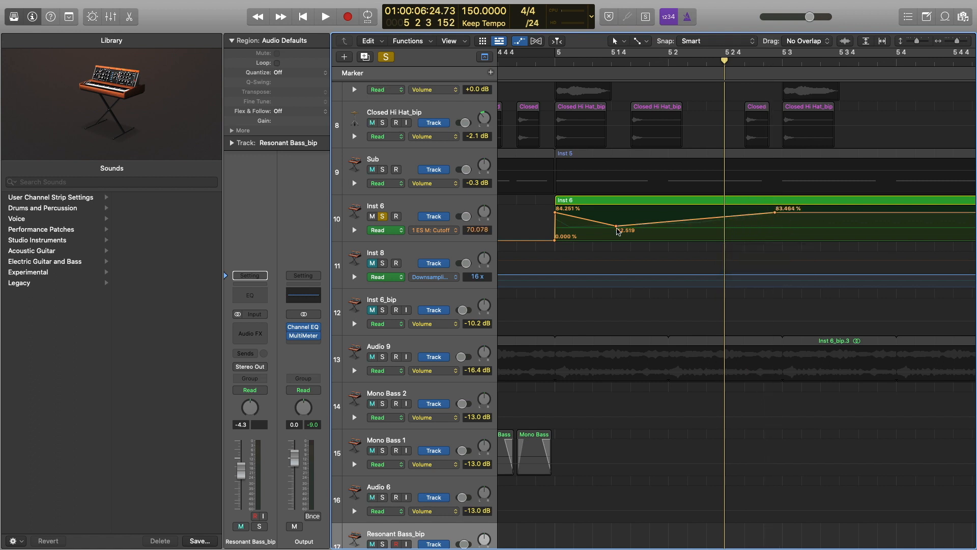
left_click_drag(617, 227, 667, 226)
Play the soloed Inst 6 region from bar 5 to hear the reshaped Cutoff automation.
key("space")
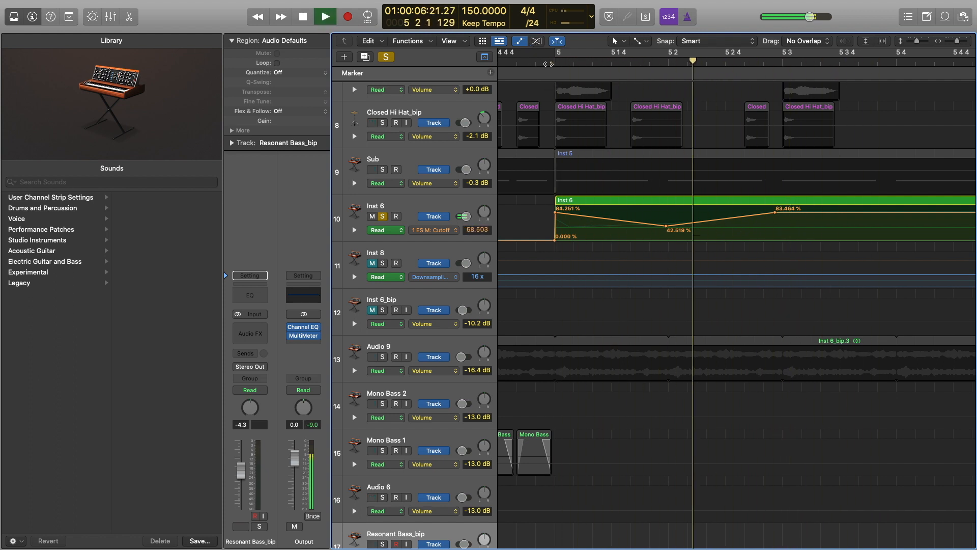
key("space")
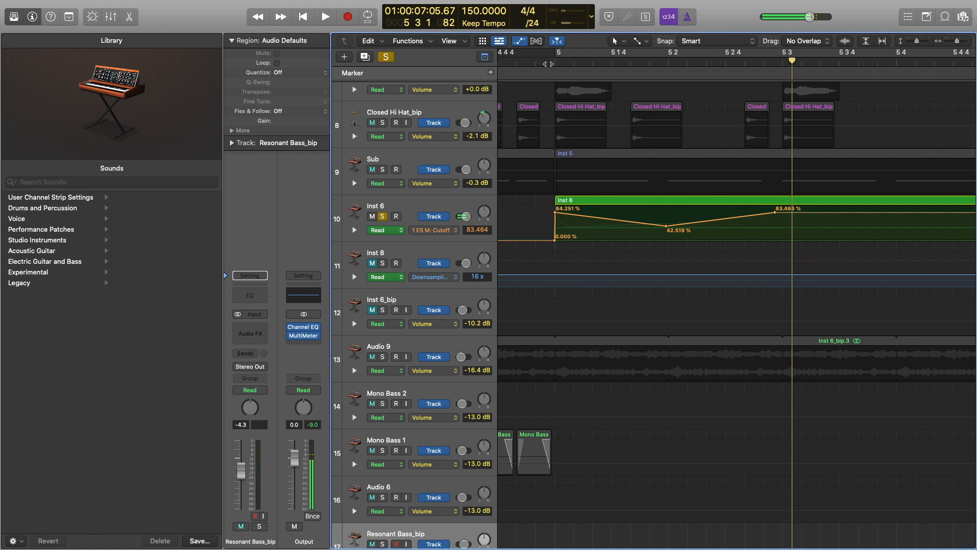
key("space")
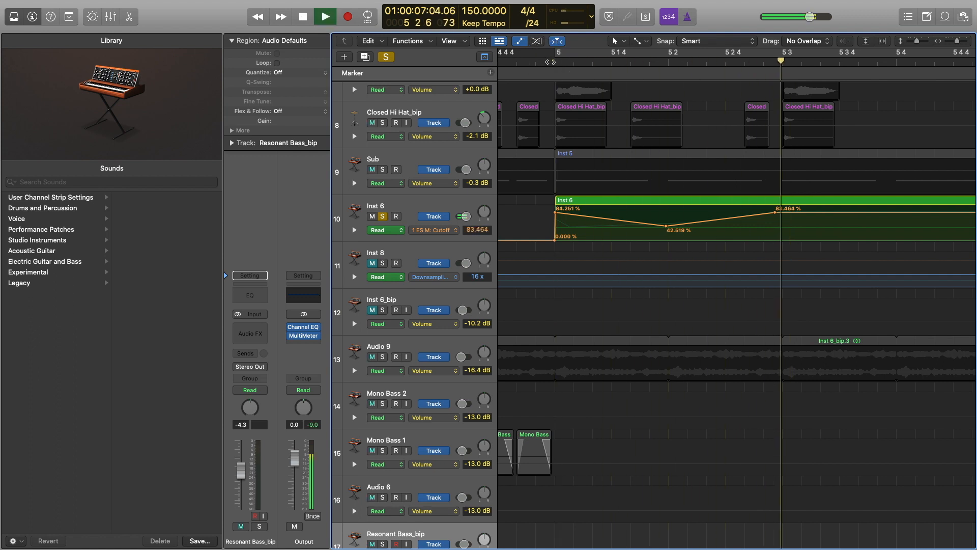
key("space")
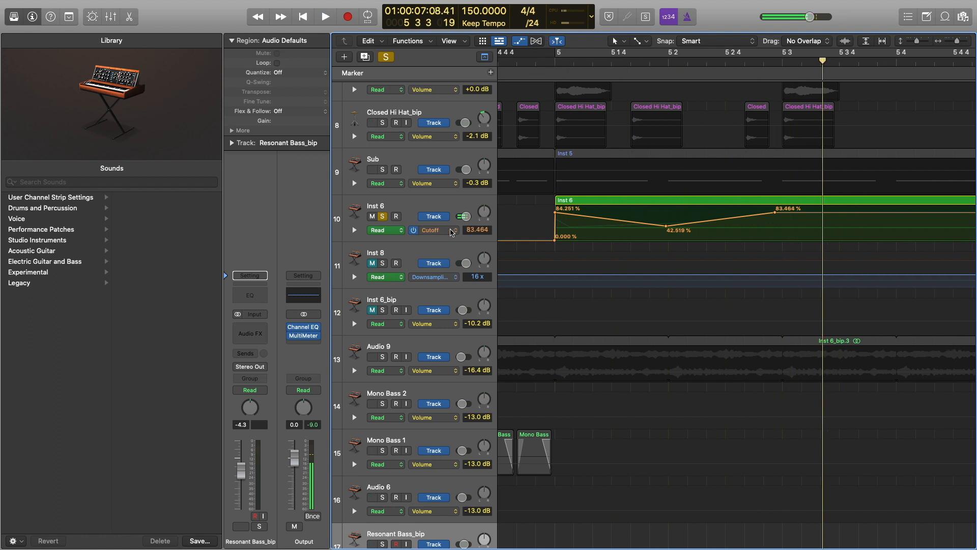
Automate Inst 6's Phaser Output Mix with points at +12 % on bar 5, +46 % before beat 2 and +28 % just after beat 3.
left_click(451, 231)
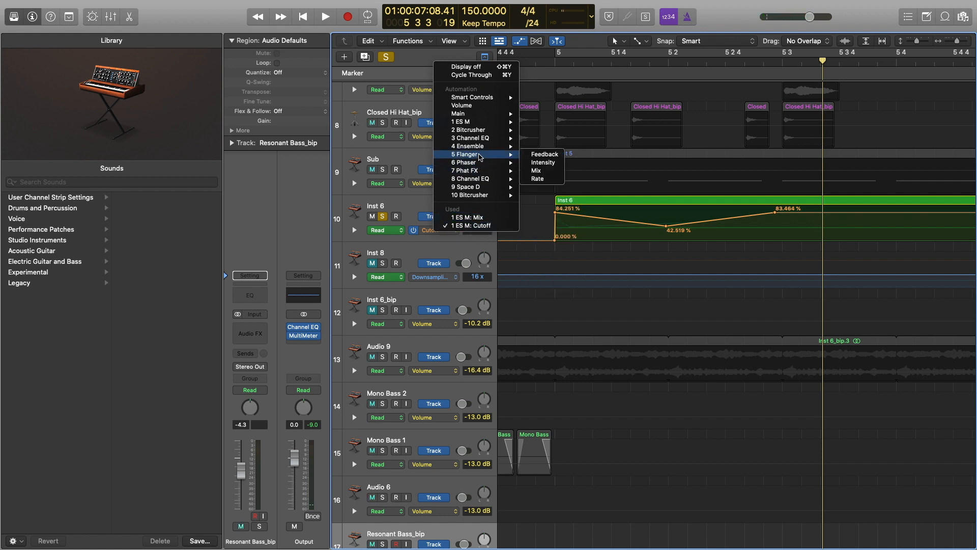
mouse_move(487, 171)
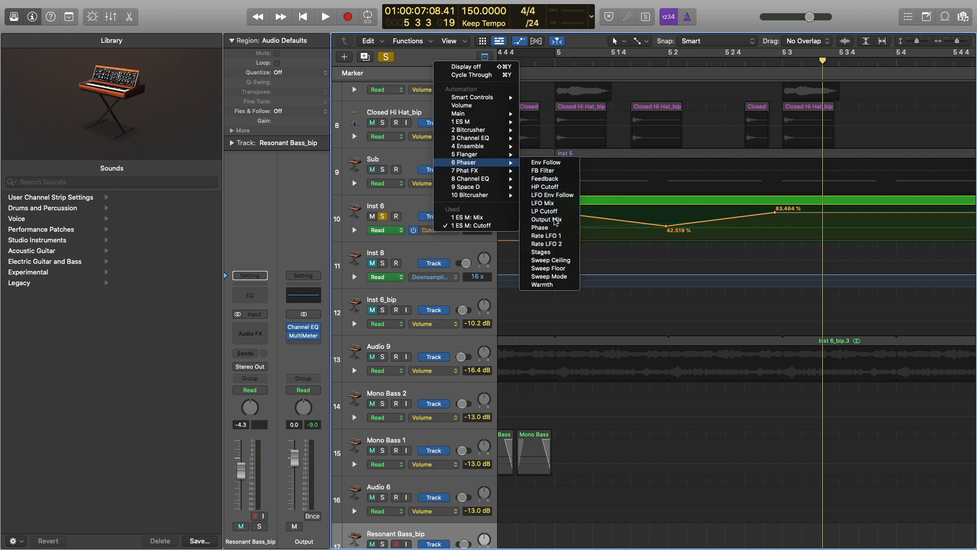
left_click(547, 220)
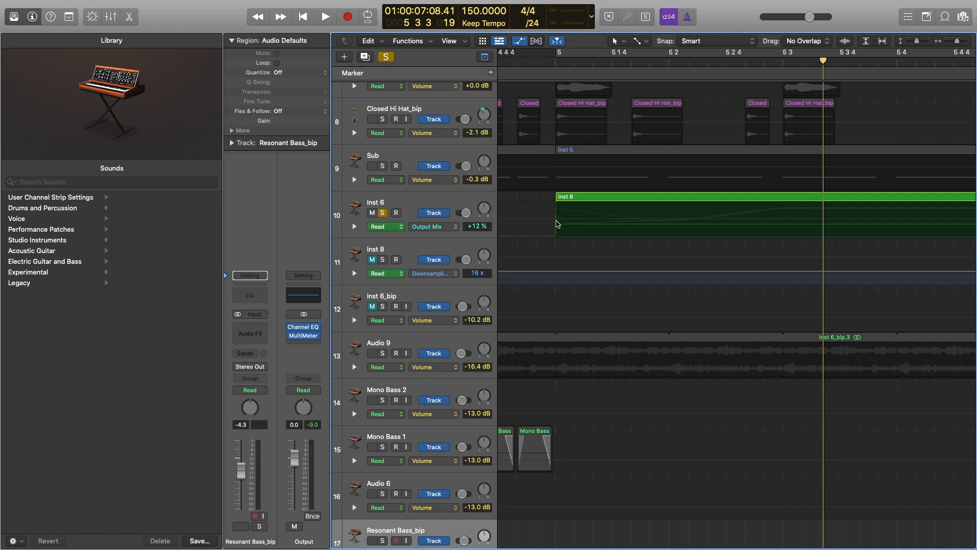
left_click(557, 220)
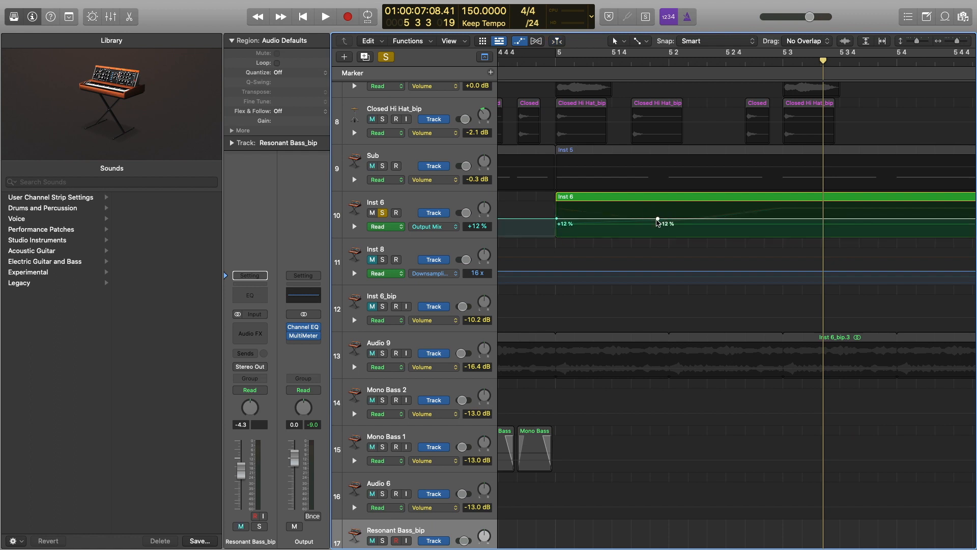
left_click_drag(657, 220, 659, 213)
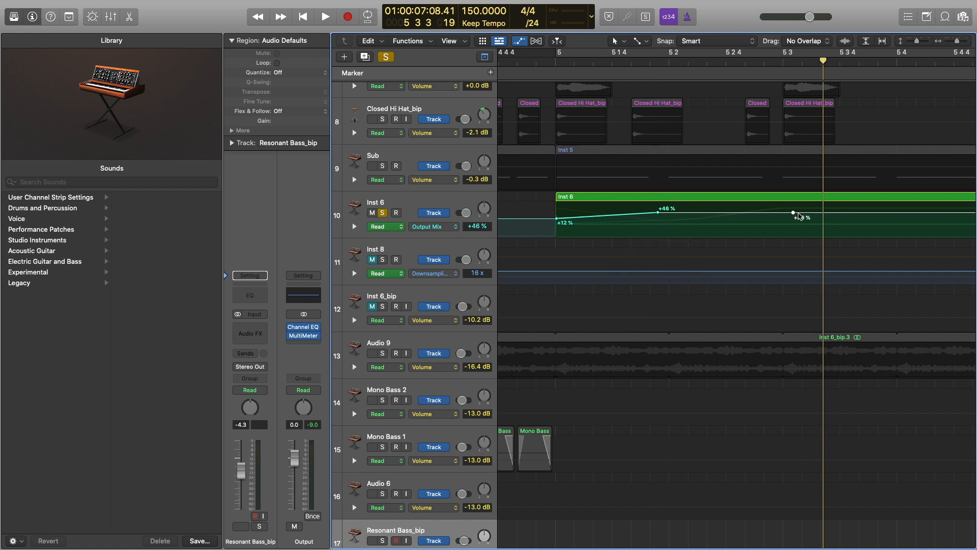
left_click_drag(794, 213, 793, 217)
Enlarge the track heights and lower Inst 6's last Output Mix point, just after beat 3, to +12 %.
key("super+Down")
key("super+Down")
key("super+Down")
key("super+Down")
key("super+Down")
key("super+Down")
key("super+Down")
key("super+Down")
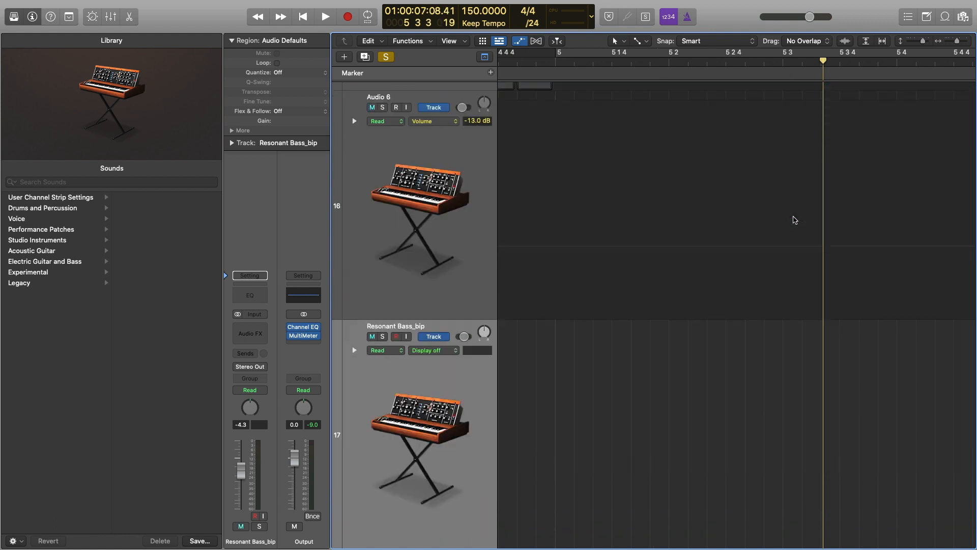
scroll(794, 217, "up", 10)
scroll(795, 219, "up", 20)
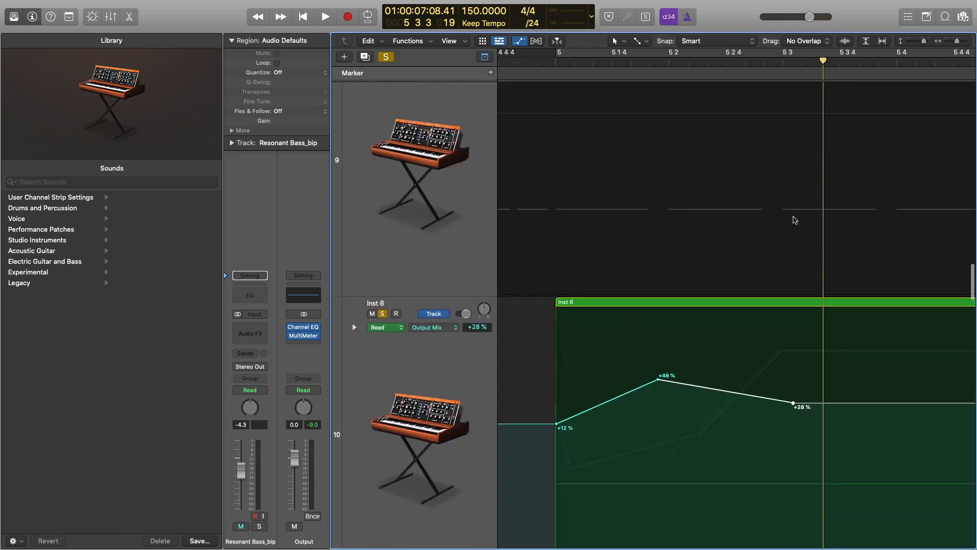
left_click_drag(793, 175, 793, 193)
Audition Inst 6 repeatedly from bar 5 to judge the Phaser Output Mix automation.
double_click(555, 62)
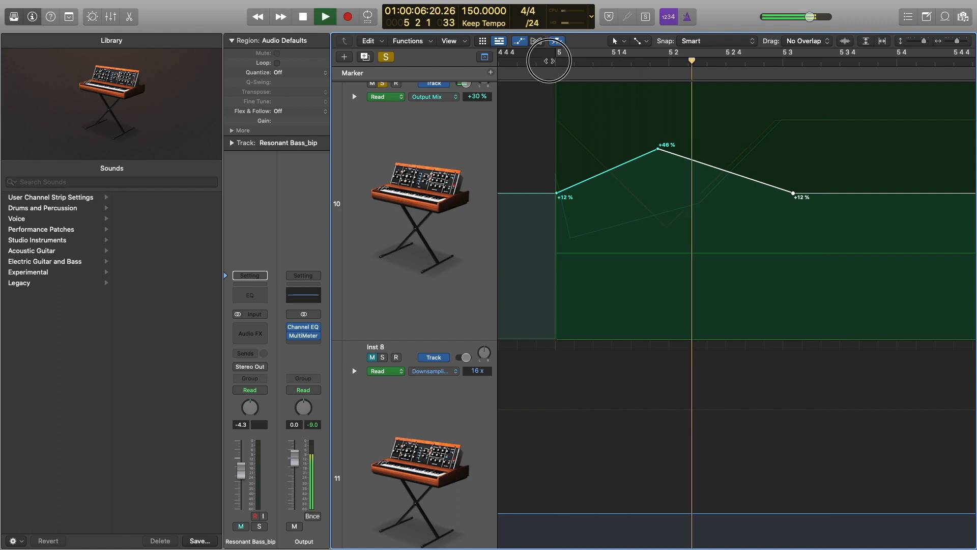
left_click(555, 61)
left_click(554, 62)
left_click(554, 58)
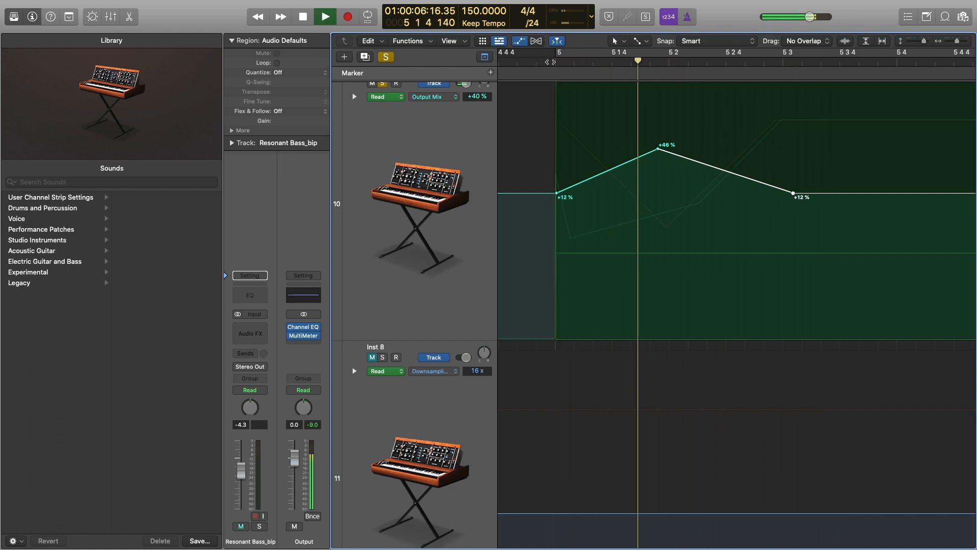
left_click(552, 57)
key("space")
Lower the Output Mix peak before beat 2 to +30 % and audition the change from bar 5.
left_click_drag(660, 151, 658, 169)
double_click(558, 61)
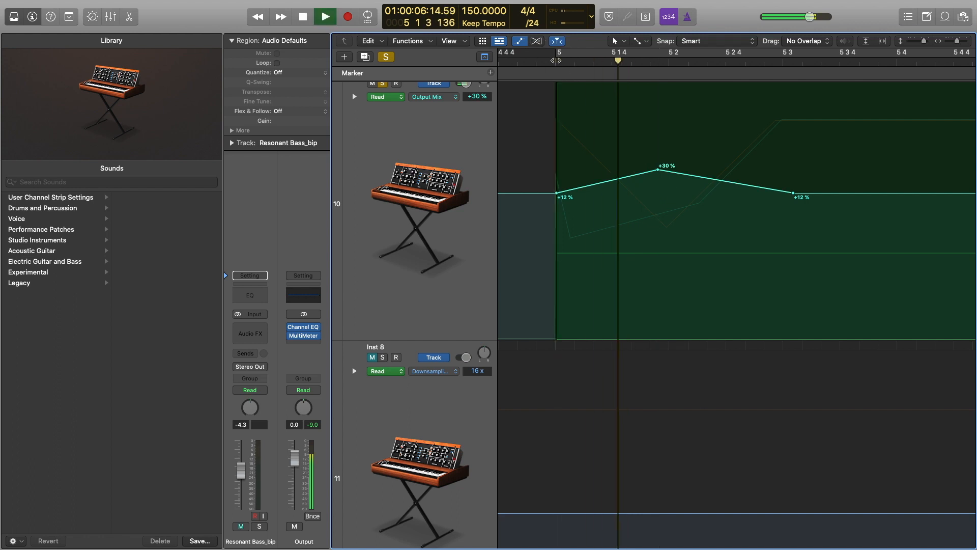
key("space")
Automate Inst 6's Flanger Mix with points at 14 % on bar 5, 29 % before beat 2 and 15 % just after beat 3.
scroll(434, 219, "up", 2)
scroll(434, 219, "up", 2)
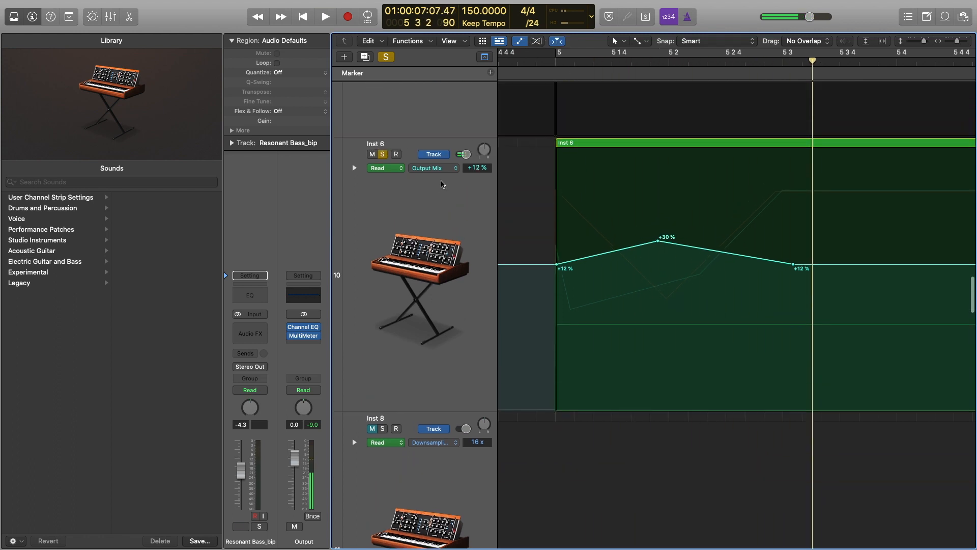
left_click(441, 169)
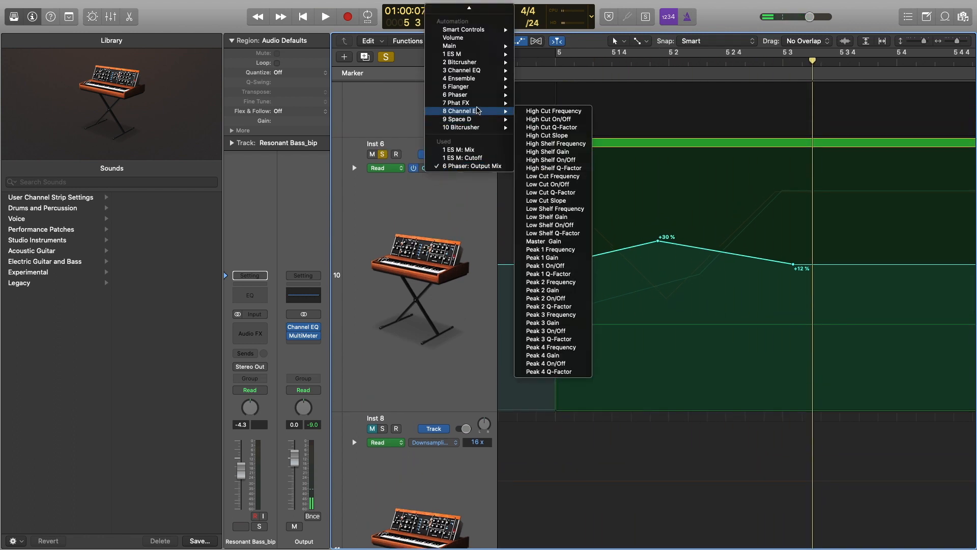
mouse_move(468, 123)
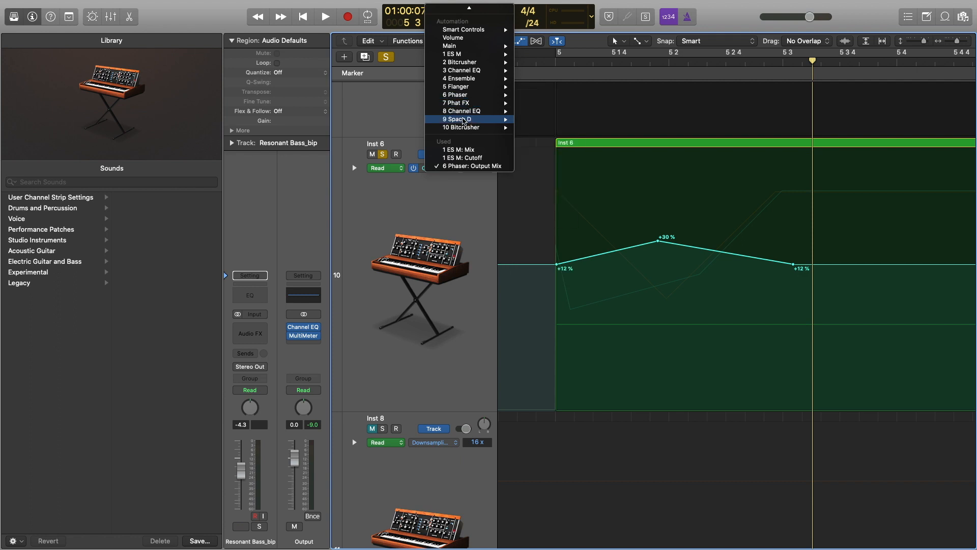
mouse_move(474, 91)
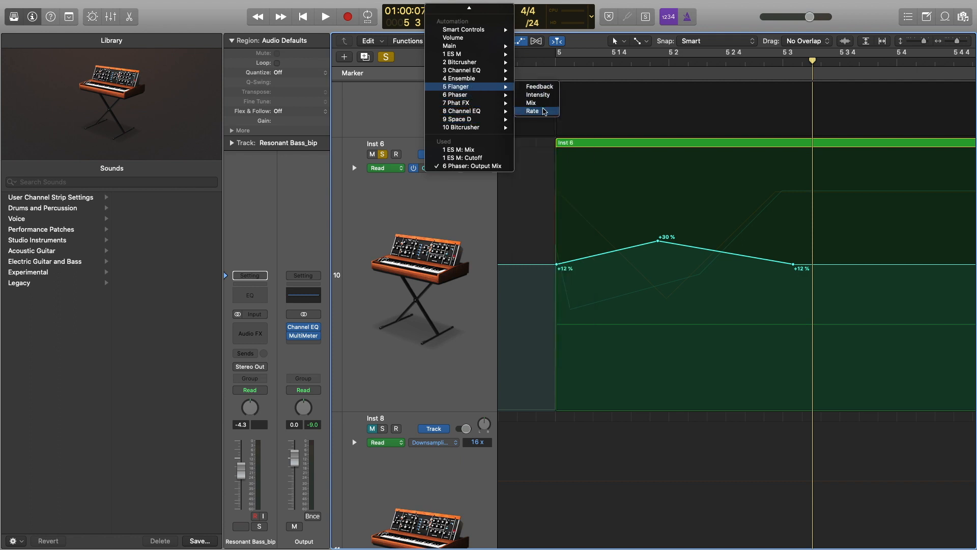
left_click(543, 105)
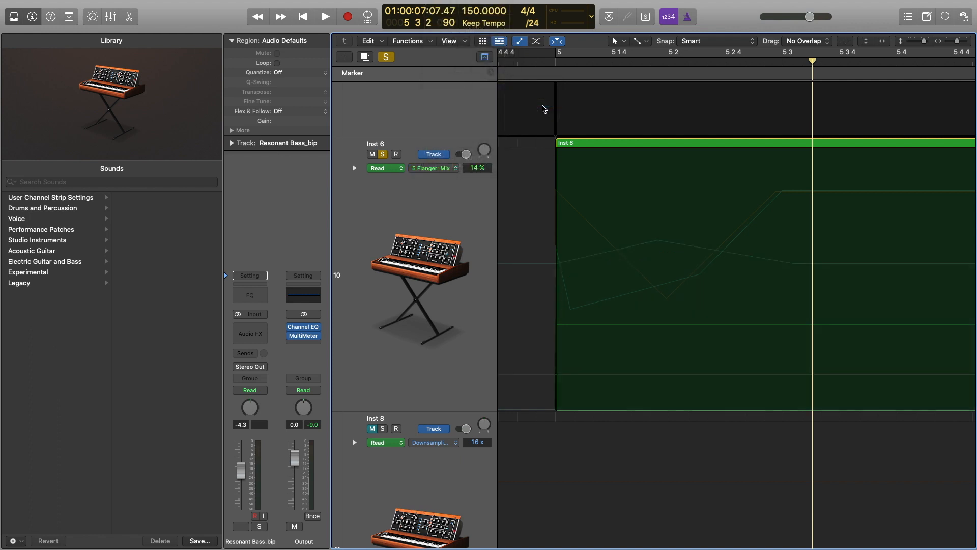
left_click(557, 260)
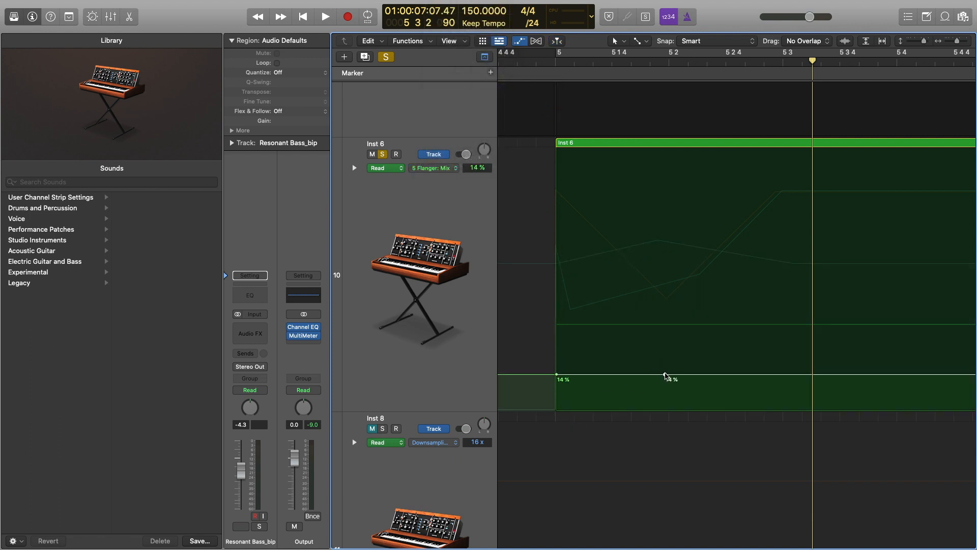
left_click_drag(665, 375, 664, 335)
left_click_drag(804, 335, 804, 372)
Replay Inst 6 several times from bar 5 to judge the Flanger Mix automation.
left_click(550, 61)
key("space")
left_click(550, 61)
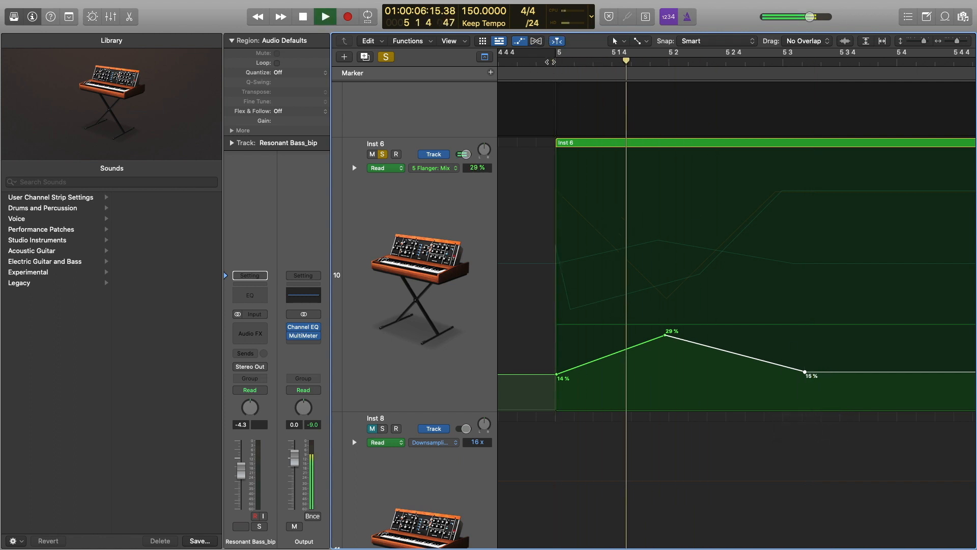
left_click(551, 61)
left_click(551, 62)
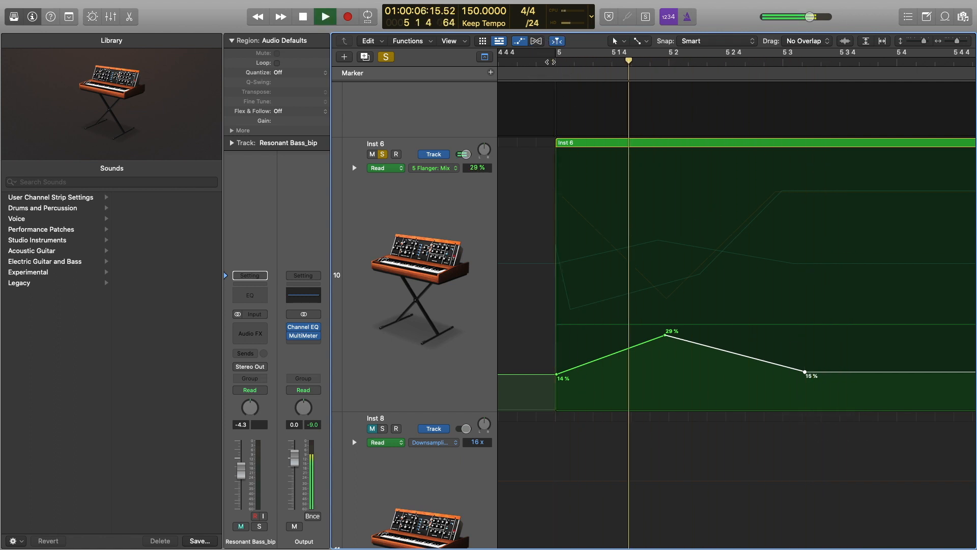
left_click(551, 62)
left_click(550, 62)
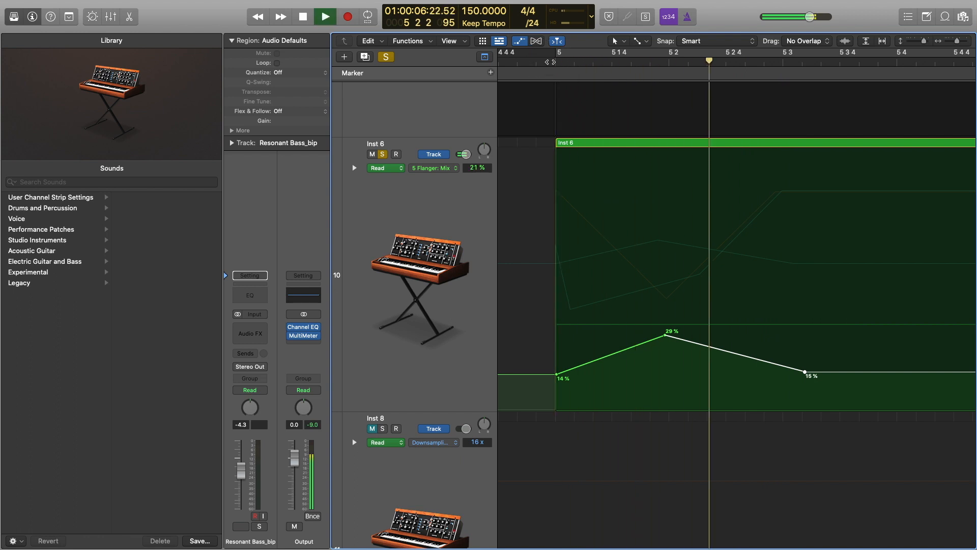
left_click(551, 62)
left_click(550, 62)
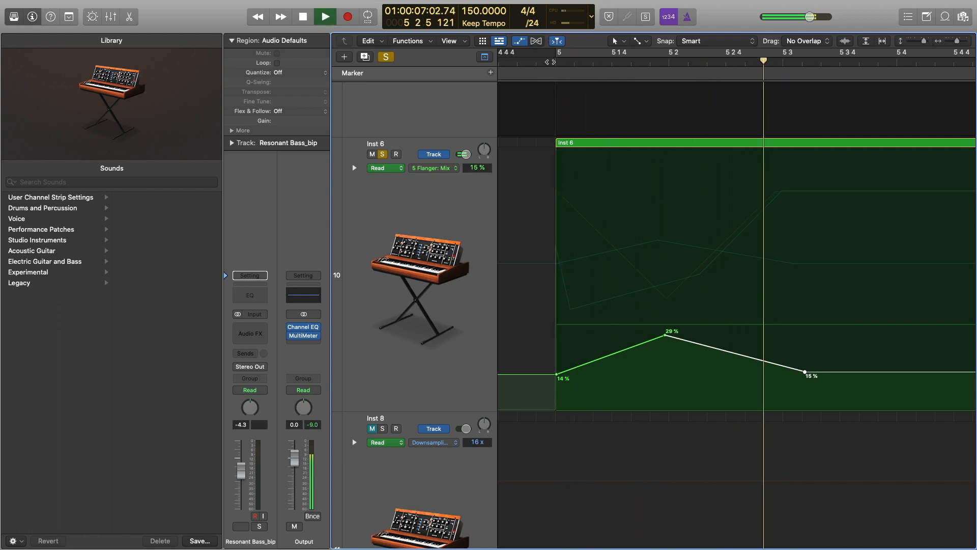
key("space")
Show the second Bitcrusher's Downsampling automation on Inst 6 and add a 3 x point just before beat 2 of bar 5.
left_click(450, 173)
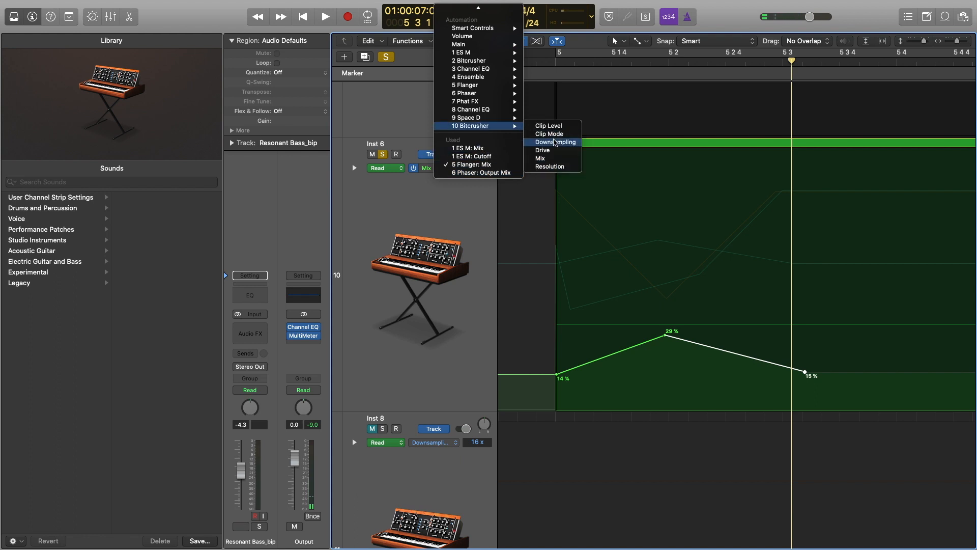
left_click(554, 142)
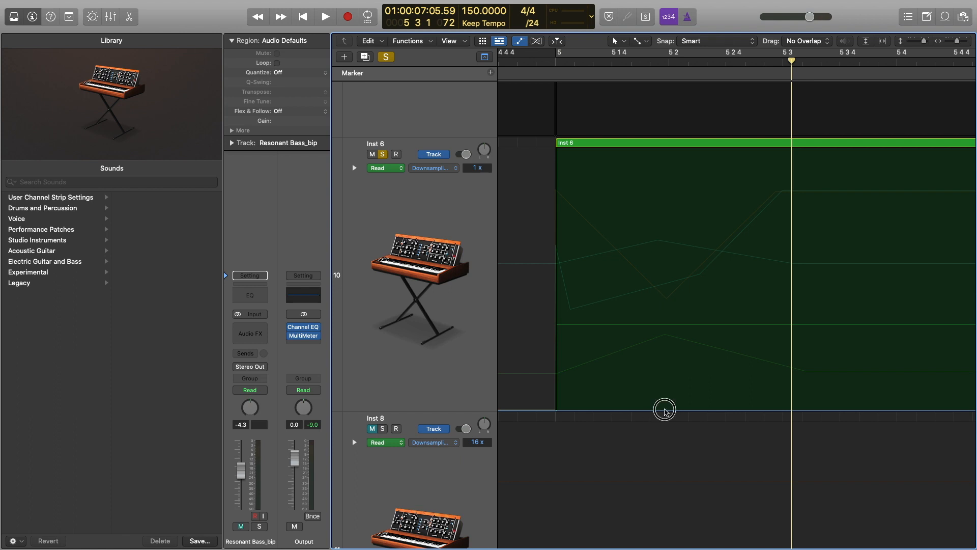
left_click_drag(664, 410, 664, 398)
scroll(567, 403, "down", 1)
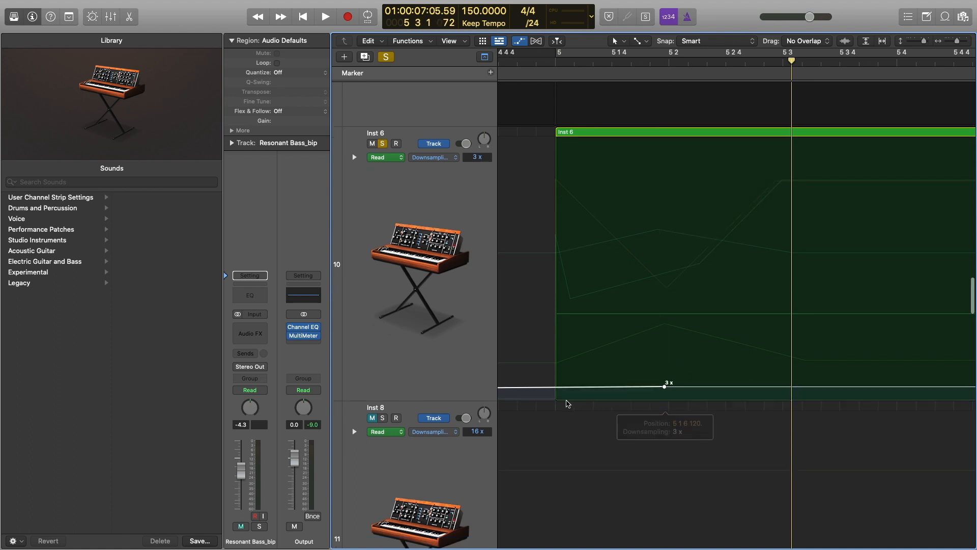
Shape Inst 6's Downsampling automation from 1 x at bar 5 to 4 x near beat 2 and back to 1 x near beat 3, and audition it.
left_click_drag(555, 390, 558, 399)
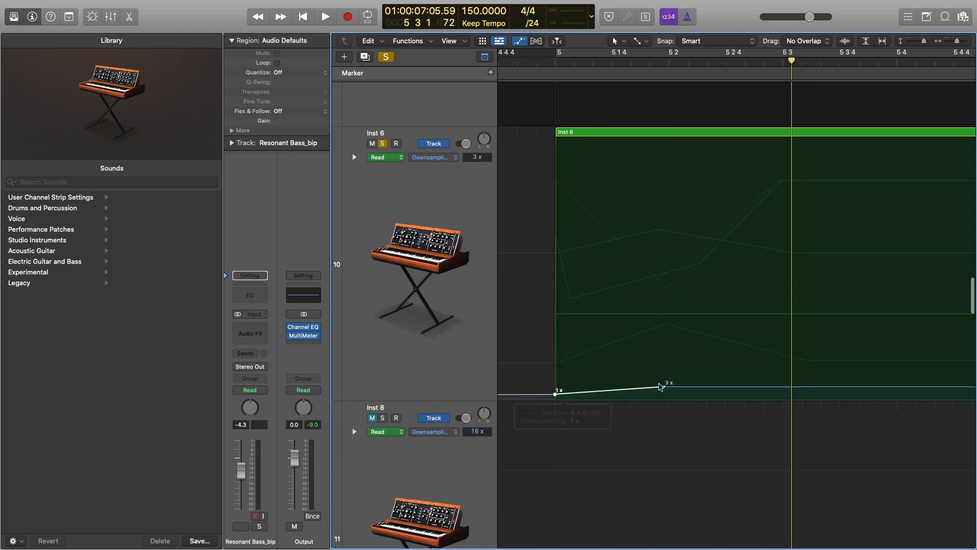
left_click_drag(666, 389, 665, 376)
scroll(797, 376, "down", 1)
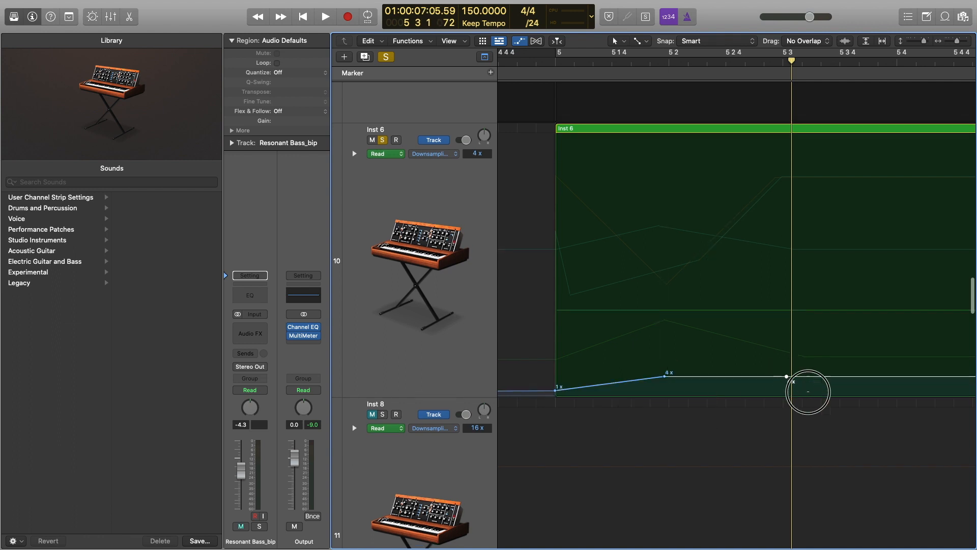
left_click_drag(808, 392, 799, 406)
left_click(553, 65)
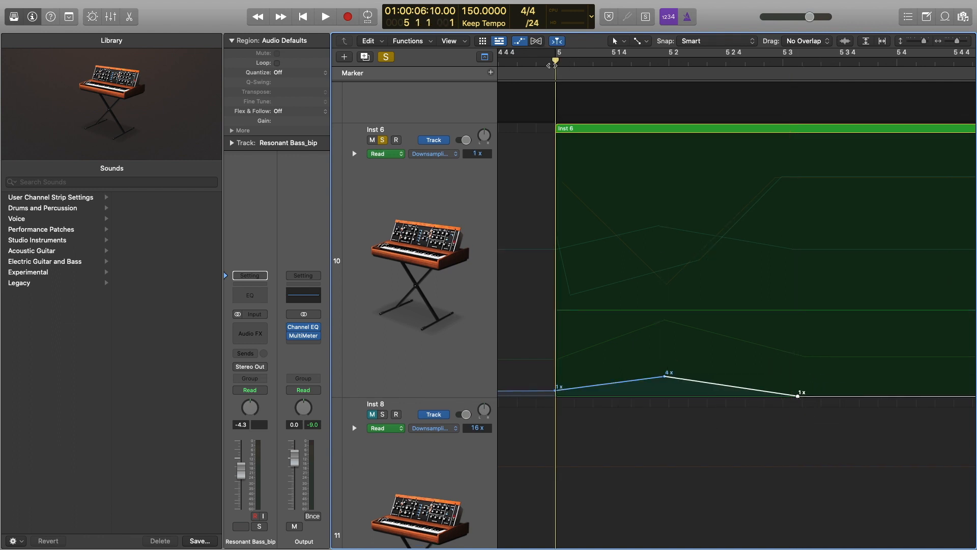
key("space")
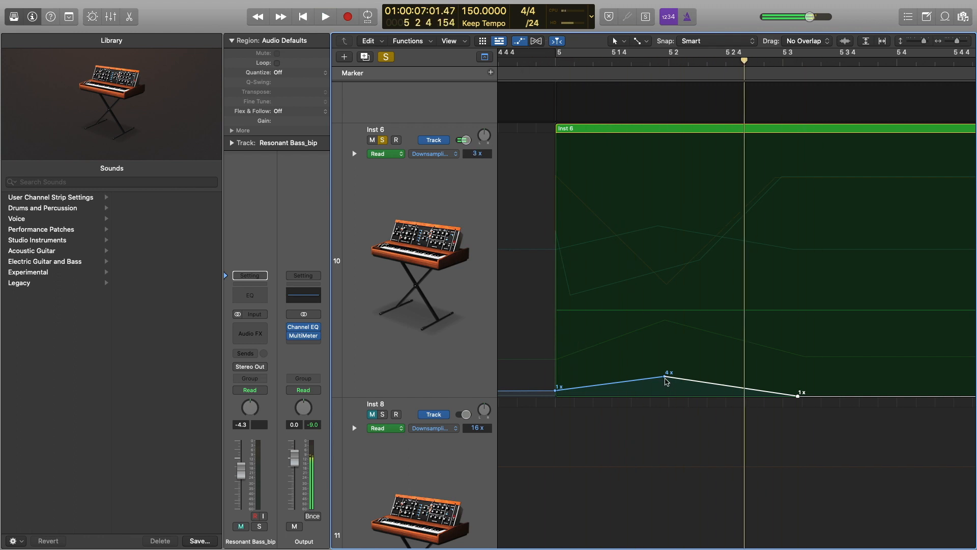
Raise the Downsampling automation peak near beat 2 to 7 x and audition it from bar 5.
left_click_drag(665, 378, 665, 354)
left_click(552, 61)
key("space")
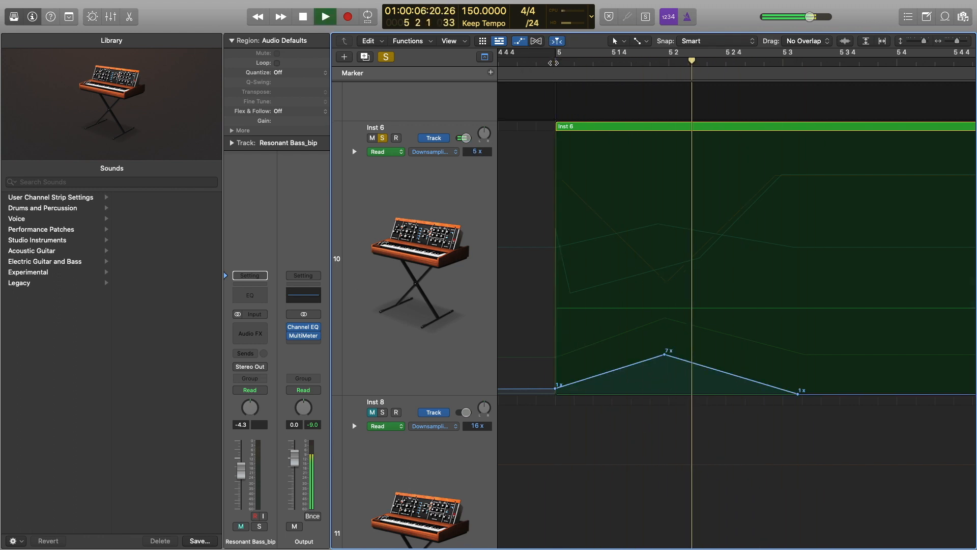
left_click(553, 63)
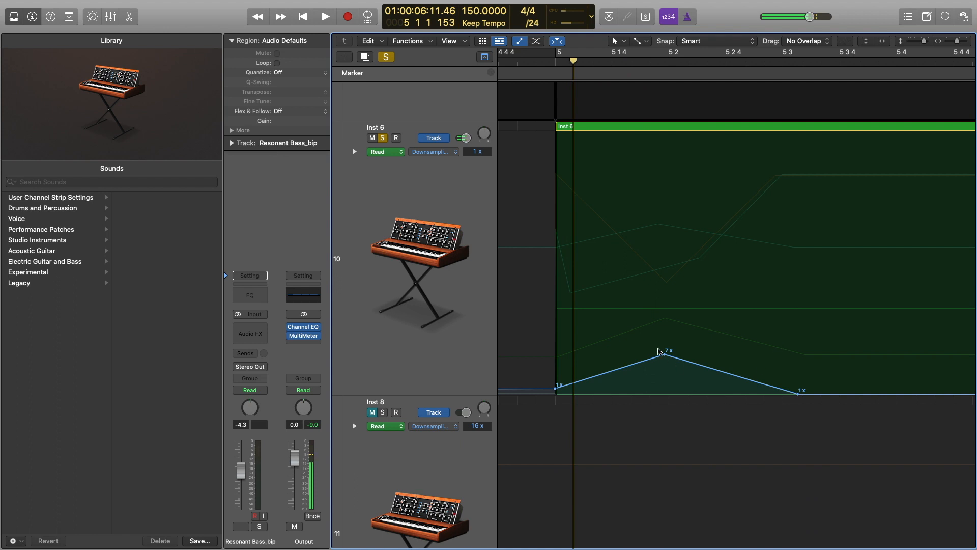
Lower the Downsampling automation point near beat 2 to 1 x and hide the track automation.
left_click_drag(665, 354, 676, 417)
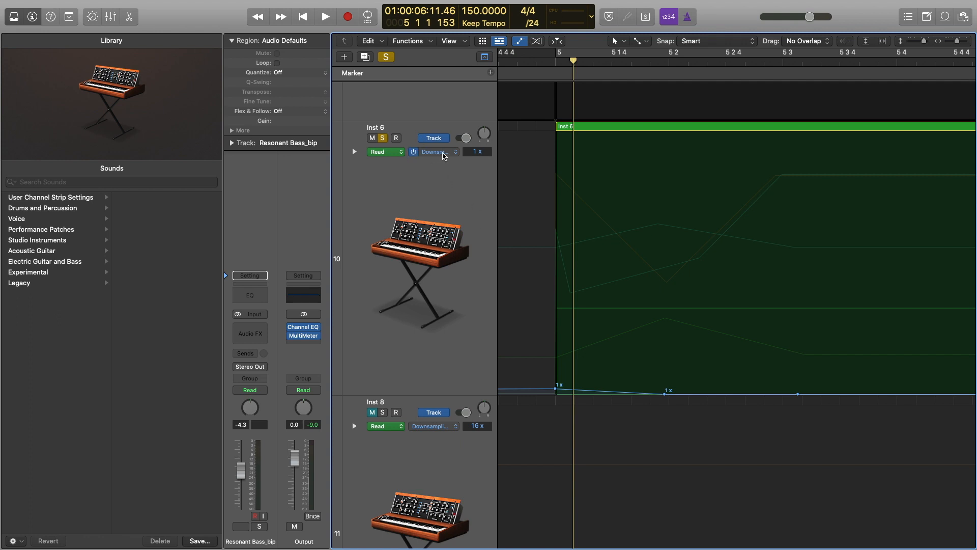
left_click(444, 156)
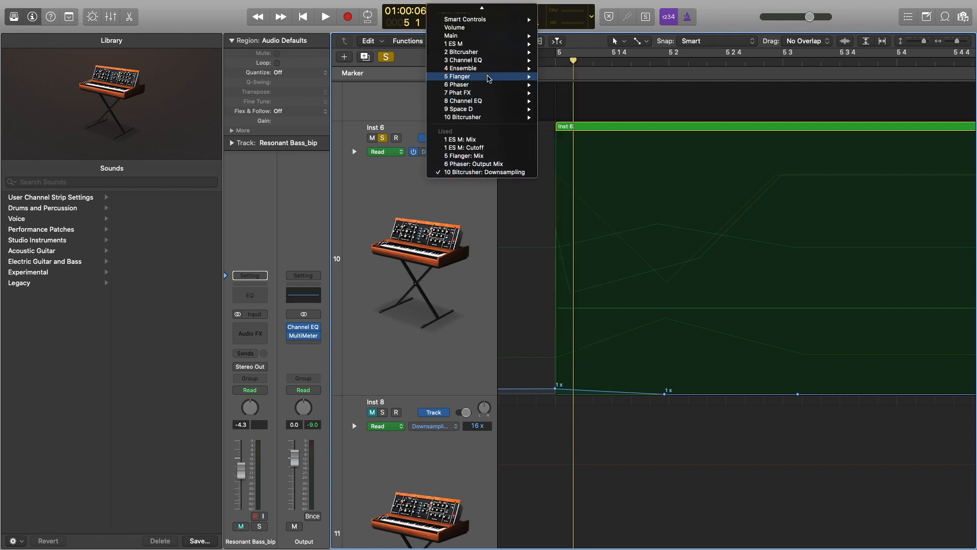
scroll(487, 83, "up", 2)
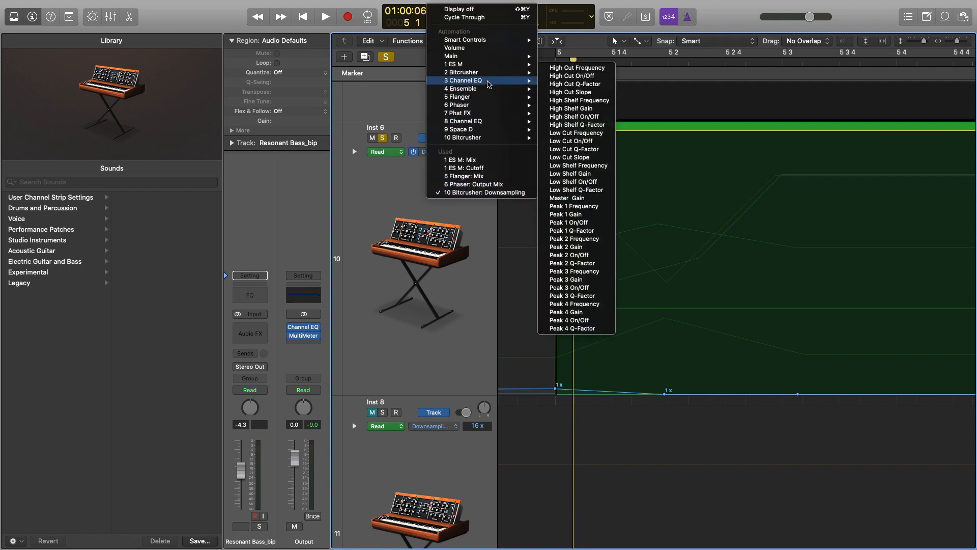
mouse_move(493, 77)
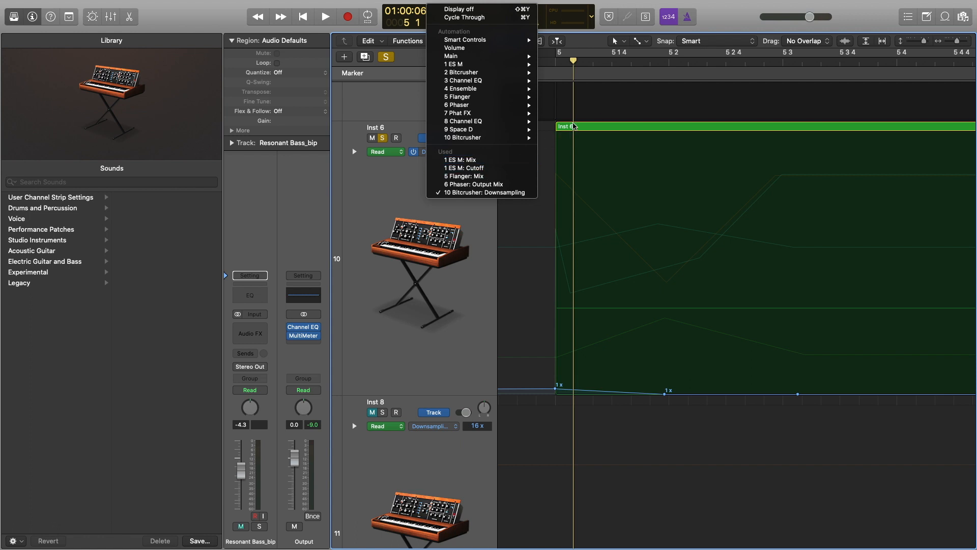
key("Escape")
key("a")
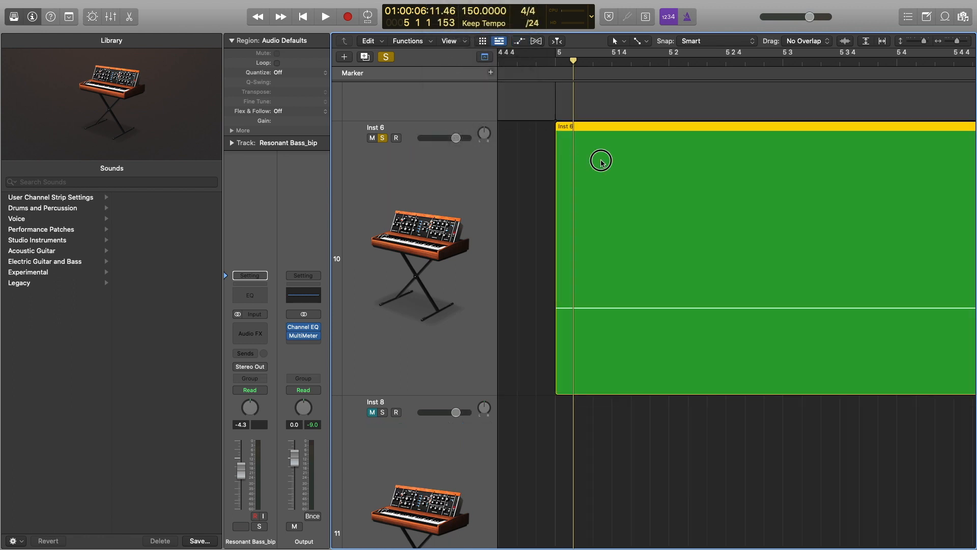
Open the Inst 6 region at bar 5 in the Piano Roll and shorten its F1 note to about one beat.
double_click(608, 176)
key("z")
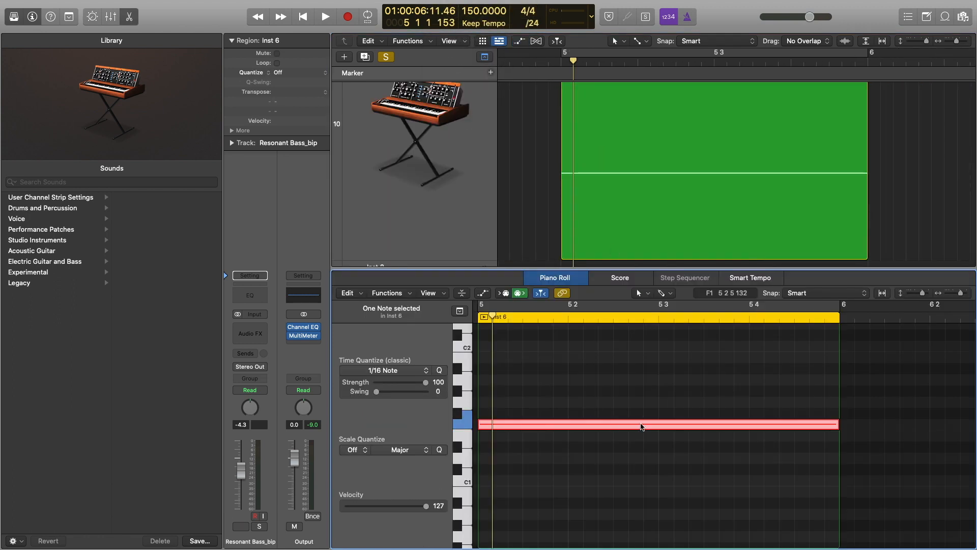
scroll(640, 425, "up", 5)
scroll(639, 422, "down", 6)
left_click(640, 421)
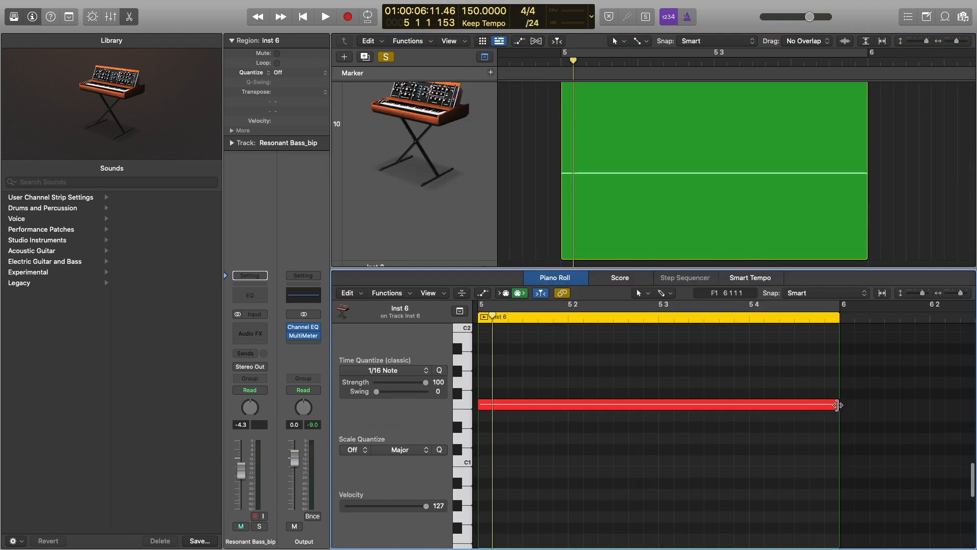
left_click_drag(838, 405, 548, 401)
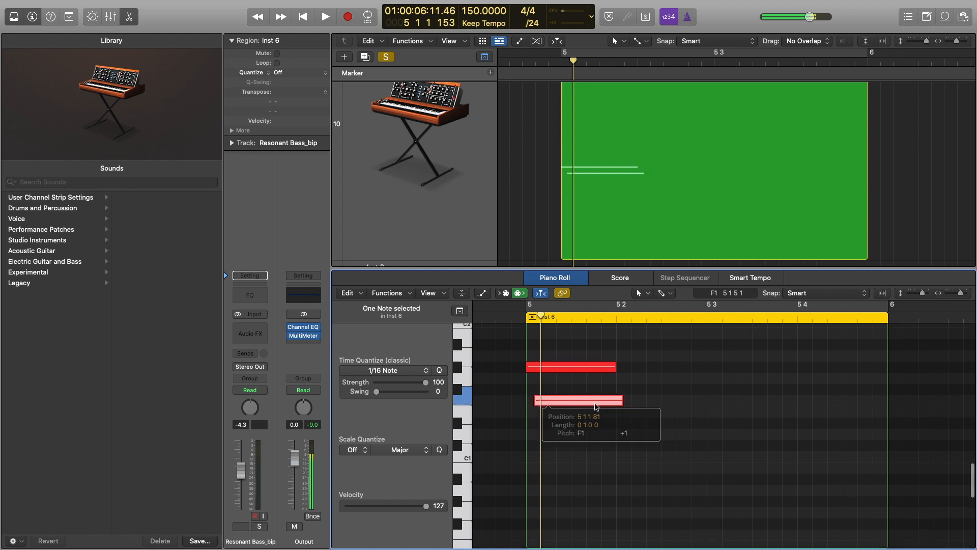
Lengthen the F1 note to end at about beat 3 of bar 5 and play the phrase.
left_click_drag(620, 403, 706, 402)
key("space")
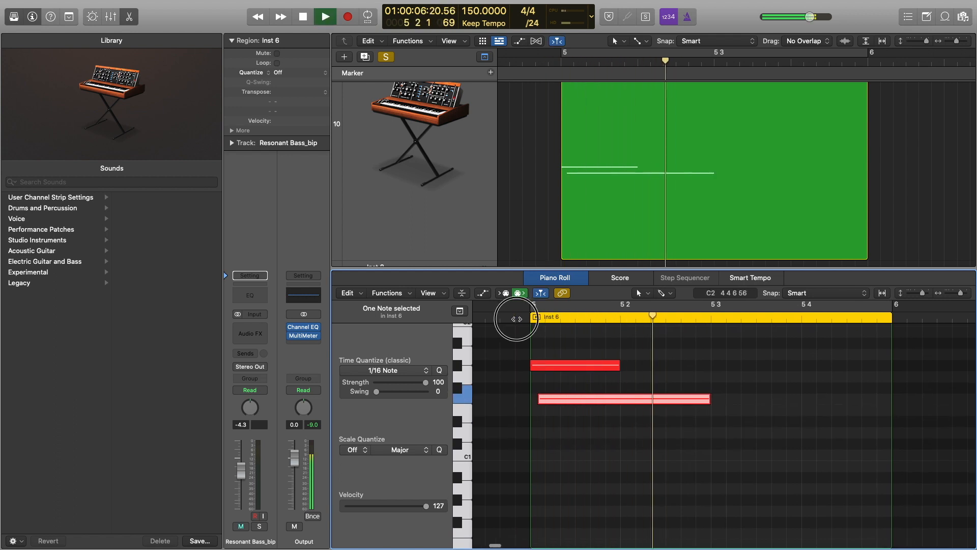
key("space")
scroll(548, 408, "up", 3)
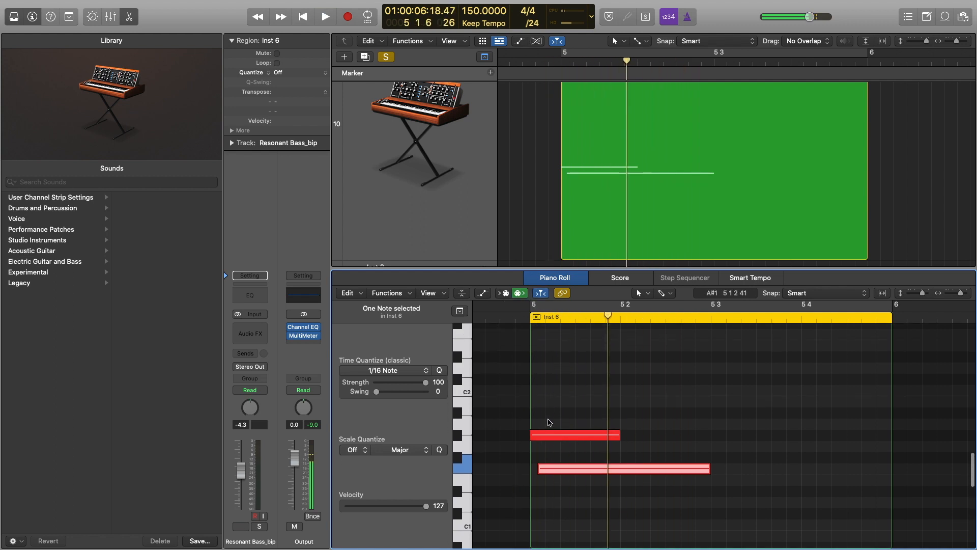
Move the short upper note at the start of bar 5 down to C1 and audition the two notes together.
left_click(552, 435)
left_click_drag(542, 363, 543, 391)
left_click(525, 318)
key("space")
key("space")
key("space")
key("space")
key("space")
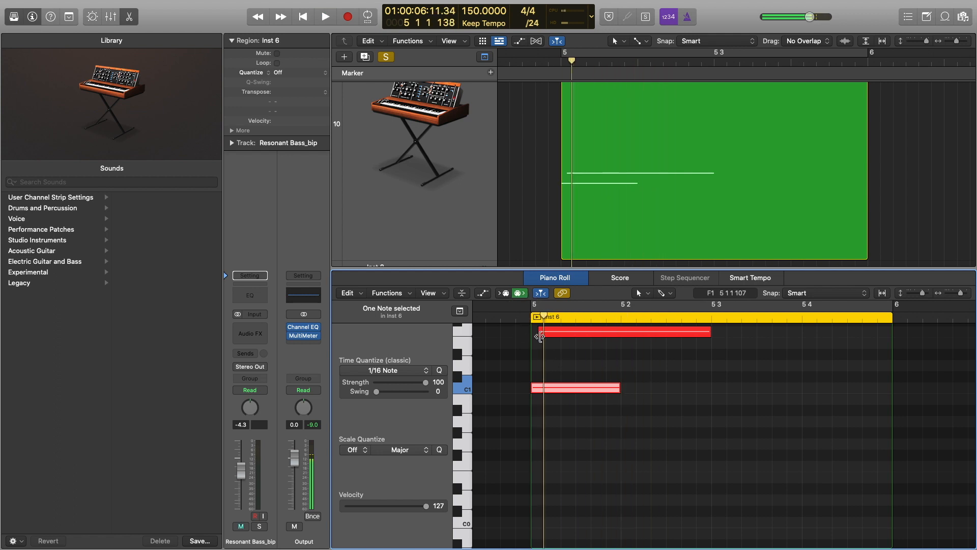
Extend the F1 note's start back to the beginning of bar 5, delete the short C1 note, and audition the result.
left_click_drag(541, 333, 532, 334)
left_click(565, 384)
key("space")
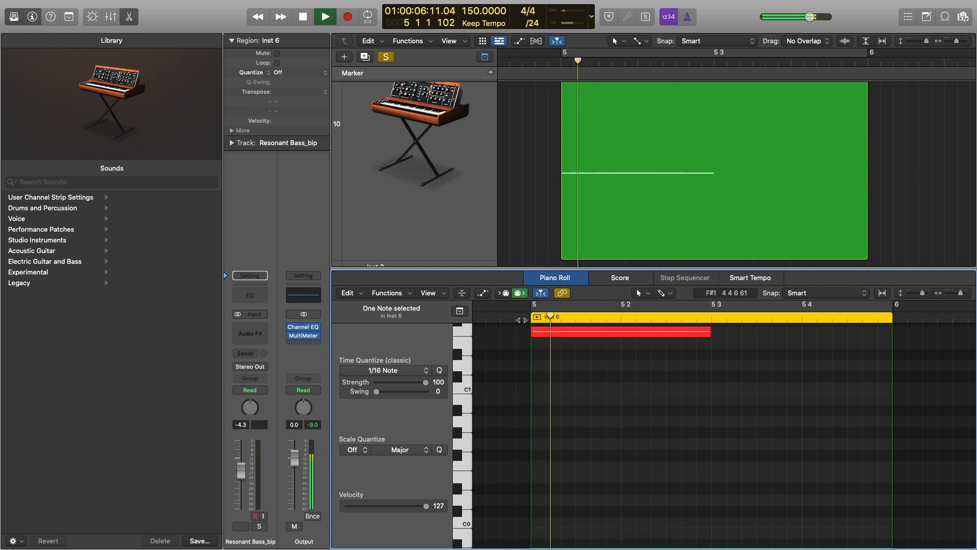
left_click(522, 321)
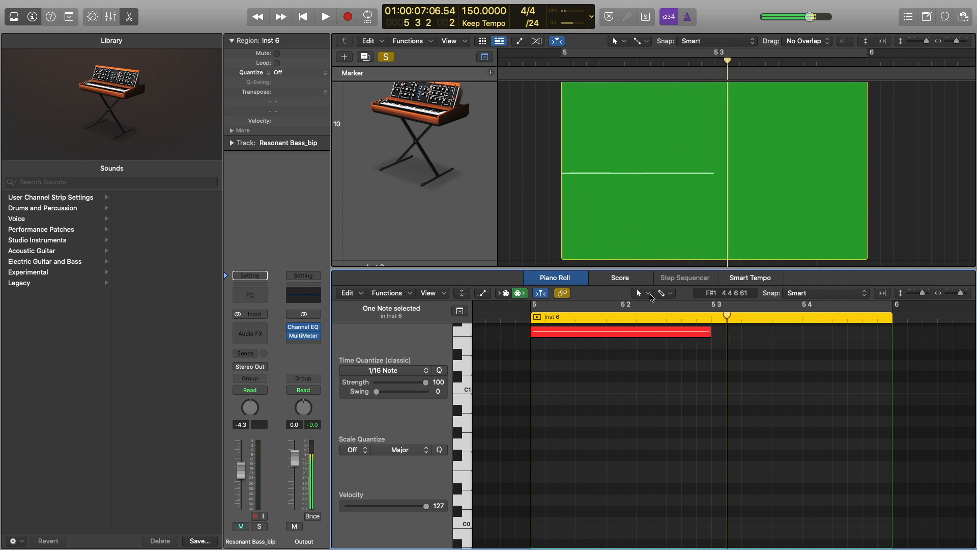
key("super+Left")
key("x")
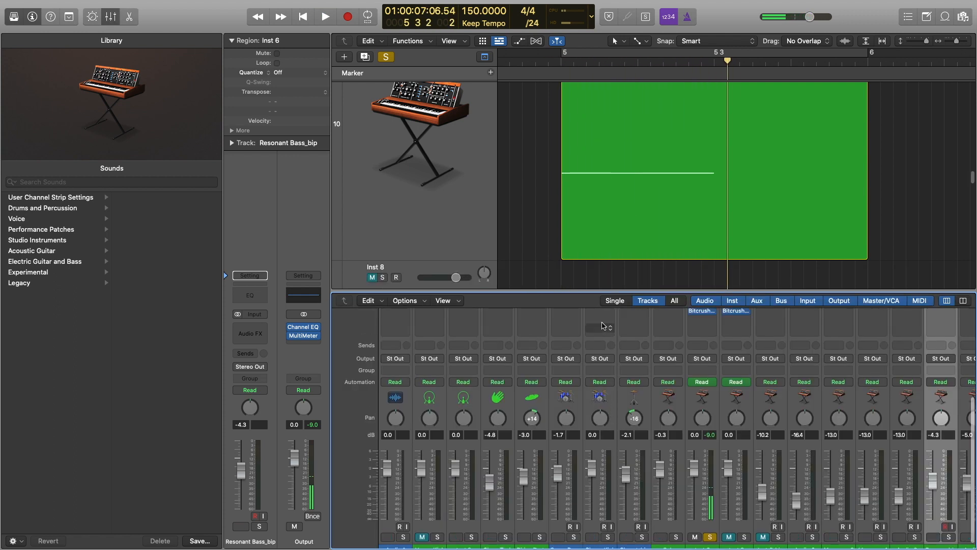
key("x")
scroll(604, 277, "down", 5)
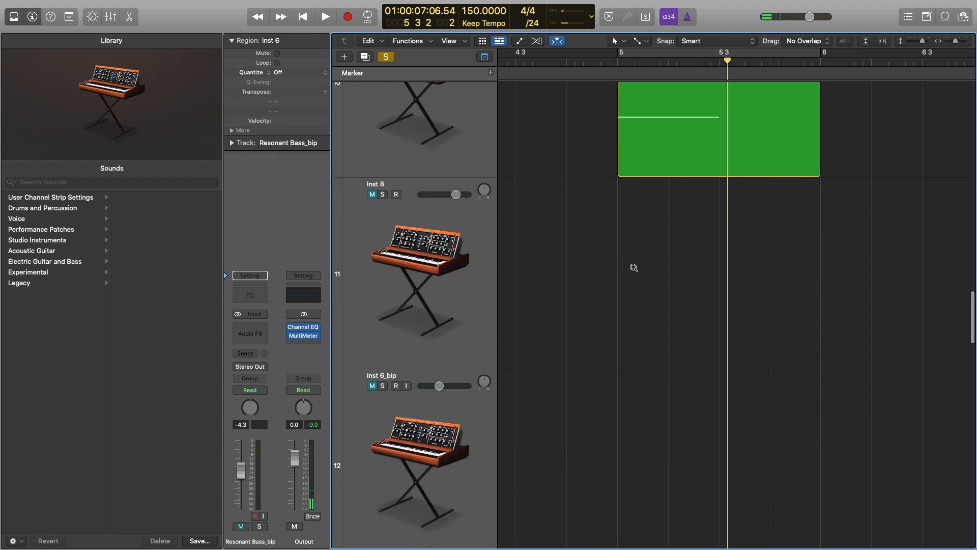
scroll(632, 277, "up", 8)
Bounce the Inst 6 region at bar 5 in place as audio on a new track.
double_click(650, 371)
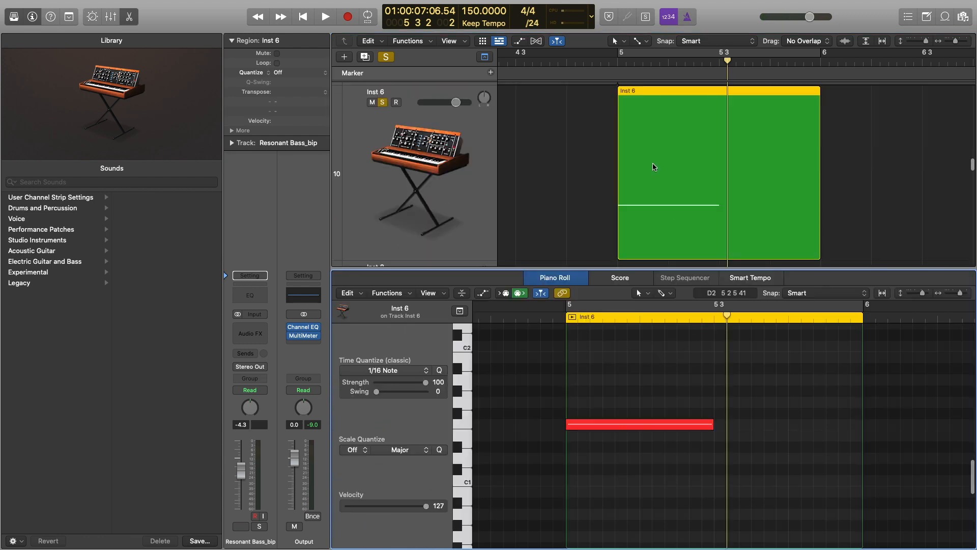
right_click(653, 95)
left_click(662, 97)
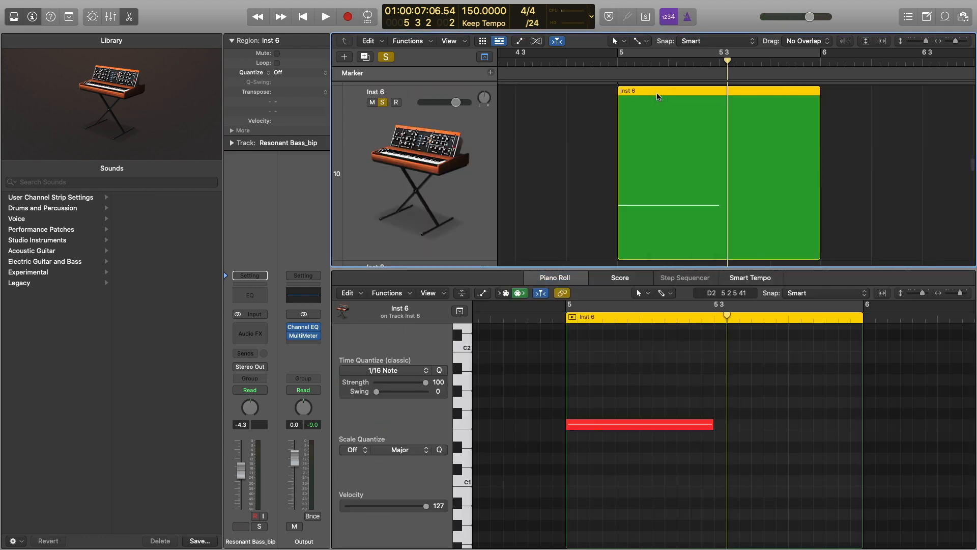
left_click(566, 186)
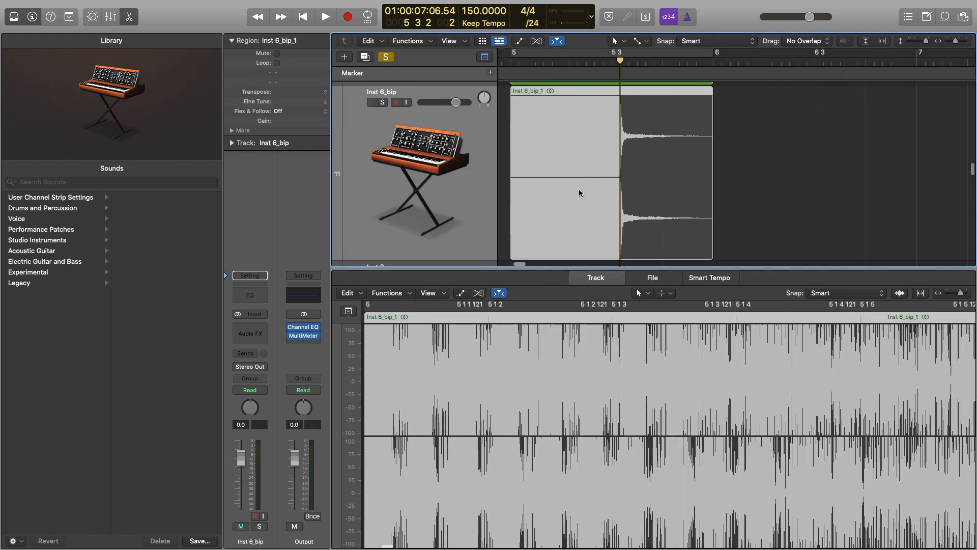
Turn off solo for the project and mute the original Inst 6 instrument track.
left_click(388, 57)
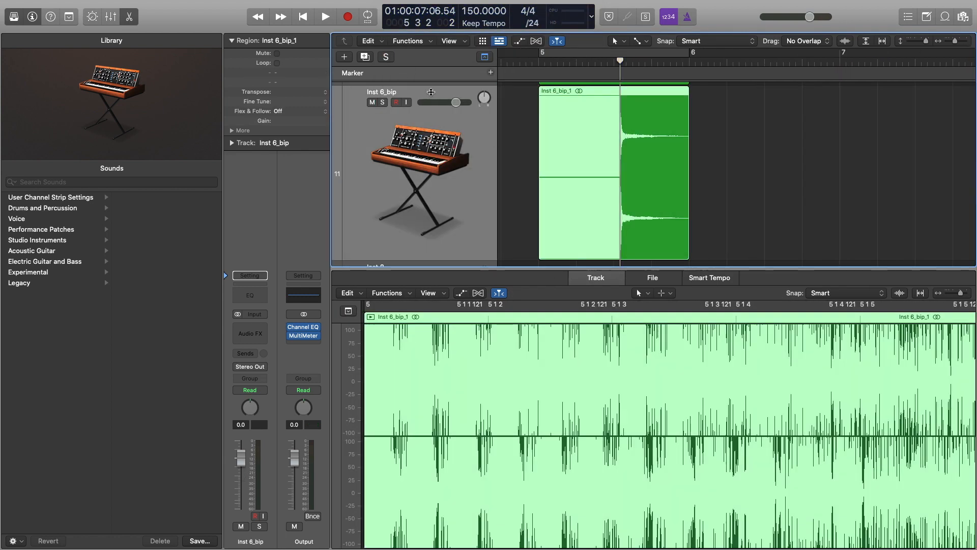
scroll(542, 155, "up", 5)
scroll(542, 155, "up", 2)
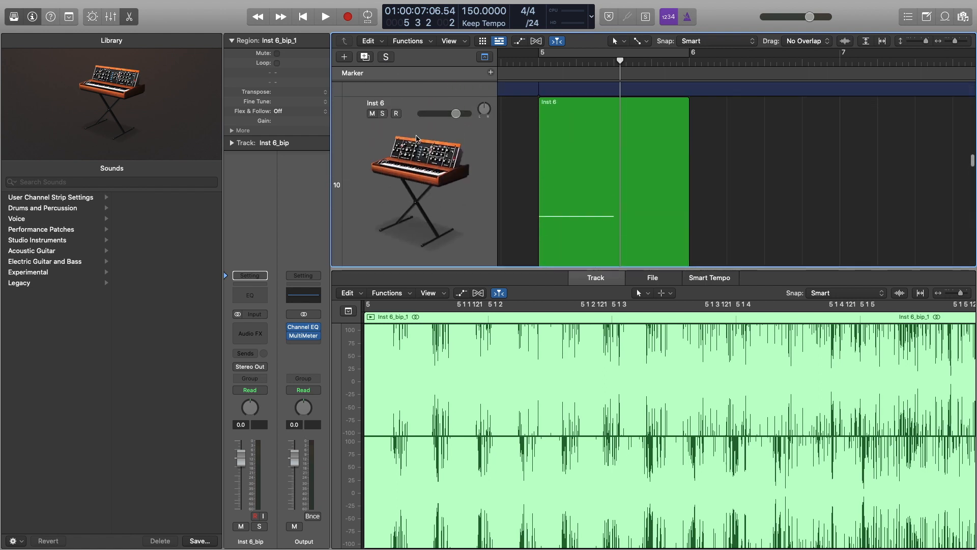
left_click(372, 113)
scroll(598, 158, "down", 7)
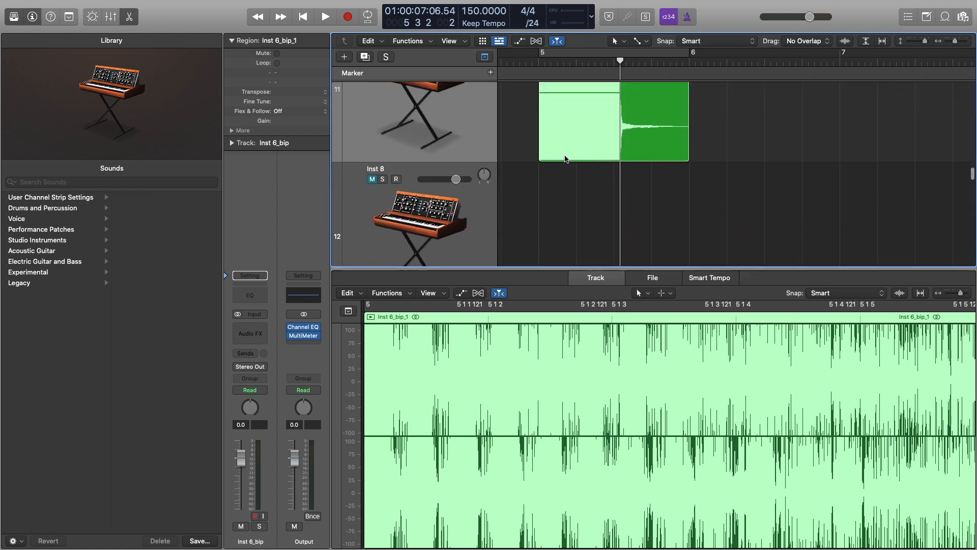
scroll(453, 136, "up", 1)
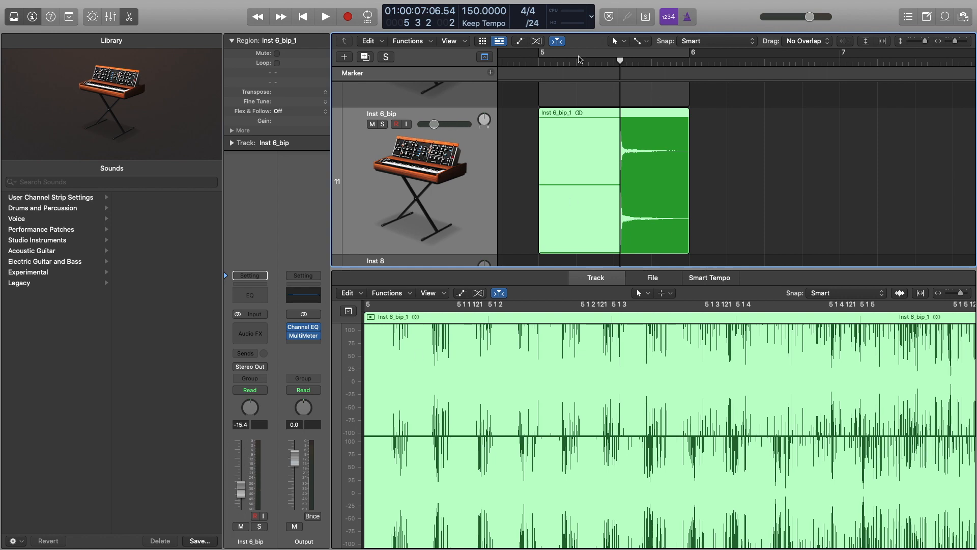
Play the bounced bass from bar 5 with the full mix and balance its track volume to -12.8 dB.
double_click(533, 61)
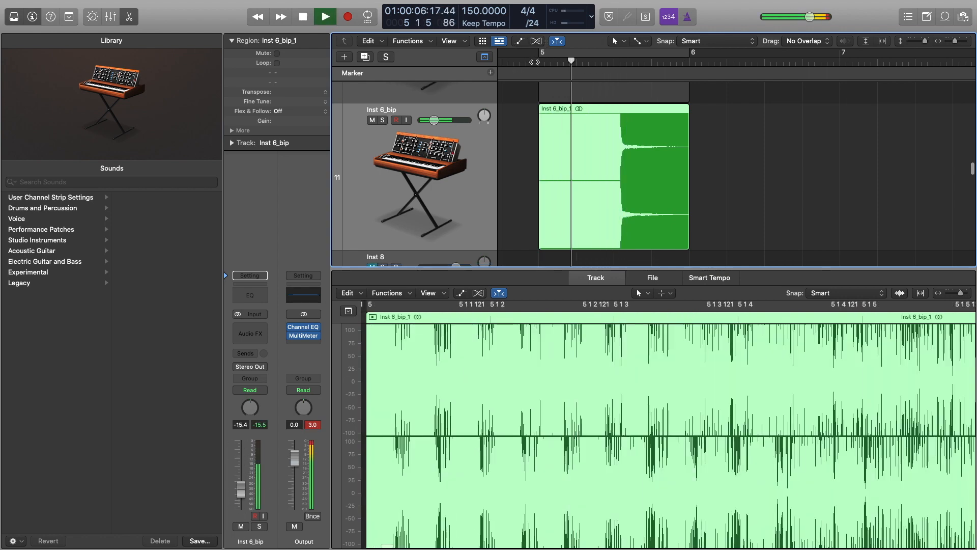
key("space")
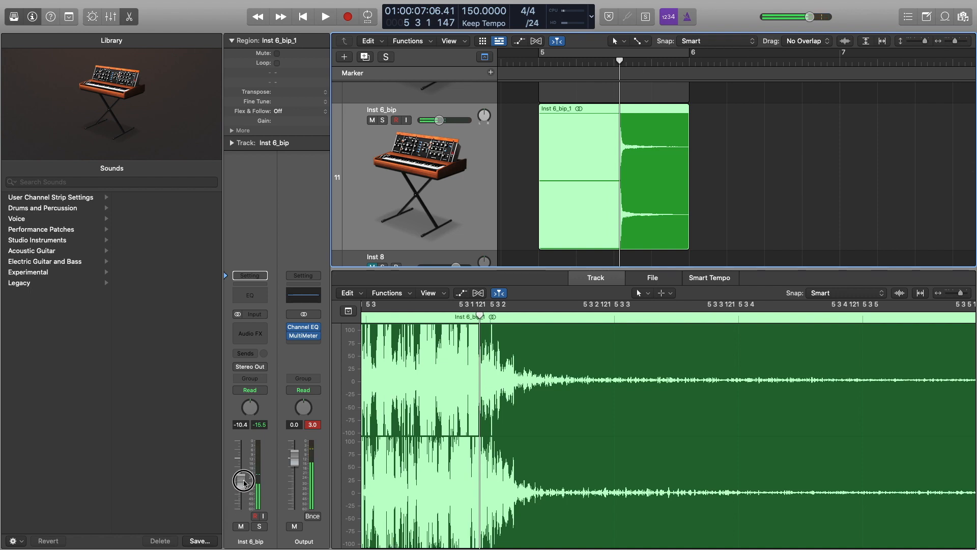
double_click(538, 61)
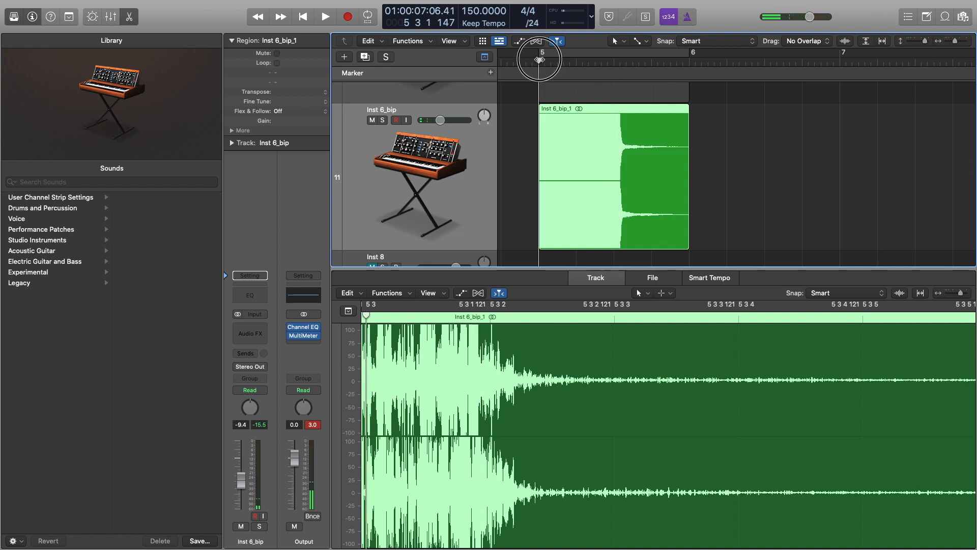
double_click(535, 62)
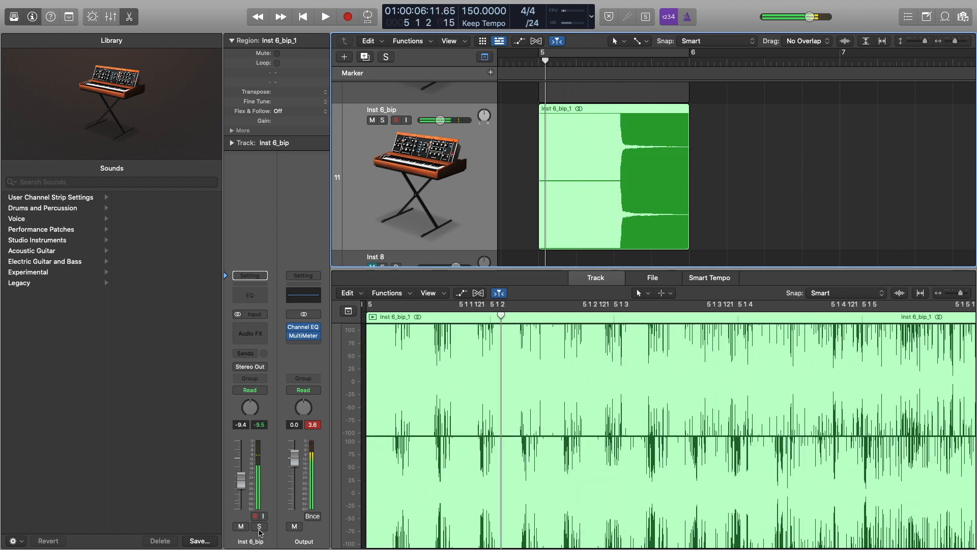
Close the audio editor and survey the whole arrangement across all tracks from bar 1.
key("e")
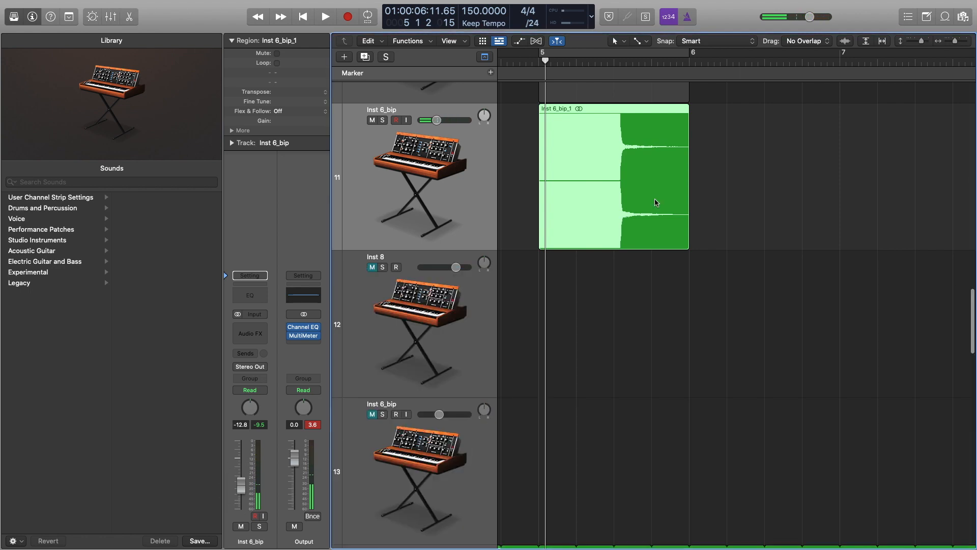
key("super+Left")
key("super+Left")
key("super+Up")
key("super+Up")
key("super+Up")
key("super+Up")
key("super+Up")
key("super+Up")
key("super+Up")
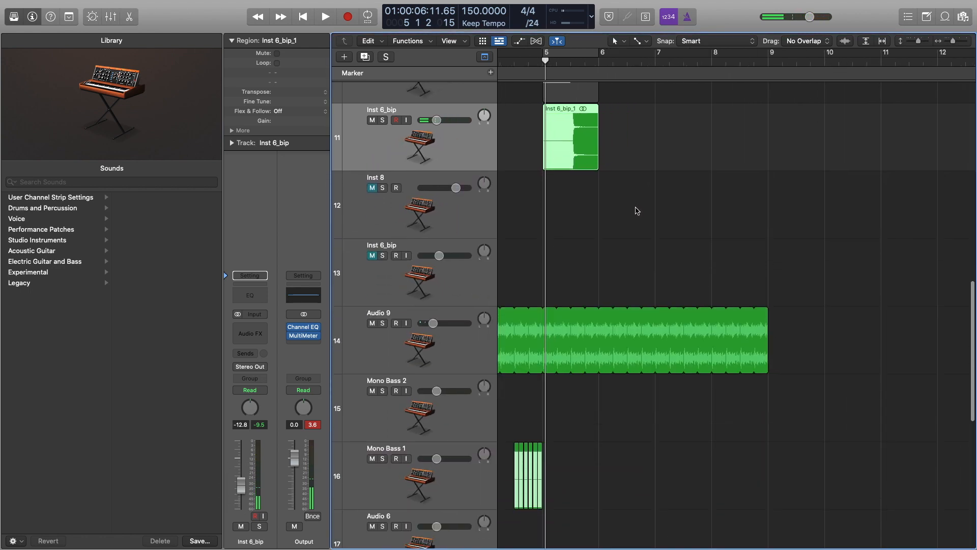
key("super+Left")
key("super+Up")
key("super+Up")
key("super+Up")
key("super+Up")
key("super+Up")
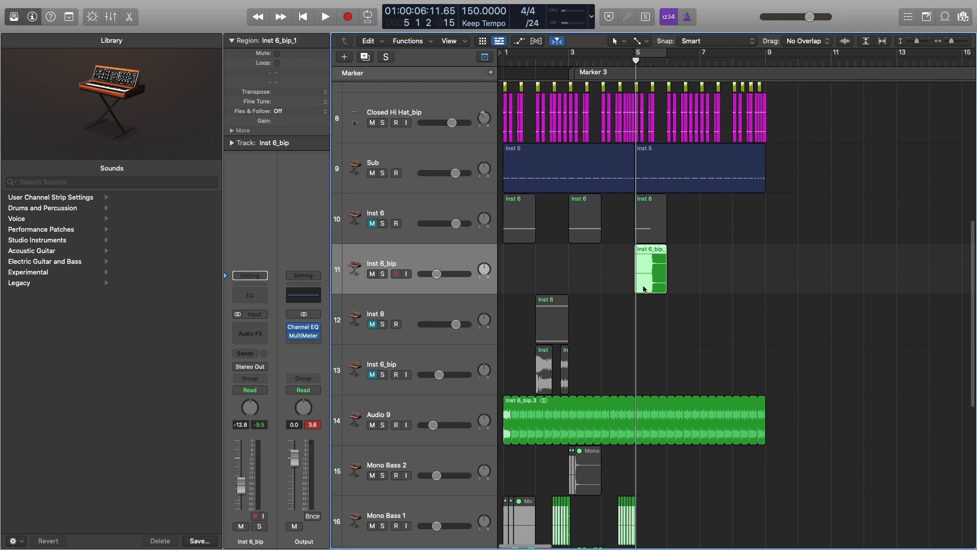
Move the bounced Inst 6_bip bass region from bar 5 to bar 2 and play the arrangement from the start.
scroll(641, 289, "down", 4)
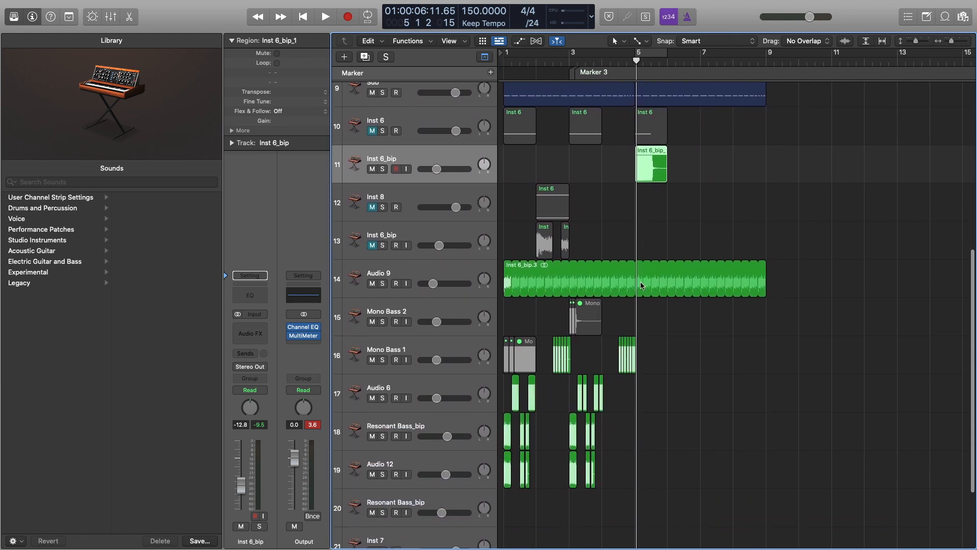
left_click_drag(654, 147, 553, 141)
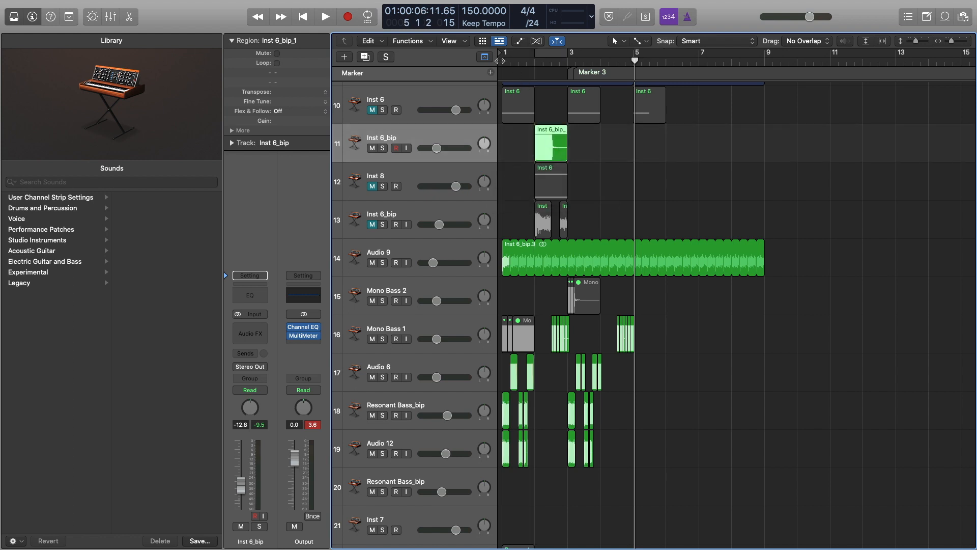
key("Return")
key("space")
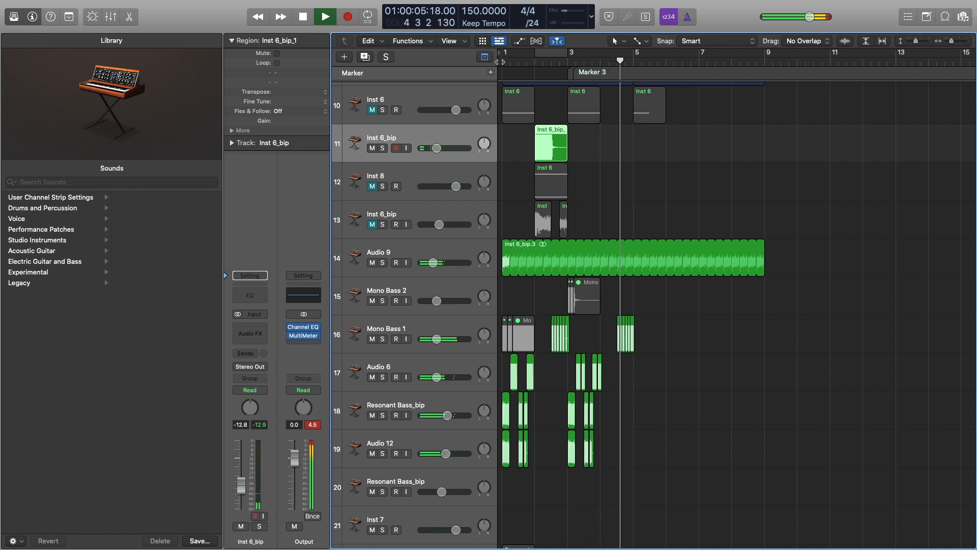
key("space")
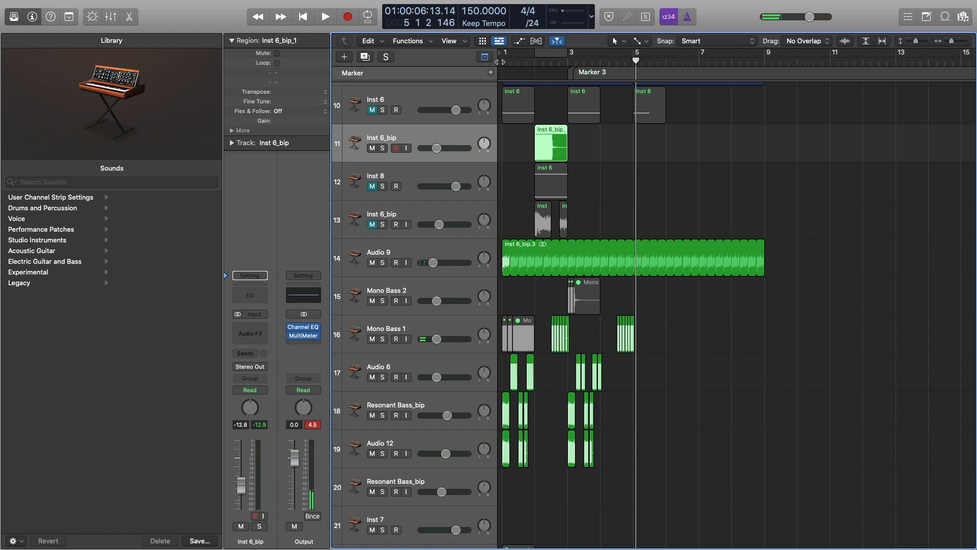
Audition the moved bass region in the mix from bar 2.
left_click(545, 63)
key("space")
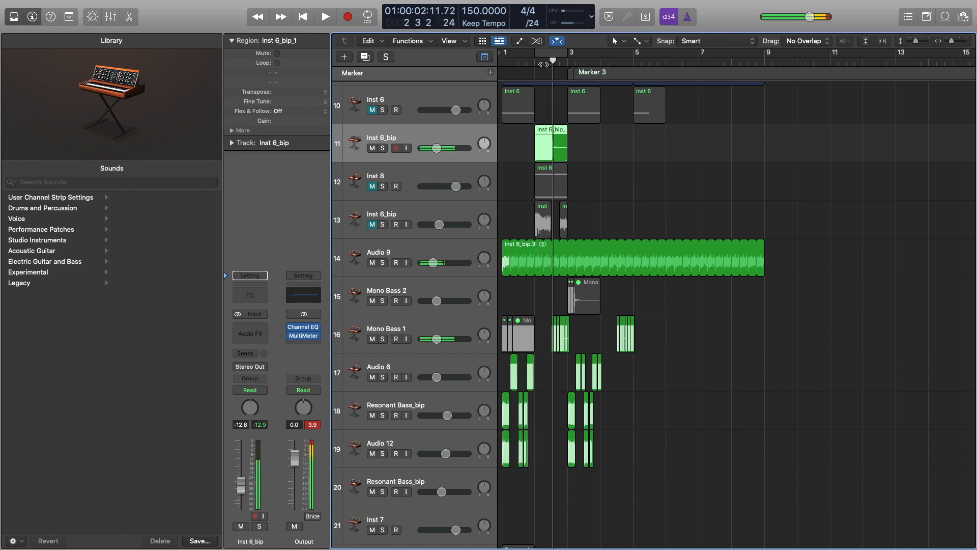
left_click(541, 63)
key("space")
key("space")
Shorten the bounced bass region in bar 2 so that it ends at beat 3.
key("super+Right")
key("super+Right")
key("super+Right")
key("super+Right")
key("super+Right")
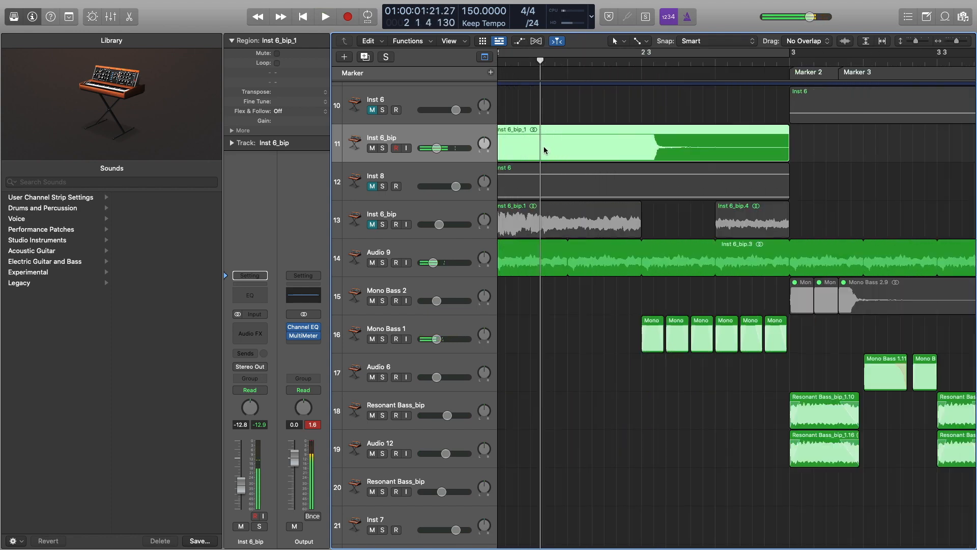
key("super+Down")
key("super+Down")
key("super+Left")
key("super+Down")
left_click_drag(743, 168, 632, 158)
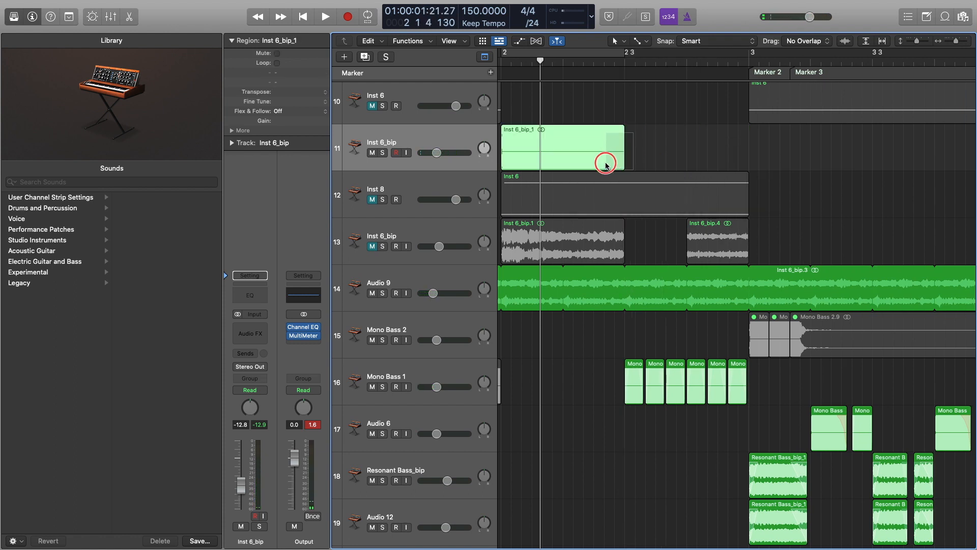
Play the shortened bass region with the full mix from the start of bar 2.
scroll(603, 163, "left", 2)
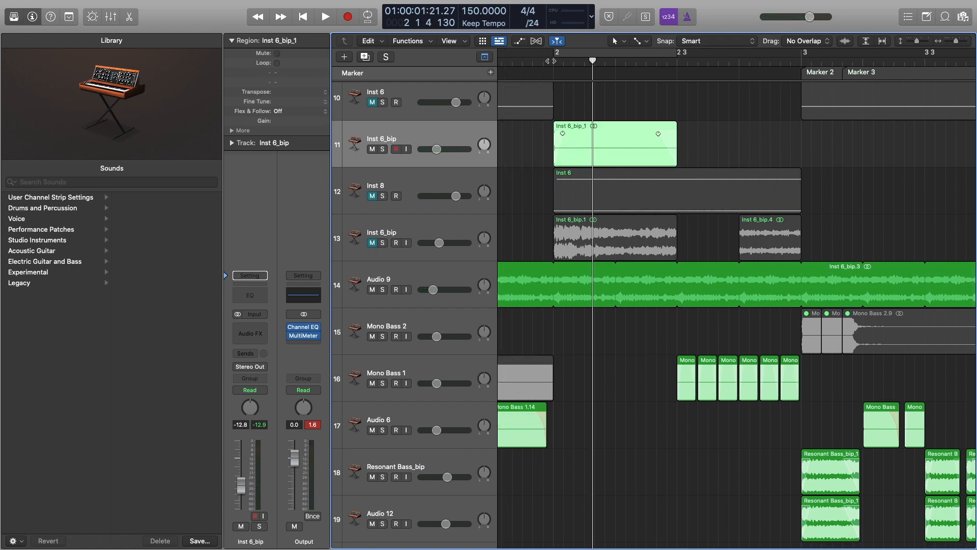
left_click(551, 61)
key("space")
left_click(549, 61)
left_click(546, 62)
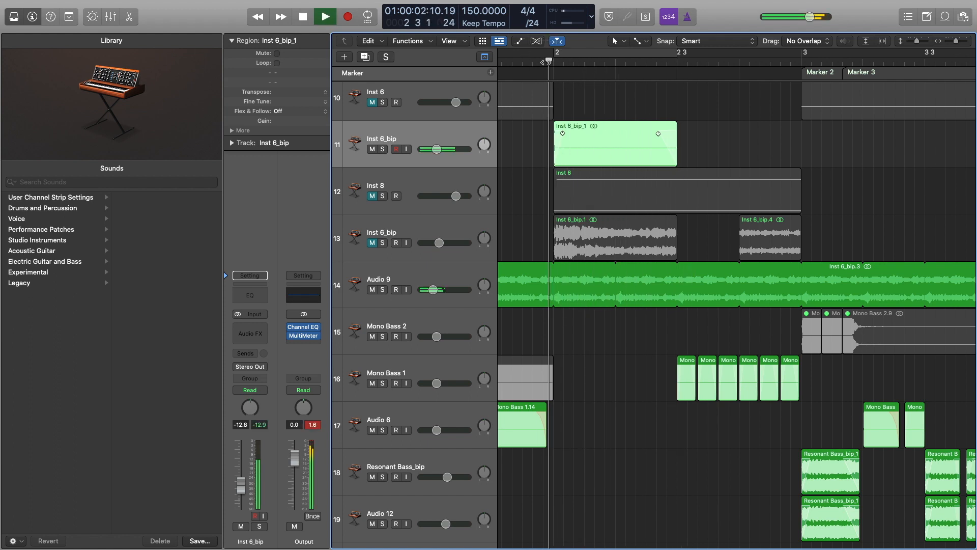
key("space")
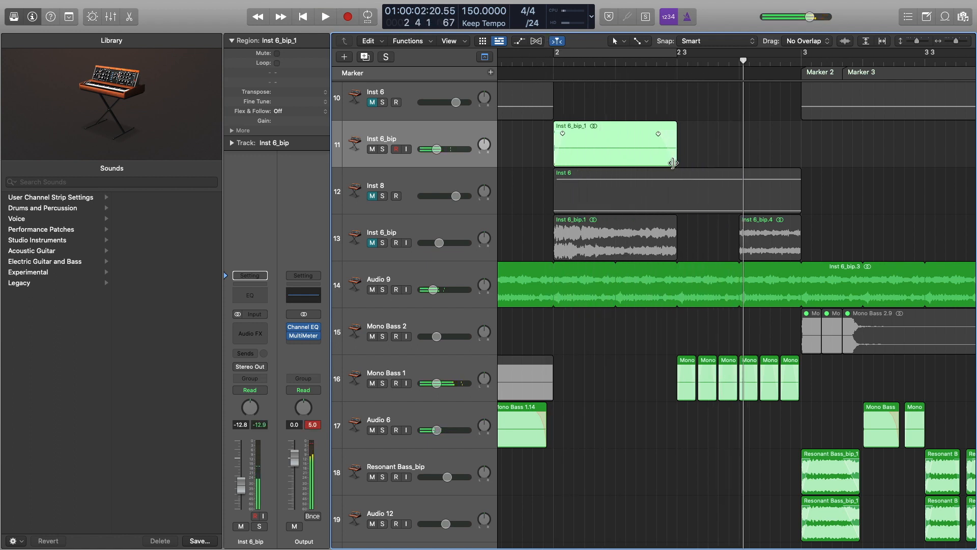
Split the bounced bass region at bar 2 beat 2 into two slices and play them from bar 2.
left_click(617, 61)
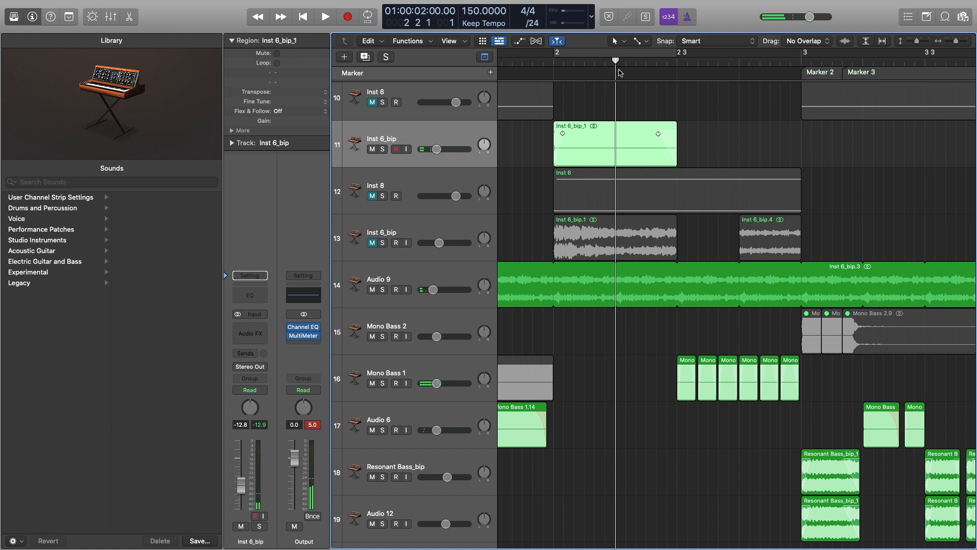
mouse_move(628, 139)
left_mouse_down()
mouse_move(690, 135)
mouse_move(686, 147)
mouse_move(636, 127)
left_mouse_up()
left_click(607, 148)
double_click(551, 59)
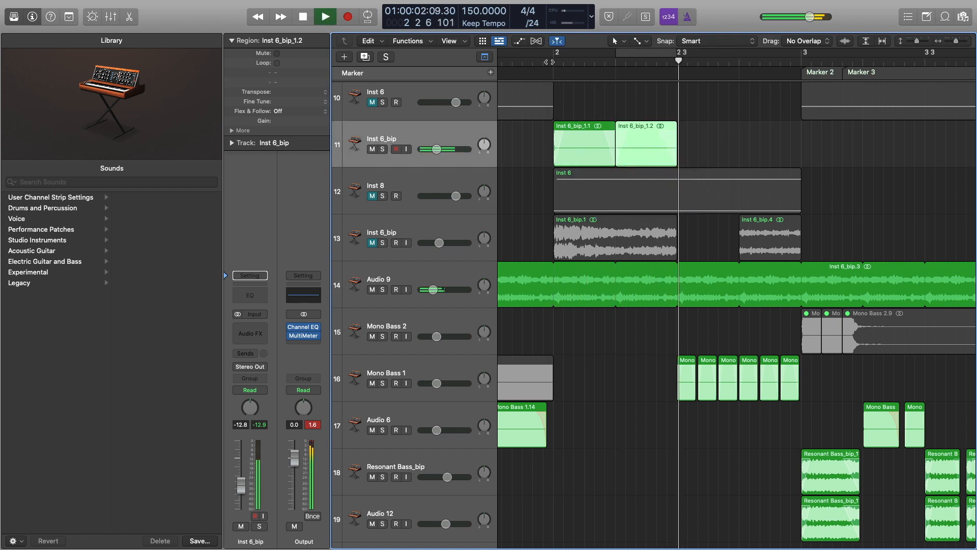
left_click(549, 62)
key("space")
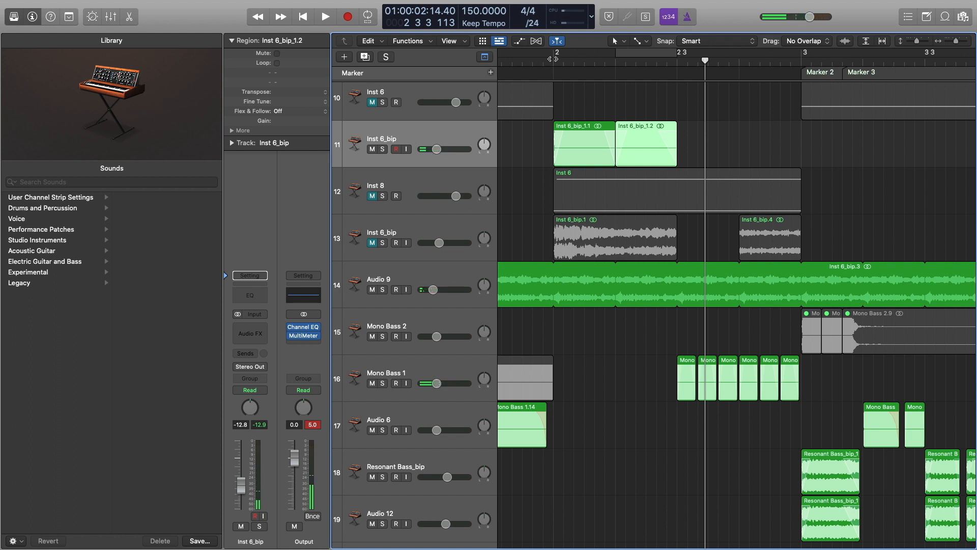
double_click(552, 59)
left_click(552, 59)
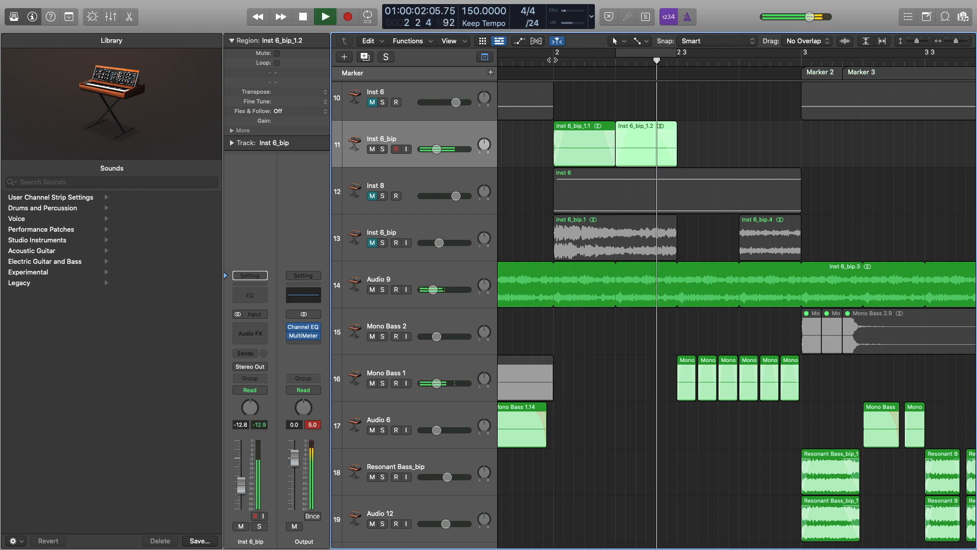
key("space")
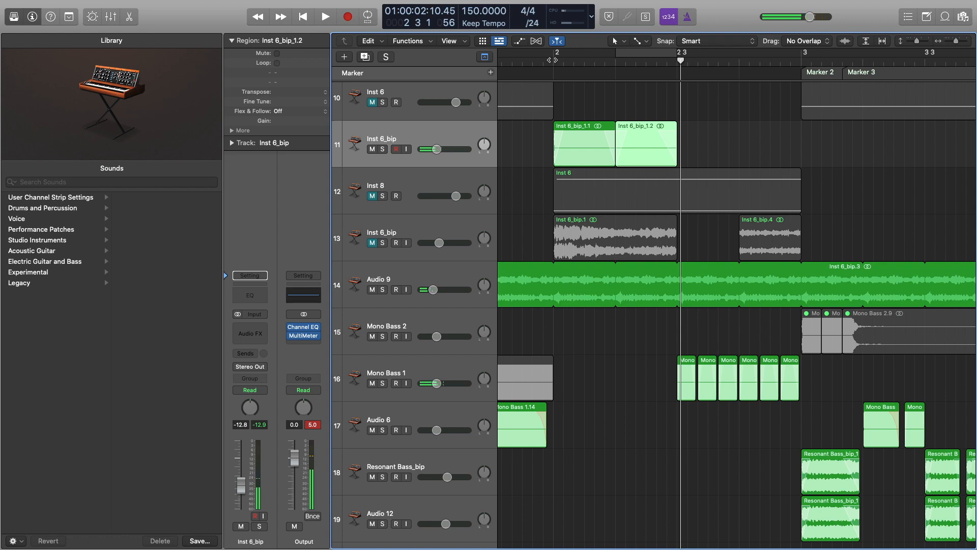
Move the bounced Inst 6_bip bass track directly below the Mono Bass 1 track.
key("super+Left")
key("super+Left")
key("super+Left")
key("super+Left")
key("super+Up")
key("super+Up")
key("super+Up")
key("super+Up")
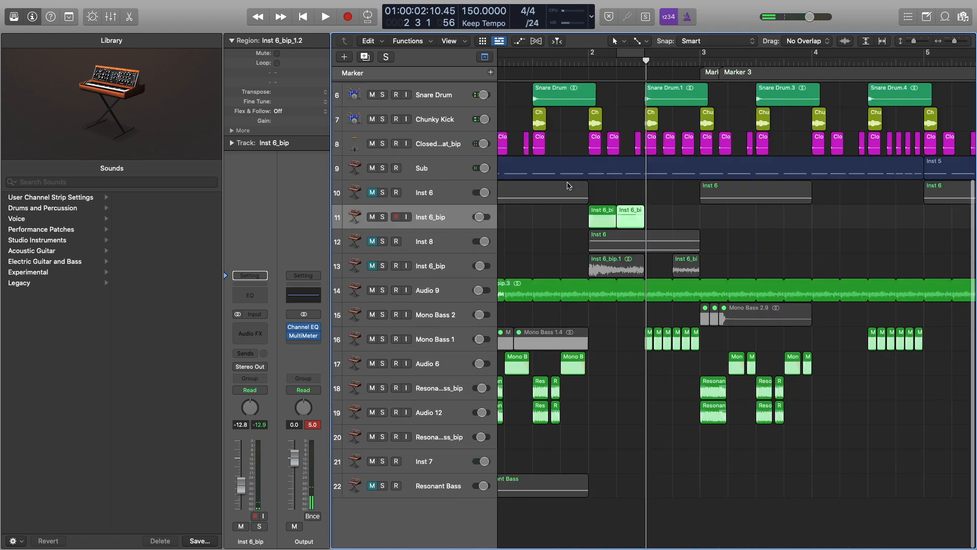
left_click_drag(459, 229, 454, 340)
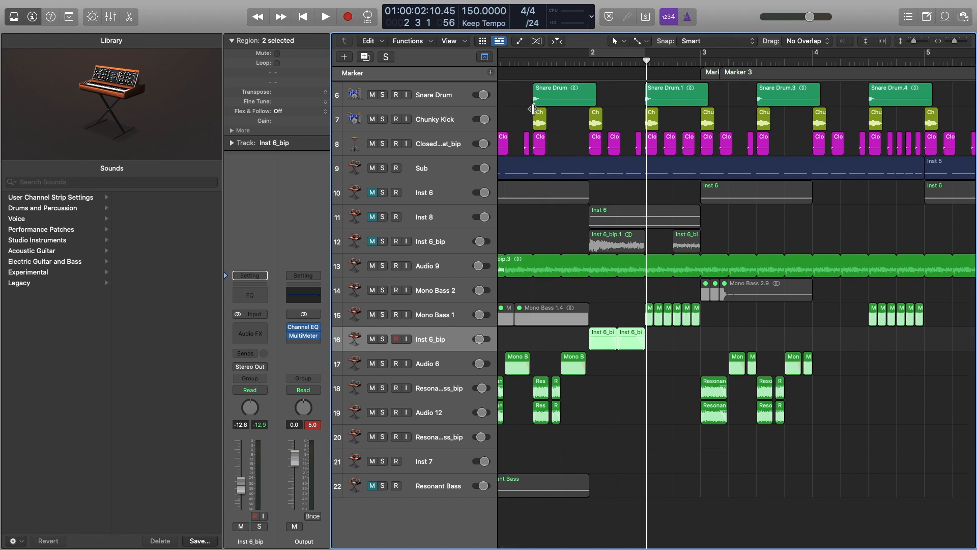
Play the arrangement from bar 1 through bar 4 to hear the bass slices in context.
scroll(529, 108, "left", 2)
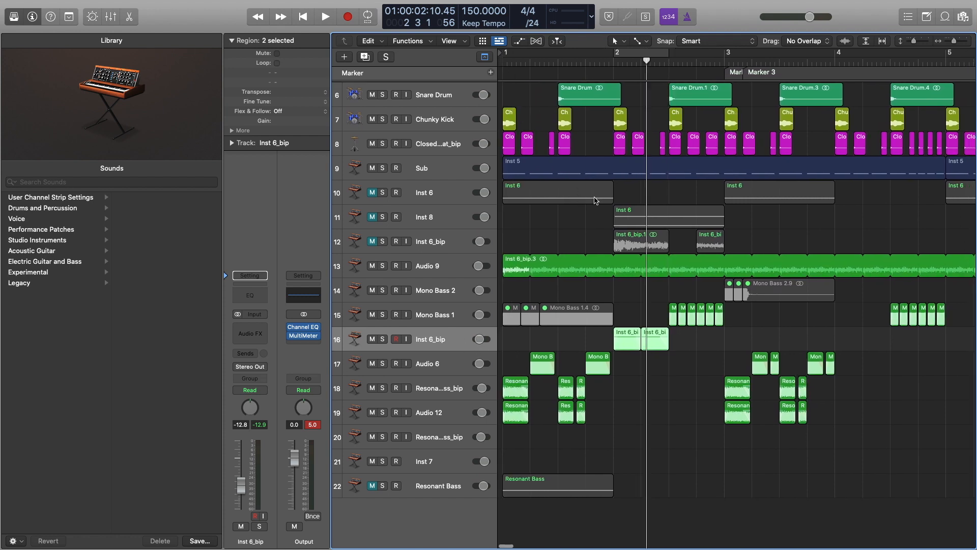
key("super+Left")
key("super+Up")
key("Return")
key("space")
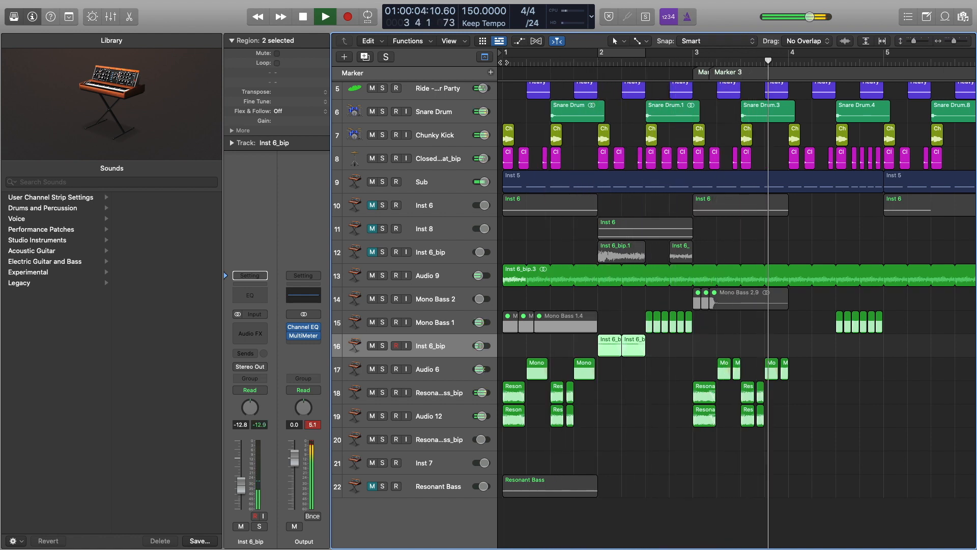
key("space")
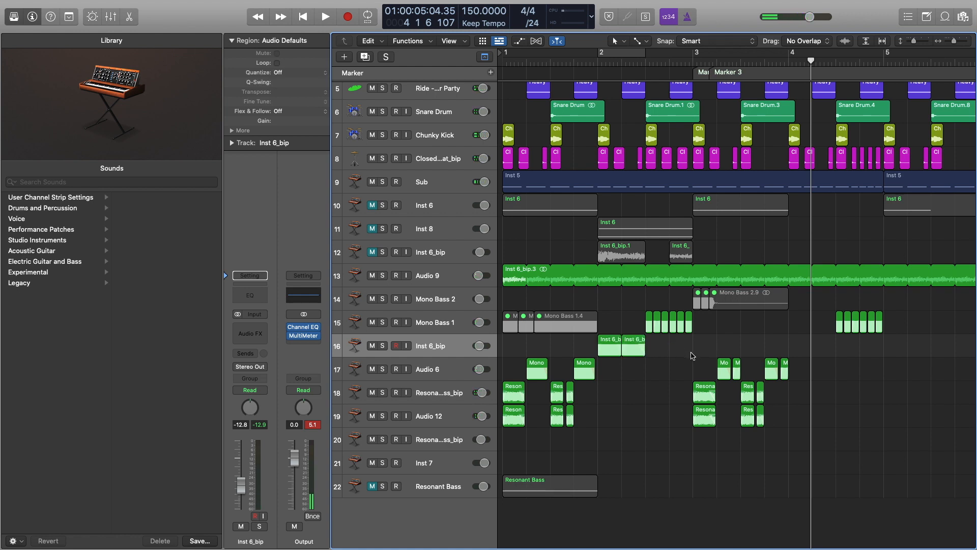
Copy the two Inst 6_bip bass slices from bar 2 to the start of bar 4 on the same track.
right_click(632, 347)
right_click(774, 332)
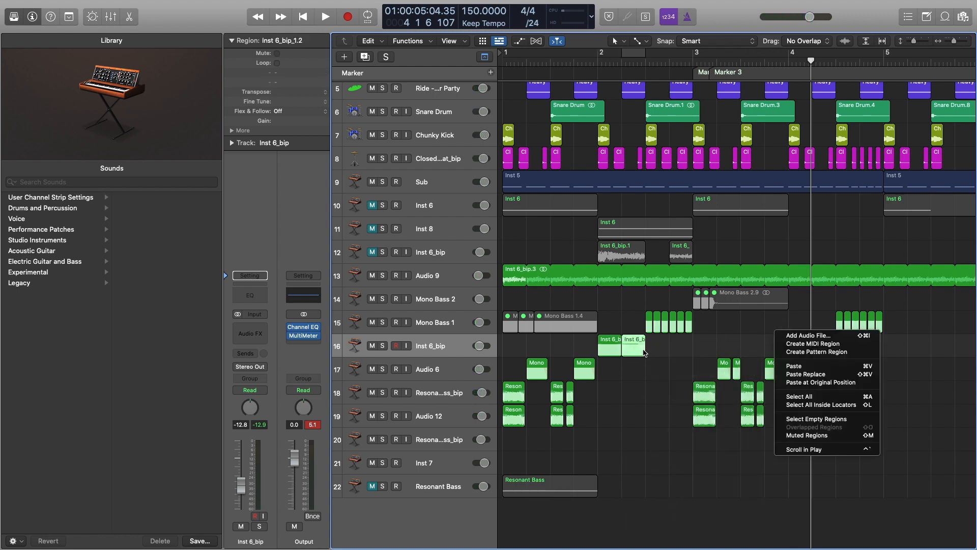
left_click(654, 352)
left_click_drag(634, 351, 801, 350)
left_click_drag(610, 351, 826, 350)
scroll(585, 102, "up", 1)
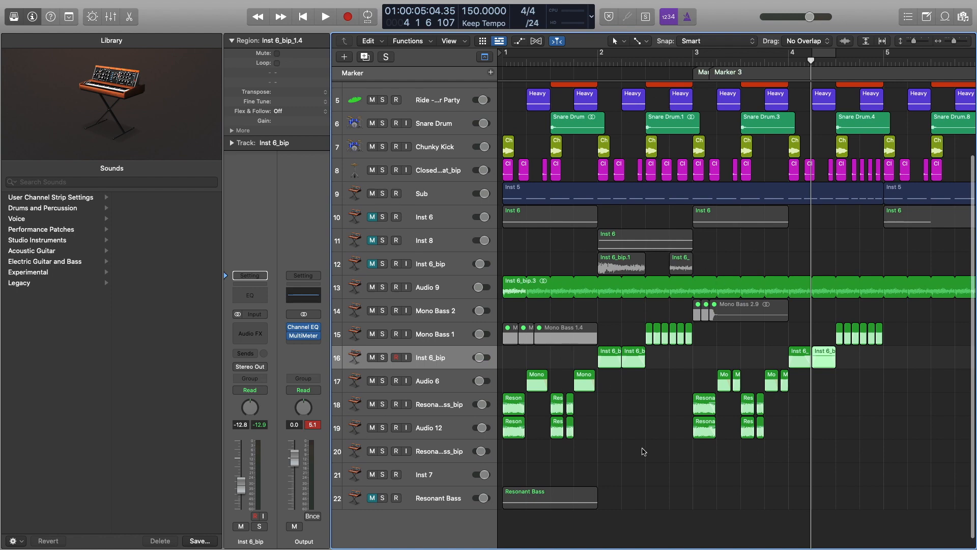
Audition the copied bass slices around bar 4, playing the mix from bar 2 and from bar 4.
scroll(675, 436, "right", 5)
scroll(688, 431, "up", 5)
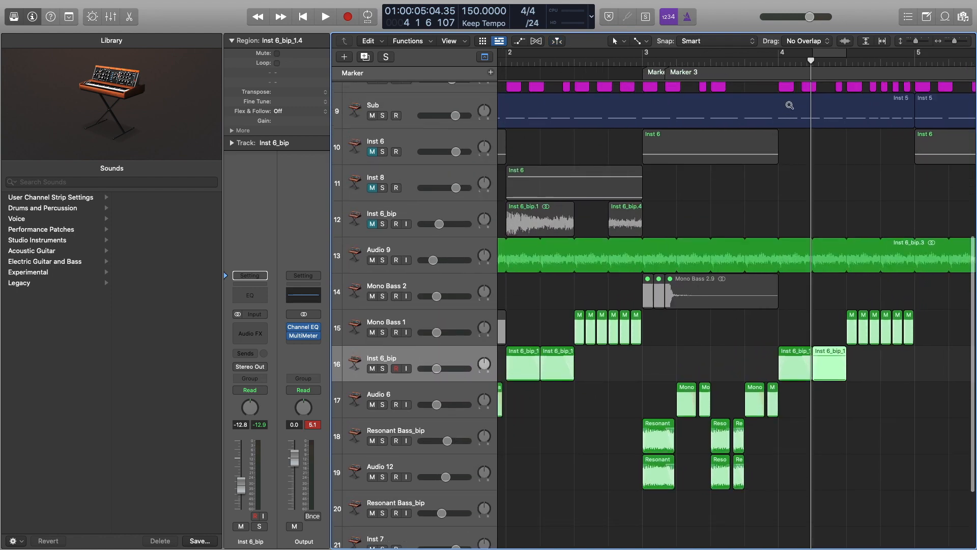
scroll(789, 106, "up", 2)
key("space")
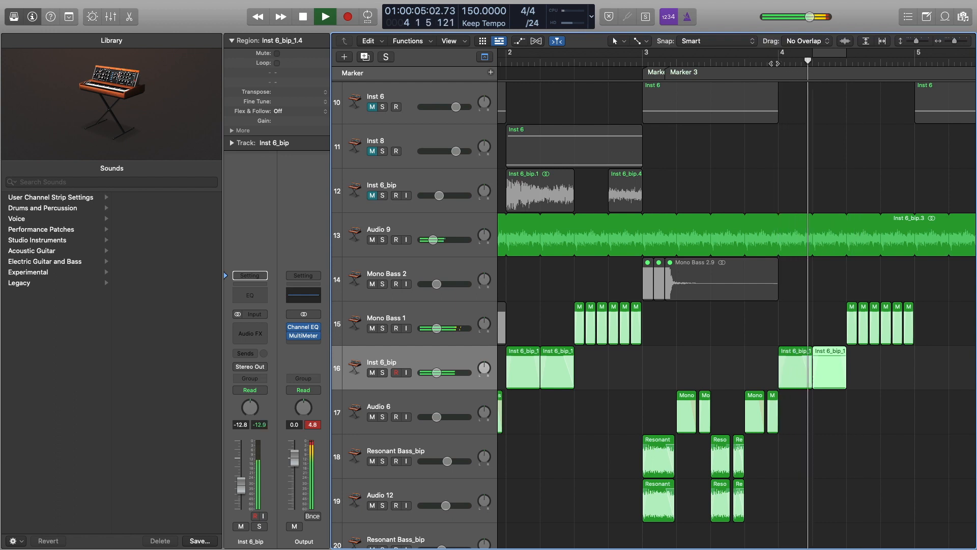
key("space")
scroll(738, 305, "down", 2)
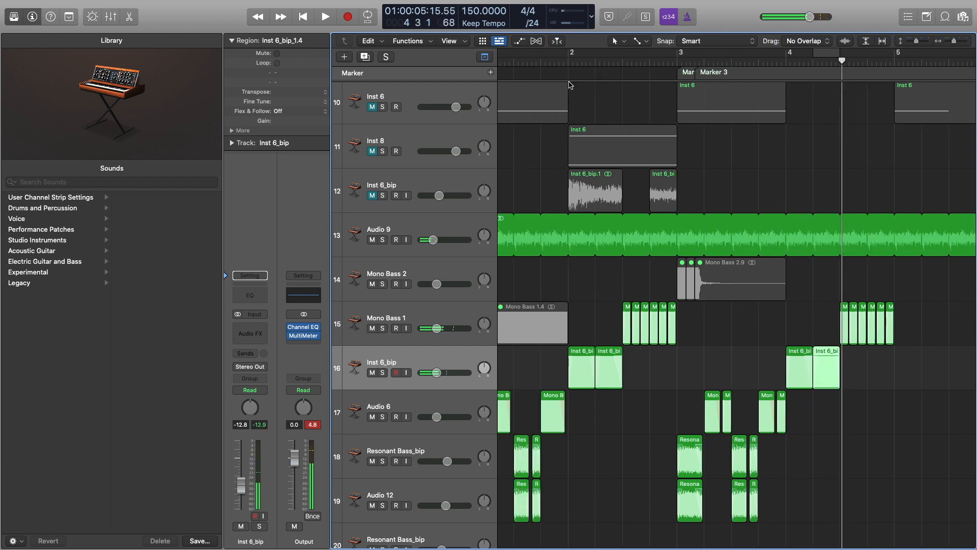
double_click(566, 62)
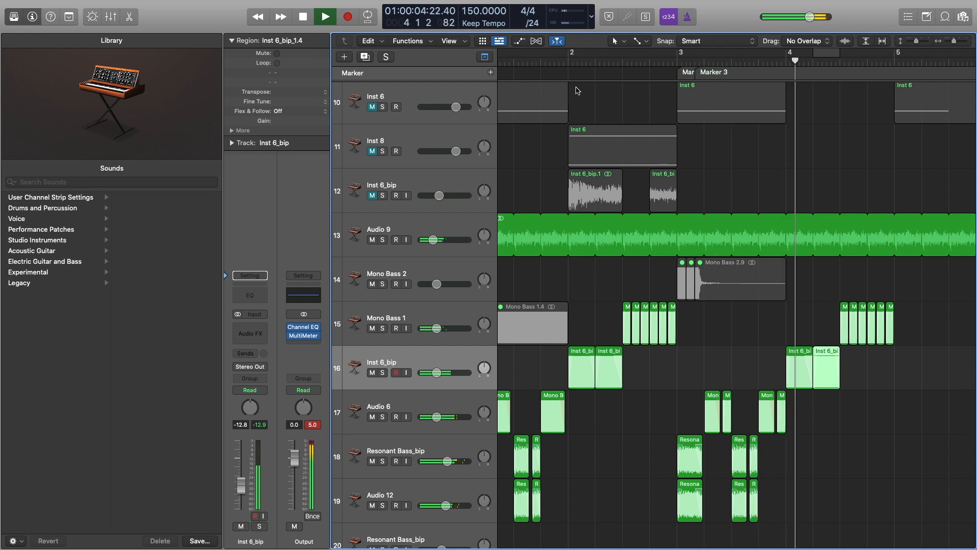
key("space")
key("super+Right")
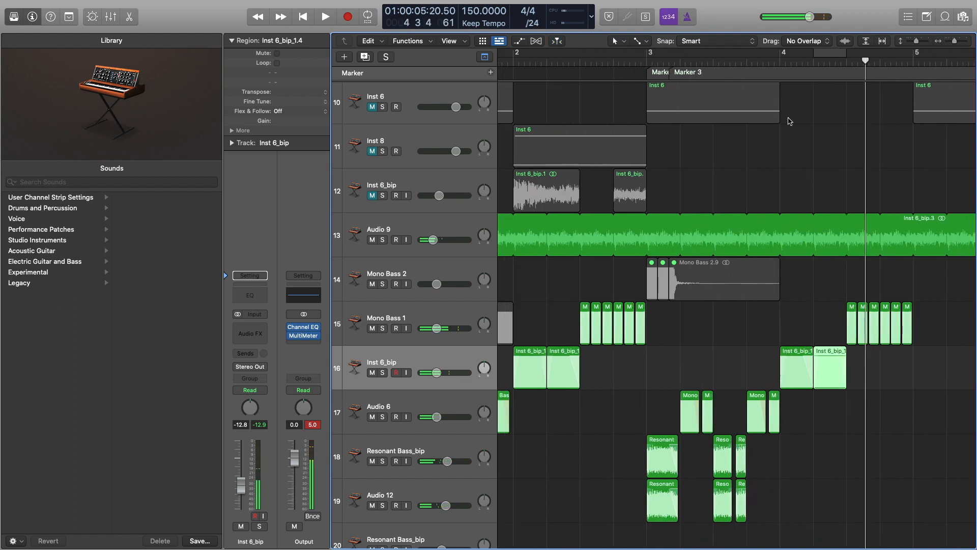
left_click(778, 62)
key("space")
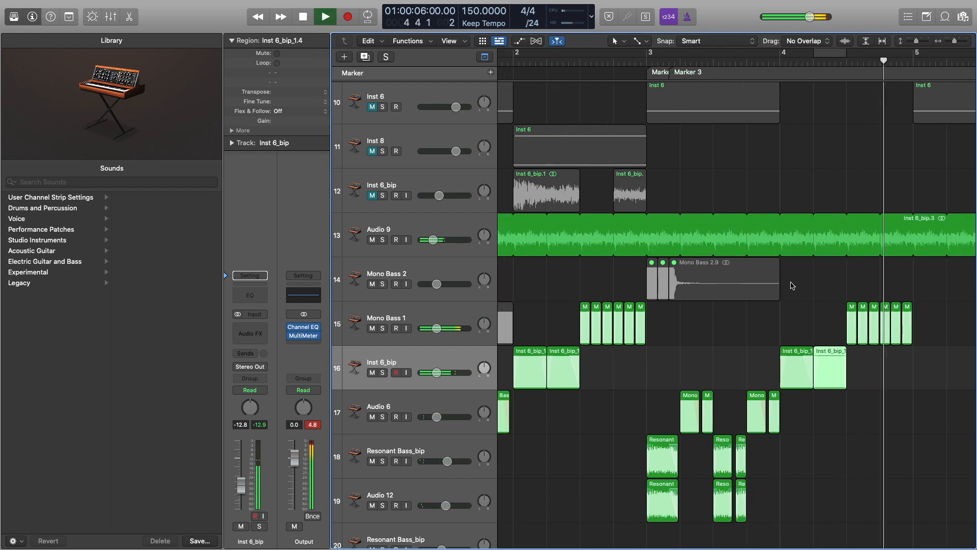
key("space")
Show the whole arrangement and play it from bar 1 past bar 5.
key("z")
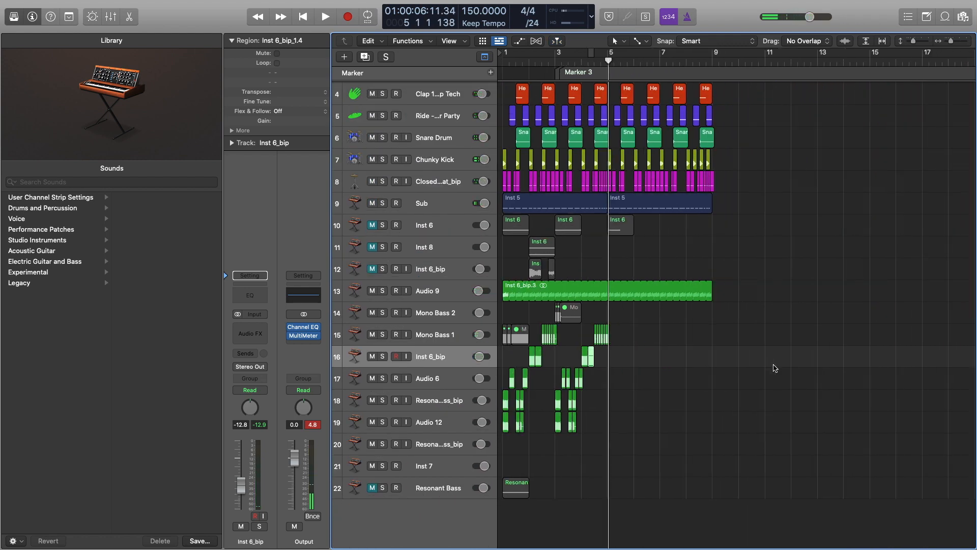
key("Return")
key("space")
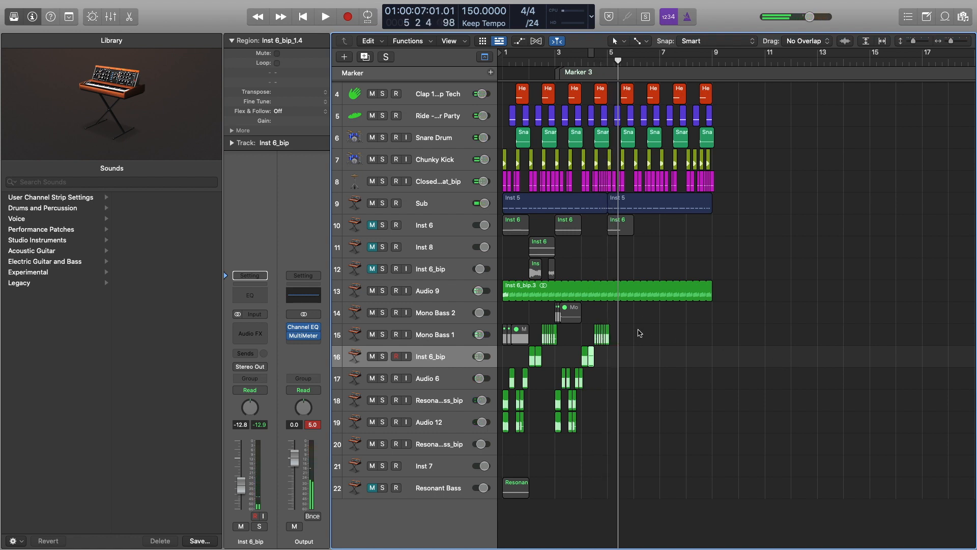
Duplicate the bass regions of bars 1 to 4 on the Mono Bass 1 through Audio 12 tracks to bar 5 and play the result.
left_click_drag(573, 341, 611, 398)
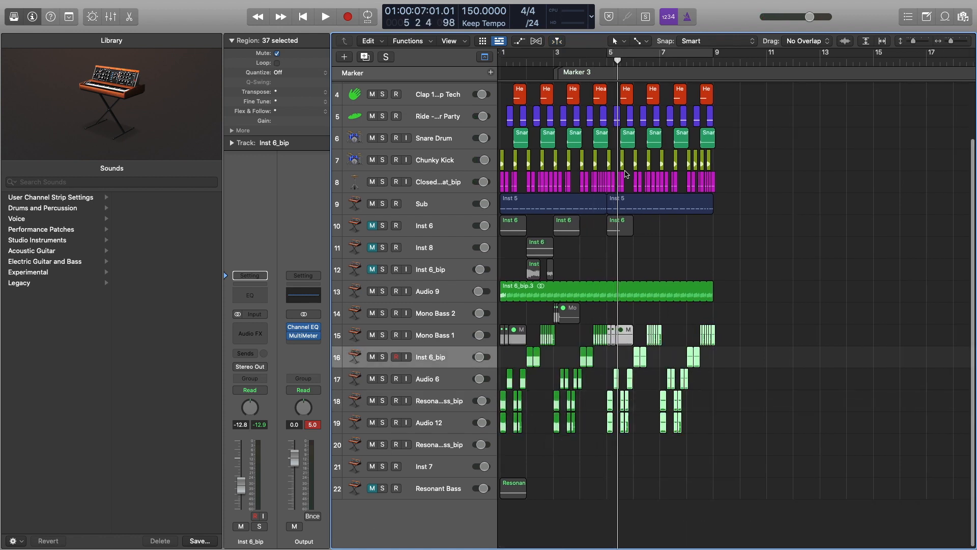
key("space")
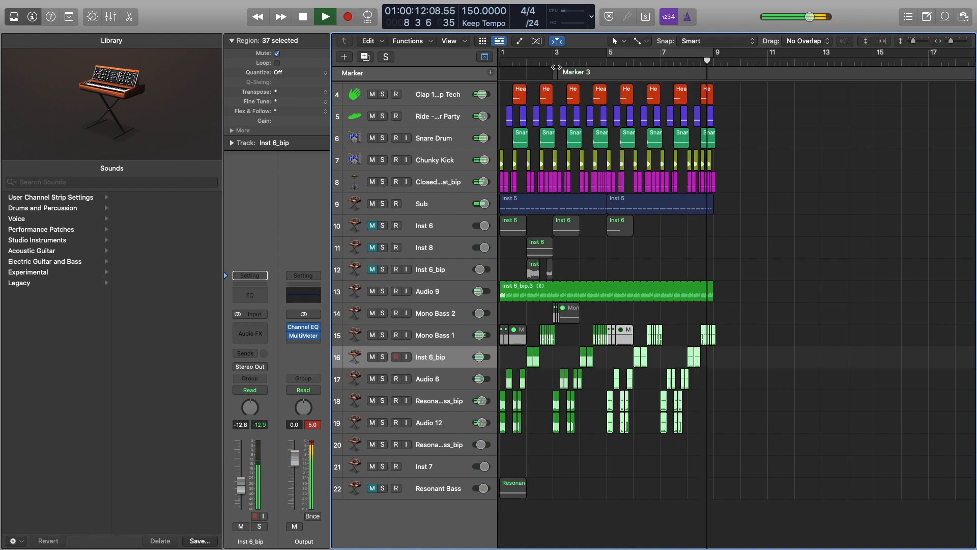
key("space")
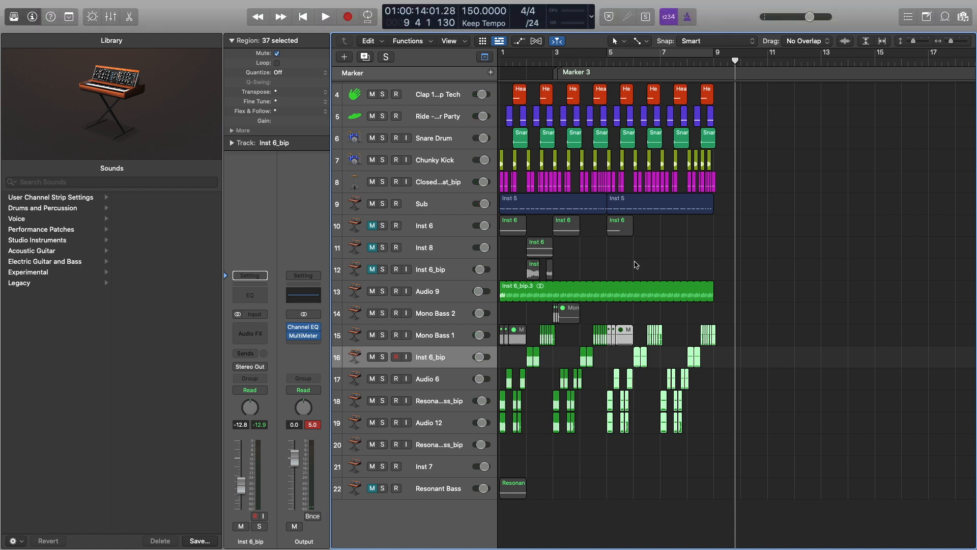
Play the duplicated bass section from bar 5.
scroll(639, 239, "up", 5)
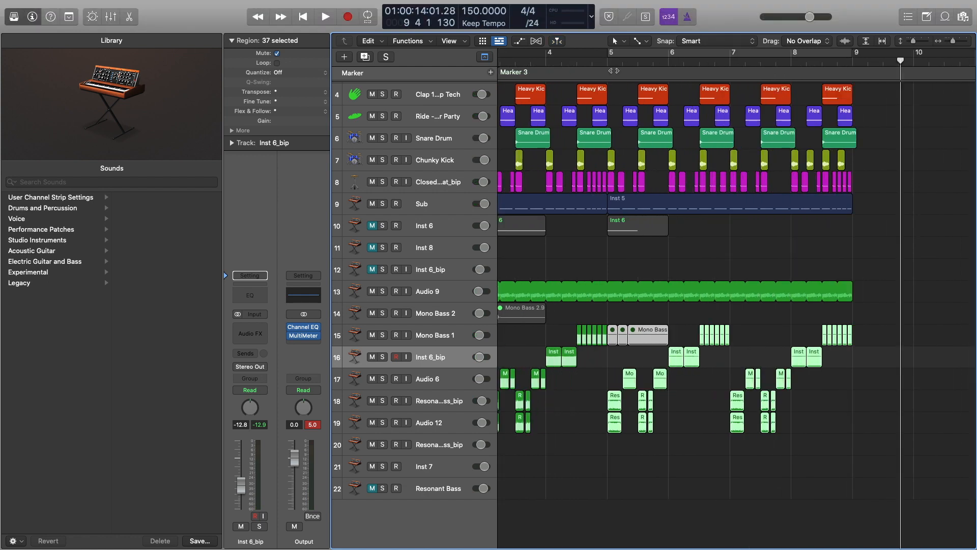
left_click(607, 62)
key("space")
key("space")
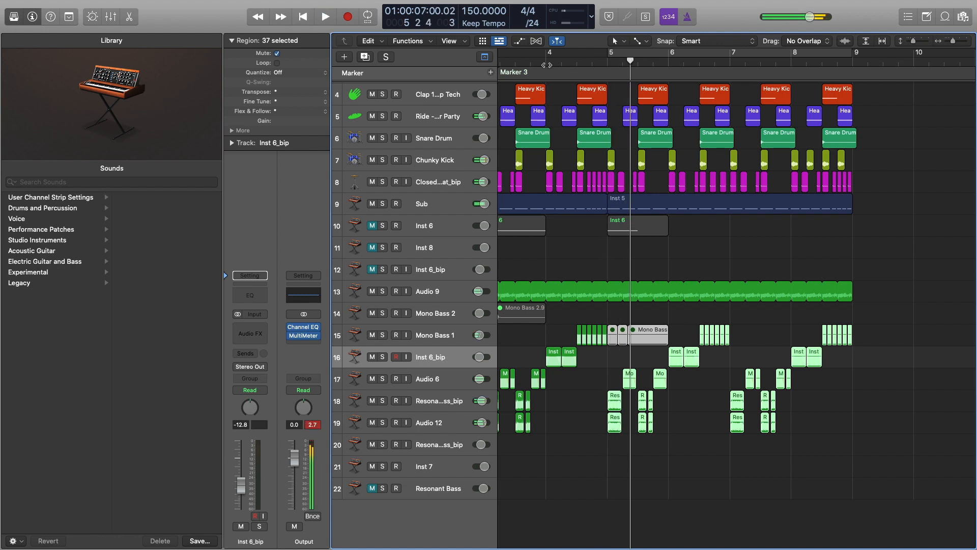
Play the duplicated bass section from just before bar 4 through bar 5.
left_click(537, 61)
key("space")
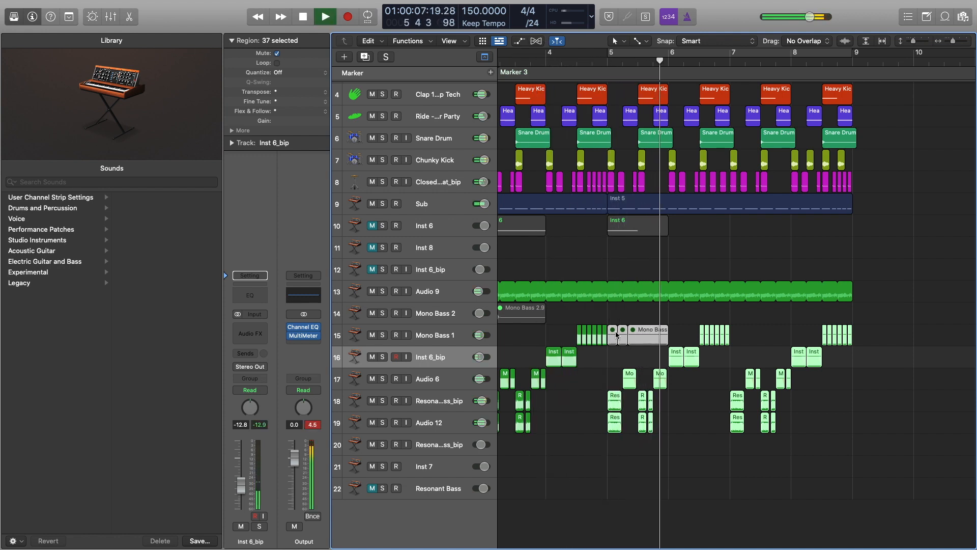
key("space")
Shorten the bass slices at bar 5 beat 3 on Resonant Bass_bip and Audio 12, copy them to 5 3 3, and play from beat 3.
scroll(661, 380, "up", 5)
left_click(639, 380)
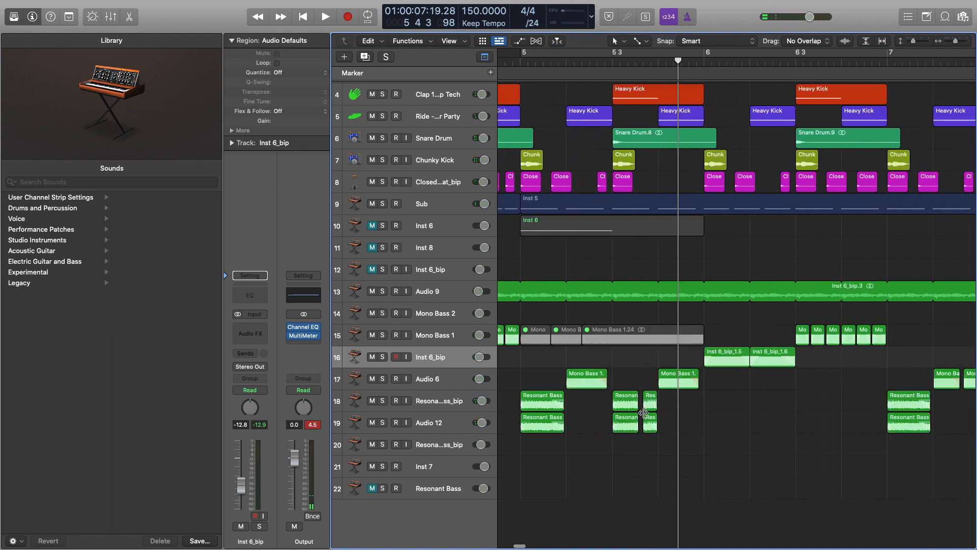
left_click_drag(630, 381, 637, 437)
scroll(635, 437, "up", 5)
left_click_drag(628, 403, 655, 405)
left_click(613, 60)
key("space")
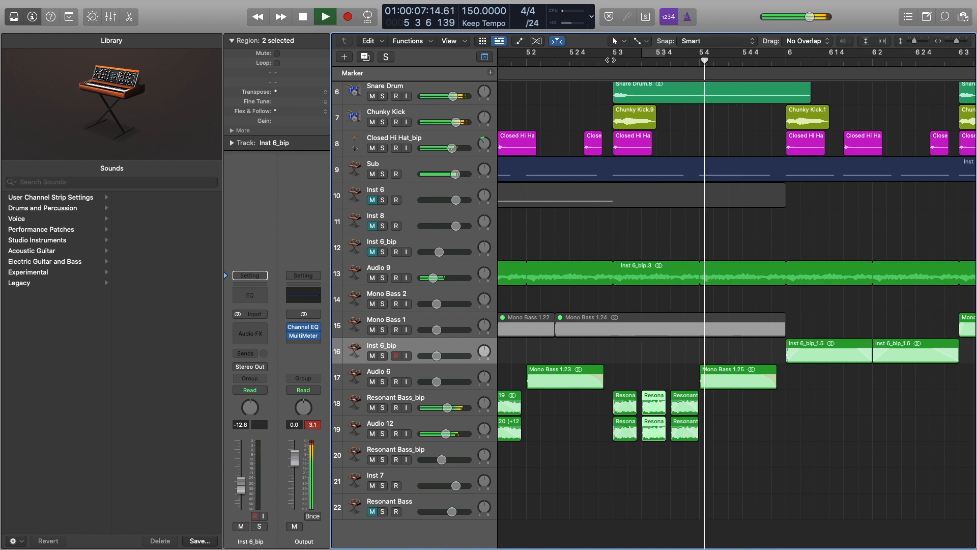
key("space")
Adjust the fades of the last bass slices before bar 5 beat 4 on the Resonant Bass_bip and Audio 12 tracks.
left_click(622, 400)
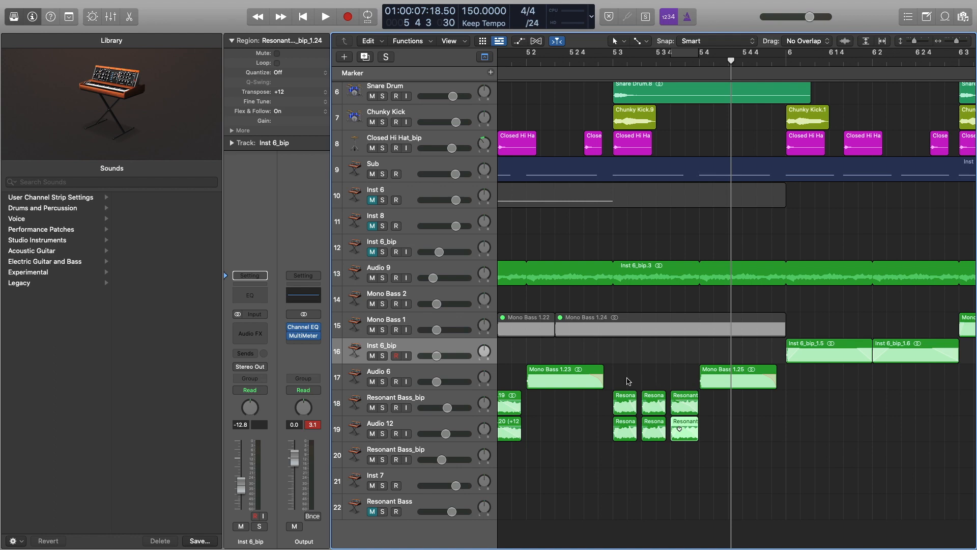
left_click_drag(629, 381, 710, 454)
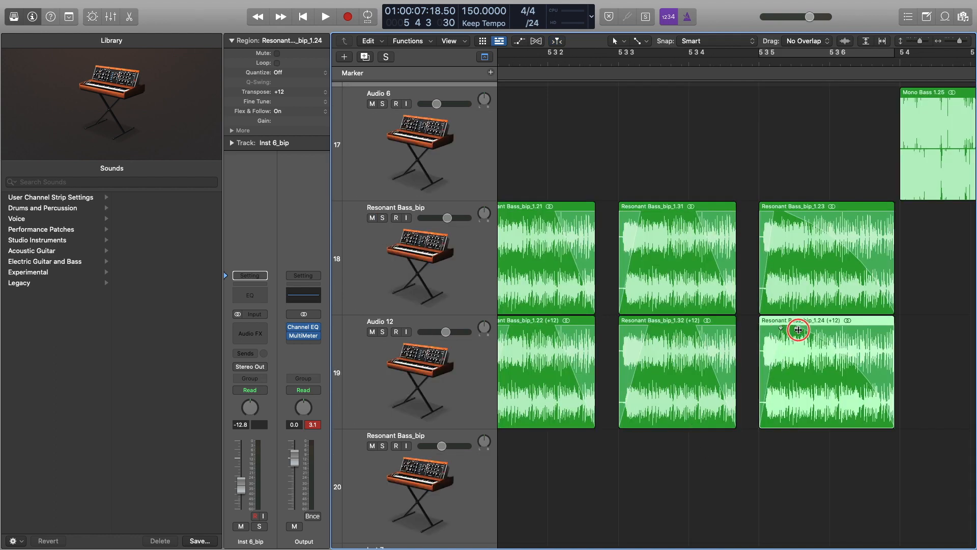
left_click(787, 211)
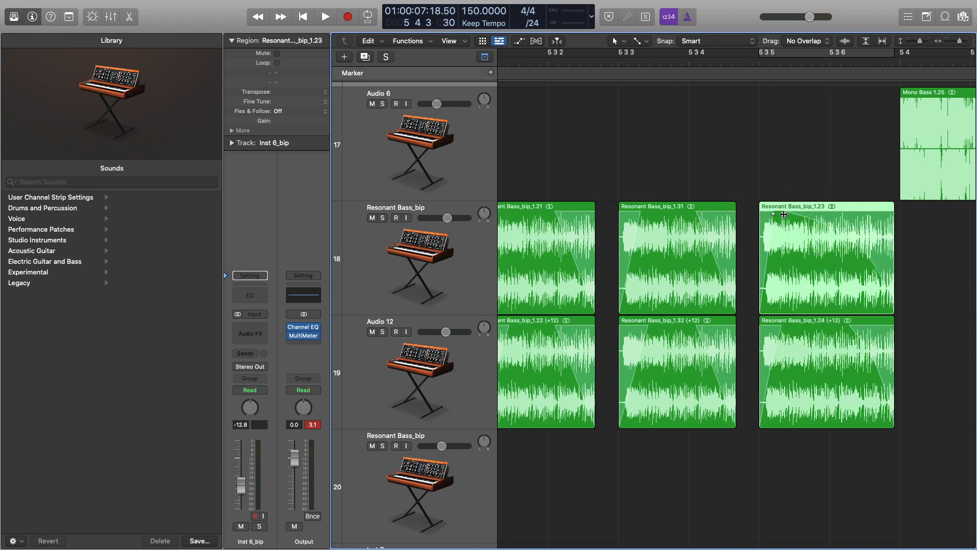
left_click(824, 215, "ctrl+alt")
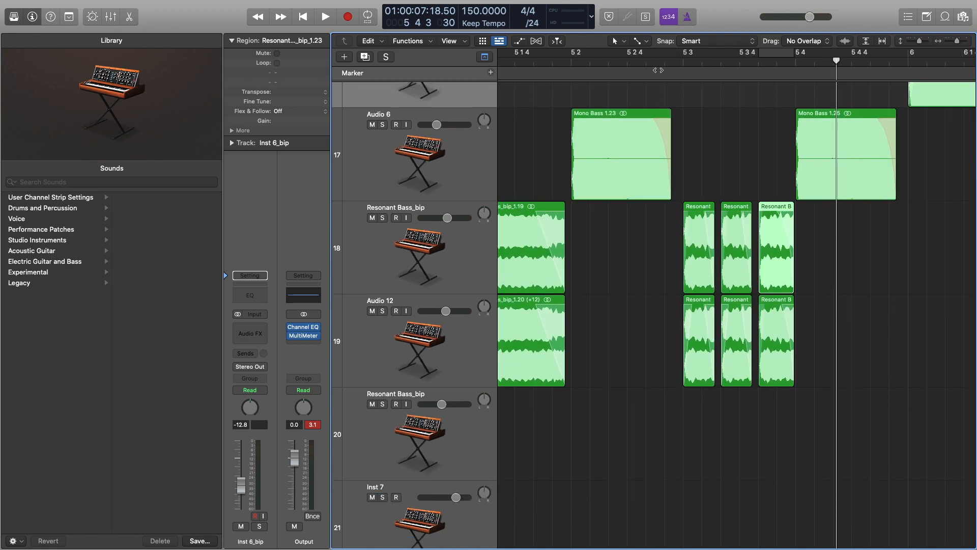
Audition the three resonant bass slices by playing from just before bar 5 beat 2.
left_click(577, 64)
key("space")
left_click(558, 60)
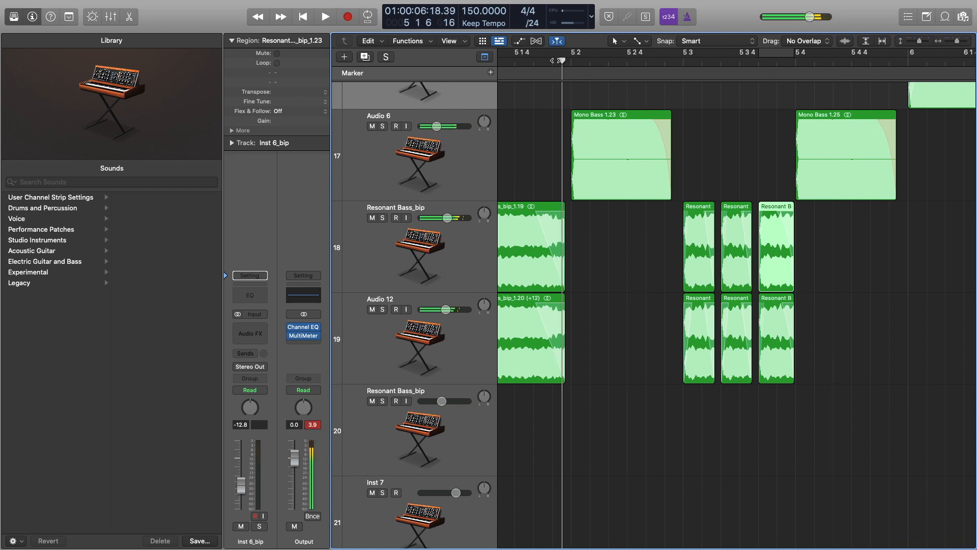
key("space")
scroll(674, 213, "up", 3)
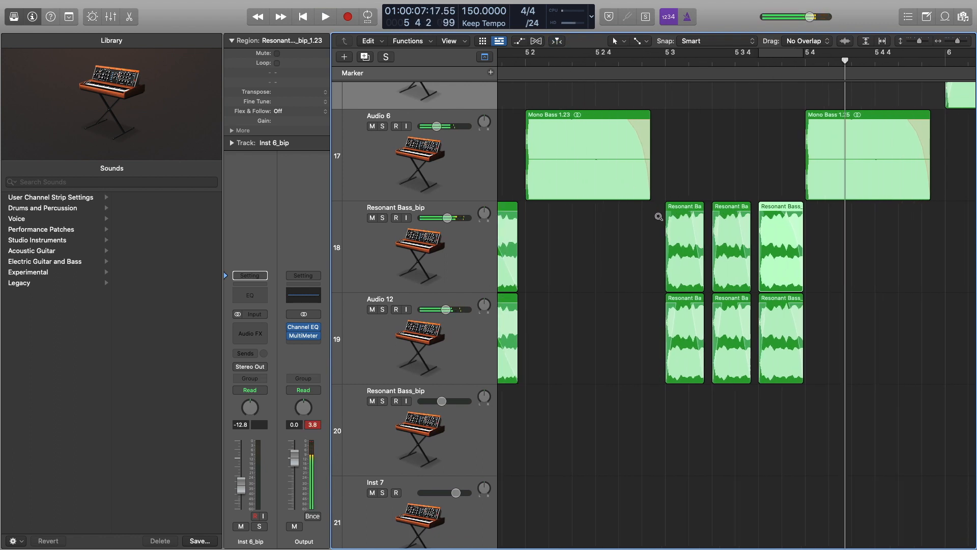
Select the Resonant Bass_bip slice at bar 5 beat 3 and play the arrangement from there into bar 7.
left_click(675, 213)
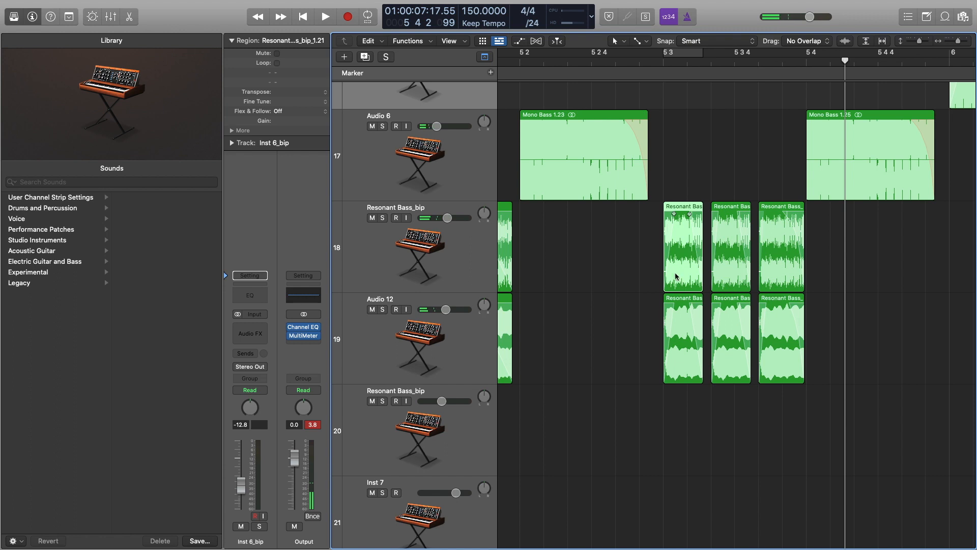
left_click(660, 66)
key("space")
scroll(661, 180, "down", 3)
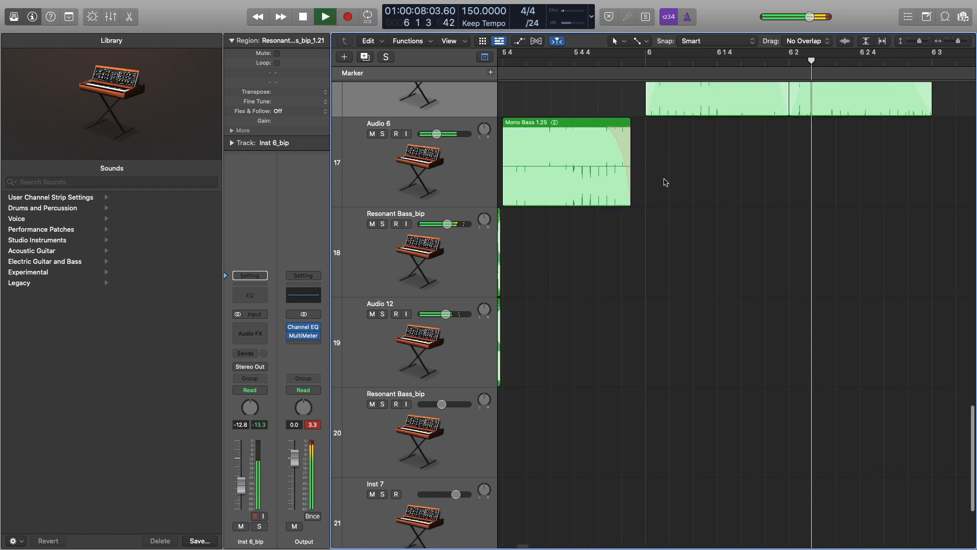
scroll(661, 181, "down", 3)
scroll(667, 184, "down", 5)
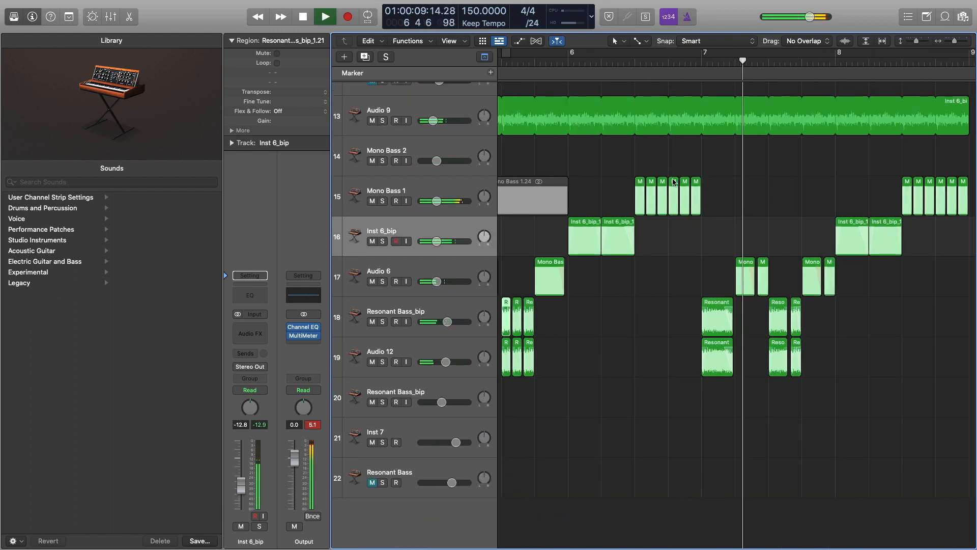
key("space")
Show all tracks around bars 2 to 7 and play the arrangement from bar 5 to the end of bar 7.
scroll(658, 184, "down", 5)
scroll(654, 183, "down", 4)
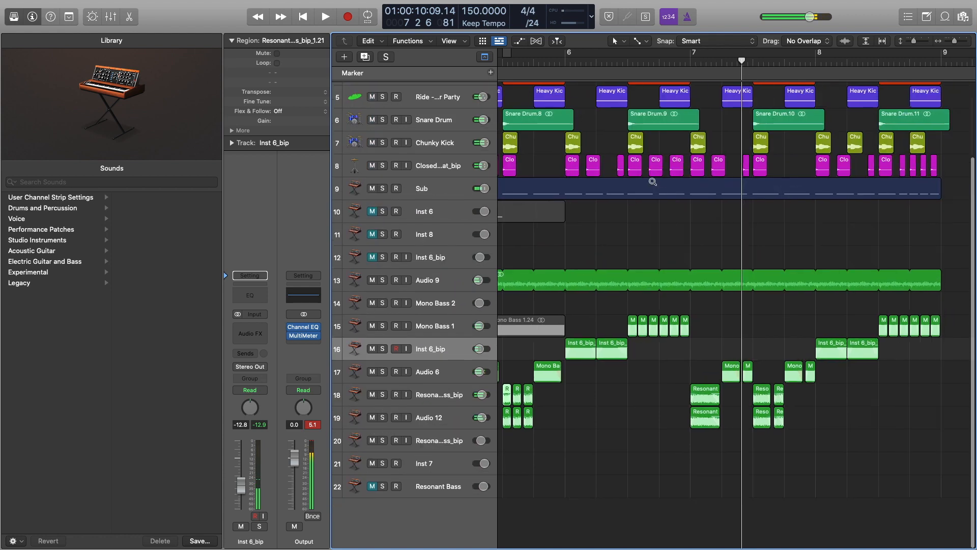
scroll(518, 276, "down", 1)
scroll(696, 379, "left", 6)
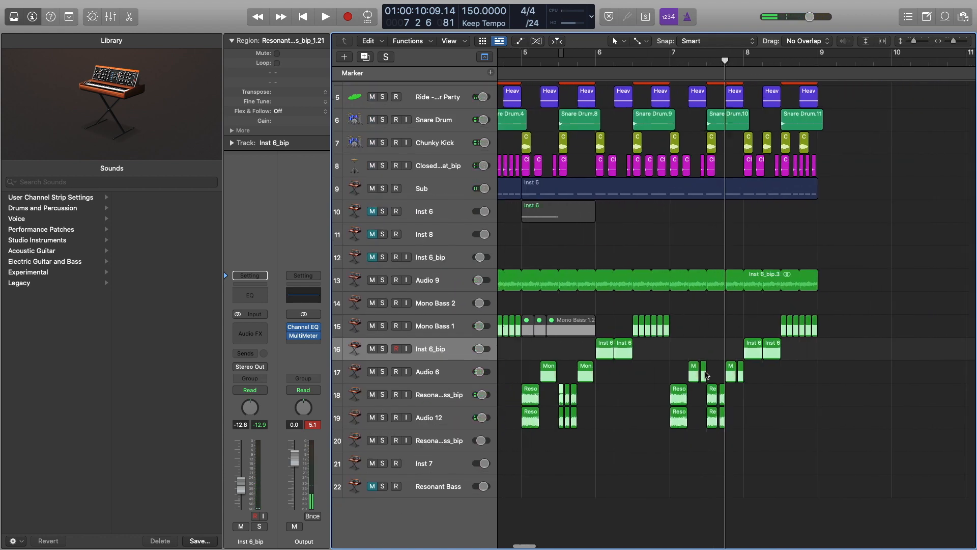
scroll(706, 375, "down", 2)
scroll(707, 378, "right", 4)
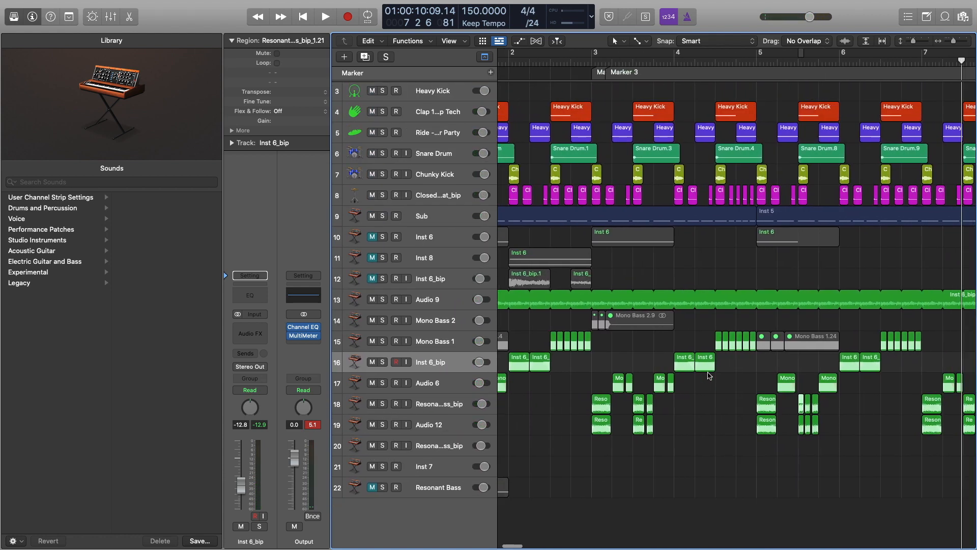
left_click(638, 61)
key("space")
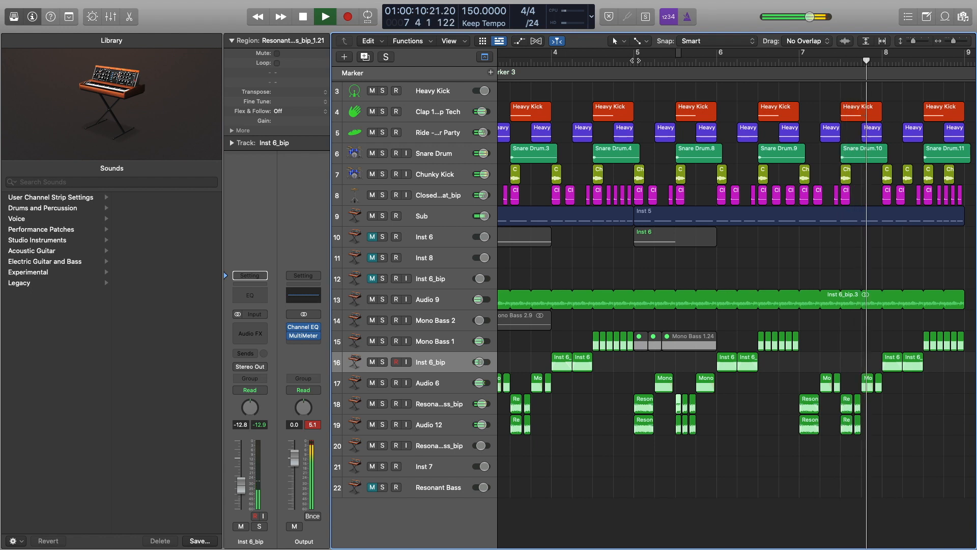
key("space")
Play the bass and drums of bar 7 from its start.
left_click(796, 54)
key("space")
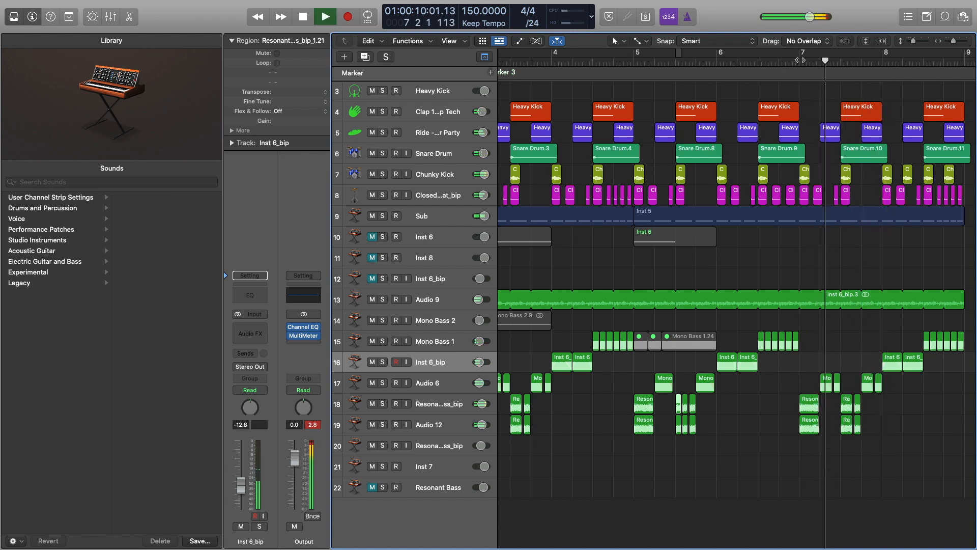
key("space")
Copy the four resonant bass slices from bar 7 beat 3 over the long ones at bar 7 beat 1 and play bar 7.
scroll(744, 284, "right", 3)
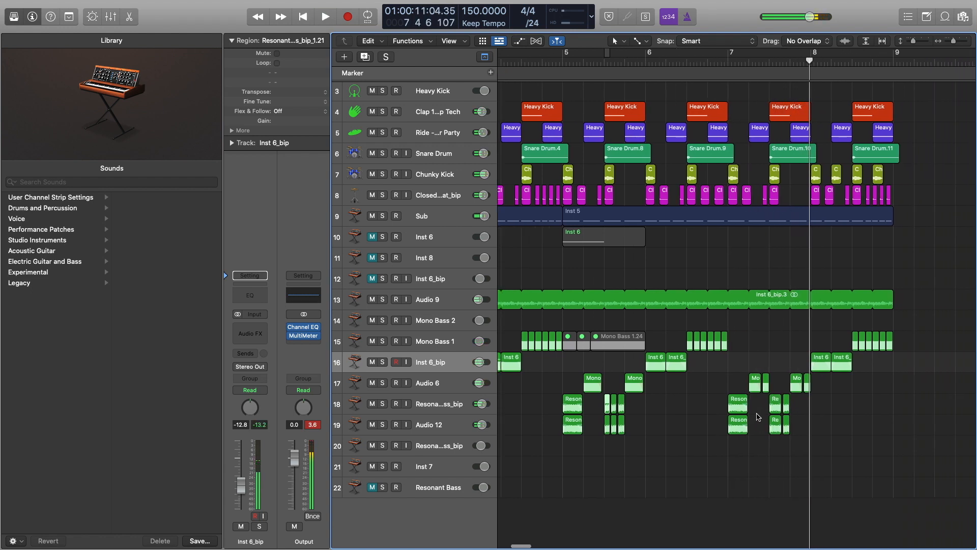
left_click_drag(813, 400, 735, 408)
left_click(726, 62)
key("space")
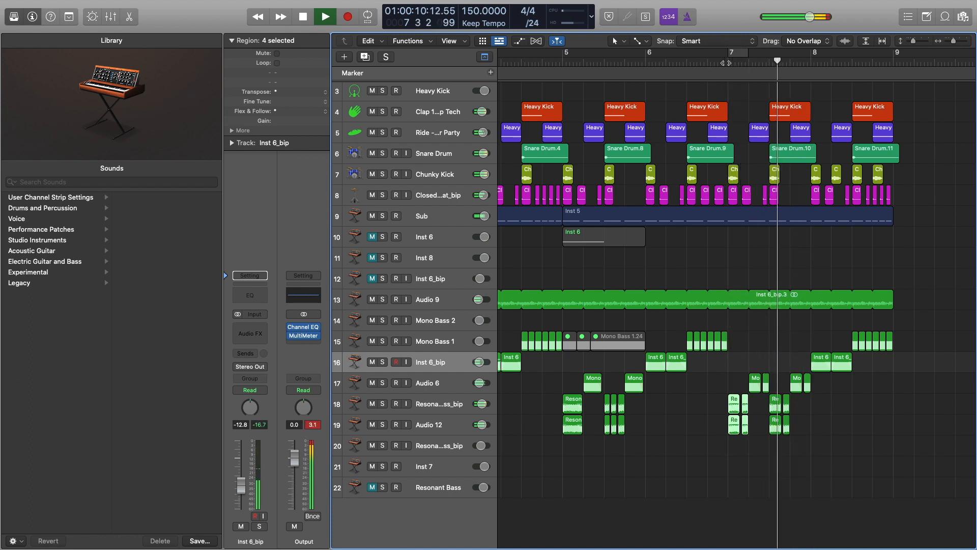
key("space")
Replace the resonant bass slices at bar 7 beat 3 with copies of the six slices from bar 5 beat 3.
left_click_drag(804, 406, 773, 420)
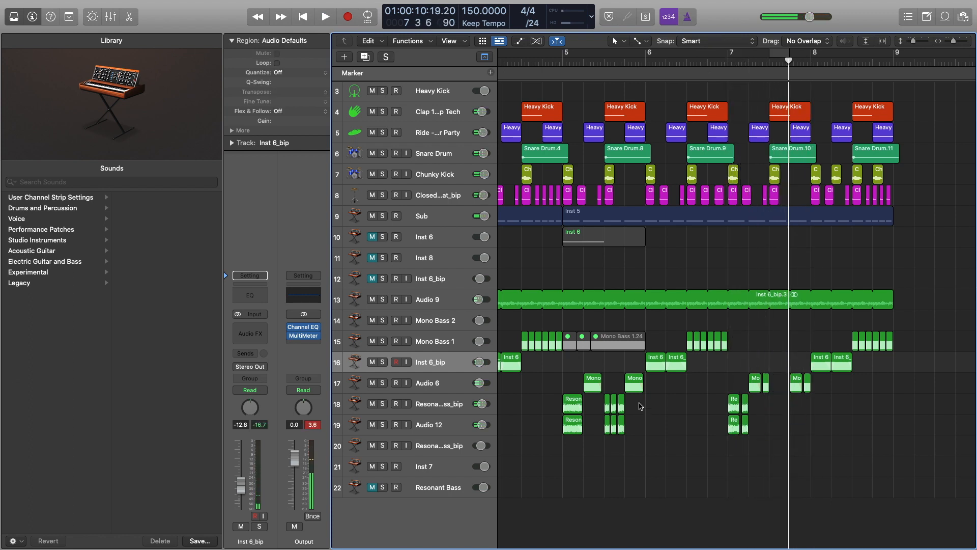
left_click_drag(640, 405, 772, 406)
scroll(611, 406, "right", 1)
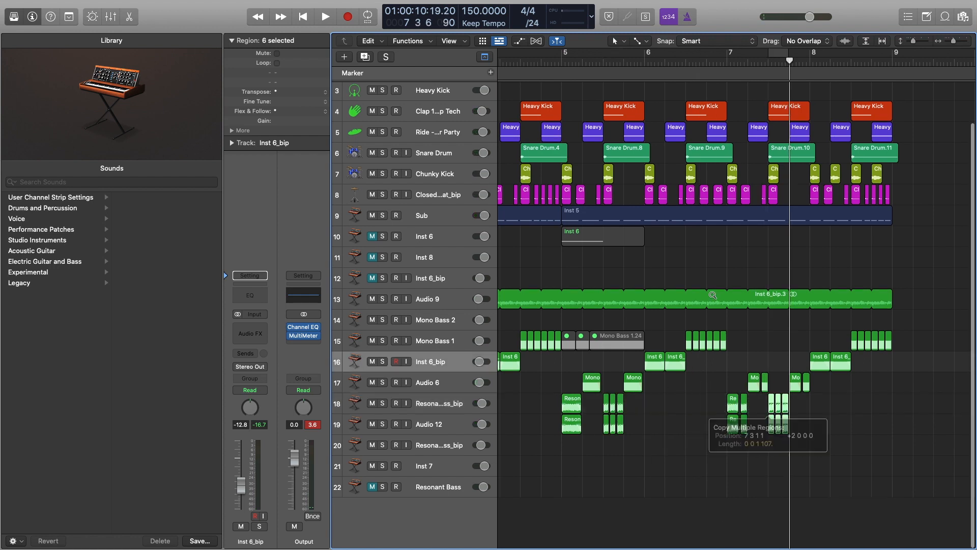
Play the rearranged bass from bar 5 into bar 6.
scroll(702, 244, "up", 2)
scroll(706, 189, "left", 3)
scroll(646, 132, "down", 3)
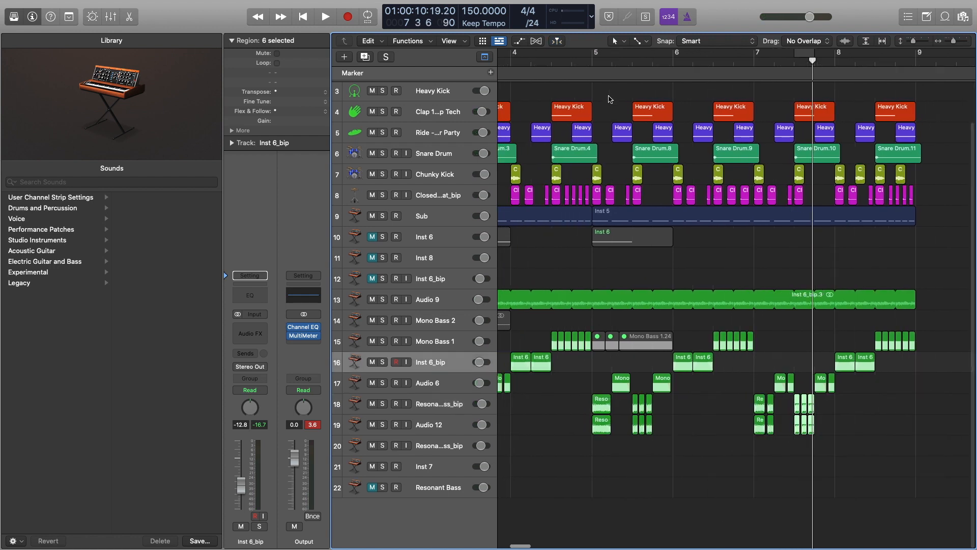
double_click(593, 59)
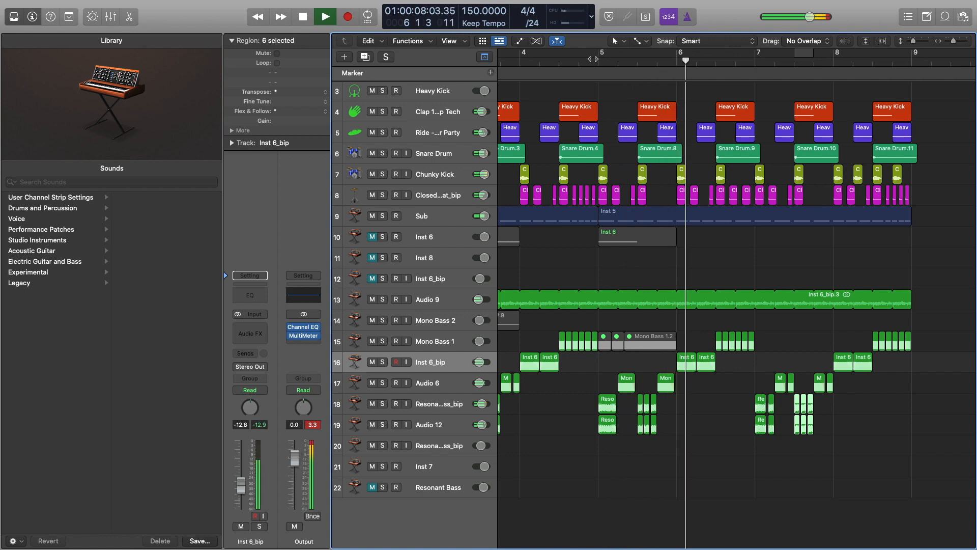
key("space")
scroll(694, 407, "up", 5)
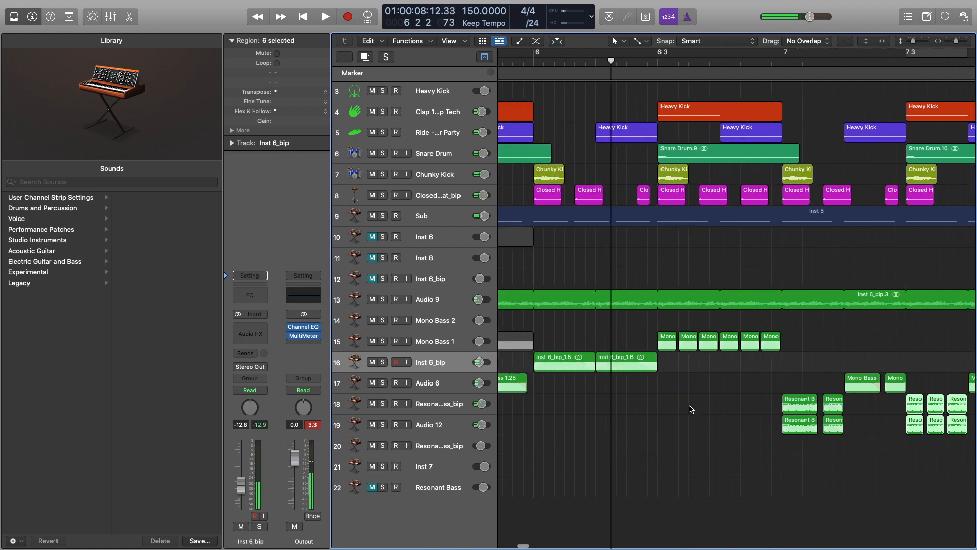
Replace the Audio 6 region at bar 5 beat 4 with copies of the two Mono Bass slices from bar 7 beat 2.
scroll(690, 406, "right", 8)
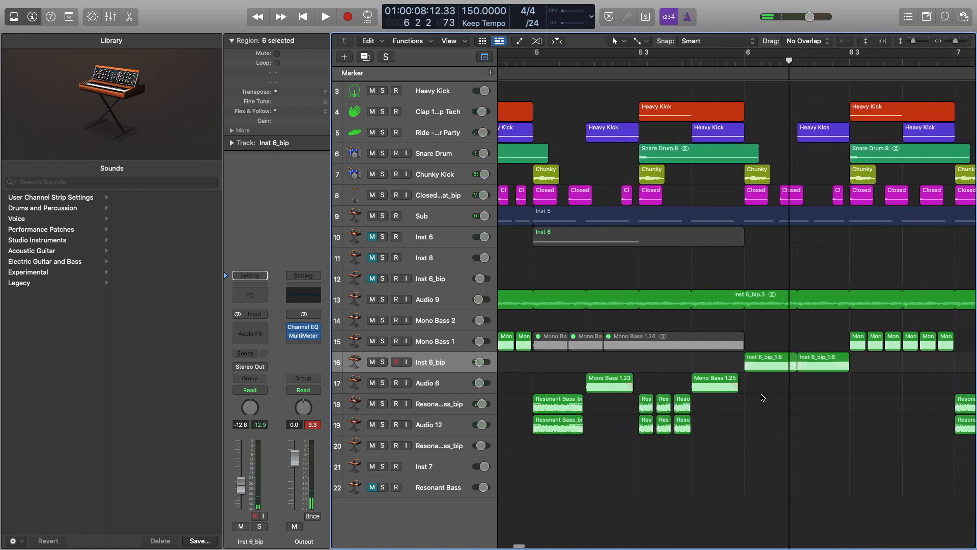
scroll(761, 398, "left", 4)
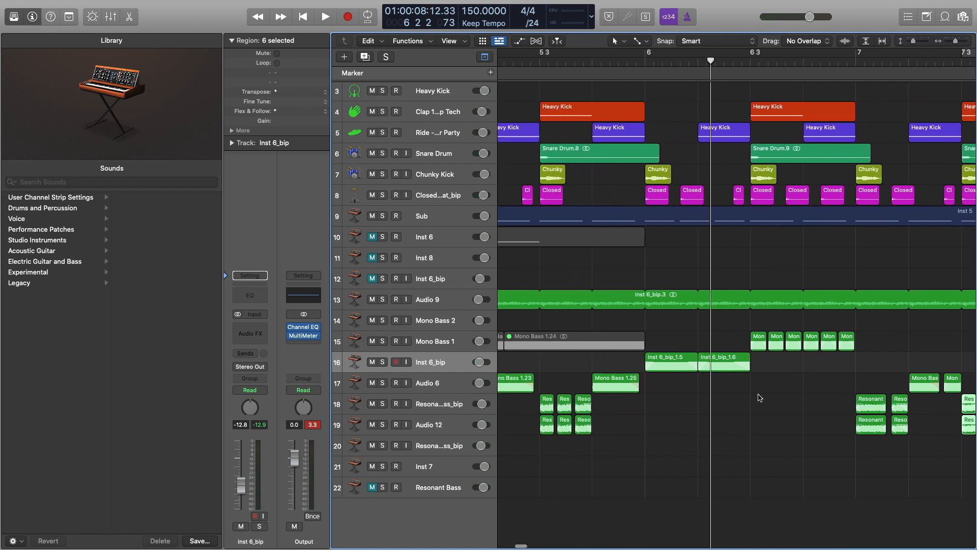
scroll(741, 398, "down", 4)
scroll(743, 397, "right", 4)
left_click(692, 385)
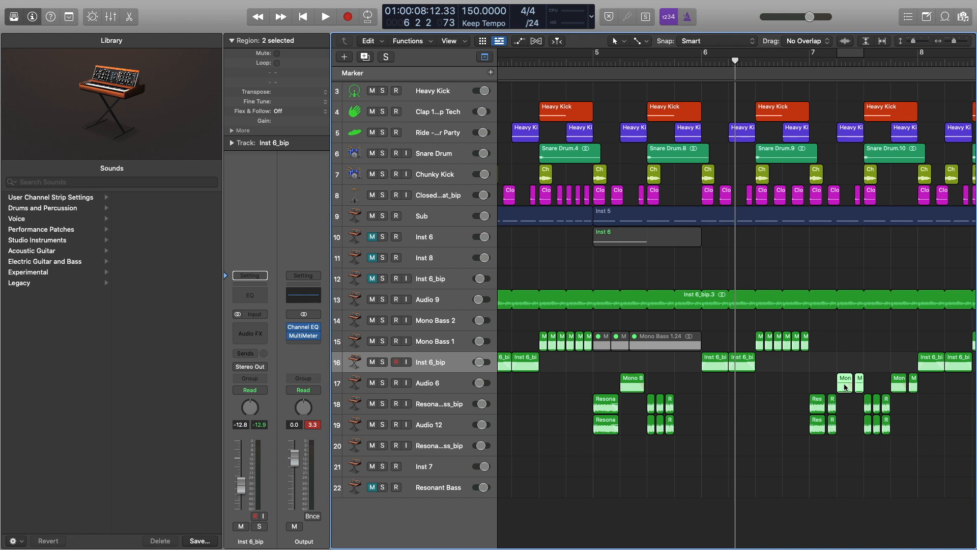
left_click_drag(845, 387, 682, 385)
Play the arrangement from bar 5 to the end of bar 7 to check the copied Mono Bass slices.
left_click(593, 62)
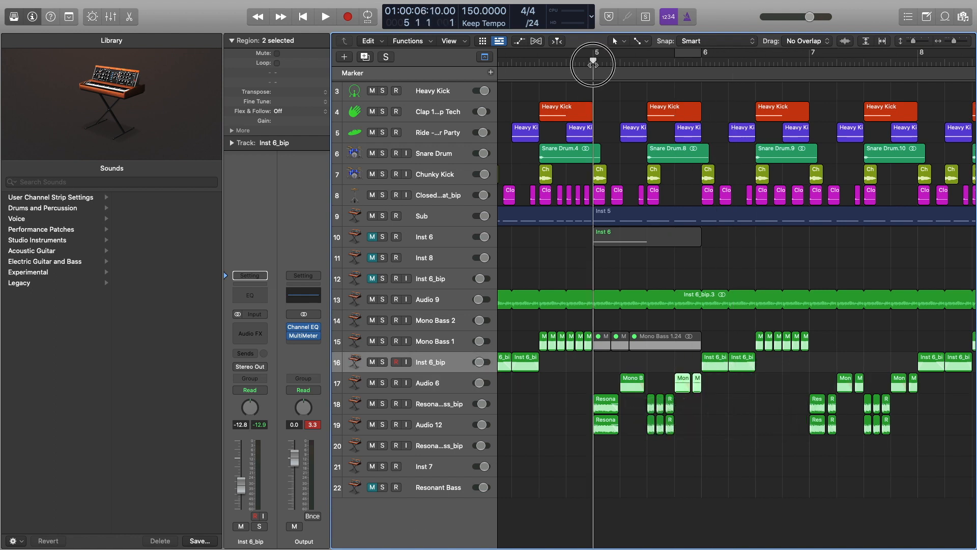
key("space")
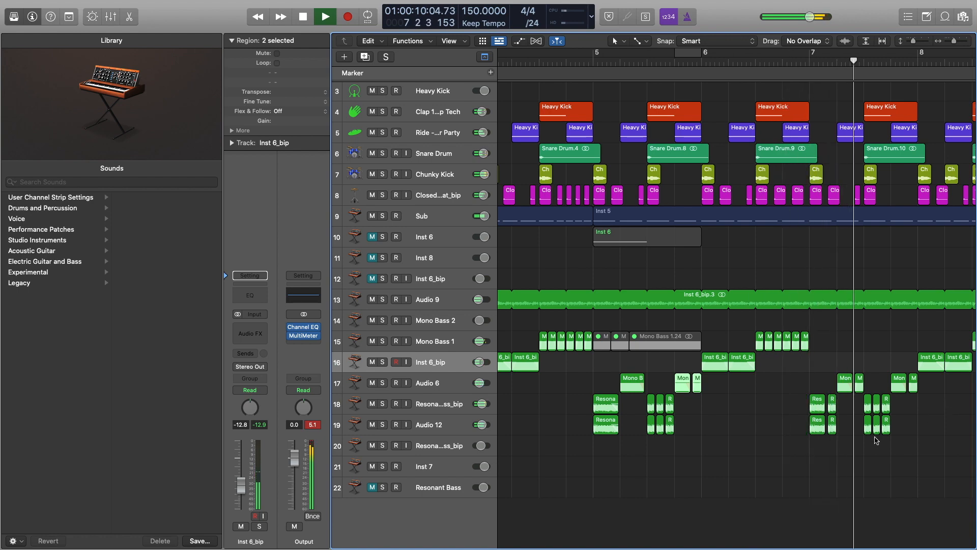
key("space")
Split the Audio 6 region at bar 7 beat 4 at 7 4 3, shorten its first half to leave a gap, and play the result.
scroll(877, 427, "right", 5)
key("super+Right")
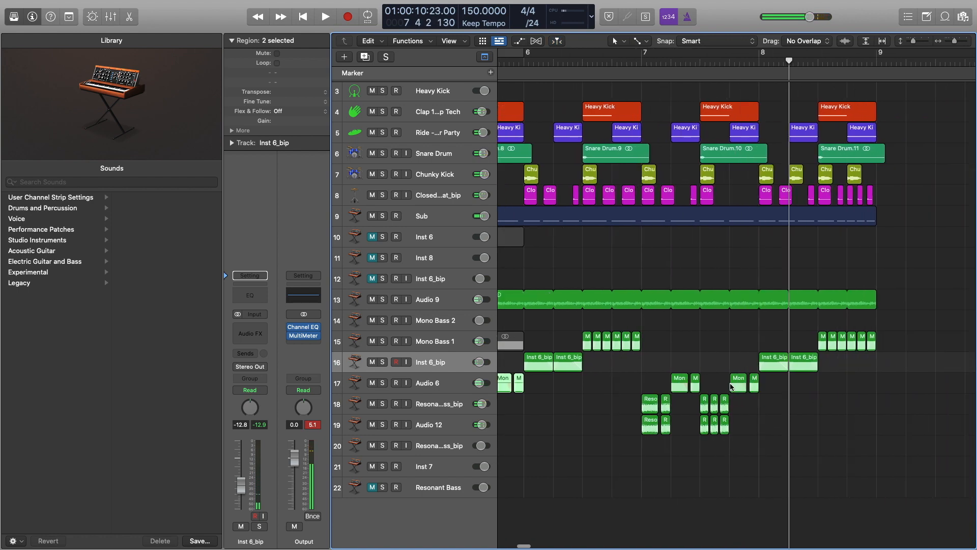
key("super+Right")
key("super+Down")
key("super+Right")
key("super+Right")
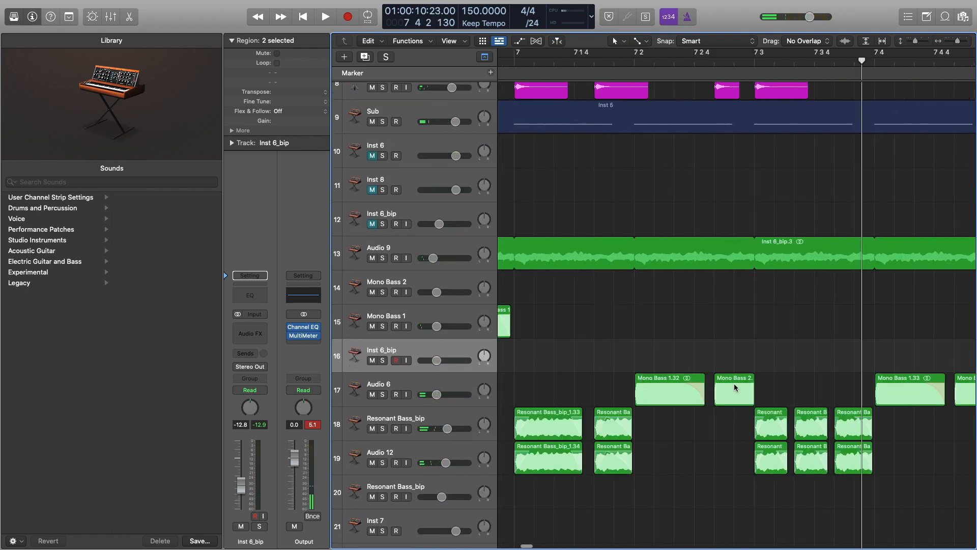
scroll(735, 387, "right", 10)
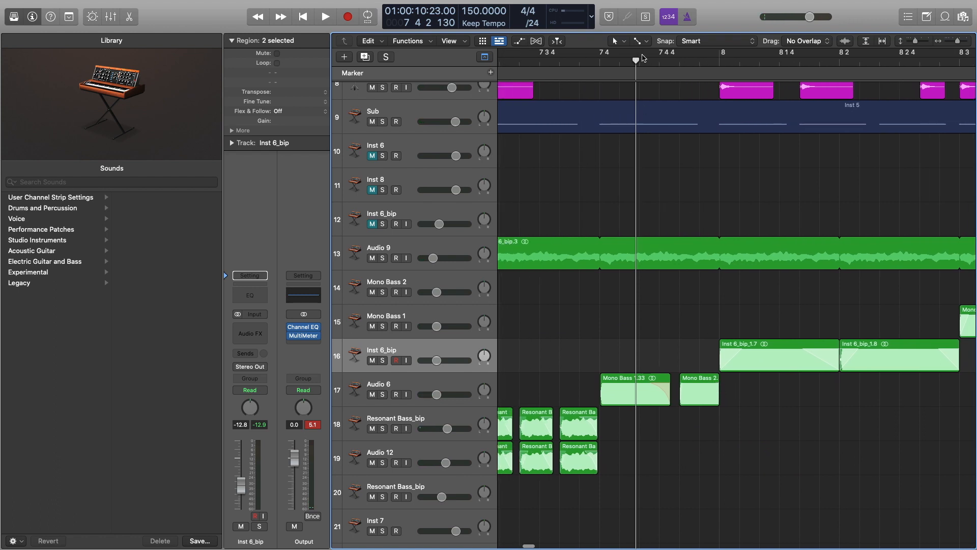
mouse_move(637, 60)
left_mouse_down()
mouse_move(653, 60)
mouse_move(641, 60)
left_mouse_up()
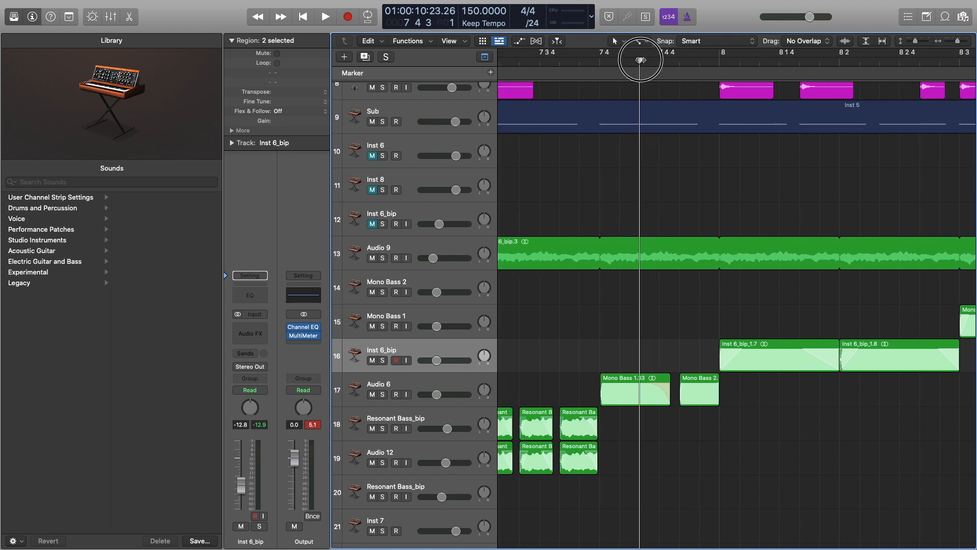
left_click(640, 400)
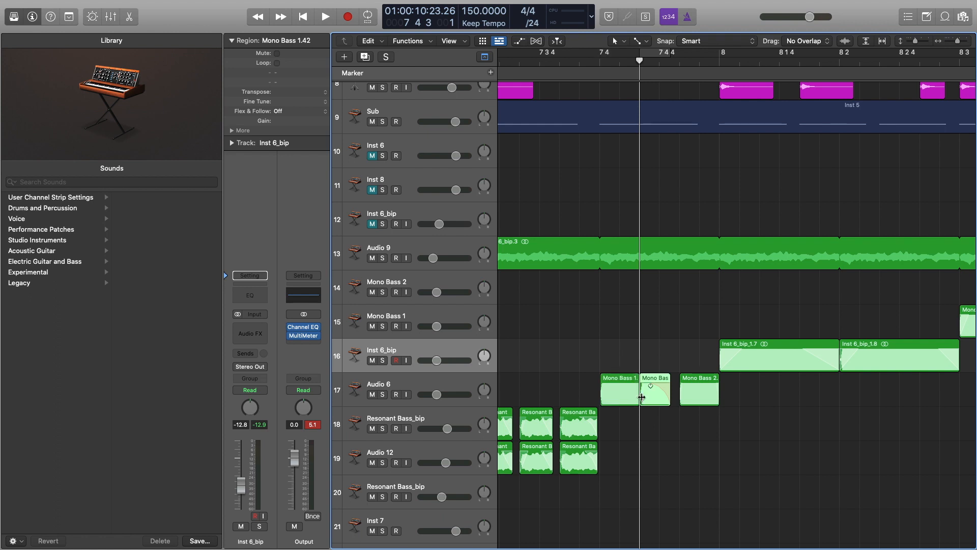
mouse_move(635, 403)
left_mouse_down()
mouse_move(611, 403)
mouse_move(622, 405)
left_mouse_up()
key("space")
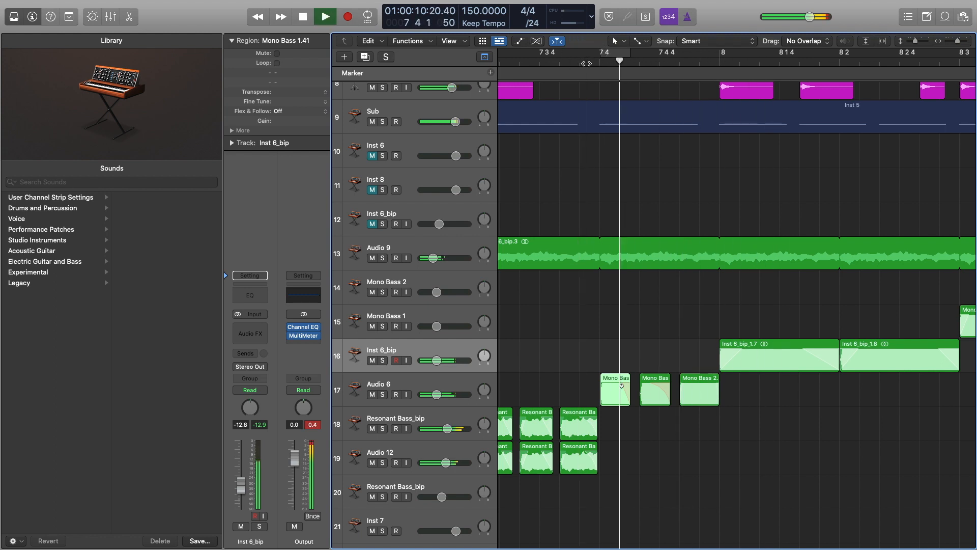
Play the arrangement on past the end of bar 8 to check the closing bass regions.
key("super+Up")
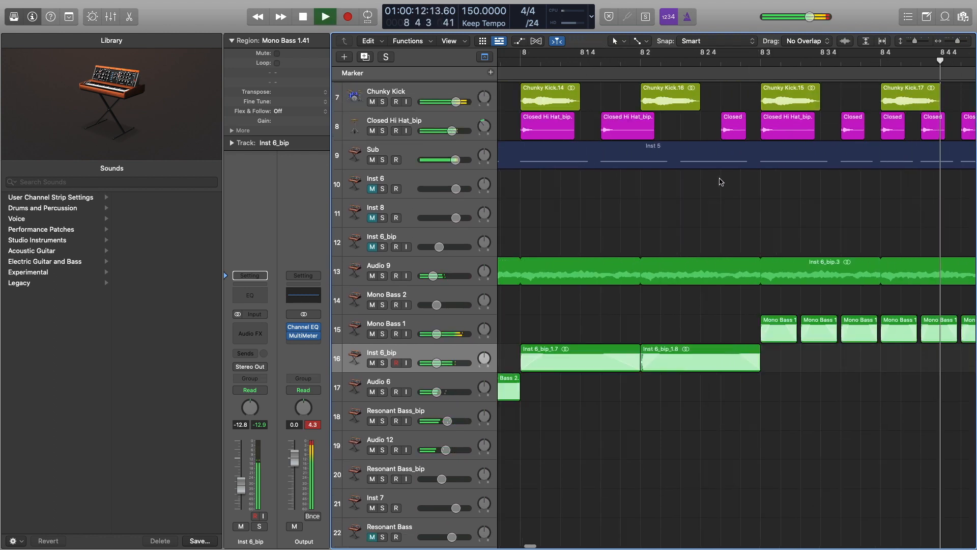
left_click(715, 181, "ctrl+alt")
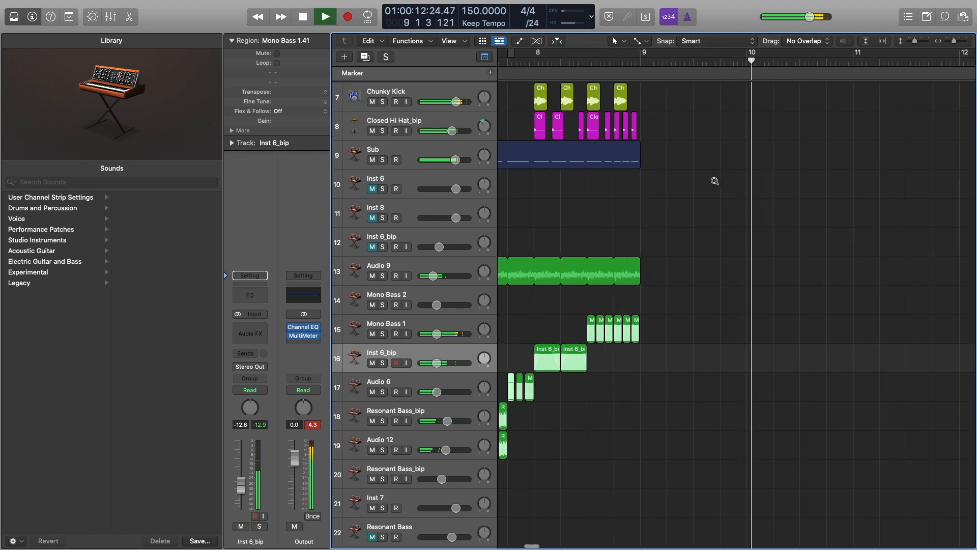
left_click(632, 328, "ctrl+alt")
key("space")
Delete every second Mono Bass 1 slice from bar 8 beat 3 onwards, namely 1.35, 1.37 and 1.39.
left_click(644, 323, "ctrl+alt")
scroll(645, 324, "up", 10)
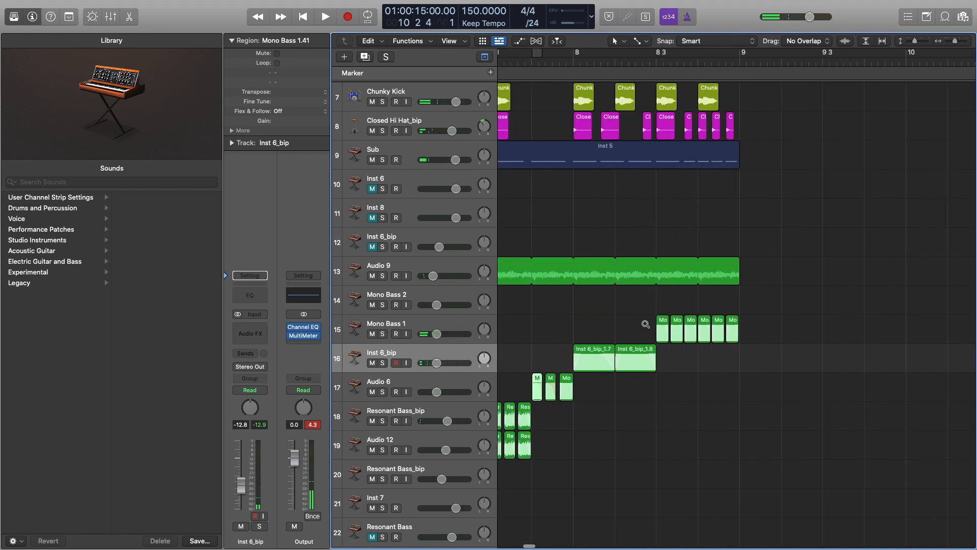
scroll(649, 324, "right", 12)
scroll(657, 325, "right", 6)
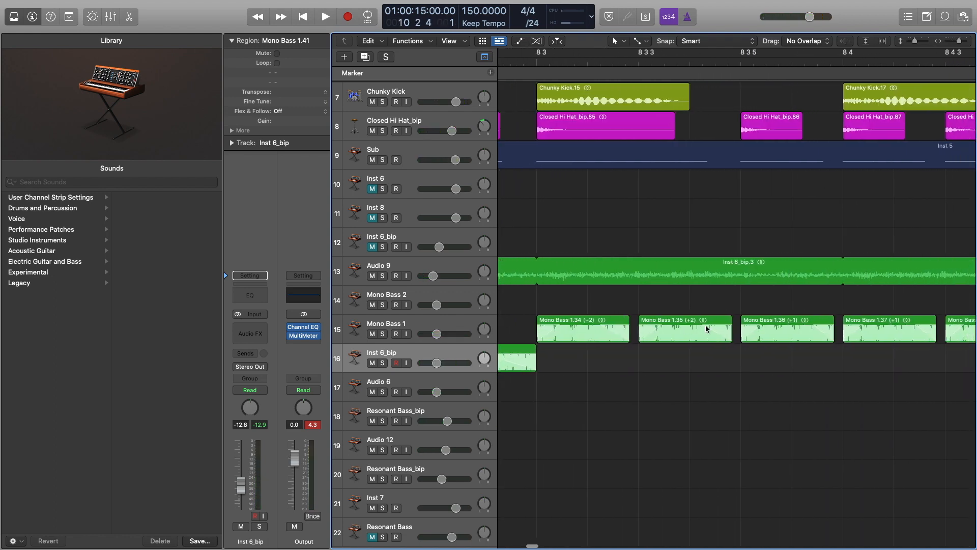
scroll(707, 324, "down", 4)
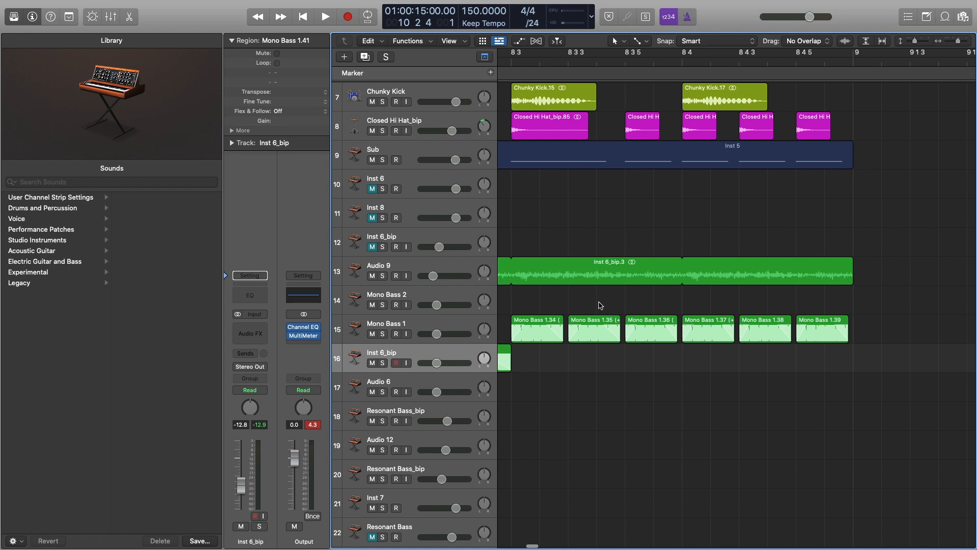
scroll(590, 301, "left", 1)
mouse_move(601, 305)
left_mouse_down()
mouse_move(557, 327)
mouse_move(592, 310)
left_mouse_up()
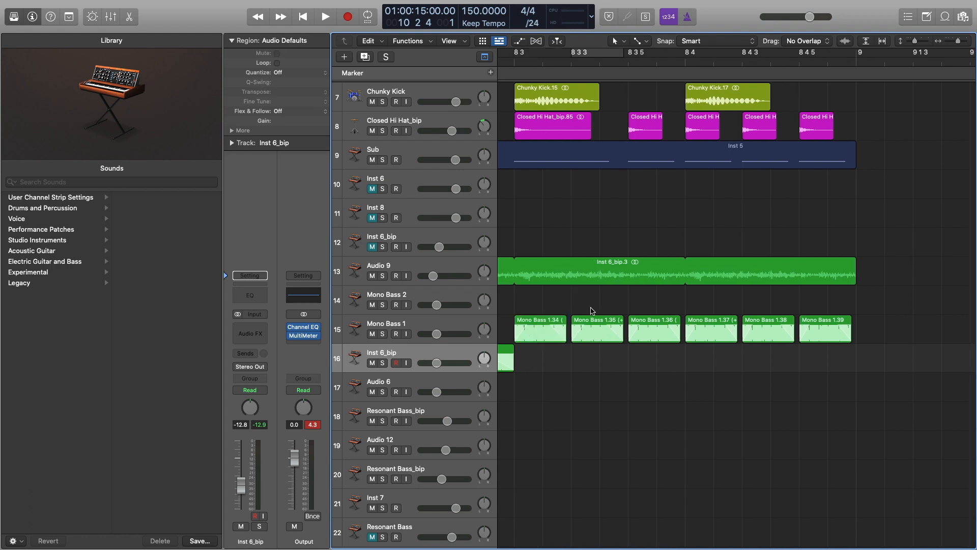
key("Delete")
left_click(718, 329)
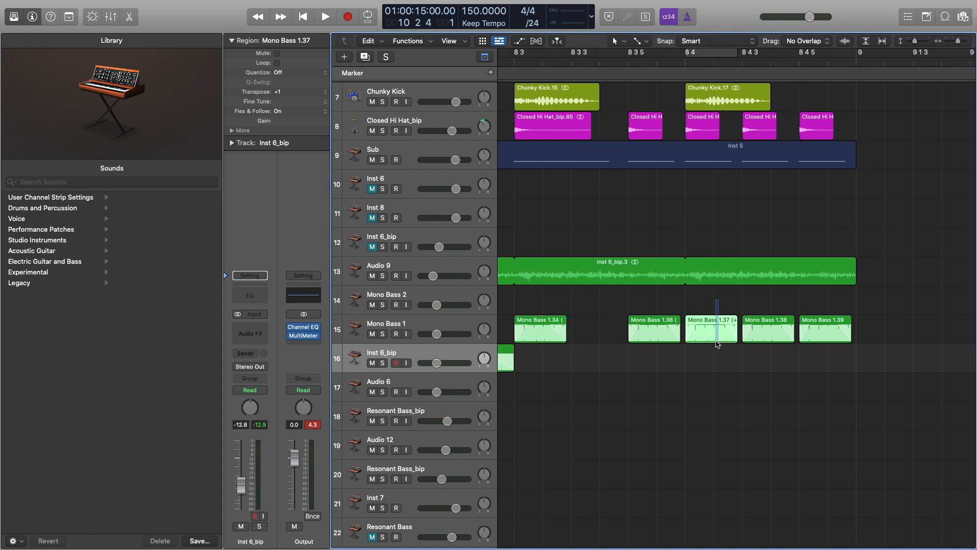
key("Delete")
left_click(822, 328)
key("Delete")
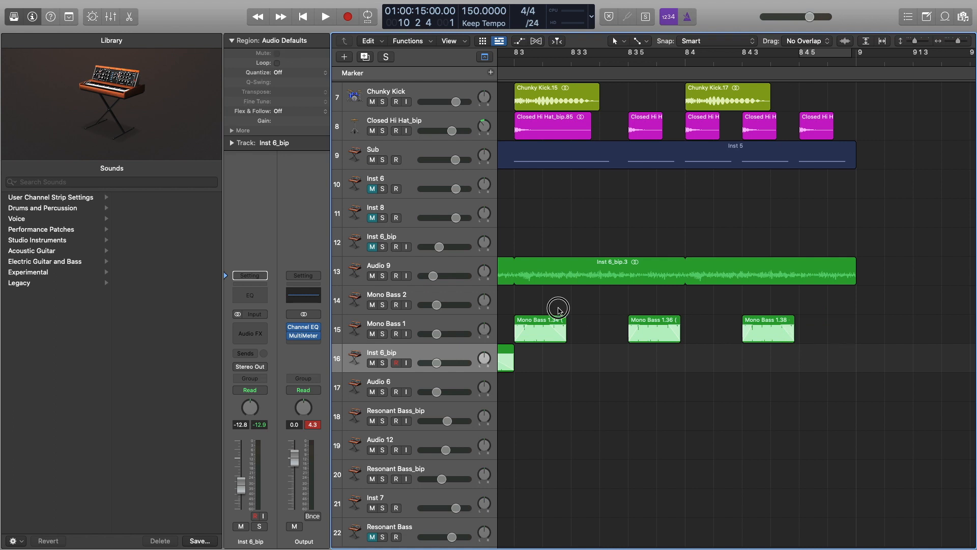
Lengthen the three remaining Mono Bass 1 slices in bar 8 together to 0 0 3 64, and play them from beat 3.
left_click_drag(558, 309, 804, 359)
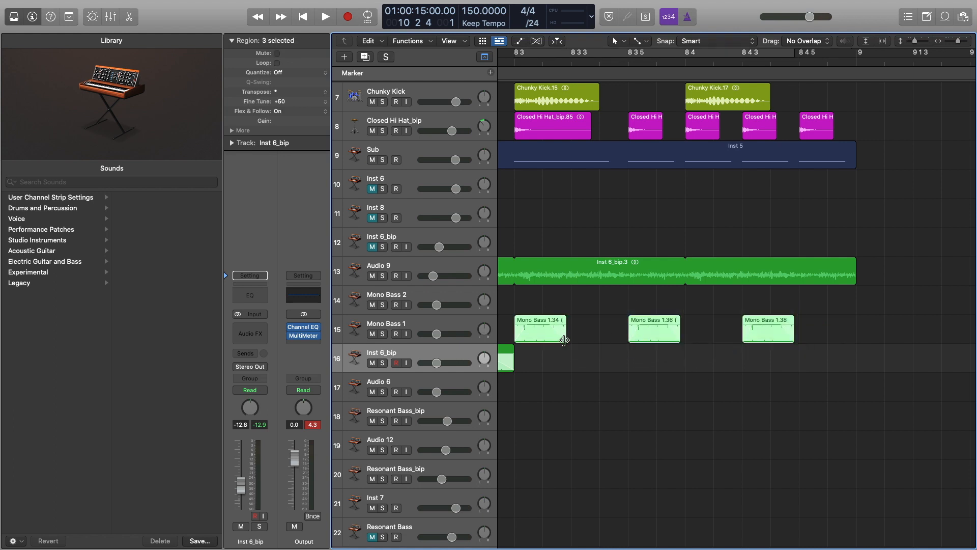
left_click_drag(564, 340, 611, 340)
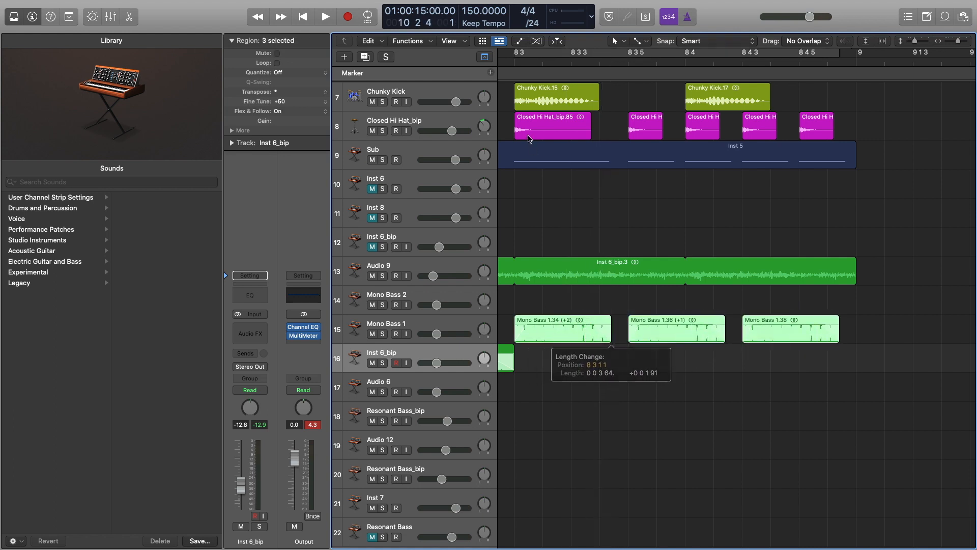
key("space")
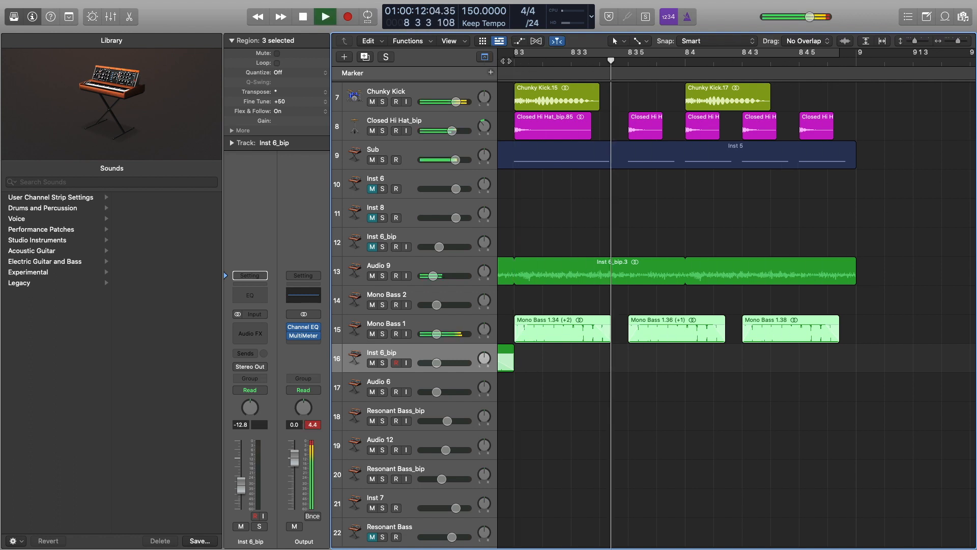
key("space")
Play the whole eight-bar arrangement from bar 1 and fit all tracks in view.
left_click(767, 416, "ctrl+alt")
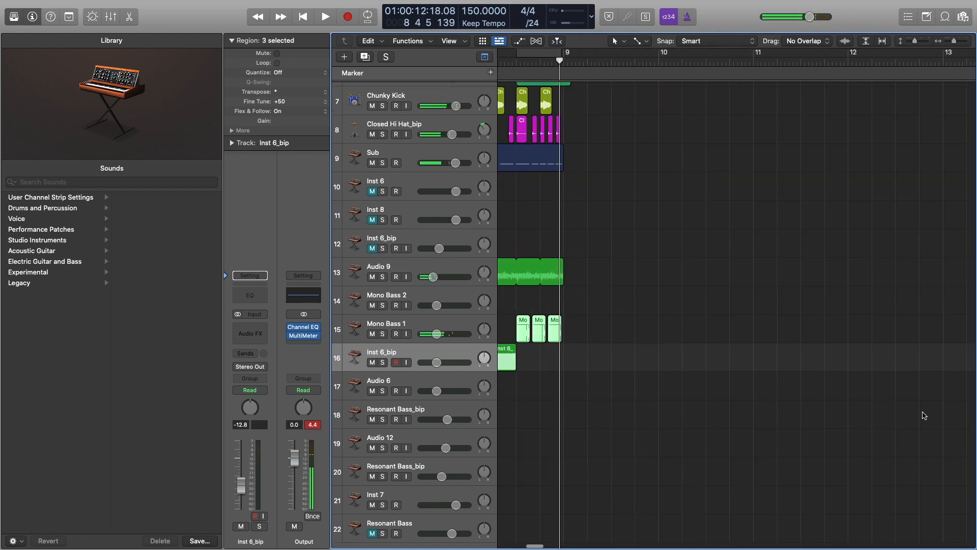
left_click(784, 390, "ctrl+alt")
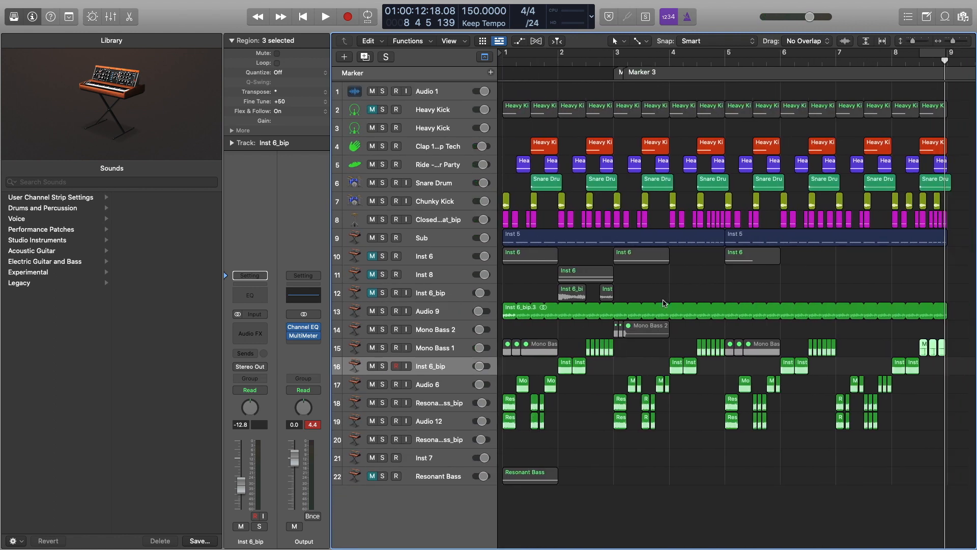
key("Return")
key("space")
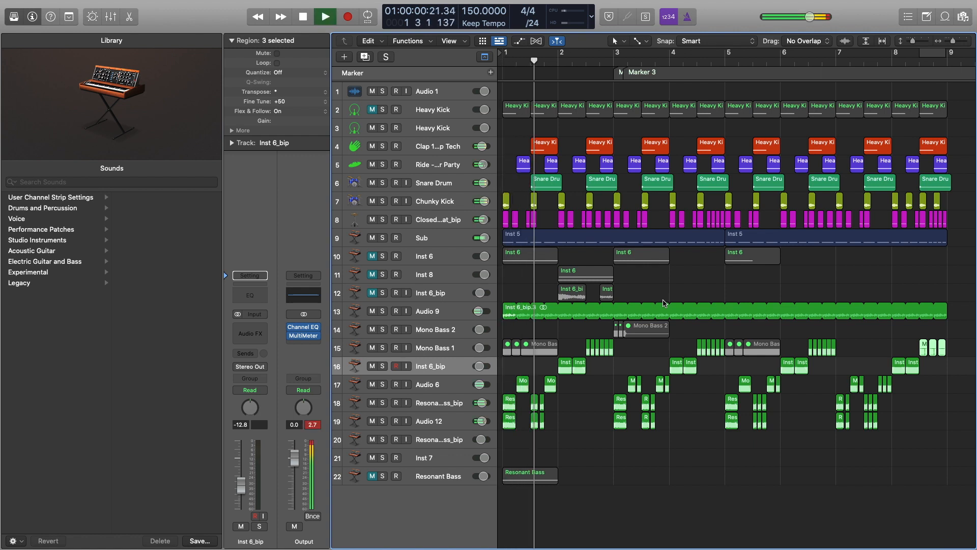
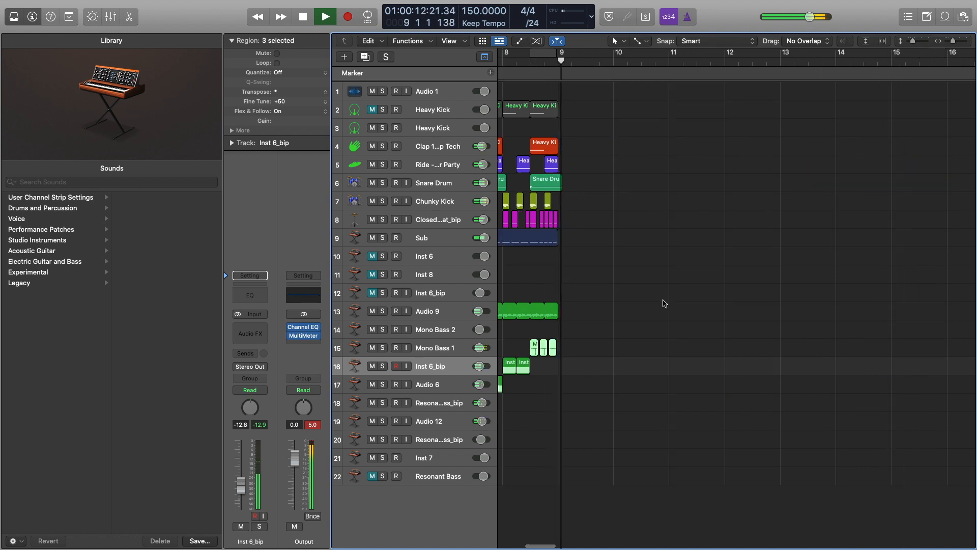
key("space")
key("z")
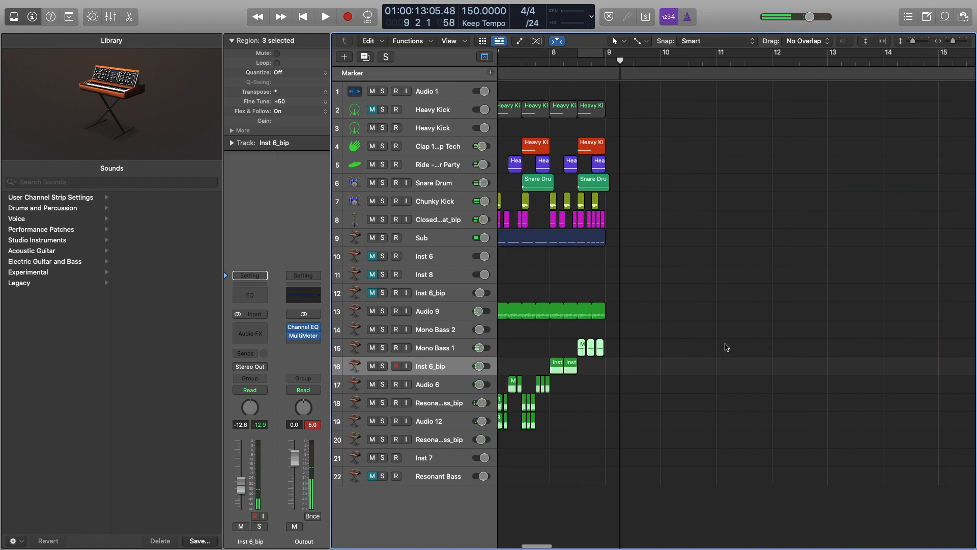
key("super+Up")
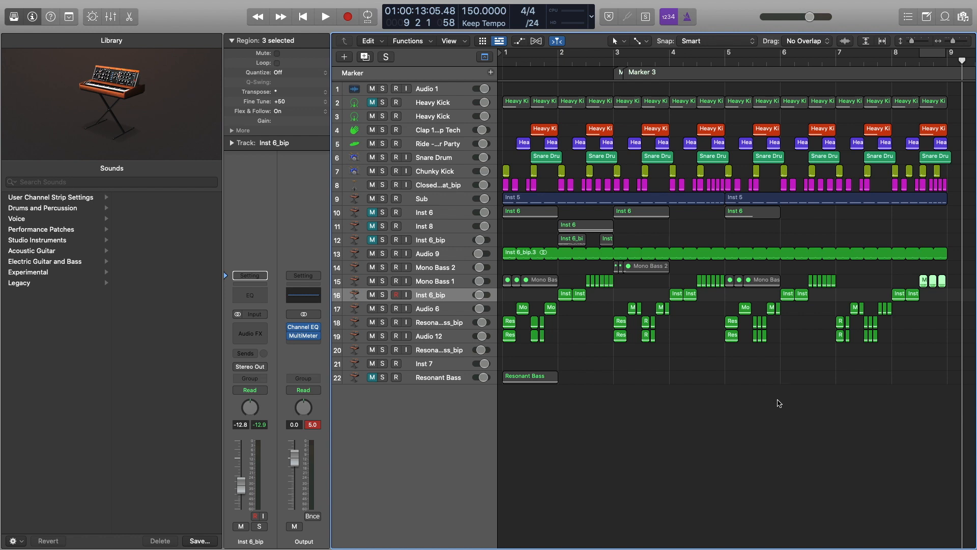
Select the Inst 6 synth track, unmute it and solo it.
left_click(443, 281)
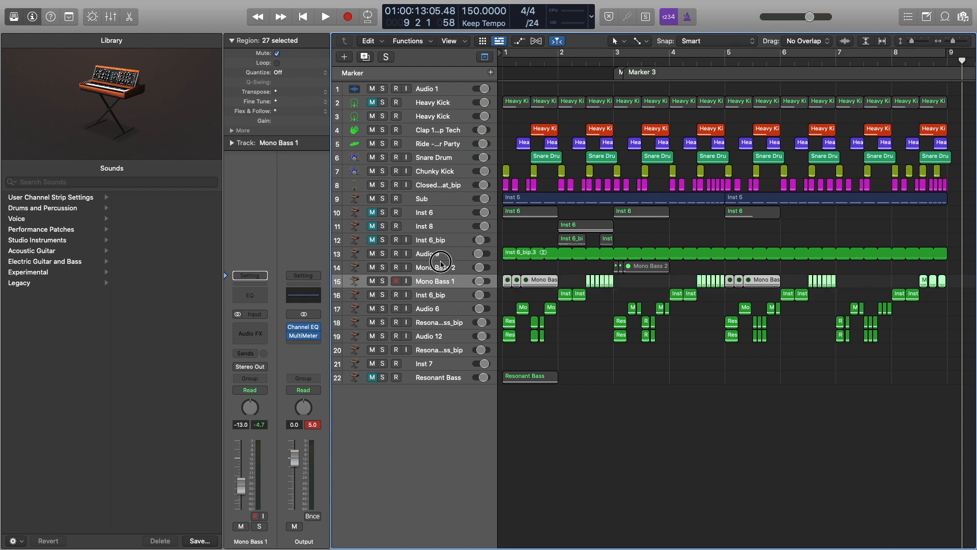
left_click(442, 267)
left_click(444, 241)
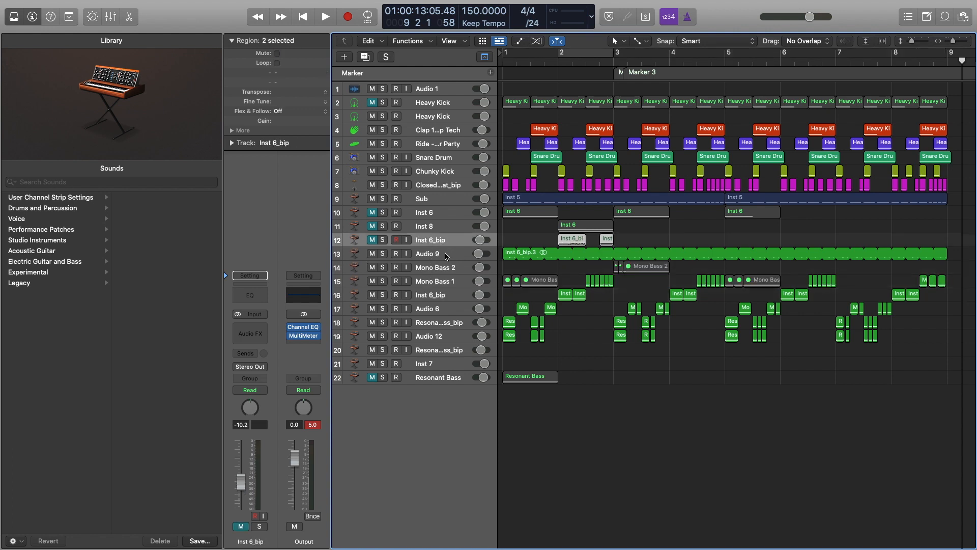
left_click(436, 213)
left_click(372, 212)
left_click(382, 212)
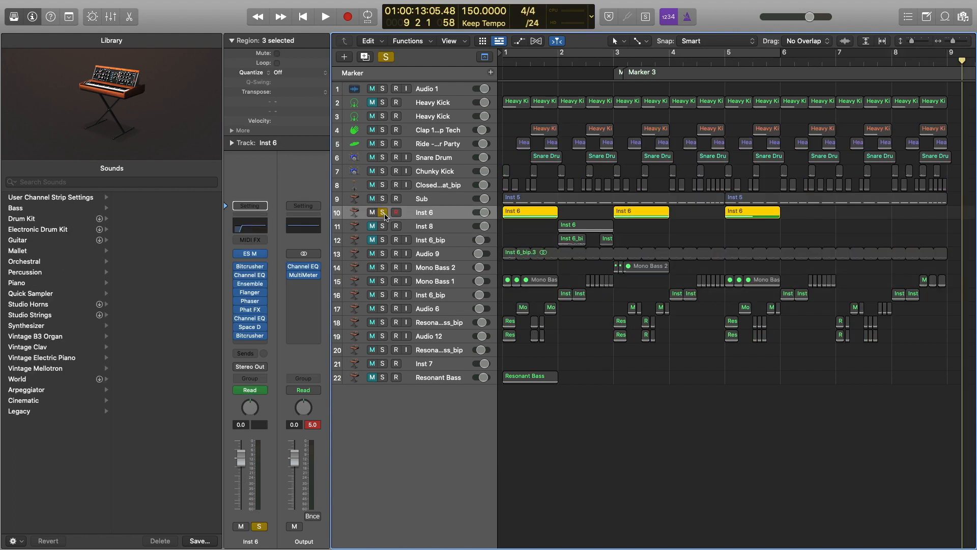
Open Musical Typing and audition one repeated note on the Inst 6 synth at octaves C3 and C4.
key("super+k")
key("d")
key("d")
key("d")
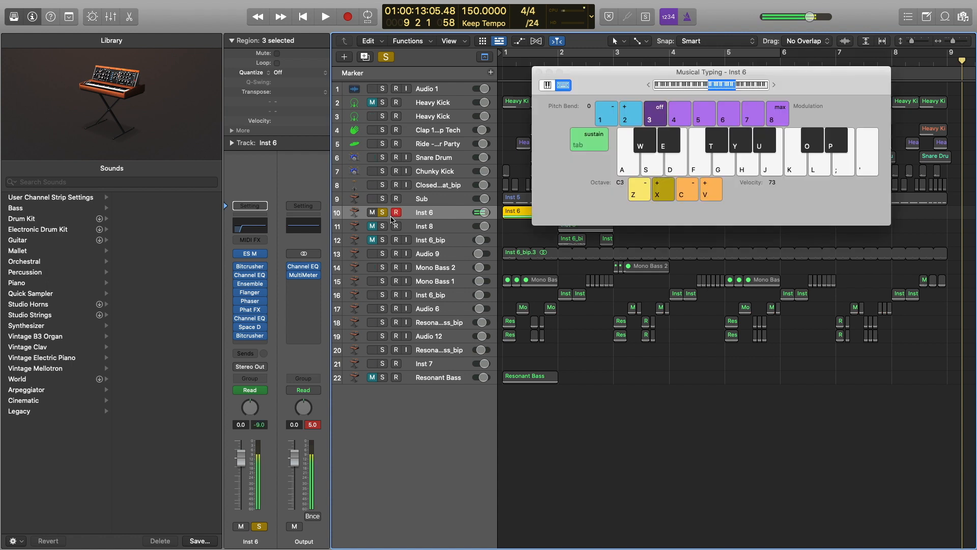
key("x")
key("d")
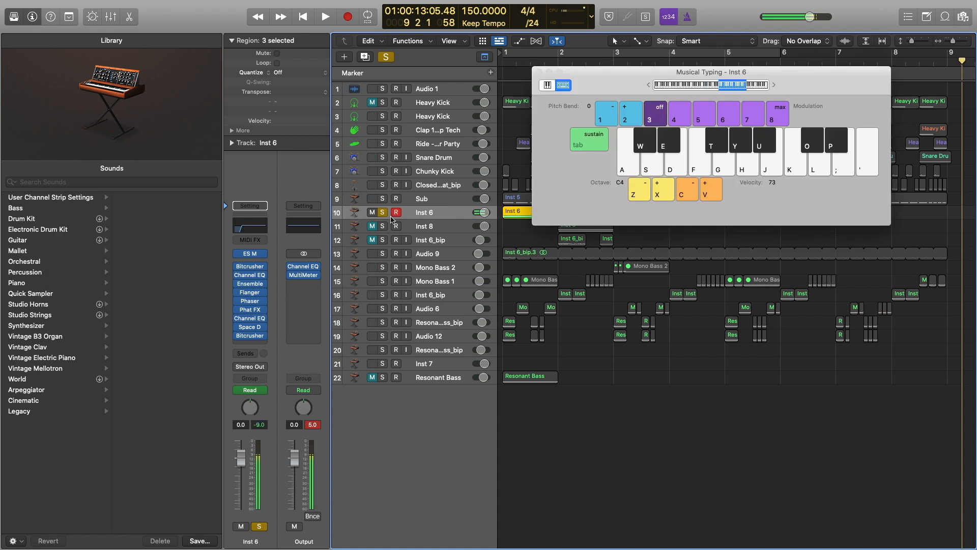
left_click(501, 64)
key("d")
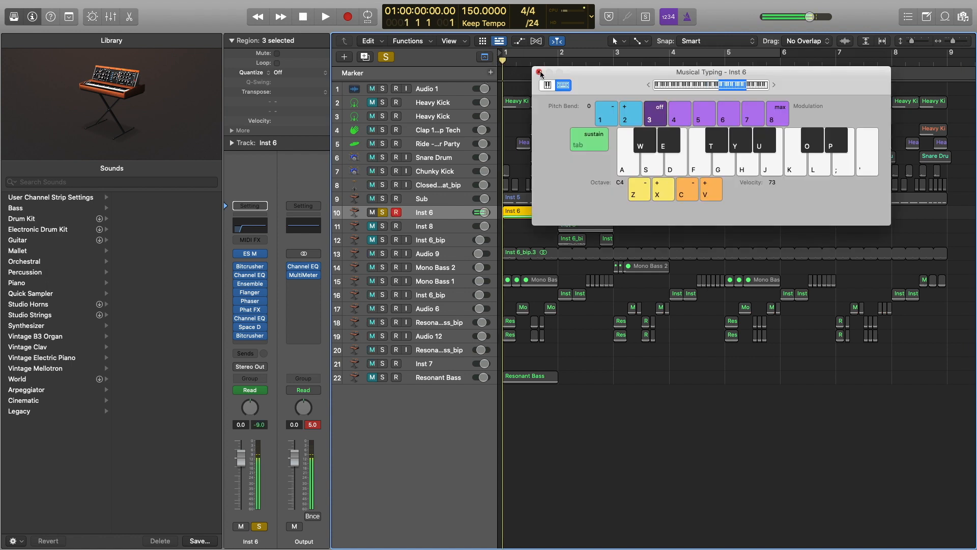
key("space")
key("d")
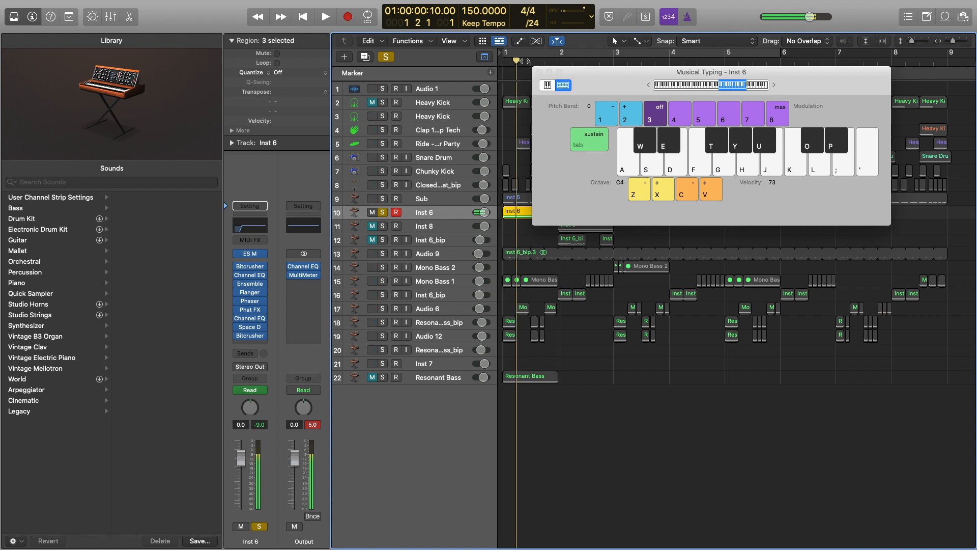
Audition the G note on the Inst 6 synth at octaves from C4 up to C7.
key("g")
key("x")
key("g")
key("g")
key("g")
key("x")
key("g")
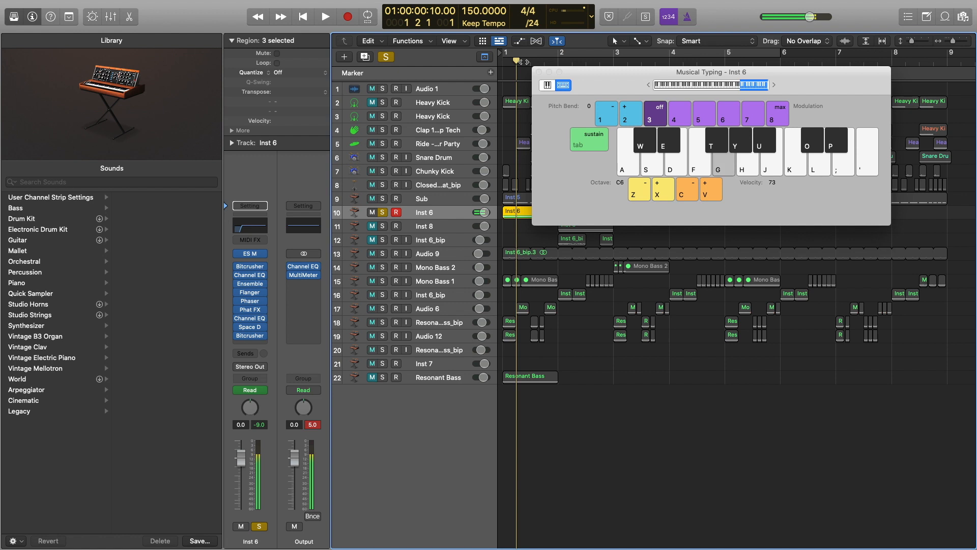
key("z")
key("g")
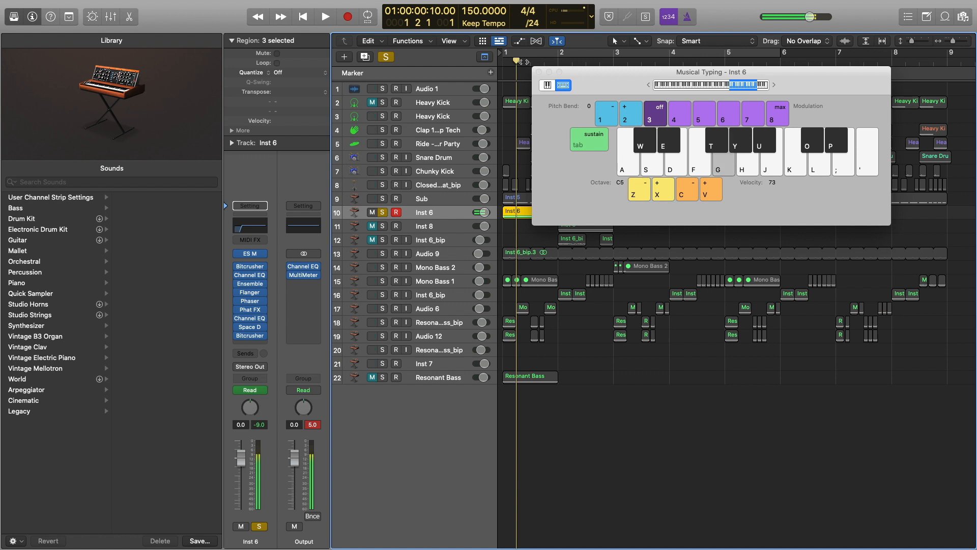
key("x")
key("x")
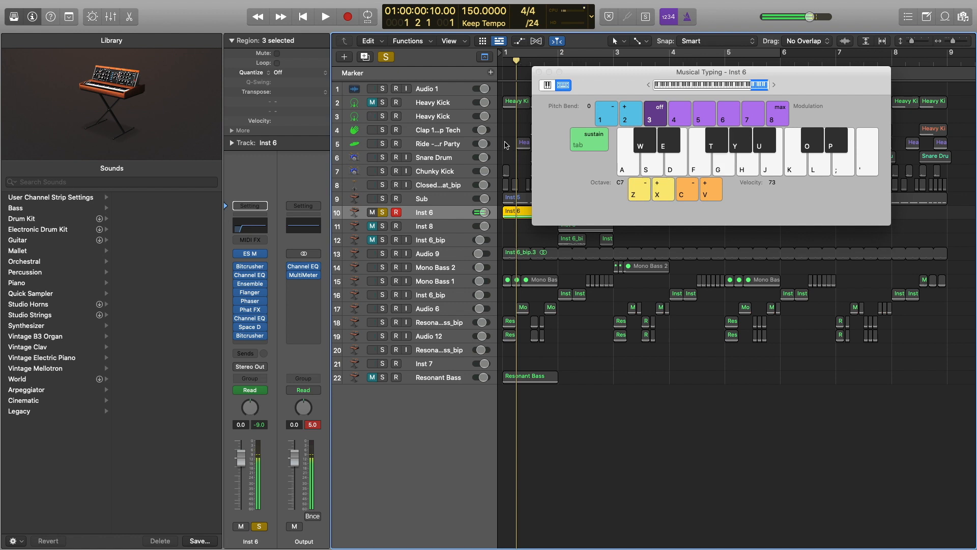
key("g")
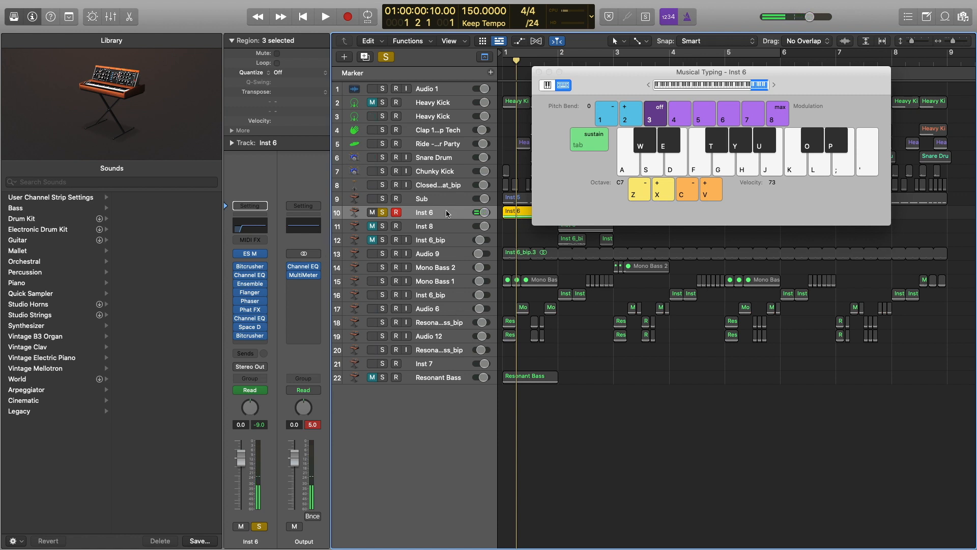
Duplicate the Inst 6 track with its settings and audition notes on the copy at octaves C7, C6 and C5.
key("super+d")
key("f")
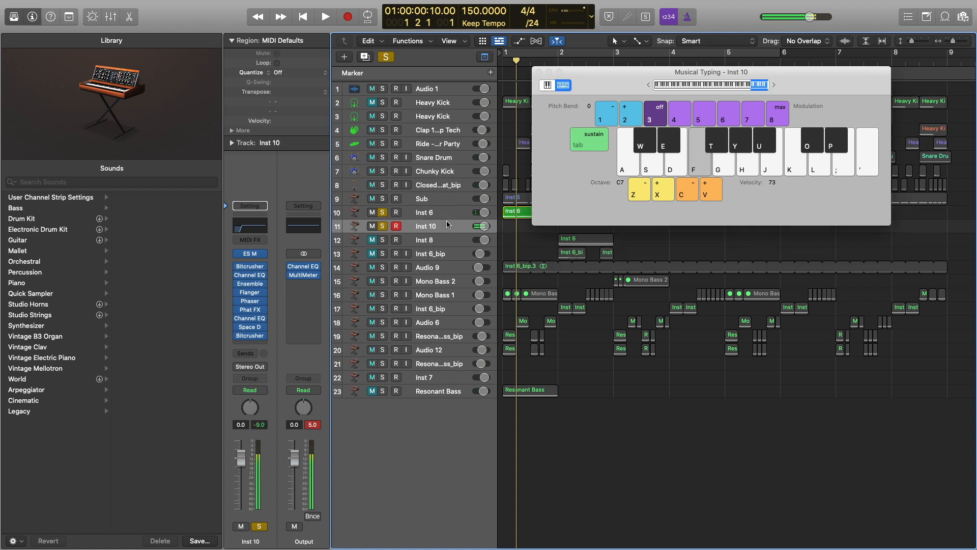
key("f")
key("z")
key("f")
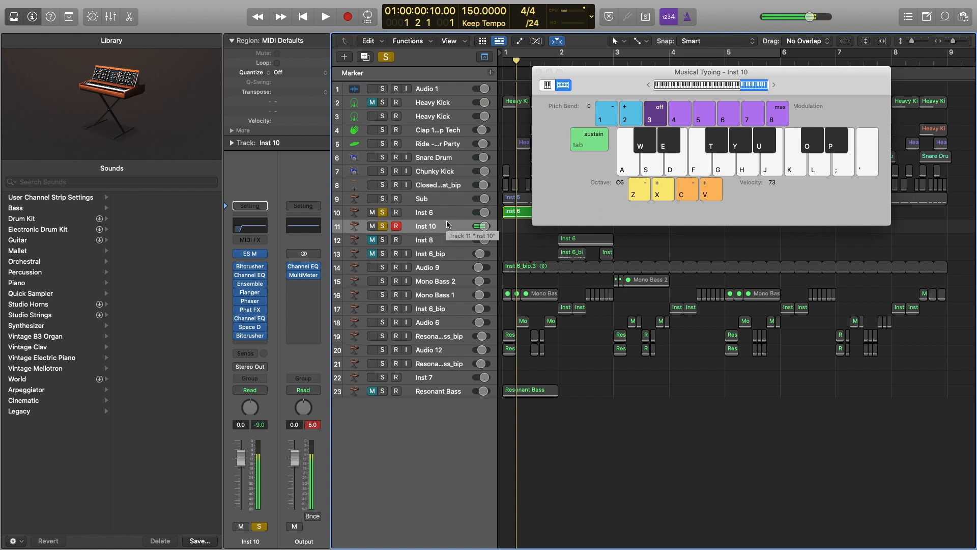
key("g")
key("f")
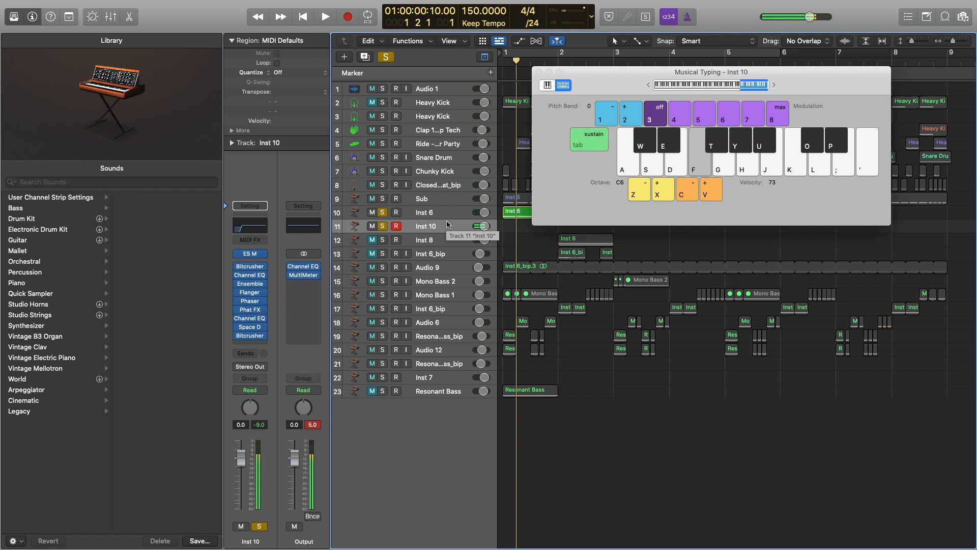
key("z")
key("f")
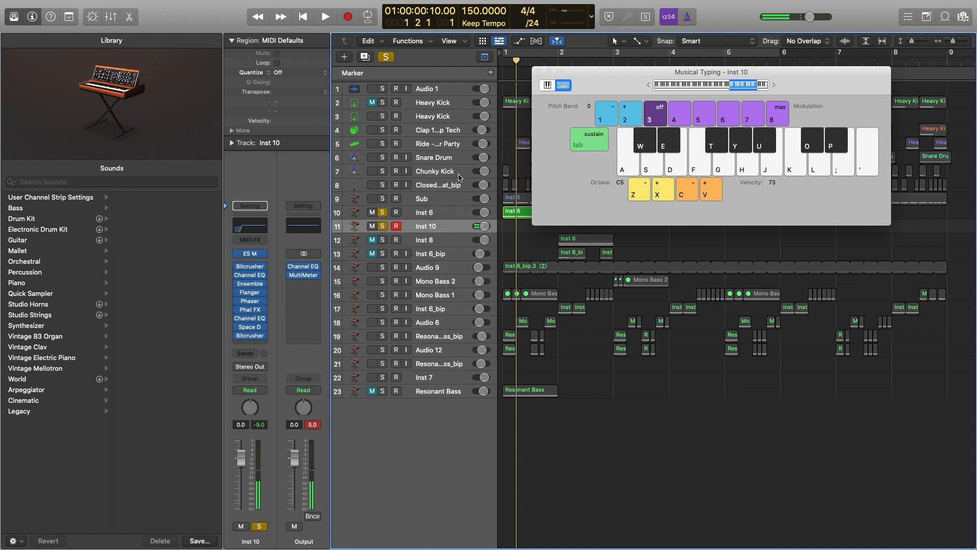
Close Musical Typing and delete the duplicated synth track below Inst 6.
key("super+k")
left_click(439, 224)
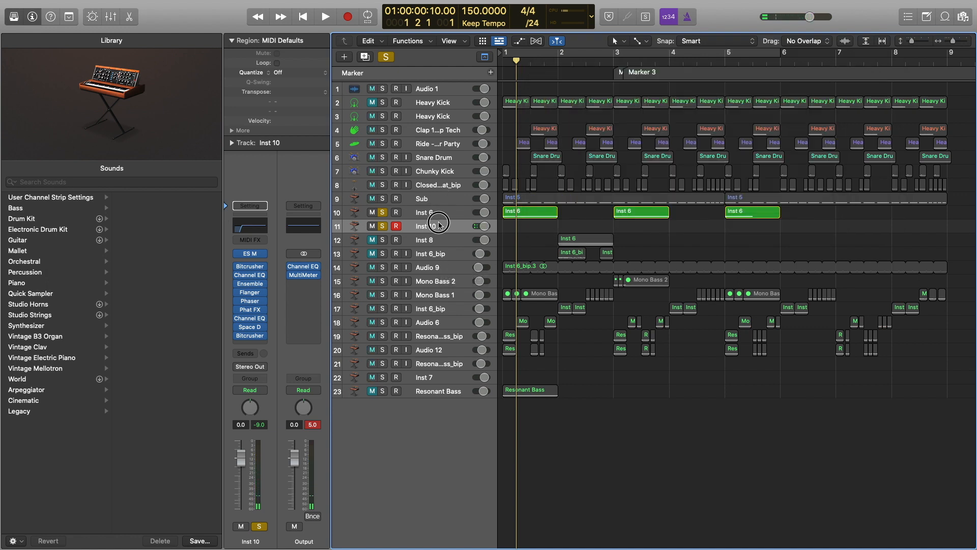
key("super+BackSpace")
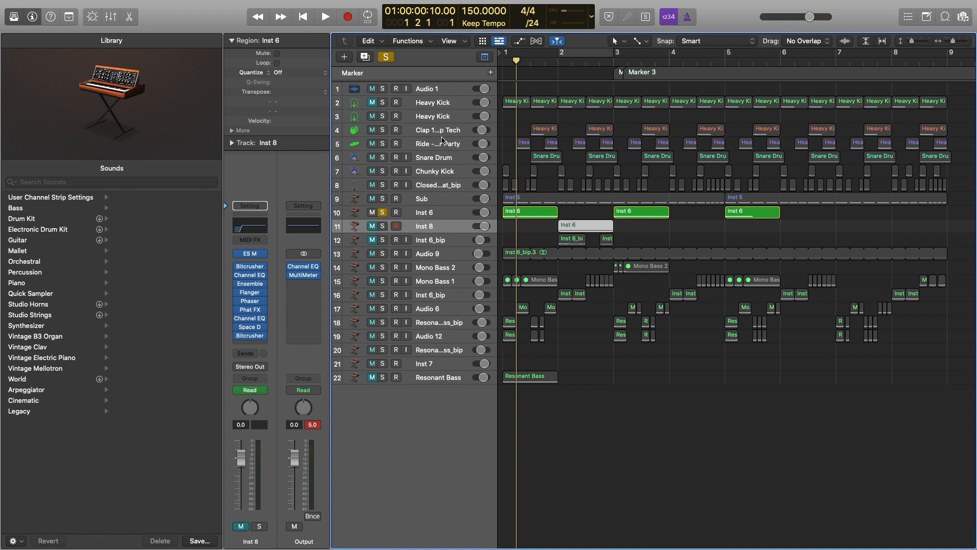
Create a software instrument track with ES M, solo it instead of Inst 6 and audition a note with Musical Typing.
left_click(346, 58)
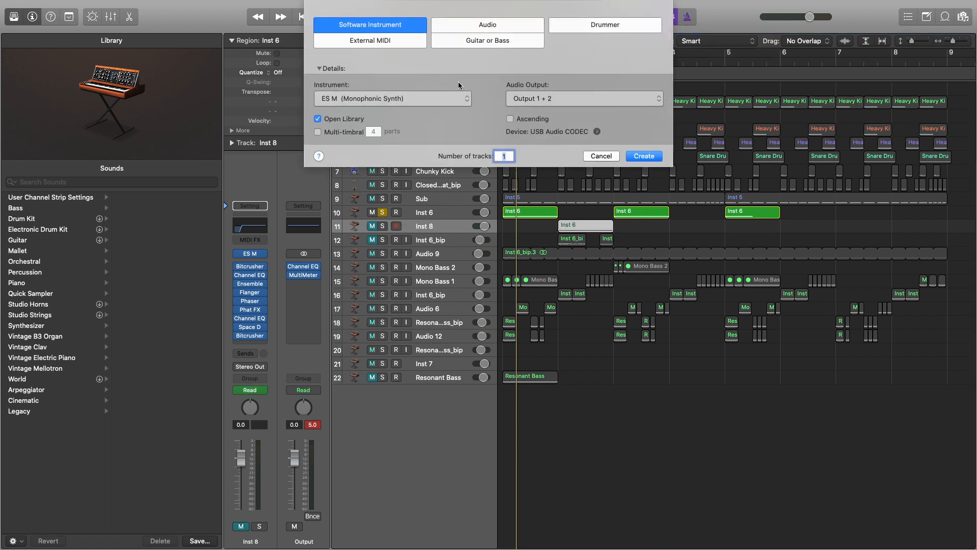
left_click(644, 156)
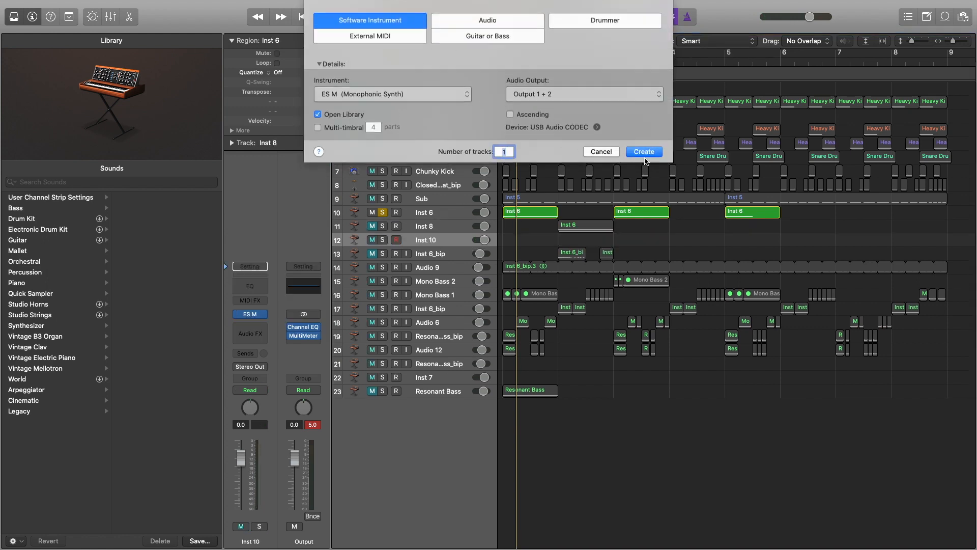
key("super+k")
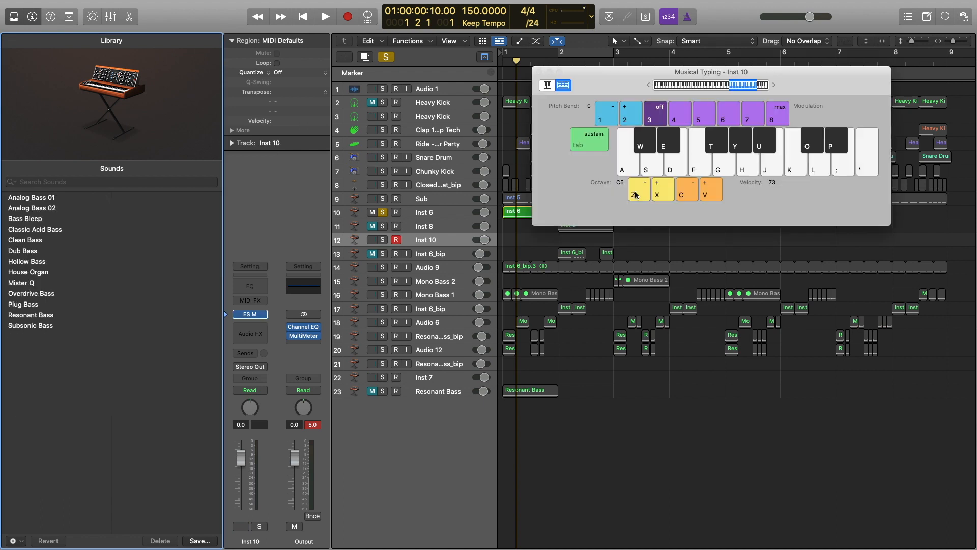
left_click(384, 240)
key("f")
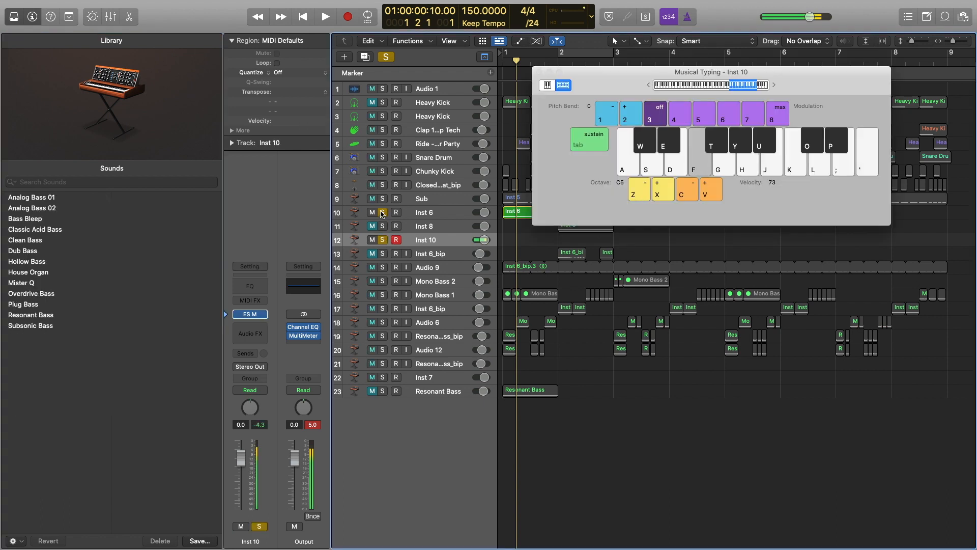
left_click(382, 213)
key("f")
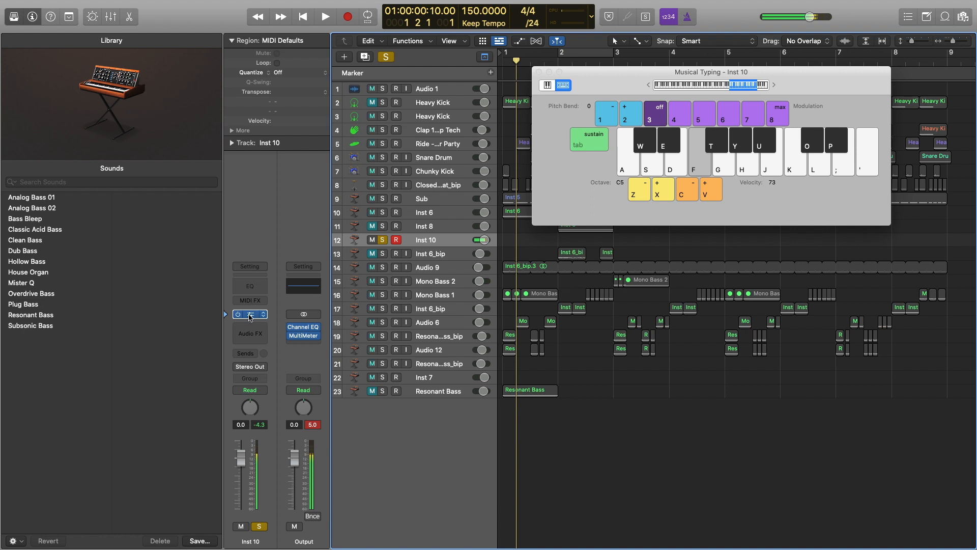
Open the Inst 10 ES M synth, try its Overdrive and lower the track's volume to -6.8 dB.
left_click(250, 314)
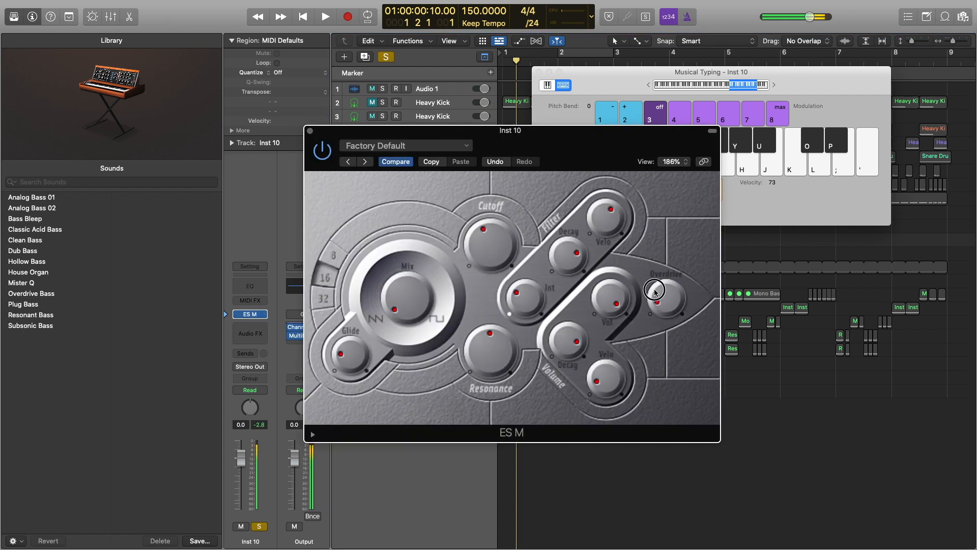
left_click_drag(657, 295, 651, 275)
left_click_drag(239, 463, 236, 482)
left_click_drag(673, 291, 672, 325)
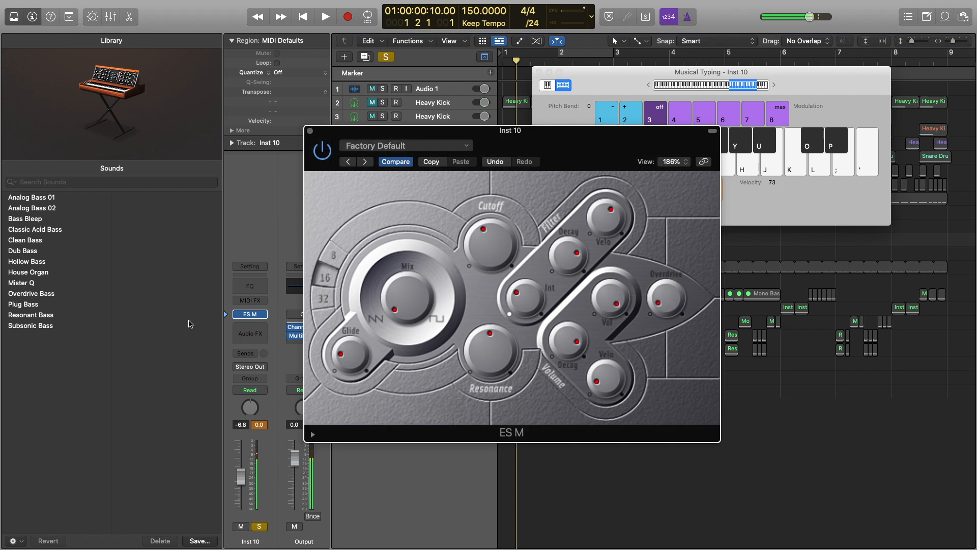
Insert a Bitcrusher on the Inst 10 track and set its clip level to -10.0 dB.
left_click(252, 328)
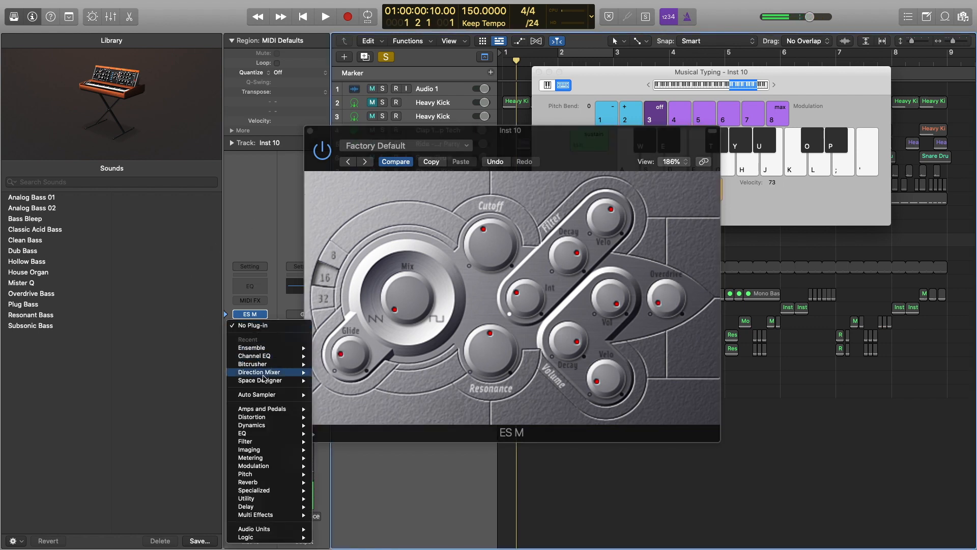
mouse_move(265, 364)
left_click(327, 365)
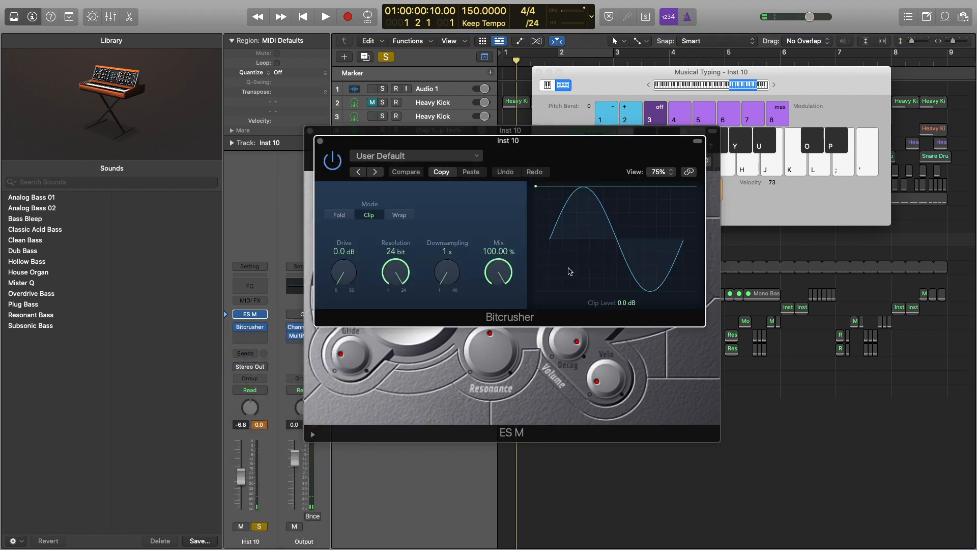
left_click_drag(542, 192, 539, 299)
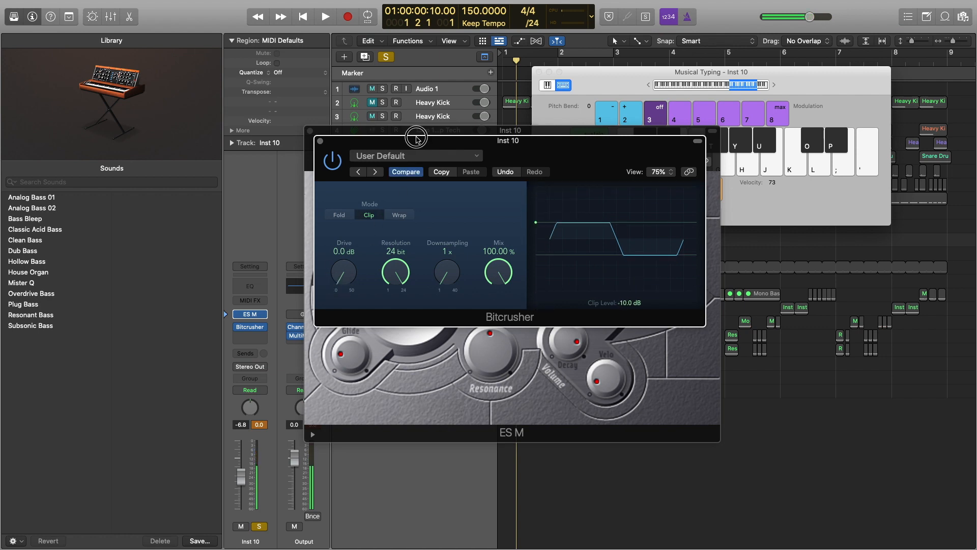
left_click_drag(417, 138, 547, 130)
On the Inst 10 ES M, turn Mix to about halfway, raise Resonance and slightly lower Cutoff.
left_click_drag(400, 305, 394, 228)
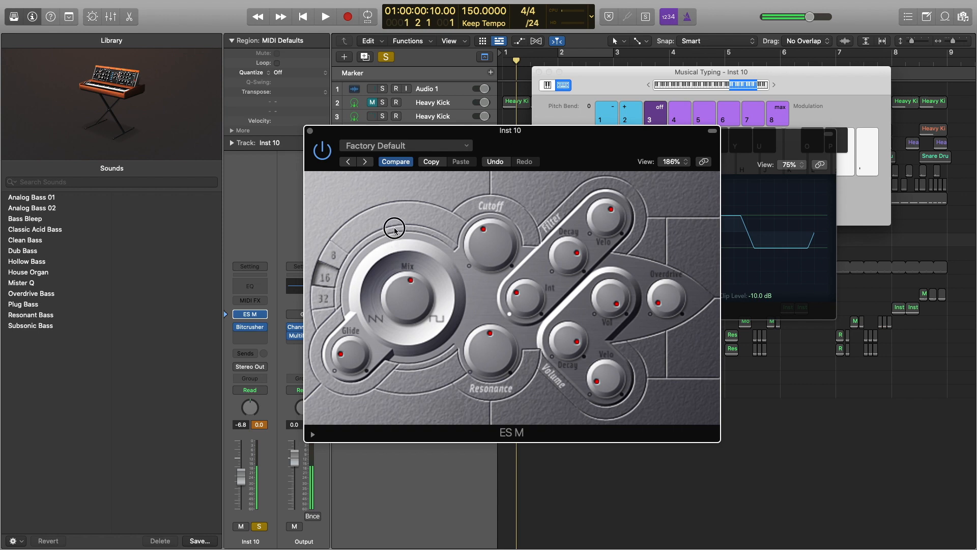
left_click_drag(489, 365, 491, 345)
mouse_move(483, 246)
left_mouse_down()
mouse_move(476, 276)
mouse_move(479, 226)
mouse_move(474, 253)
left_mouse_up()
left_click(310, 131)
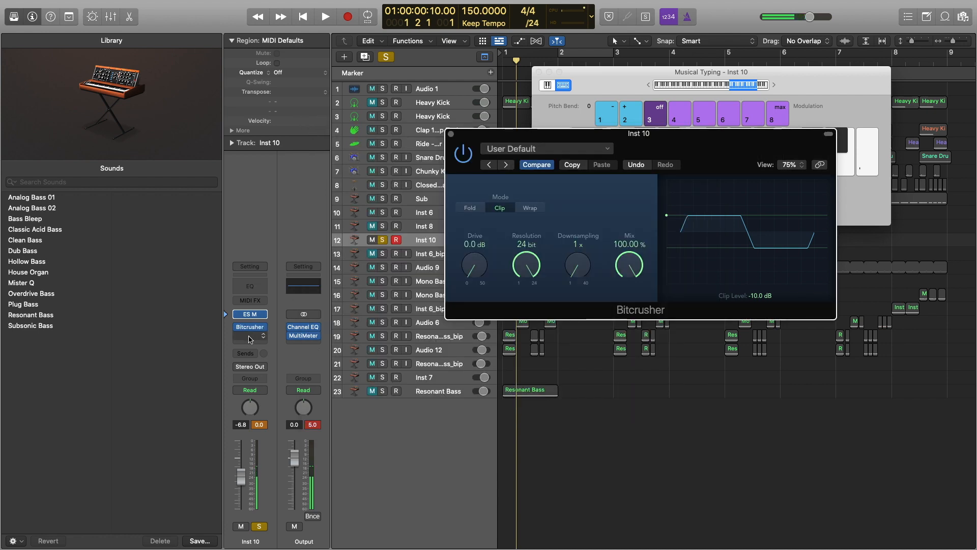
Insert Phat FX after the Bitcrusher on Inst 10 and load its Spiral Dust synth preset.
left_click(249, 339)
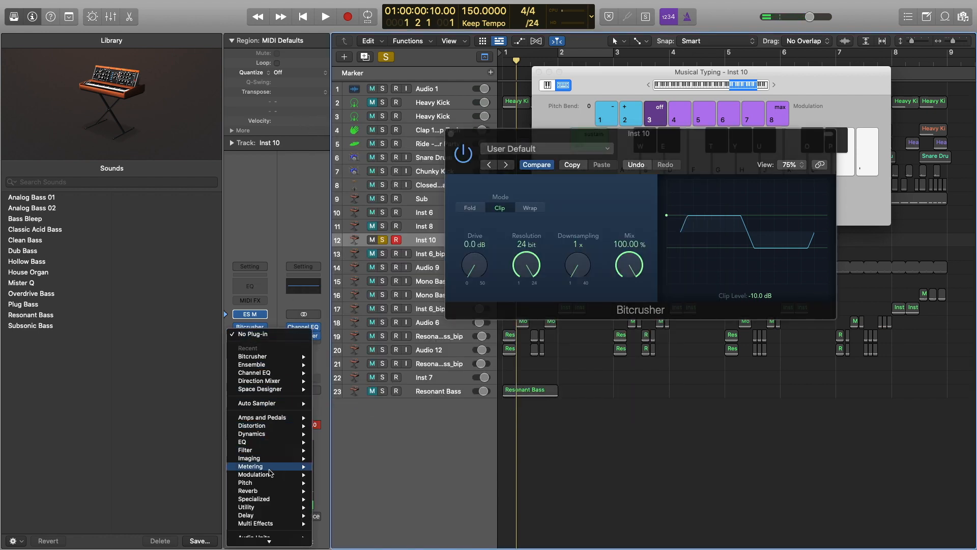
mouse_move(268, 518)
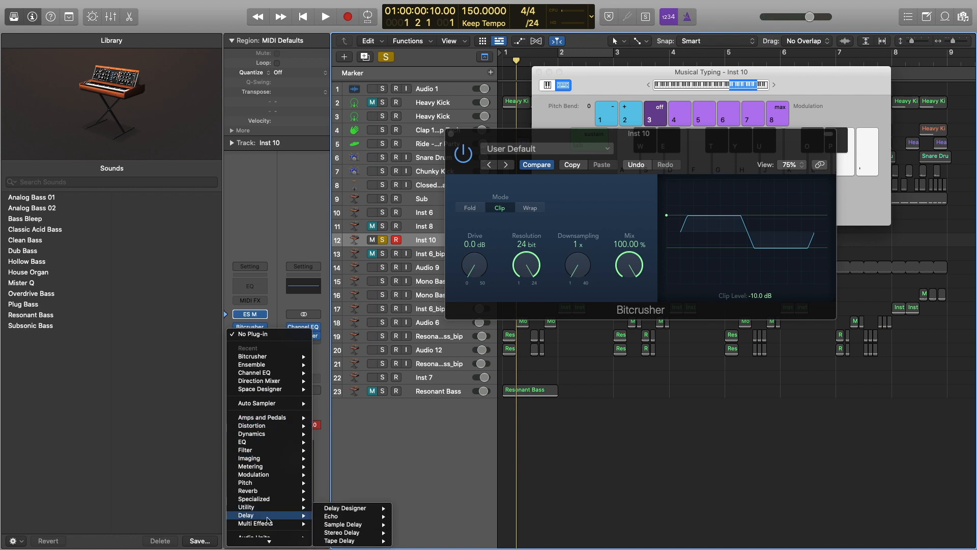
left_click(401, 531)
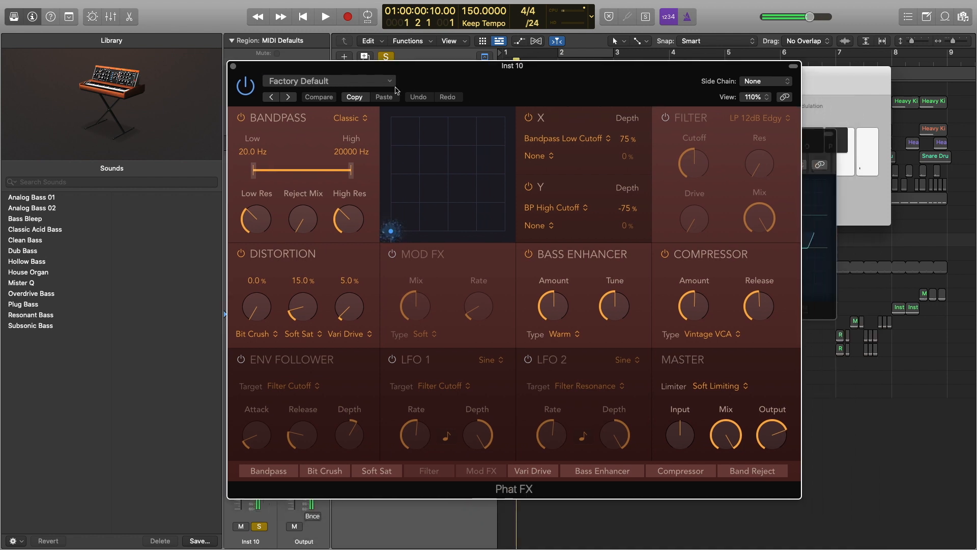
left_click(392, 83)
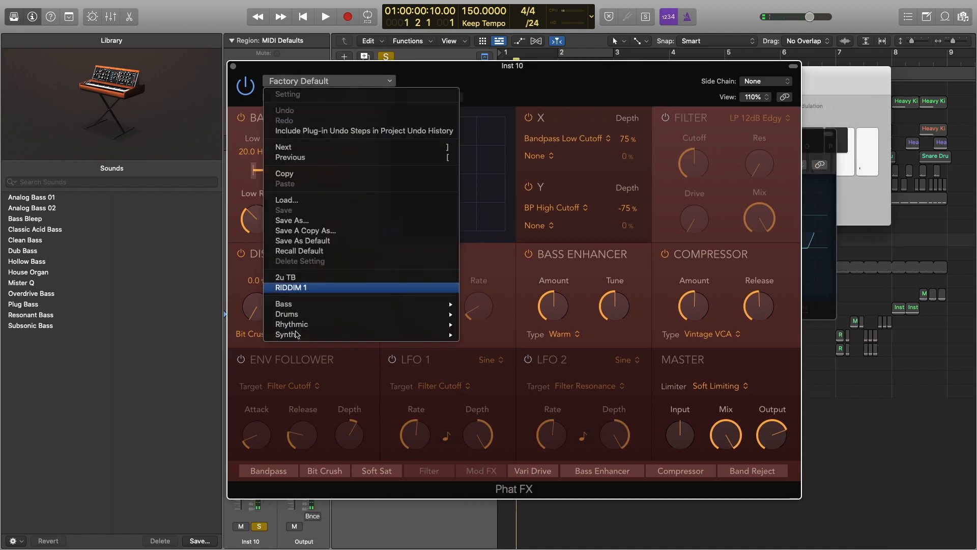
left_click(302, 336)
left_click(307, 81)
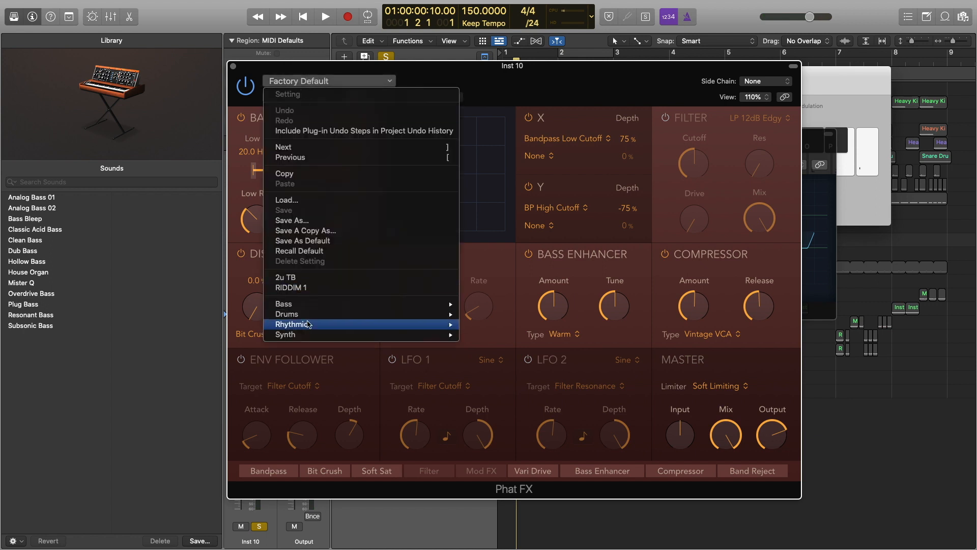
mouse_move(313, 336)
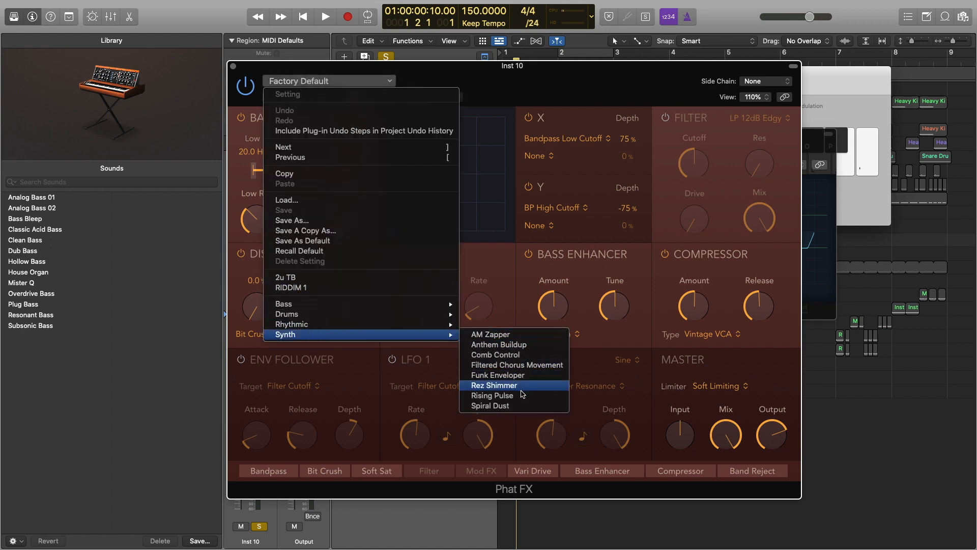
left_click(510, 406)
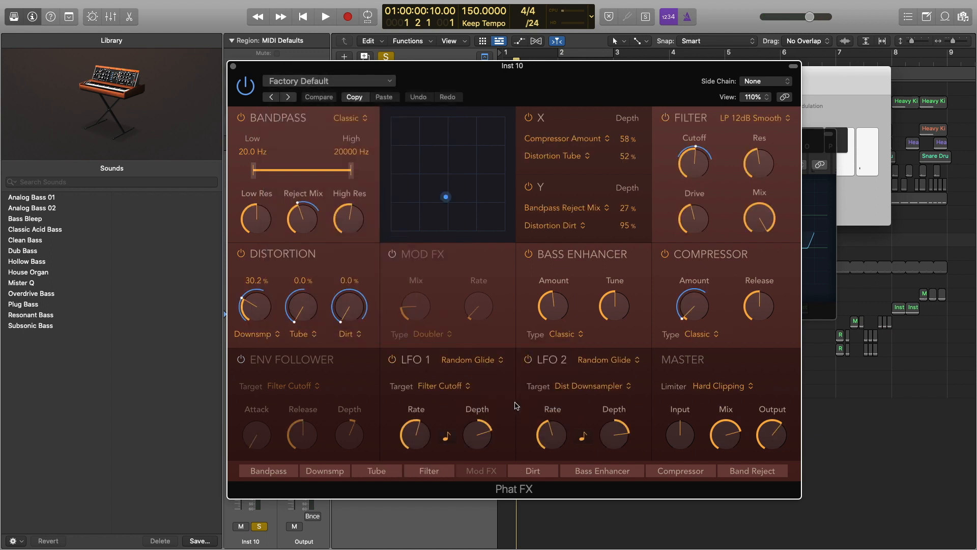
Go back through the Phat FX presets to Funk Enveloper, test its XY pad and close the open effect windows.
left_click(271, 98)
left_click(272, 97)
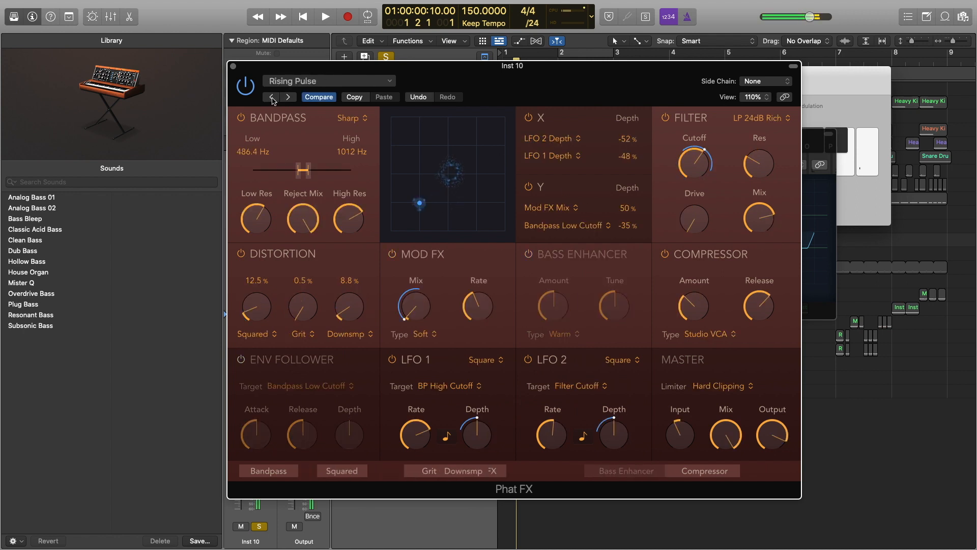
left_click(272, 97)
left_click(273, 98)
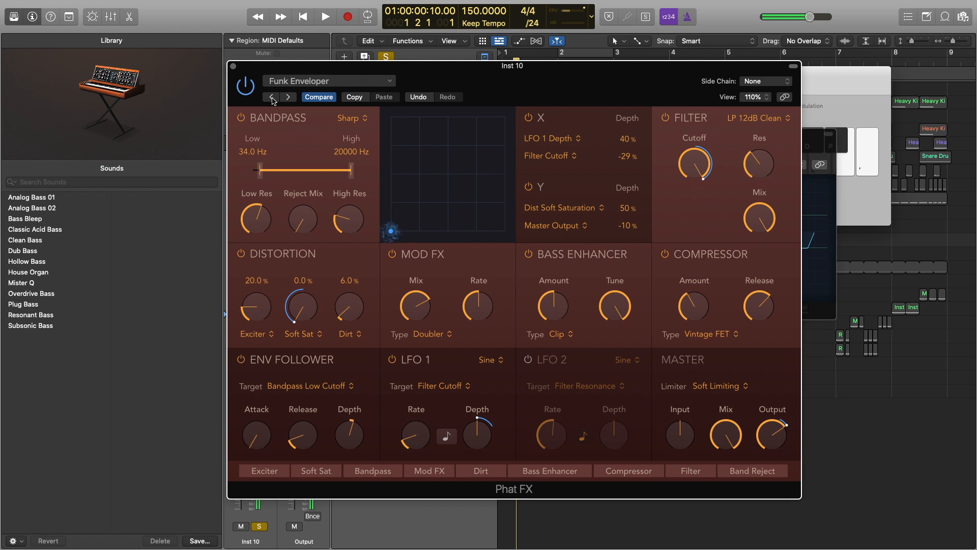
mouse_move(391, 231)
left_mouse_down()
mouse_move(451, 163)
mouse_move(381, 238)
left_mouse_up()
left_click(233, 66)
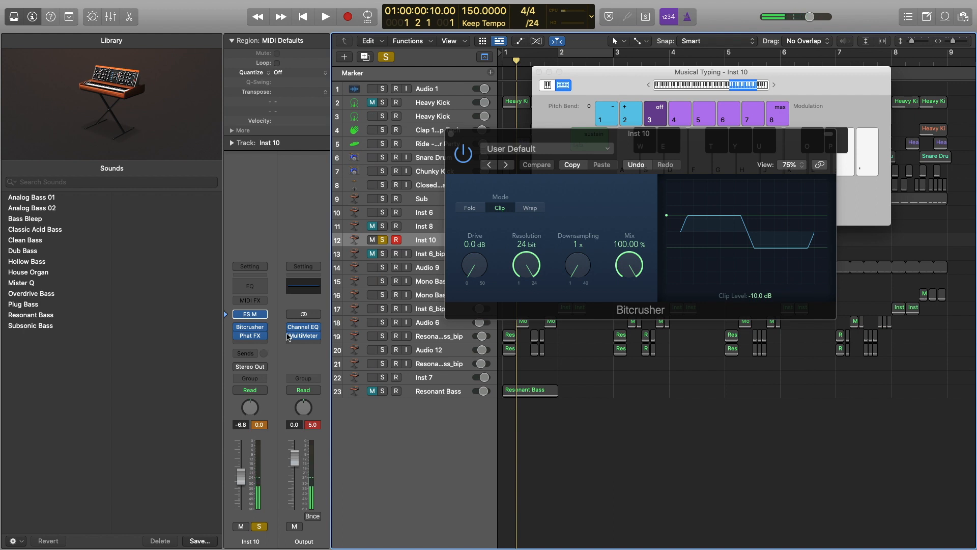
left_click(452, 134)
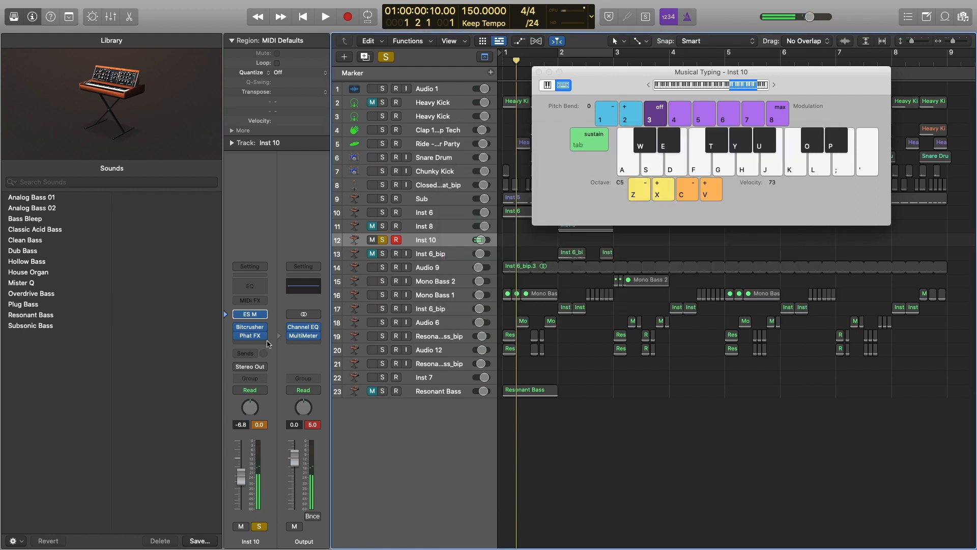
Raise the Inst 10 Bitcrusher's drive to 50.0 dB and audition the sound in a higher and a lower octave.
left_click(250, 327)
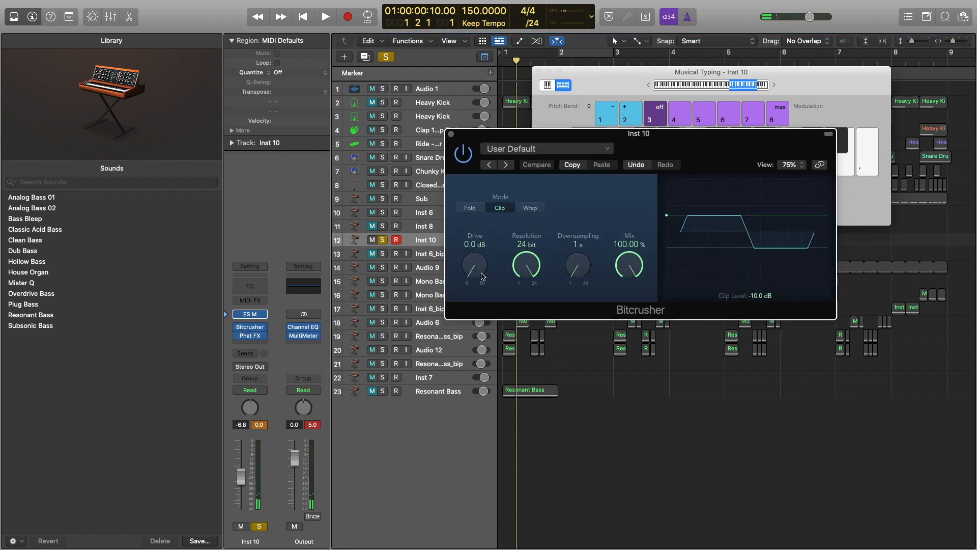
left_click_drag(483, 277, 470, 145)
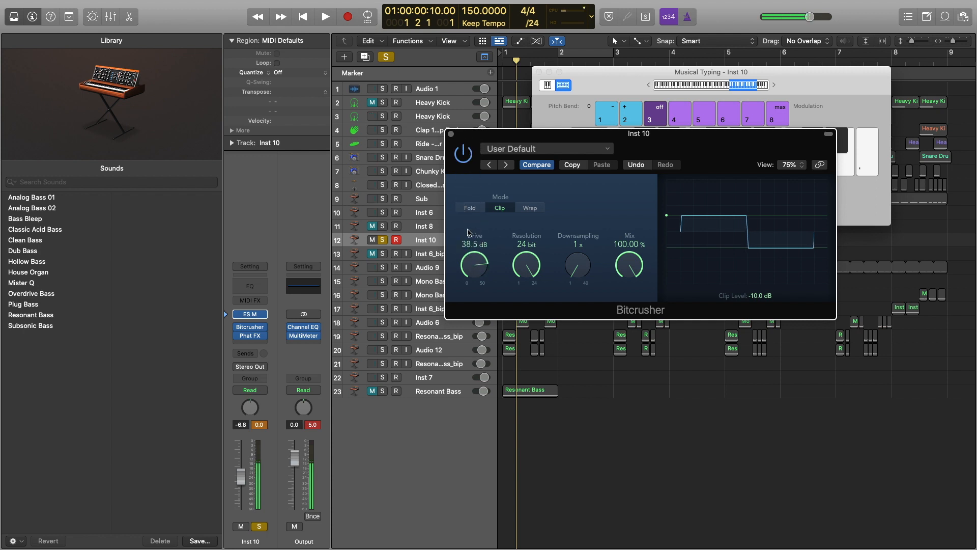
left_click_drag(469, 232, 469, 204)
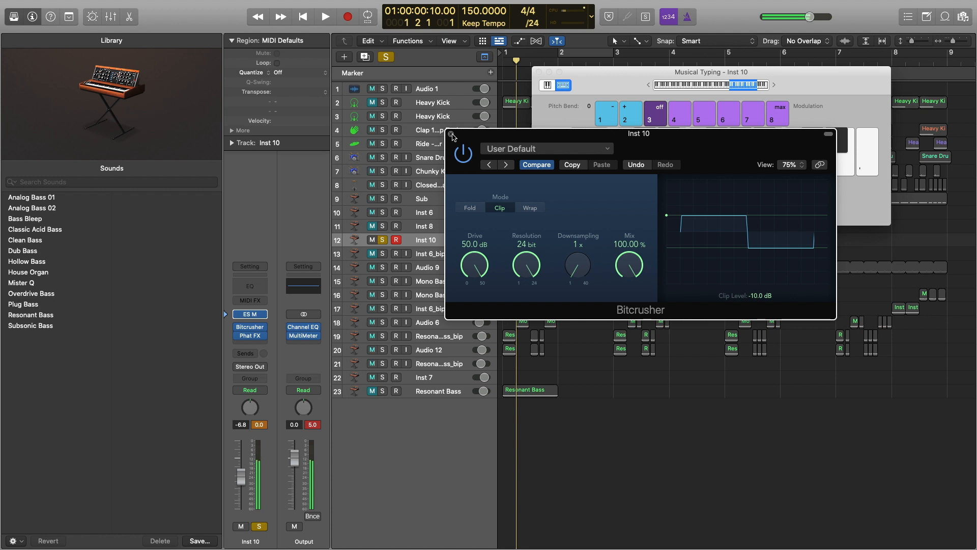
key("x")
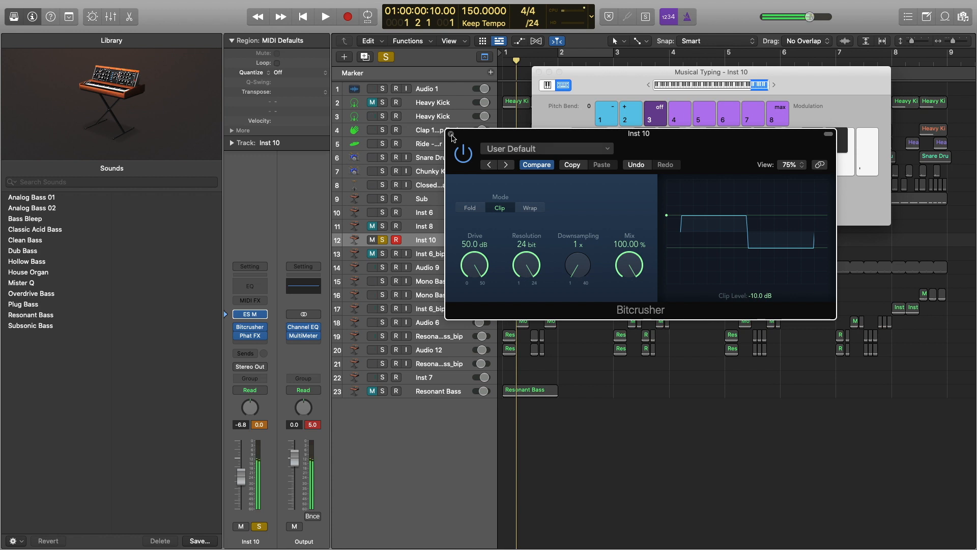
key("z")
key("z")
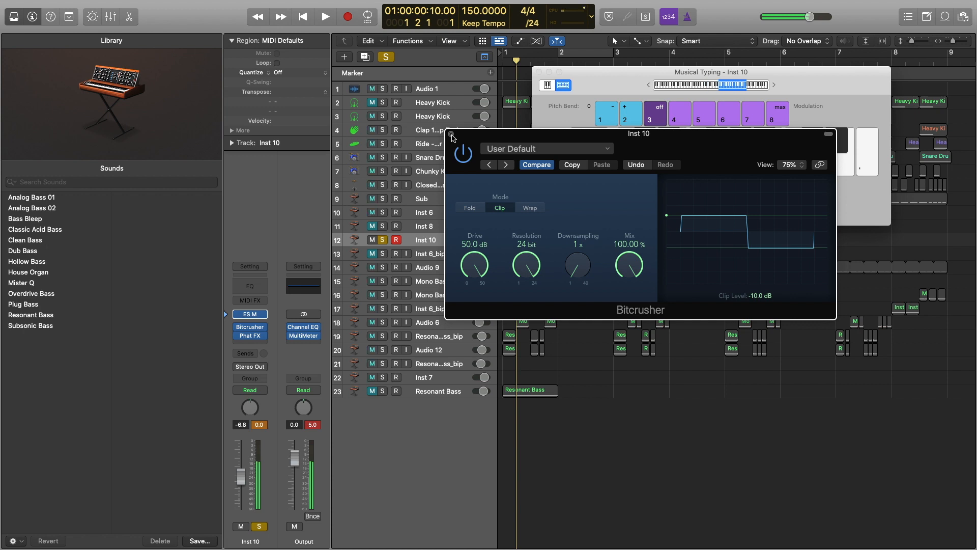
On the Inst 10 ES M, lower Cutoff and Resonance, try the filter intensity and raise Overdrive.
left_click(250, 314)
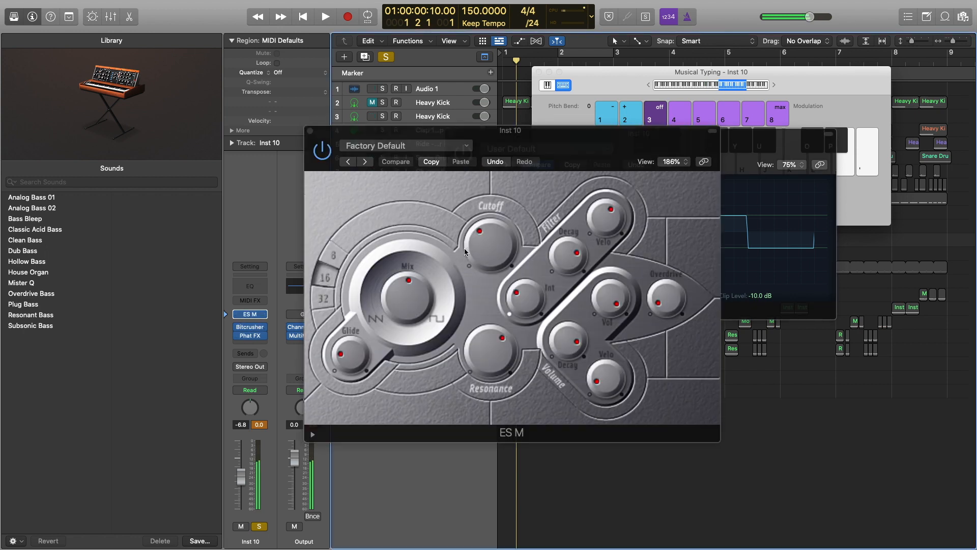
left_click_drag(484, 236, 472, 281)
left_click_drag(484, 361, 478, 420)
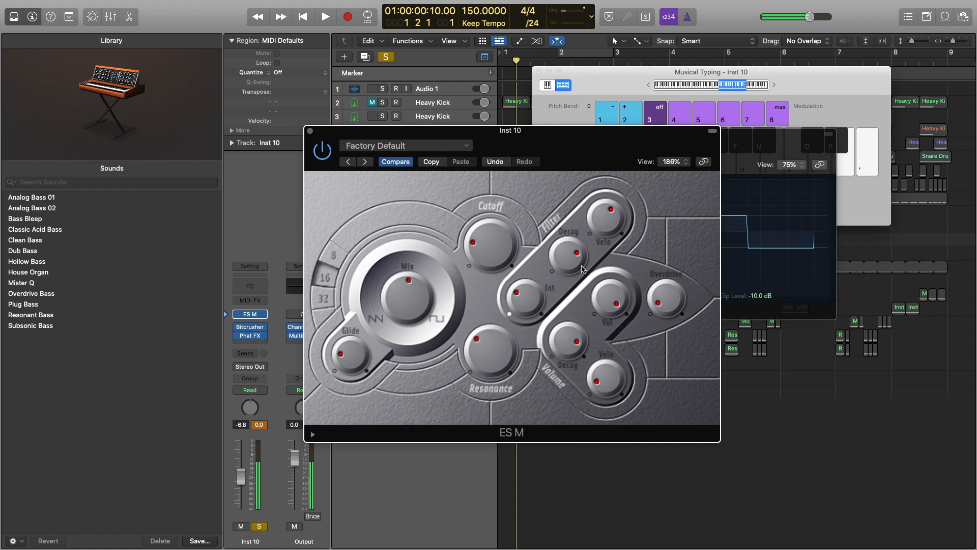
left_click_drag(541, 298, 512, 310)
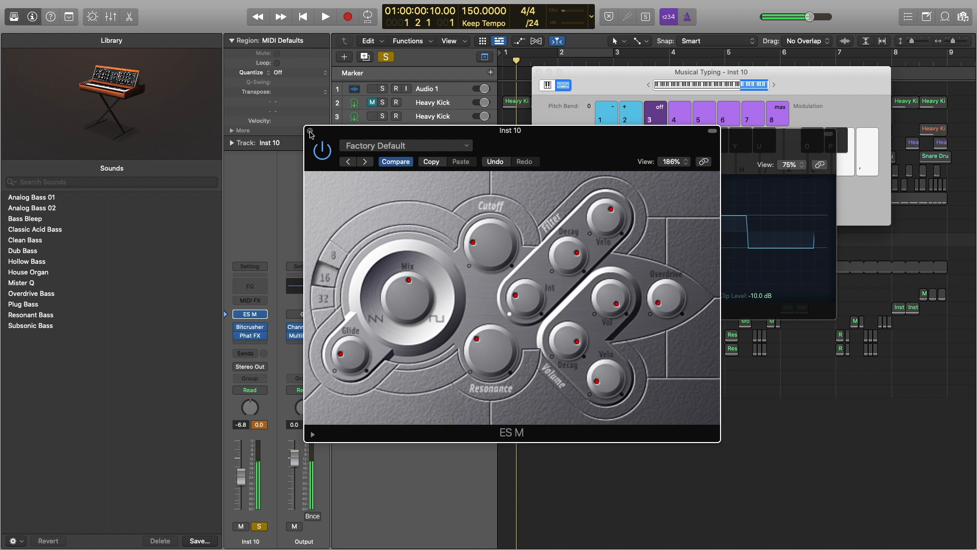
left_click_drag(658, 293, 651, 206)
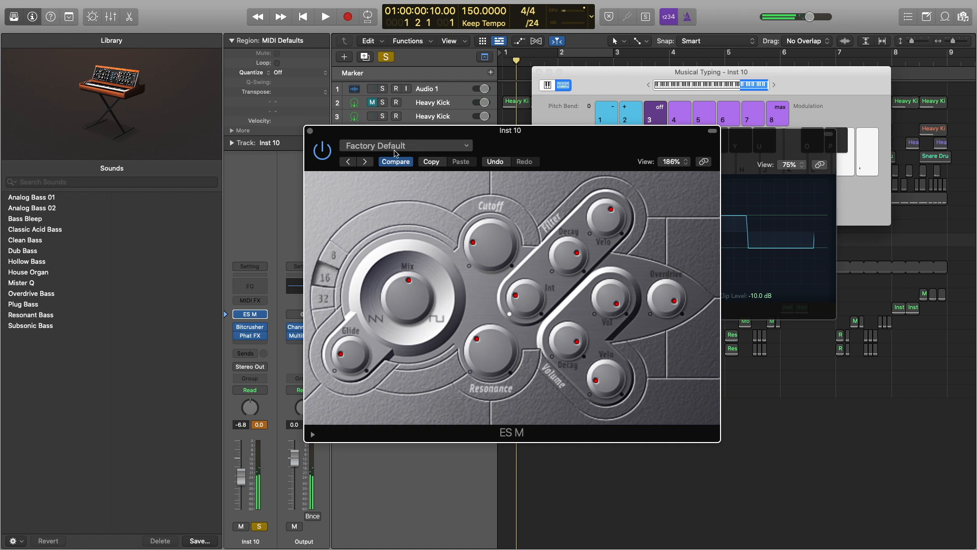
Load the House Organ preset in the ES M synth and audition a note.
left_click(411, 150)
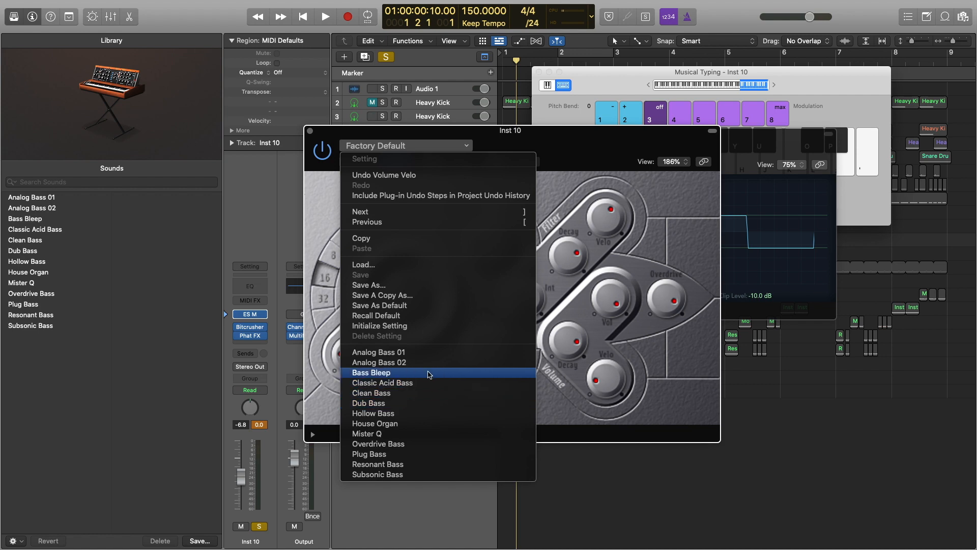
left_click(409, 425)
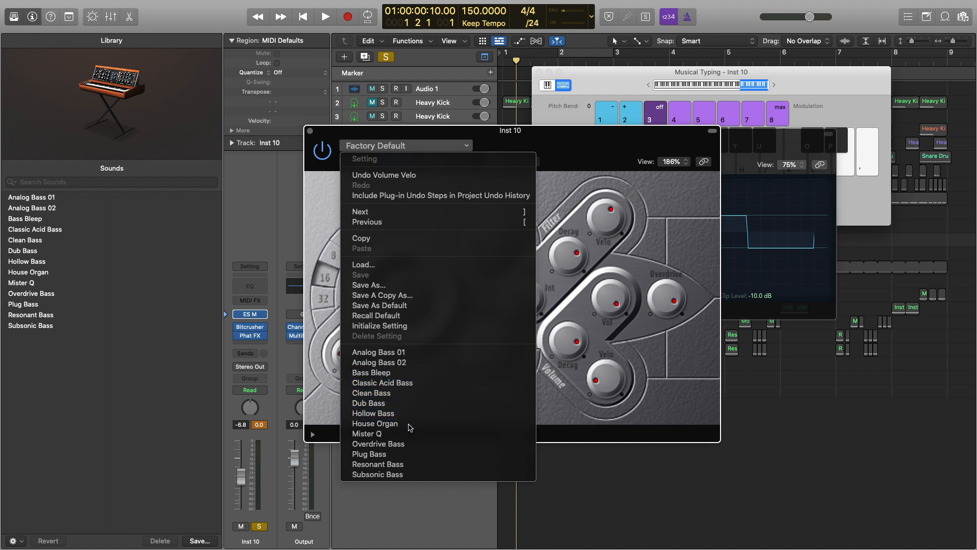
key("a")
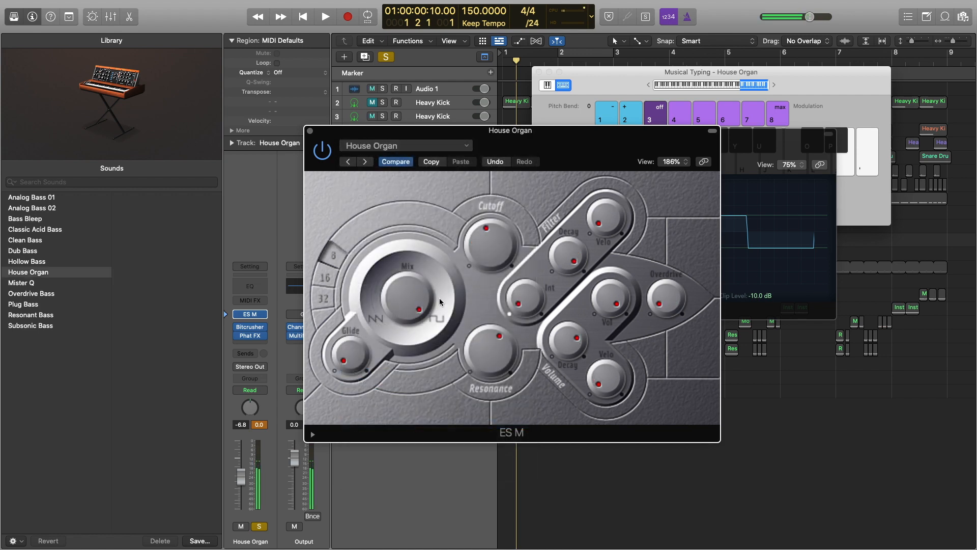
Audition a note while switching the House Organ ES M between octave settings 16 and 32, settling on 32.
left_click_drag(237, 328, 238, 345)
key("a")
left_click(324, 278)
left_click(322, 296)
left_click(324, 278)
left_click(321, 295)
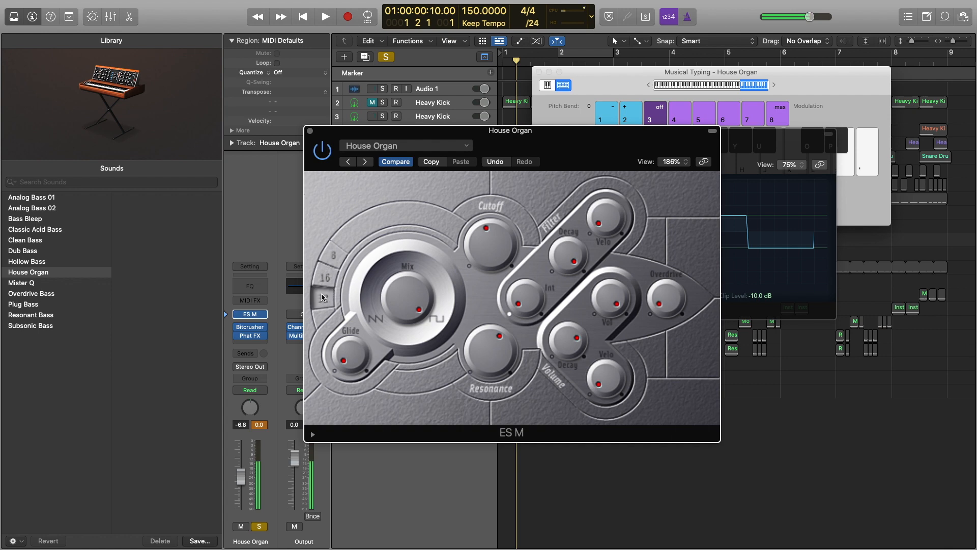
Move the Phat FX XY pad point to the pad's upper-right corner and close the Phat FX and ES M windows.
left_click_drag(404, 350, 355, 333)
left_click(265, 338)
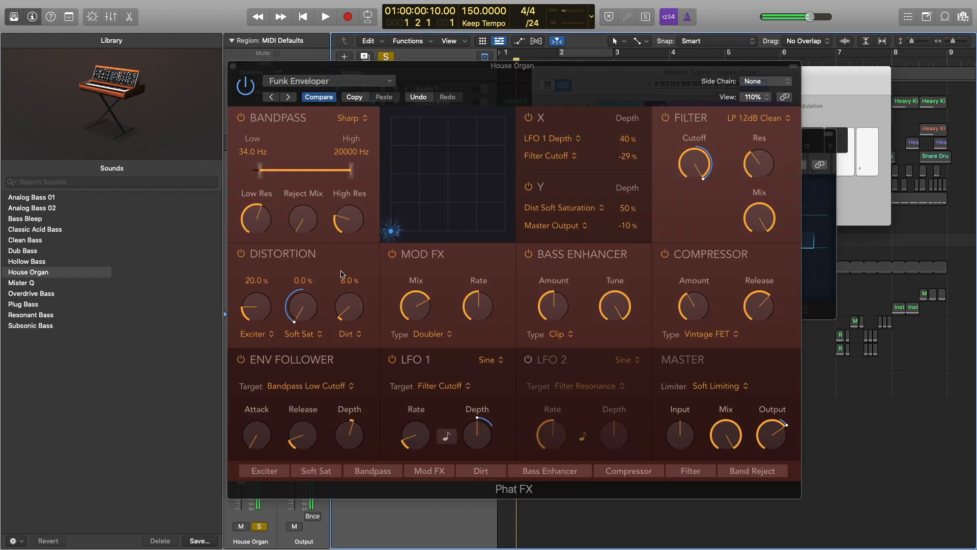
left_click_drag(392, 230, 501, 126)
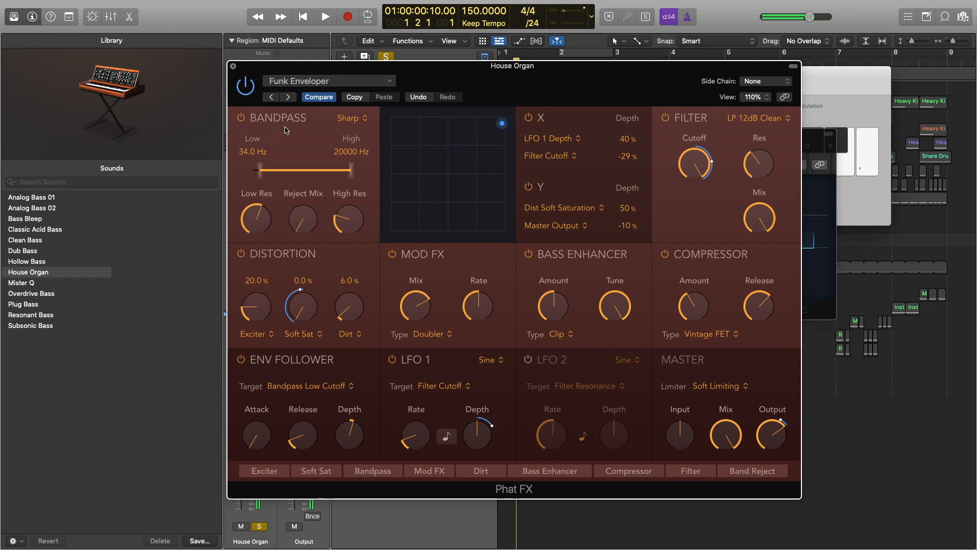
key("super+w")
left_click(310, 131)
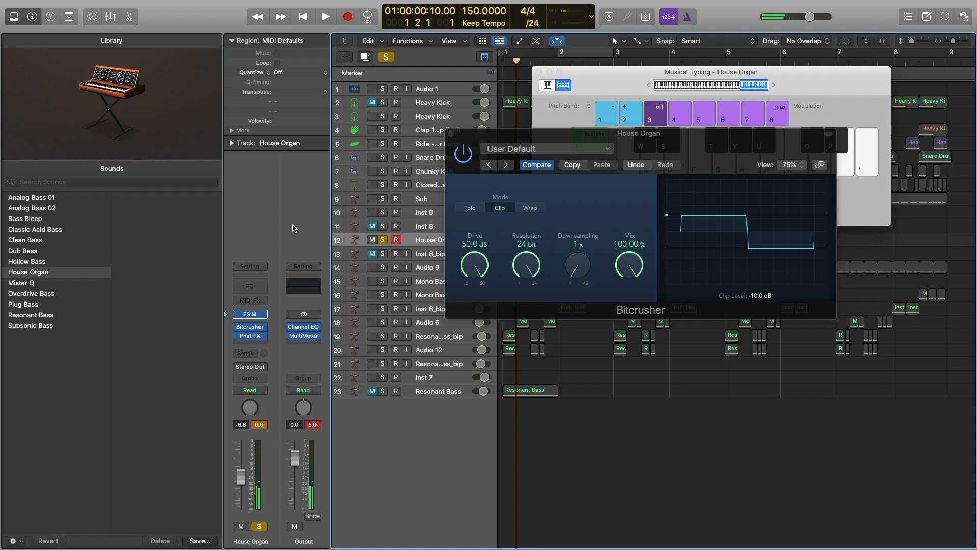
Insert a Chorus effect after Phat FX on the House Organ track, load the Pad Enchancer preset and set Mix to 27%.
left_click(256, 345)
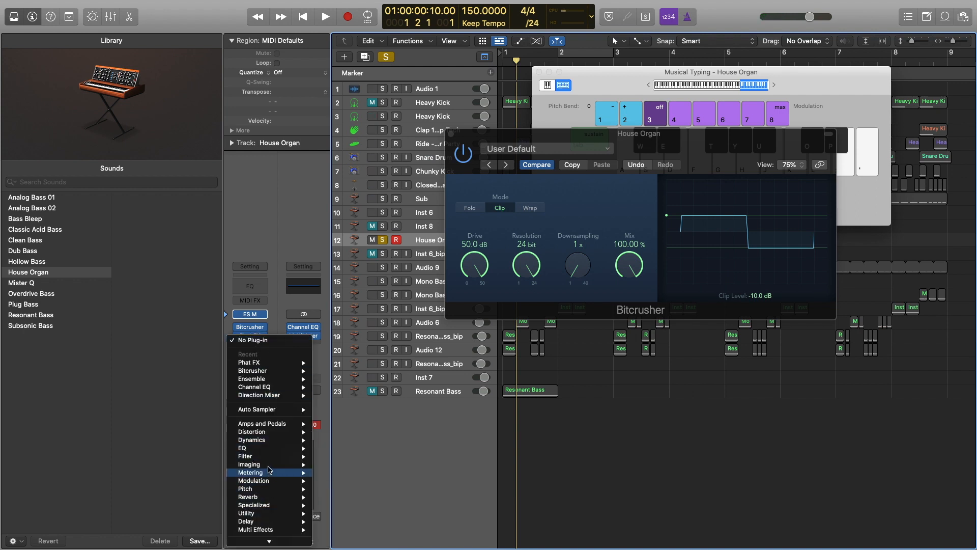
mouse_move(270, 481)
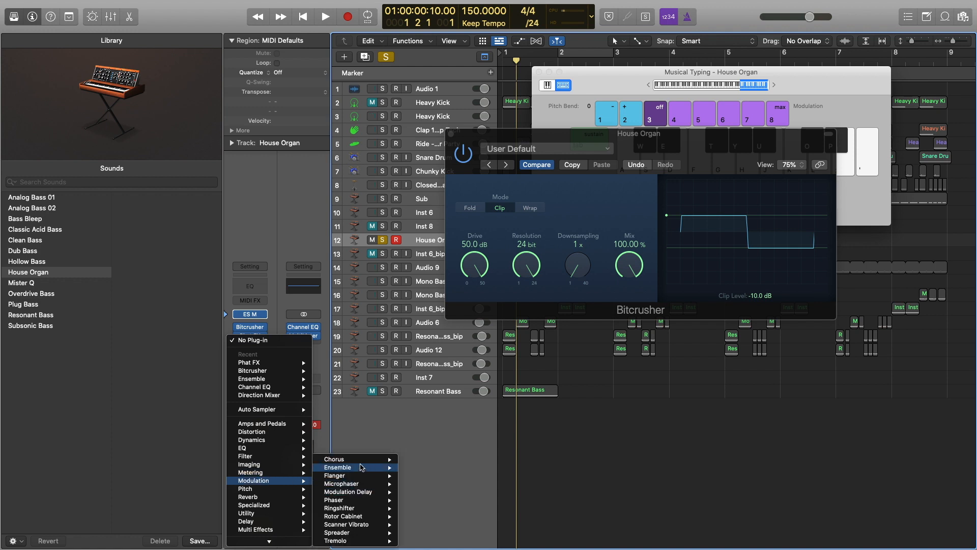
mouse_move(362, 467)
left_click(427, 464)
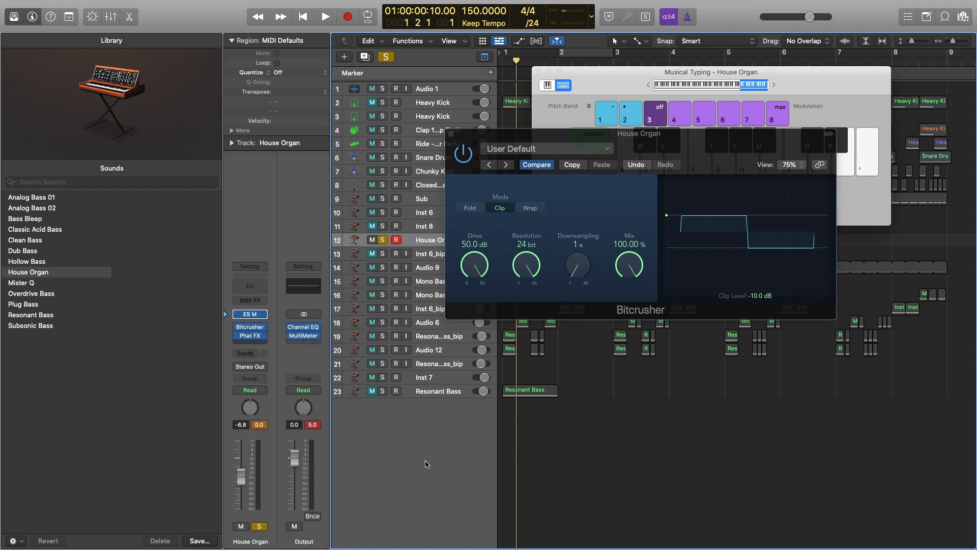
left_click(406, 145)
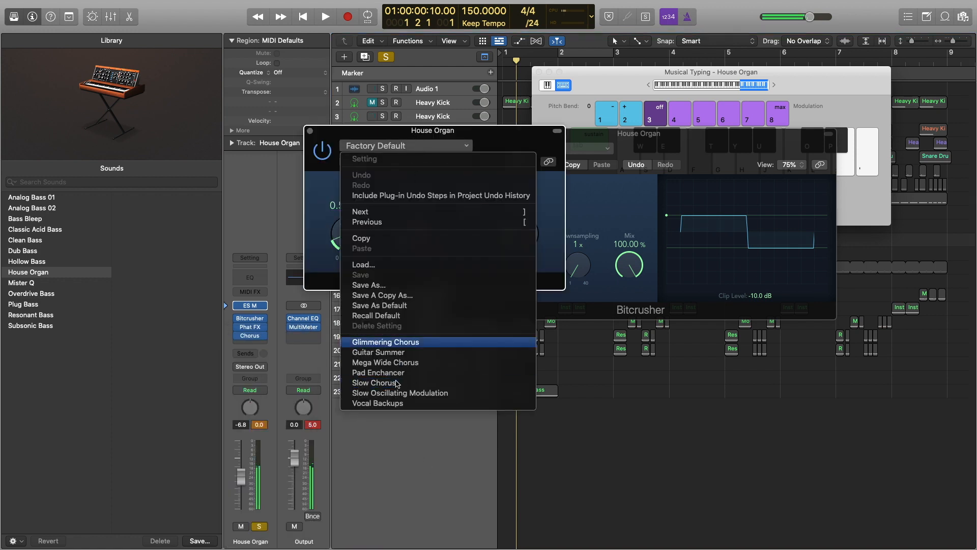
left_click(378, 372)
left_click_drag(520, 230, 518, 242)
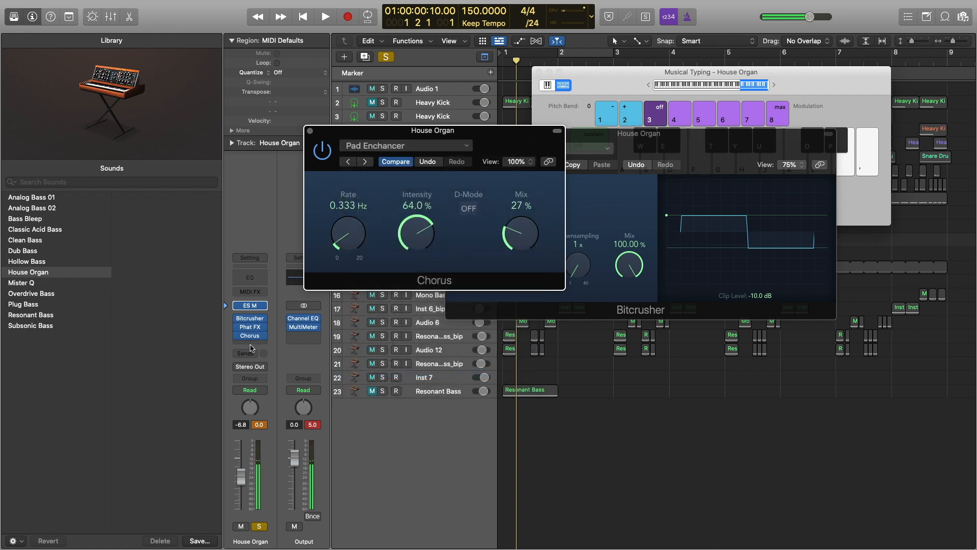
Insert a Tremolo effect after the Chorus and set its rate to 1/32d.
left_click(251, 345)
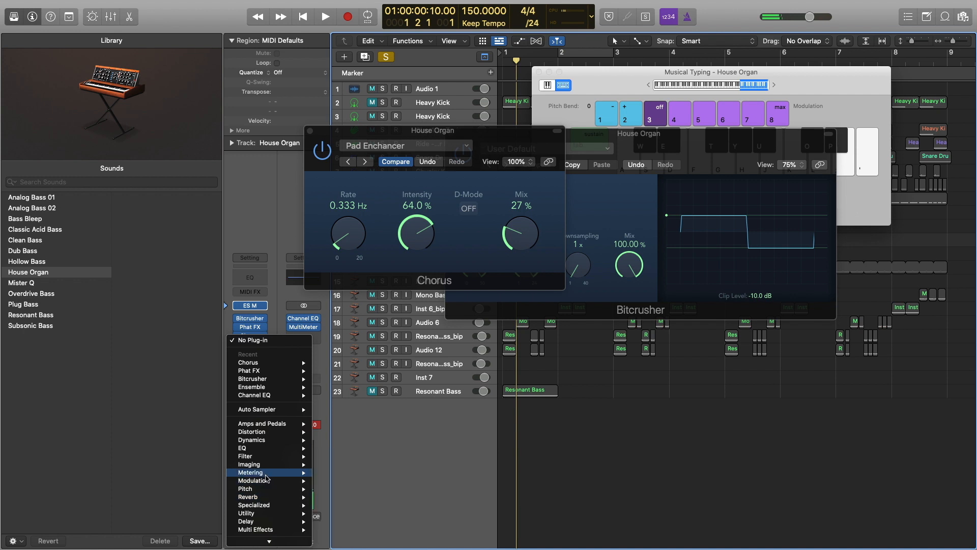
mouse_move(265, 481)
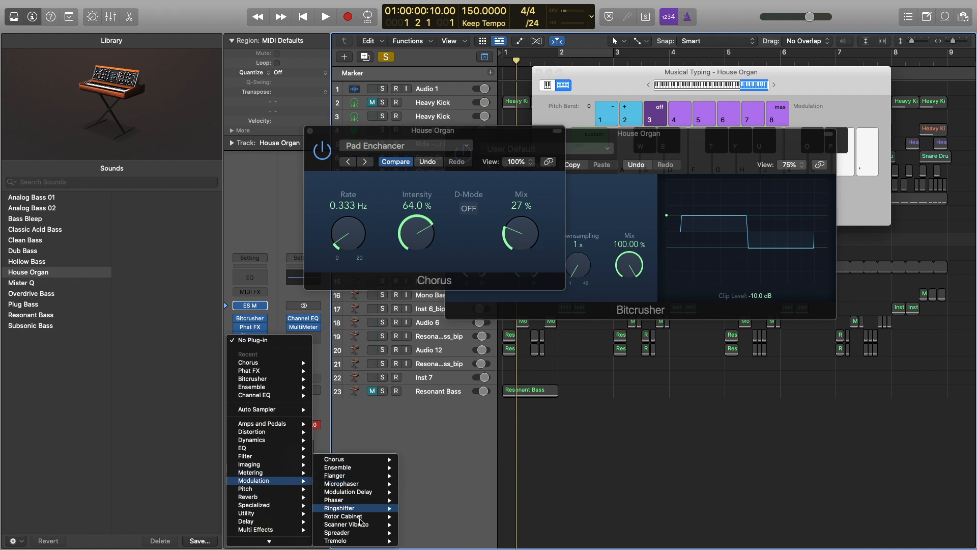
left_click(420, 538)
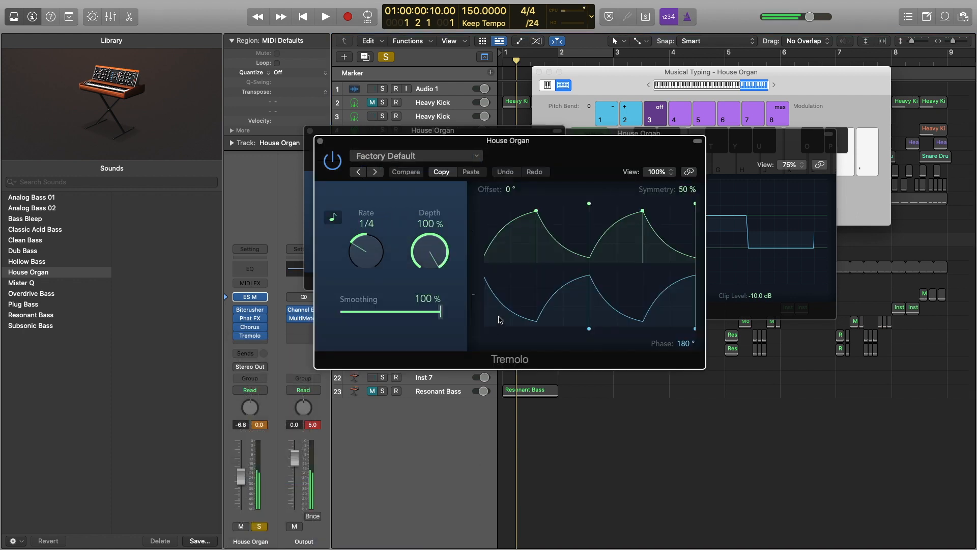
left_click_drag(366, 262, 360, 241)
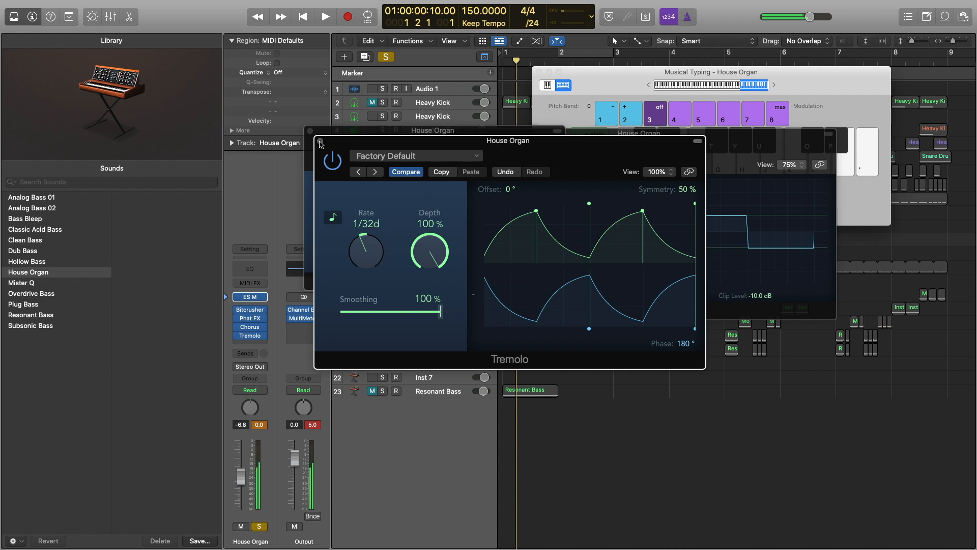
Set the House Organ Chorus rate to 0.967 Hz and intensity to 8.5%, and close its window.
left_click(238, 318)
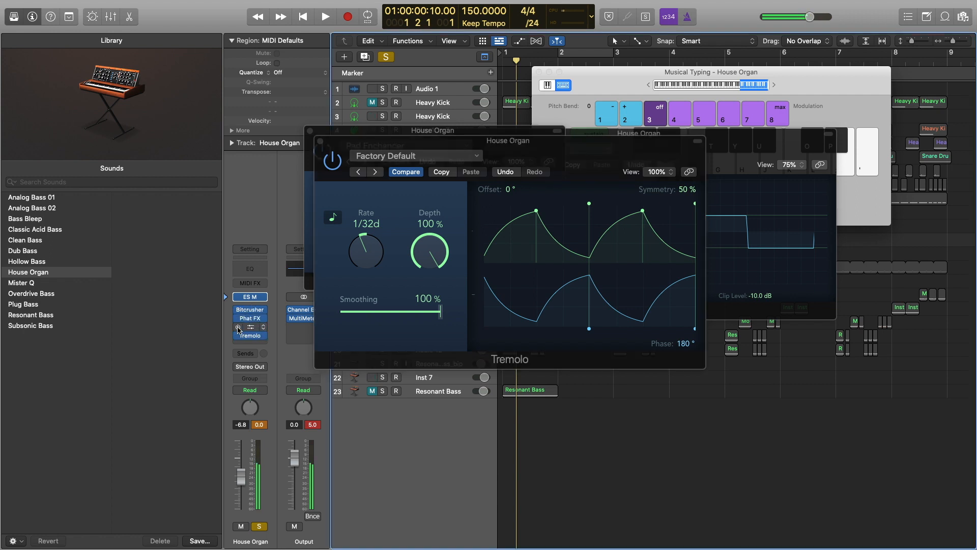
left_click(256, 328)
left_click(253, 328)
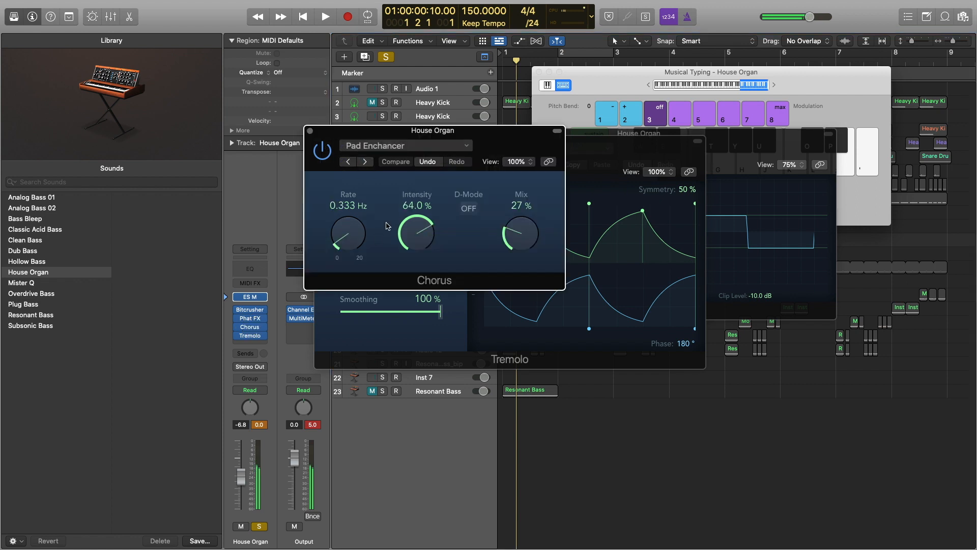
left_click_drag(349, 233, 350, 222)
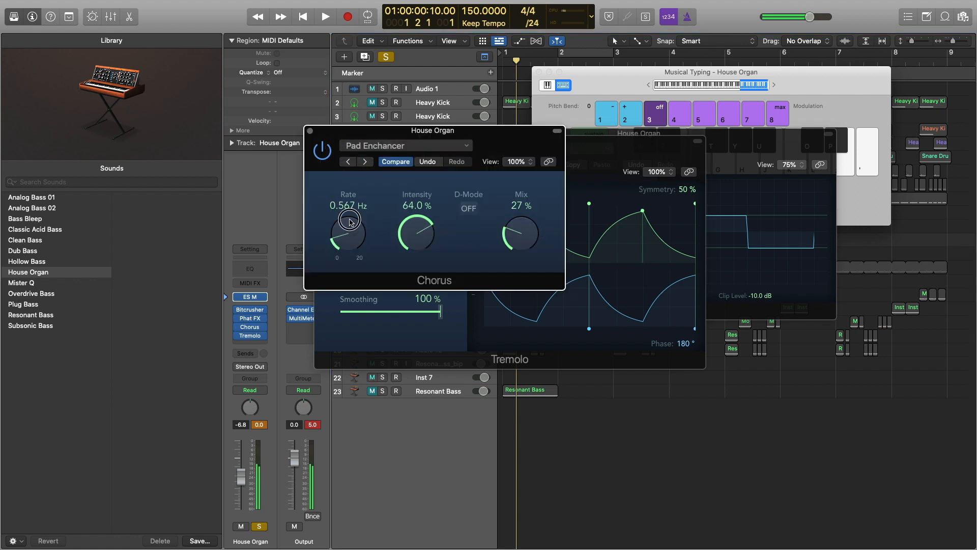
left_click_drag(347, 182, 349, 215)
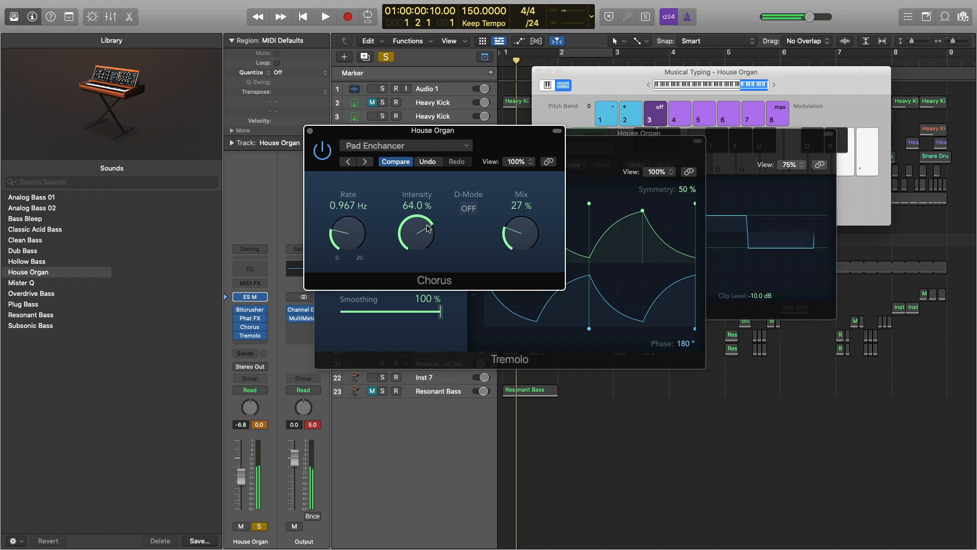
left_click_drag(416, 276, 414, 311)
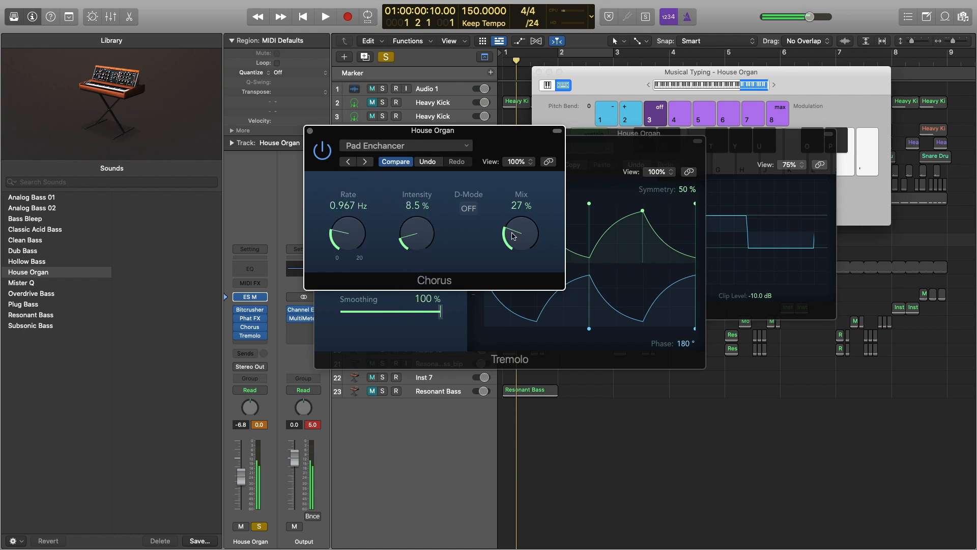
left_click(311, 131)
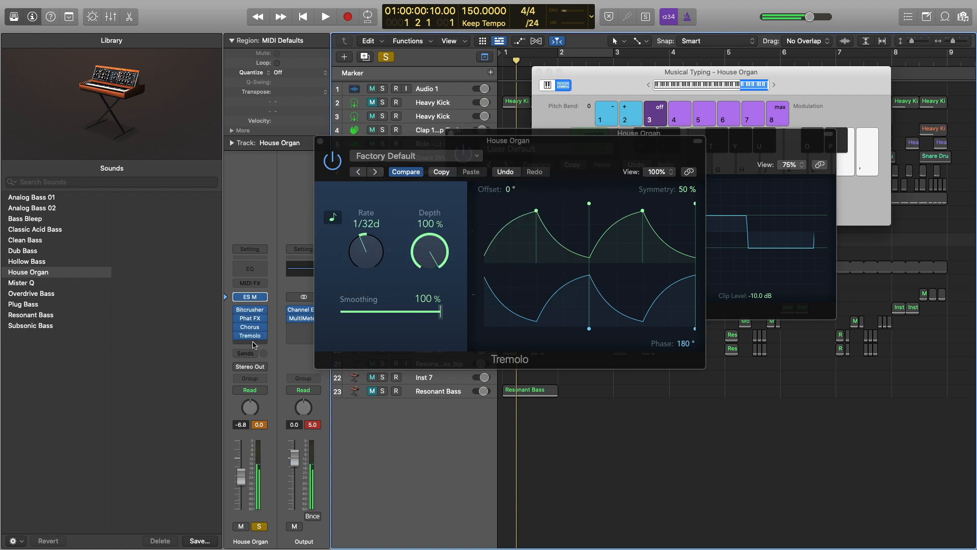
Set the Tremolo rate to 1/8, try its depth control and close its window.
left_click_drag(363, 275, 362, 264)
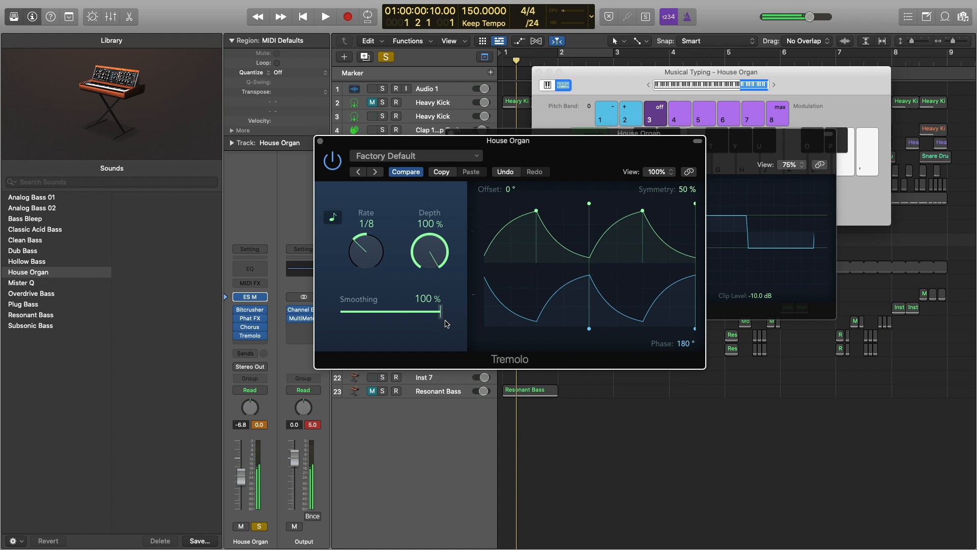
left_click_drag(430, 251, 343, 153)
left_click(320, 142)
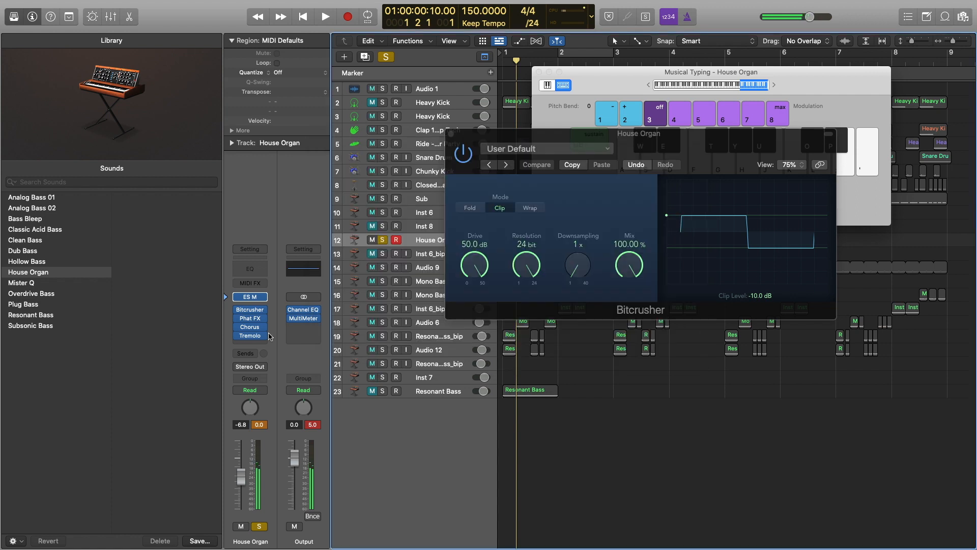
Add a second Bitcrusher in stereo after the Tremolo and lower its clip level to -10.0 dB.
left_click(251, 344)
mouse_move(275, 388)
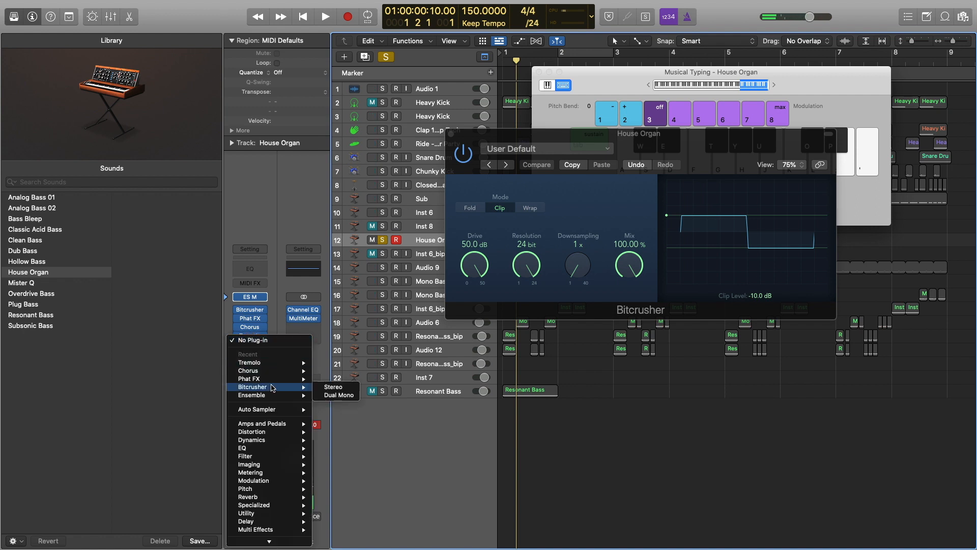
left_click(338, 388)
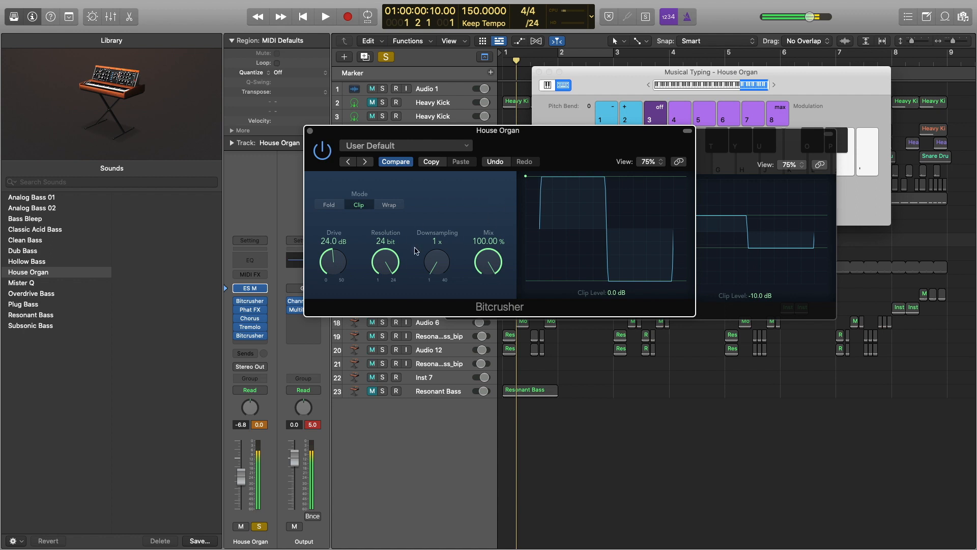
left_click_drag(525, 176, 525, 212)
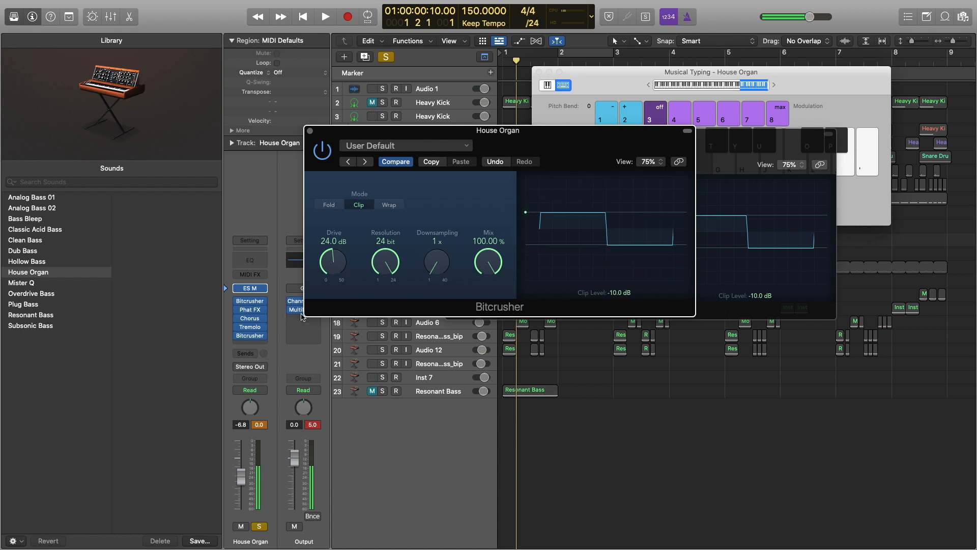
left_click(310, 131)
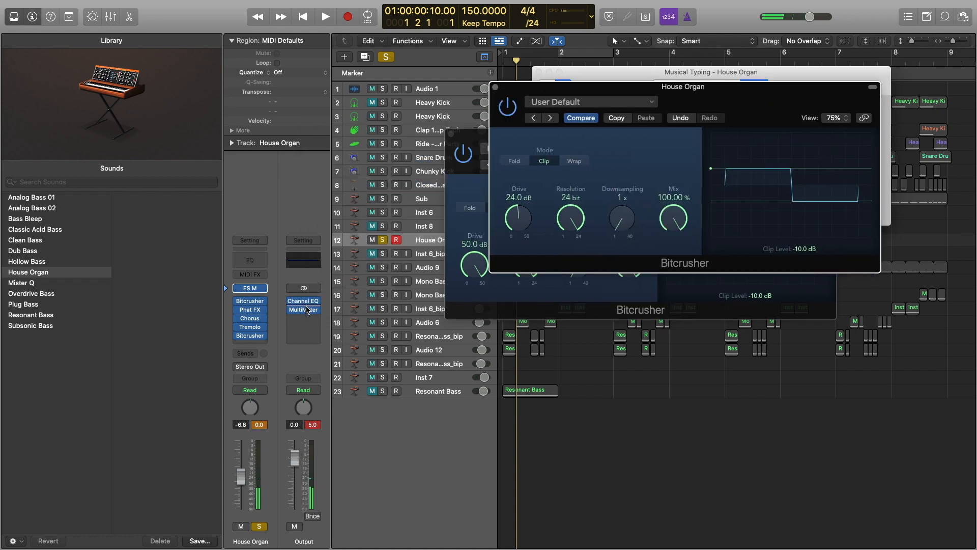
Check the stereo image in the output's MultiMeter, and close the plug-in and Musical Typing windows.
left_click(306, 312)
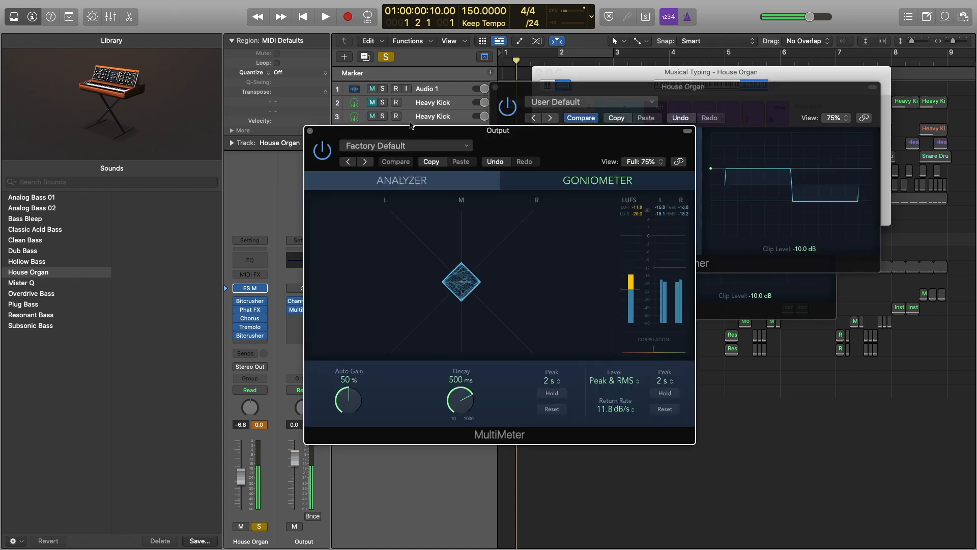
left_click(312, 130)
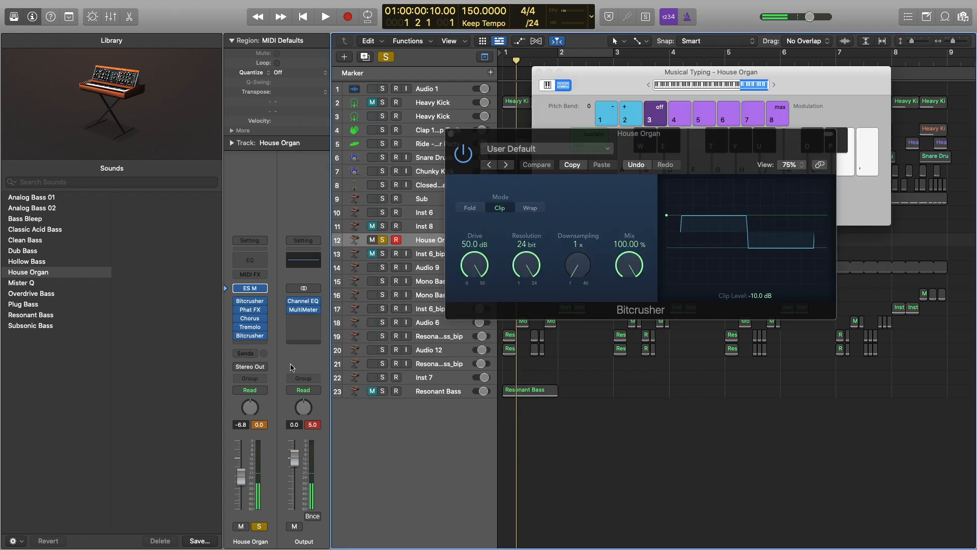
left_click(451, 134)
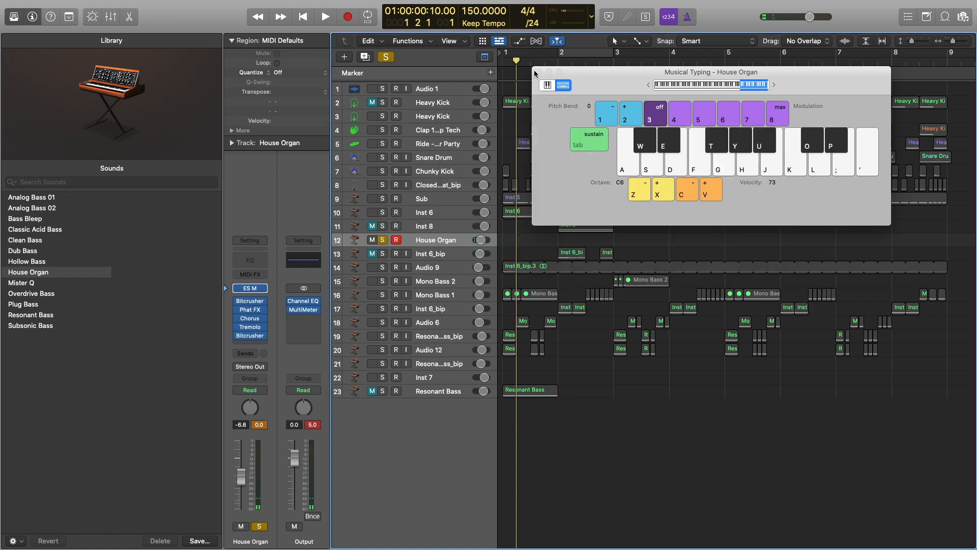
left_click(539, 72)
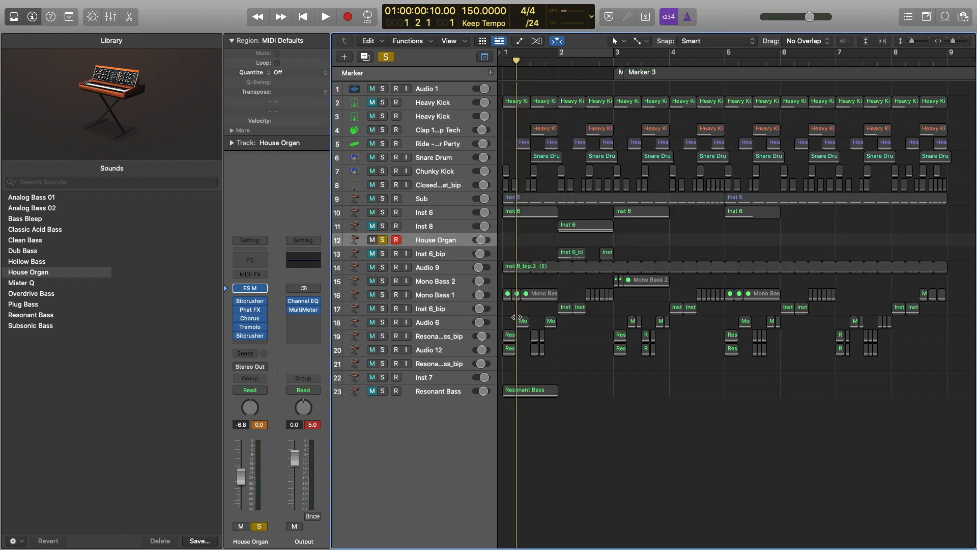
Create an empty MIDI region in bar 1 of the House Organ track and draw two long overlapping notes an octave apart.
right_click(519, 238)
left_click(535, 244)
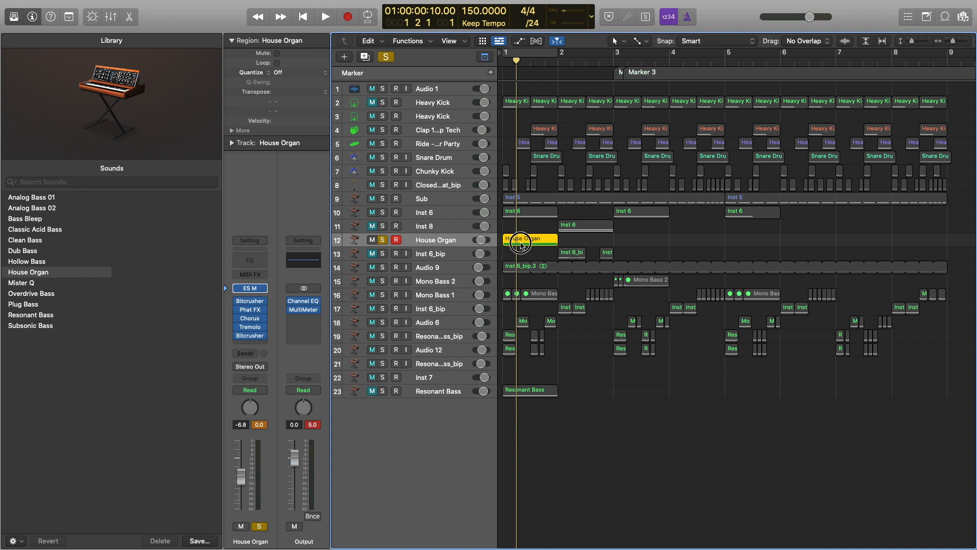
double_click(520, 243)
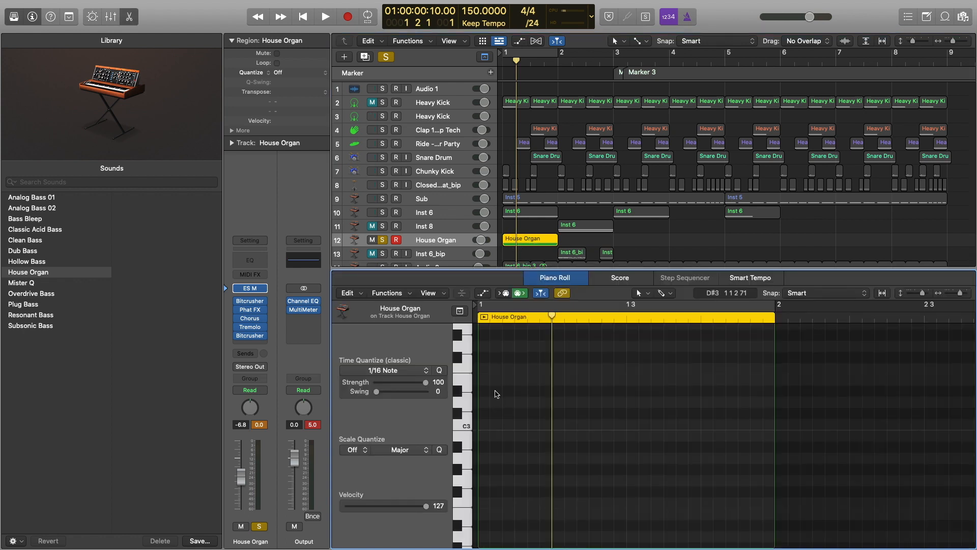
left_click(488, 370)
mouse_move(491, 371)
left_mouse_down()
mouse_move(499, 310)
mouse_move(495, 540)
mouse_move(490, 334)
mouse_move(484, 447)
mouse_move(499, 417)
mouse_move(502, 372)
mouse_move(556, 251)
mouse_move(500, 282)
mouse_move(506, 260)
mouse_move(497, 544)
mouse_move(492, 504)
mouse_move(492, 517)
left_mouse_up()
scroll(499, 490, "up", 5)
Raise the Glide on the House Organ ES M, play back the two notes and close the synth window.
left_click(251, 288)
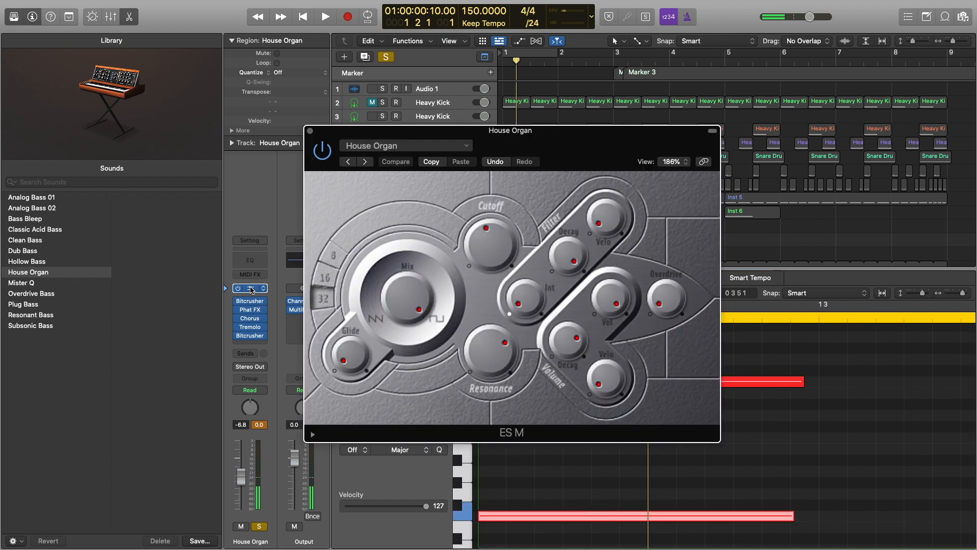
left_click_drag(342, 371, 347, 280)
key("space")
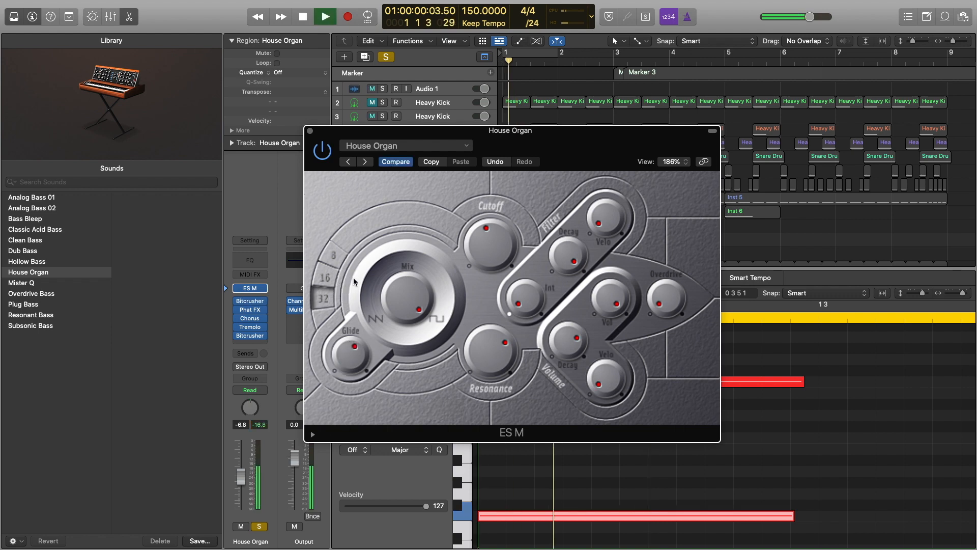
key("space")
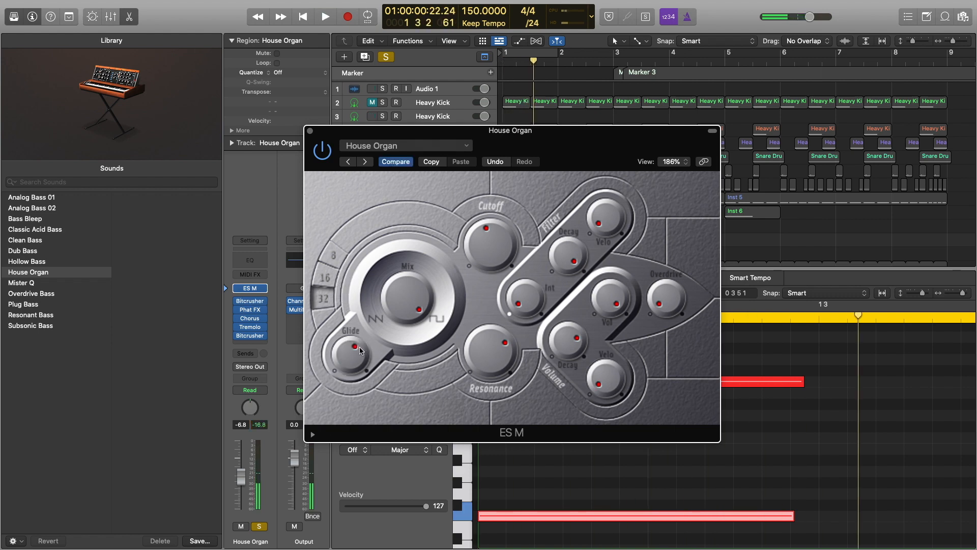
left_click(310, 132)
key("space")
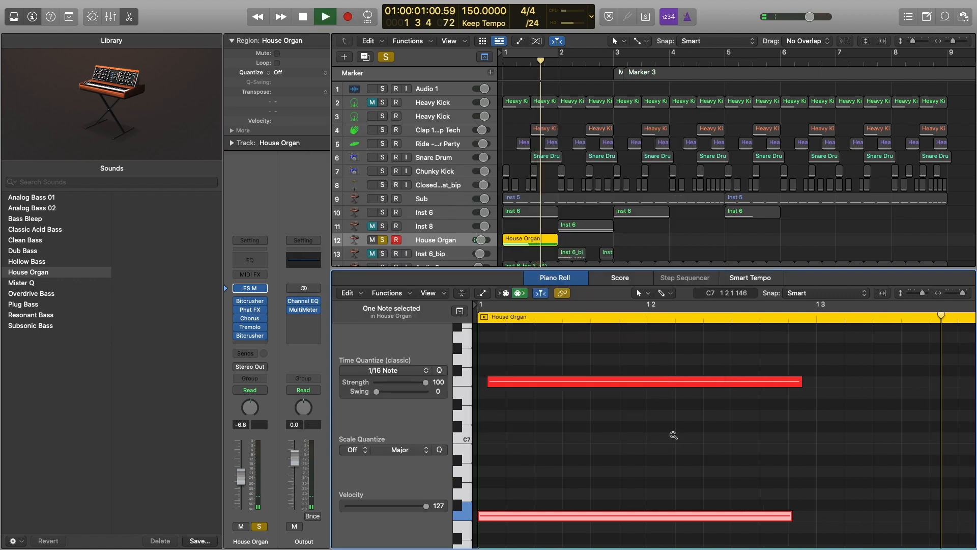
Extend the upper note to the end of bar 1 in the House Organ region and play the pair back.
key("space")
left_click_drag(559, 383, 761, 386)
key("space")
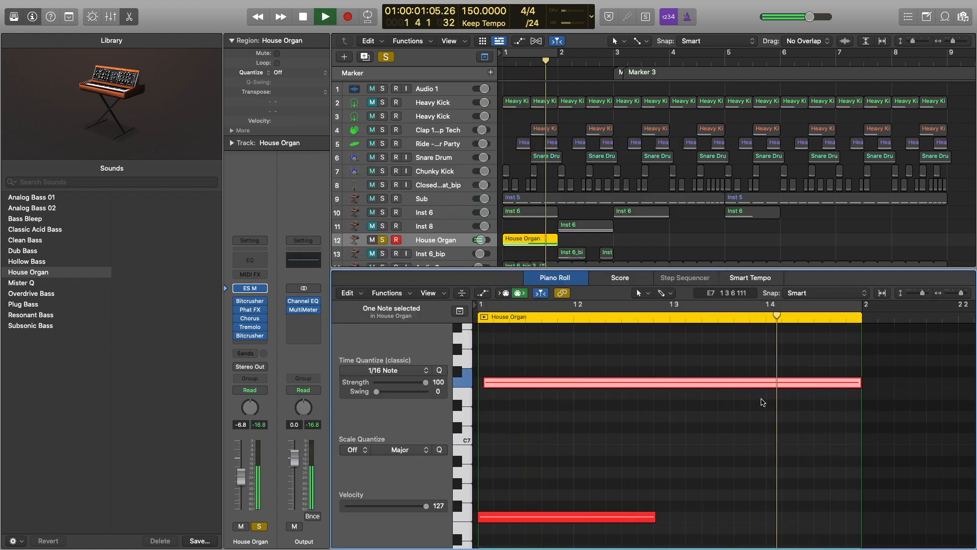
Lower the Glide on the House Organ ES M slightly, audition the two notes and close the synth window.
key("space")
left_click(250, 289)
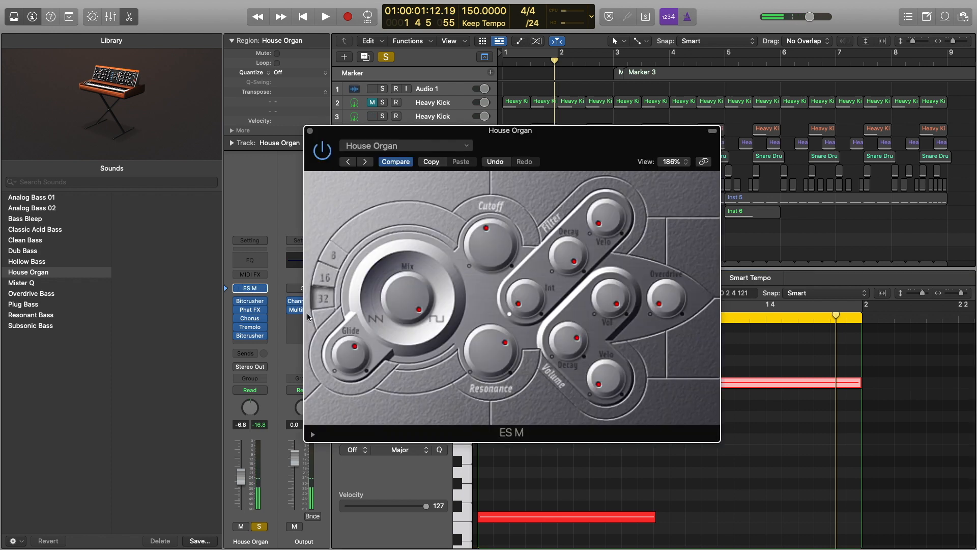
key("space")
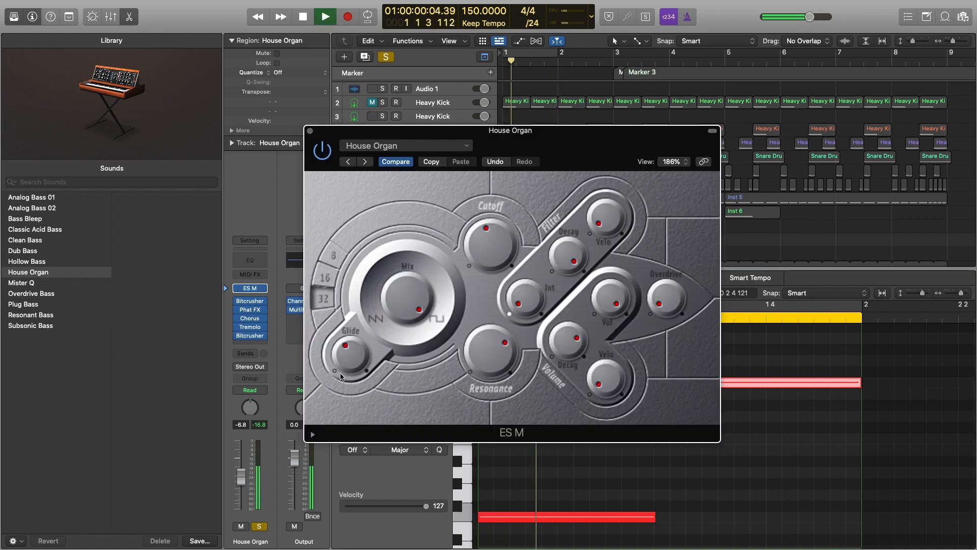
key("space")
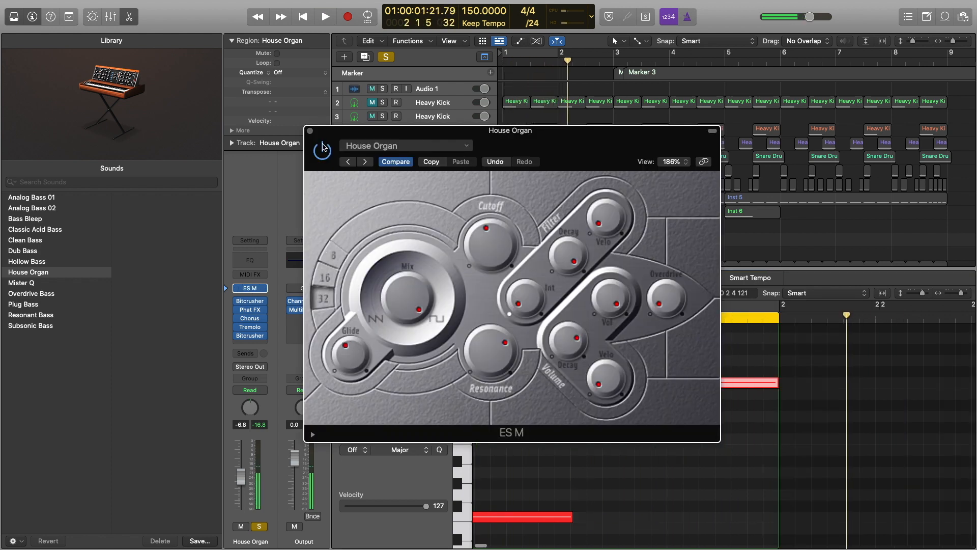
left_click(310, 131)
Move the last Bitcrusher ahead of the Tremolo in the House Organ effects chain and audition the result.
left_click_drag(259, 337, 261, 344)
key("space")
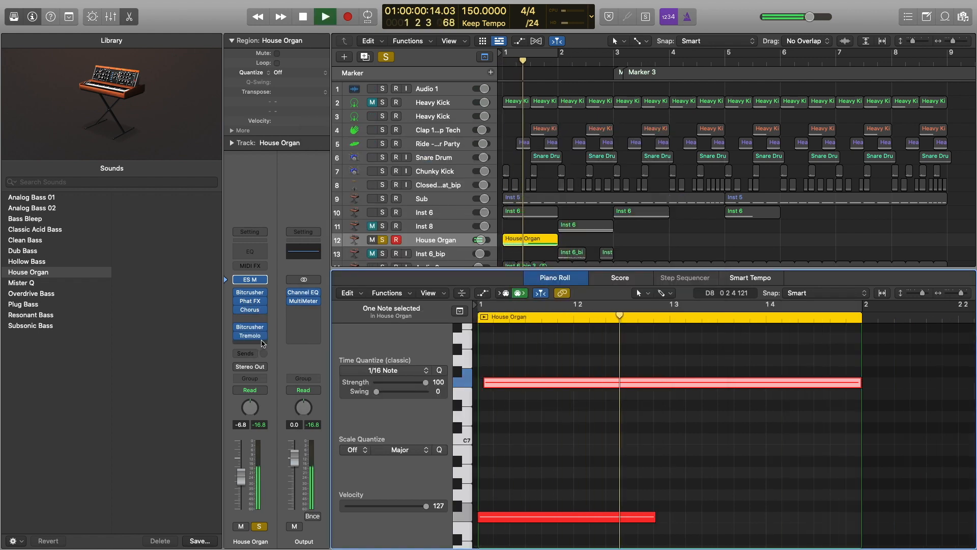
key("space")
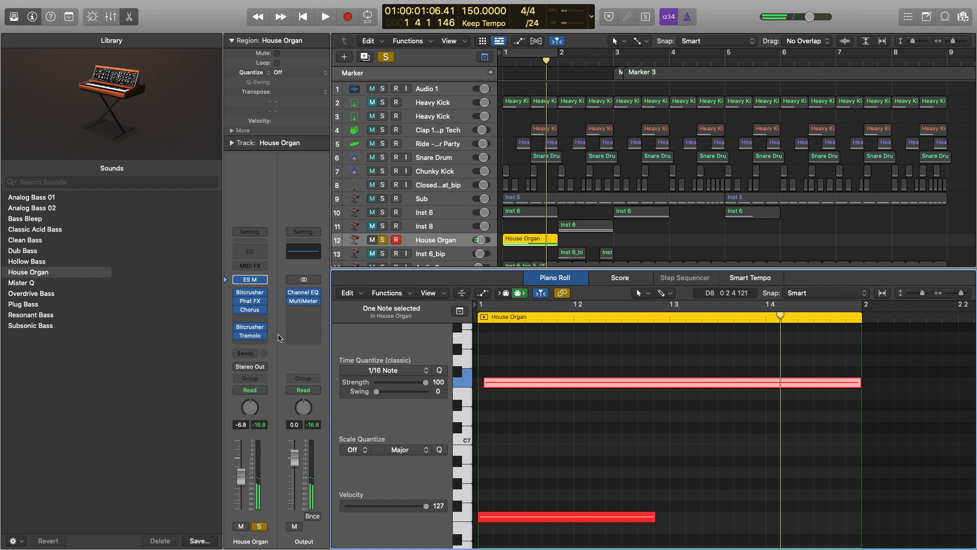
Add a stereo Space Designer reverb after the Tremolo on the House Organ channel.
left_click(251, 345)
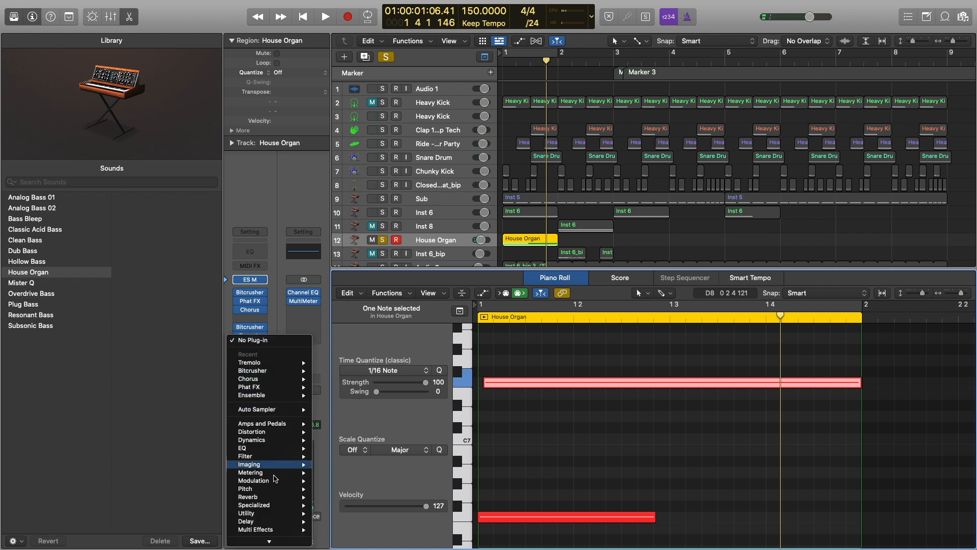
mouse_move(269, 497)
mouse_move(357, 522)
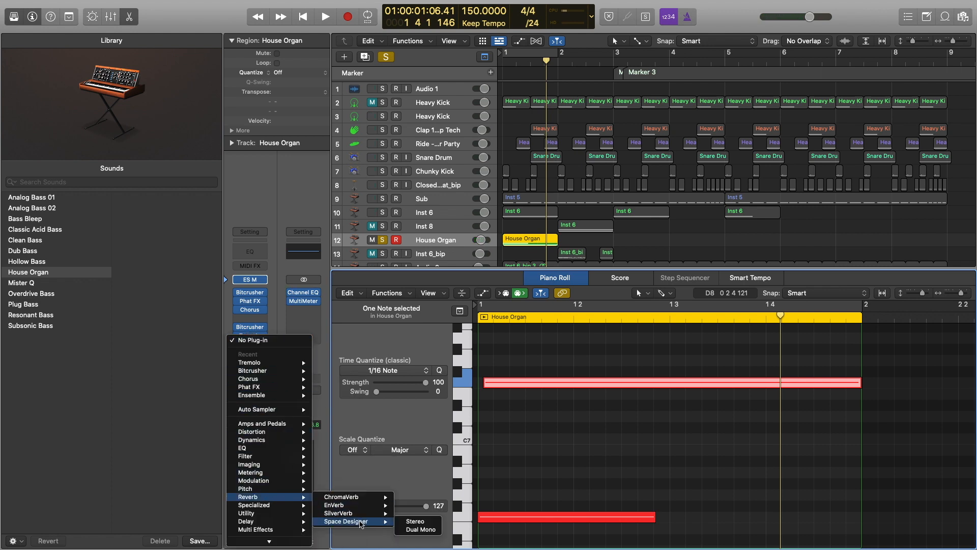
left_click(422, 524)
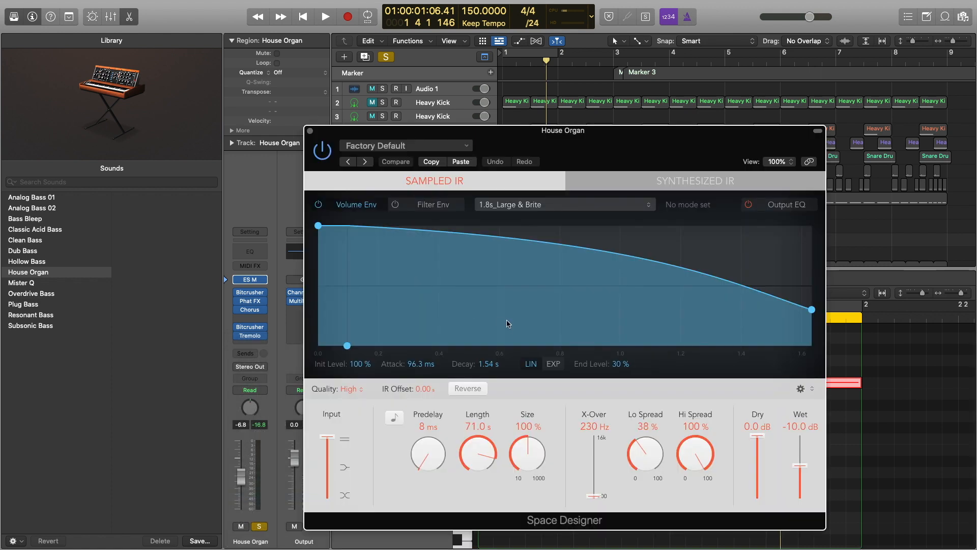
Lower the Space Designer wet level to -17.0 dB while auditioning the notes, and close the reverb window.
key("Return")
key("space")
left_click_drag(801, 466, 799, 473)
key("space")
key("Return")
key("space")
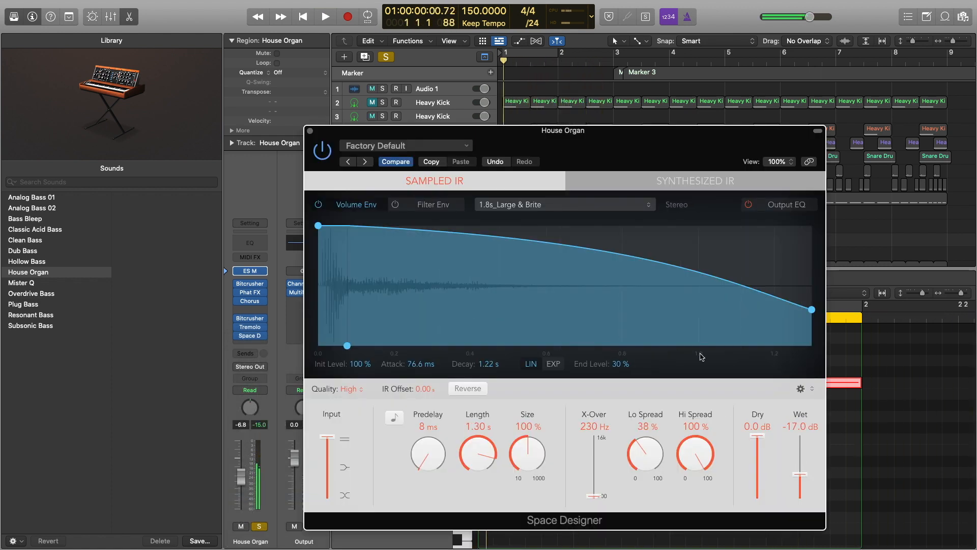
key("space")
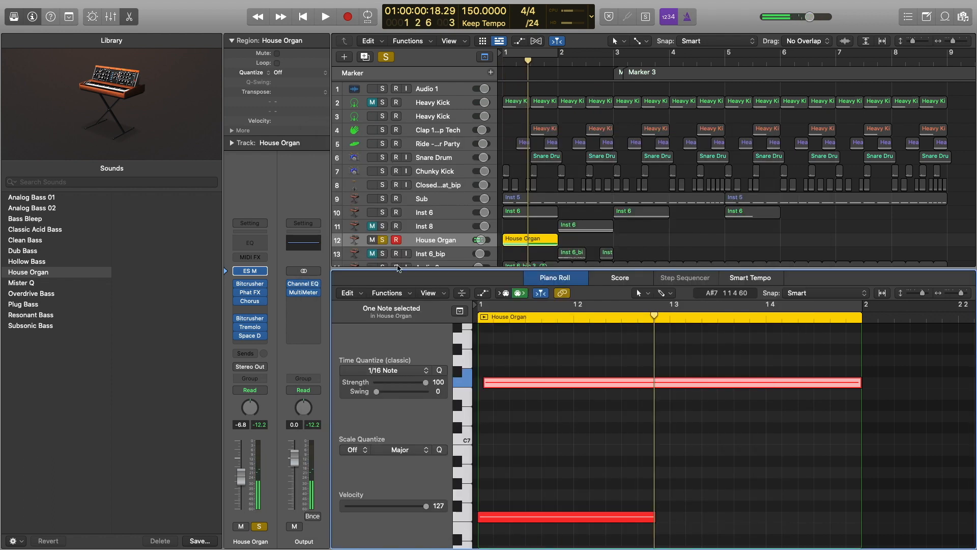
Lower the House Organ volume to -13.2 dB, unsolo the track to hear it in the mix, and close the editor area.
key("space")
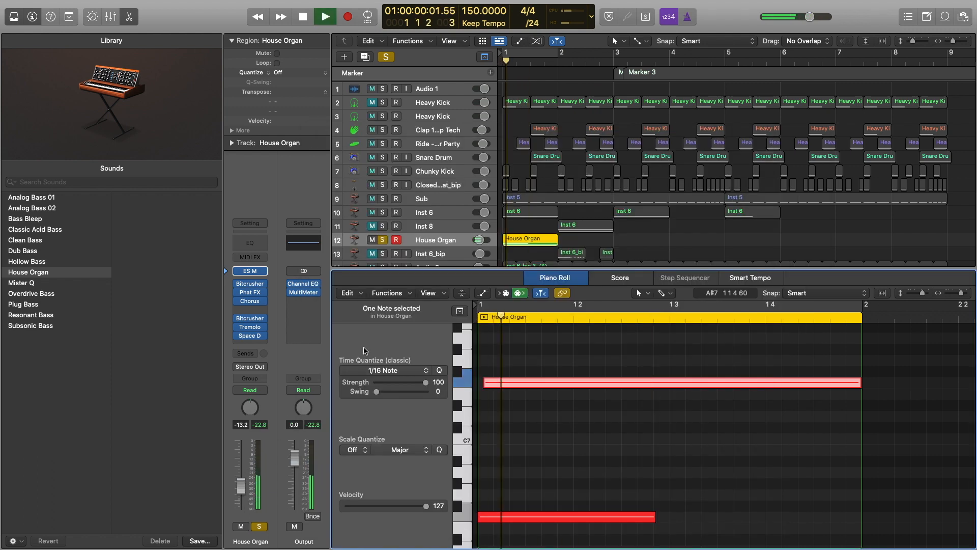
key("s")
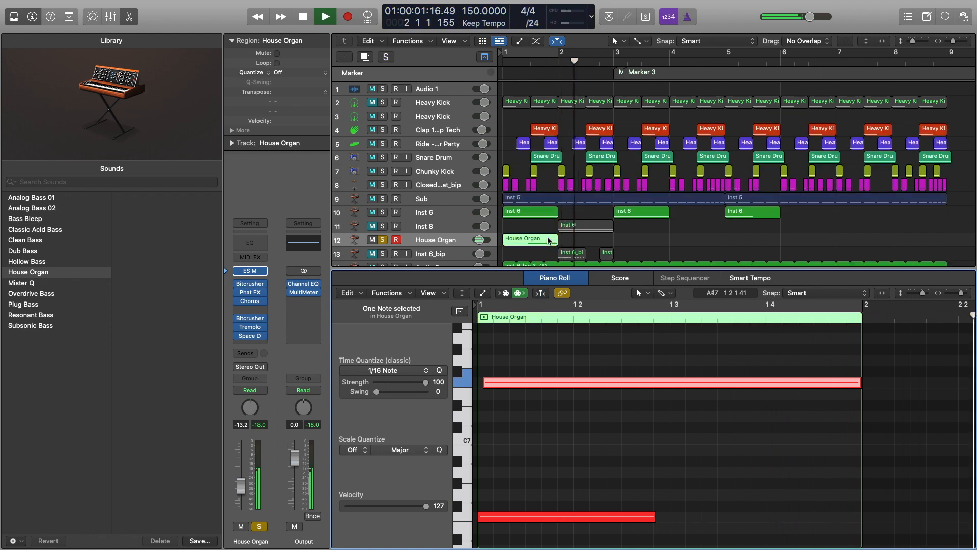
key("space")
key("x")
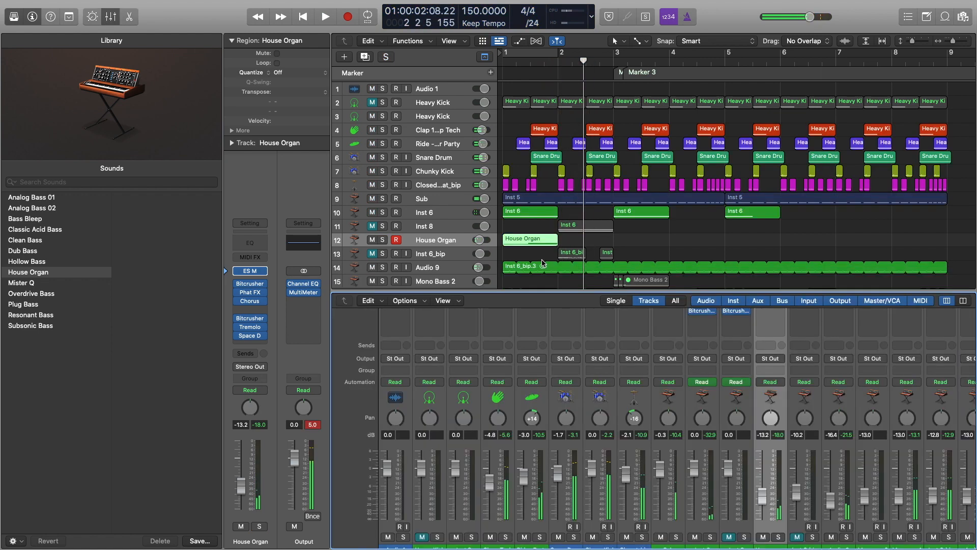
key("x")
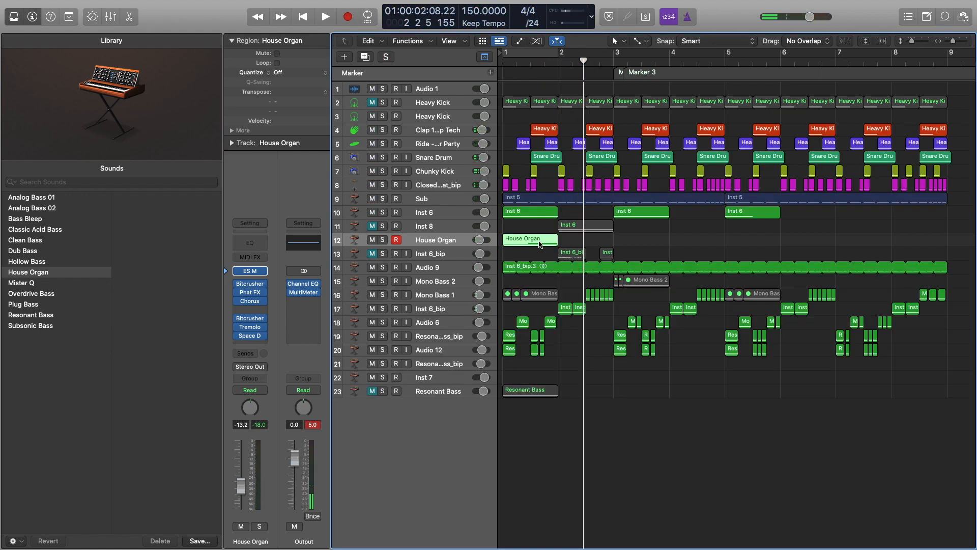
Extend the House Organ region and its upper note to the end of bar 2, and copy the region to bars 3 and 5.
left_click_drag(556, 243, 613, 244)
double_click(585, 240)
scroll(687, 406, "down", 3)
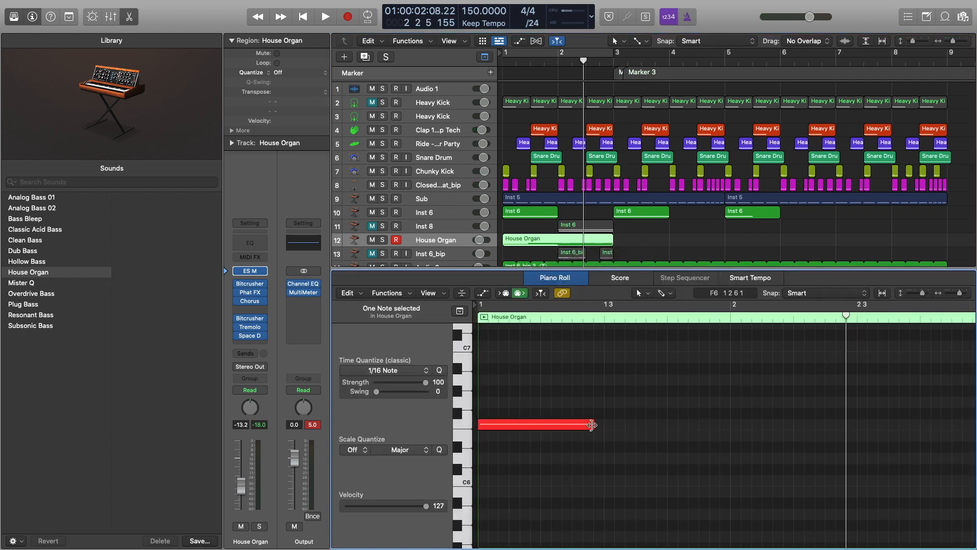
scroll(593, 420, "down", 4)
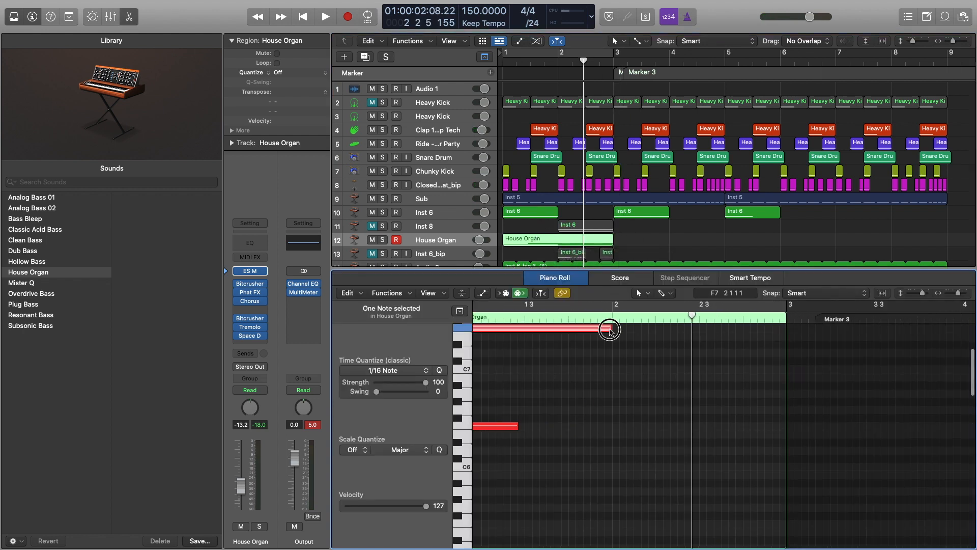
left_click_drag(610, 331, 785, 329)
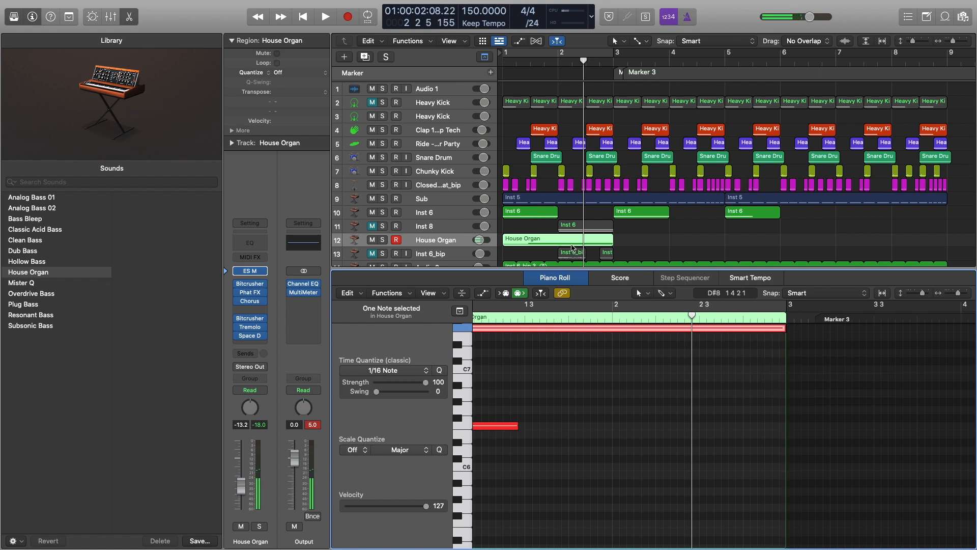
left_click_drag(572, 247, 781, 240)
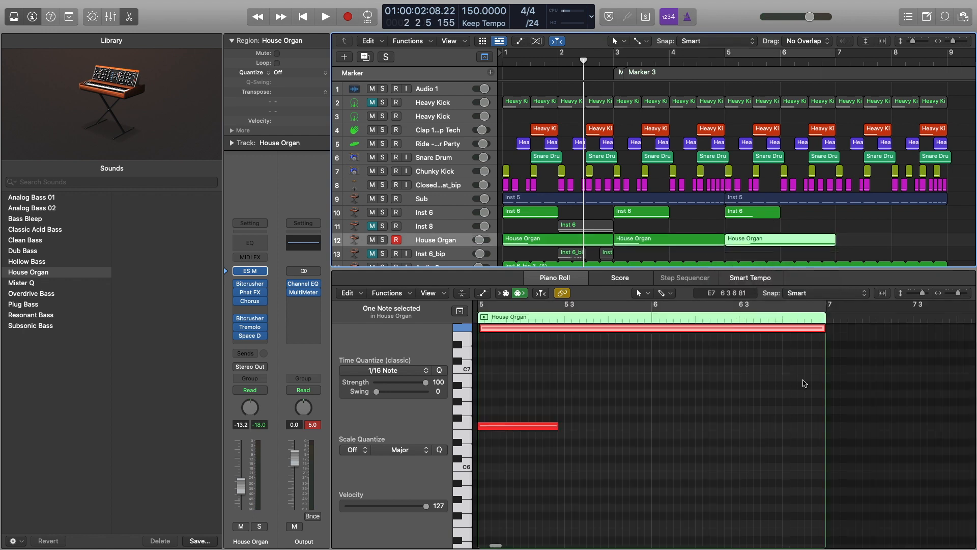
Swap the pitches in the bar 5 House Organ region, with the short note on F7 and the long one on F6, and audition it soloed.
scroll(667, 377, "left", 3)
scroll(564, 437, "up", 5)
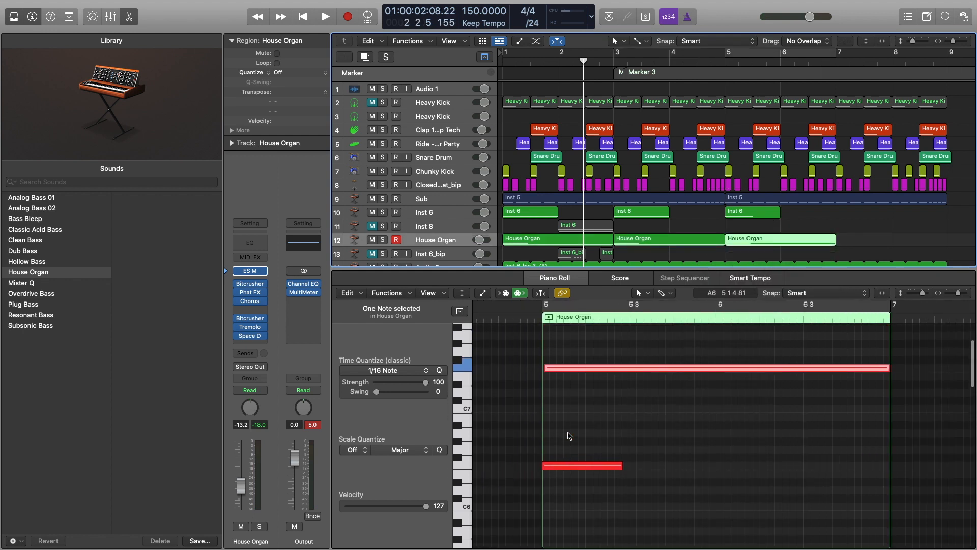
left_click_drag(558, 509, 559, 337)
left_click_drag(575, 477, 556, 440)
key("space")
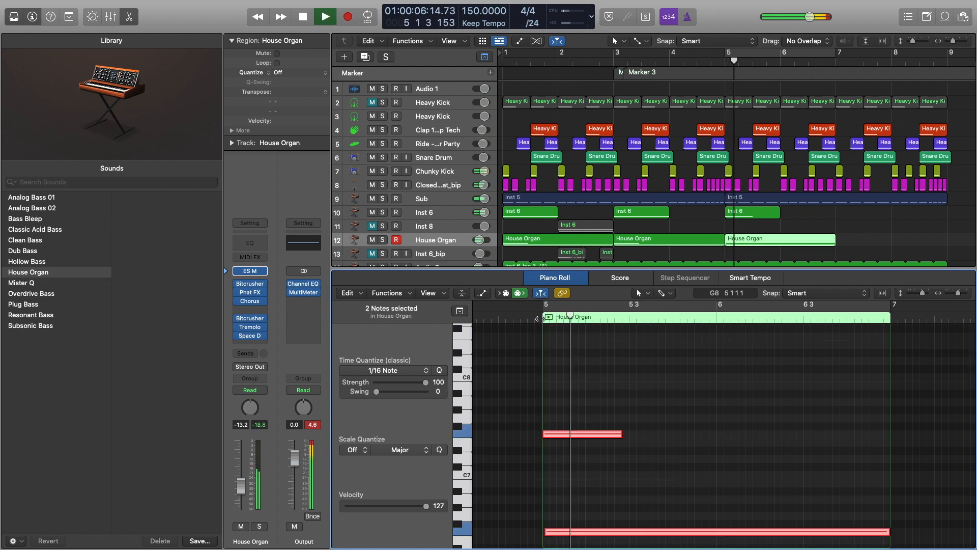
key("s")
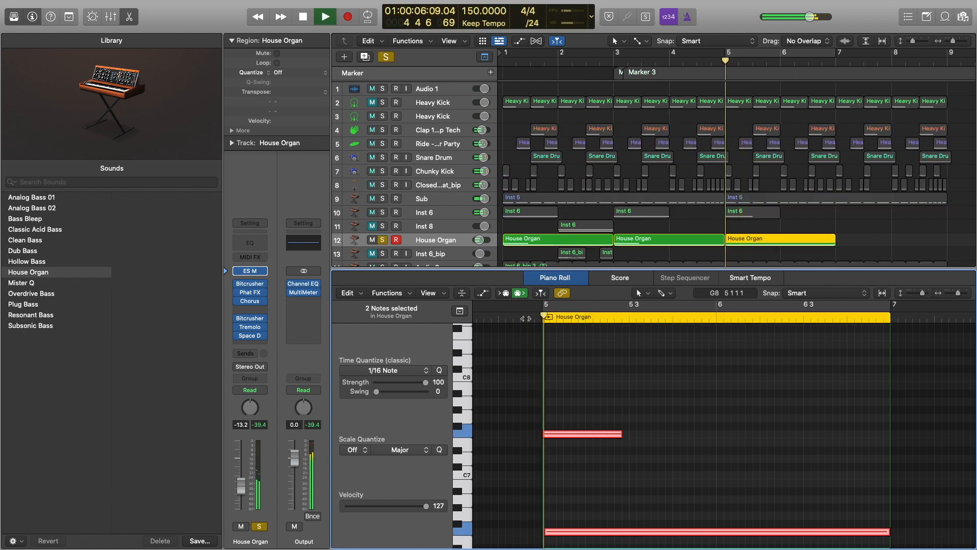
key("space")
Copy the bar 5 House Organ region to bar 7, close the editor and unsolo the track.
scroll(733, 239, "down", 3)
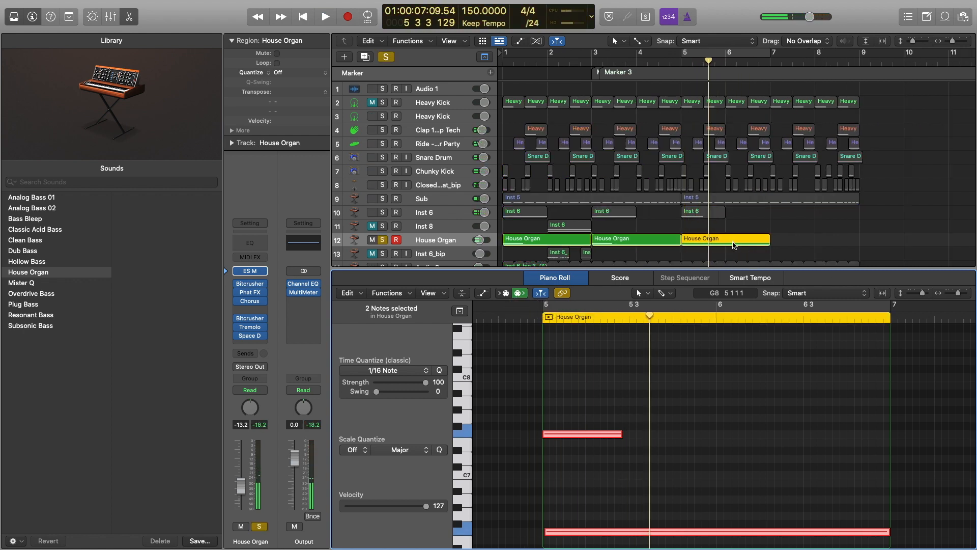
left_click_drag(732, 241, 821, 245)
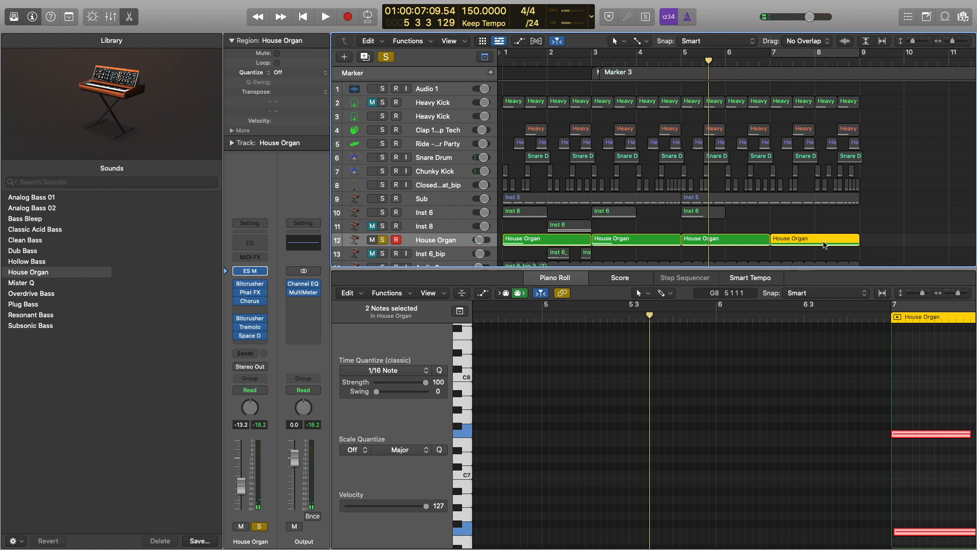
key("x")
key("x")
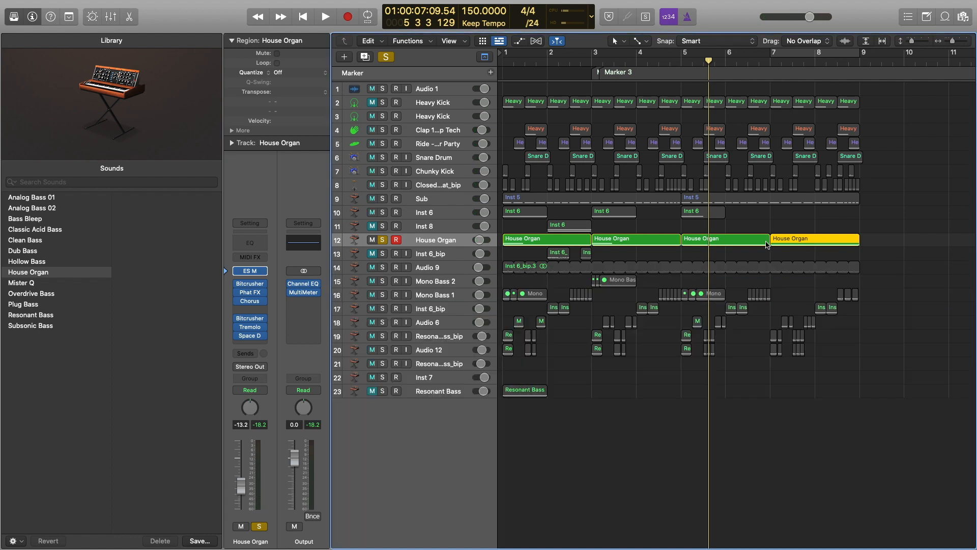
left_click(383, 240)
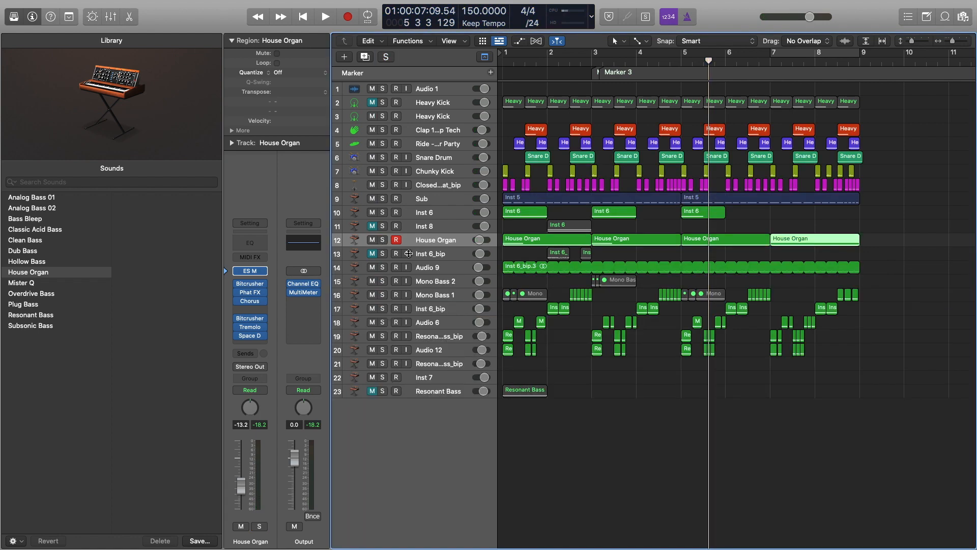
Solo the Audio 9 track and raise its volume to -14.6 dB during playback.
left_click(438, 271)
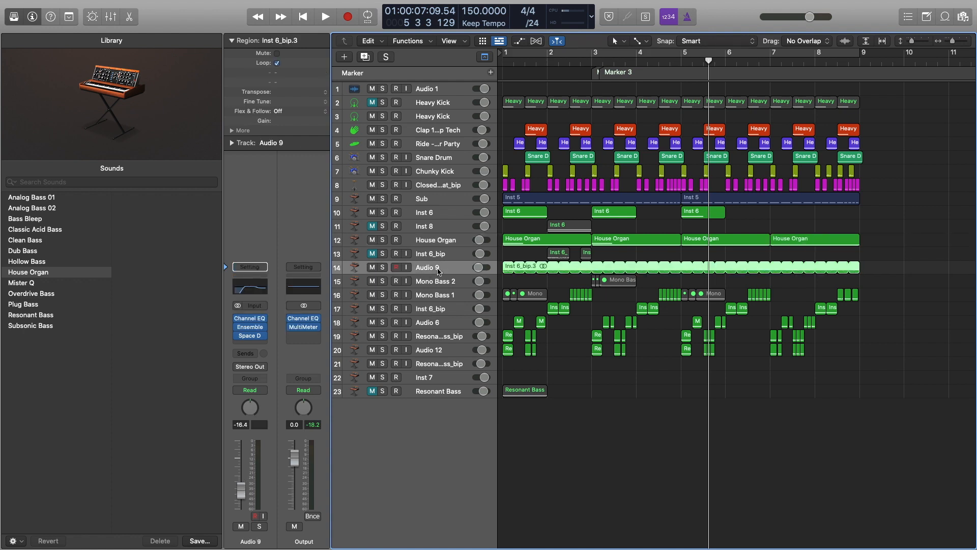
left_click(383, 267)
key("space")
key("space")
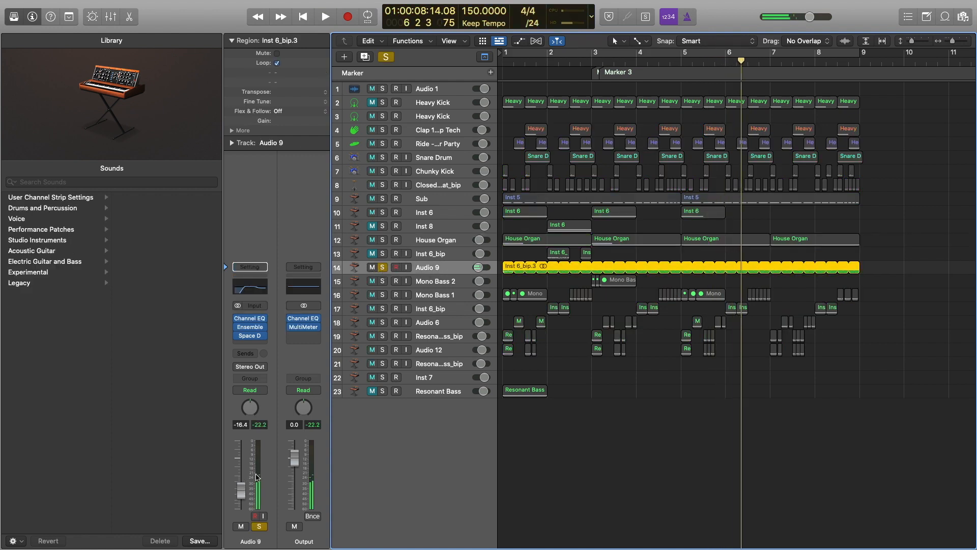
left_click_drag(240, 489, 240, 485)
key("space")
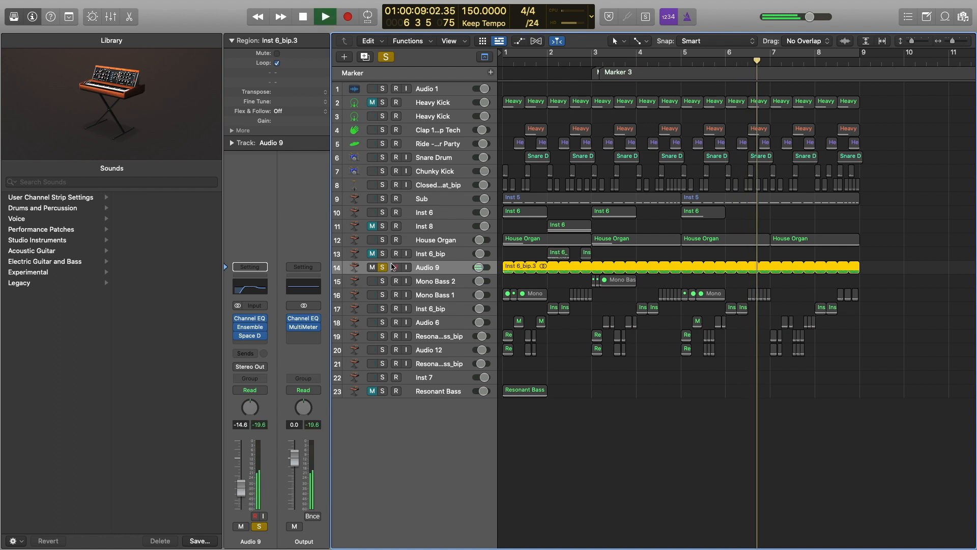
Audition House Organ and Audio 9 soloed together, and unsolo both tracks.
left_click(382, 240)
key("space")
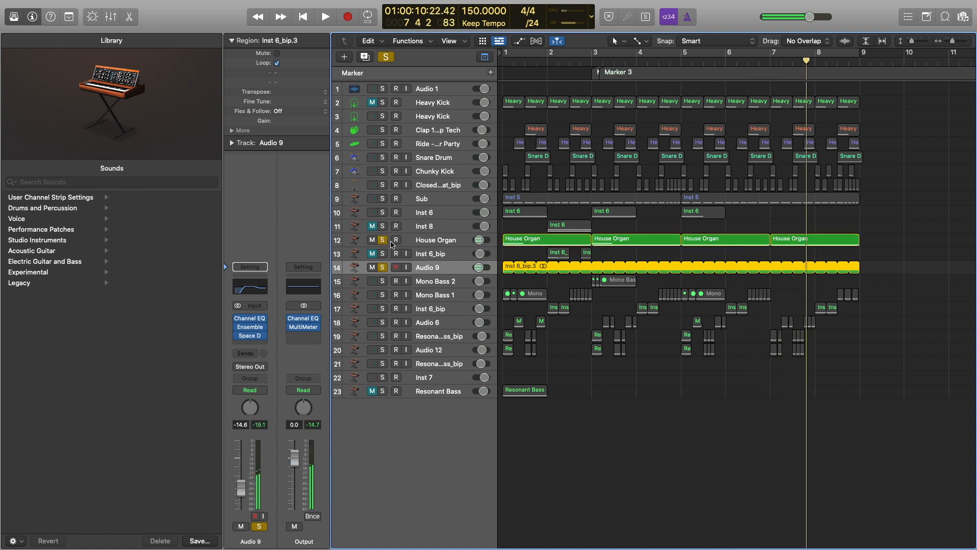
left_click(382, 240)
left_click(382, 267)
Group the tracks from Mono Bass 1 through Audio 12 into a Summing Stack.
left_click(437, 281)
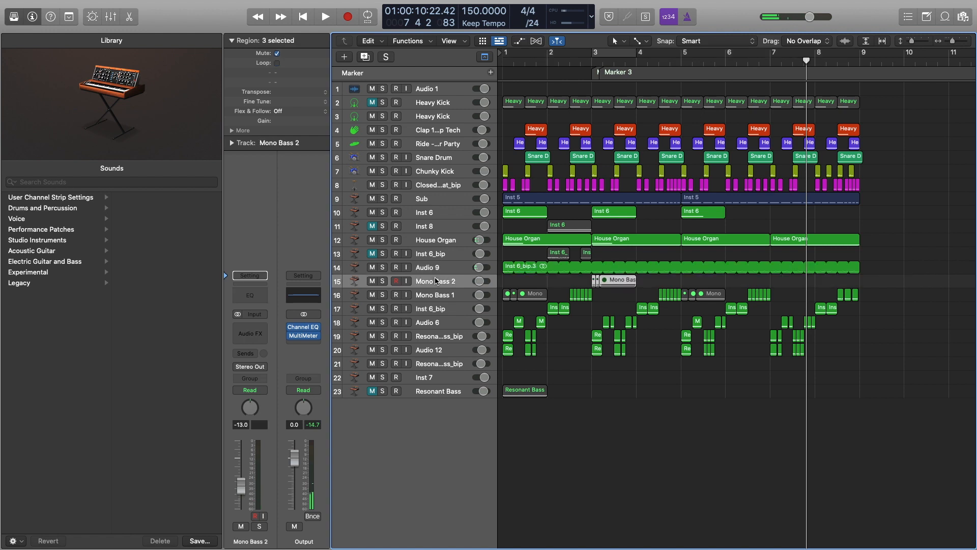
left_click(438, 296)
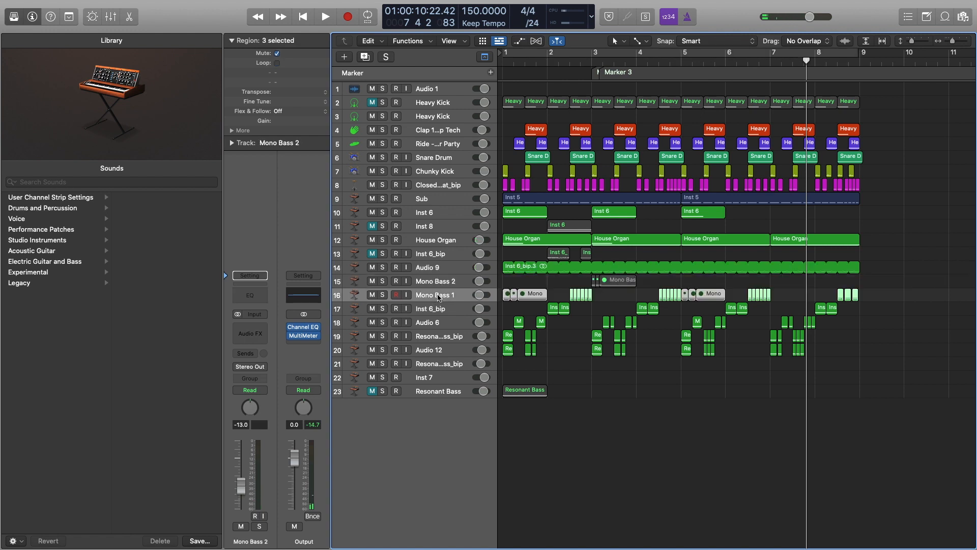
left_click(443, 351, "shift")
right_click(433, 295)
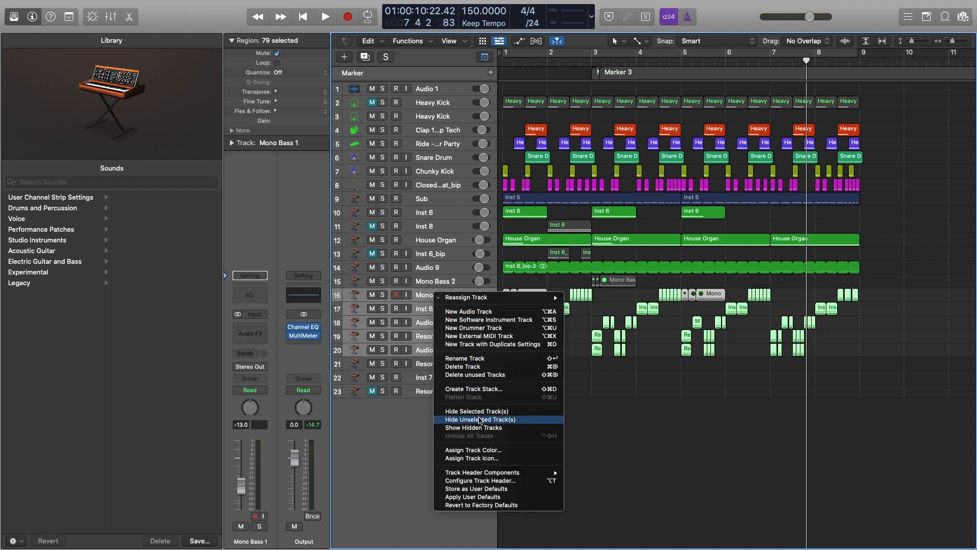
left_click(478, 390)
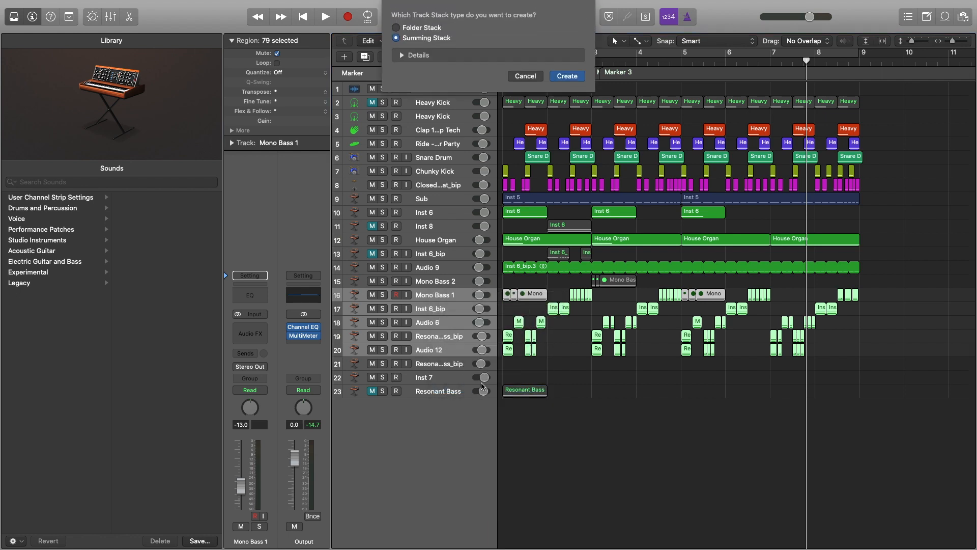
left_click(566, 77)
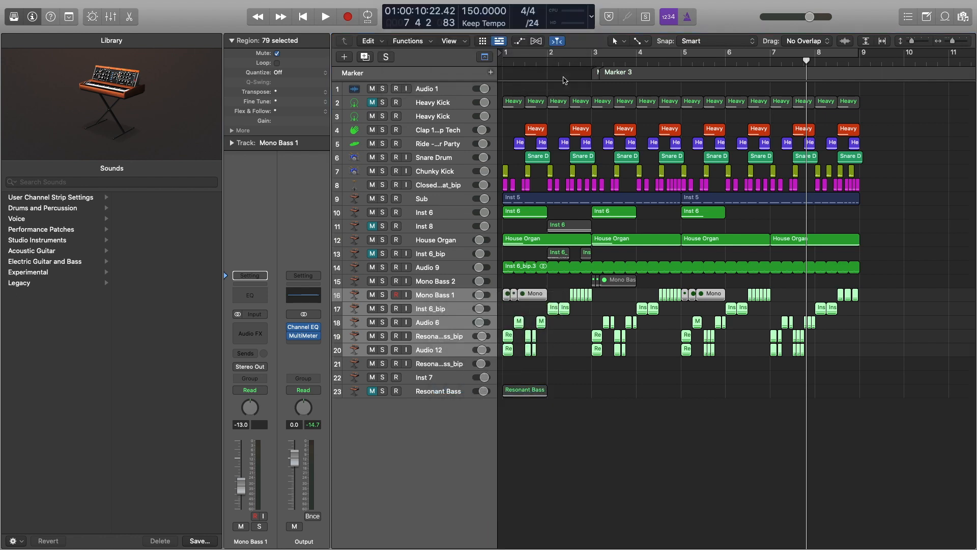
Add a Channel EQ to the Sum 1 stack and audition the stack soloed from the start.
left_click(248, 293)
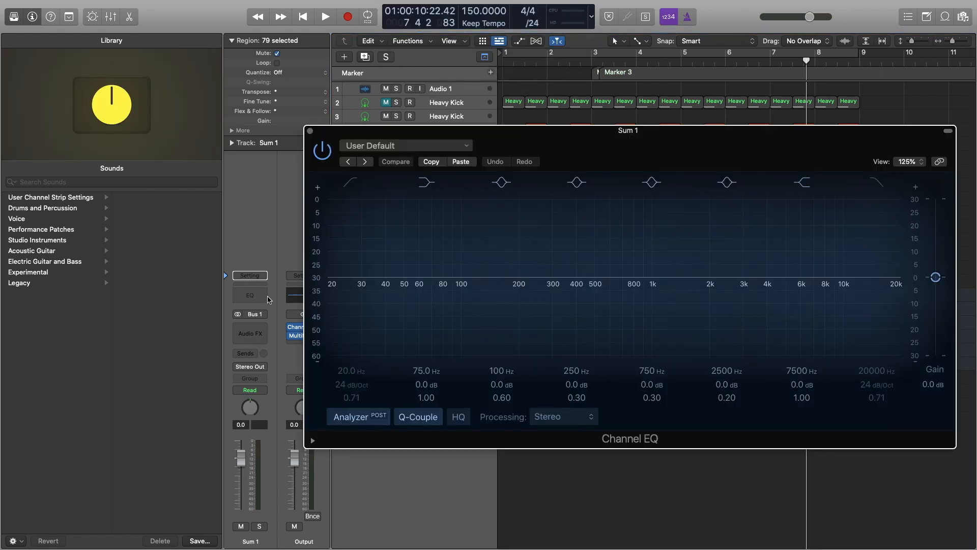
key("Return")
key("space")
key("s")
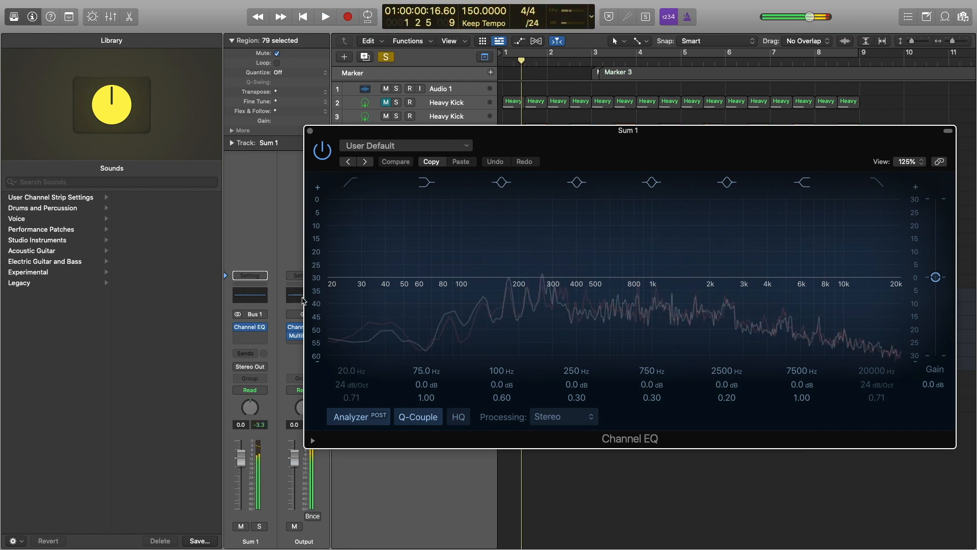
key("space")
Unsolo Sum 1, mute the Inst 6 track, and play the mix before soloing Sum 1 again.
left_click_drag(521, 149, 529, 490)
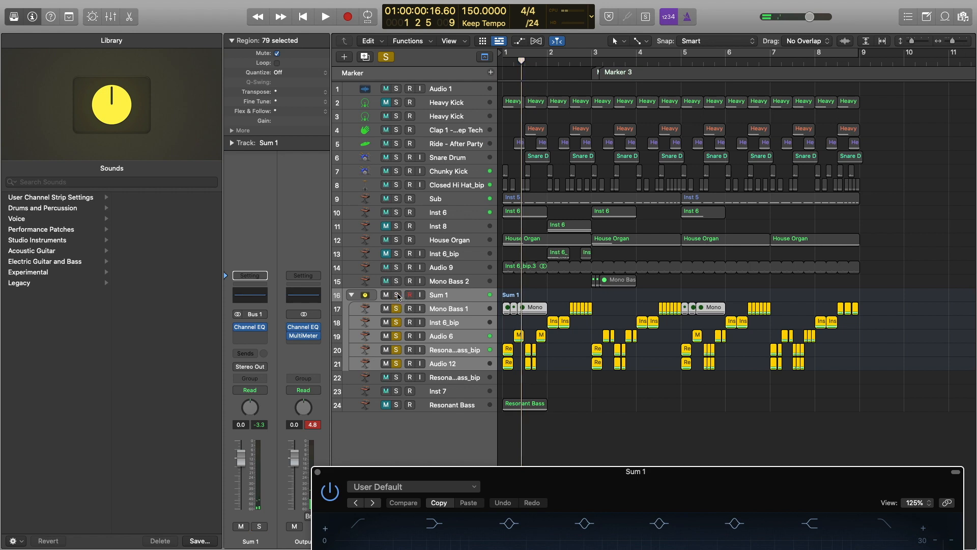
key("s")
left_click(386, 212)
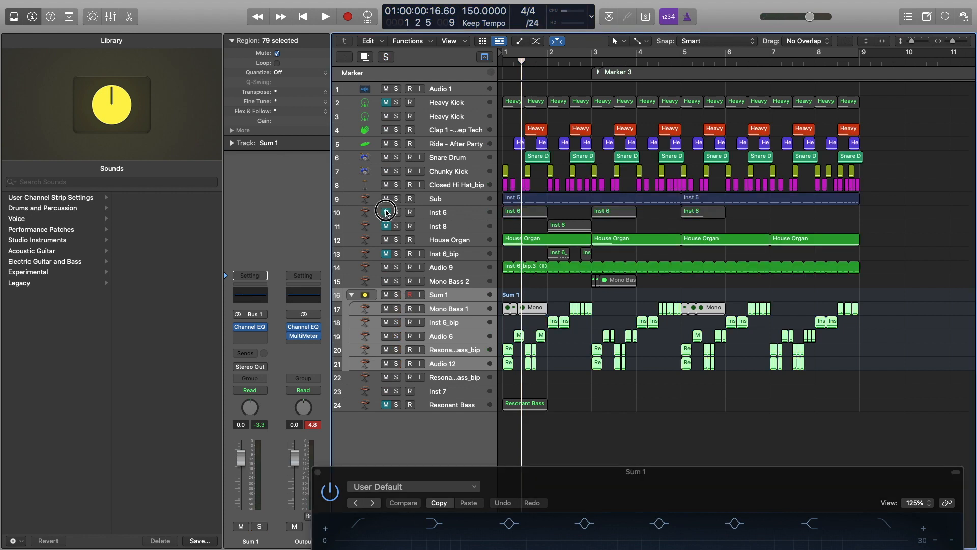
key("space")
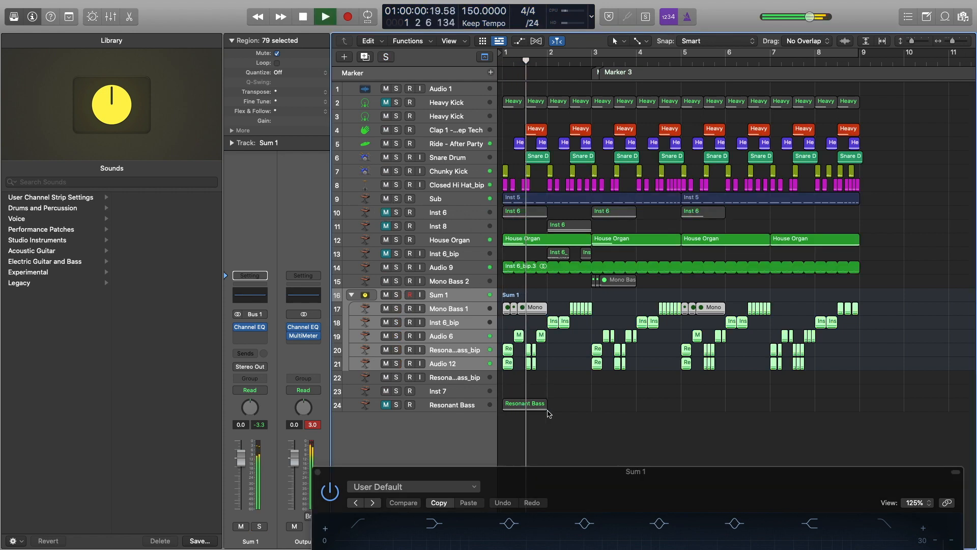
key("s")
key("space")
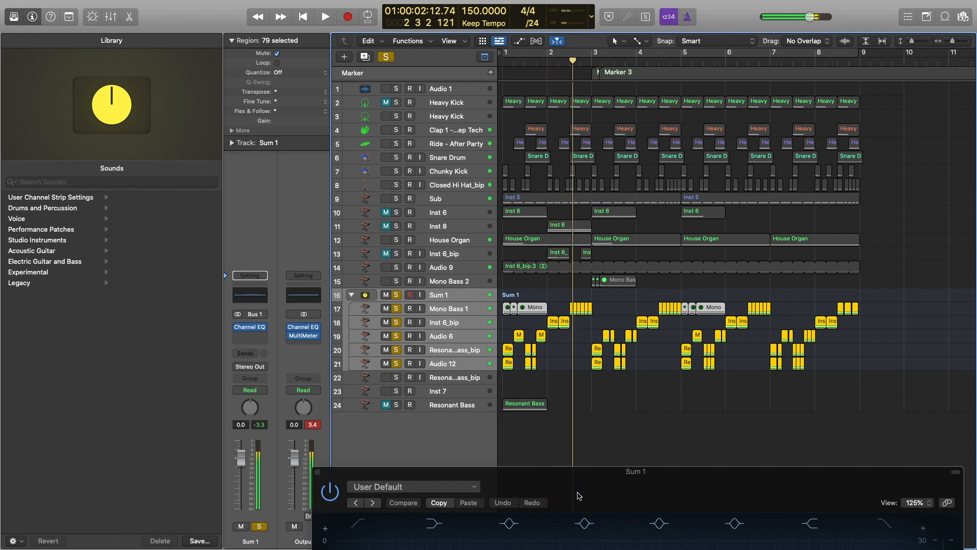
Enable the low cut in Sum 1's Channel EQ at about 140 Hz, audition it and close the EQ.
left_click_drag(578, 492, 477, 185)
left_click(253, 218)
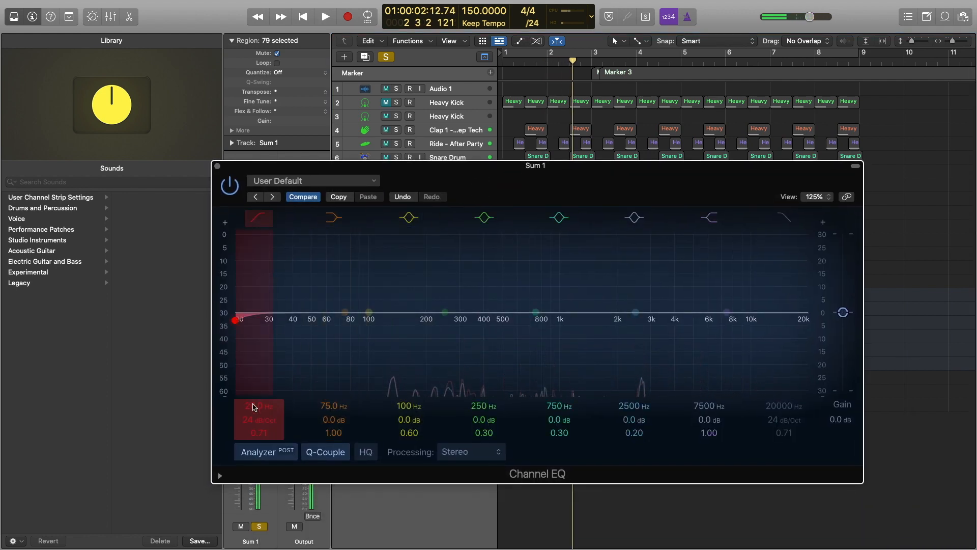
left_click_drag(252, 405, 252, 378)
key("space")
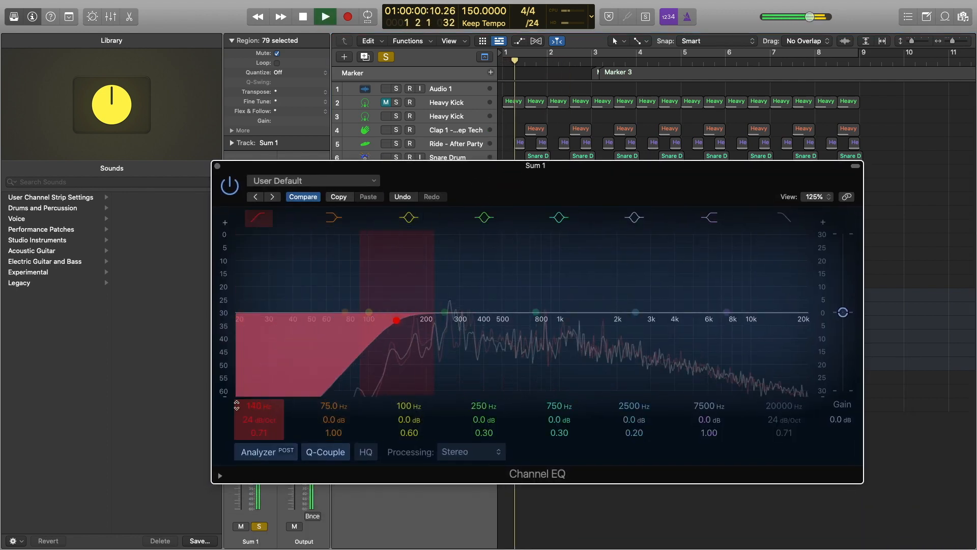
left_click(218, 165)
key("space")
Insert an Echo on Sum 1 and set its wet level to 4% while auditioning the soloed stack.
left_click(258, 336)
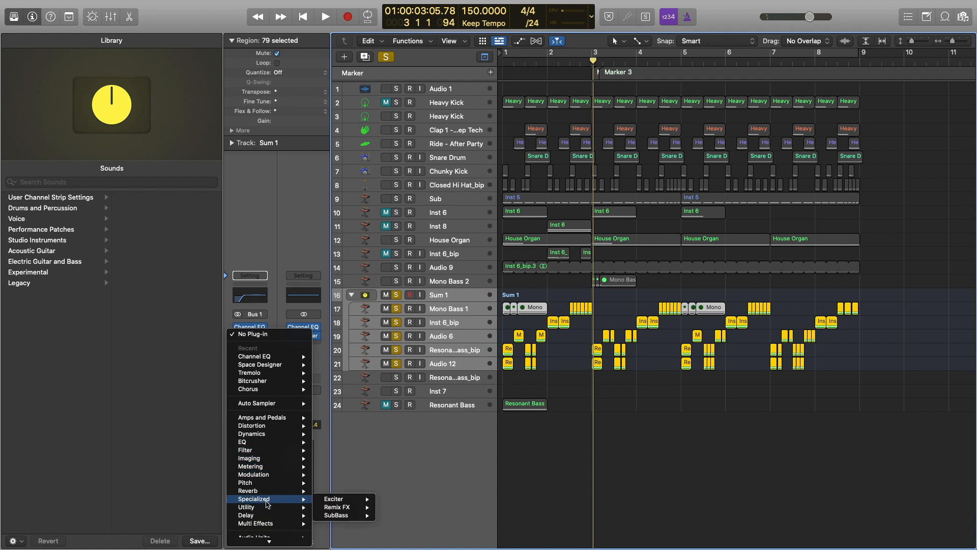
mouse_move(270, 516)
mouse_move(351, 516)
left_click(415, 518)
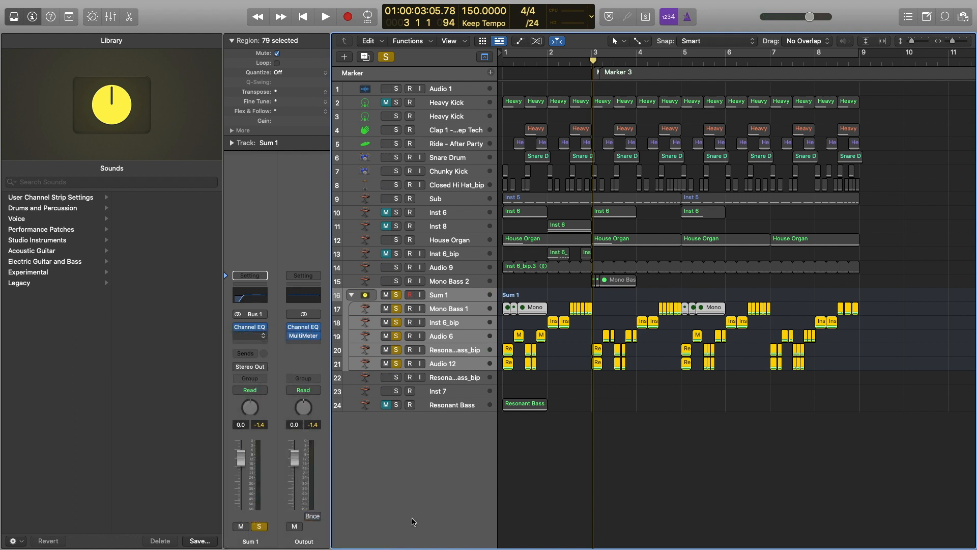
left_click_drag(508, 292, 515, 189)
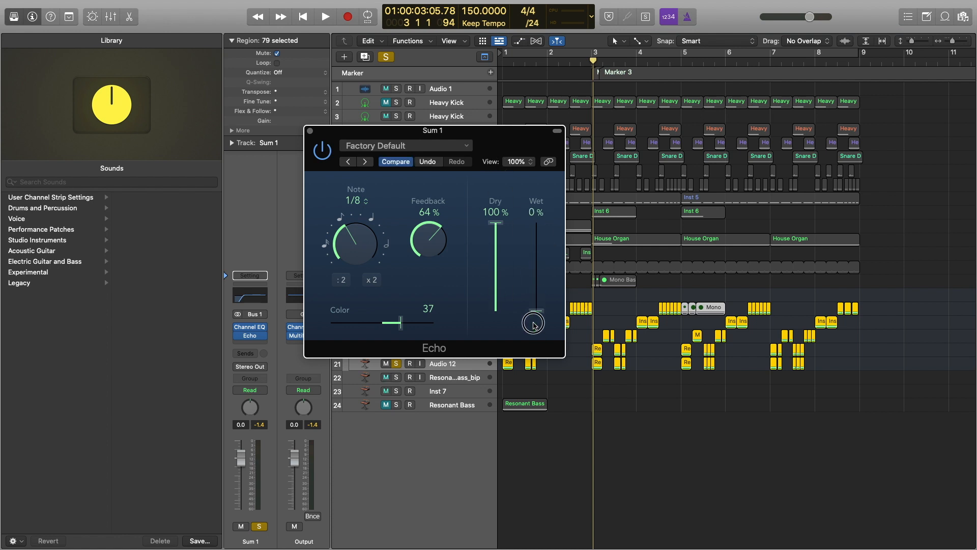
key("Return")
key("space")
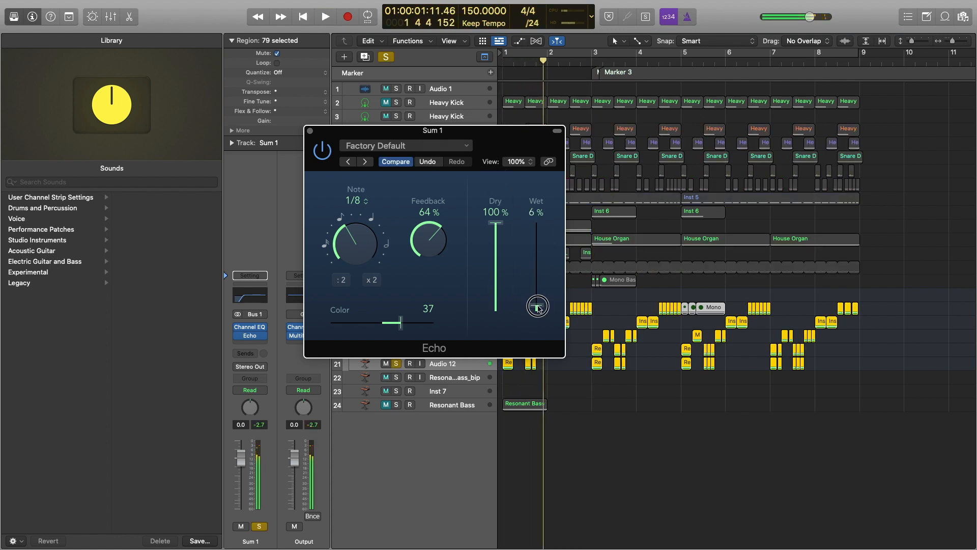
left_click_drag(539, 310, 538, 307)
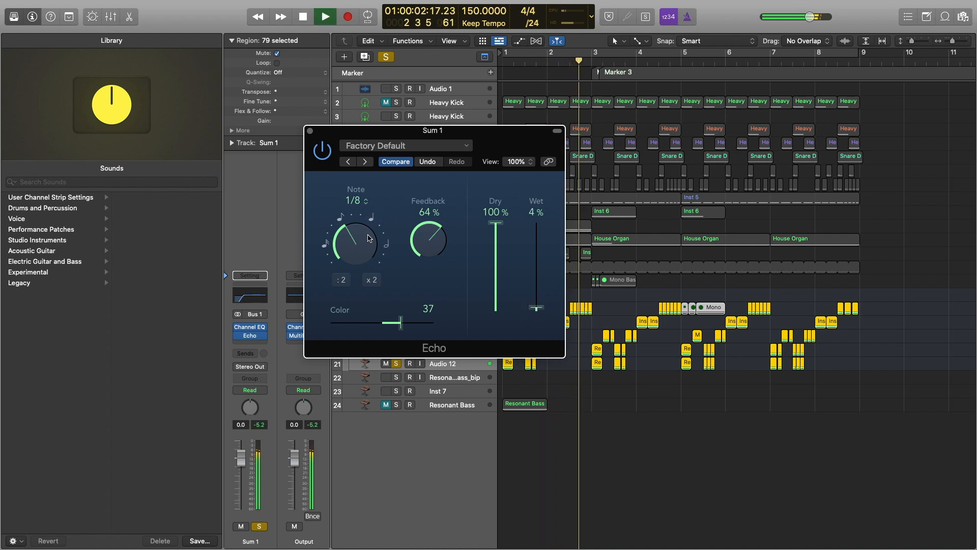
key("space")
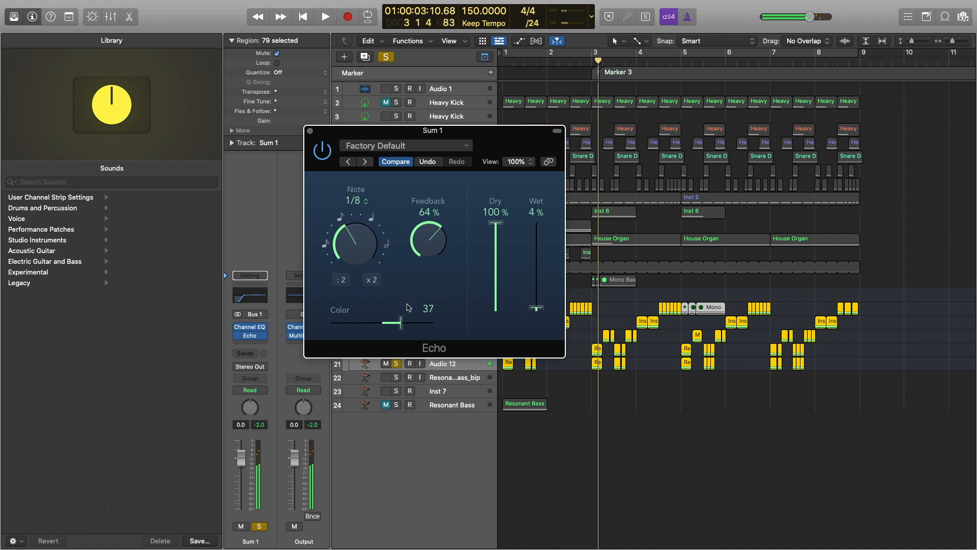
Set the Echo feedback to 71%, audition the stack from the start and close the effect.
key("Return")
key("space")
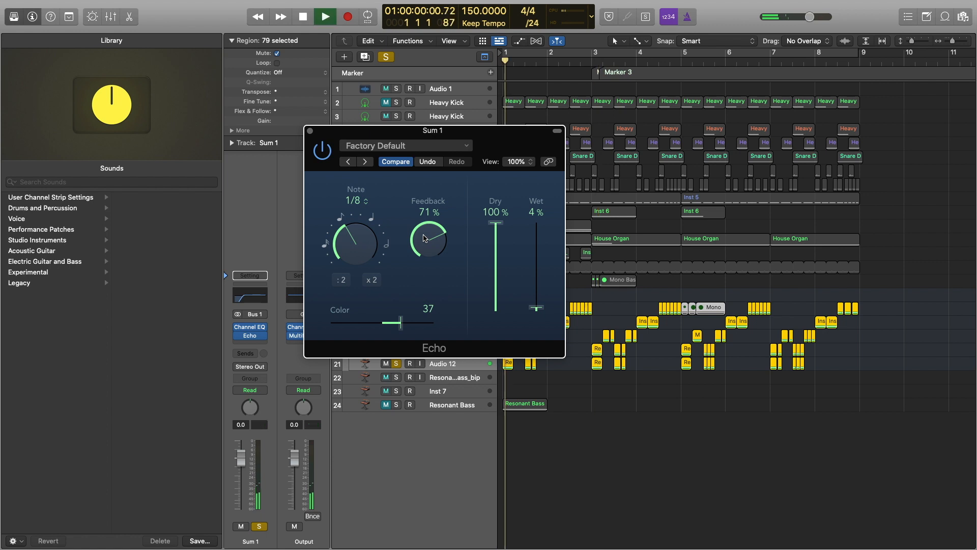
key("space")
left_click(310, 133)
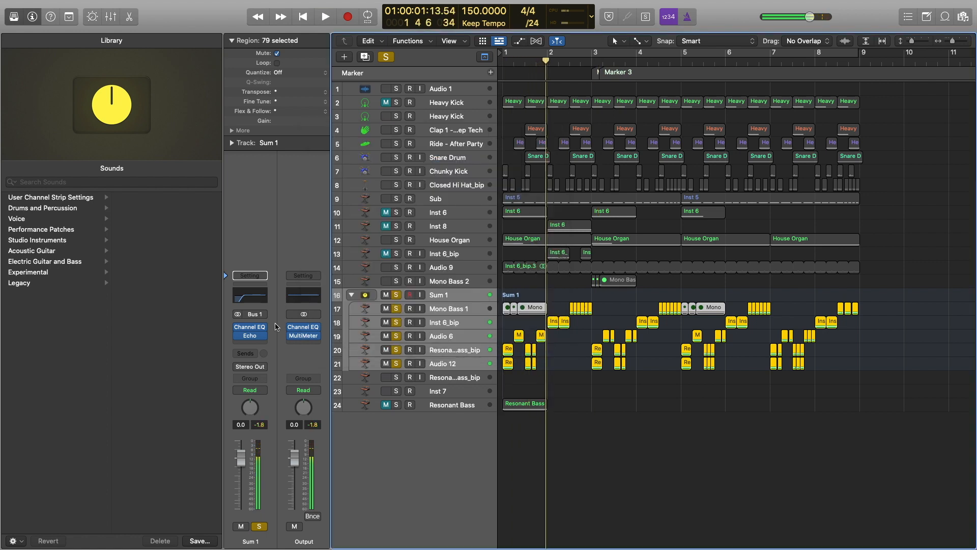
Insert Space Designer on Sum 1 and load the 0.8s Refuse preset from the small indoor spaces.
left_click(260, 344)
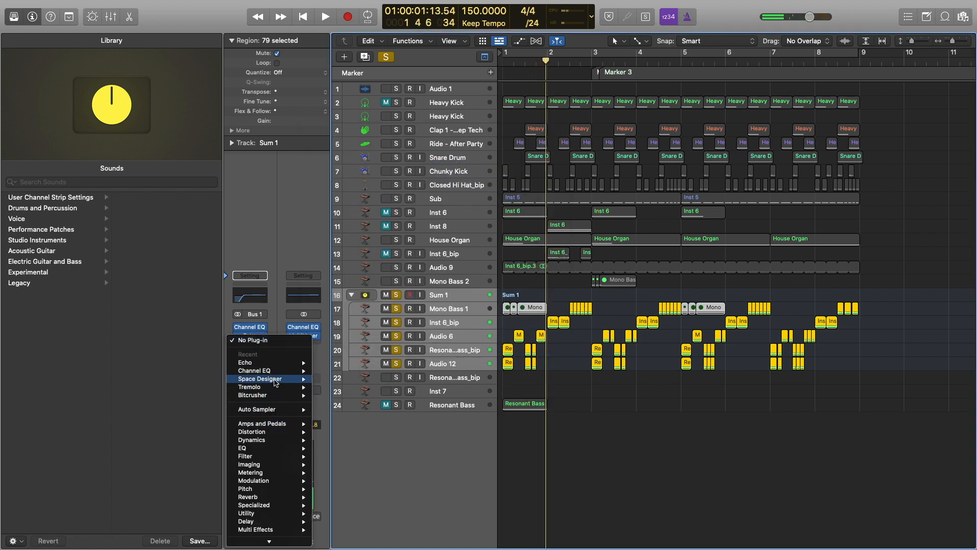
mouse_move(275, 382)
left_click(336, 380)
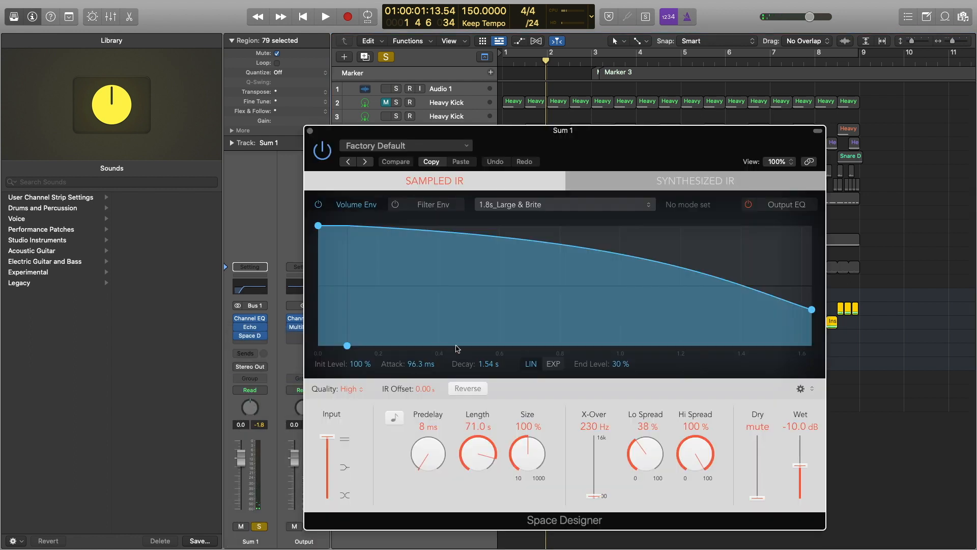
left_click(405, 146)
mouse_move(413, 380)
mouse_move(578, 391)
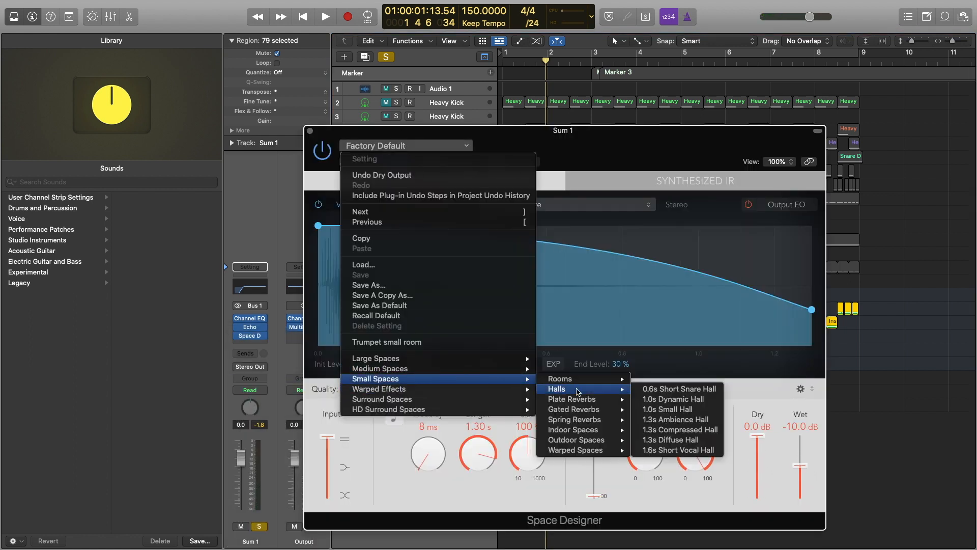
mouse_move(590, 441)
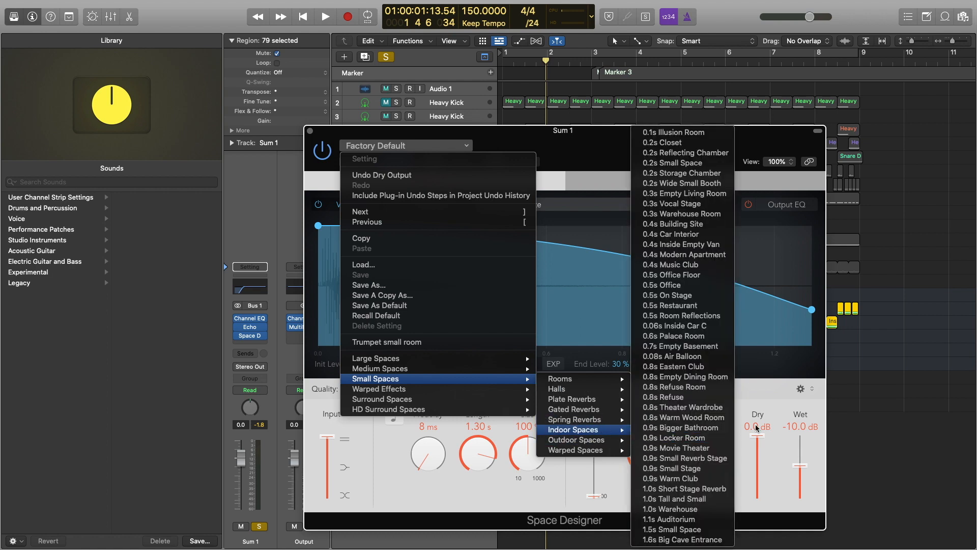
left_click(692, 396)
Lower Space Designer's wet level to -25.0 dB during playback and close the reverb.
key("Return")
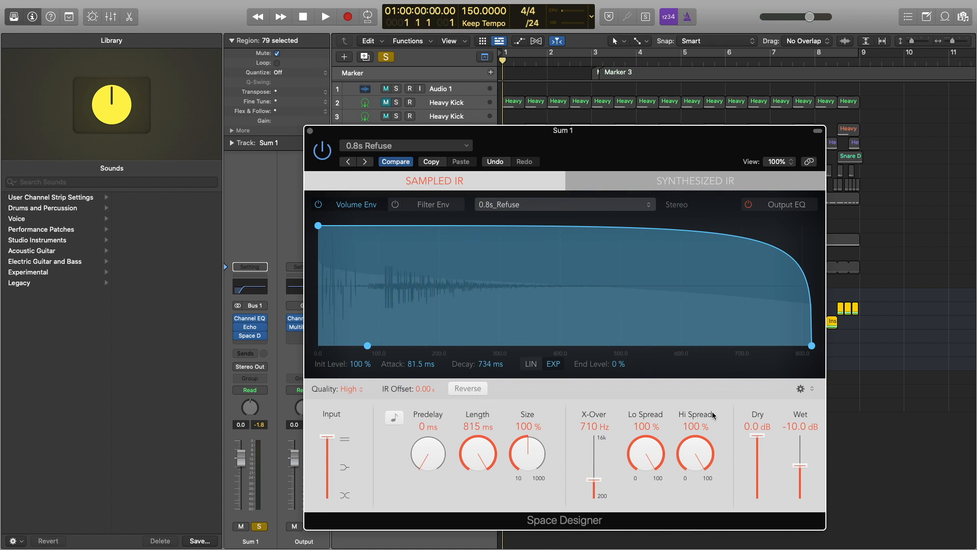
key("space")
left_click_drag(801, 466, 802, 482)
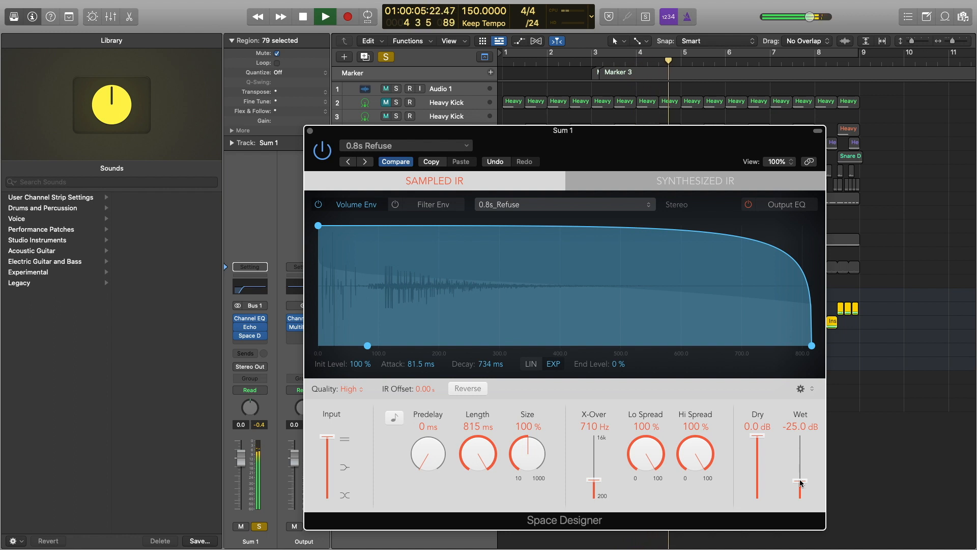
left_click(309, 132)
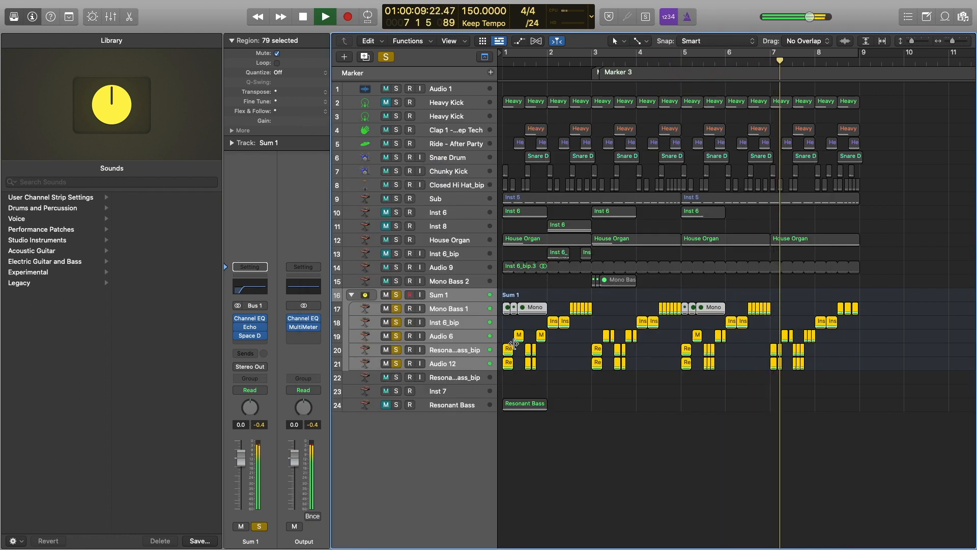
key("space")
Raise the Inst 6_bip track inside Sum 1 to -10.4 dB during playback and clear all solos.
left_click(458, 308)
left_click(457, 322)
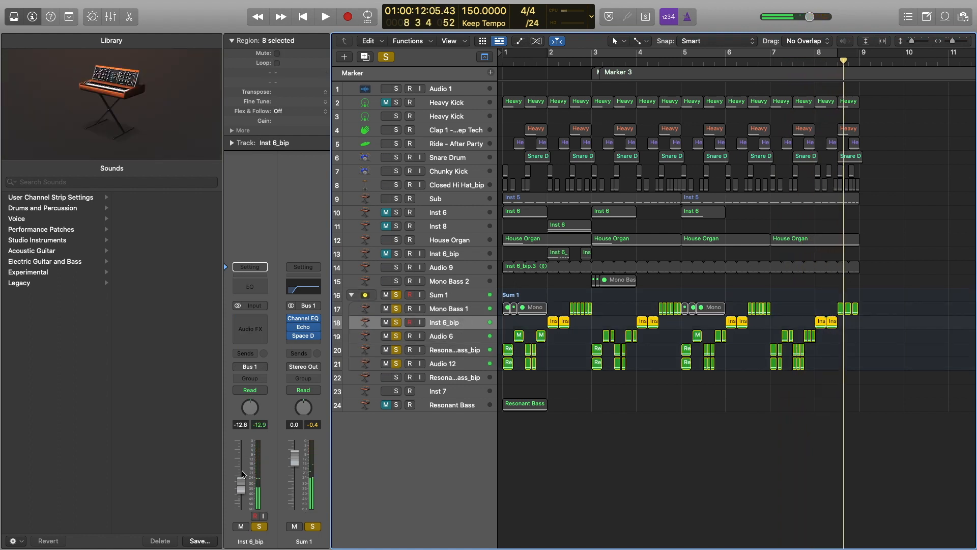
key("Return")
key("space")
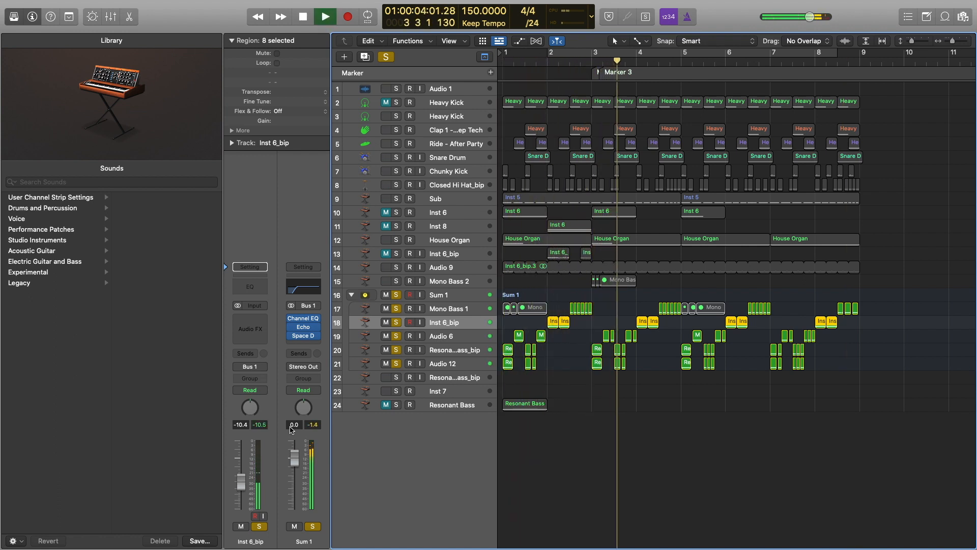
left_click(397, 295)
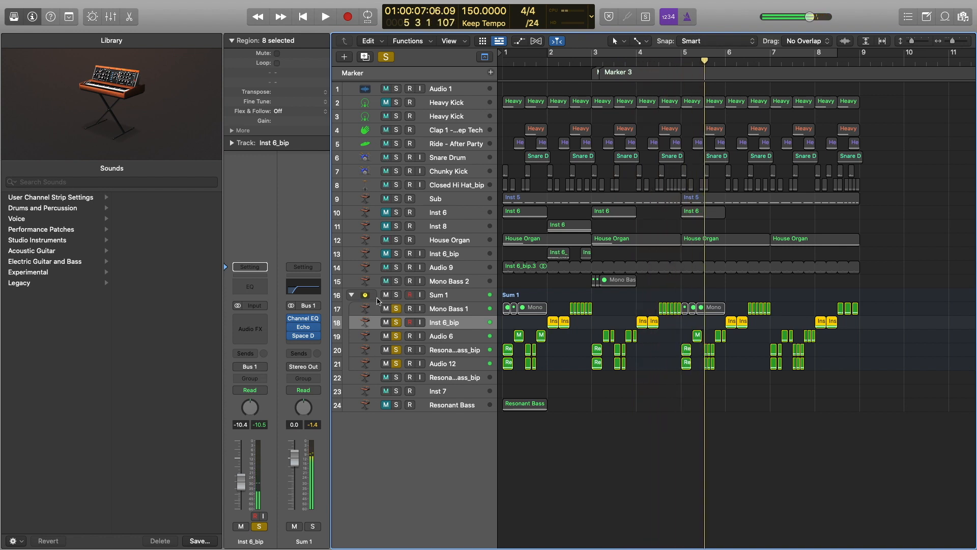
left_click(388, 59)
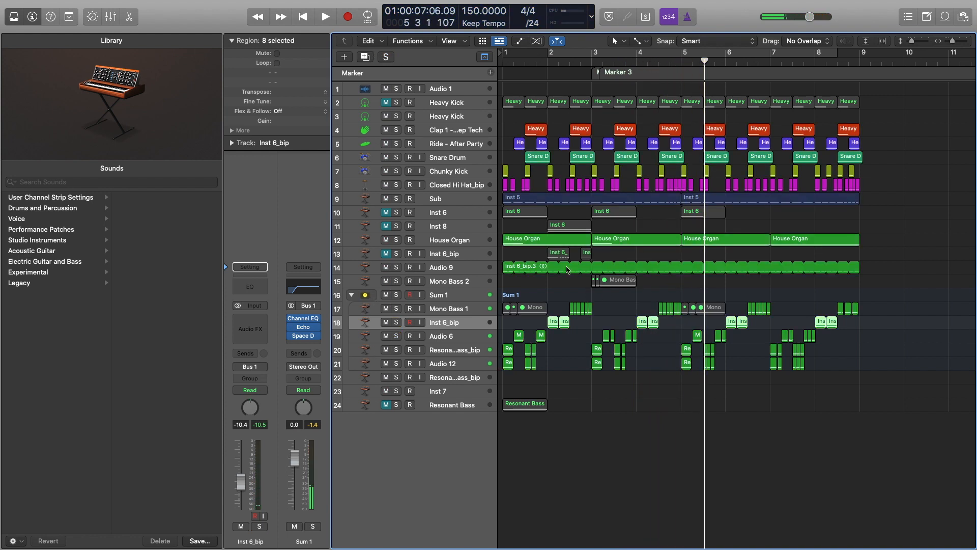
Edit the Sub bassline's Inst 5 notes, copy half-bar sections every two bars to a duplicate Sub track, and clear all solos.
double_click(522, 206)
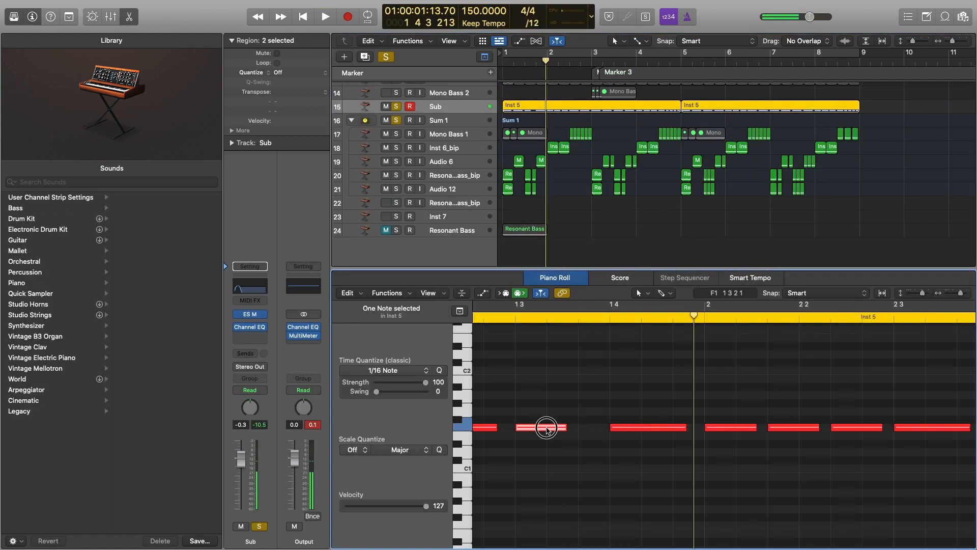
left_click(250, 314)
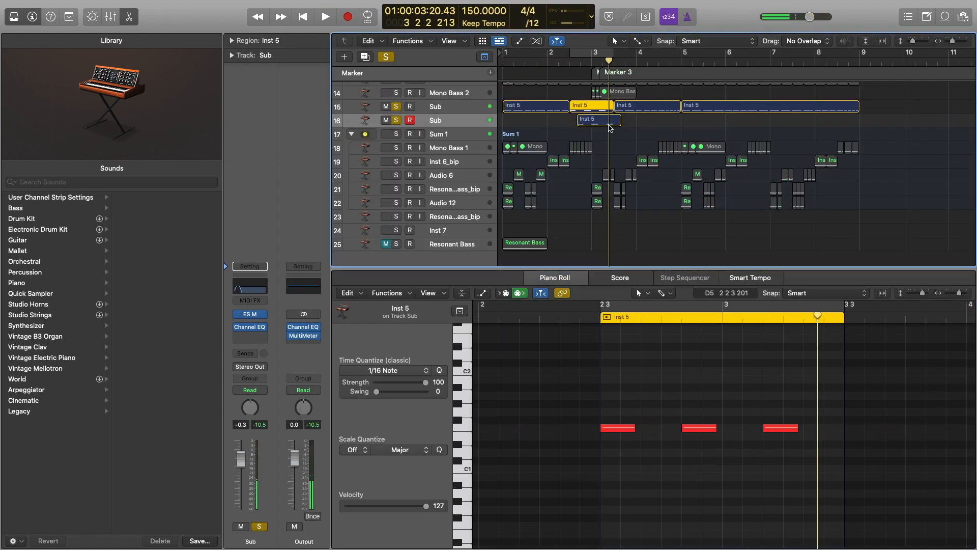
key("space")
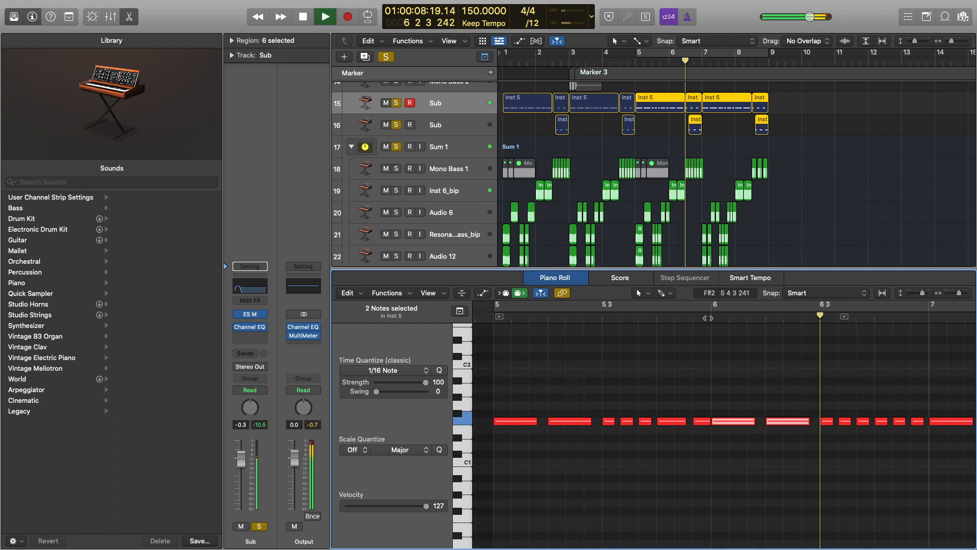
left_click(703, 416)
left_click(383, 58)
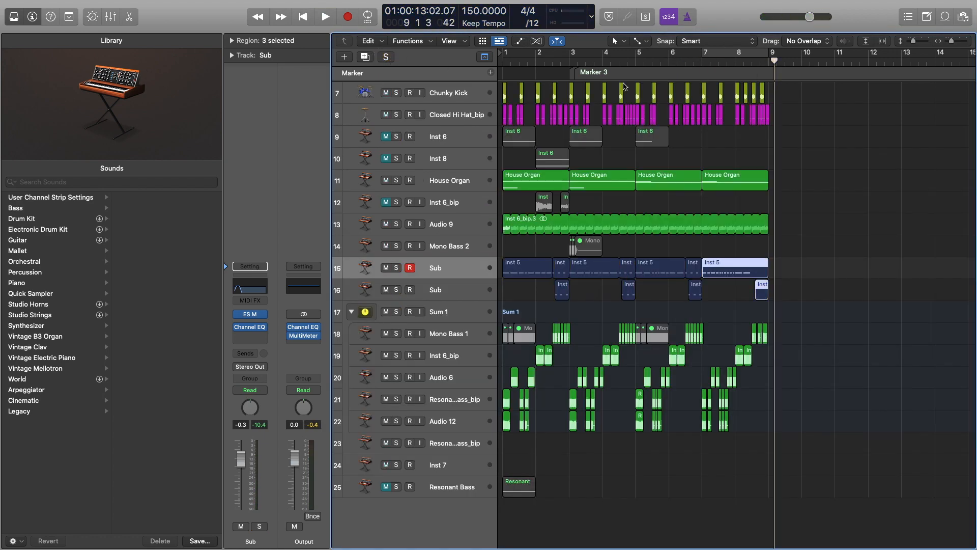
Insert a Compressor after Space Designer on Sum 1 and set its side chain to the Chunky Kick (Audio 3).
scroll(578, 176, "up", 1)
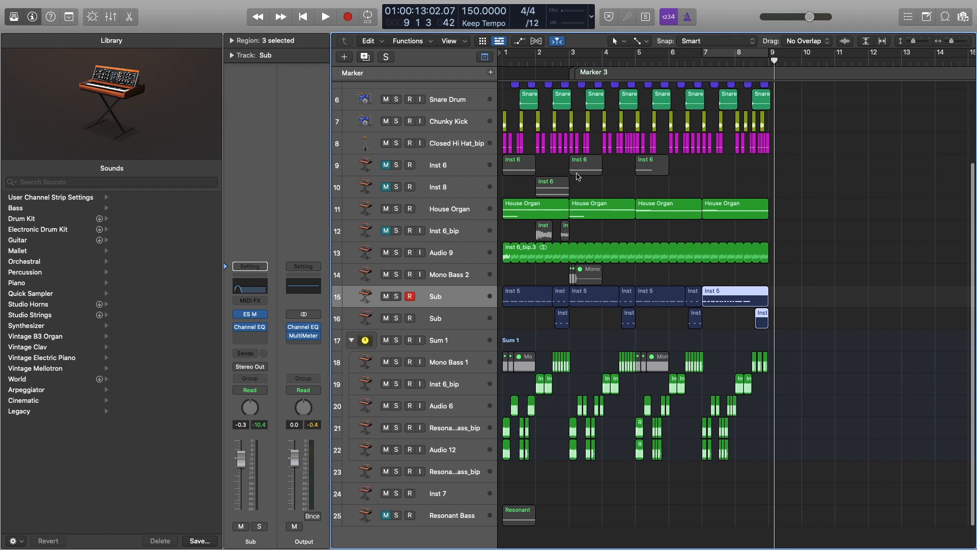
left_click(451, 119)
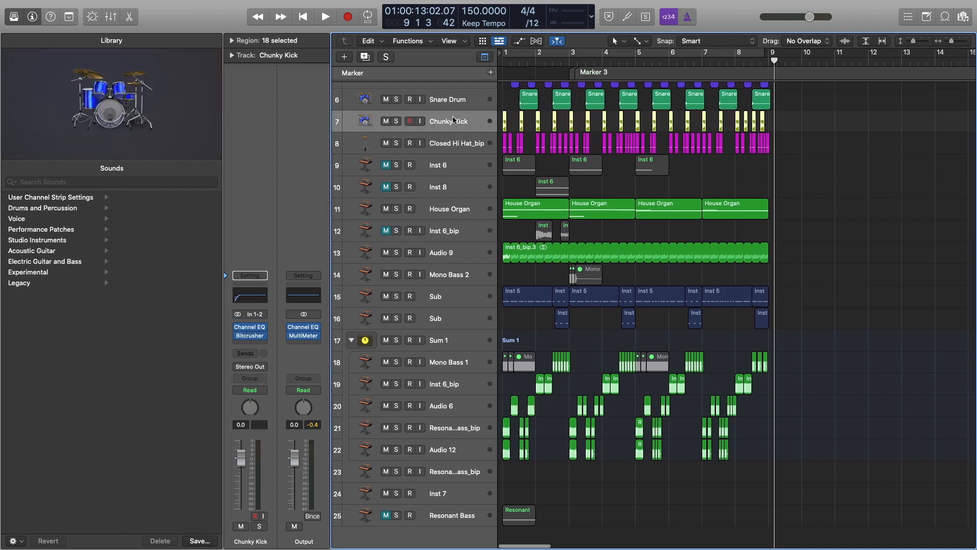
left_click(441, 340)
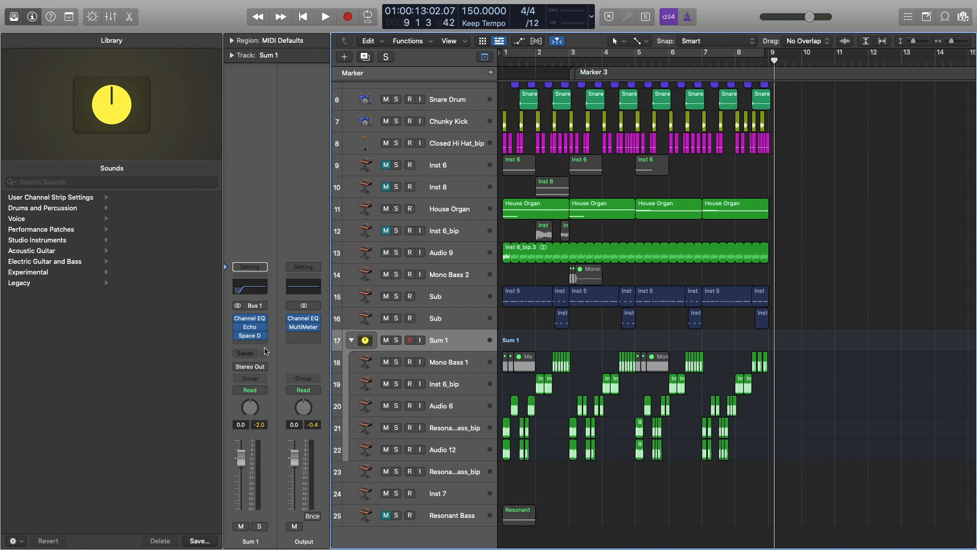
left_click(257, 345)
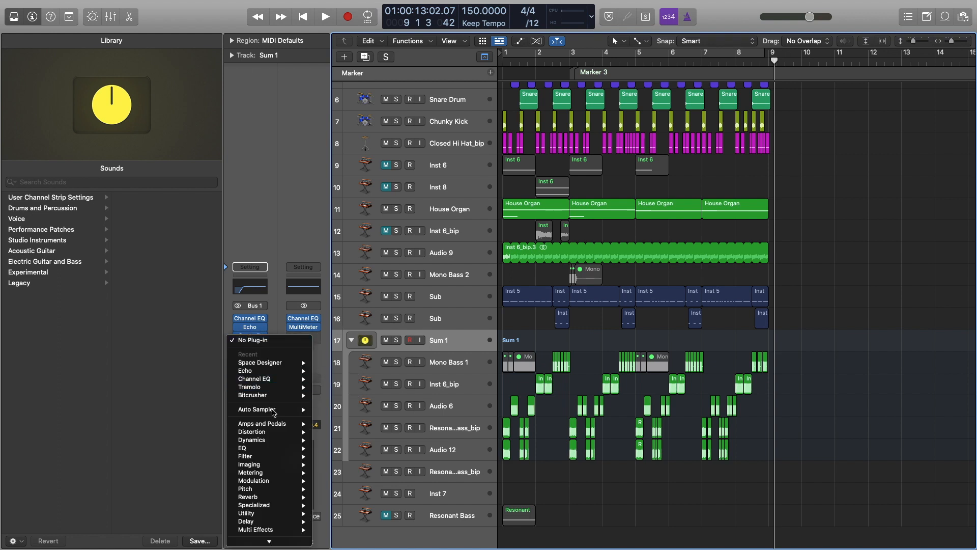
left_click(267, 276)
left_click(265, 275)
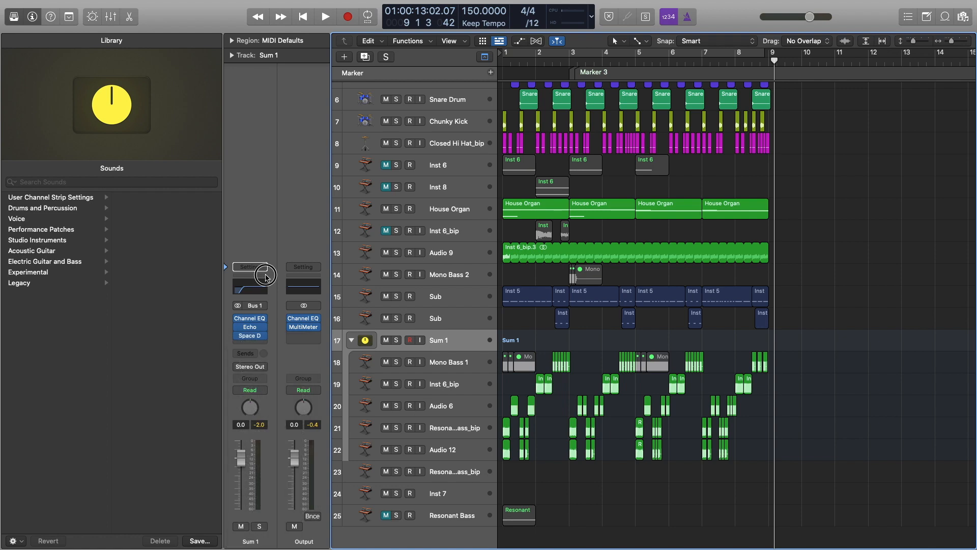
left_click_drag(516, 149, 441, 28)
left_click_drag(558, 33, 509, 52)
left_click(672, 54)
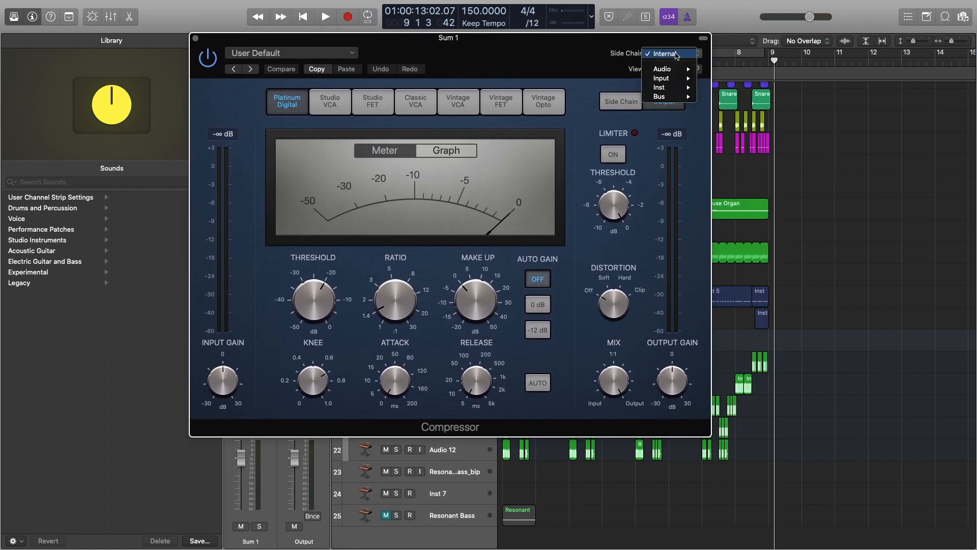
mouse_move(668, 73)
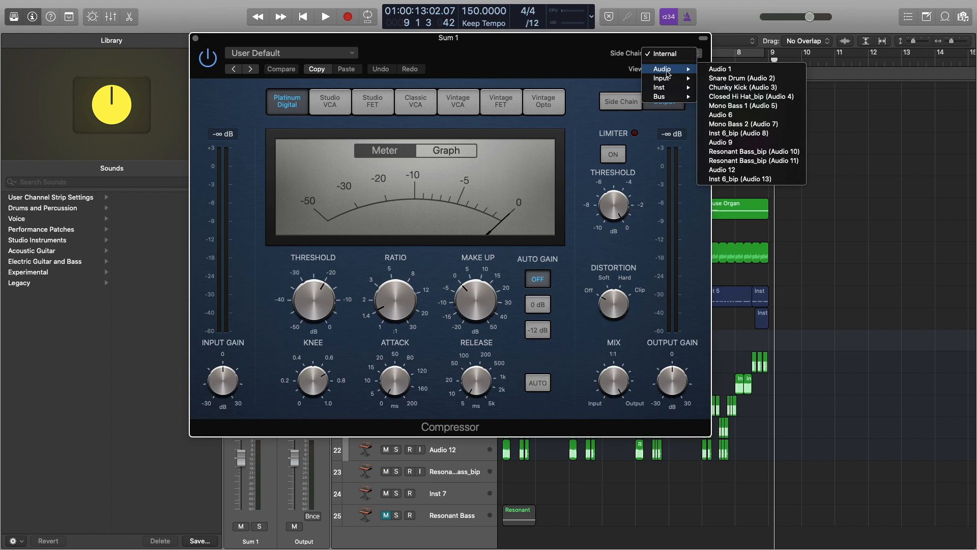
left_click(744, 88)
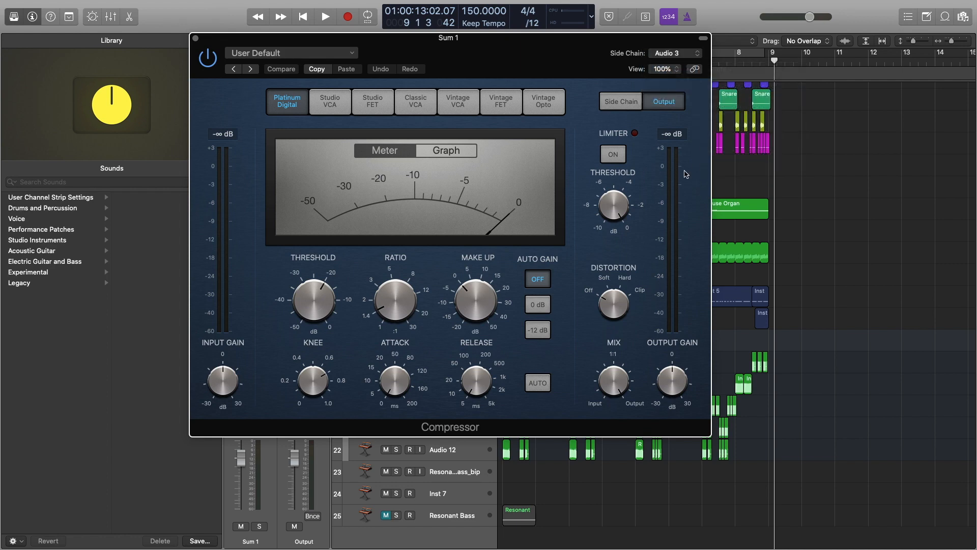
Raise the Sum 1 compressor's ratio and set its threshold to -10.0 dB during playback, then close it.
key("space")
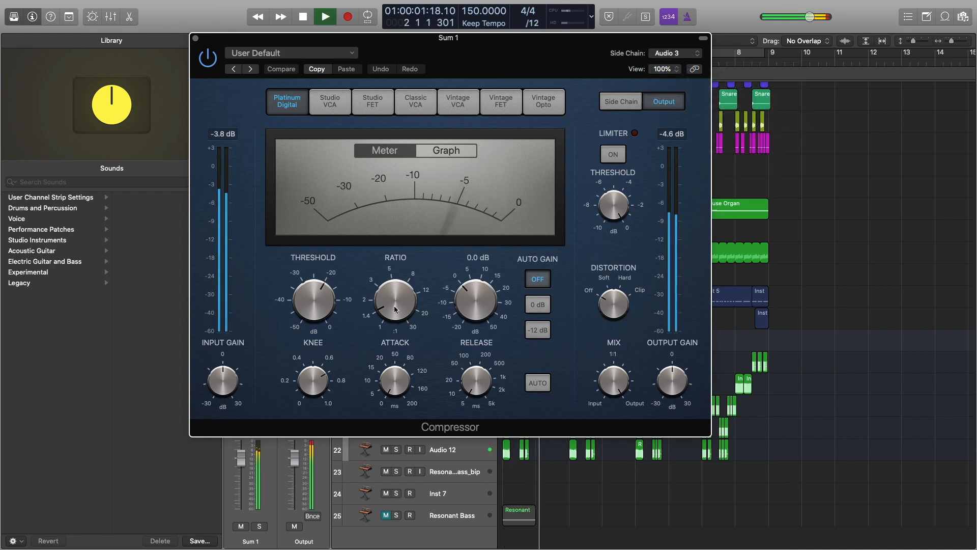
mouse_move(395, 310)
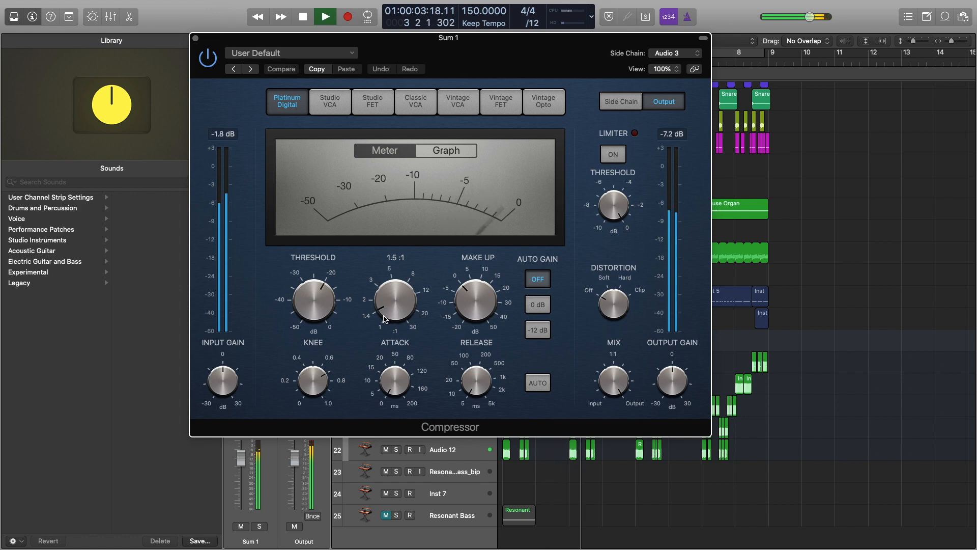
left_click_drag(385, 319, 385, 300)
left_click_drag(319, 300, 322, 276)
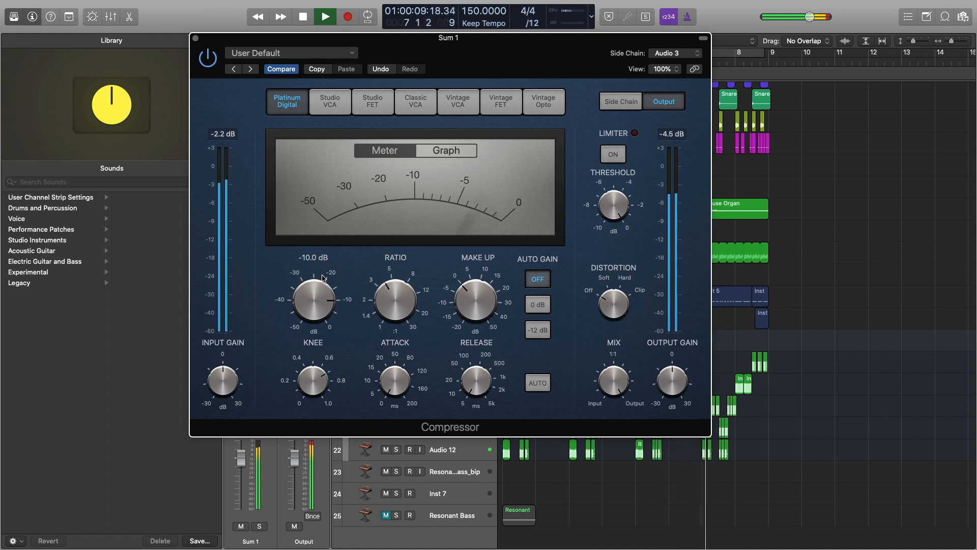
key("space")
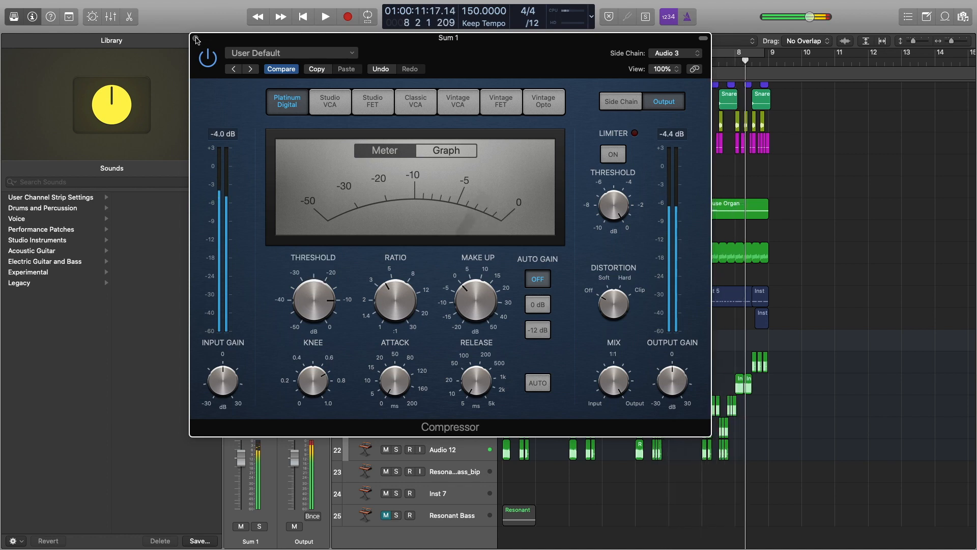
key("super+w")
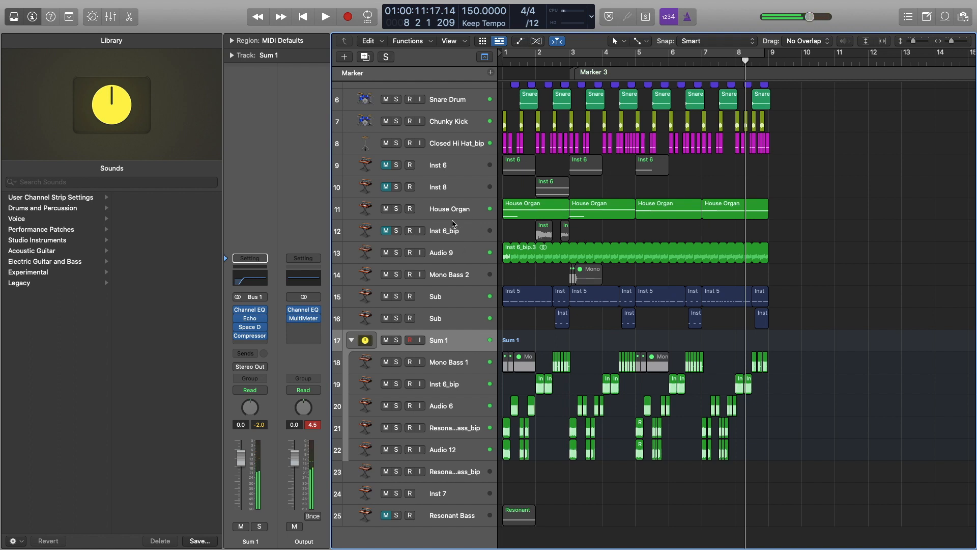
Lower the House Organ track's volume to -17.2 dB and play the arrangement from the start.
left_click(448, 214)
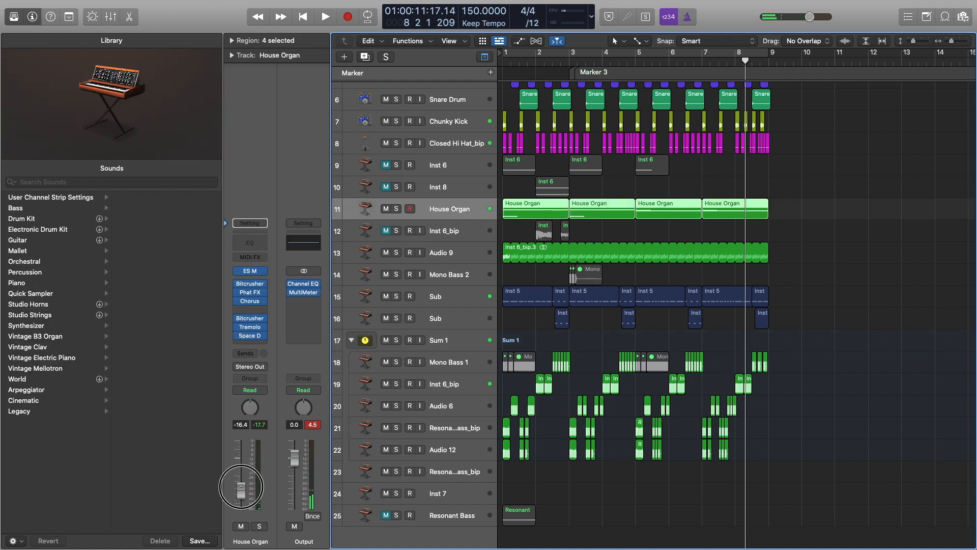
key("Return")
key("space")
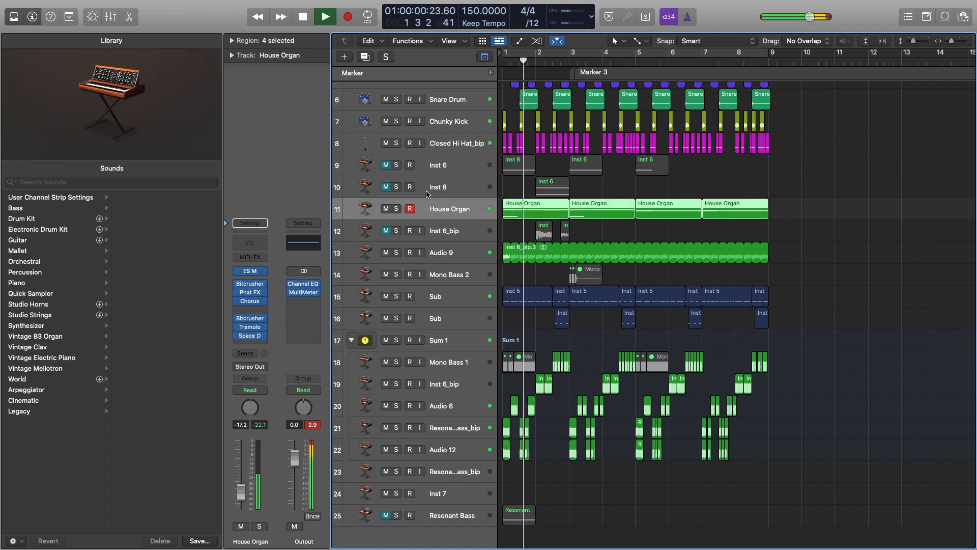
Solo the House Organ, set its Space Designer to -7.8 dB dry and -9.2 dB wet, and clear the solo.
left_click(396, 209)
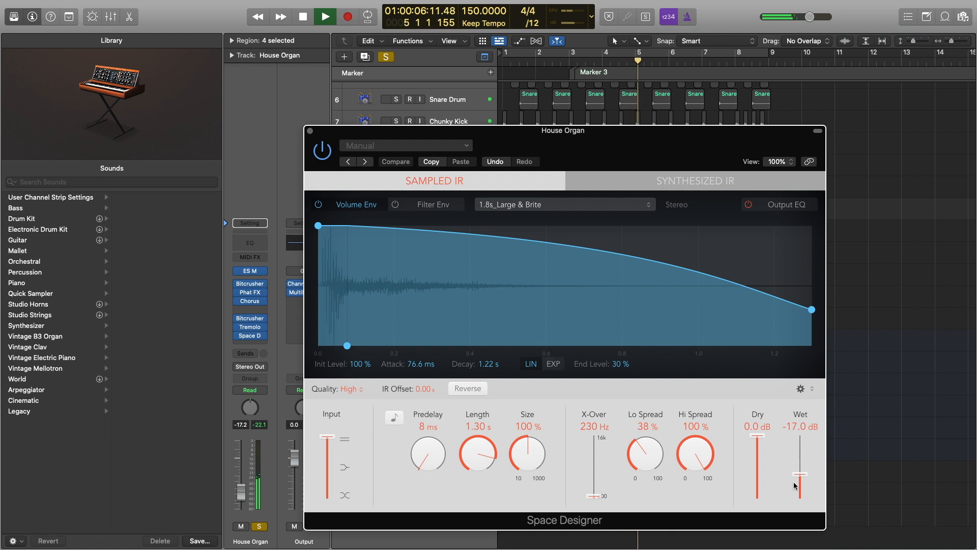
left_click_drag(800, 475, 800, 473)
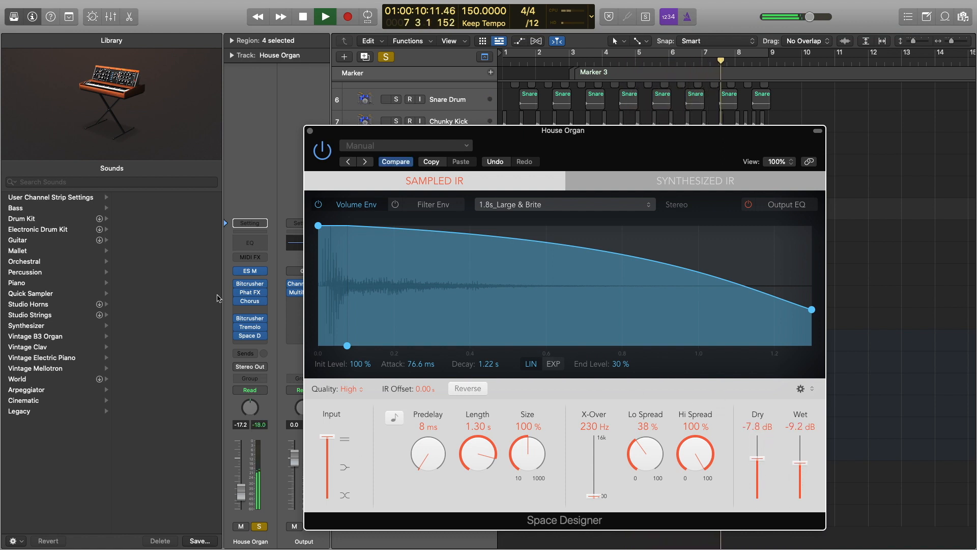
left_click(310, 133)
left_click(386, 57)
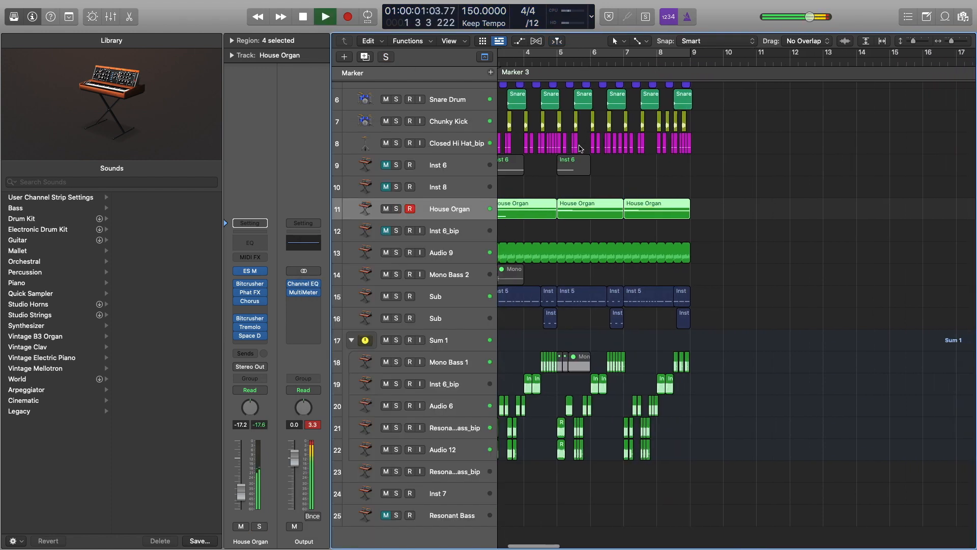
Insert Bitcrusher after the Compressor on Sum 1 and set its drive to 3.5 dB.
left_click(462, 334)
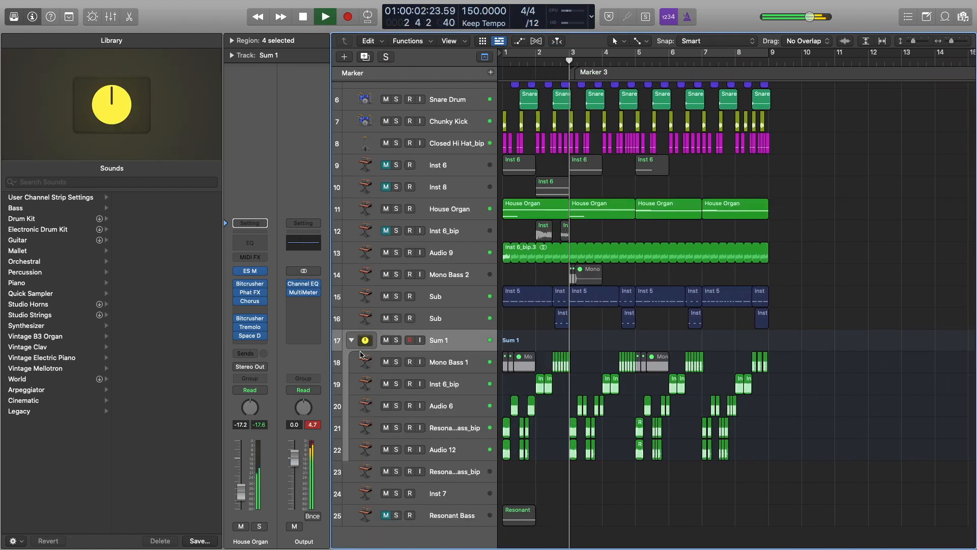
key("space")
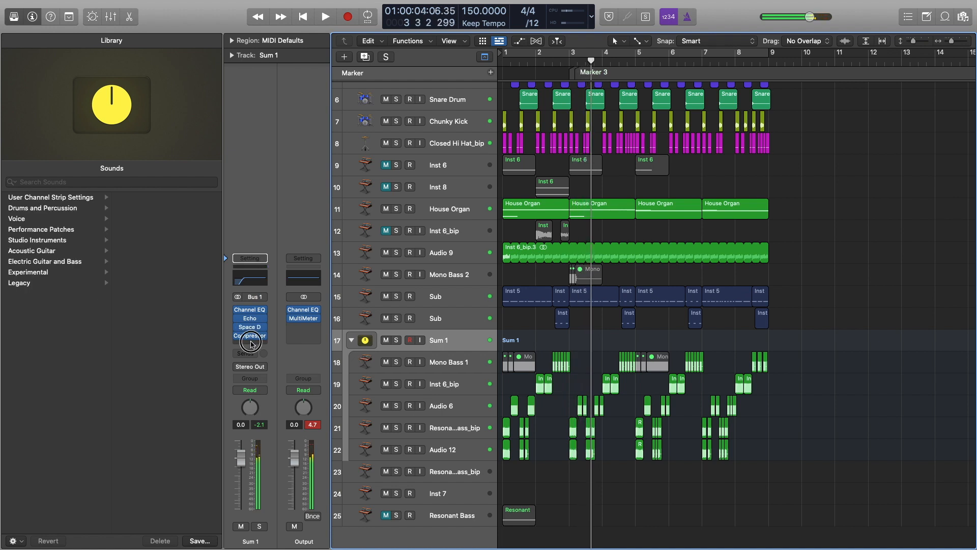
left_click(251, 344)
mouse_move(279, 437)
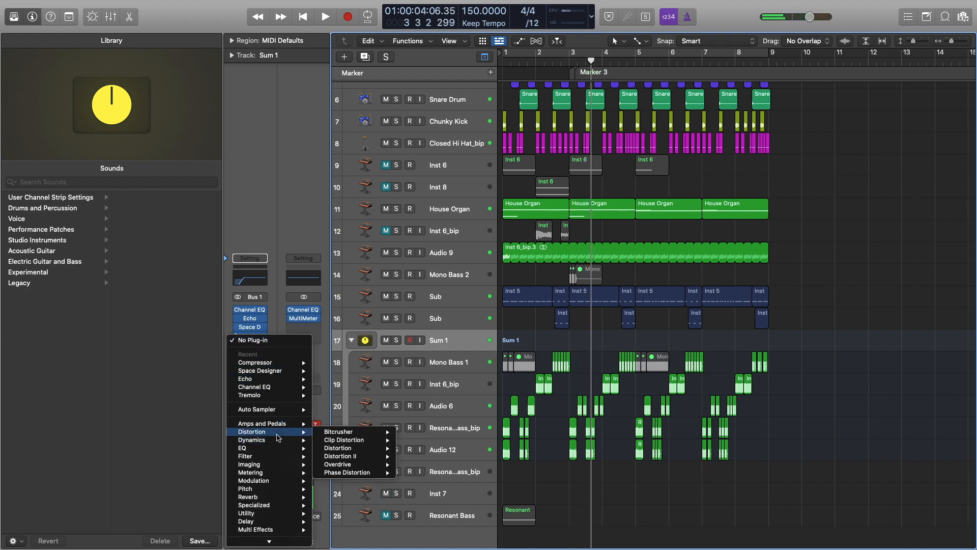
mouse_move(382, 434)
left_click(412, 432)
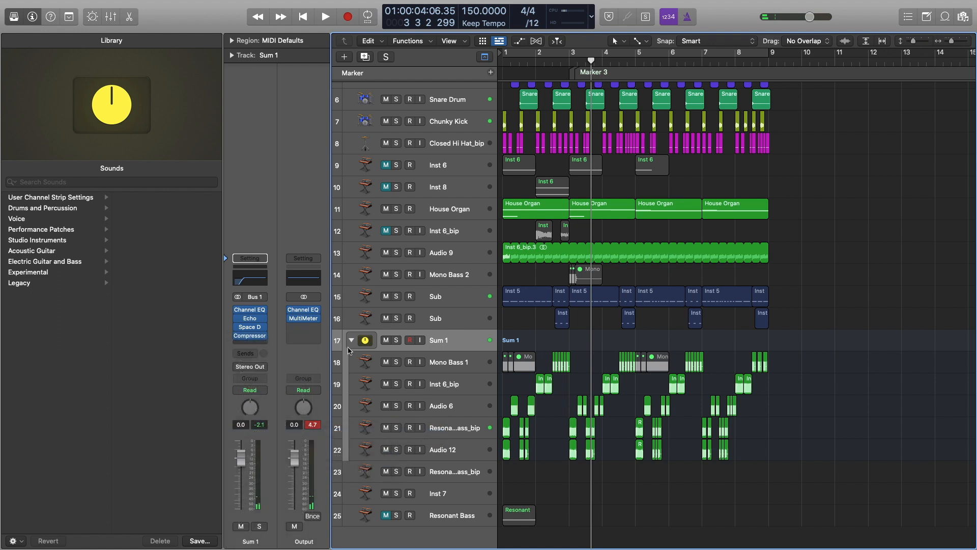
left_click_drag(340, 280, 342, 266)
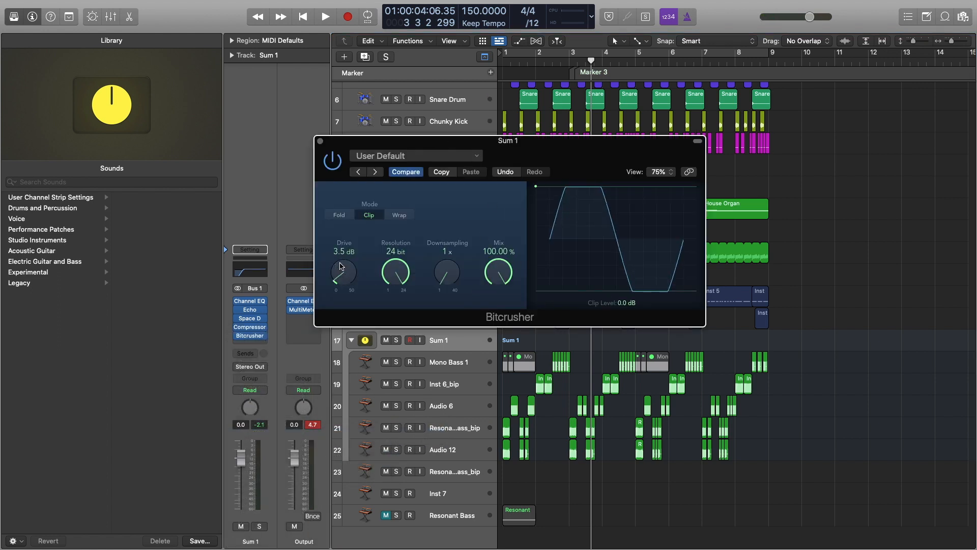
Reduce the Sum 1 Bitcrusher's drive to about 2.5 dB during playback and close the plug-in.
key("space")
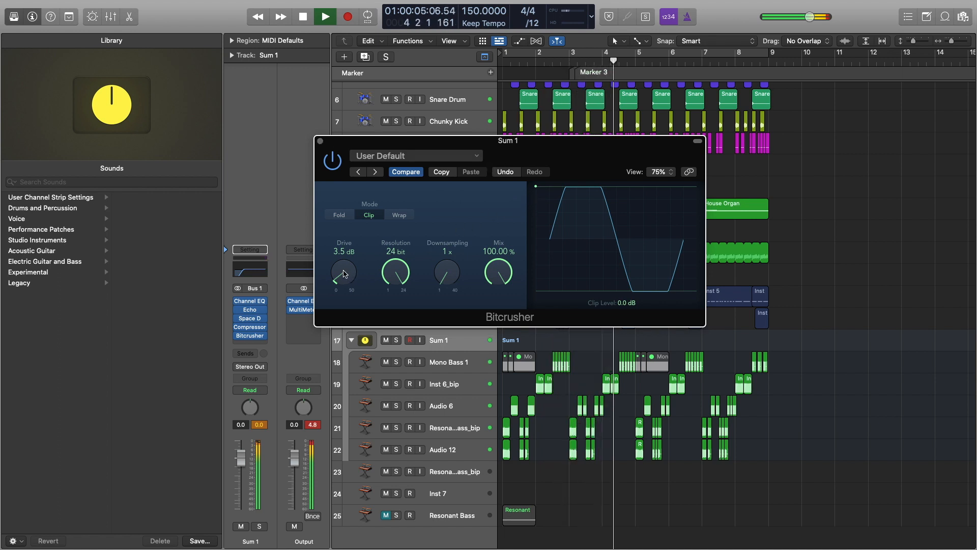
left_click_drag(344, 274, 344, 281)
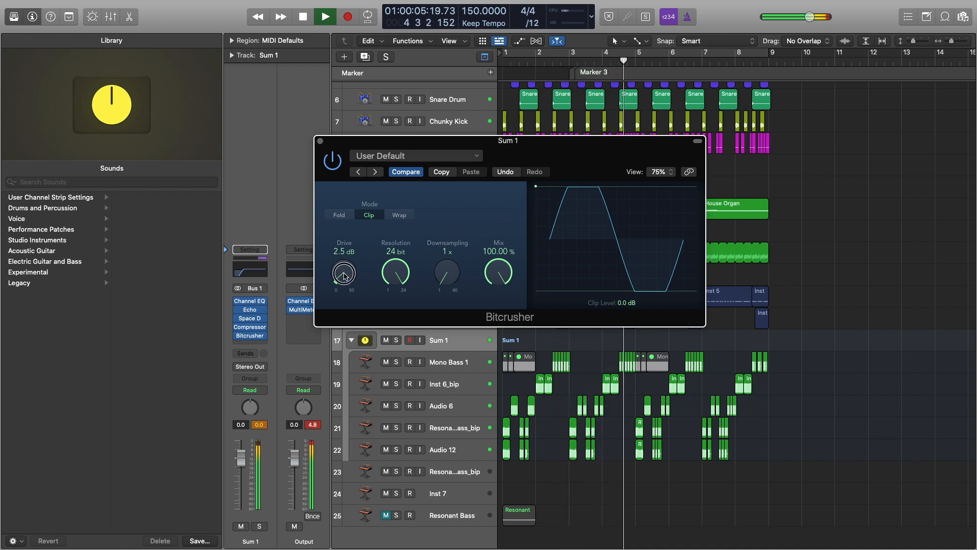
left_click(320, 141)
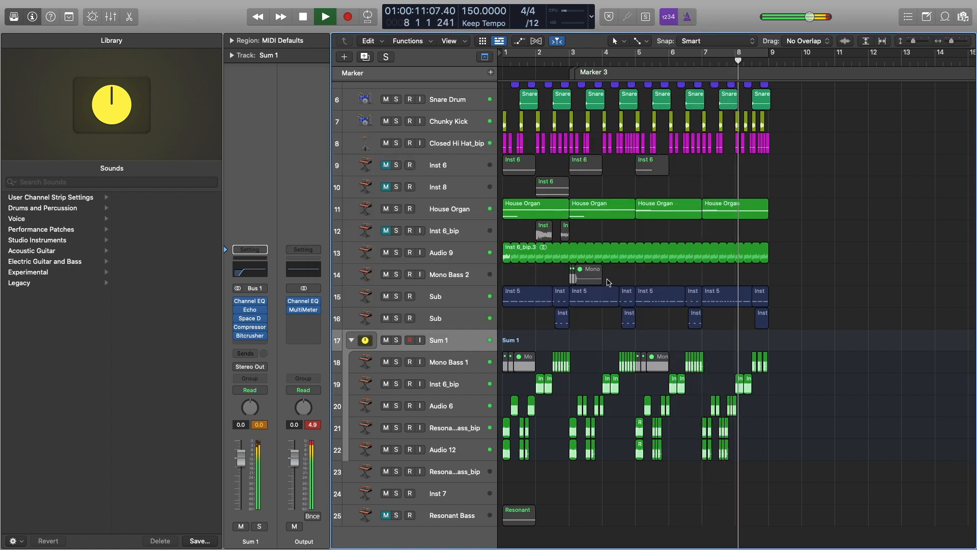
Collapse the Sum 1 stack, move its Compressor below Bitcrusher in the mixer, and audition from the start.
left_click(351, 340)
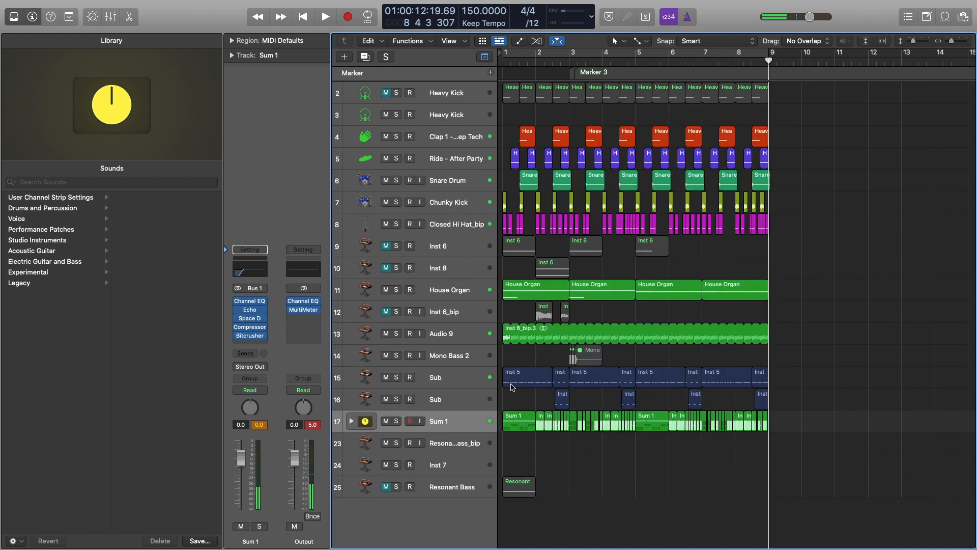
key("x")
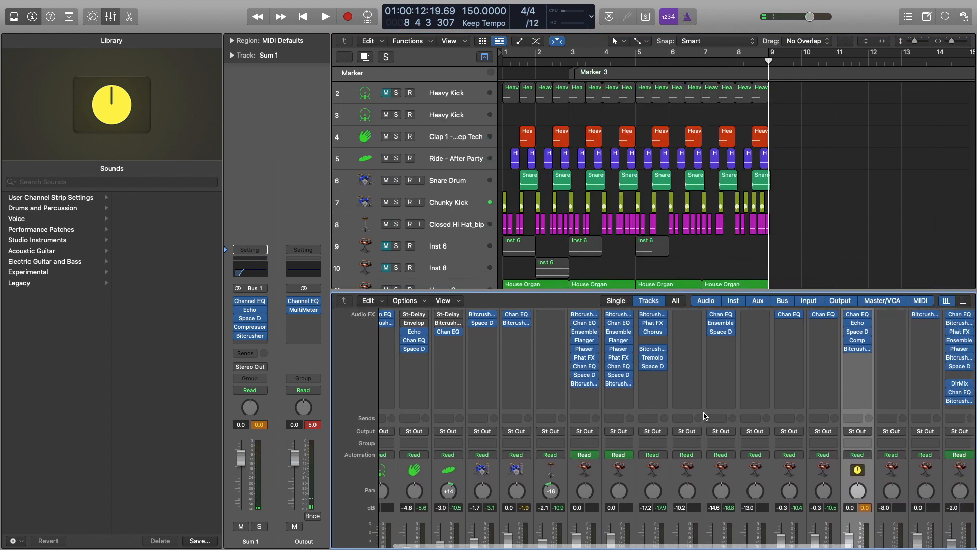
scroll(764, 401, "up", 3)
scroll(784, 407, "right", 2)
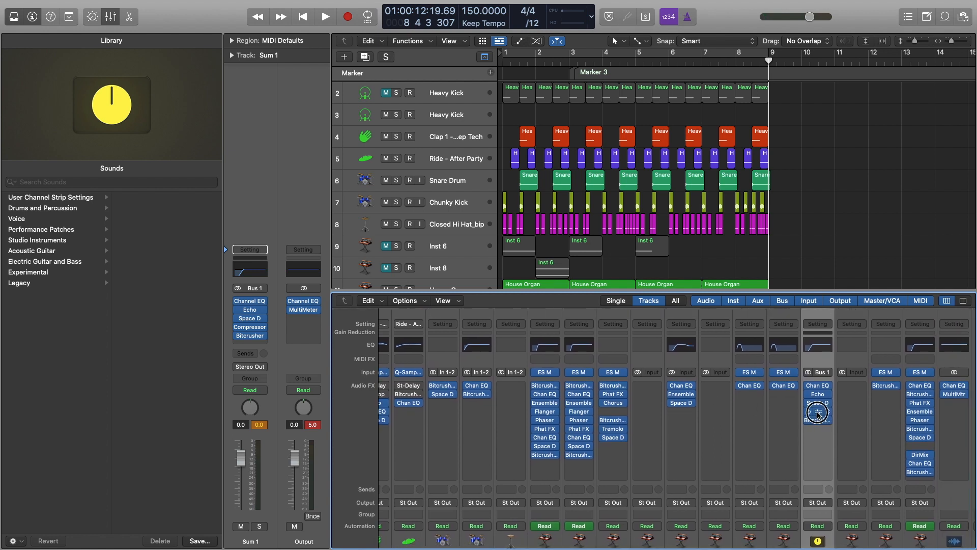
left_click_drag(816, 432, 818, 432)
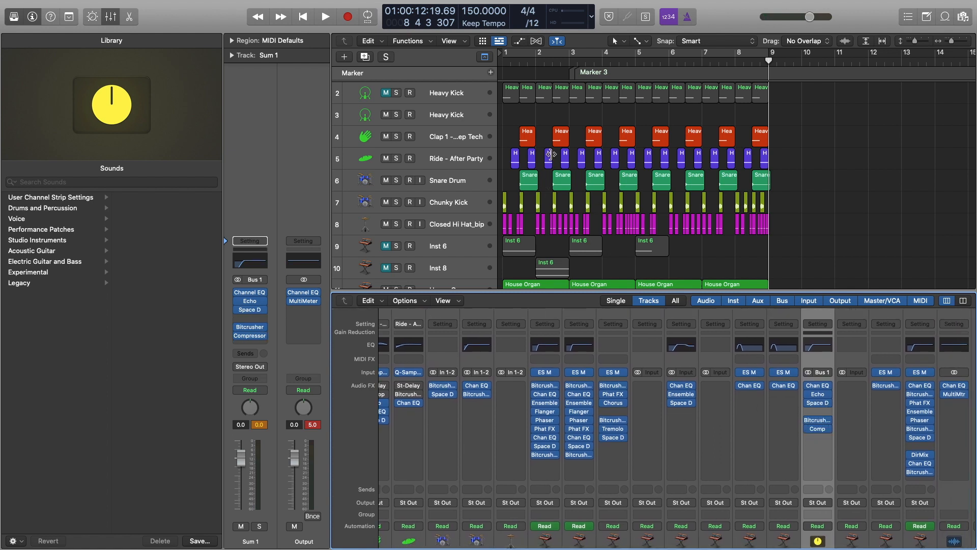
key("Return")
key("space")
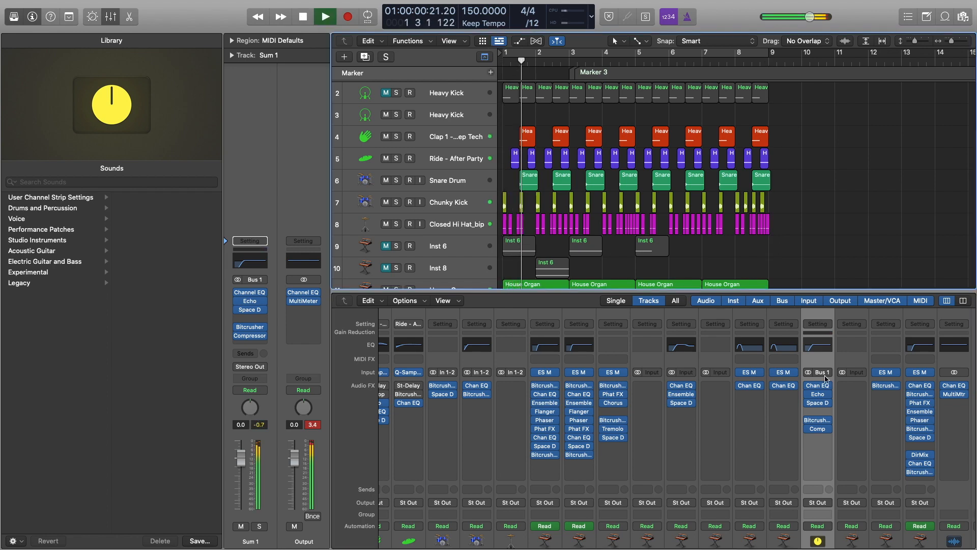
key("space")
Copy the Sum 1 Compressor to both Sub channels in the mixer and audition the arrangement from the start.
scroll(794, 400, "down", 5)
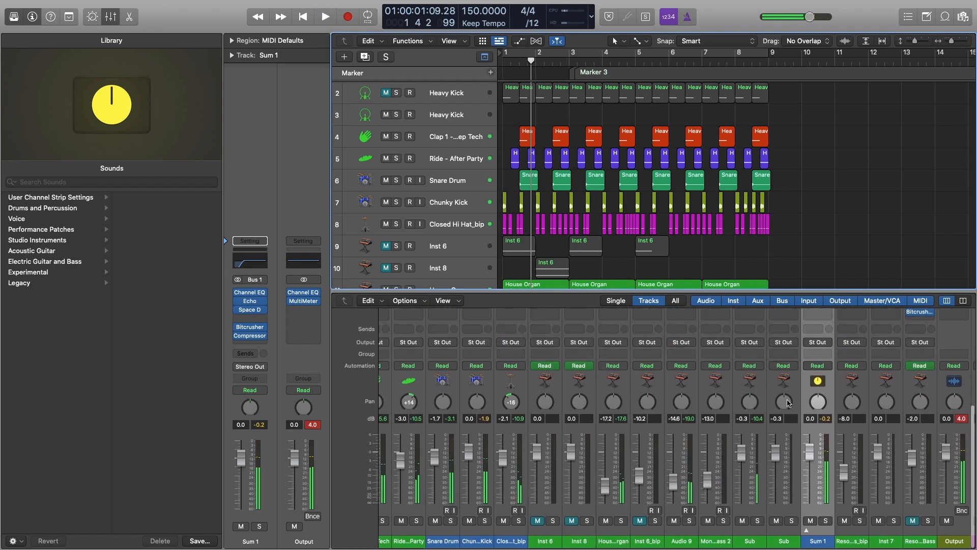
left_click(811, 353)
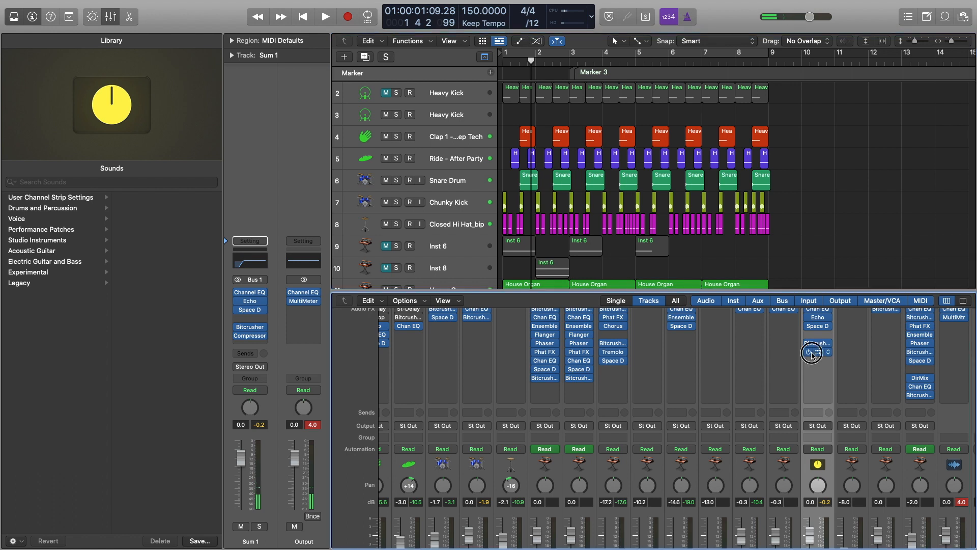
left_click_drag(797, 358, 787, 358)
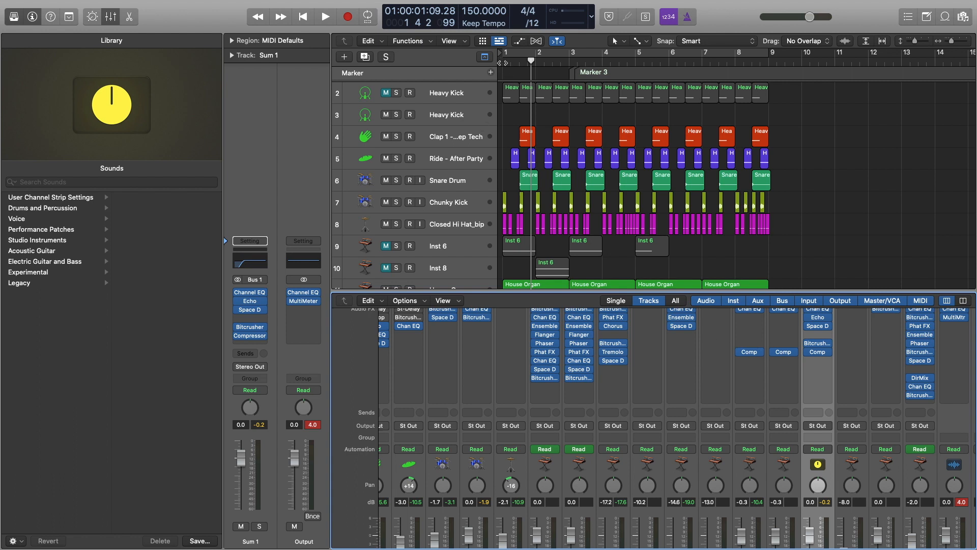
left_click(503, 63)
key("space")
key("space")
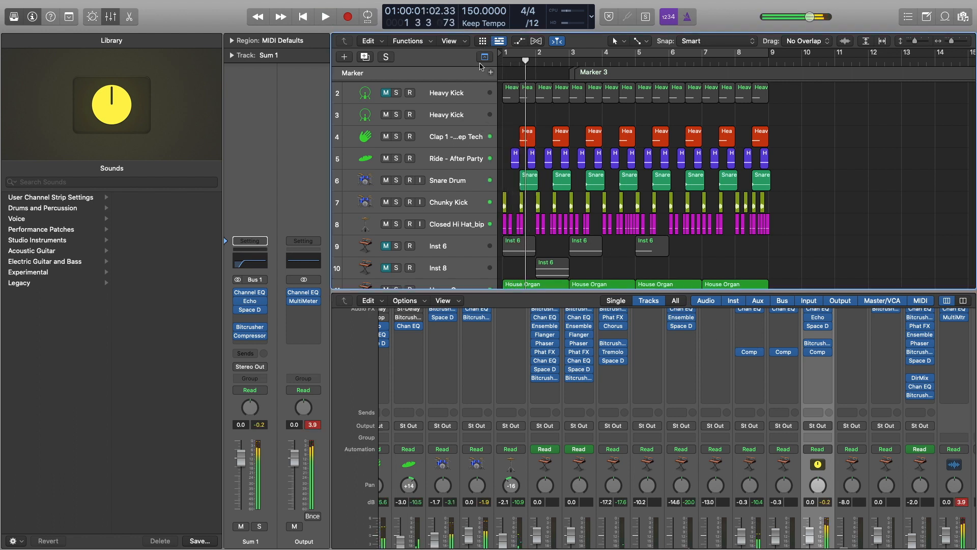
Play the arrangement briefly, and copy the Sum 1 Compressor to the House Organ channel in the mixer.
key("space")
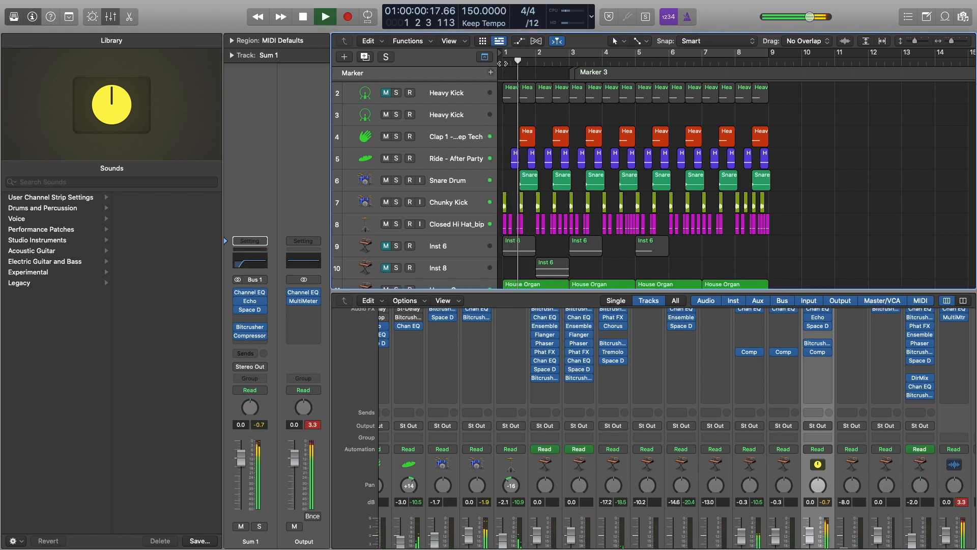
scroll(515, 131, "down", 4)
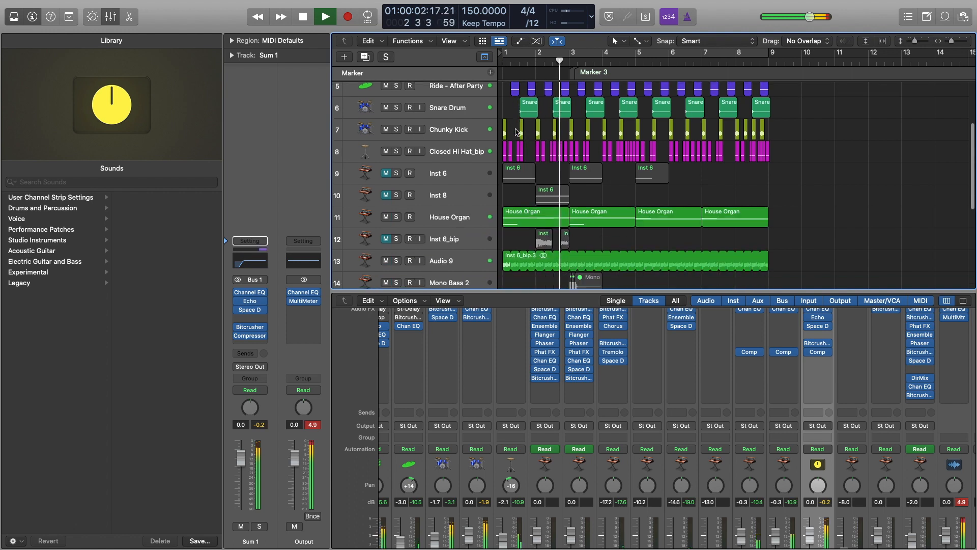
key("space")
left_click(458, 203)
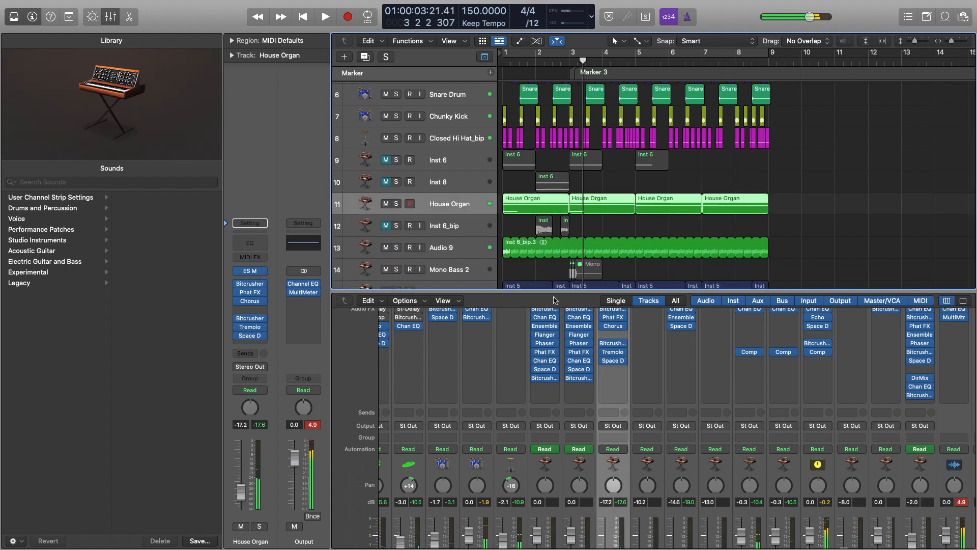
left_click_drag(818, 351, 619, 373)
Audition the eight-bar arrangement from the start with the compressed House Organ, and hide the mixer.
key("space")
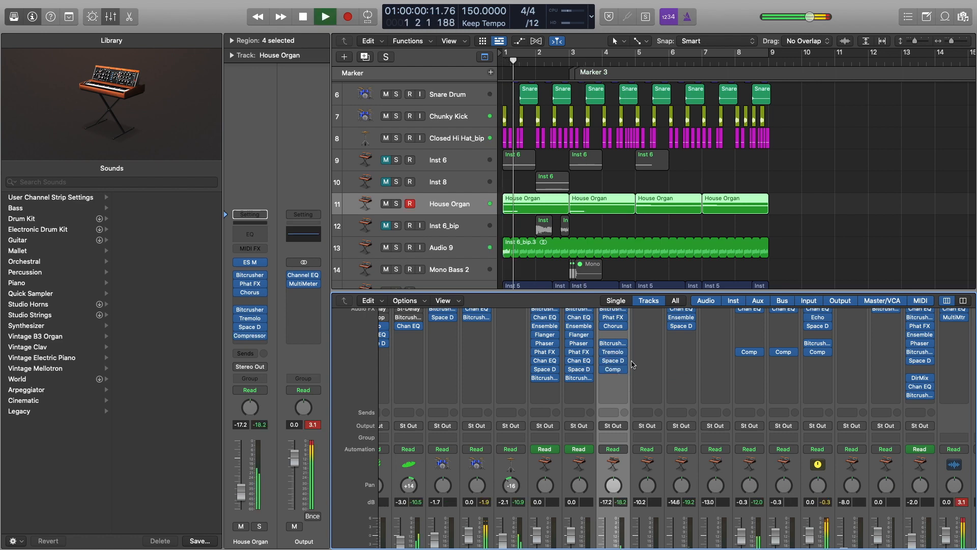
scroll(616, 203, "down", 5)
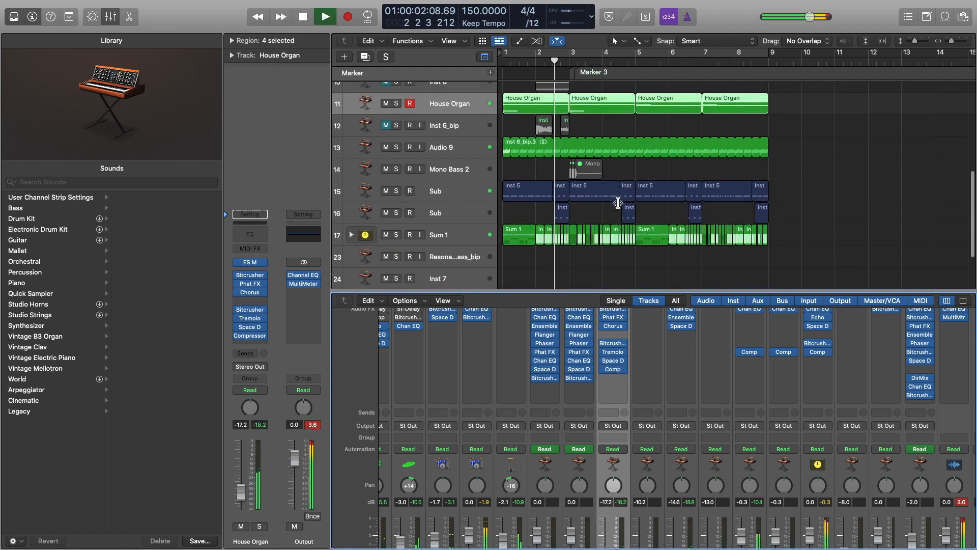
scroll(618, 205, "up", 2)
scroll(619, 206, "right", 1)
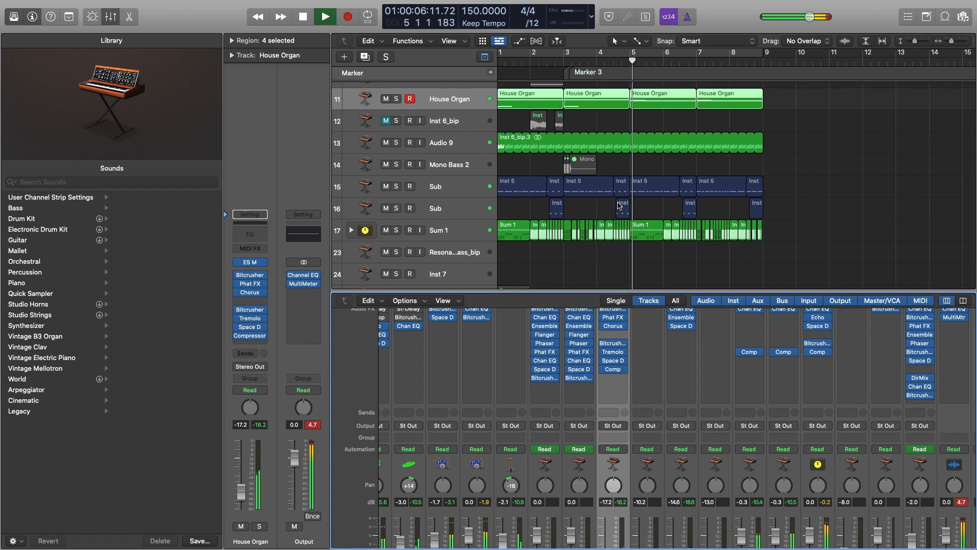
scroll(621, 209, "up", 2)
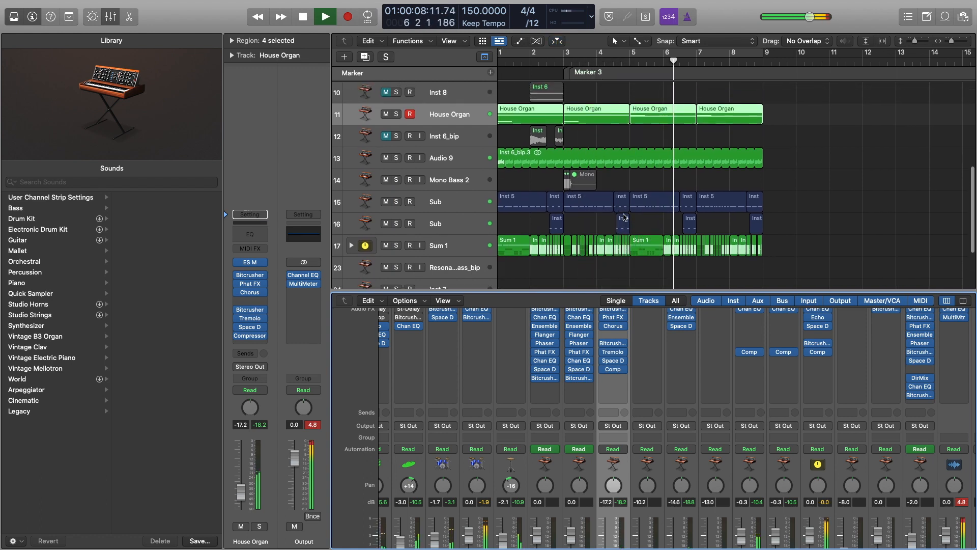
scroll(624, 217, "up", 2)
scroll(624, 217, "left", 1)
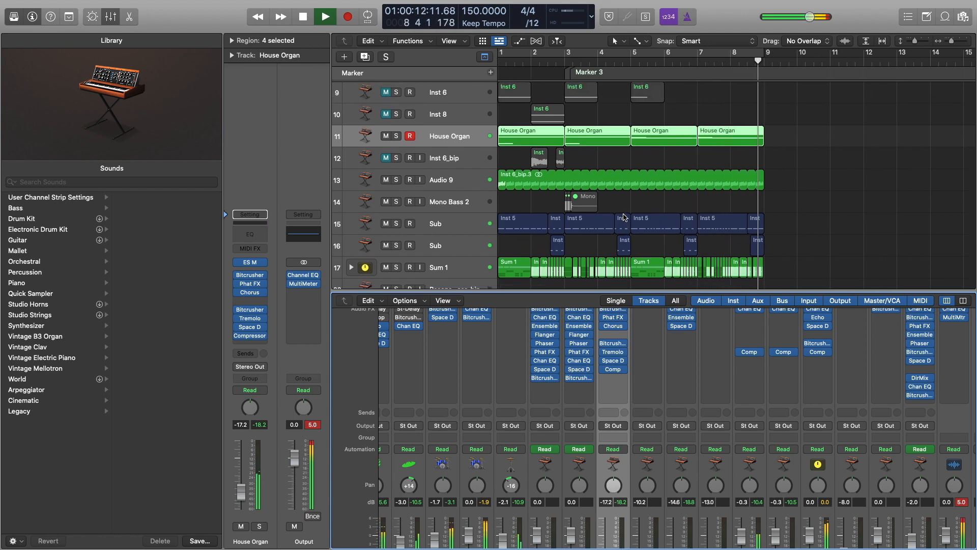
key("space")
key("x")
key("x")
key("x")
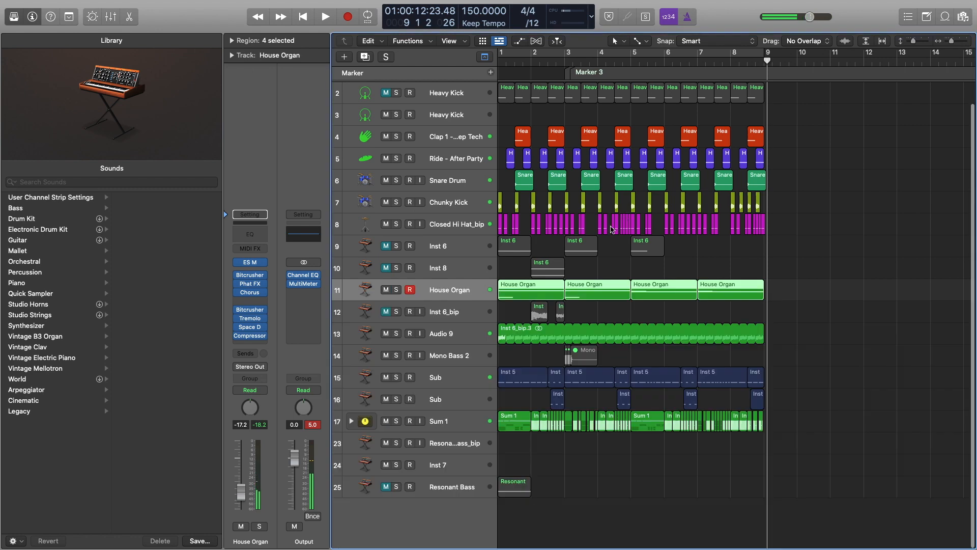
scroll(613, 229, "left", 2)
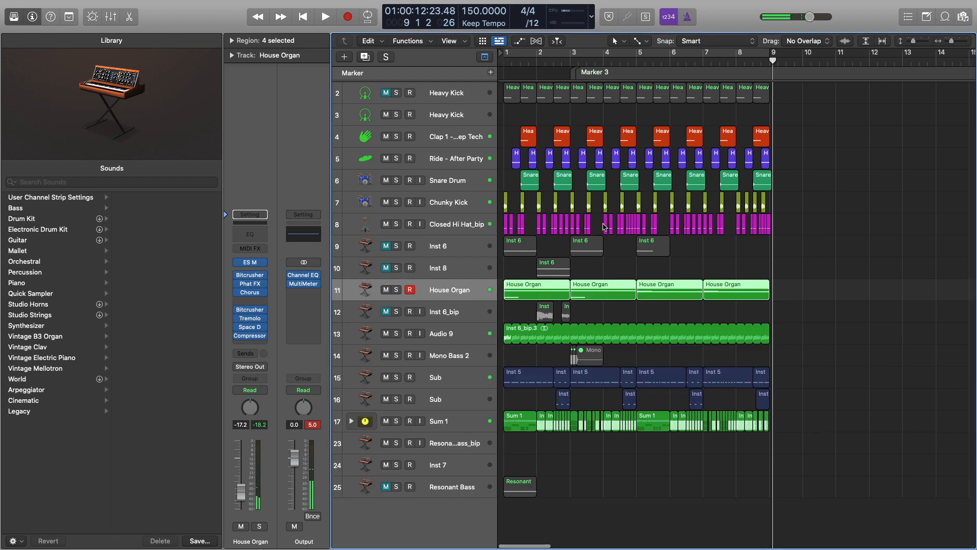
Raise the channel levels of Snare Drum to -0.9 dB, Chunky Kick to 0.7 dB, and Clap 1 - Deep Tech slightly.
left_click(460, 183)
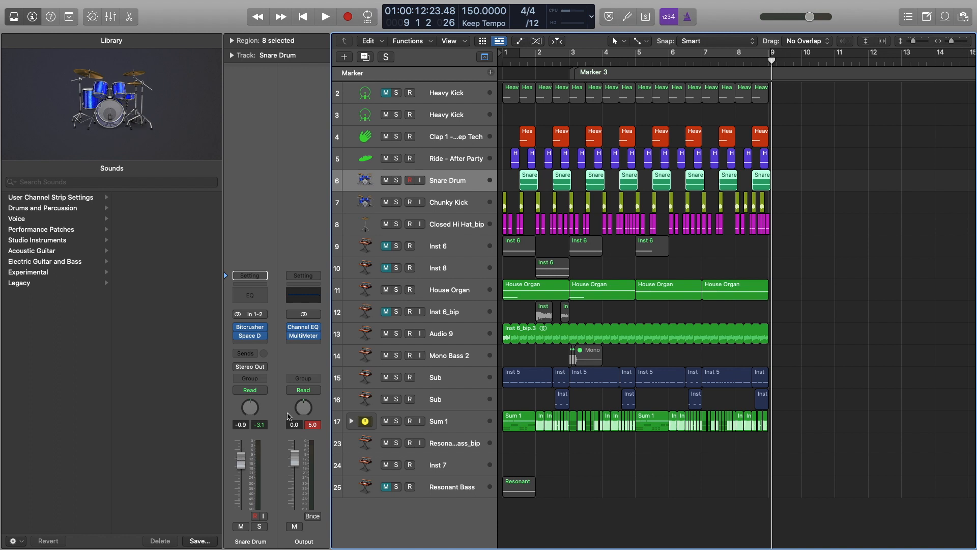
left_click(453, 139)
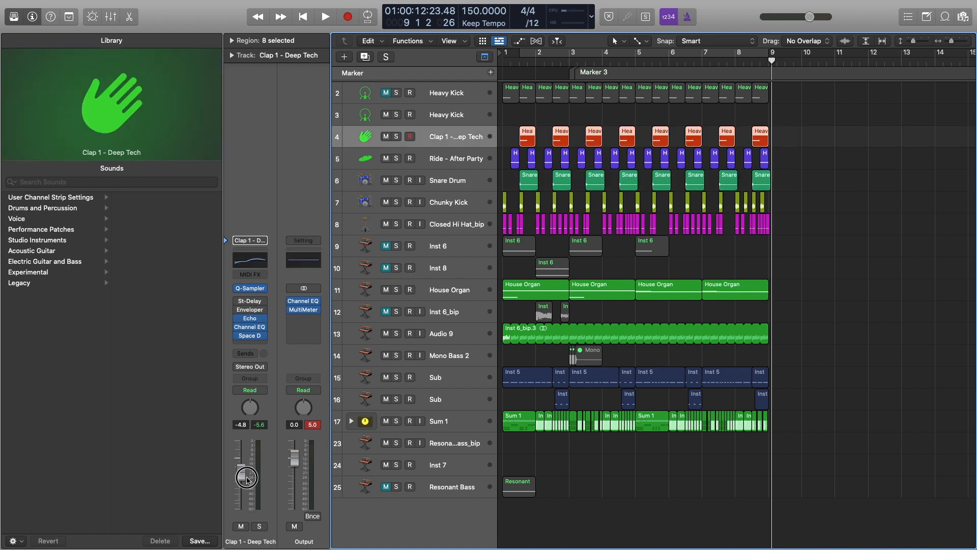
left_click_drag(244, 474, 244, 464)
left_click(455, 204)
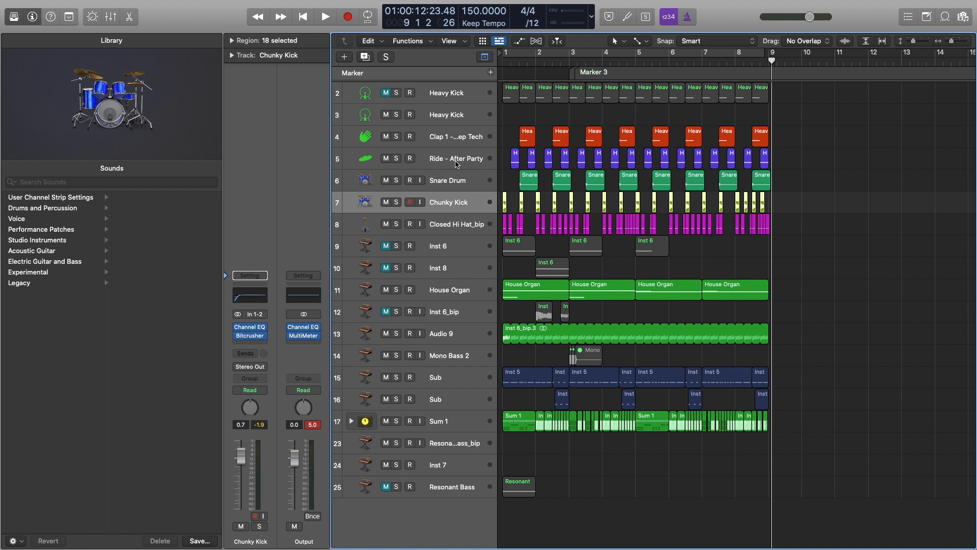
Raise the Ride - After Party level to -2.0 dB and the Closed Hi Hat level to -1.2 dB.
left_click(457, 164)
left_click(240, 463)
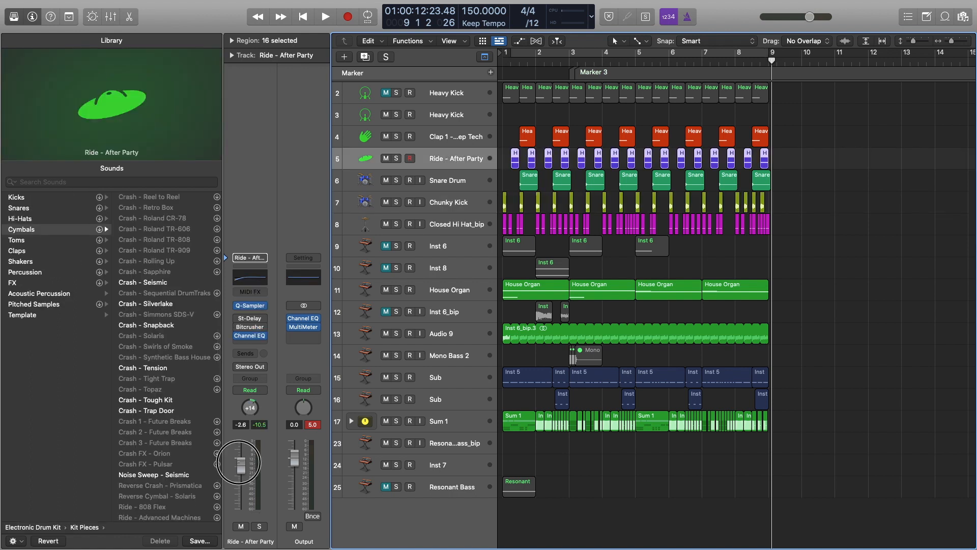
left_click_drag(239, 462, 239, 459)
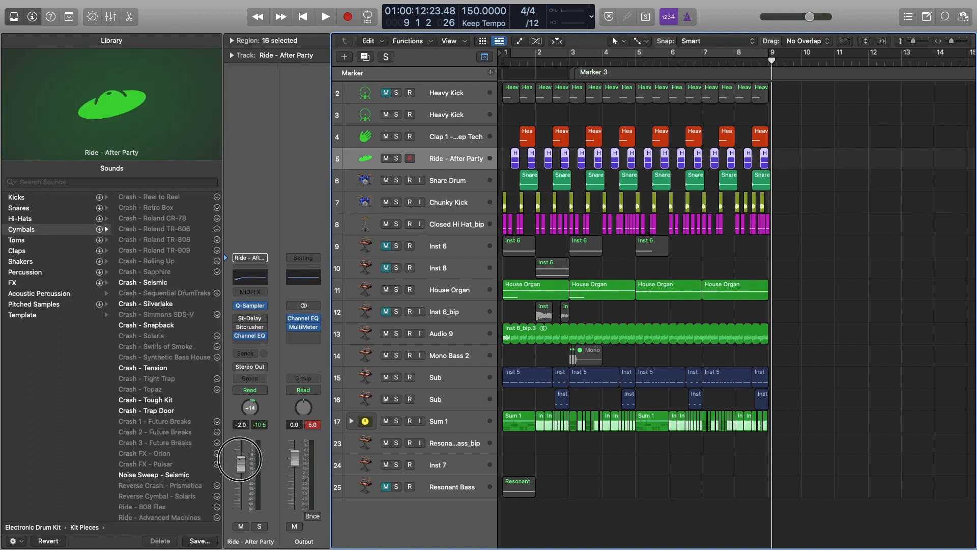
left_click(461, 204)
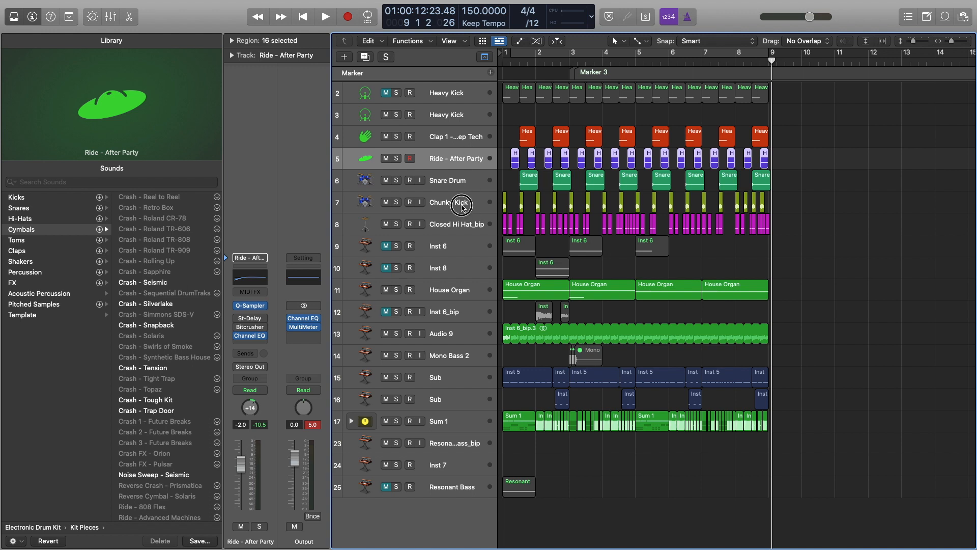
left_click(461, 226)
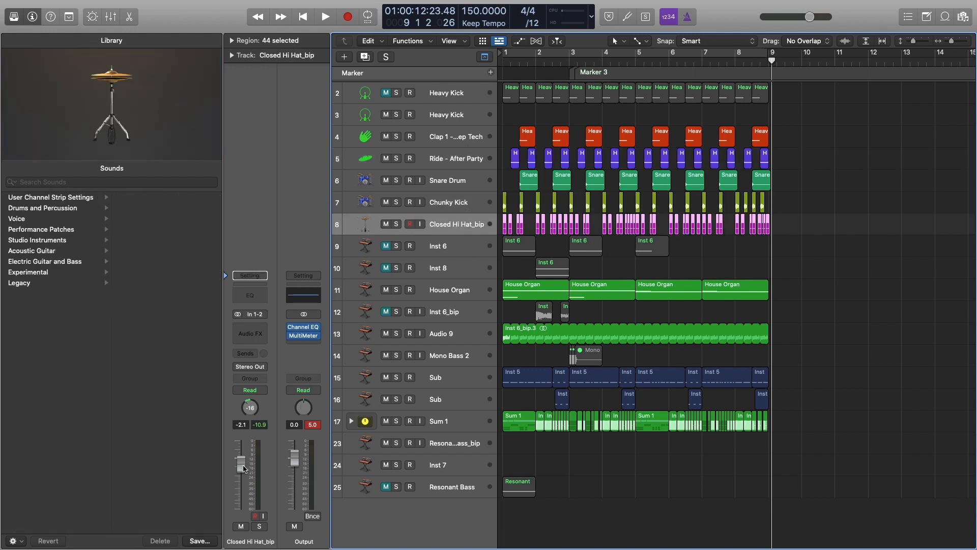
left_click_drag(244, 468, 243, 466)
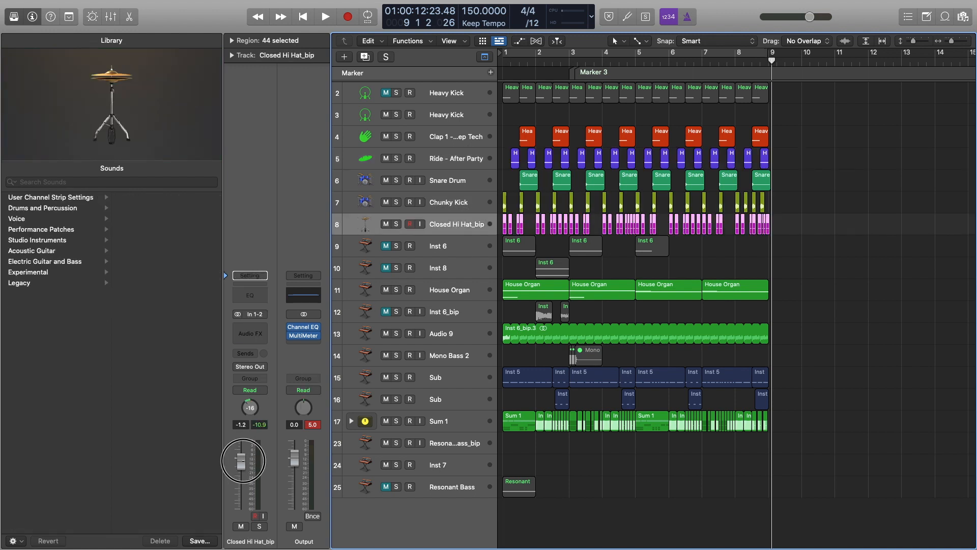
Insert an Adaptive Limiter on the Output channel, set its gain to 0.0 dB, and play from the start.
left_click(461, 159)
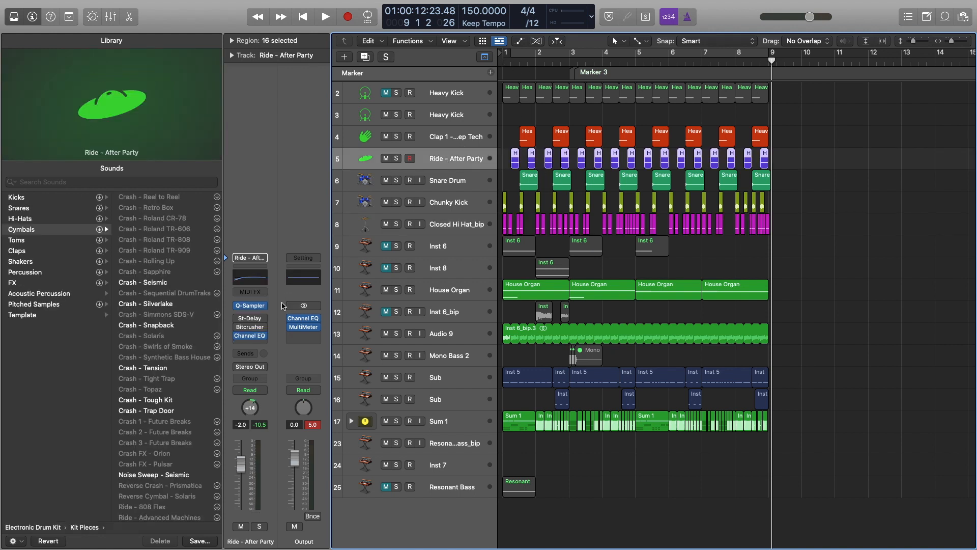
left_click(315, 340)
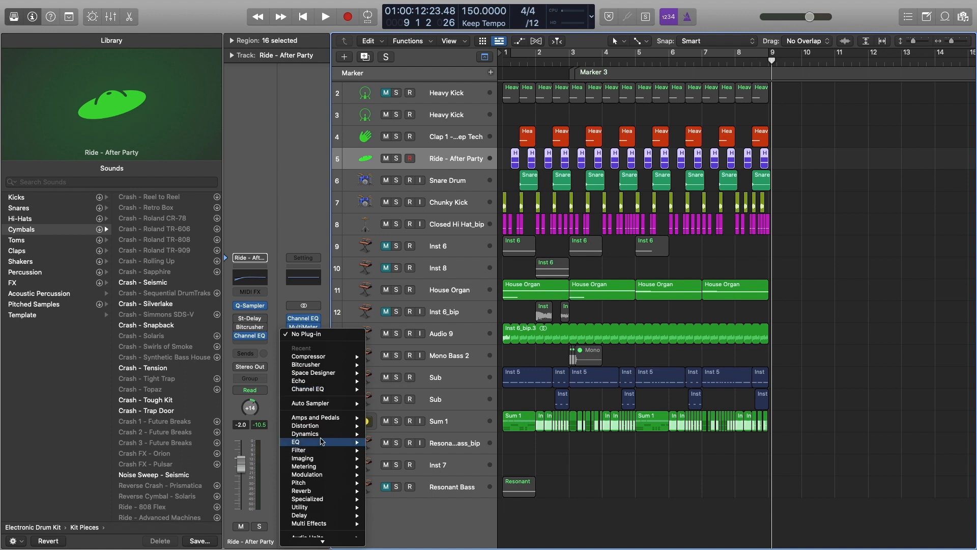
mouse_move(335, 436)
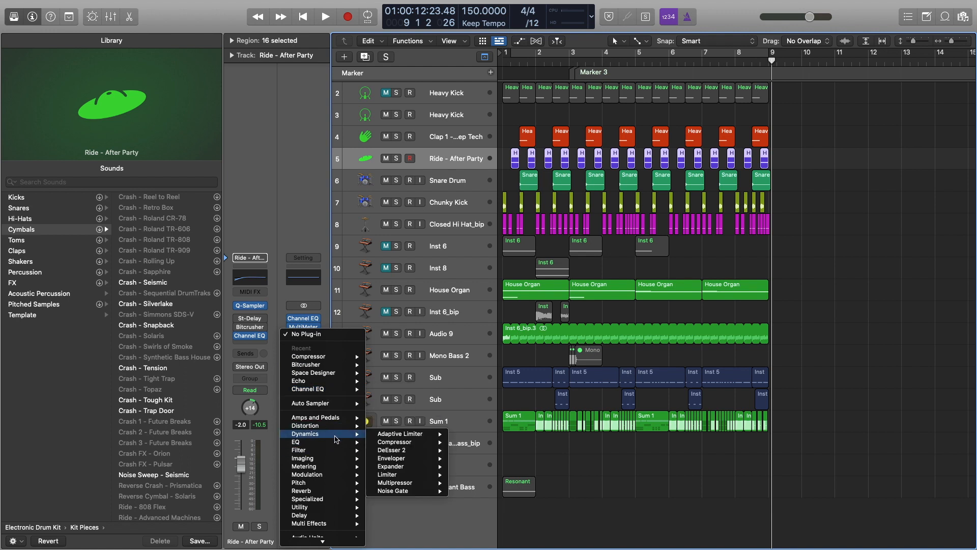
left_click(460, 434)
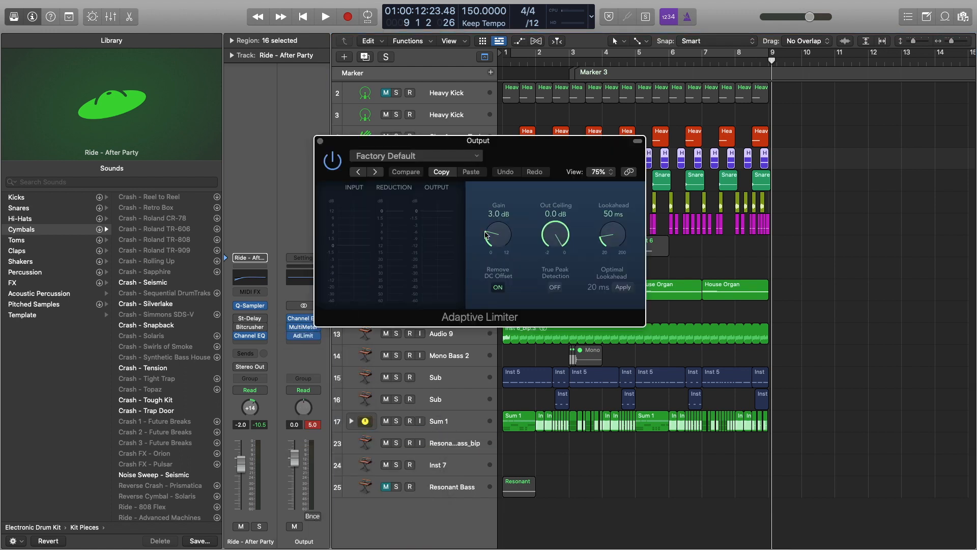
left_click_drag(486, 234, 512, 324)
key("Return")
key("space")
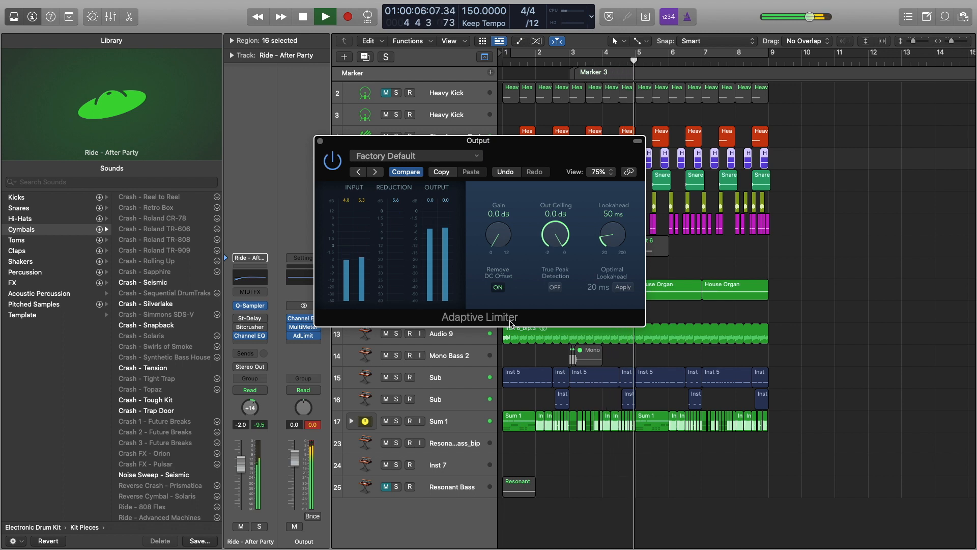
Examine the Output spectrum in Channel EQ during playback, close both plug-in windows, and stop playback.
left_click(304, 320)
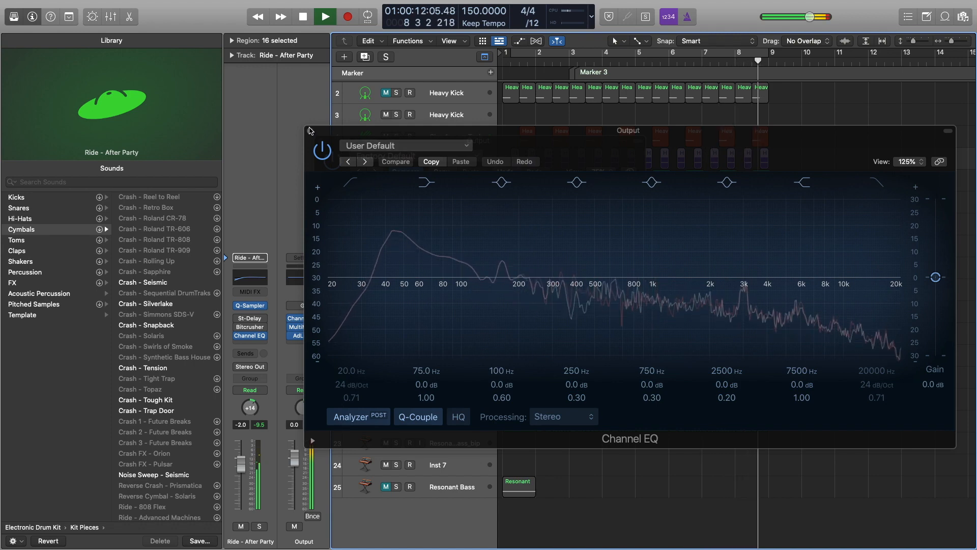
left_click(310, 131)
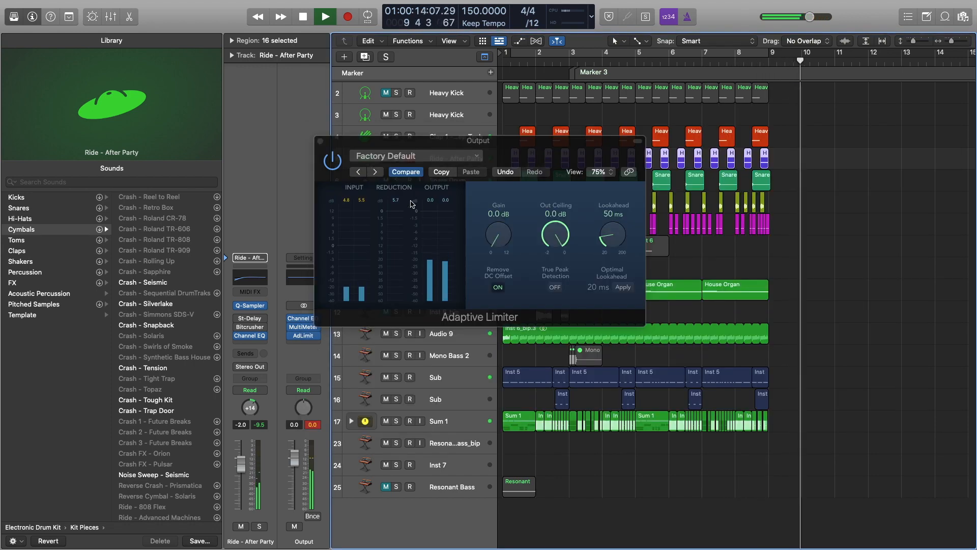
left_click(320, 141)
key("space")
Raise the level of Sub track 15 to 0.9 dB and reset the Output peak reading.
left_click(443, 377)
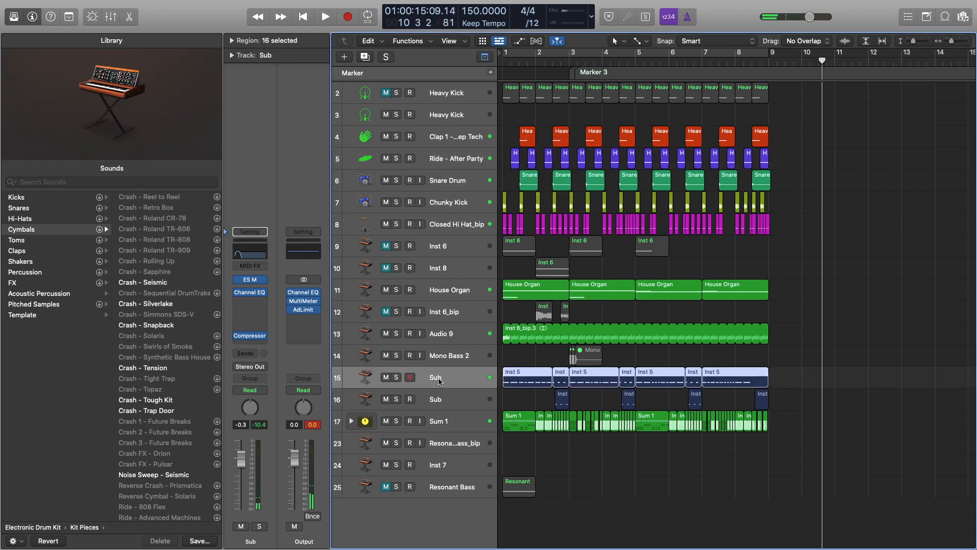
left_click_drag(242, 454, 243, 451)
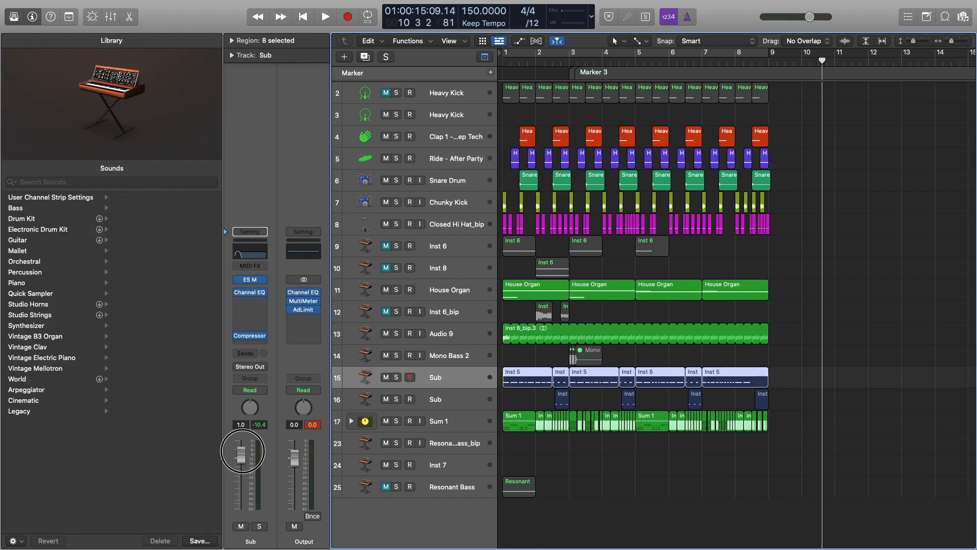
left_click(312, 425)
Lower the Output Adaptive Limiter's out ceiling slightly, close the plug-in, and audition the arrangement from the start.
left_click(307, 310)
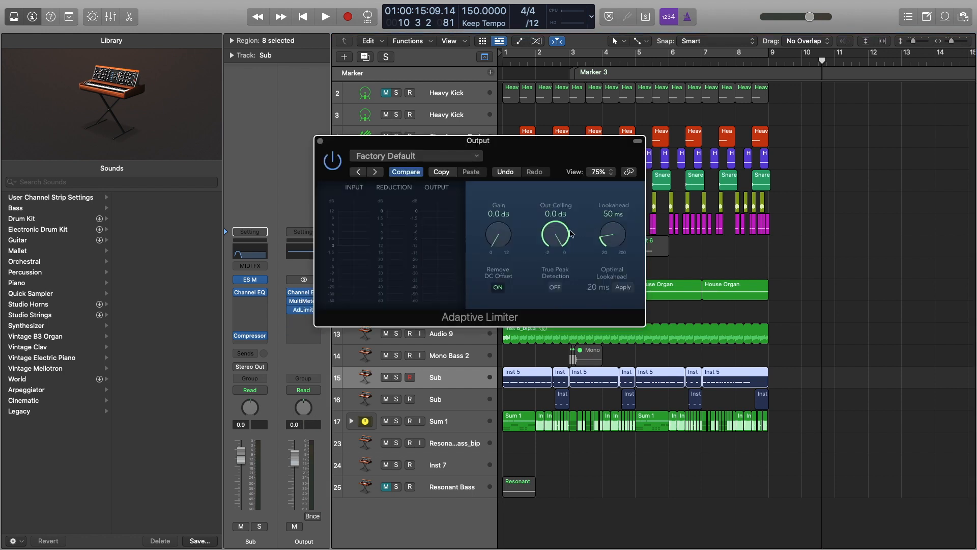
left_click_drag(572, 234, 567, 238)
left_click(320, 141)
key("Return")
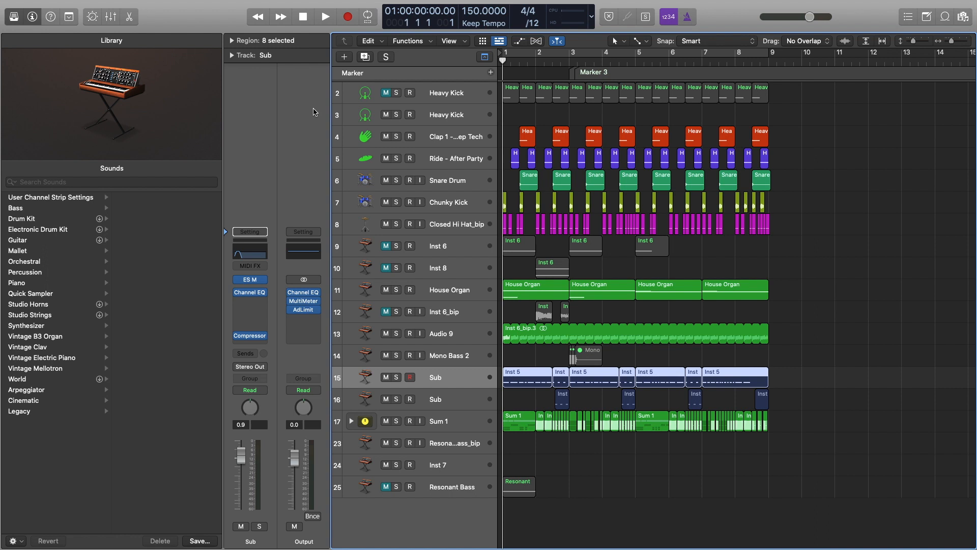
key("space")
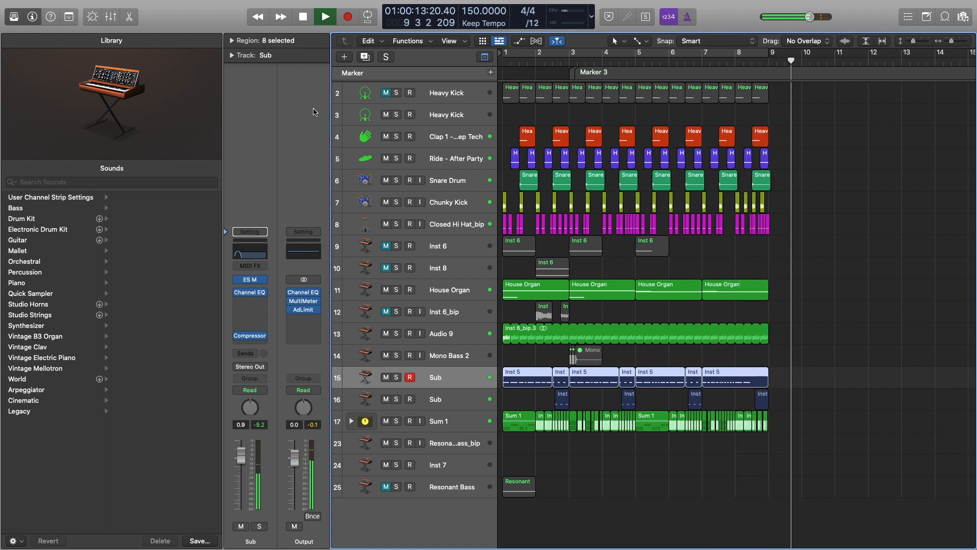
key("space")
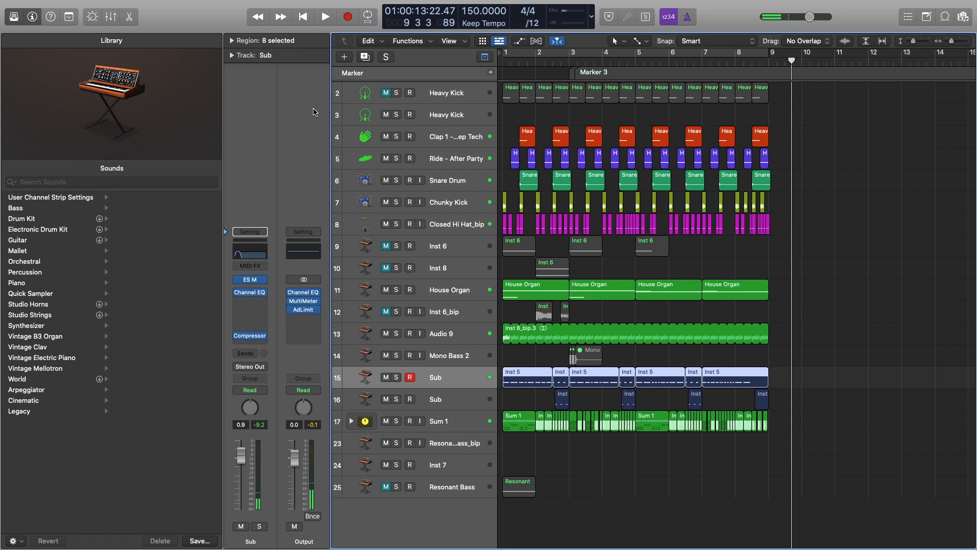